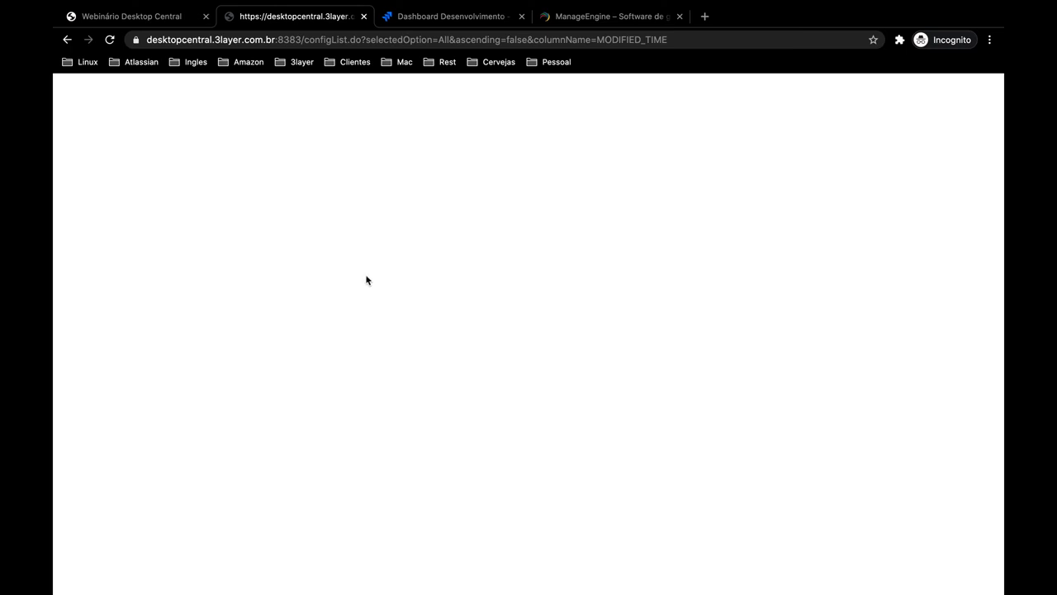
Reload the console and sign in with the administrator username and password
click(109, 40)
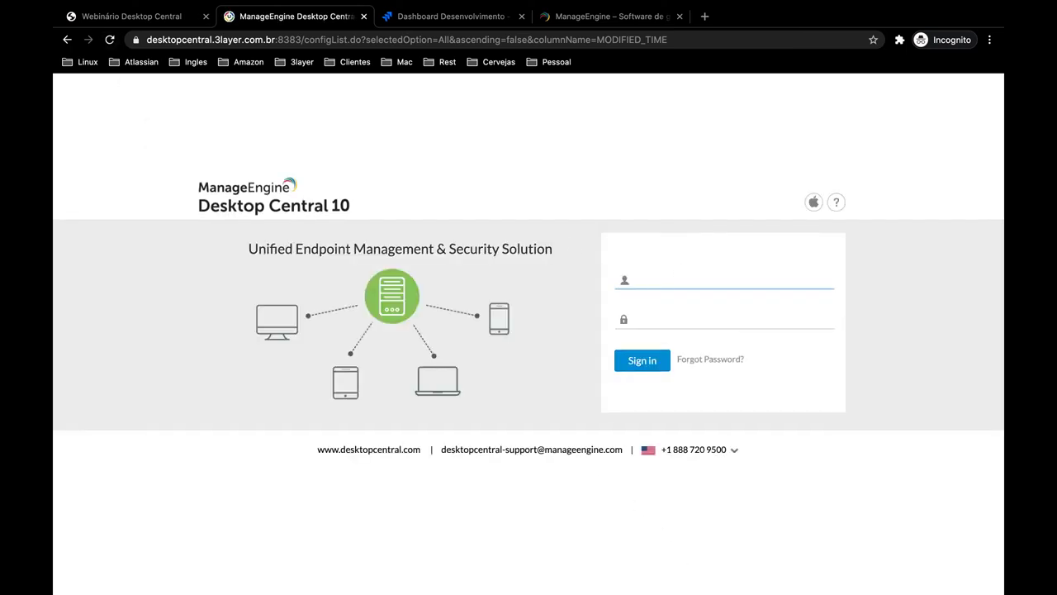
key(ctrl+Up)
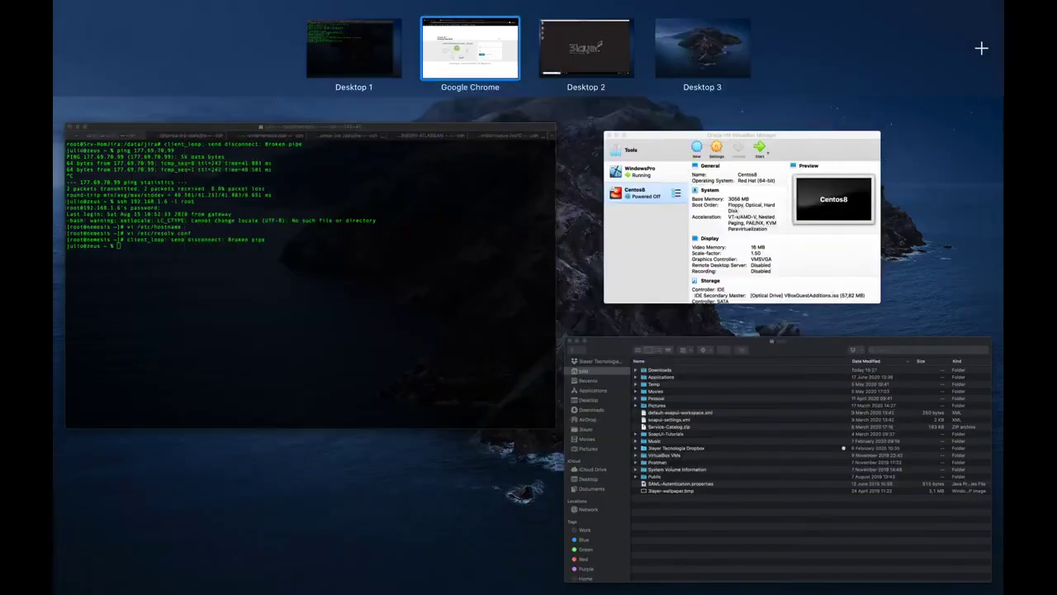
key(ctrl+Up)
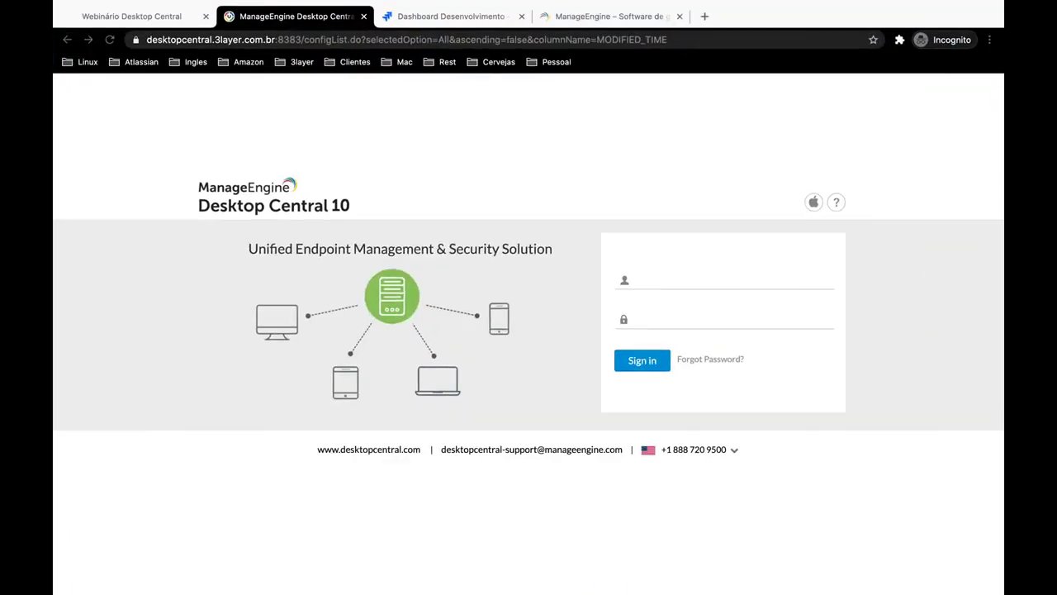
click(655, 271)
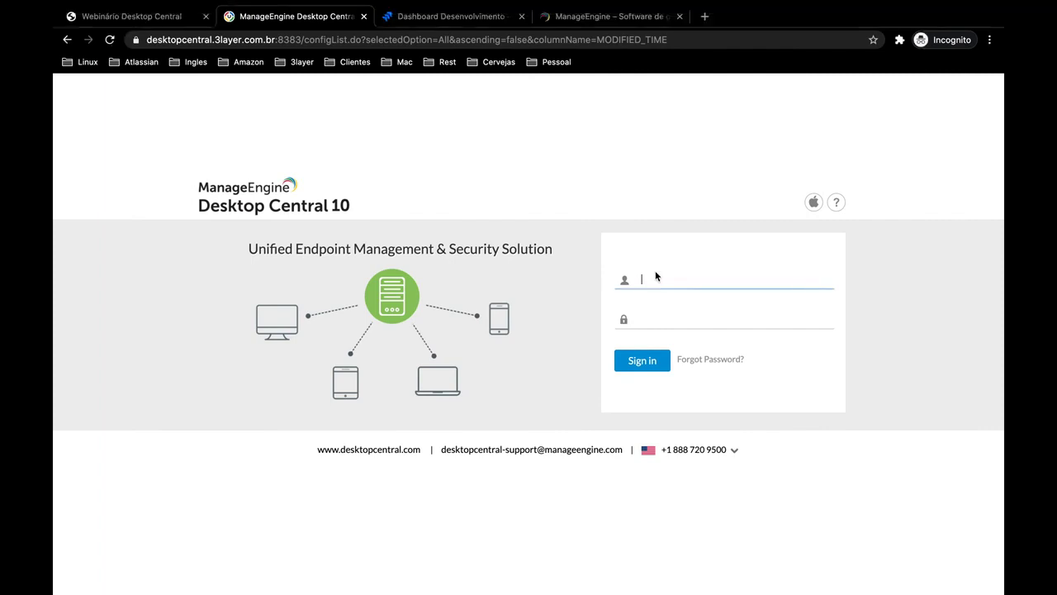
text(admin)
key(Tab)
key(super+v)
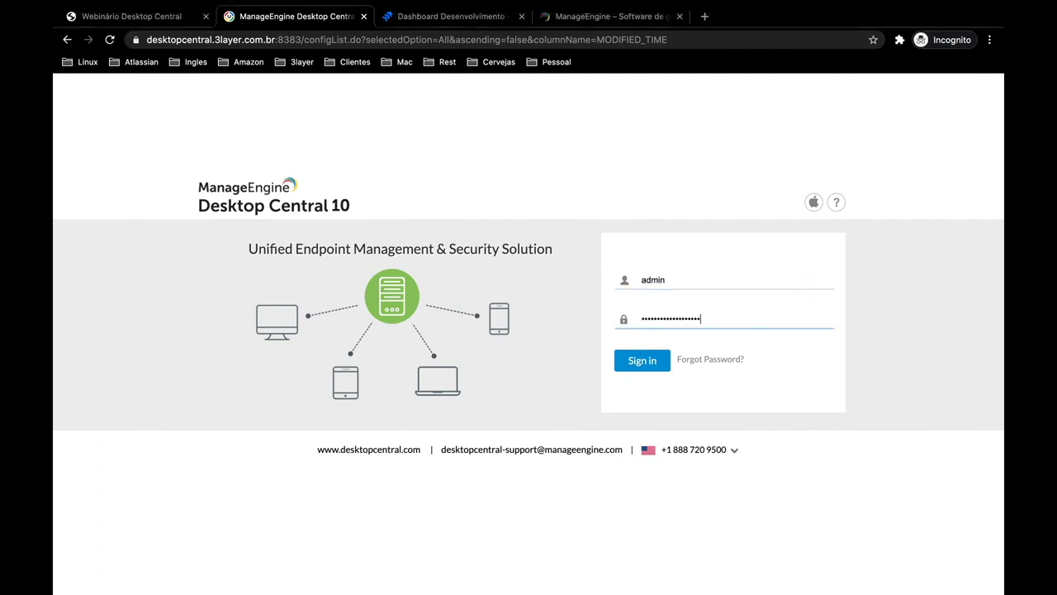
click(626, 367)
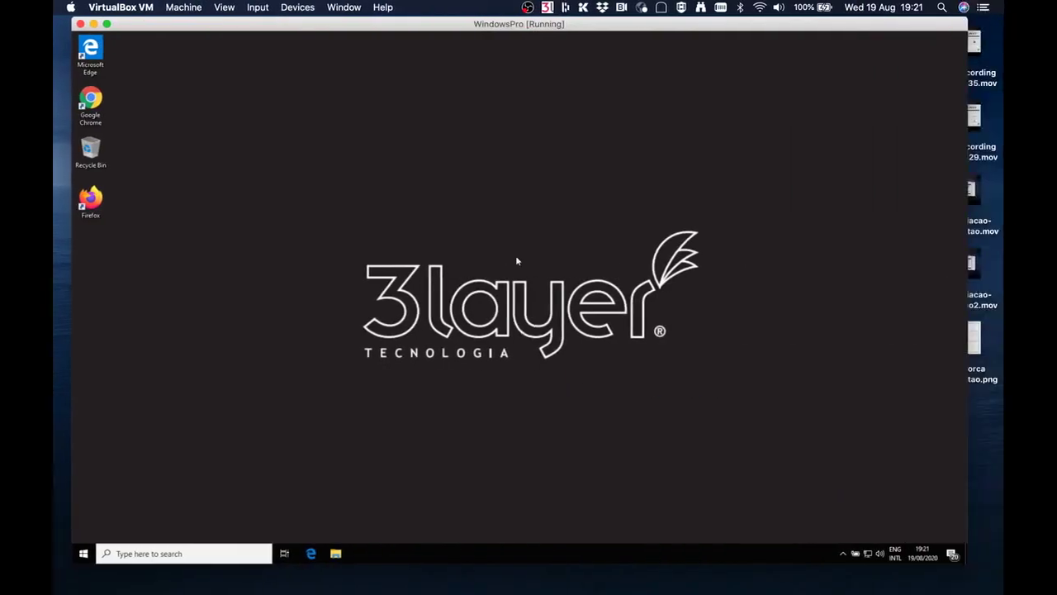
Set the VM's desktop background to the beach-and-rock picture and close Settings
right_click(460, 209)
click(491, 307)
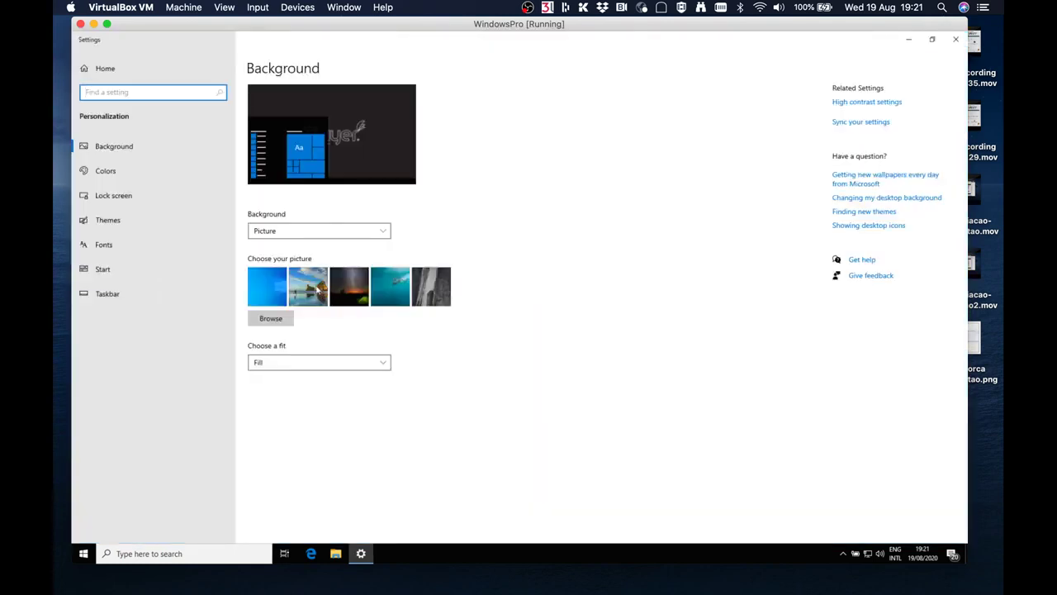
click(313, 296)
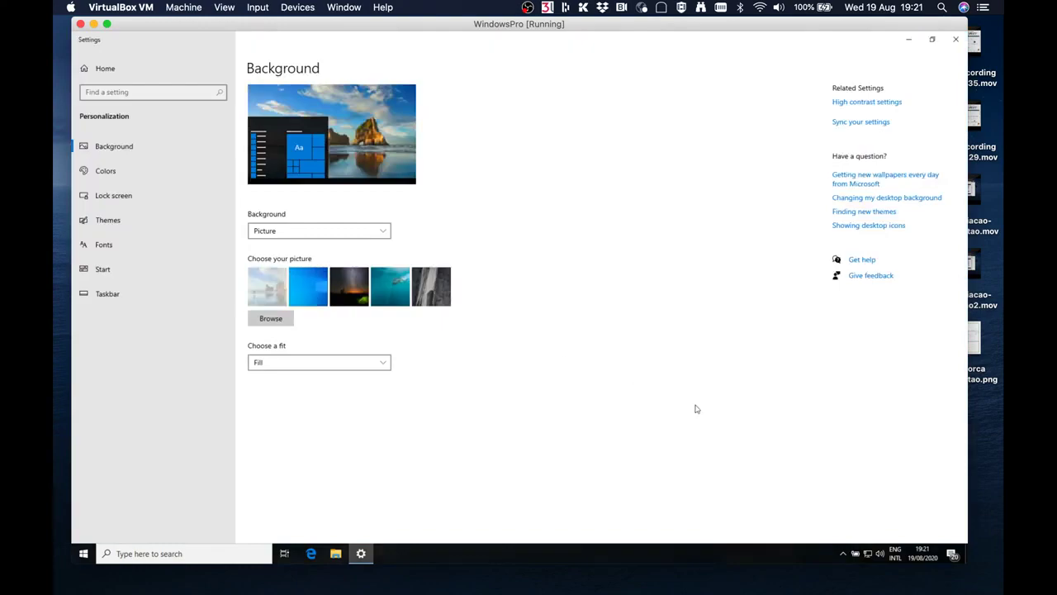
click(955, 39)
key(ctrl+Left)
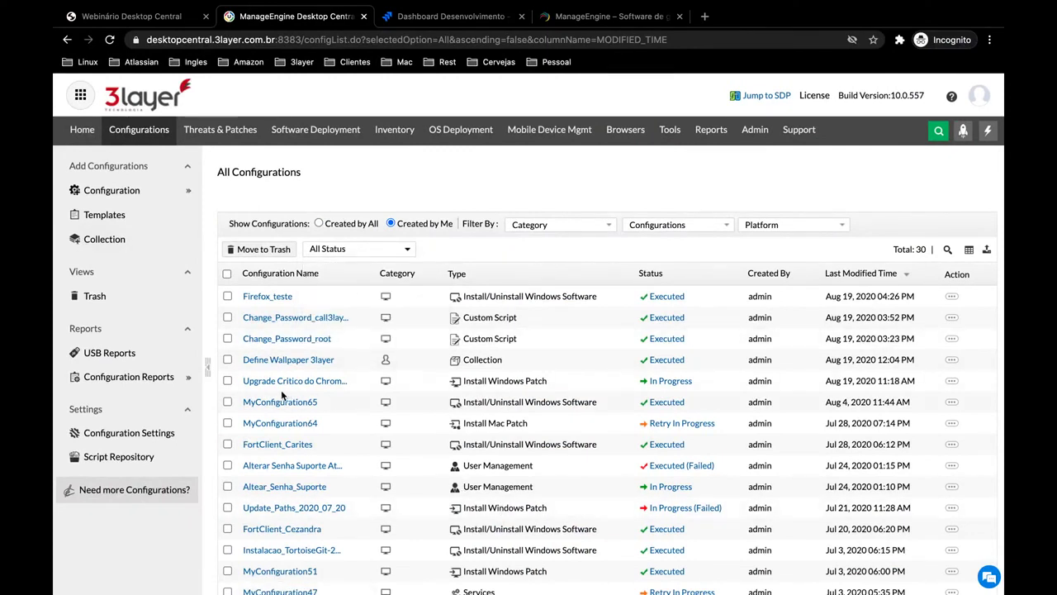
click(257, 366)
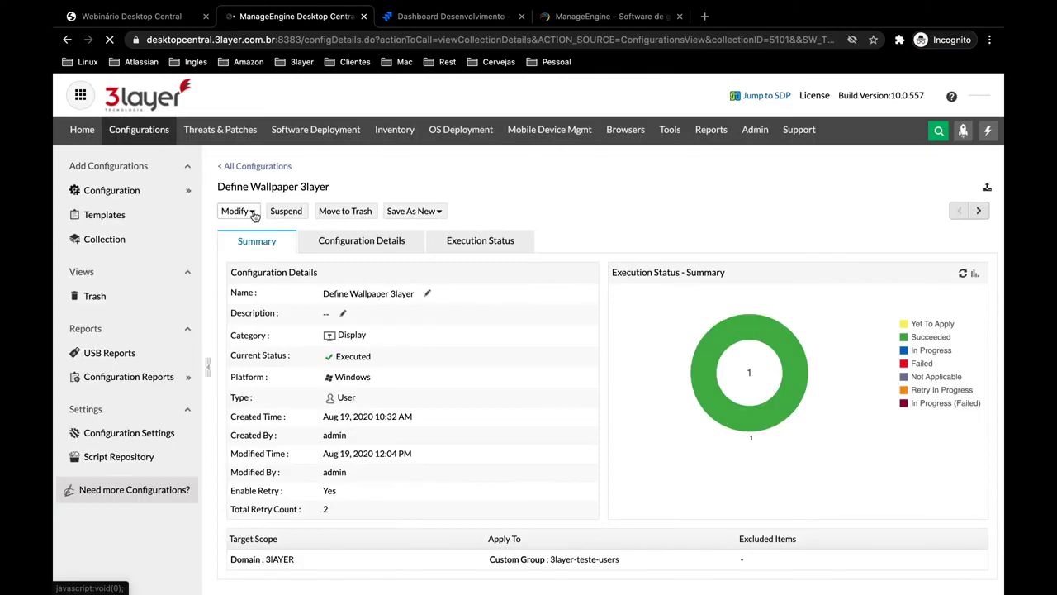
click(252, 211)
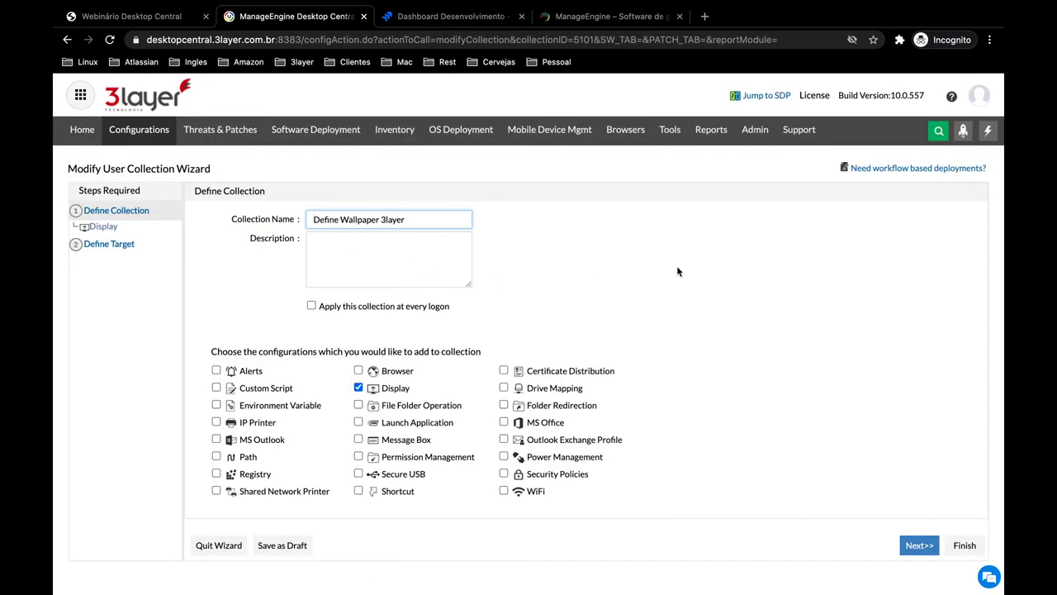
scroll(720, 270, down, 1)
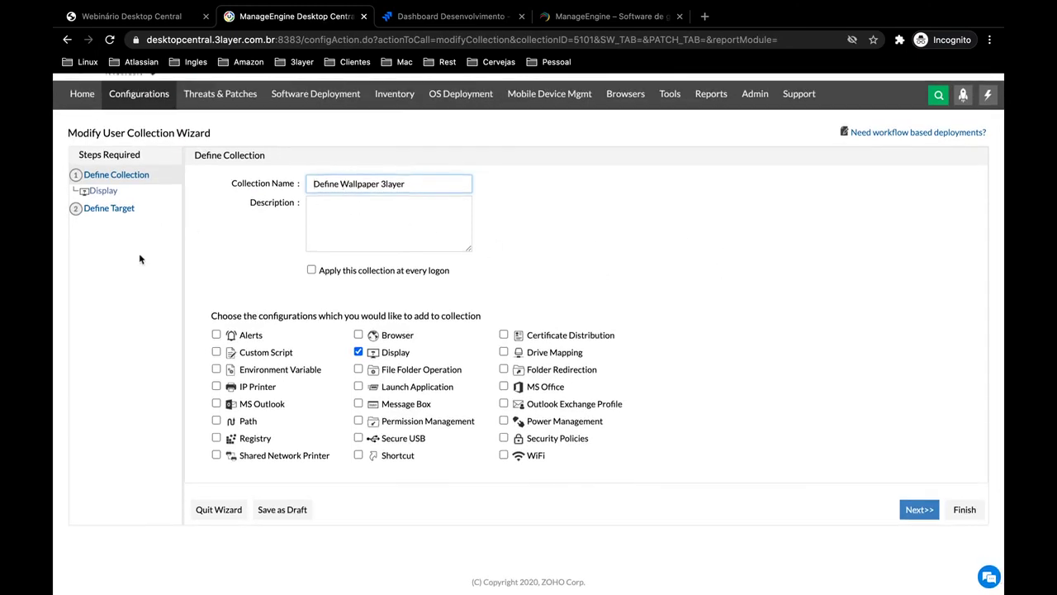
scroll(188, 282, up, 1)
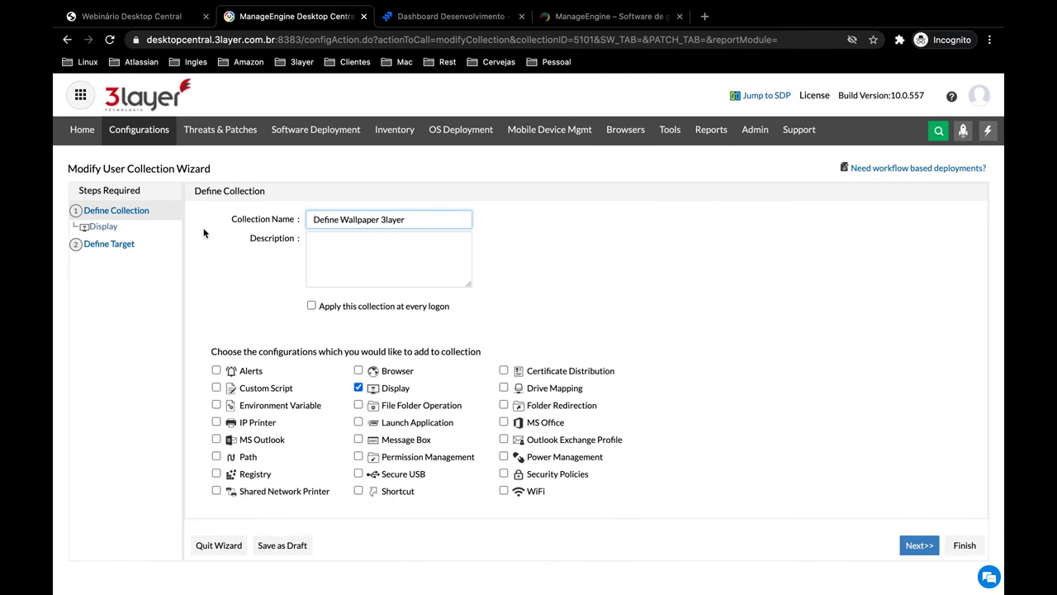
click(144, 136)
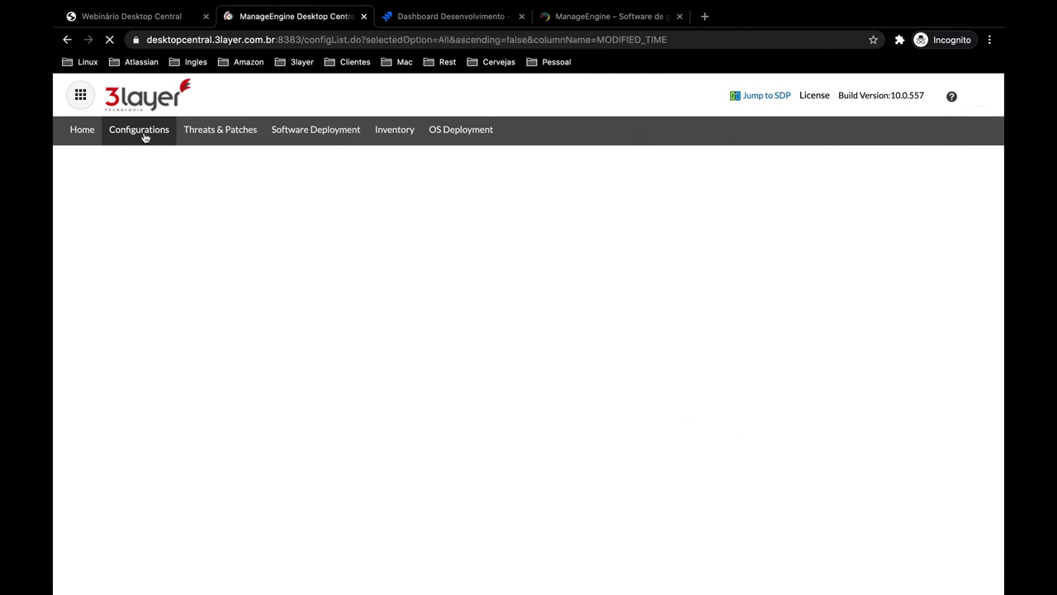
Open the Add Configuration page for Windows computers from the Configuration menu
mouse_move(152, 201)
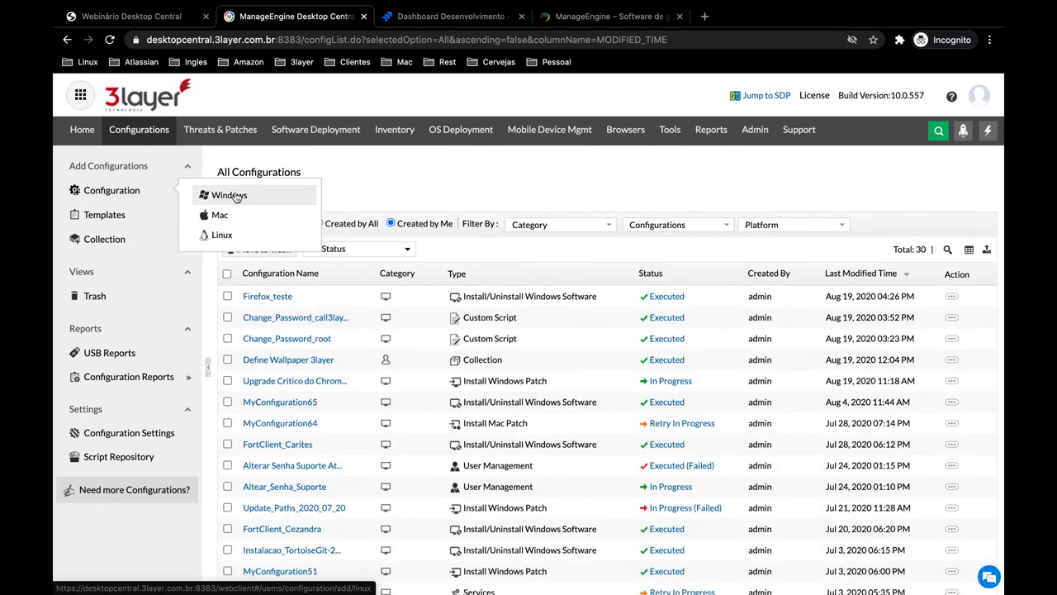
click(237, 196)
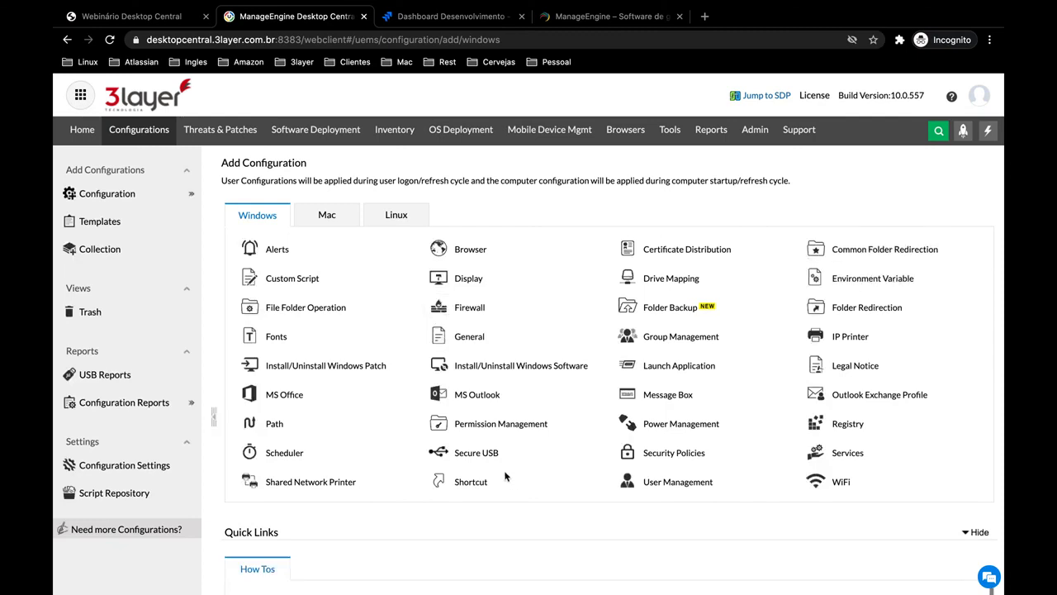
scroll(598, 420, down, 3)
scroll(598, 420, up, 2)
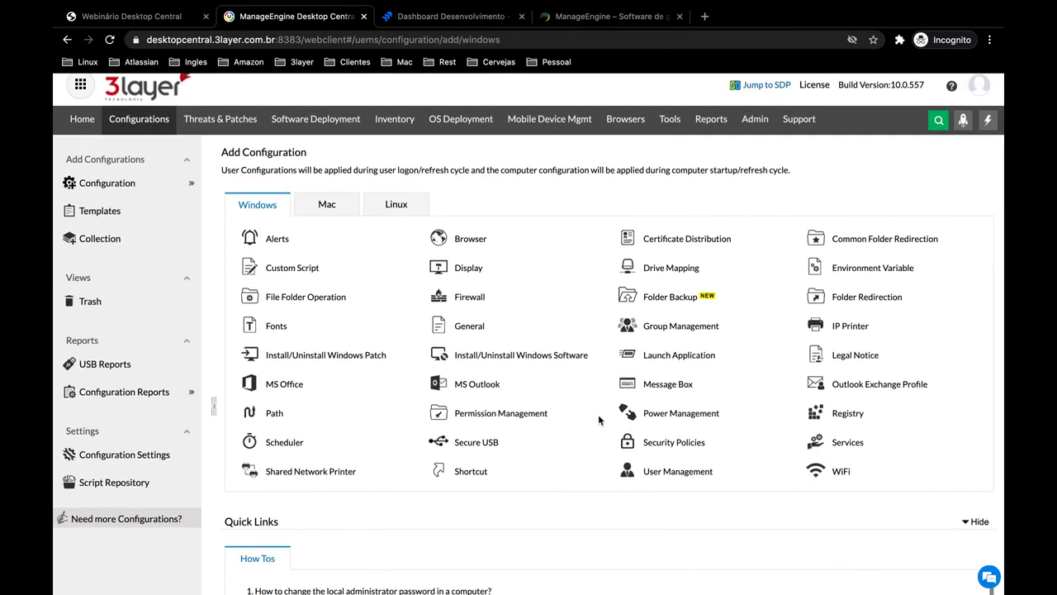
Browse the Mac and Linux configuration types, then return to the Windows list
click(327, 204)
click(396, 204)
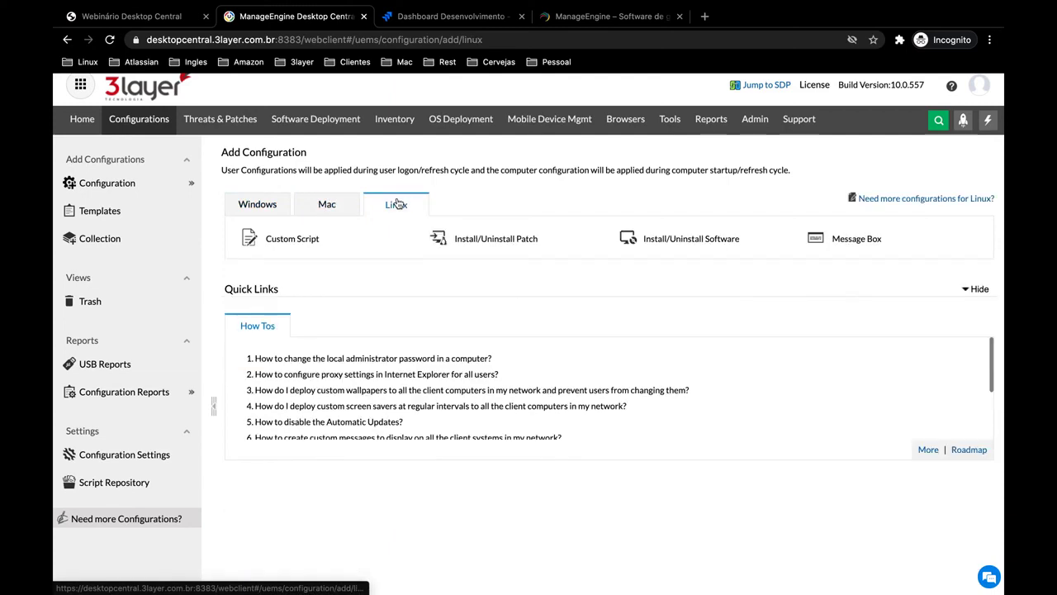
click(315, 208)
click(272, 213)
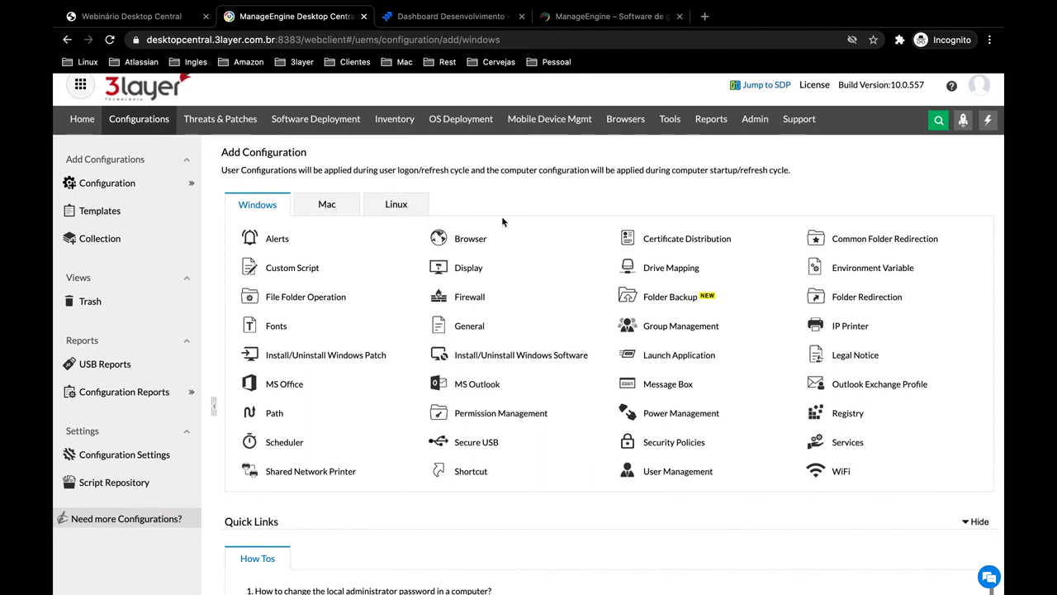
mouse_move(286, 350)
mouse_move(538, 457)
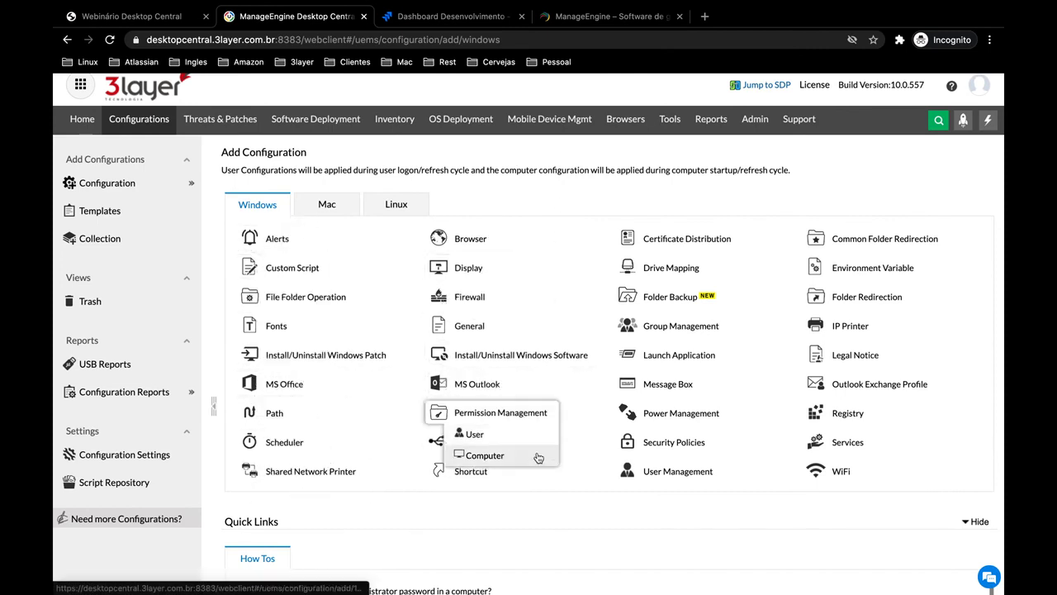
mouse_move(250, 376)
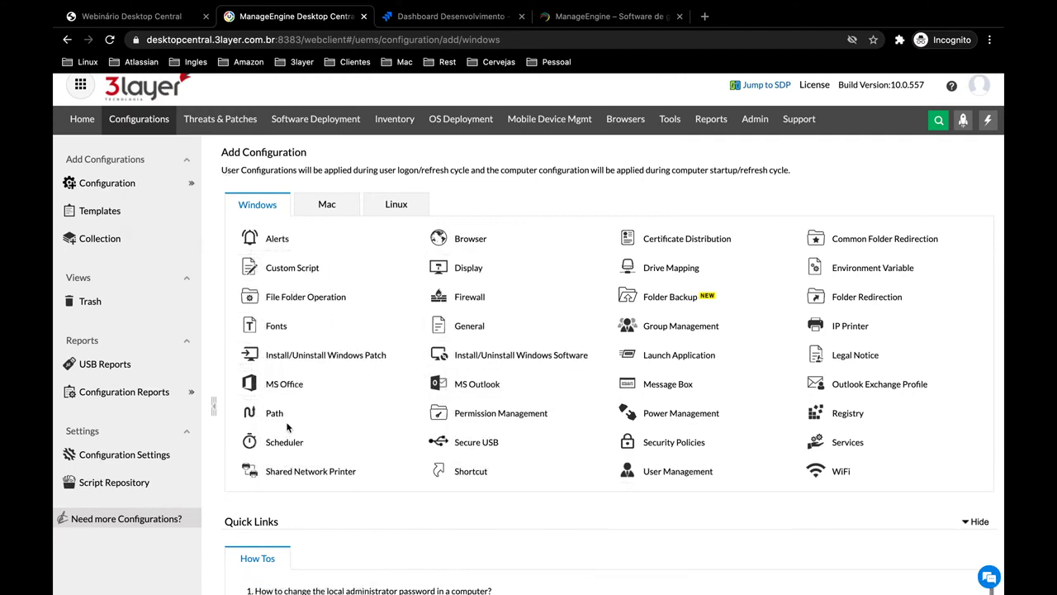
Create the computer Fonts configuration MyConfiguration78, cancelling Add/Remove Fonts without adding any font
mouse_move(281, 323)
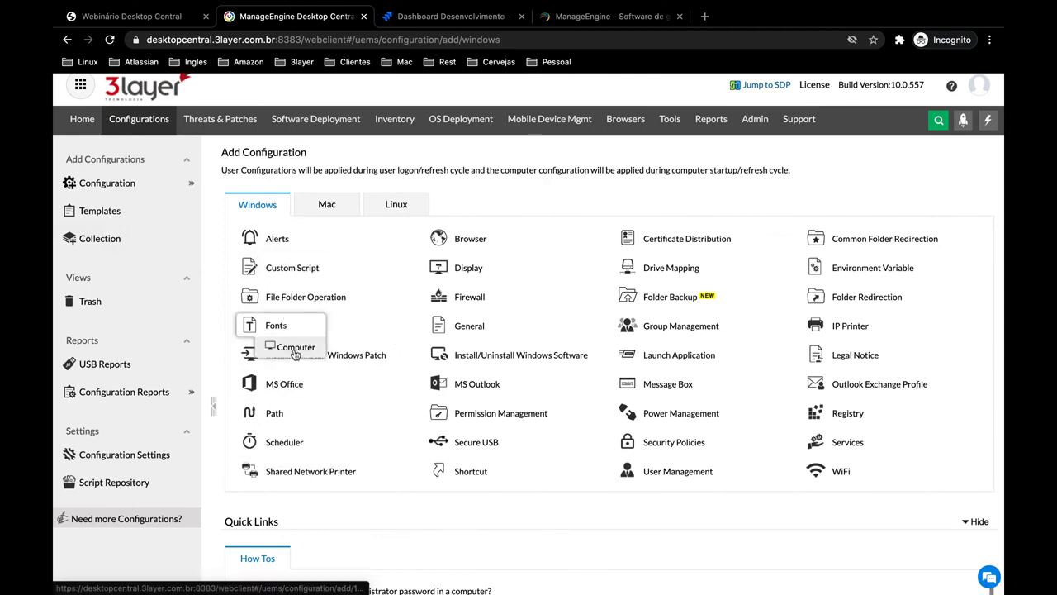
click(294, 350)
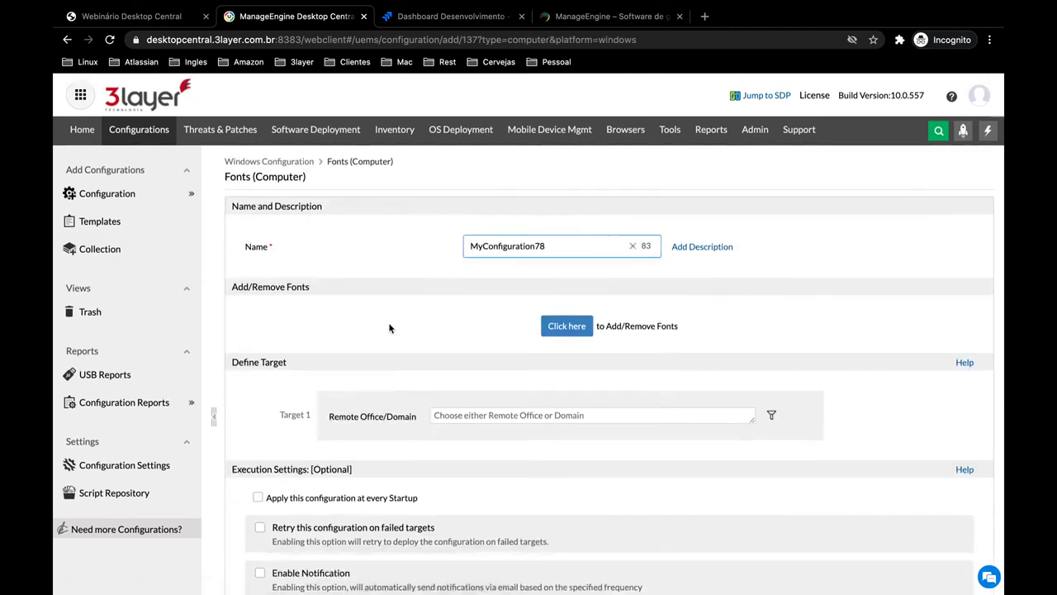
scroll(380, 429, down, 2)
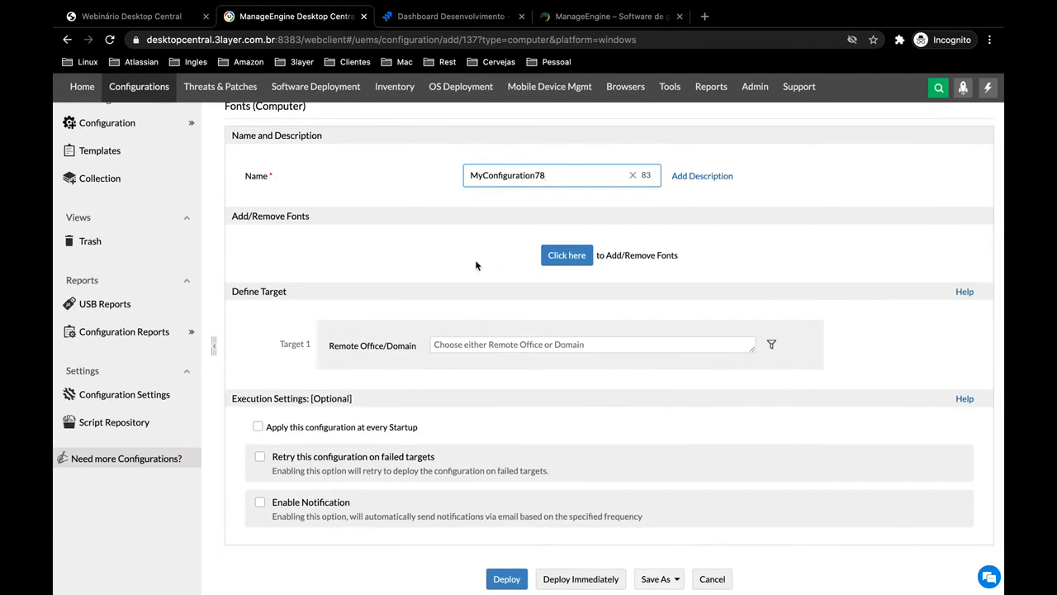
scroll(463, 276, up, 1)
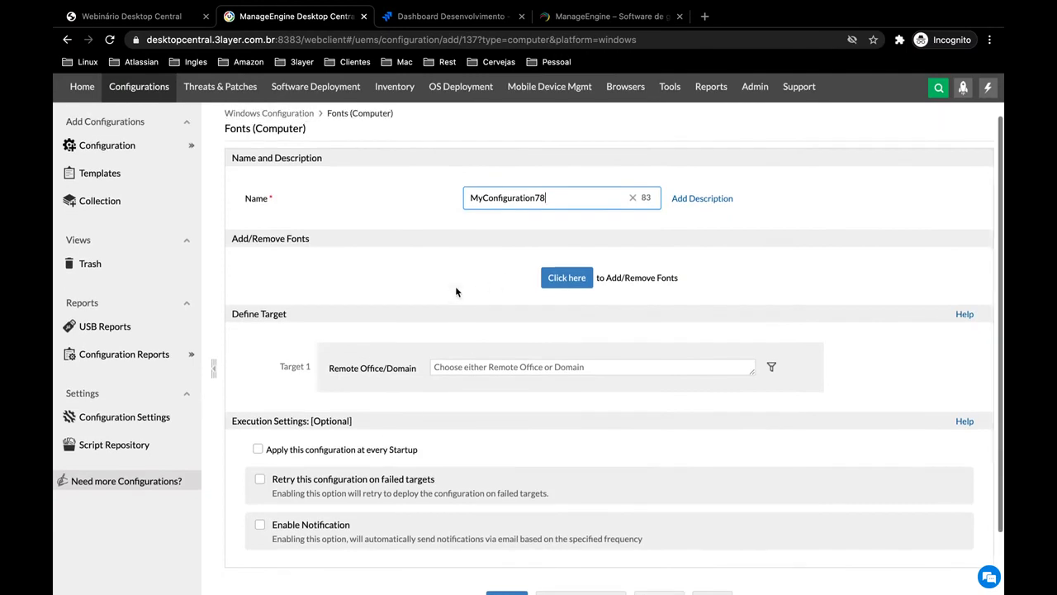
click(575, 281)
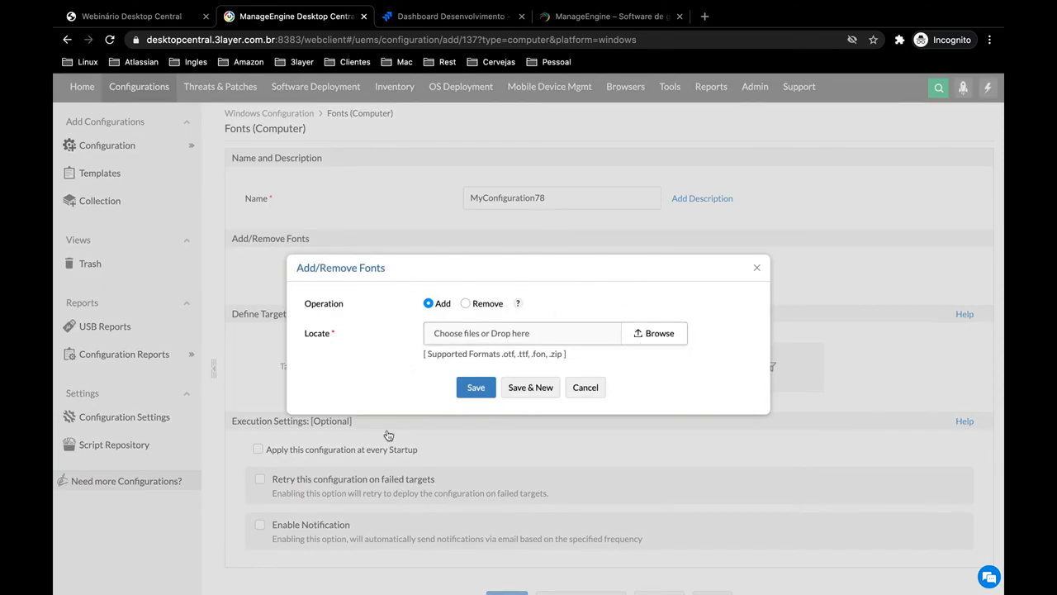
click(553, 332)
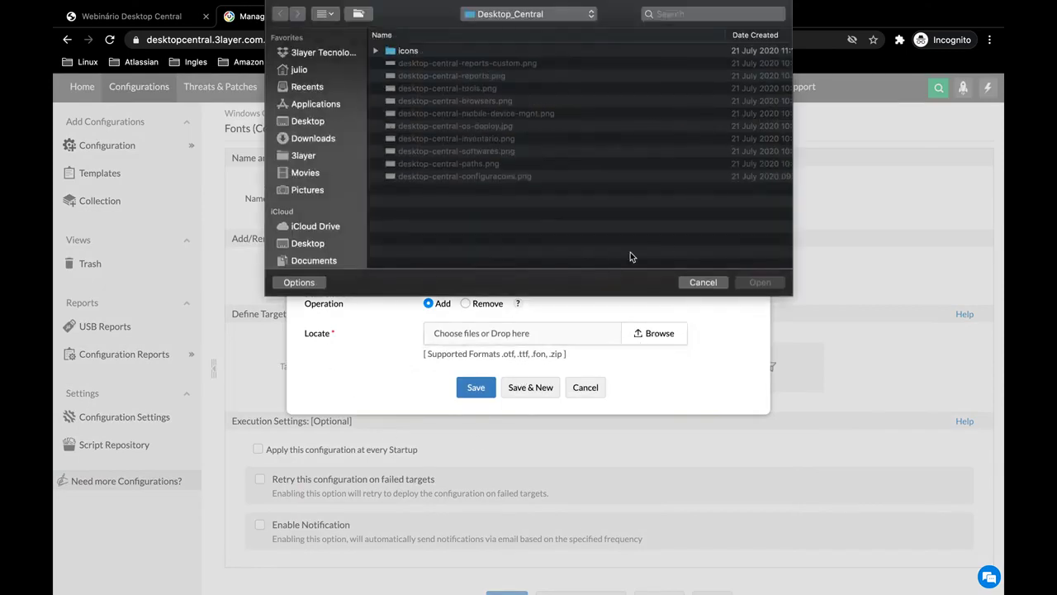
click(696, 283)
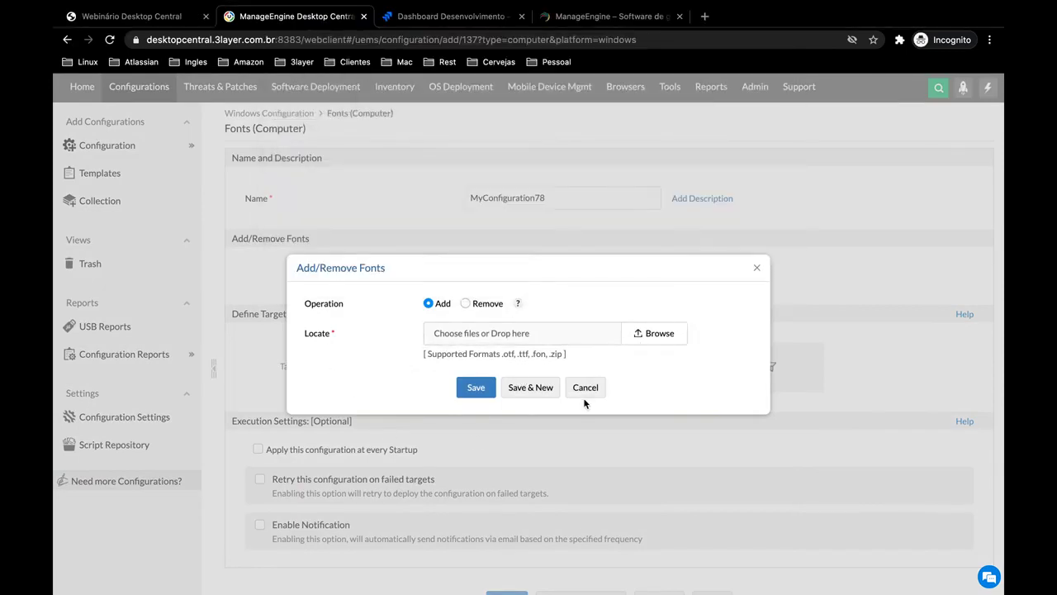
click(586, 387)
scroll(597, 391, down, 2)
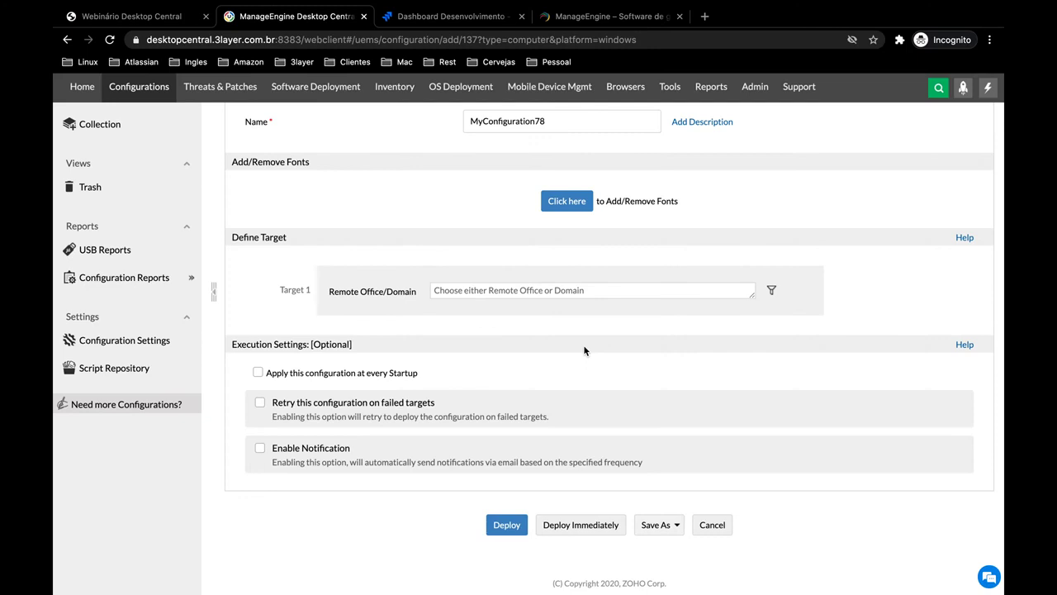
Target the 3IAYER domain in the Fonts configuration
mouse_move(664, 275)
click(741, 291)
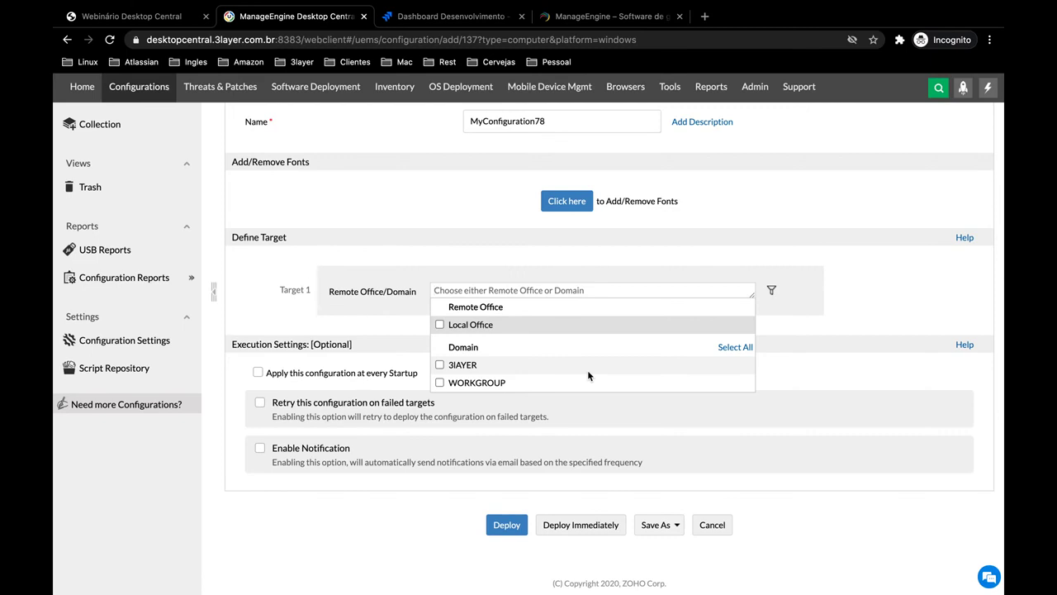
click(439, 365)
click(793, 241)
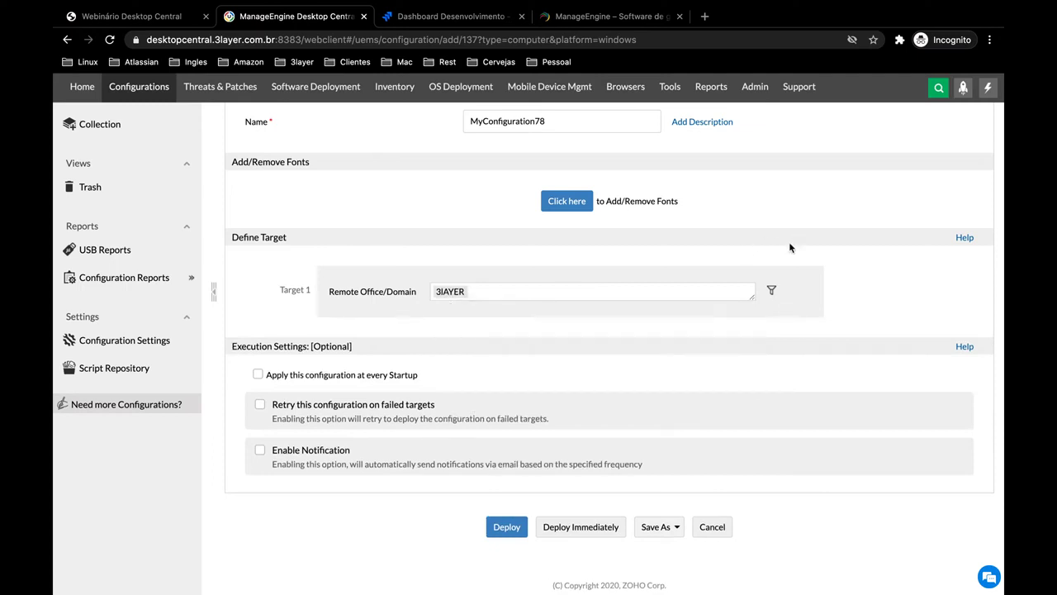
Filter by Computer, add 3LAYER-TESTE and SELENE, then remove SELENE
click(771, 292)
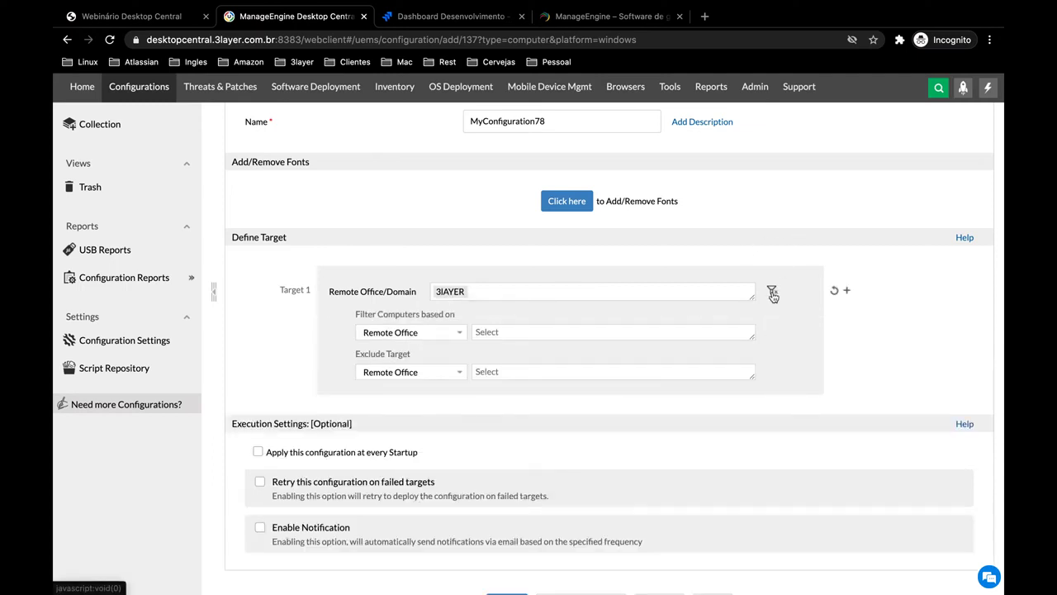
click(403, 333)
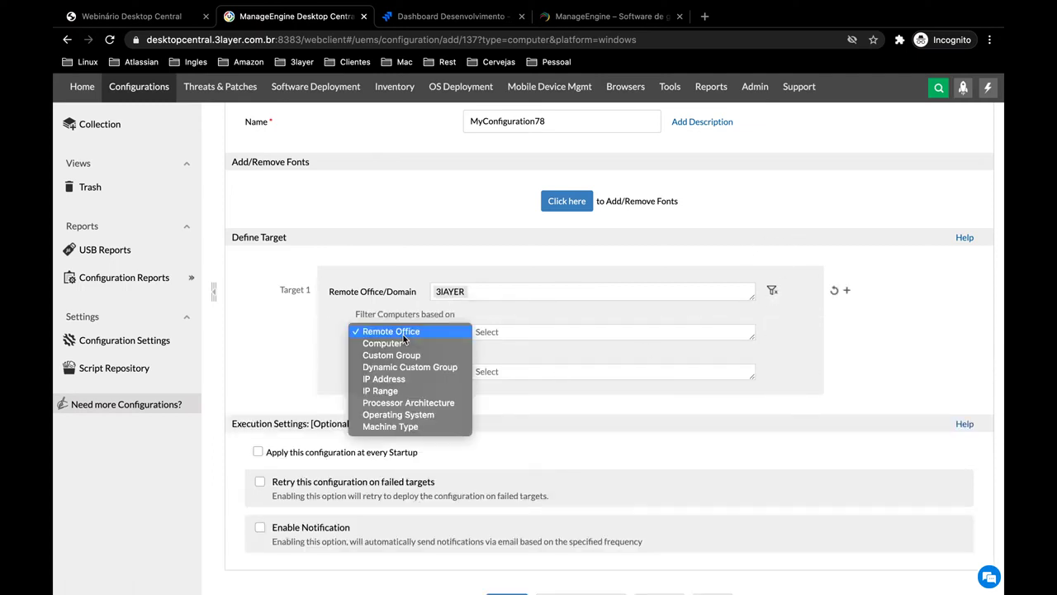
click(405, 343)
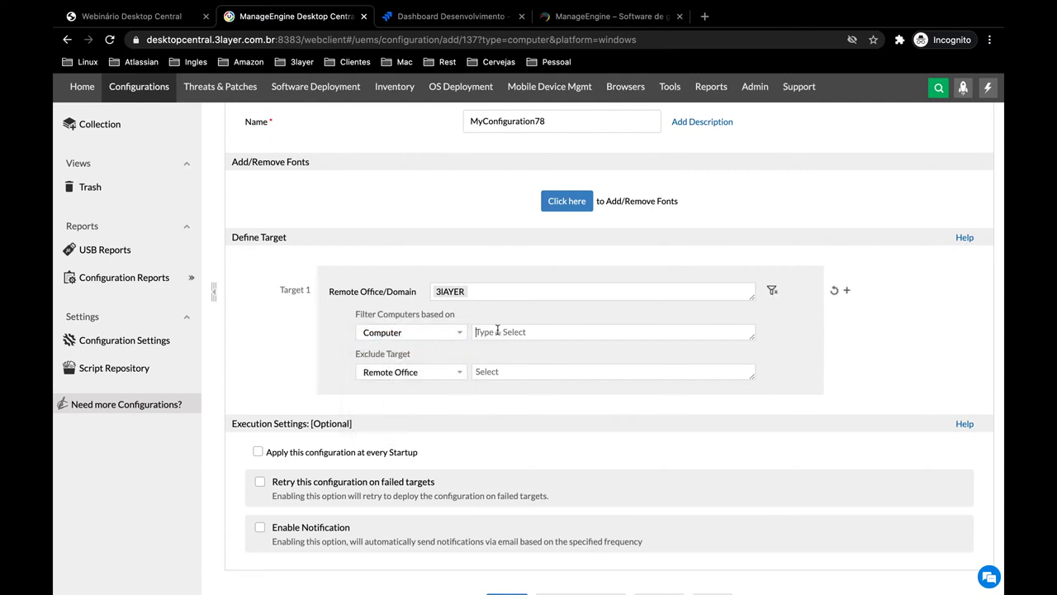
click(498, 330)
click(509, 368)
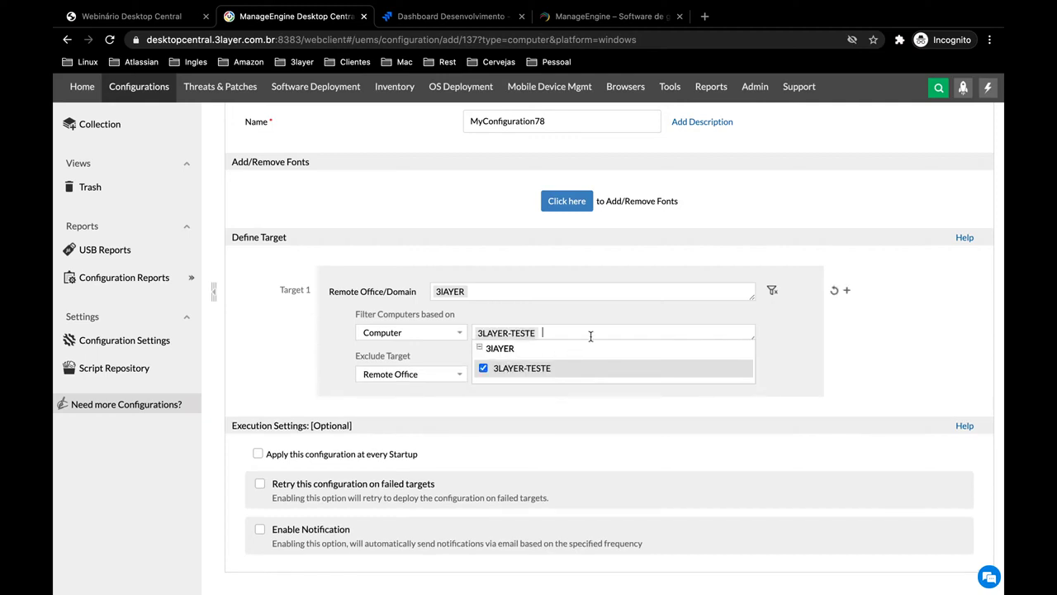
text(z)
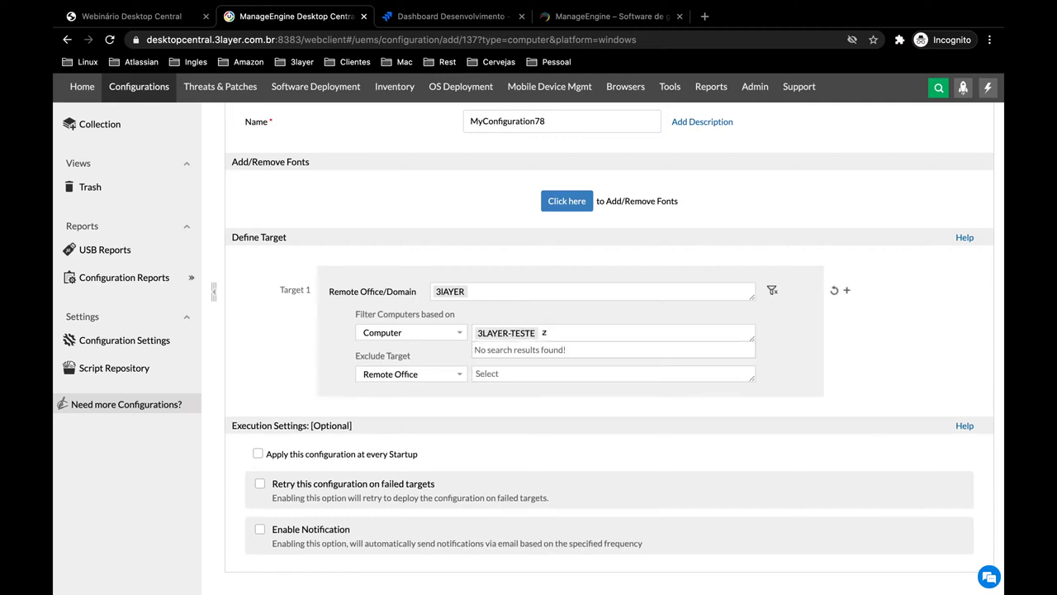
key(Escape)
text(sel)
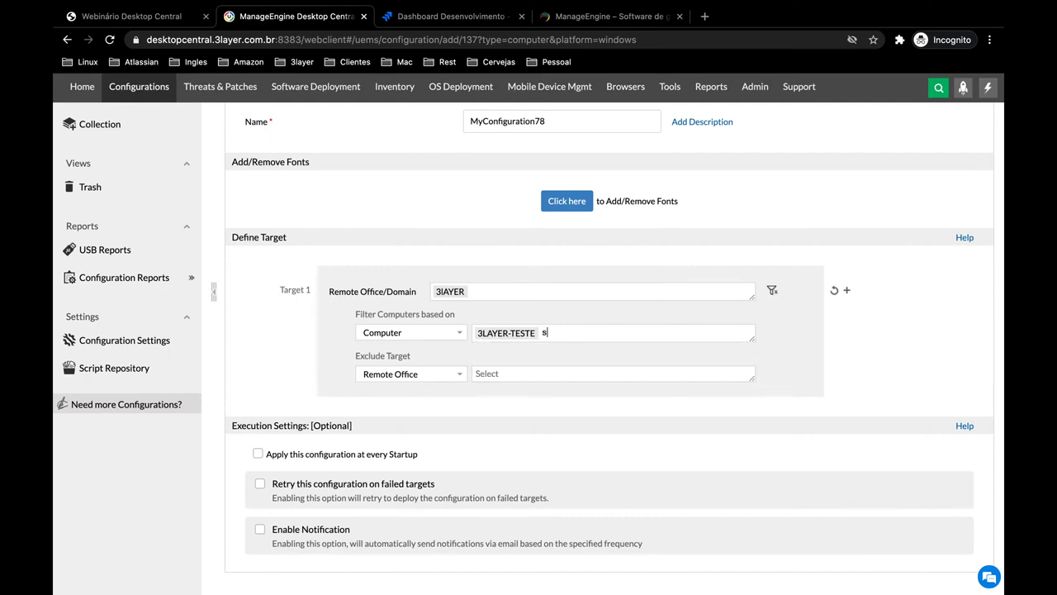
click(569, 370)
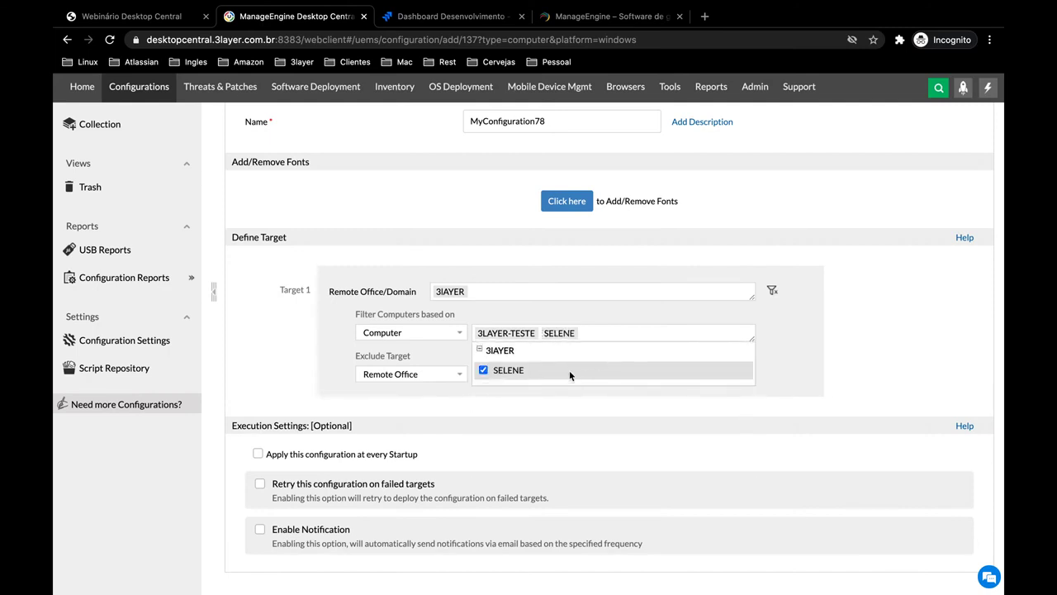
click(587, 340)
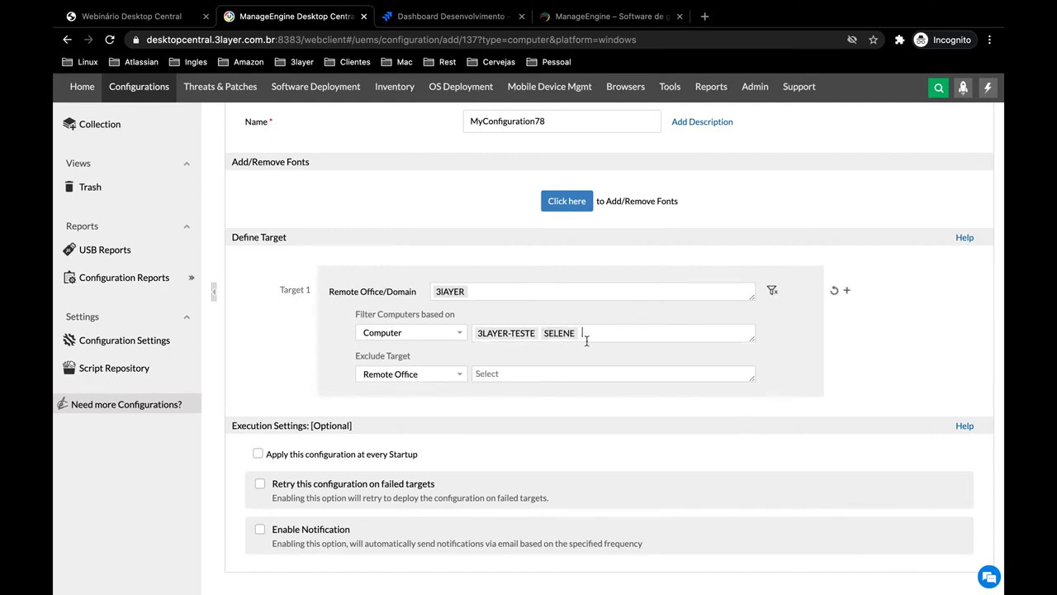
click(572, 332)
Switch the computer filter to Custom Group
click(446, 334)
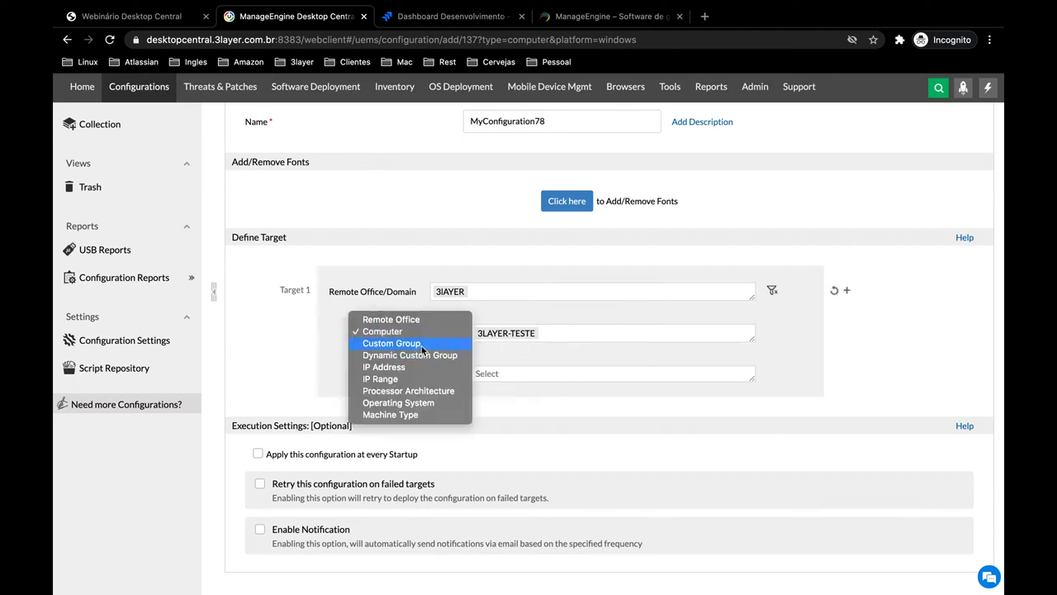
click(421, 344)
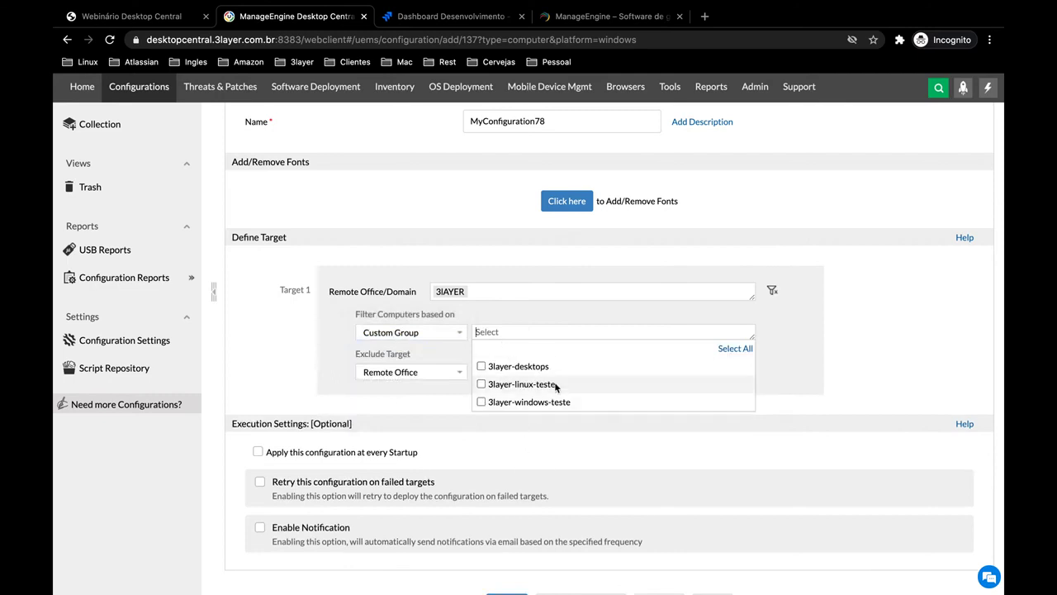
scroll(554, 382, down, 1)
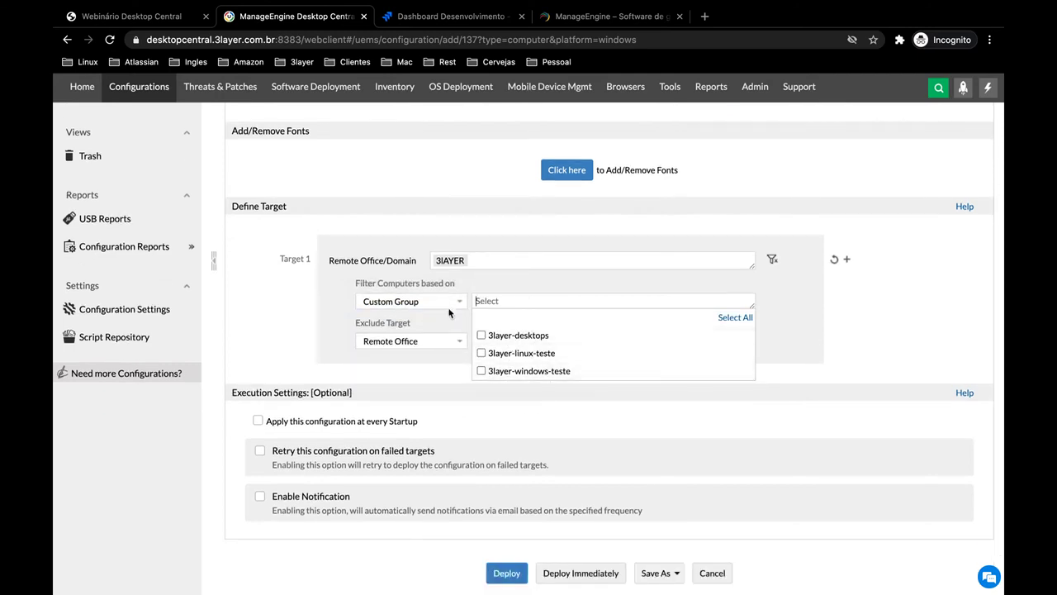
click(560, 263)
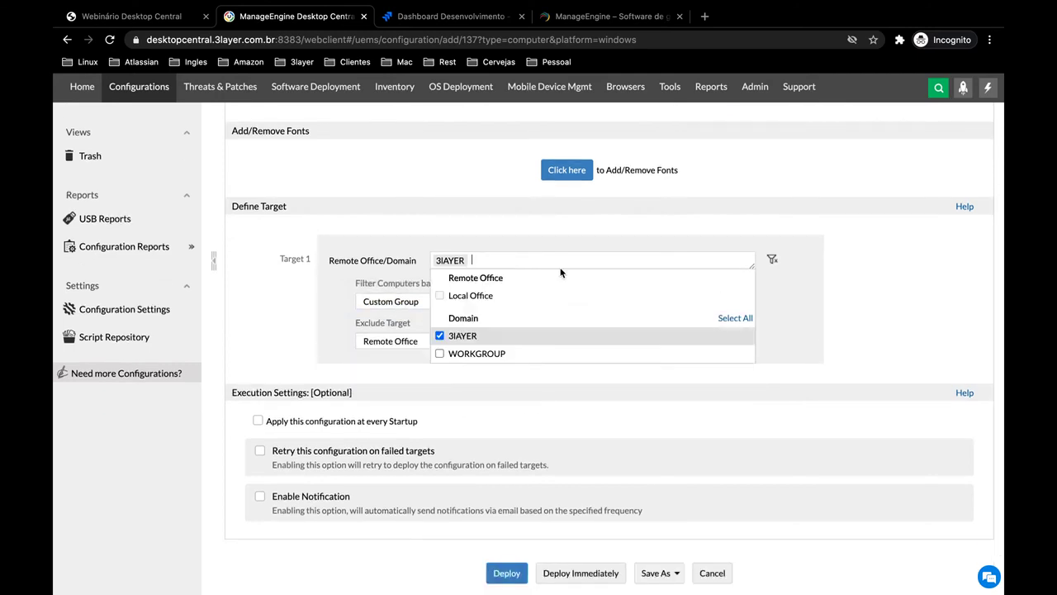
scroll(560, 271, up, 3)
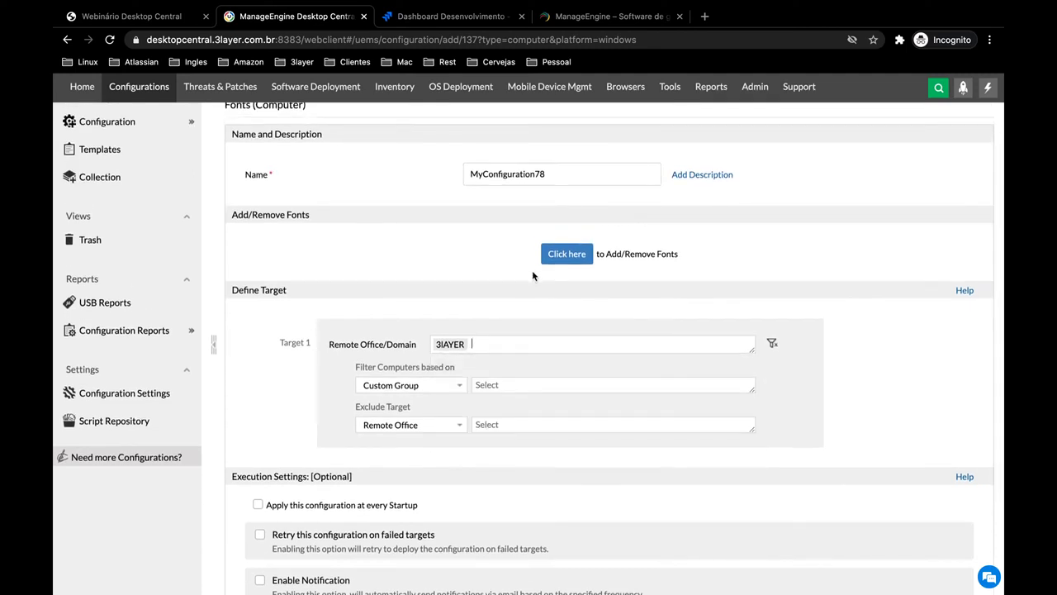
click(459, 388)
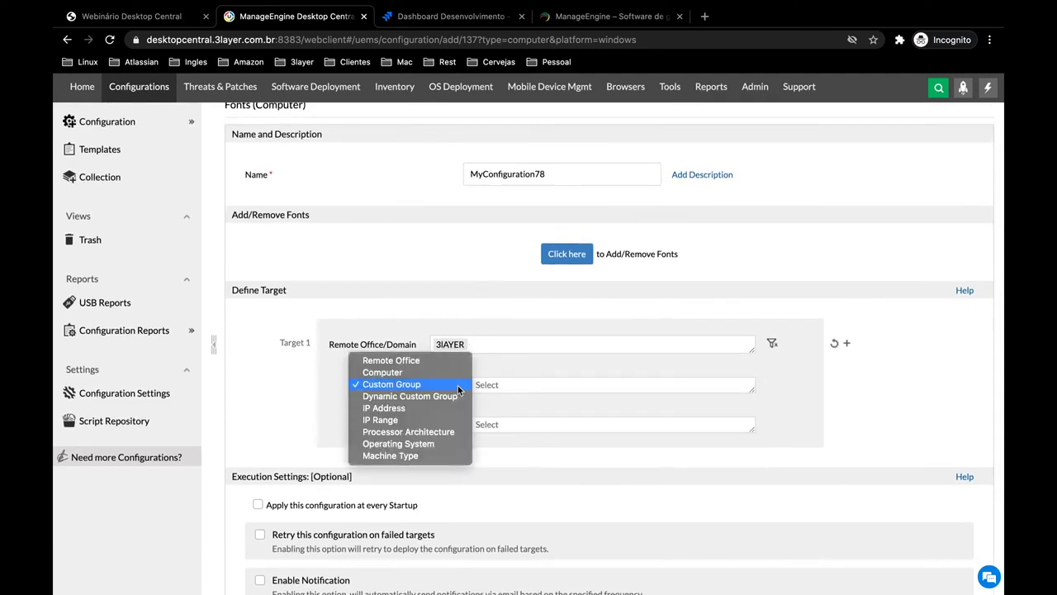
click(544, 387)
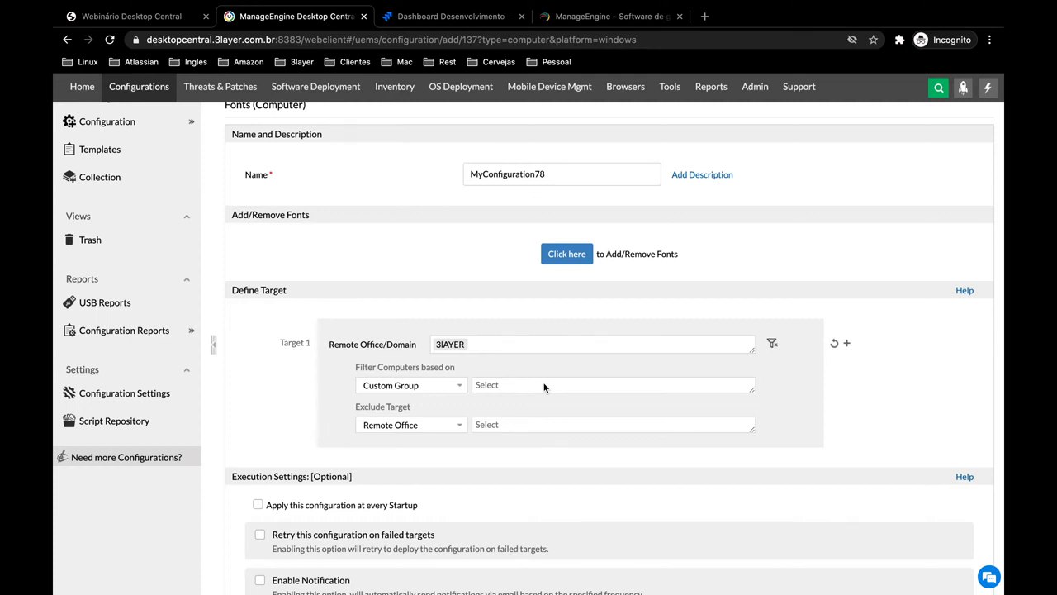
Leave the custom group list with no group selected and go to Collection
click(544, 383)
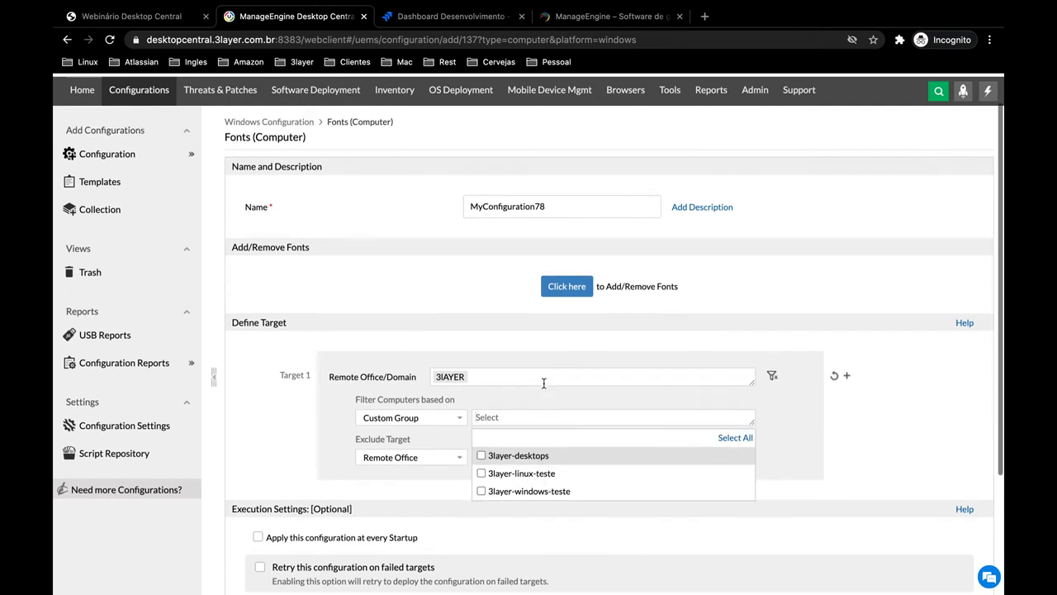
click(419, 251)
scroll(419, 248, down, 2)
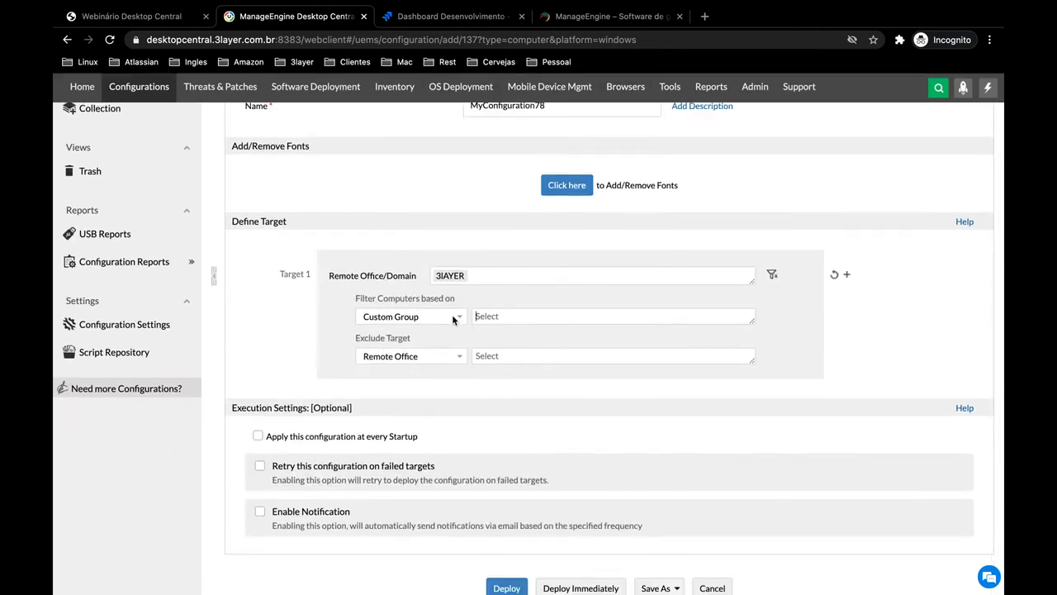
scroll(482, 308, up, 3)
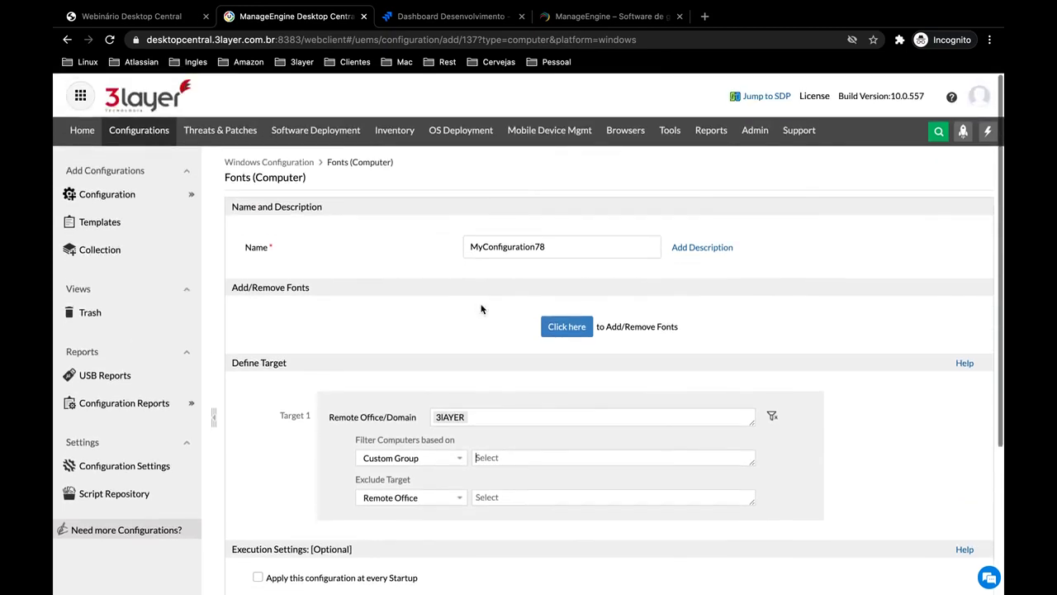
click(113, 248)
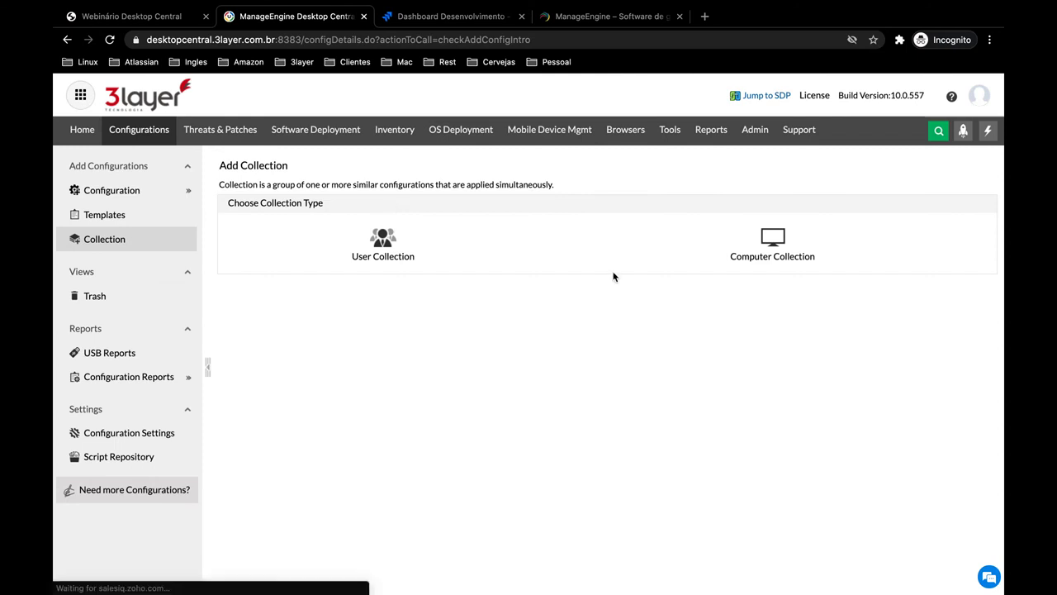
Create user collection MyCollection11 with Display ticked and Message Box removed, then continue
click(373, 246)
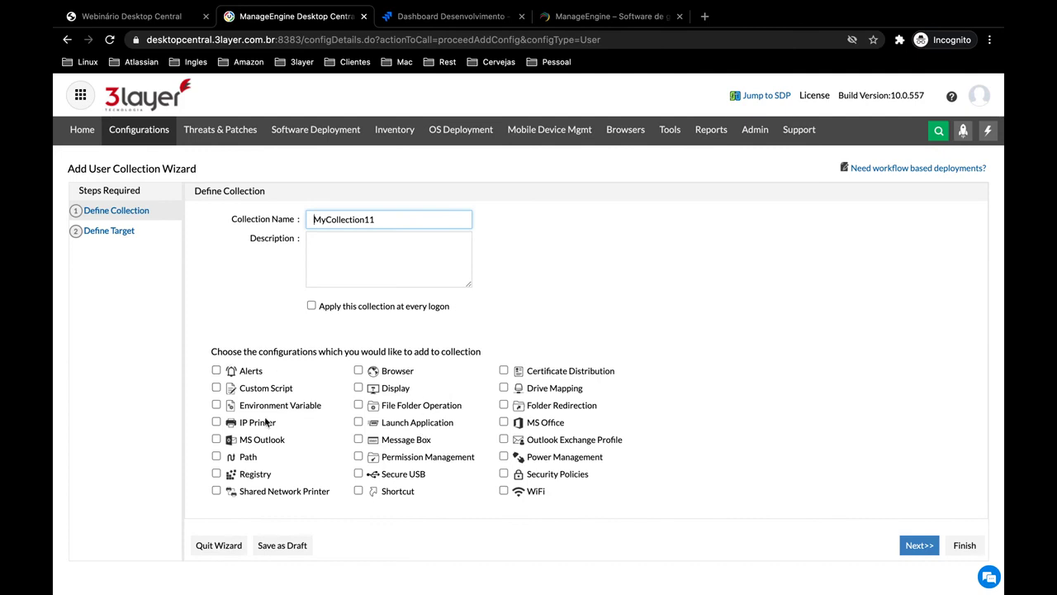
click(357, 439)
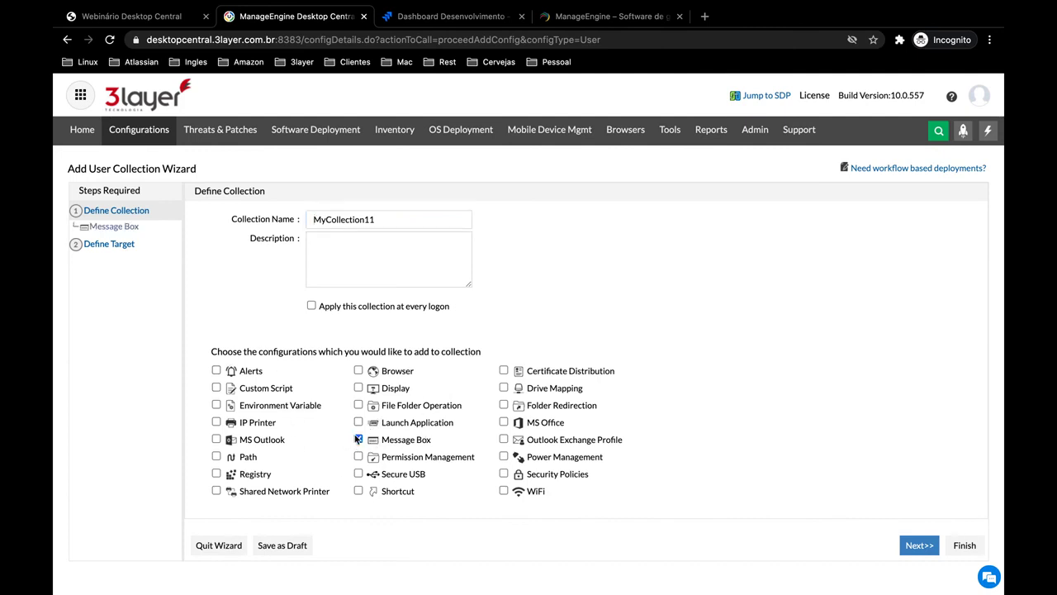
click(357, 438)
click(582, 113)
click(358, 387)
click(357, 442)
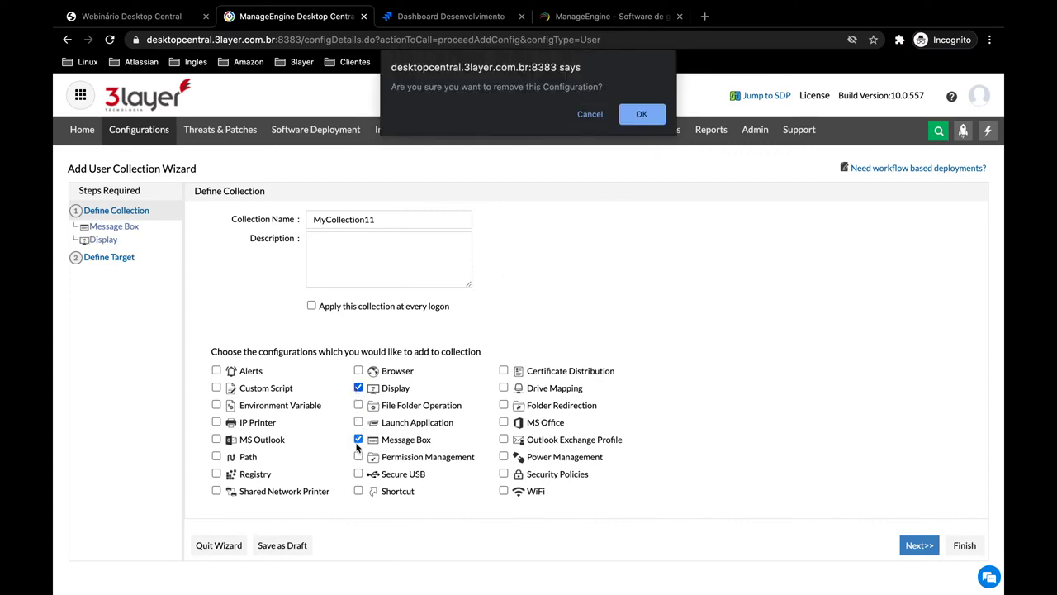
click(642, 114)
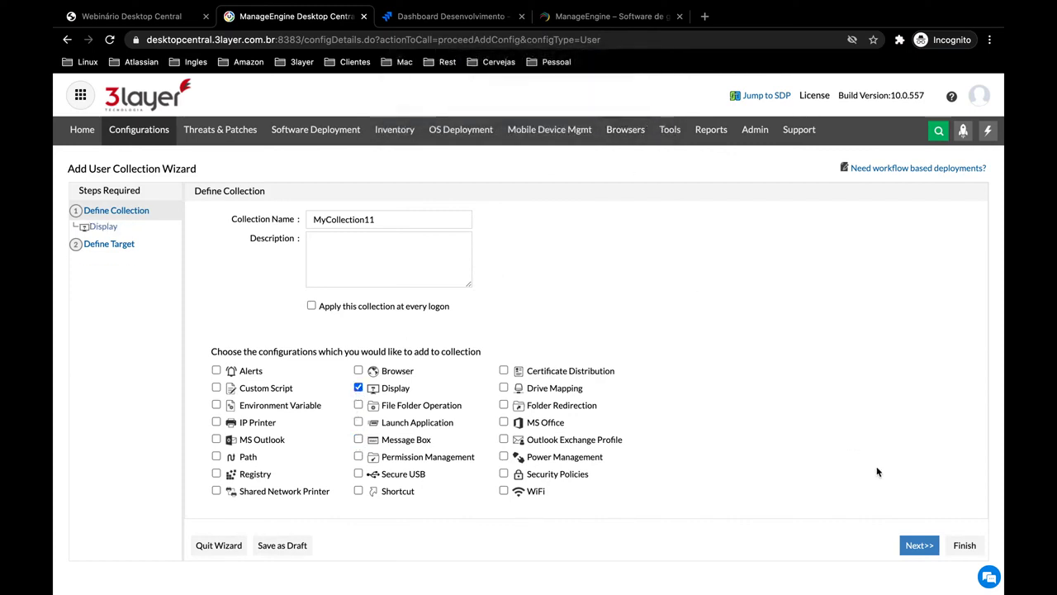
click(916, 545)
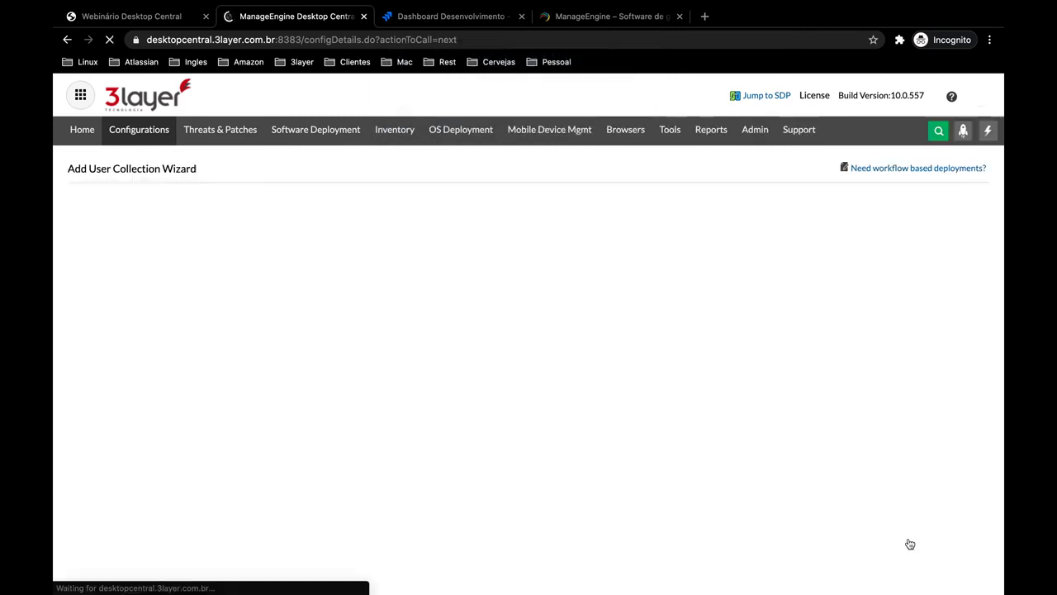
Set Action to New Wallpaper via HTTP with position Fill, then go back
click(495, 289)
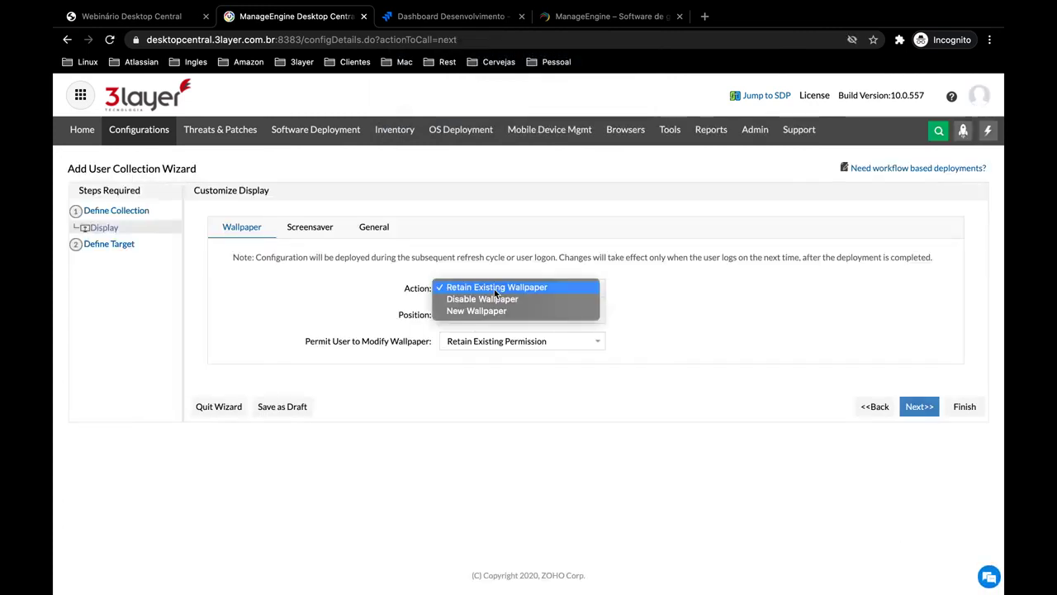
click(486, 311)
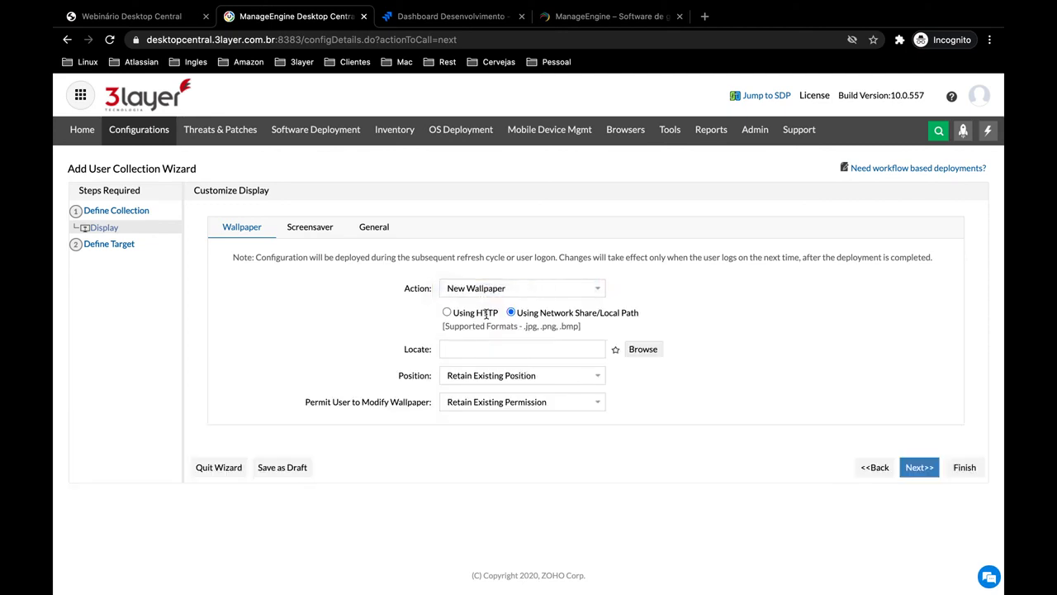
click(446, 312)
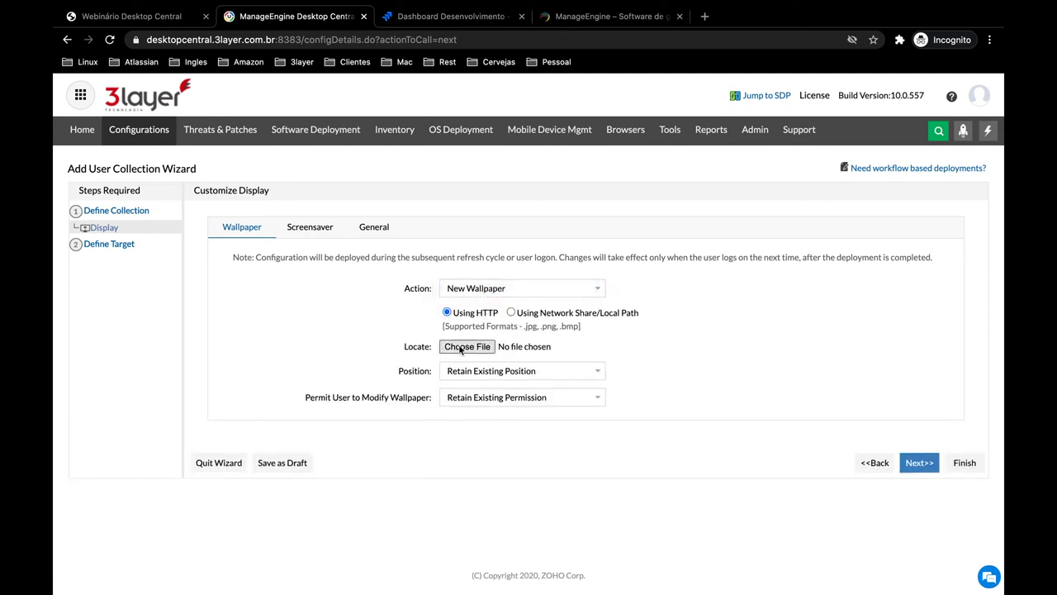
click(462, 347)
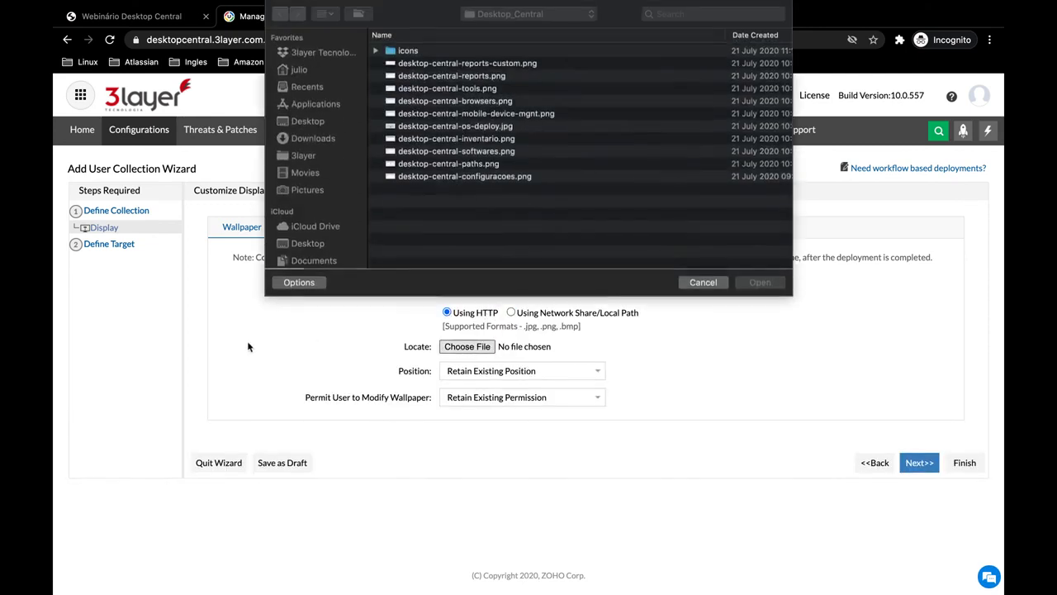
click(694, 282)
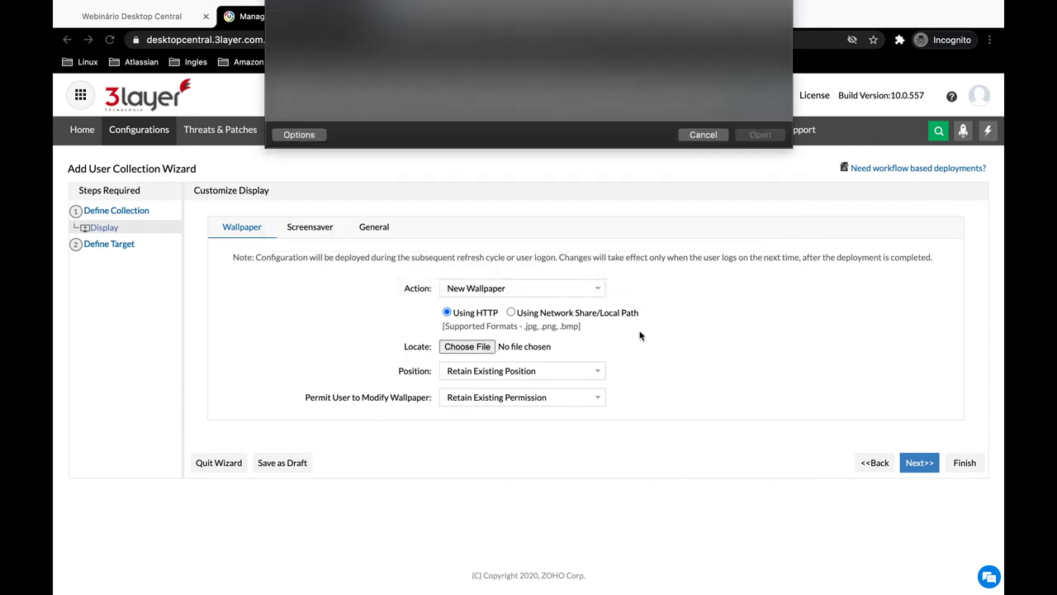
click(515, 374)
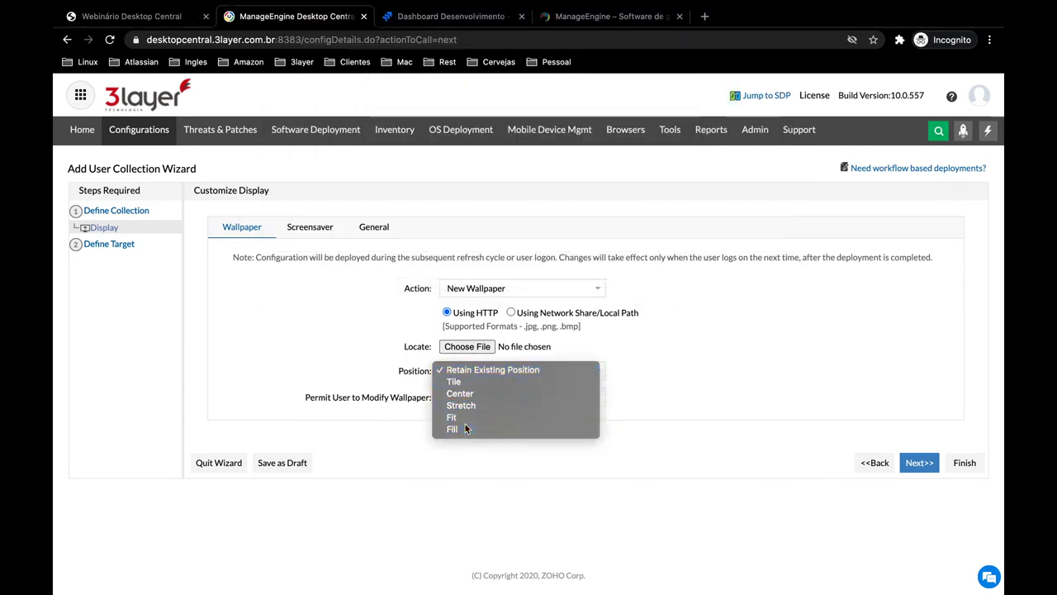
click(465, 428)
click(507, 400)
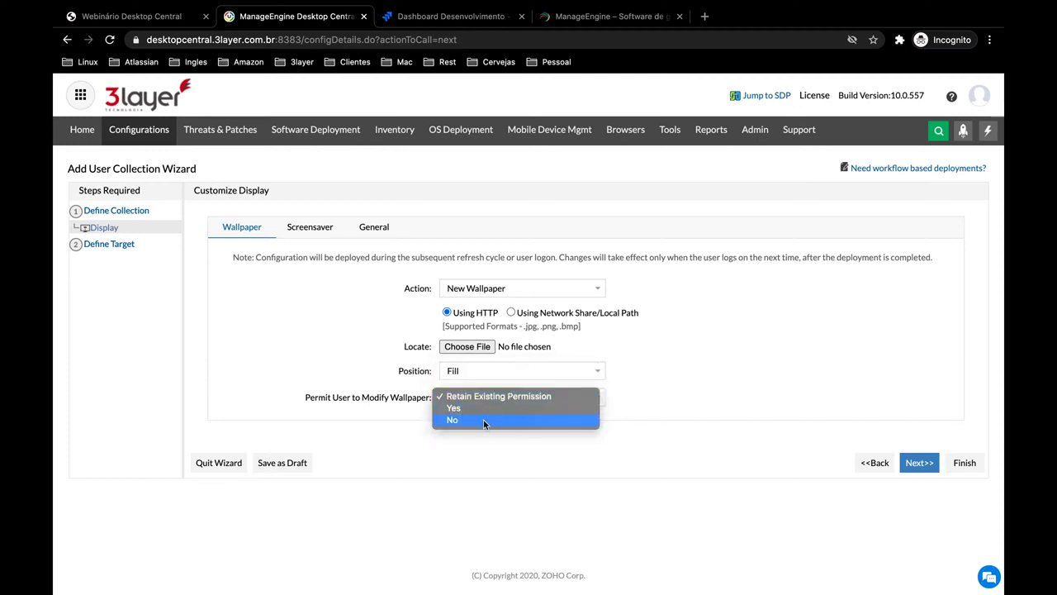
click(346, 397)
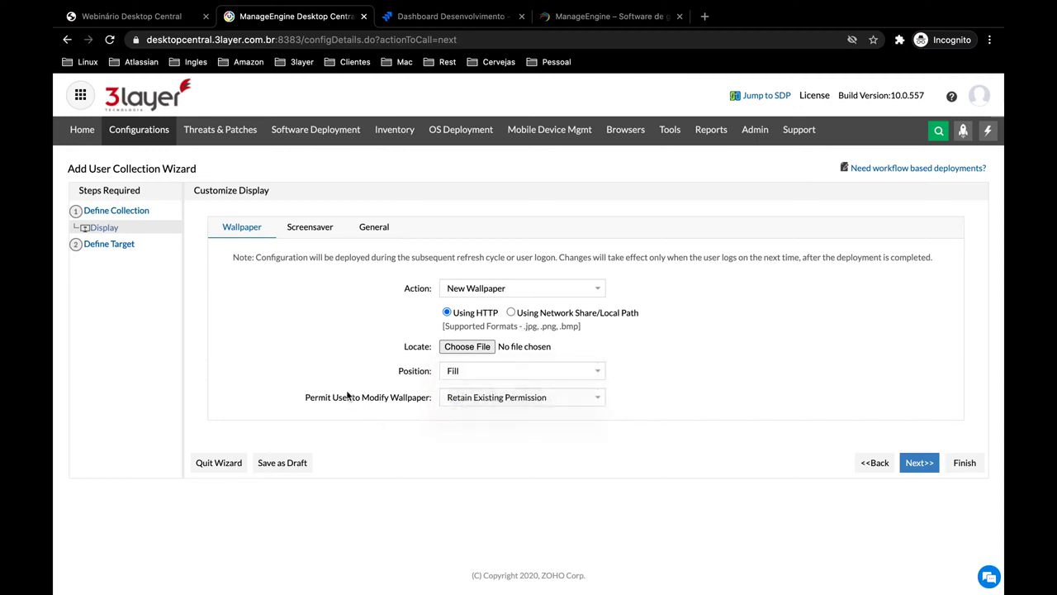
click(469, 401)
click(629, 408)
click(867, 467)
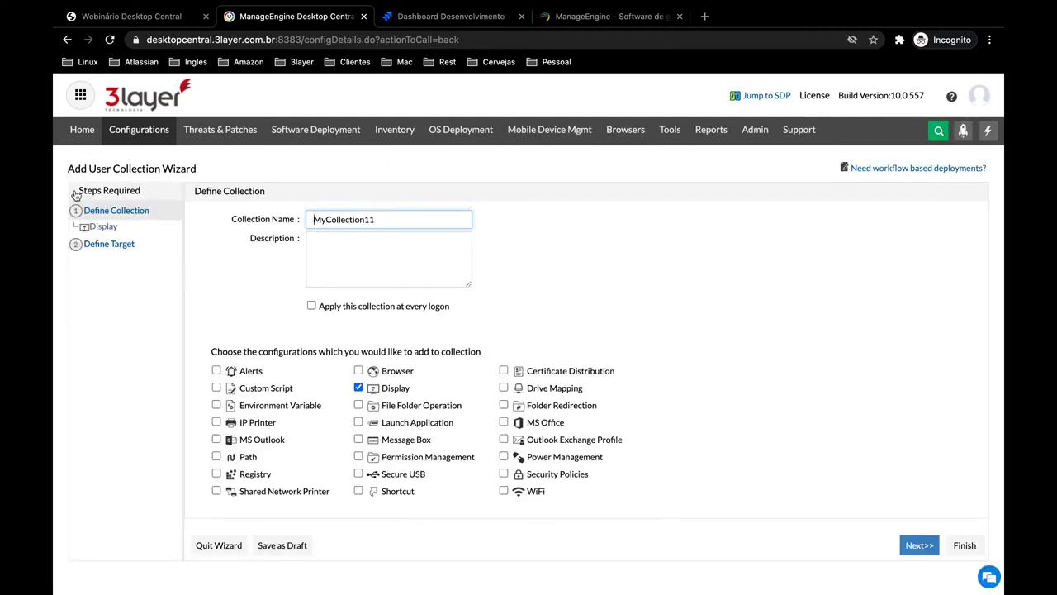
Open Define Wallpaper 3layer from All Configurations and choose Modify > Configuration
click(132, 138)
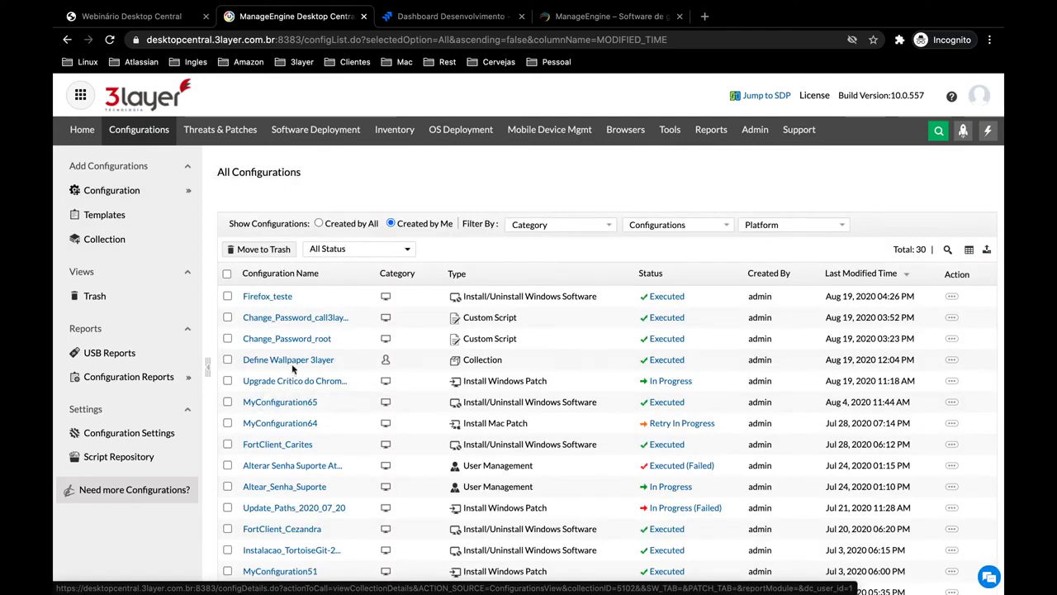
click(281, 402)
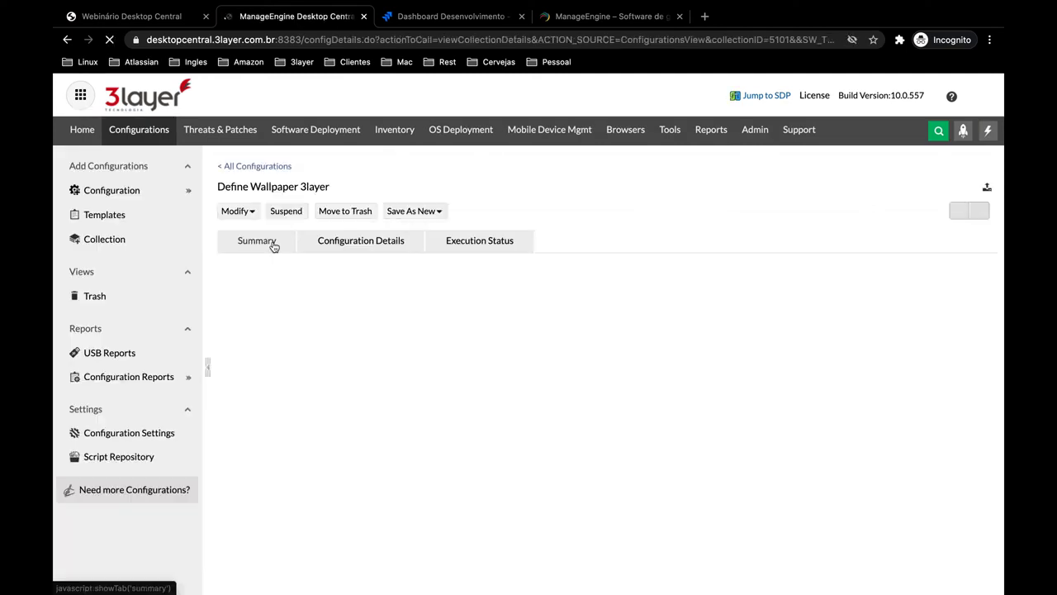
click(252, 211)
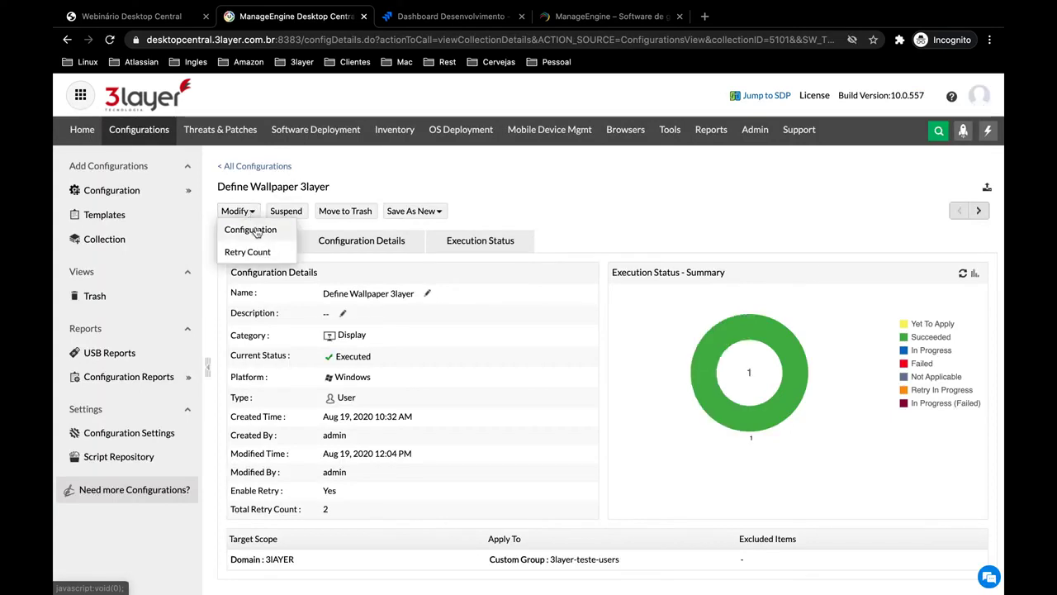
click(244, 228)
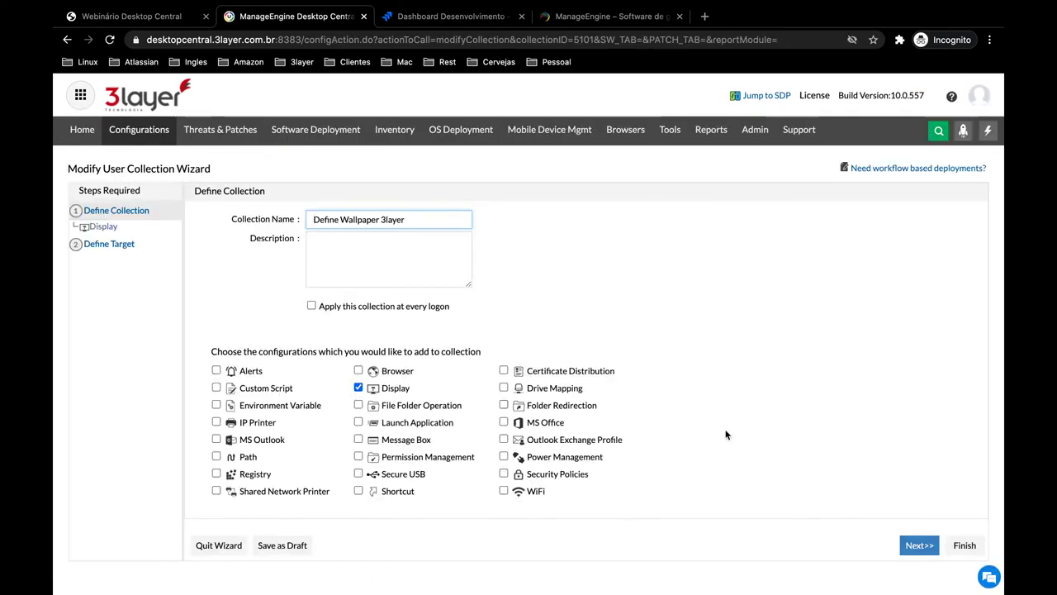
Set Permit User to Modify Wallpaper to No and advance to Define Target
click(926, 546)
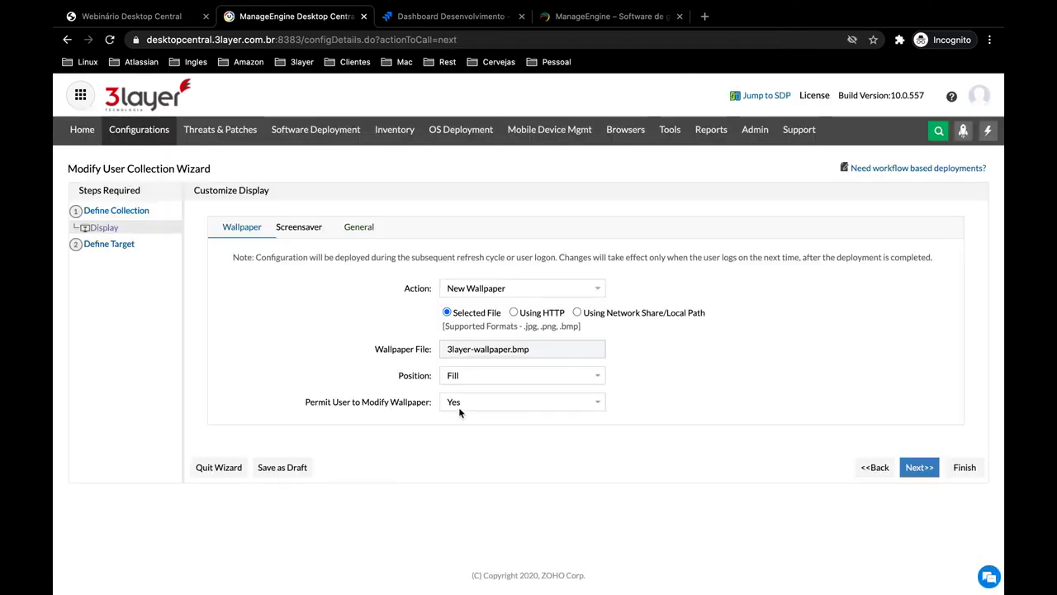
click(460, 409)
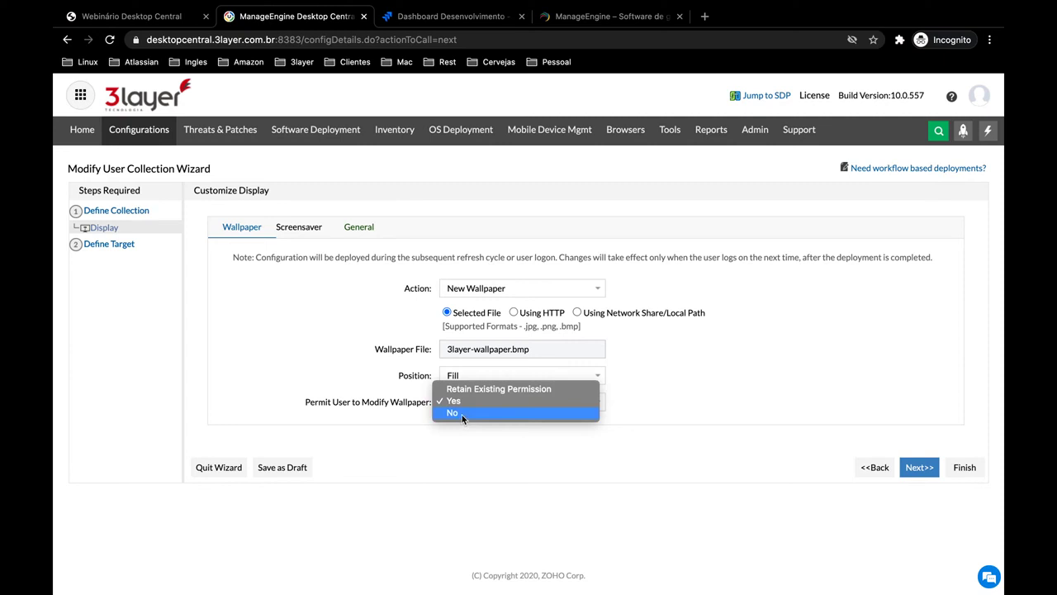
click(461, 415)
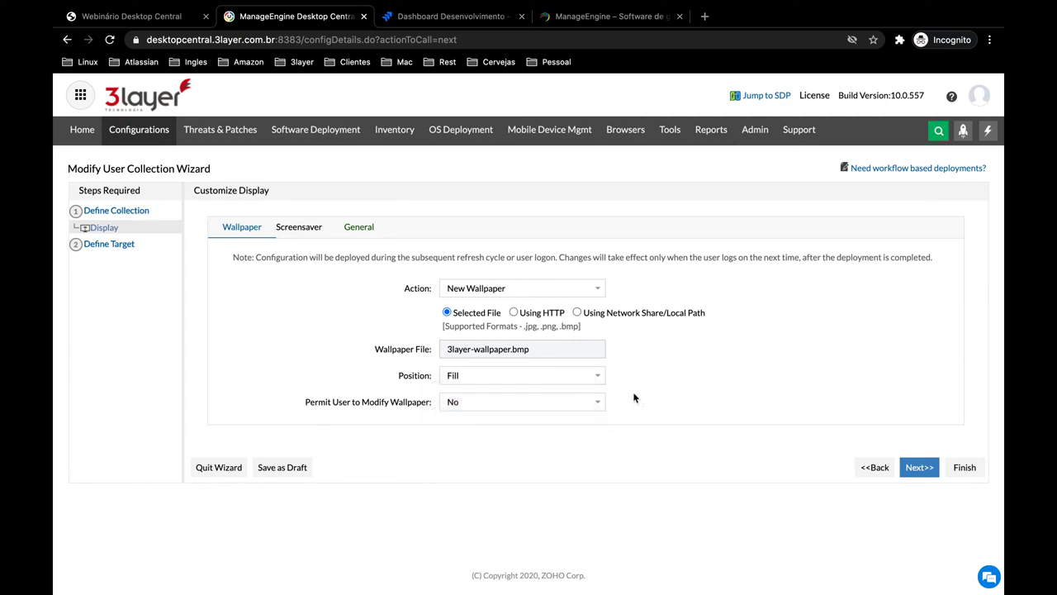
click(913, 466)
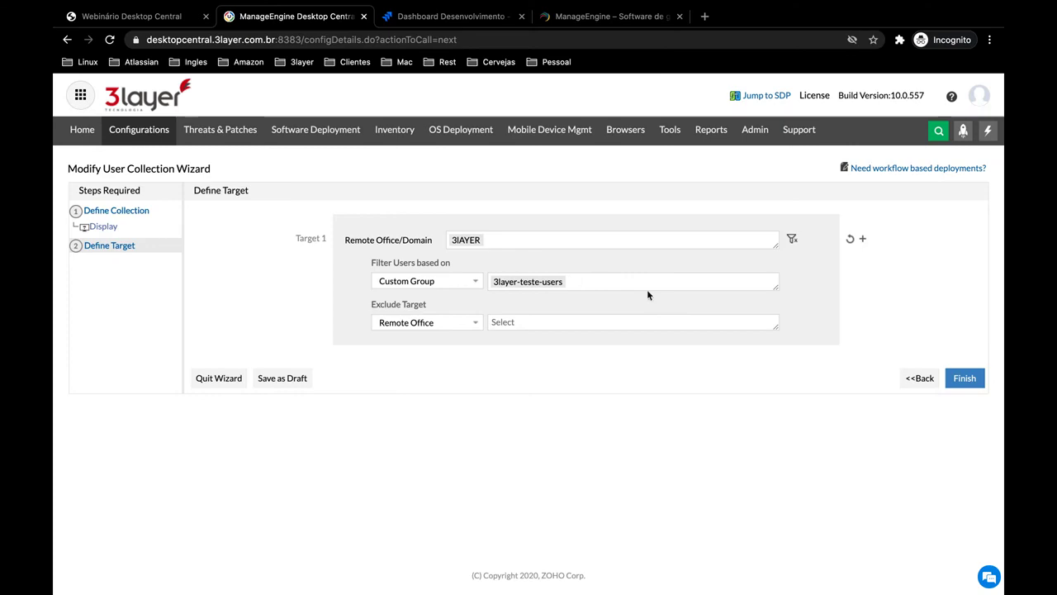
Finish the modify wizard and deploy the Define Wallpaper 3layer collection
key(ctrl+Right)
key(ctrl+Left)
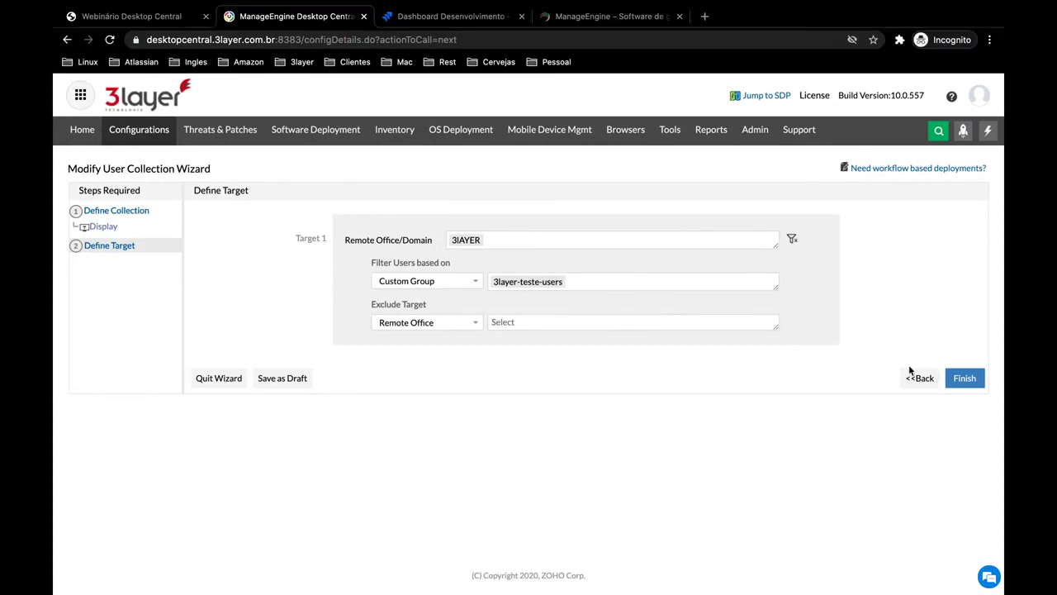
click(953, 376)
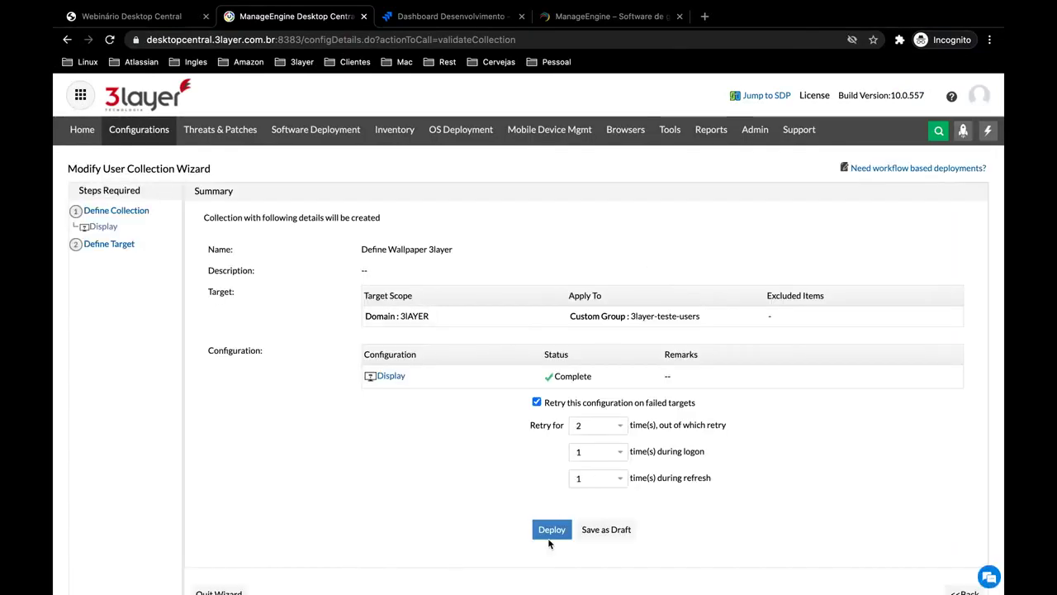
click(554, 531)
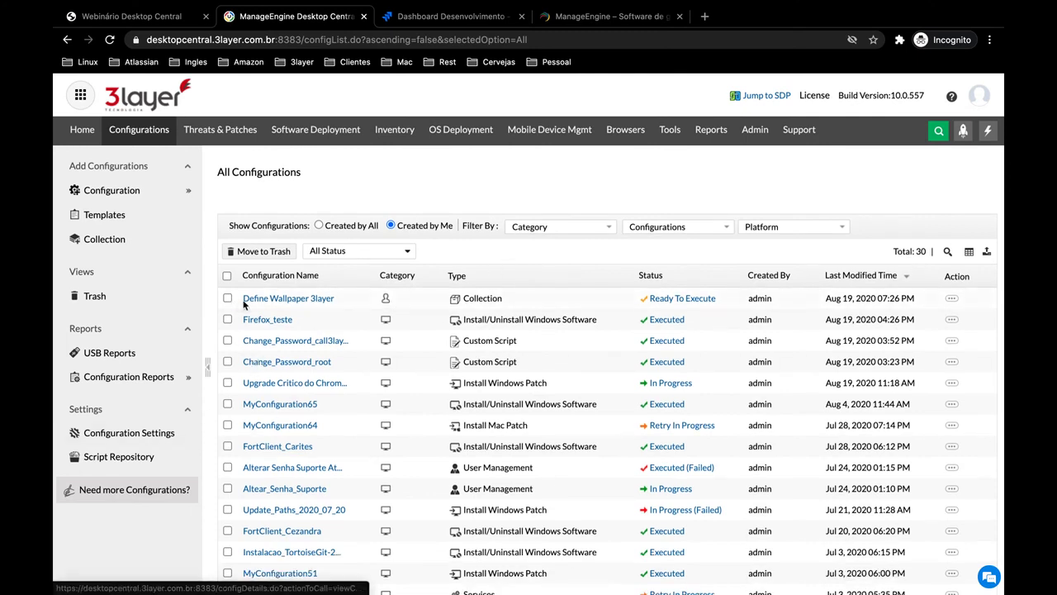
Open Define Wallpaper 3layer, refresh its status, and check that its one user target is Yet To Apply
click(265, 299)
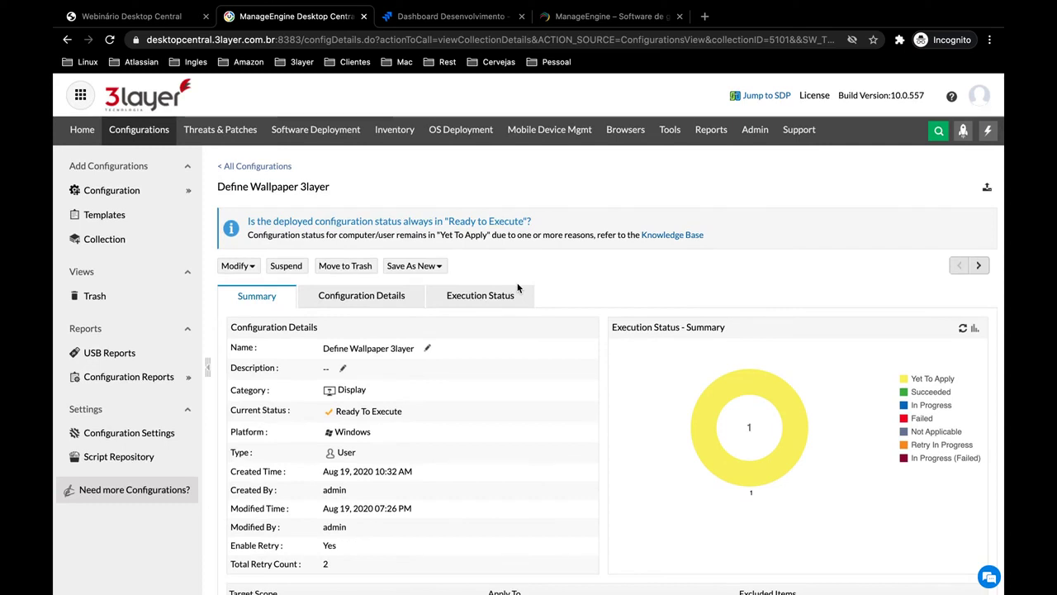
scroll(519, 285, down, 1)
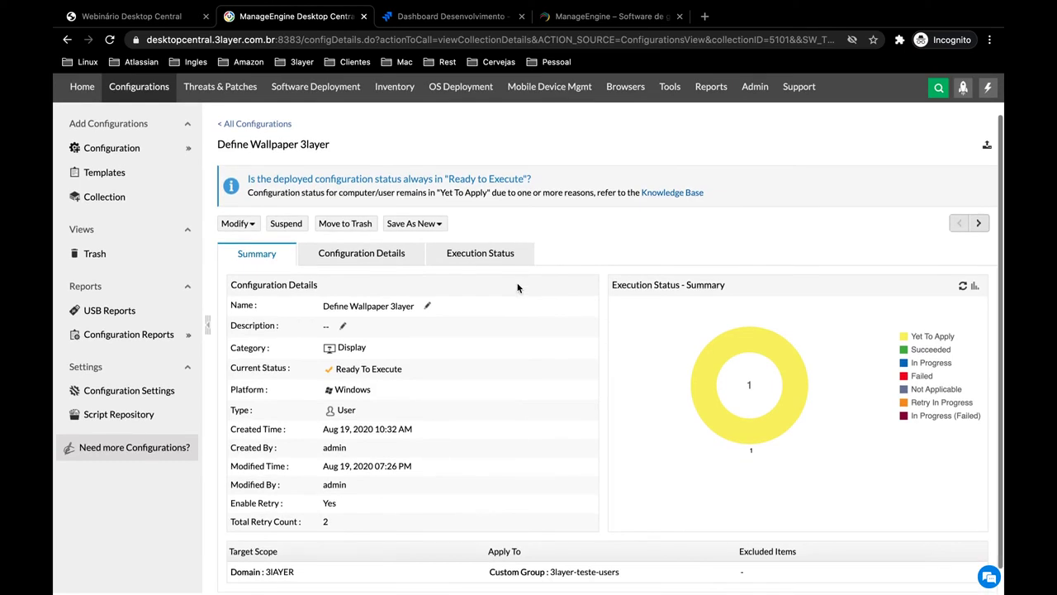
click(962, 285)
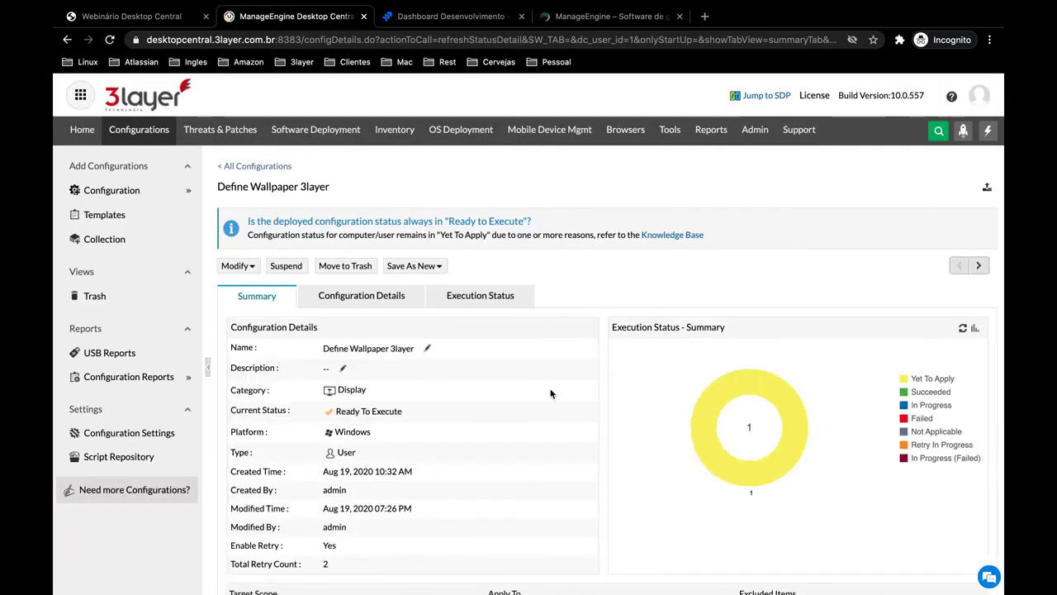
scroll(409, 396, down, 1)
scroll(405, 346, up, 1)
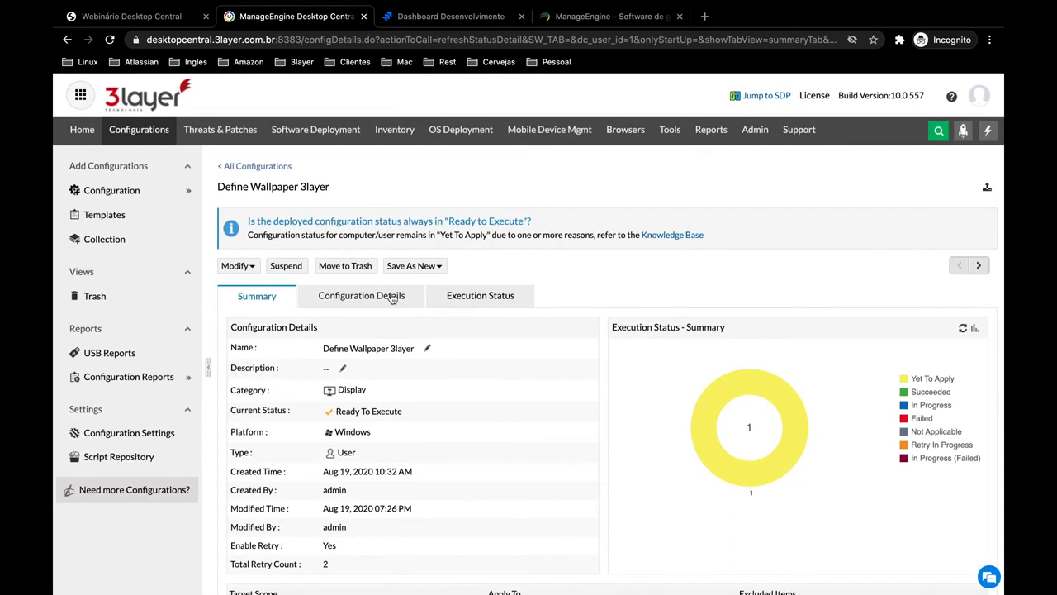
click(450, 296)
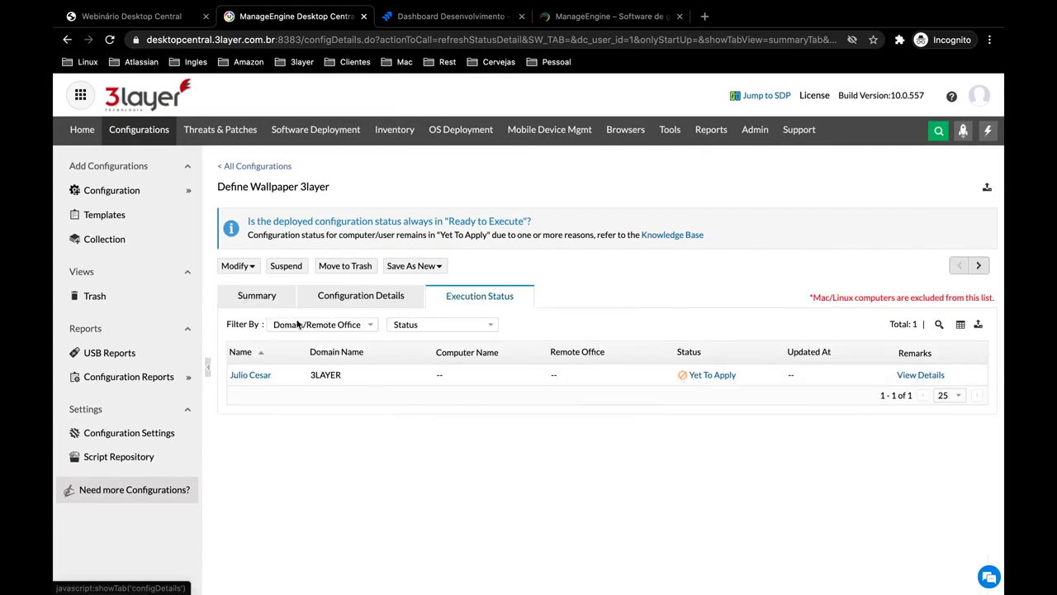
click(261, 294)
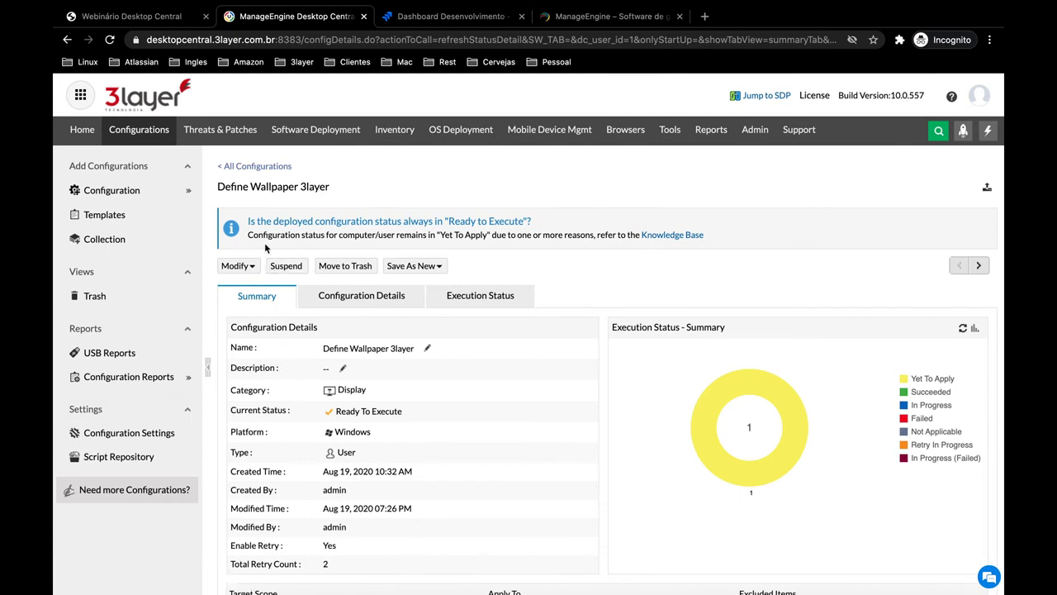
Show the Templates list and scroll through all 72 predefined configuration templates
click(116, 219)
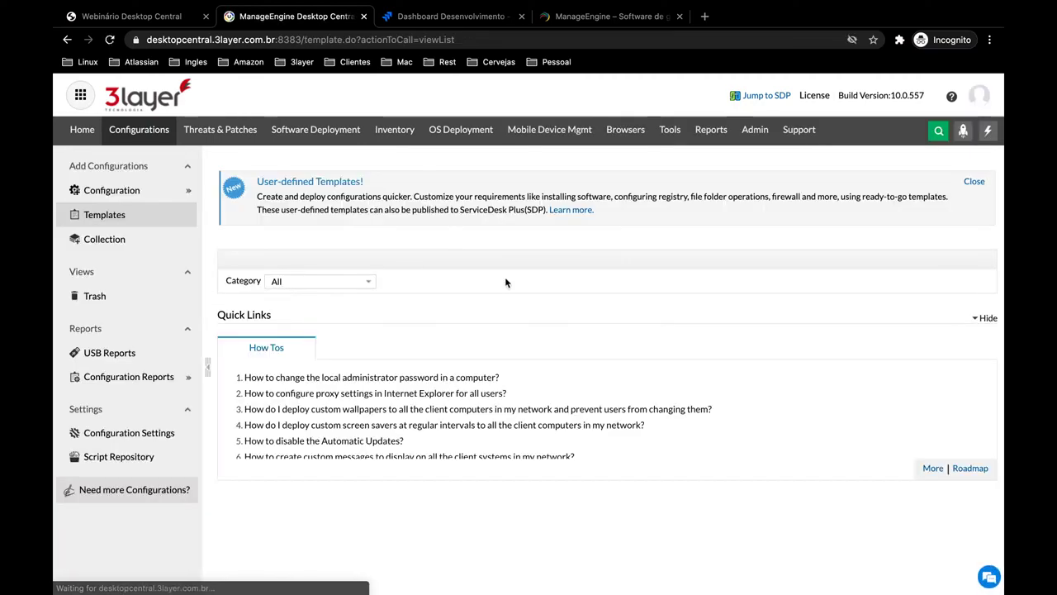
scroll(495, 248, down, 1)
scroll(507, 258, up, 1)
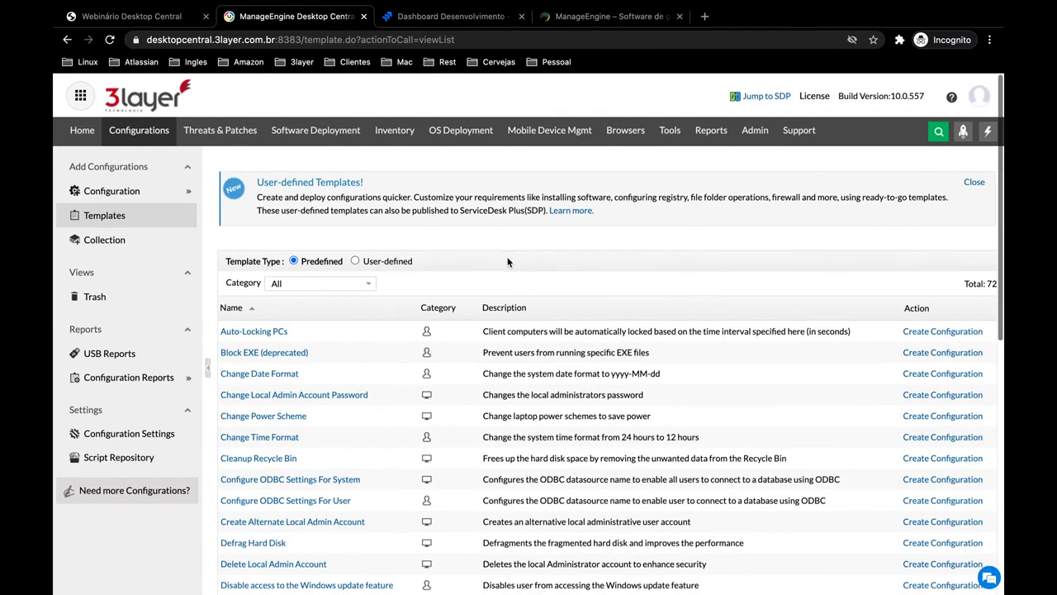
scroll(545, 248, down, 10)
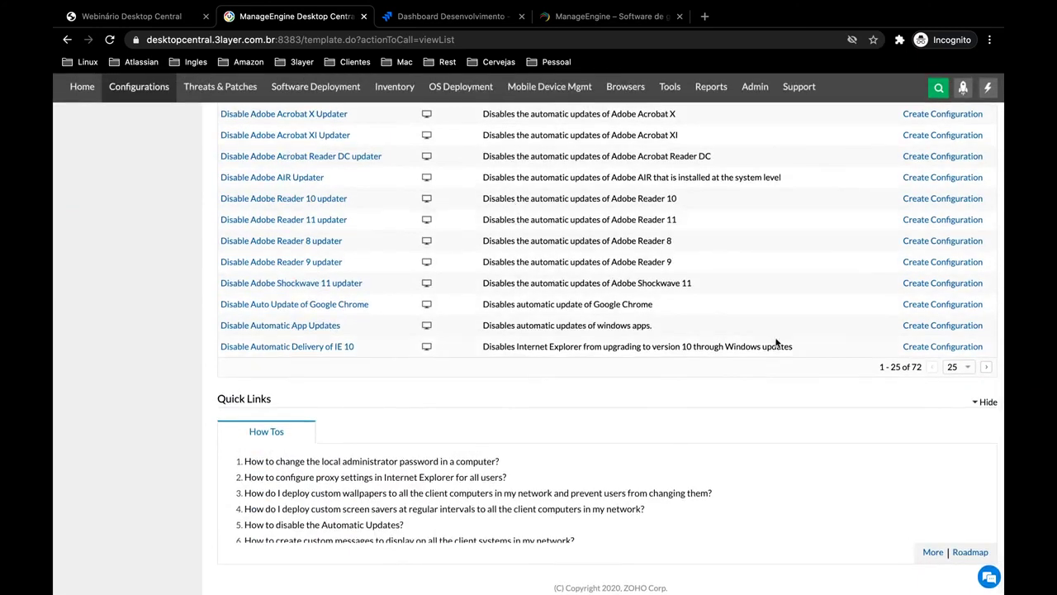
double_click(918, 369)
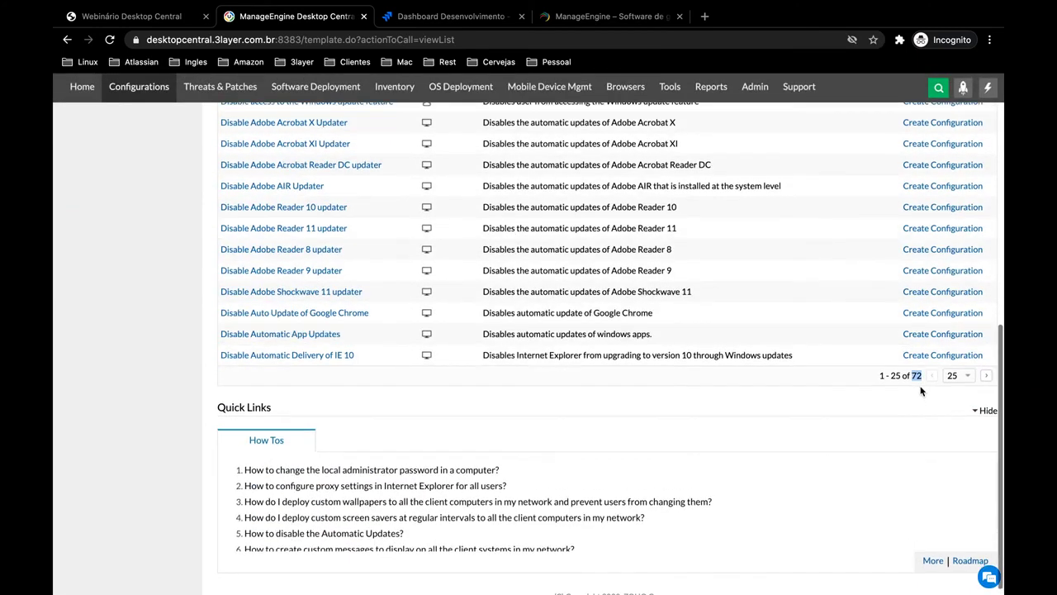
scroll(920, 394, up, 10)
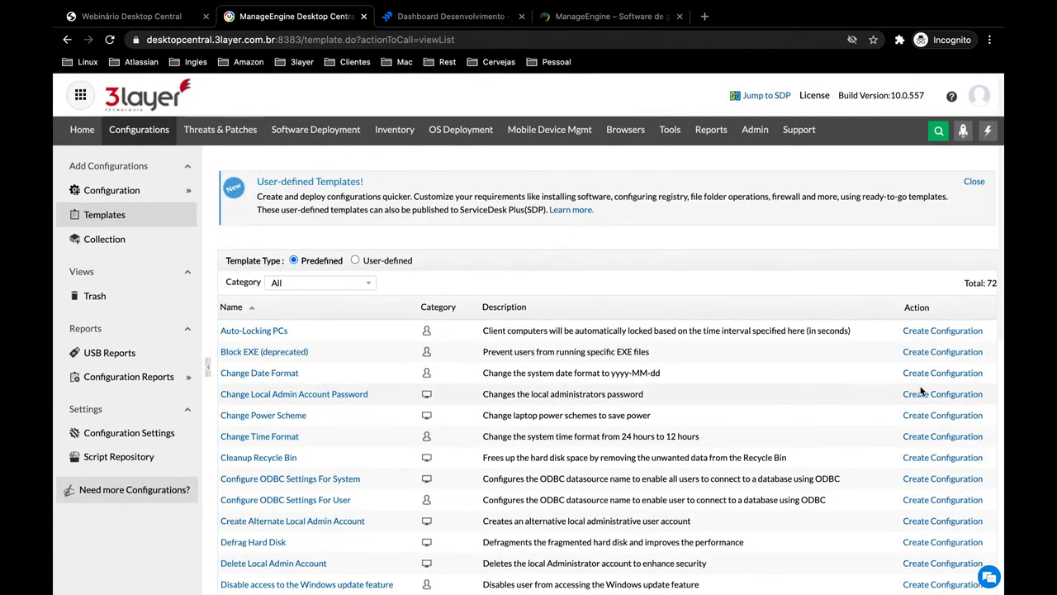
scroll(348, 284, down, 3)
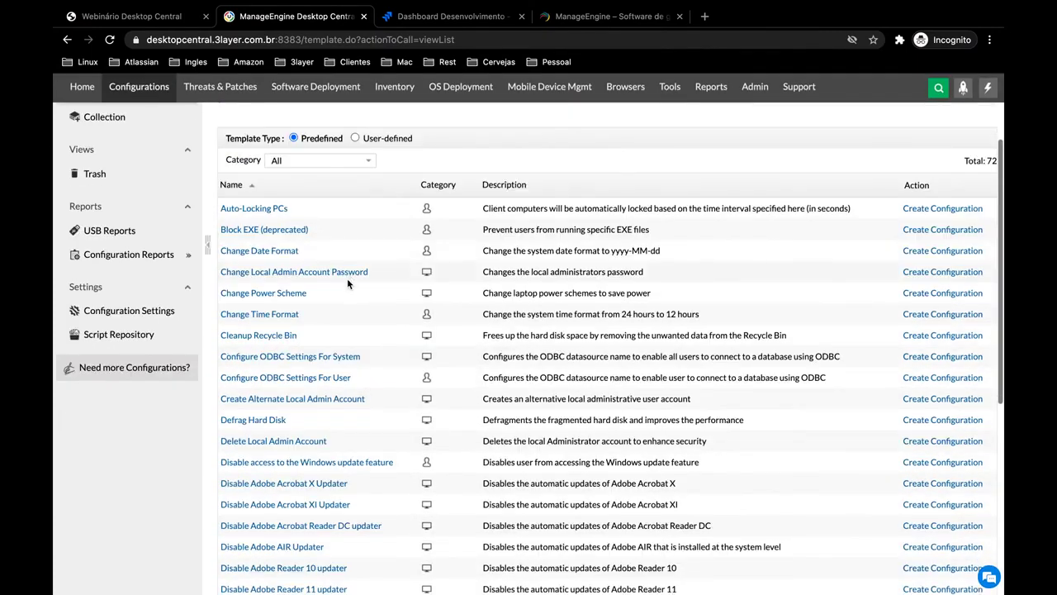
scroll(348, 281, up, 3)
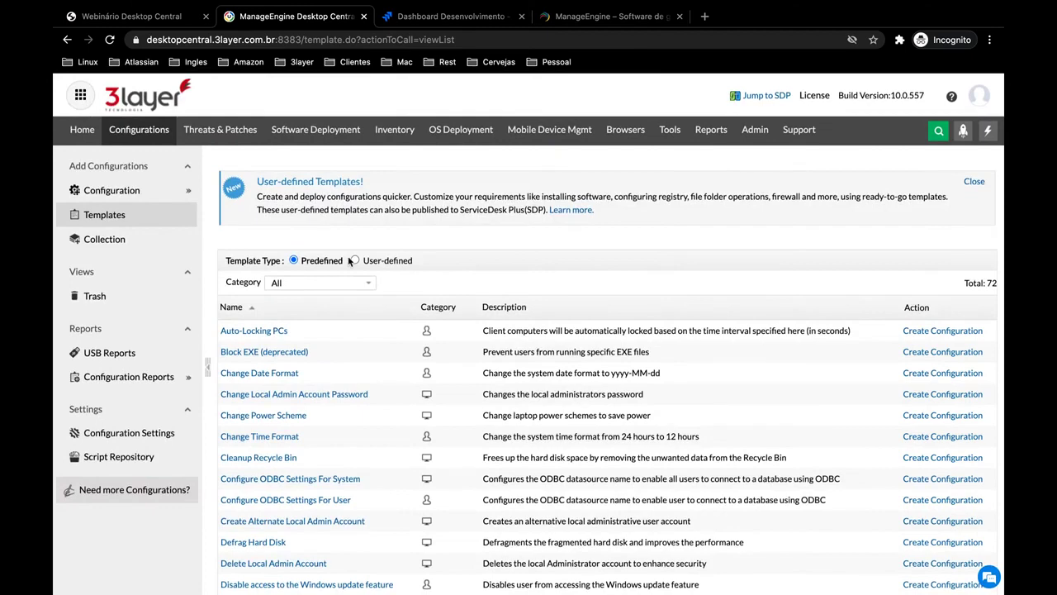
scroll(376, 403, down, 7)
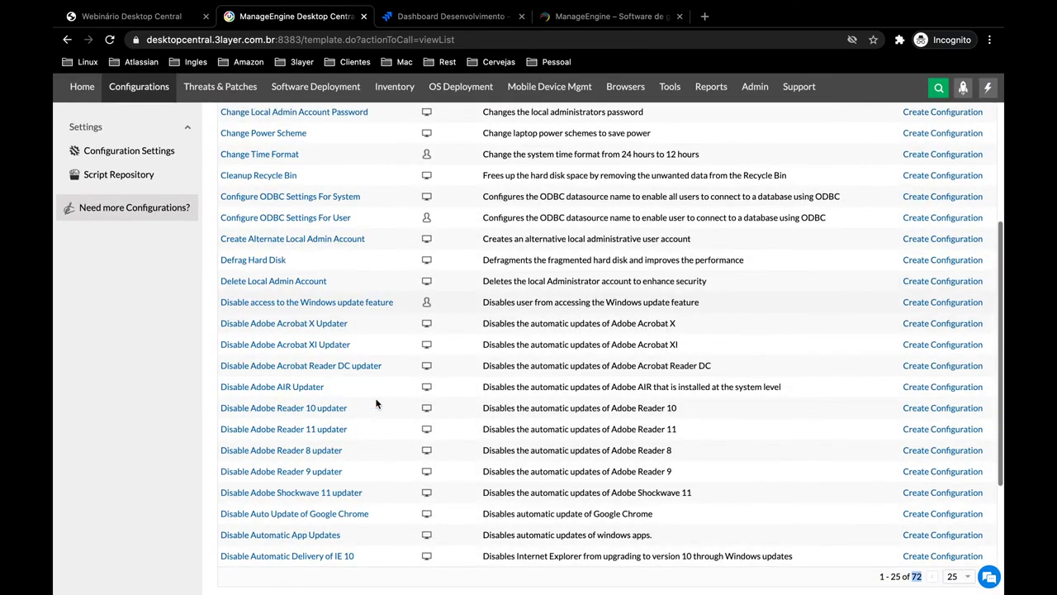
scroll(375, 400, down, 2)
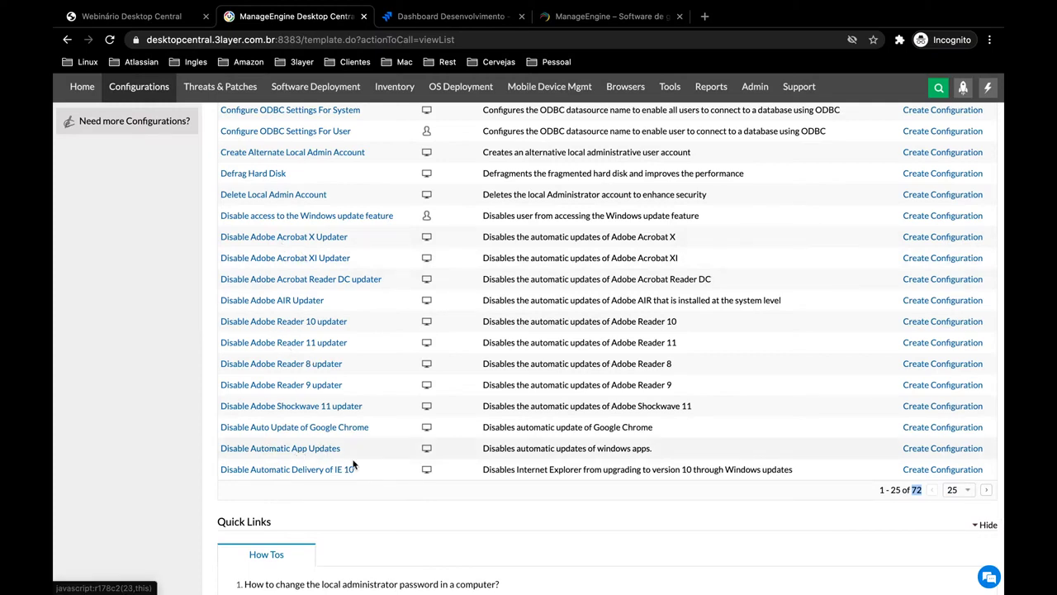
scroll(401, 423, up, 5)
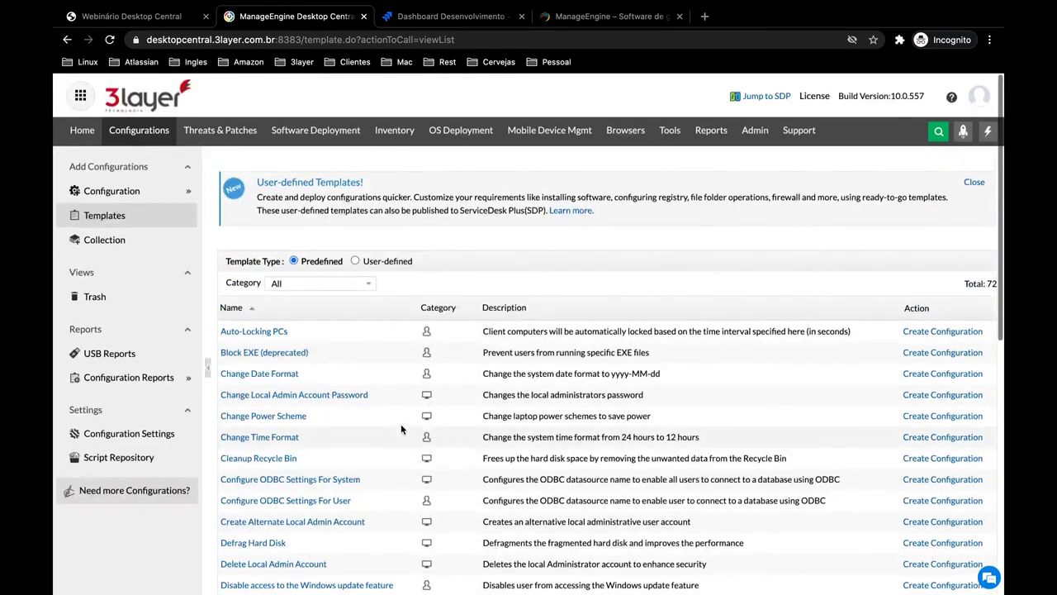
View the USB report, reopen Define Wallpaper 3layer from Configurations, then switch to the Windows VM
click(108, 352)
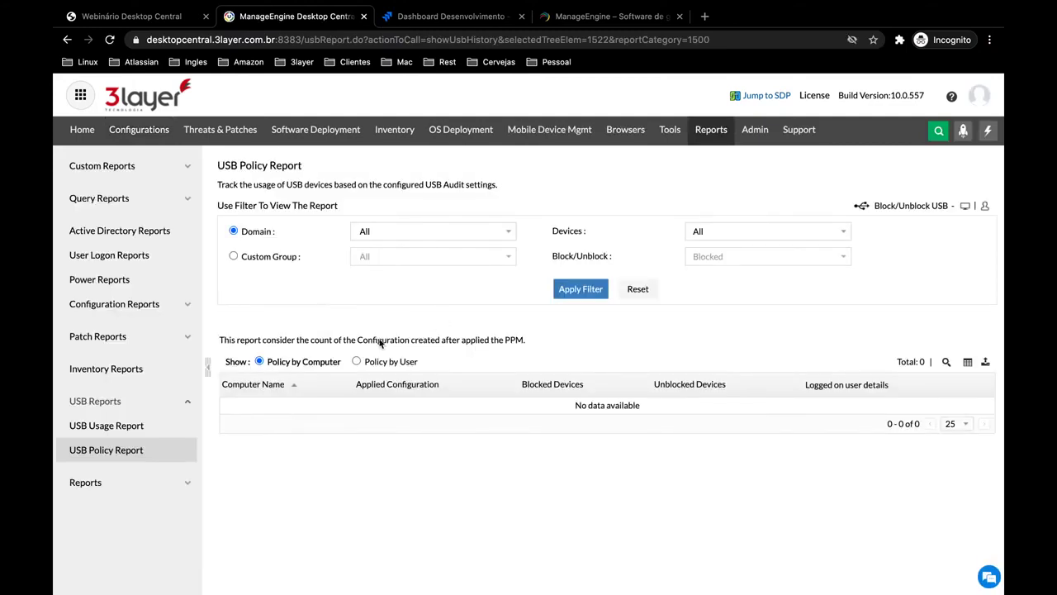
click(137, 131)
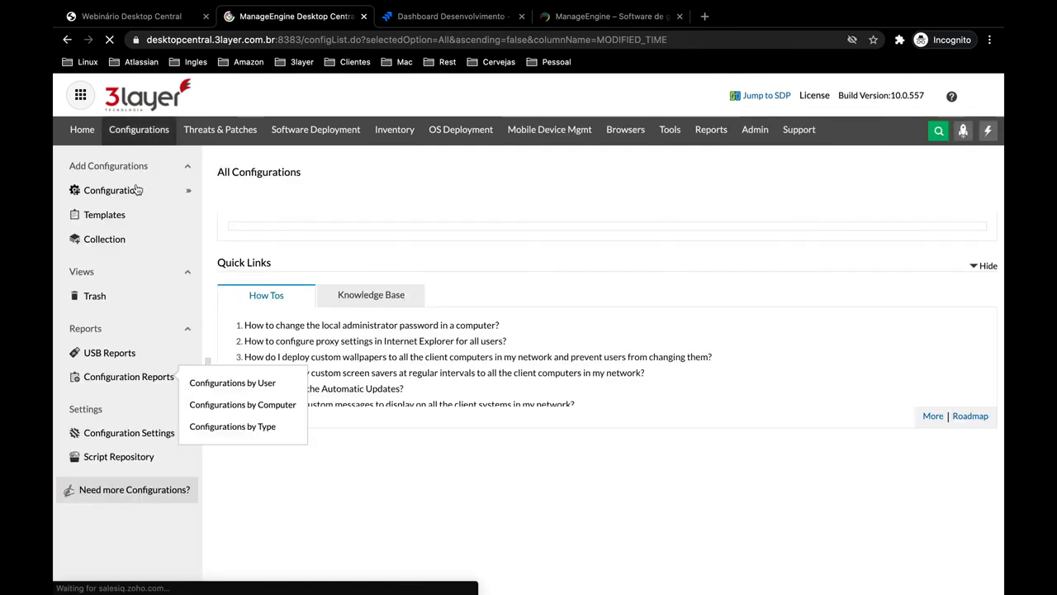
mouse_move(132, 192)
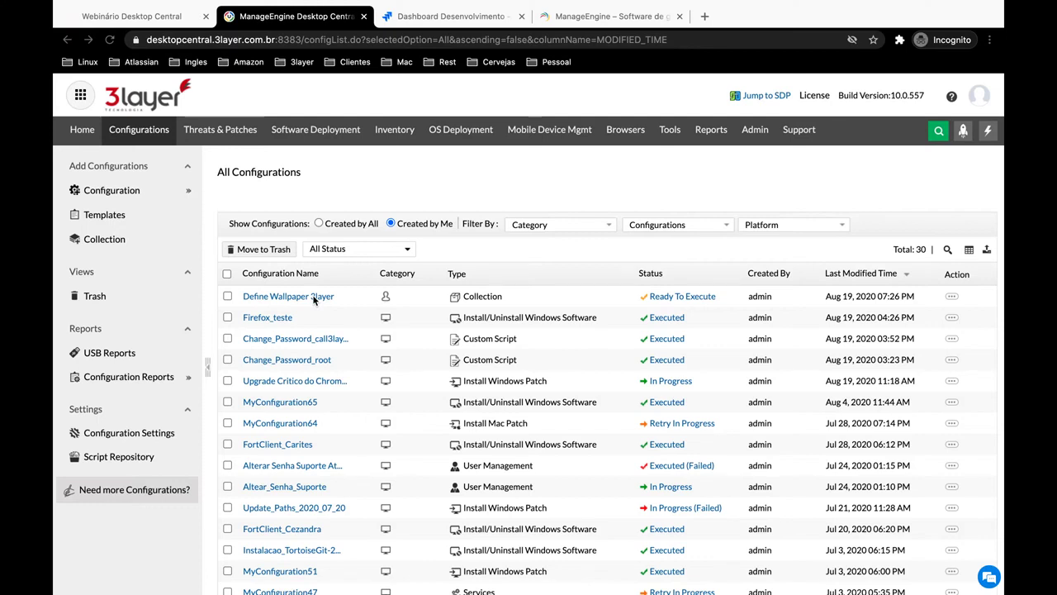
click(314, 299)
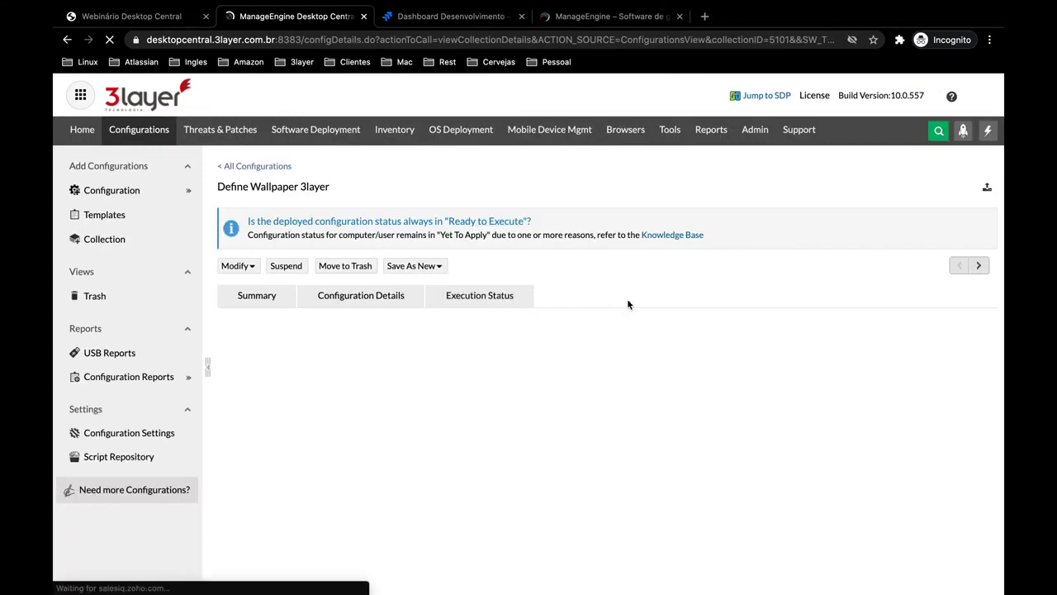
key(ctrl+Right)
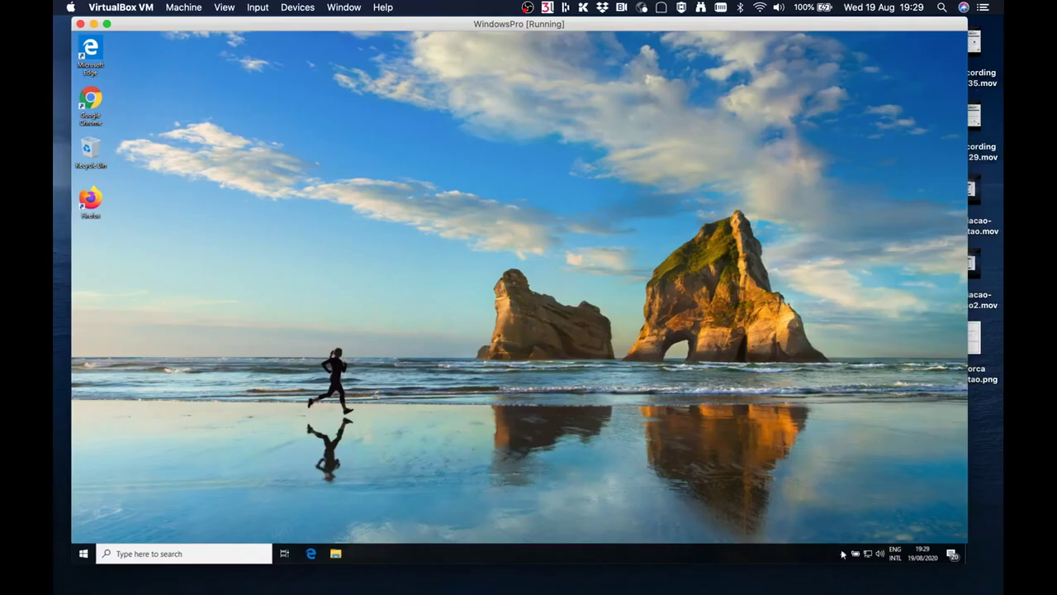
Run Apply Configurations from the Desktop Central agent's tray icon, then return to the console
click(843, 554)
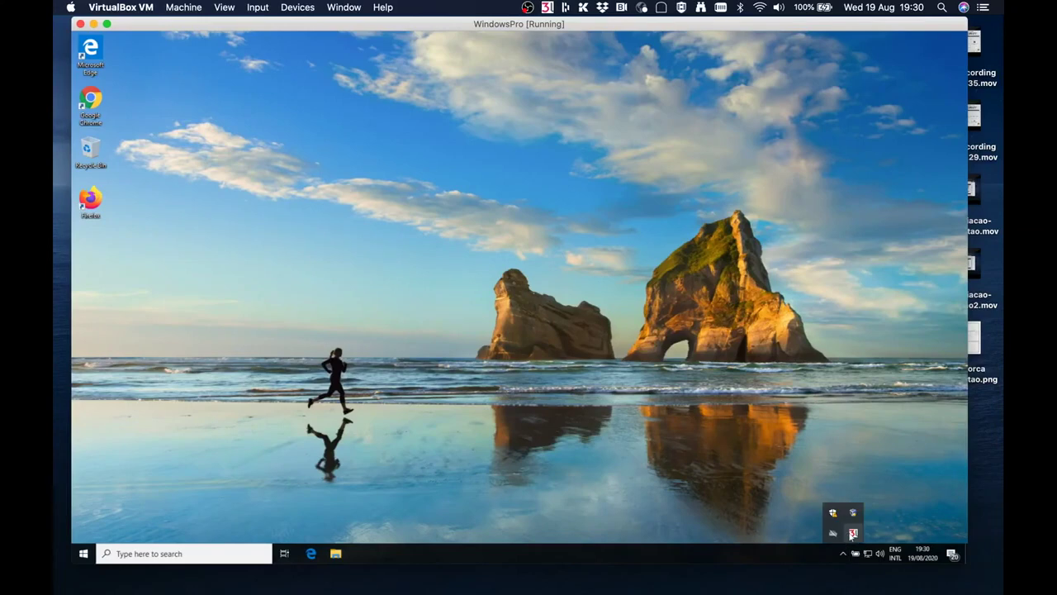
right_click(853, 532)
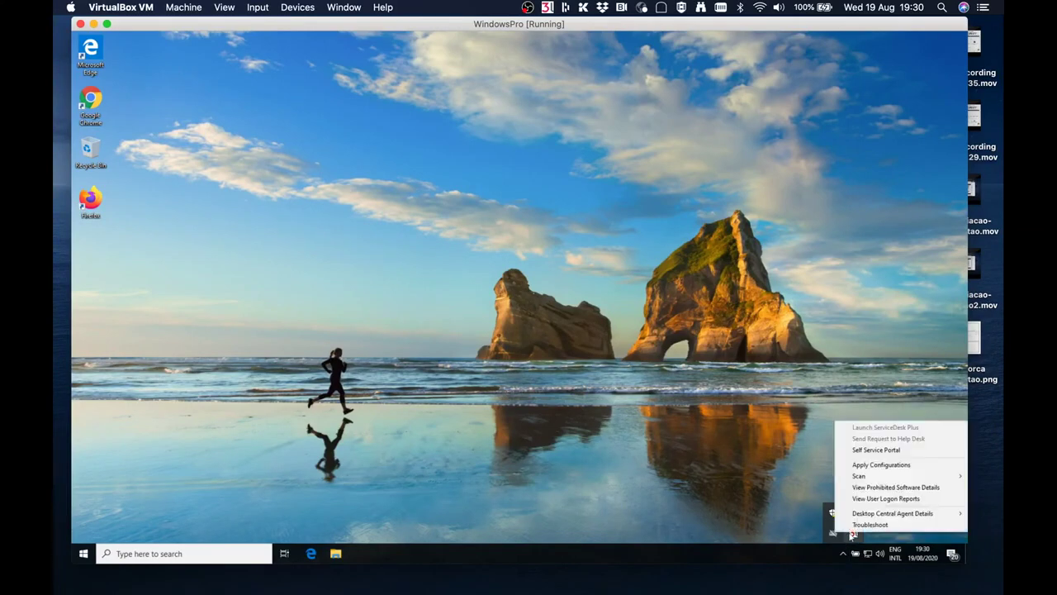
click(861, 465)
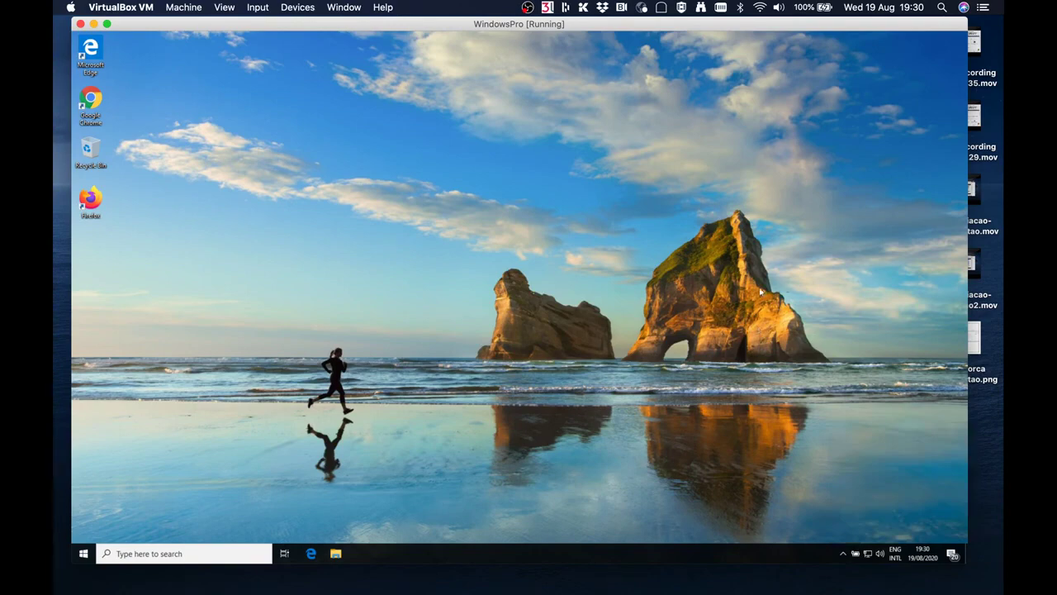
key(ctrl+Left)
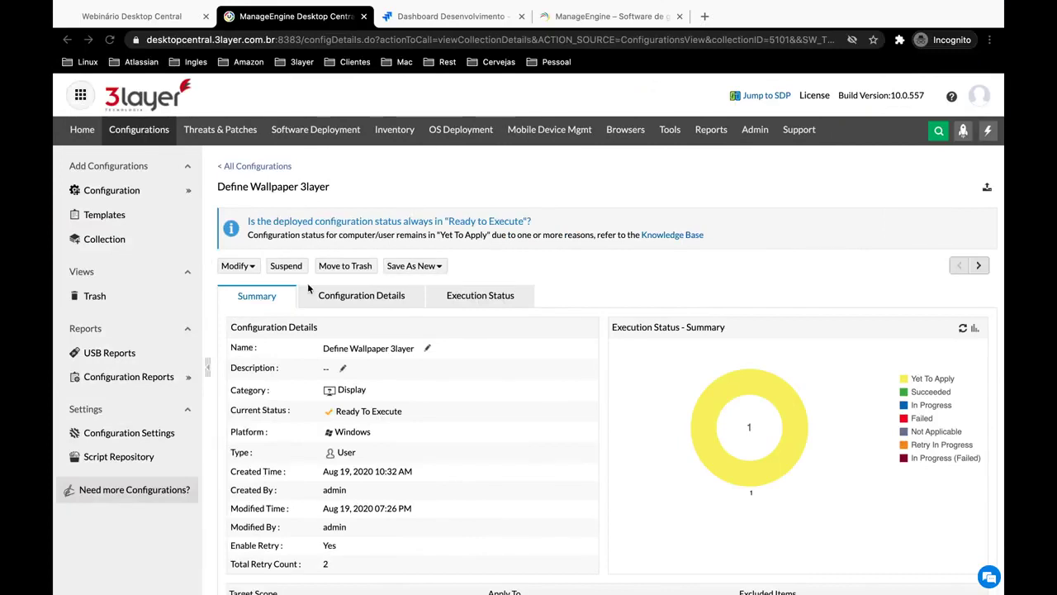
Show the Threats & Patches dashboard with 61 vulnerabilities, 39 fixable and 22 manual
click(209, 129)
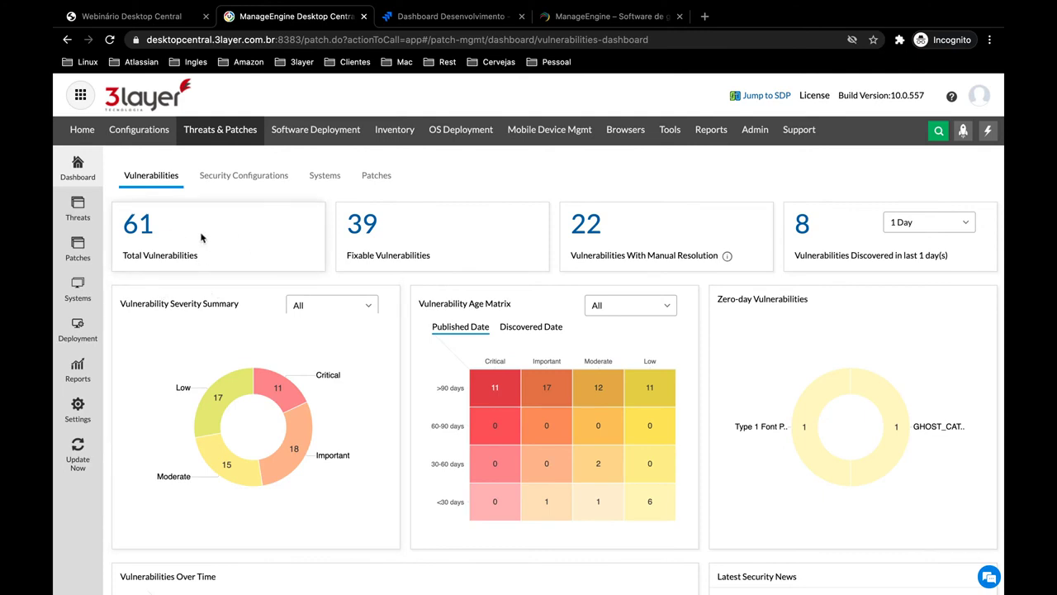
Open Update Vulnerability DB, showing the last successful update of Aug 19, 2020 08:16 AM
scroll(302, 300, down, 2)
scroll(303, 300, up, 2)
click(78, 469)
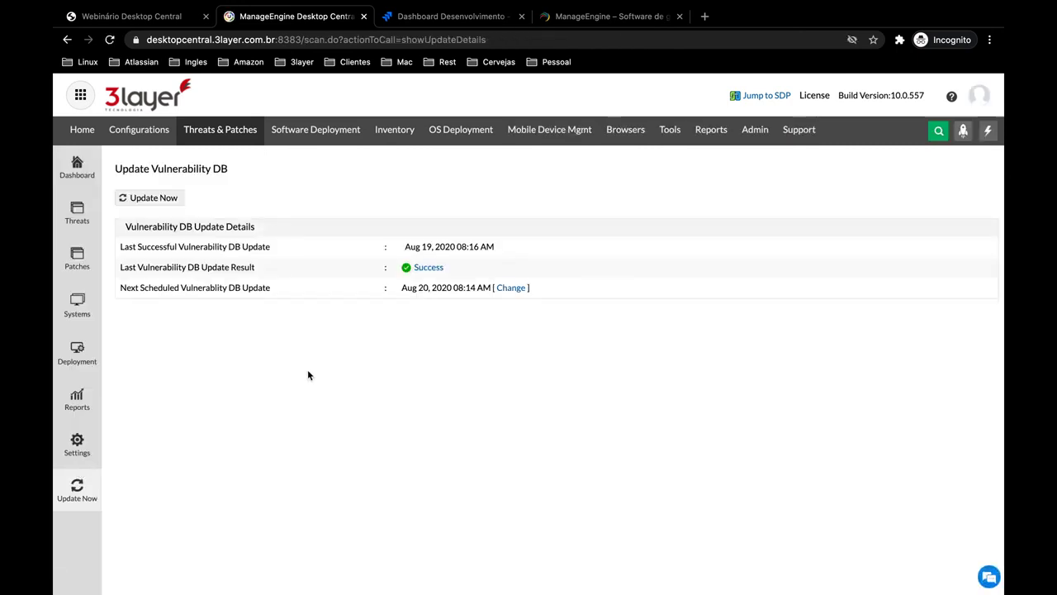
Sync the vulnerability database now, then list the 61 software vulnerabilities
click(162, 199)
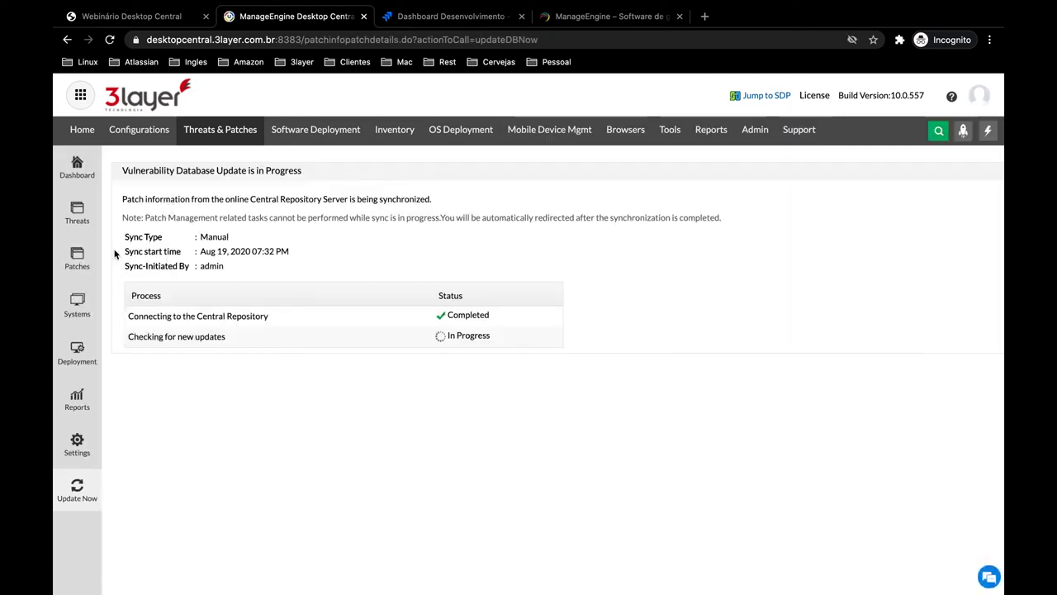
click(79, 219)
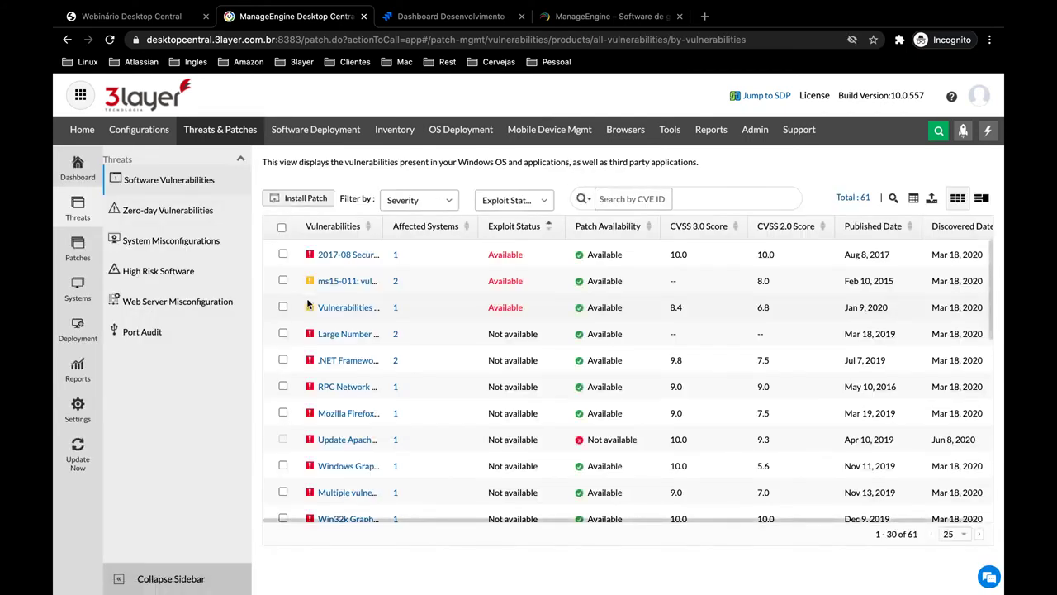
Browse the Installed, Applicable and Critical Vulnerabilities patch views, ending on the 122 Missing Patches
click(83, 247)
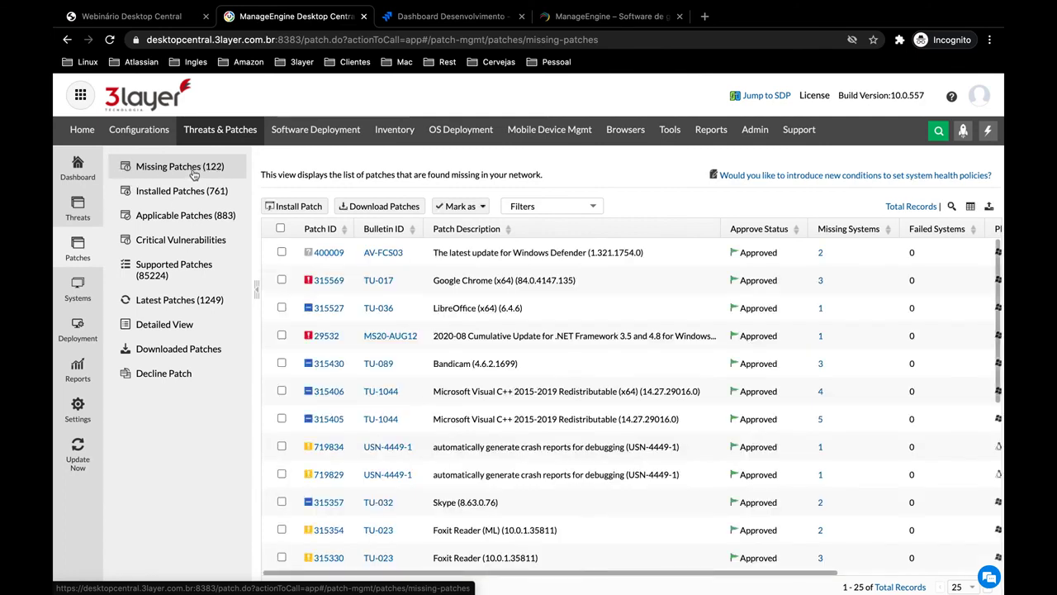
click(212, 192)
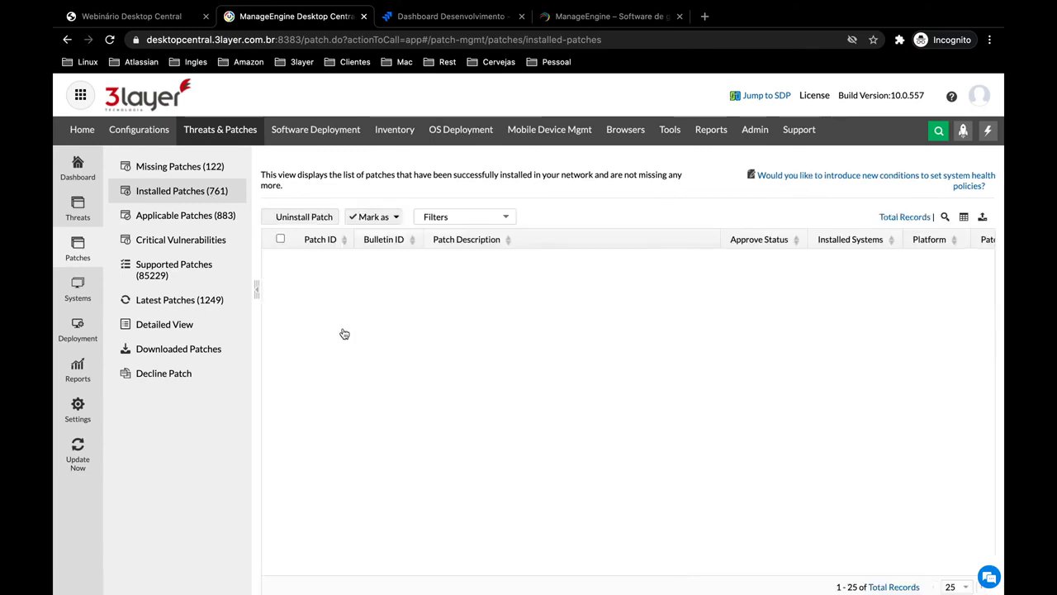
click(189, 221)
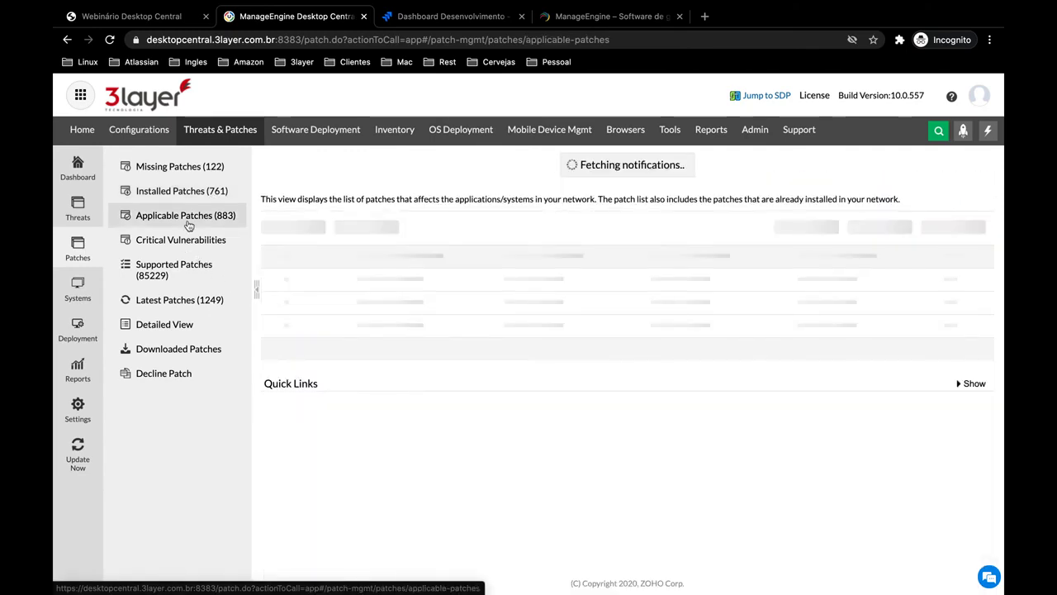
click(194, 247)
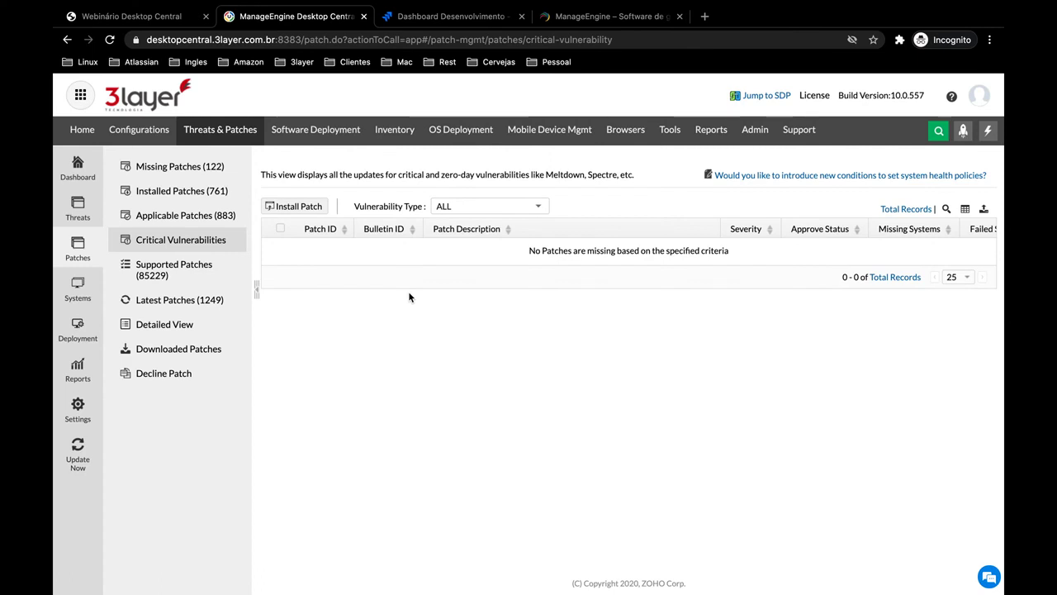
click(198, 218)
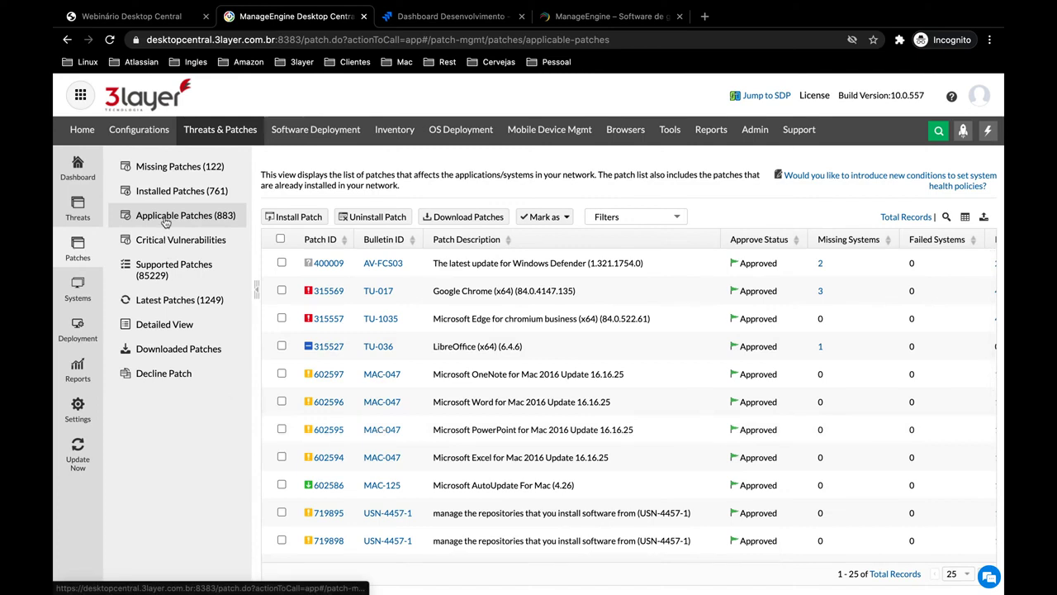
click(166, 169)
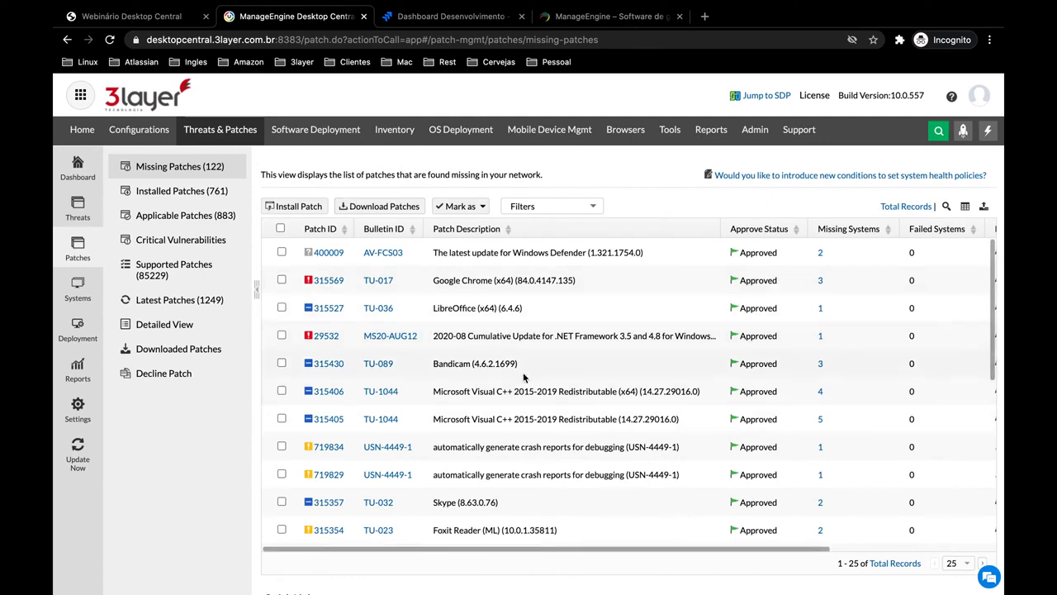
scroll(523, 373, down, 2)
scroll(523, 376, up, 2)
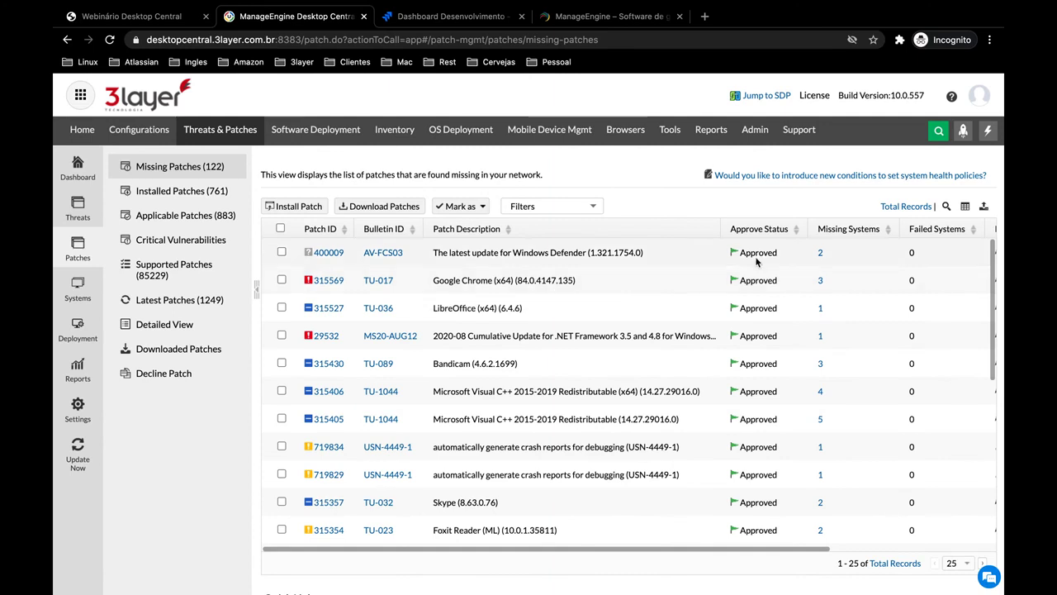
Select all three computers missing the Google Chrome (x64) 84.0.4147.135 patch and choose Install Patch
click(820, 282)
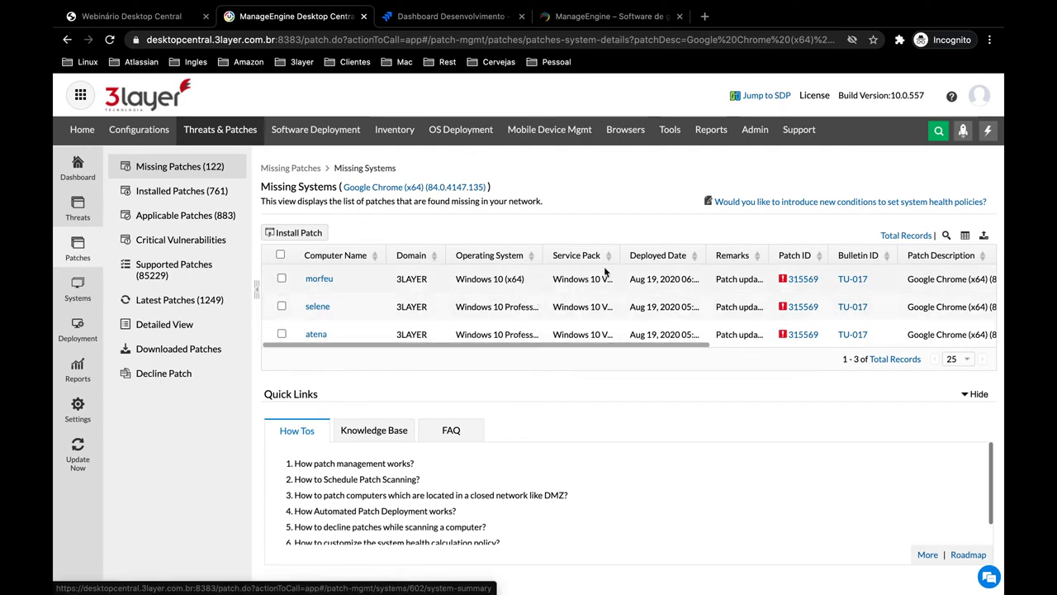
click(281, 255)
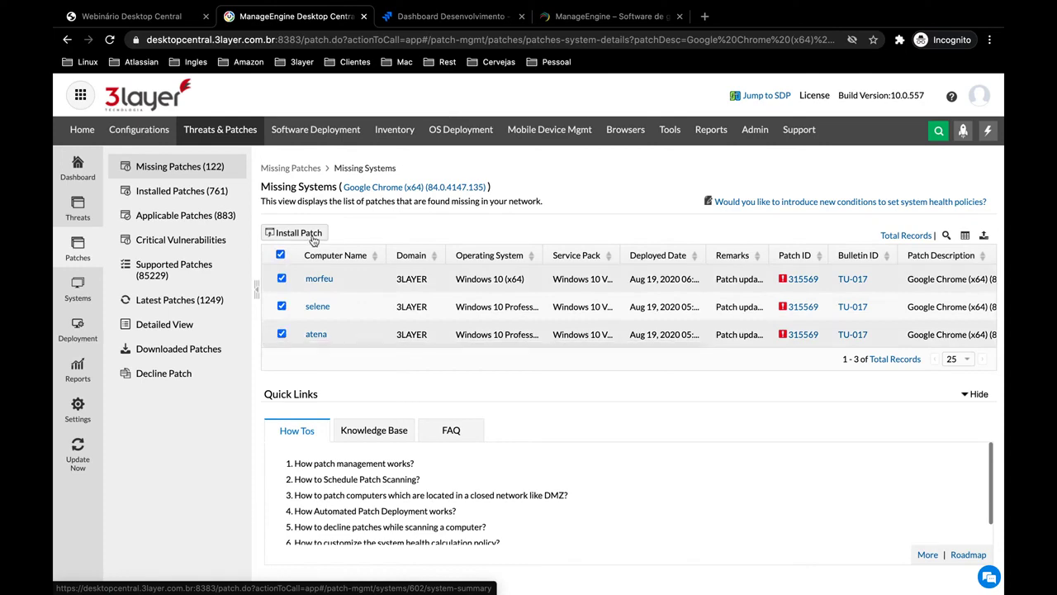
click(311, 235)
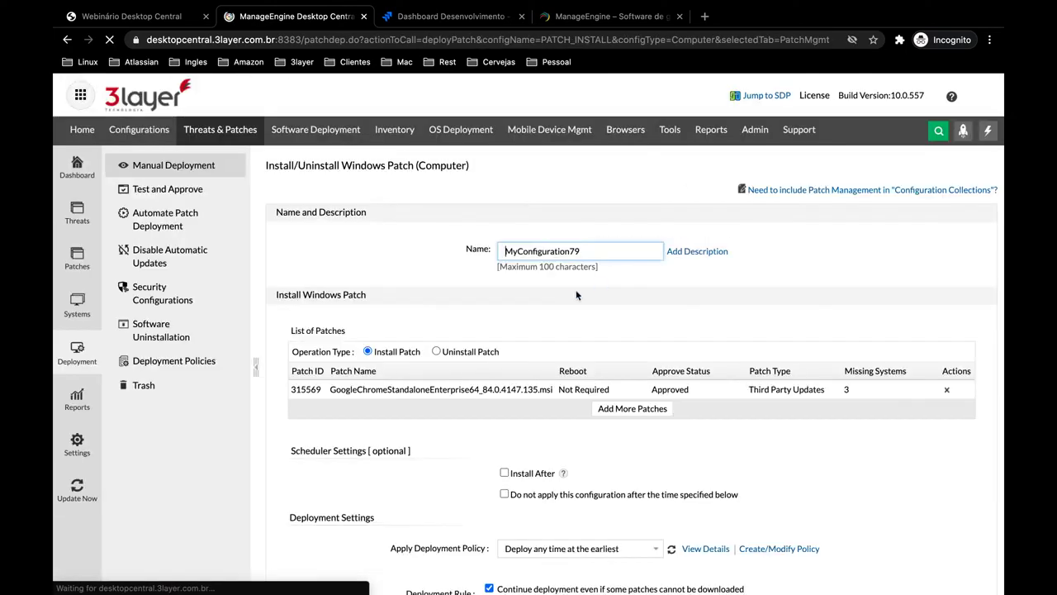
scroll(568, 295, down, 5)
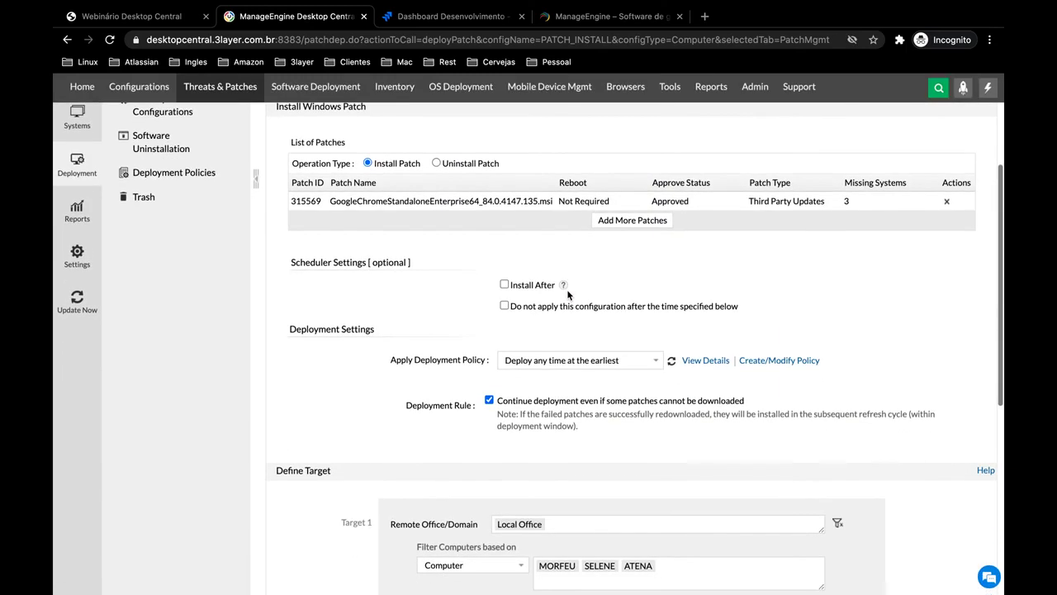
scroll(568, 295, up, 3)
scroll(489, 369, down, 5)
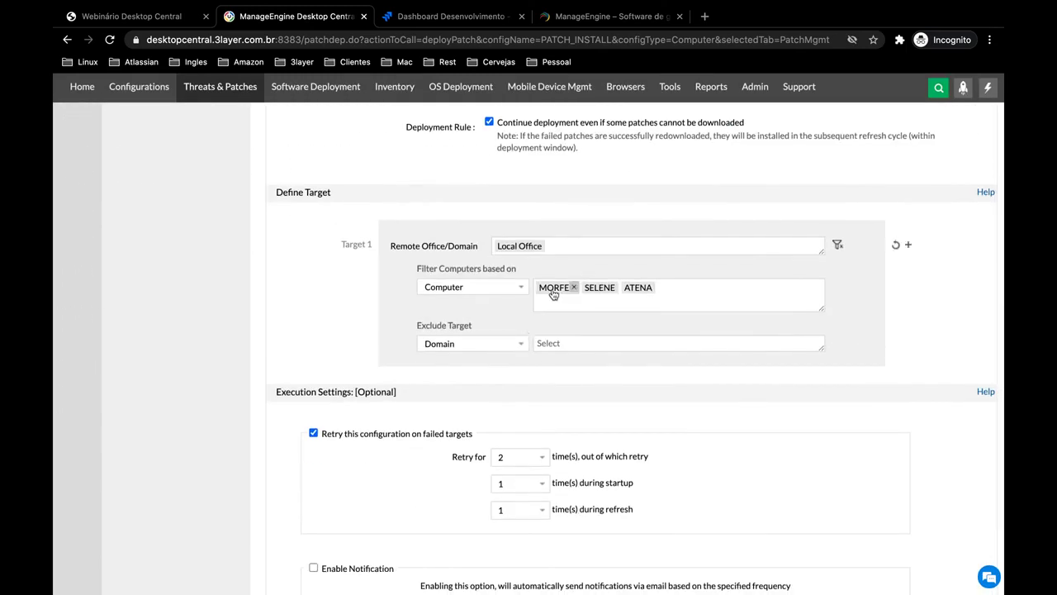
mouse_move(617, 294)
mouse_move(657, 293)
scroll(654, 291, down, 3)
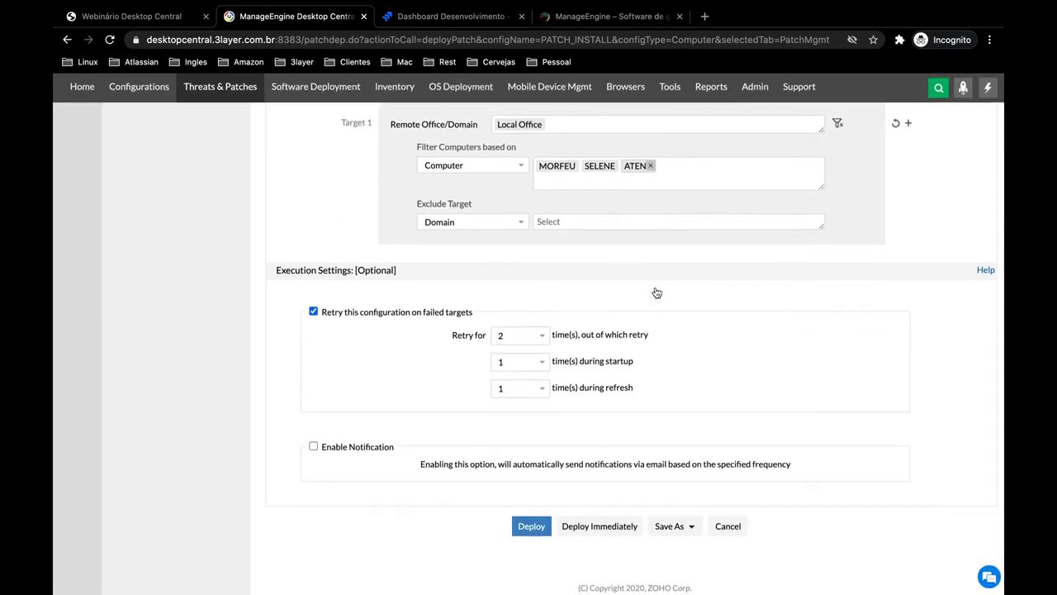
scroll(655, 286, down, 2)
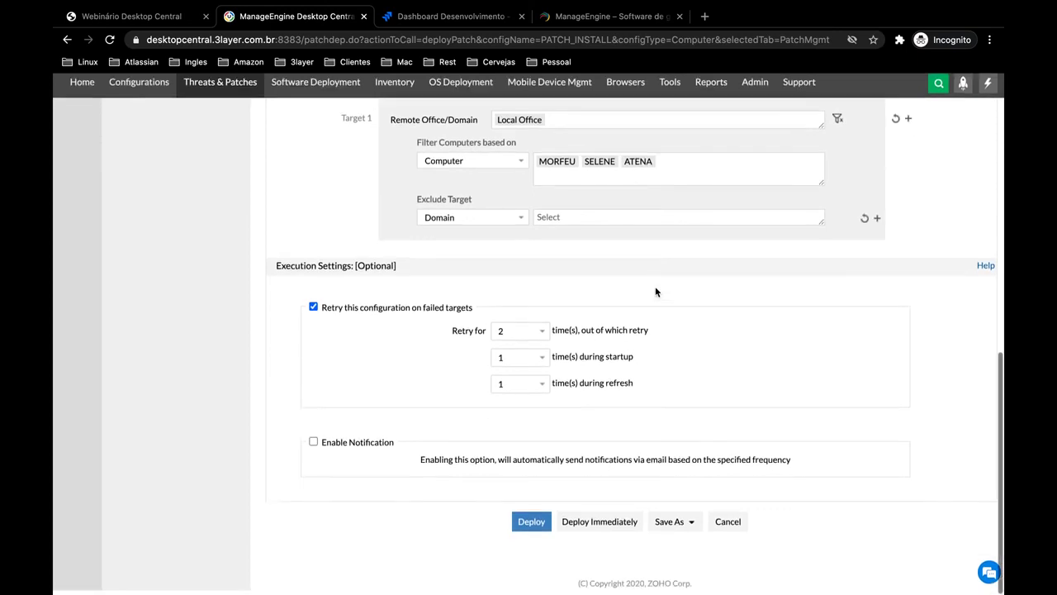
scroll(654, 302, up, 2)
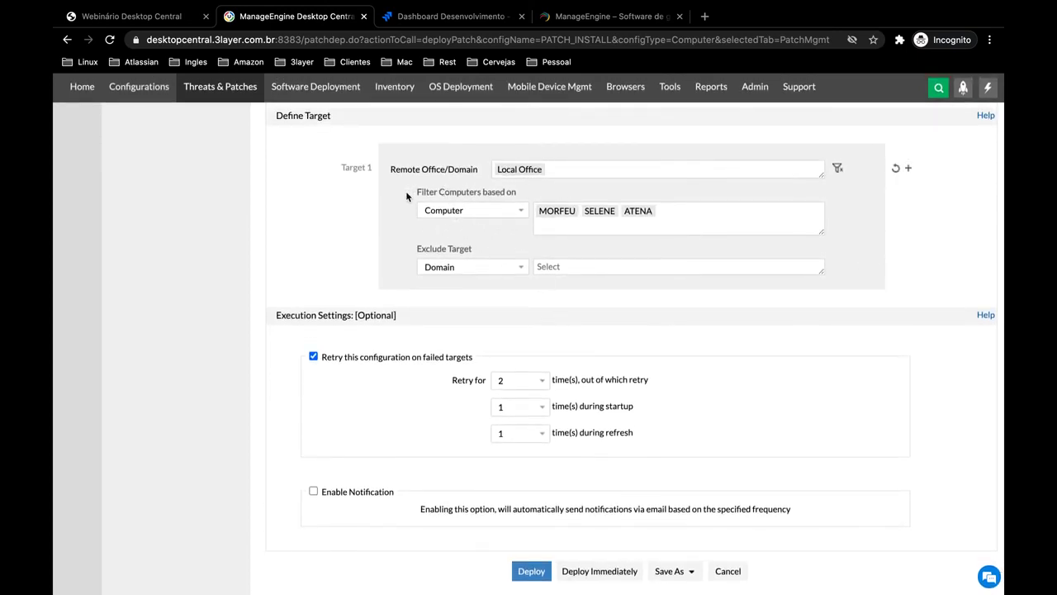
click(515, 270)
click(515, 270)
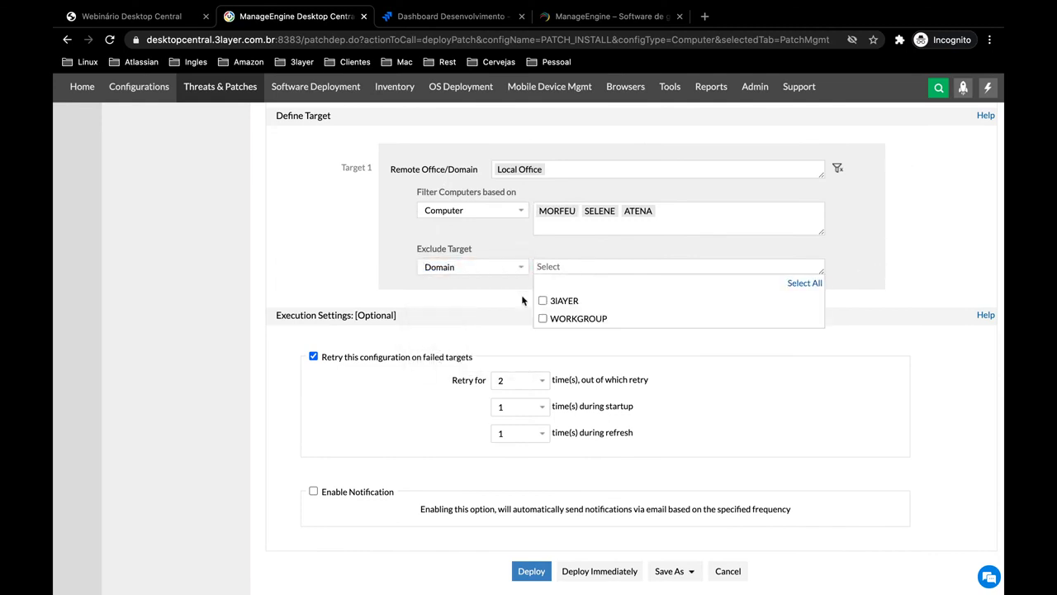
click(453, 312)
scroll(587, 340, down, 2)
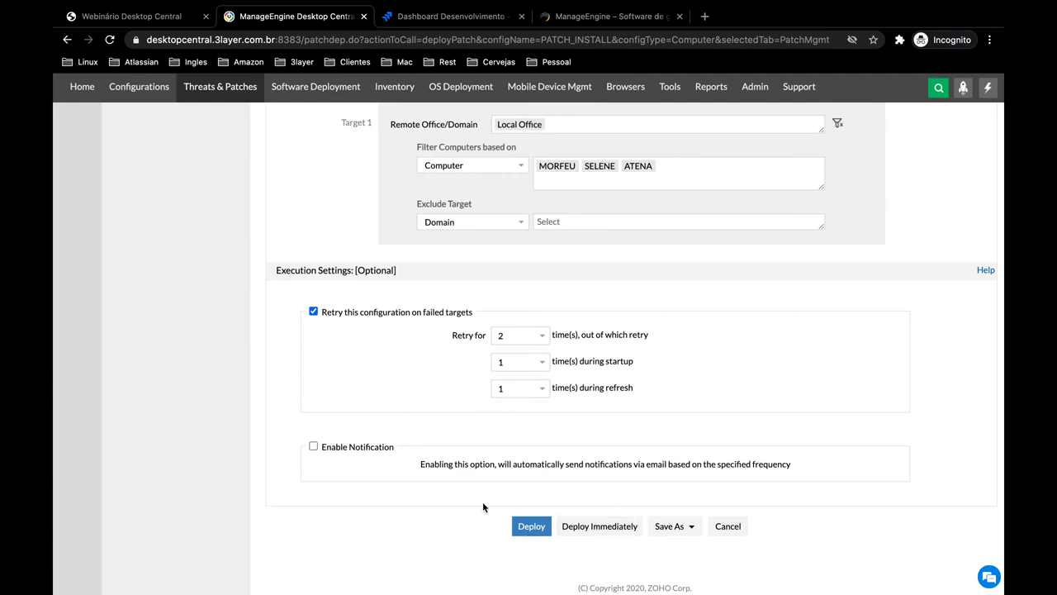
click(678, 529)
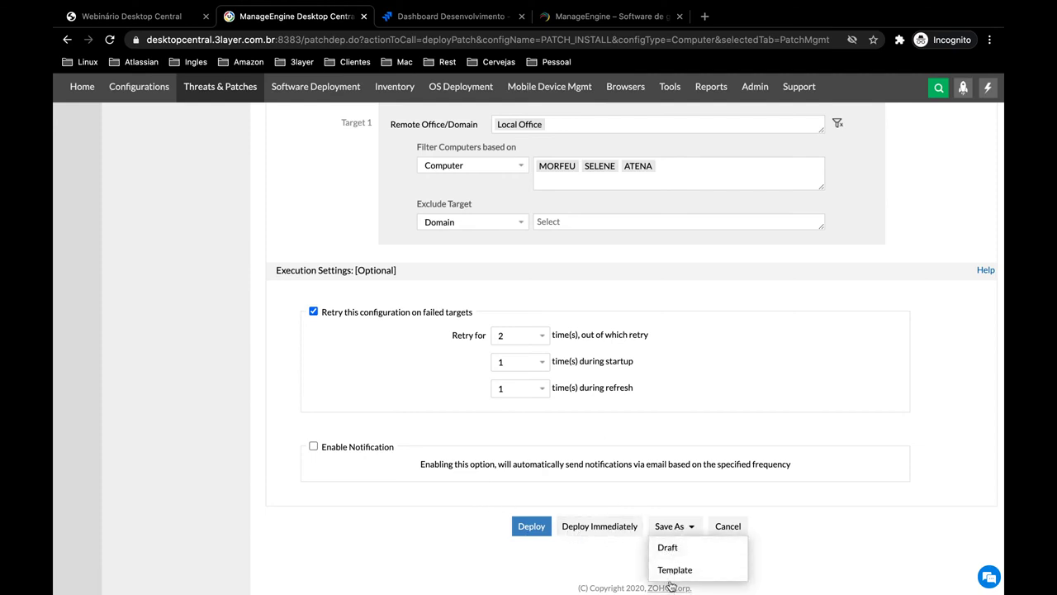
scroll(798, 392, up, 2)
scroll(799, 393, up, 5)
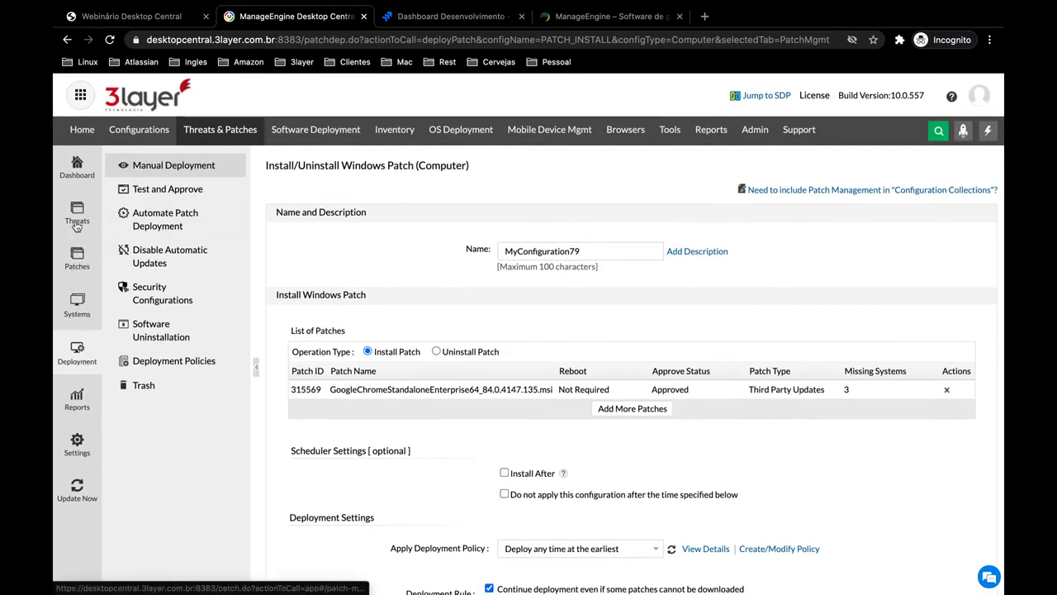
Leave the unsaved patch form via Patches and show the list of all 30 configurations
click(77, 266)
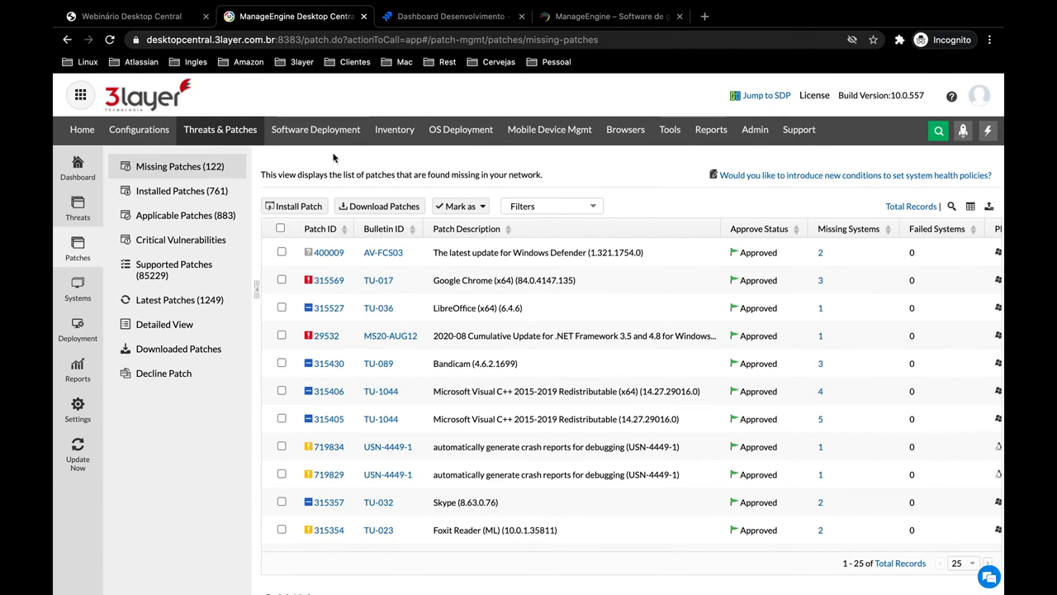
click(137, 133)
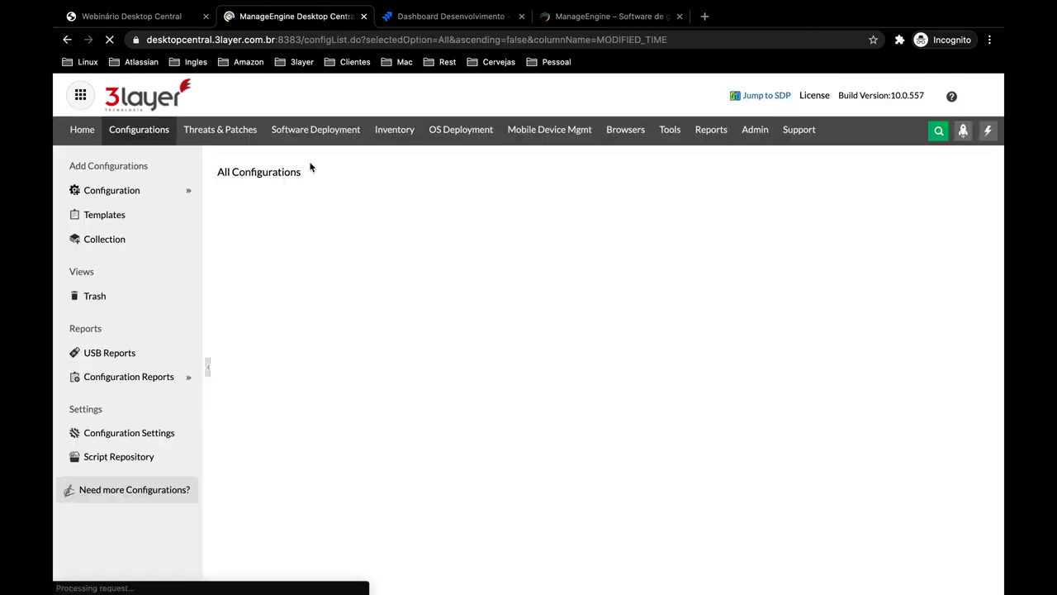
Leave the new Windows configuration page and return to the All Configurations list
mouse_move(105, 204)
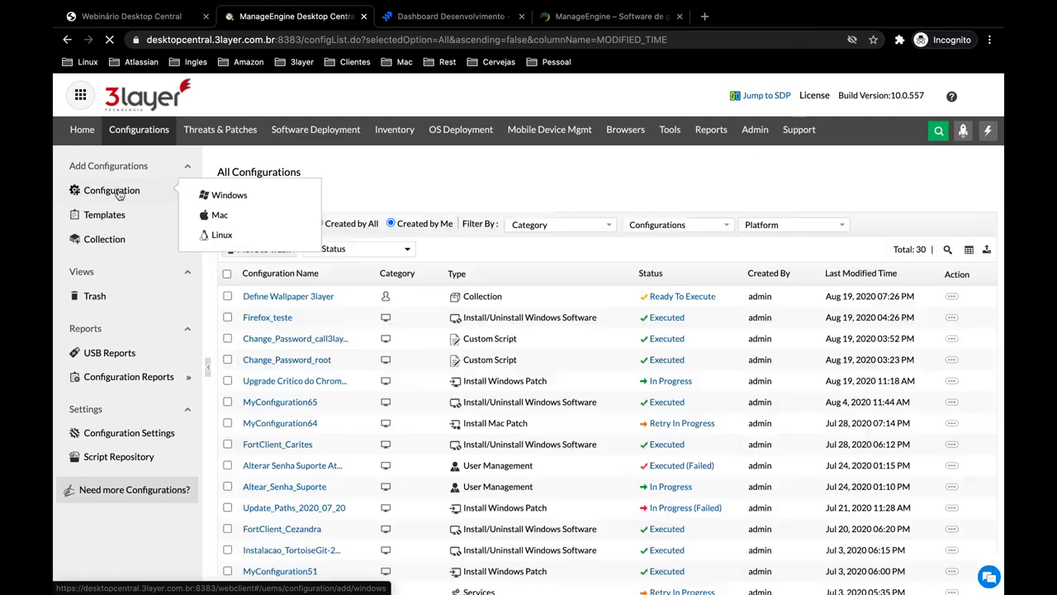
click(229, 195)
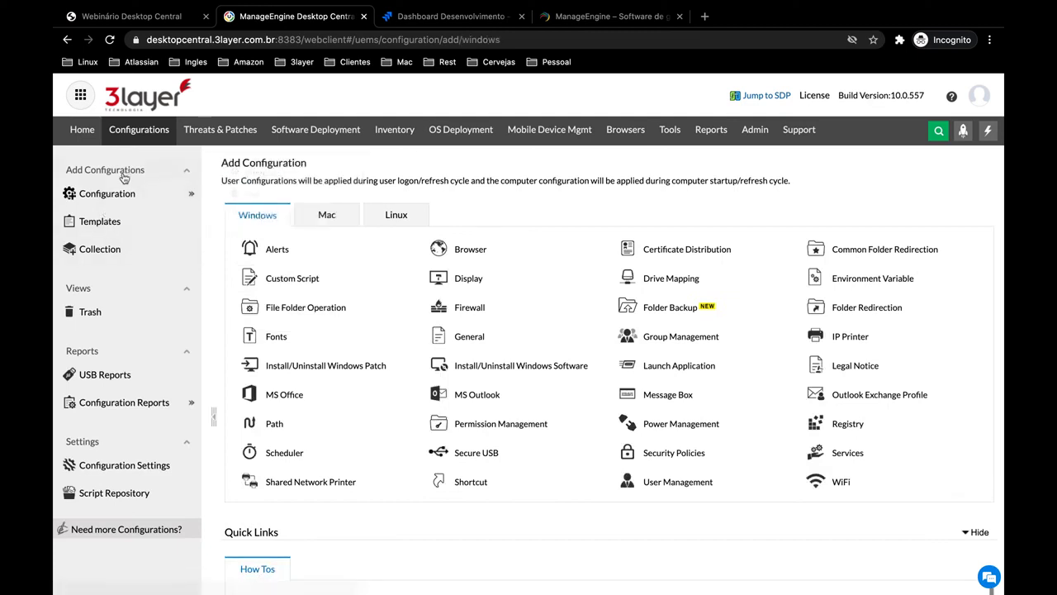
click(110, 196)
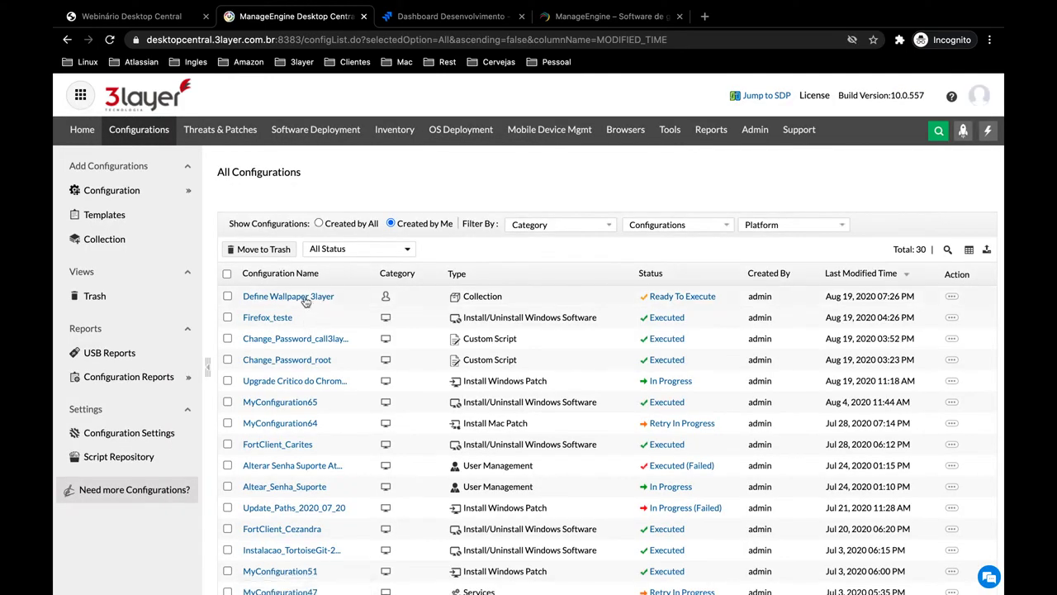
Confirm Define Wallpaper 3layer is still Yet To Apply in Execution Status, then switch to the Windows VM
click(534, 297)
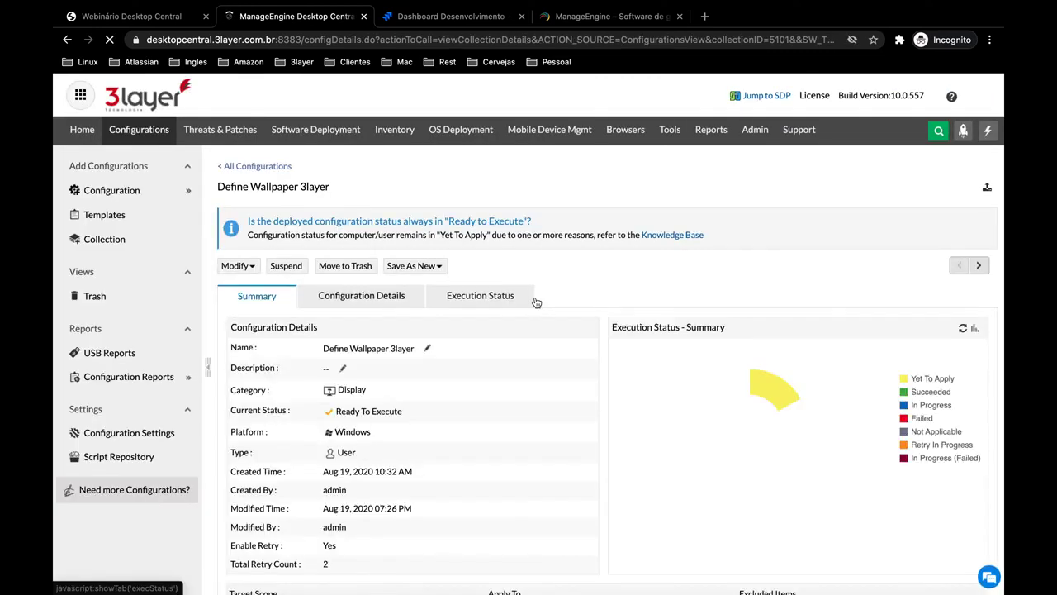
scroll(535, 310, down, 2)
scroll(533, 388, up, 1)
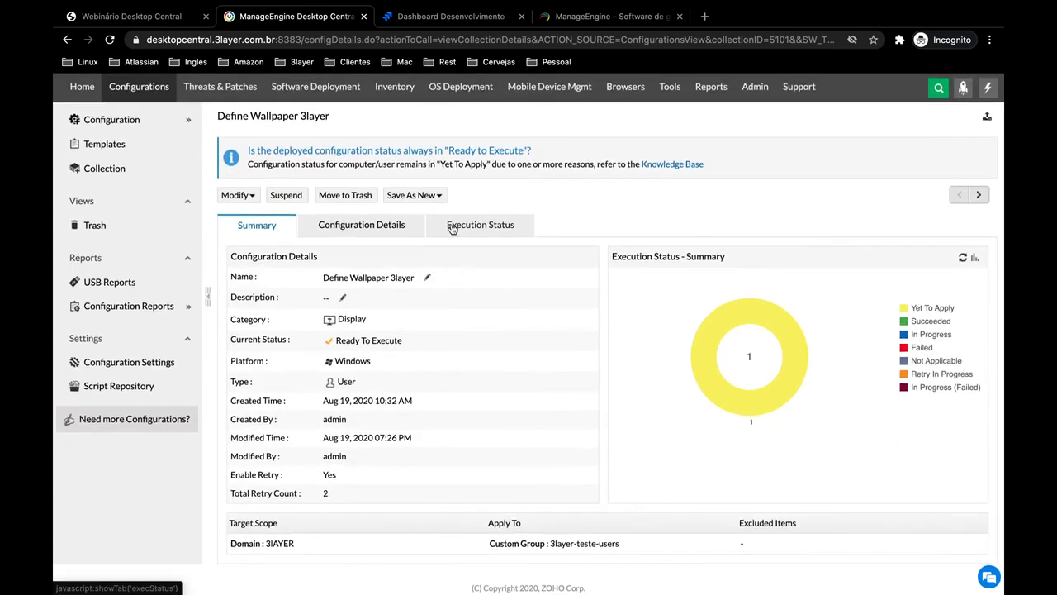
click(462, 225)
key(ctrl+Left)
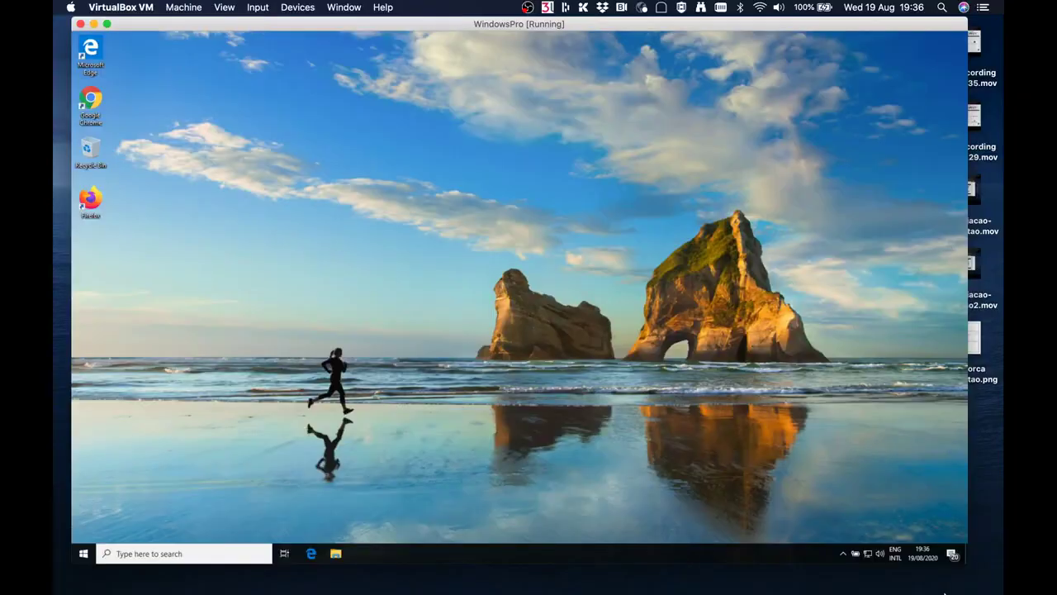
Run Apply Configurations from the Desktop Central agent's tray icon, then return to the Chrome console
click(843, 553)
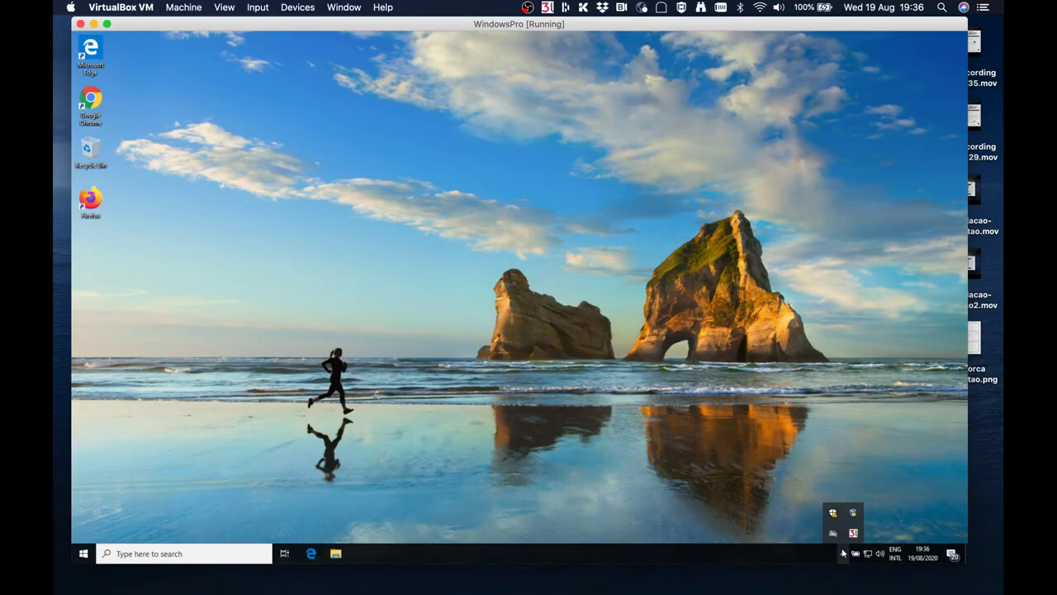
right_click(853, 537)
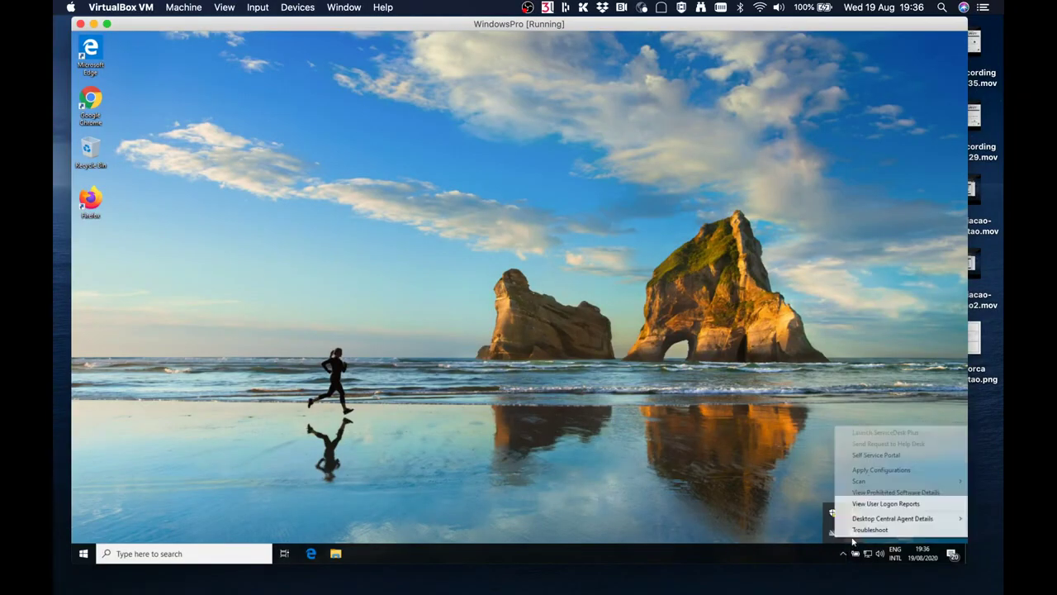
click(870, 470)
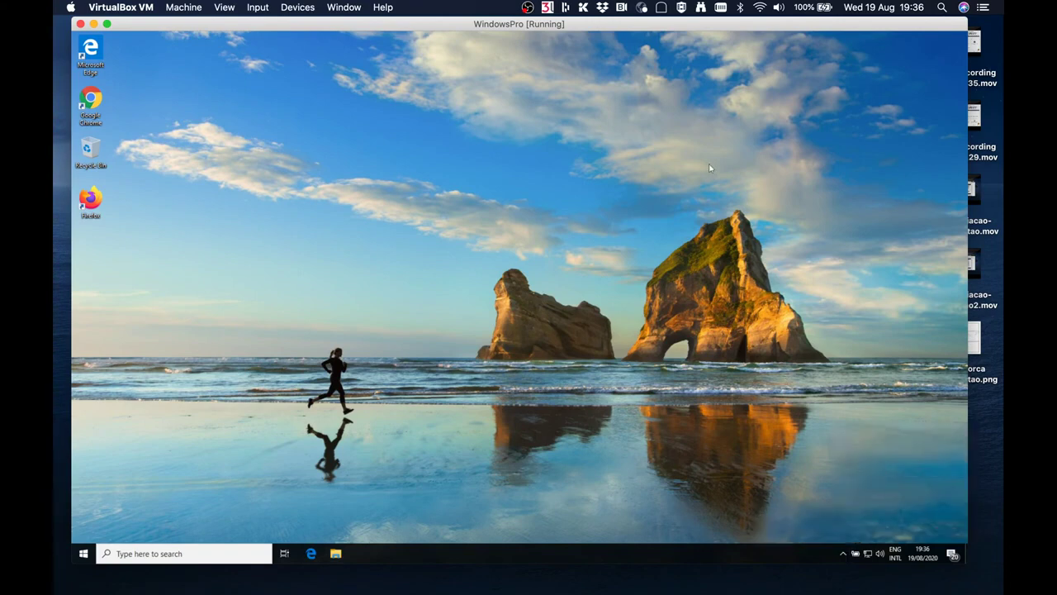
key(ctrl+Right)
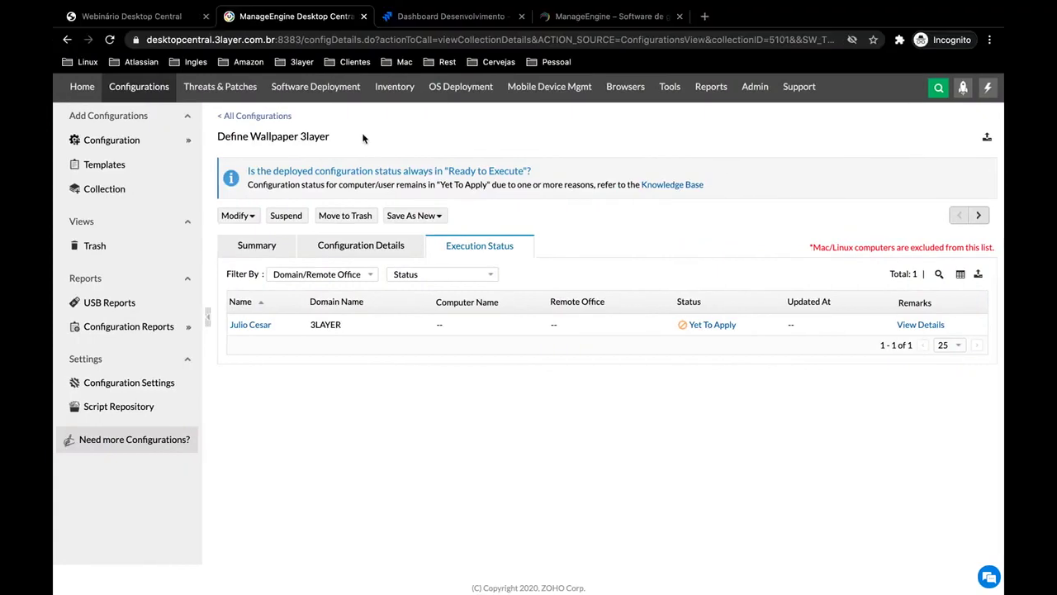
Go via Threats & Patches, Deployment and Test and Approve to the Automate Patch Deployment list
click(293, 87)
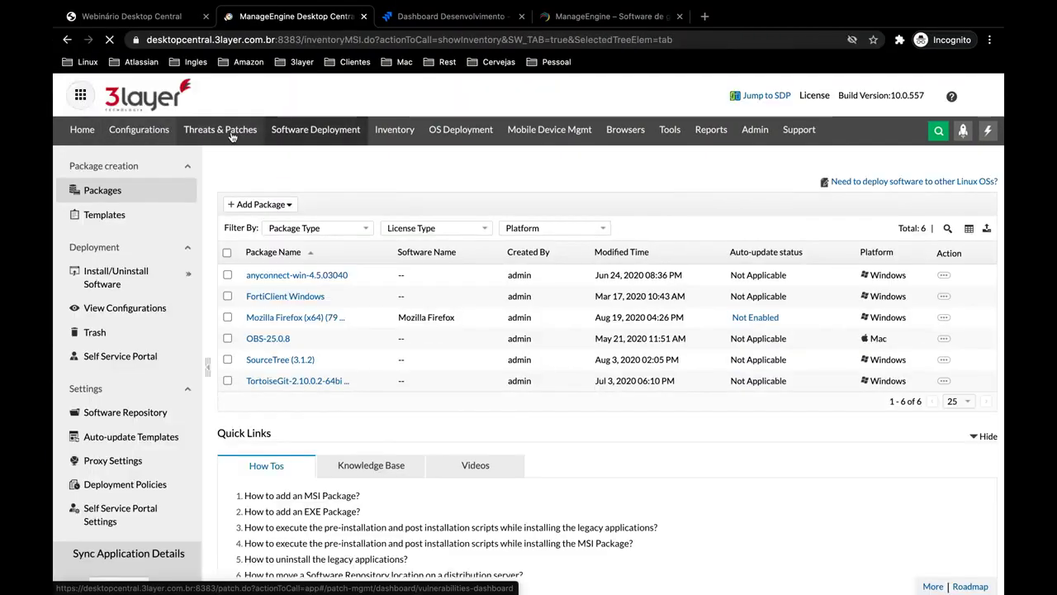
click(232, 136)
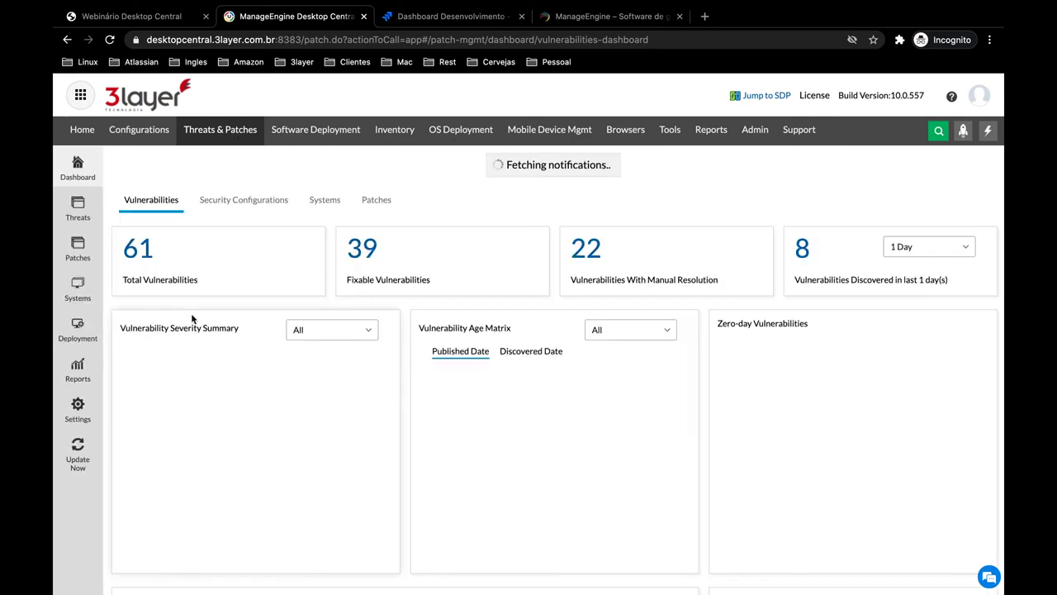
click(80, 336)
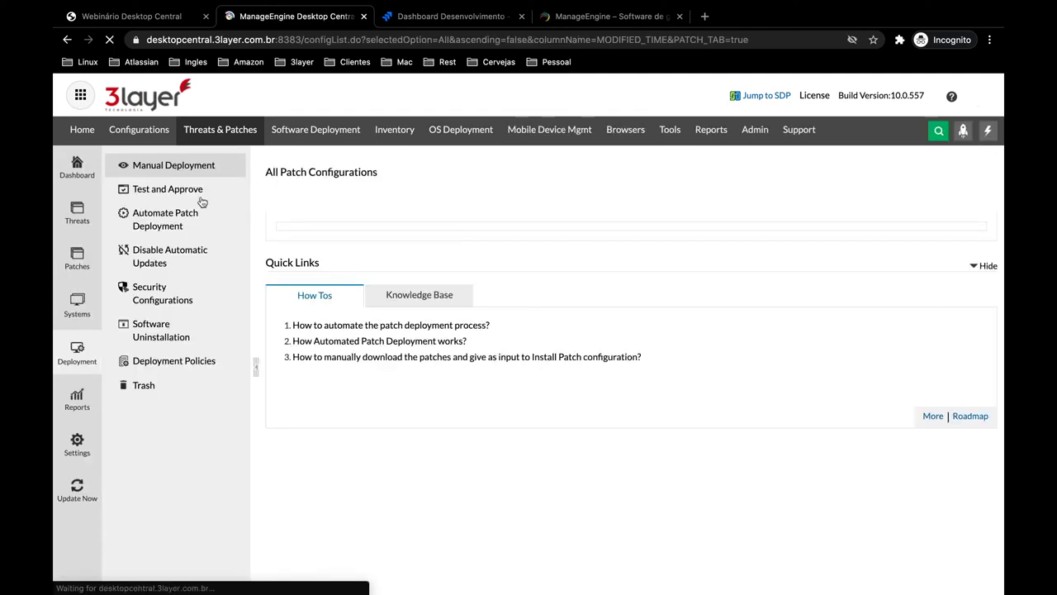
click(196, 192)
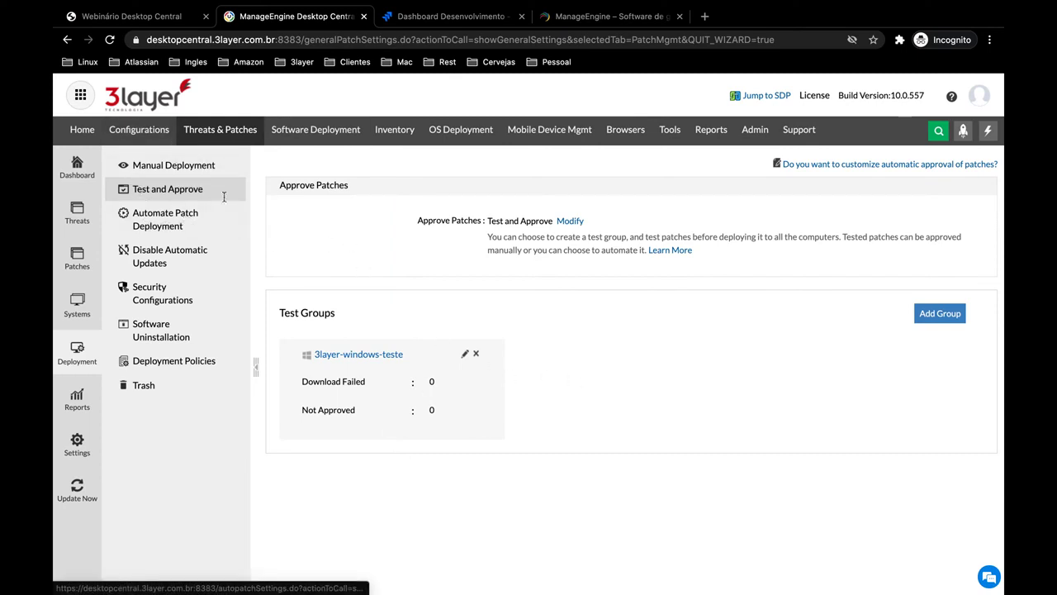
click(177, 226)
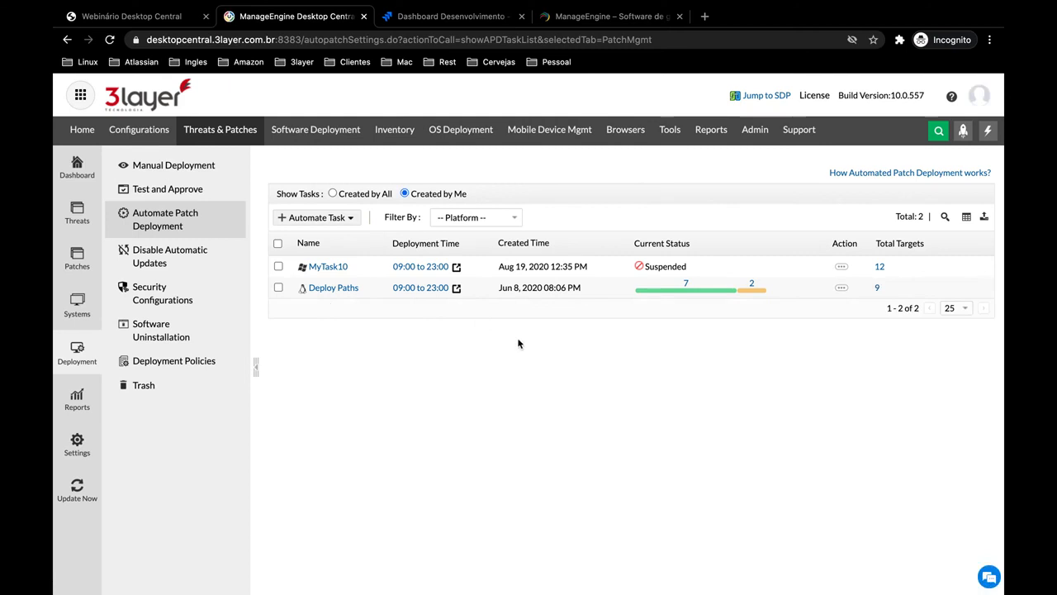
Open the Deploy Paths task and scroll through its Summary
click(330, 295)
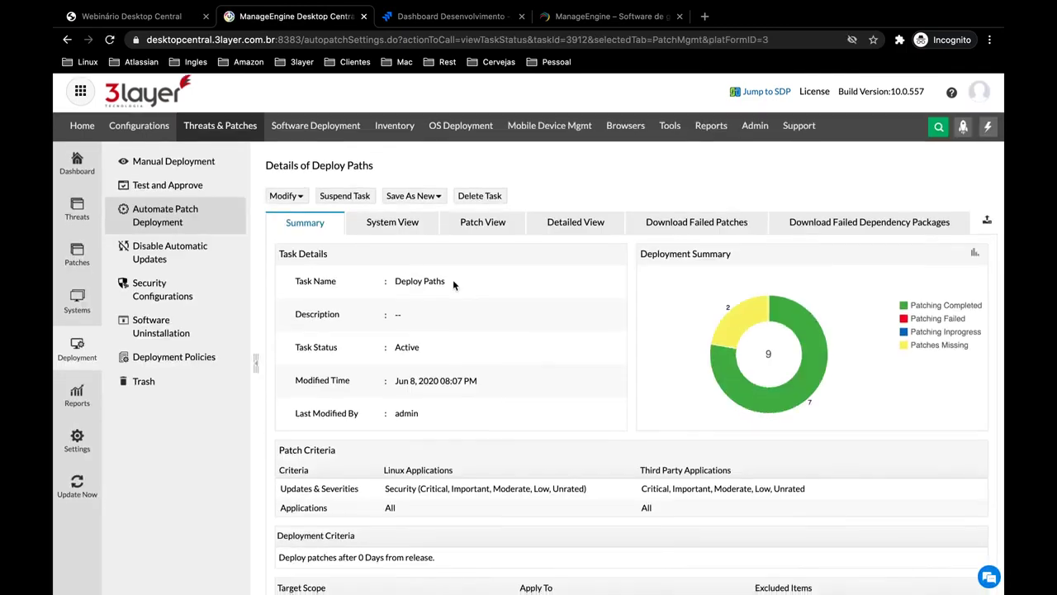
scroll(452, 279, down, 3)
scroll(452, 279, up, 4)
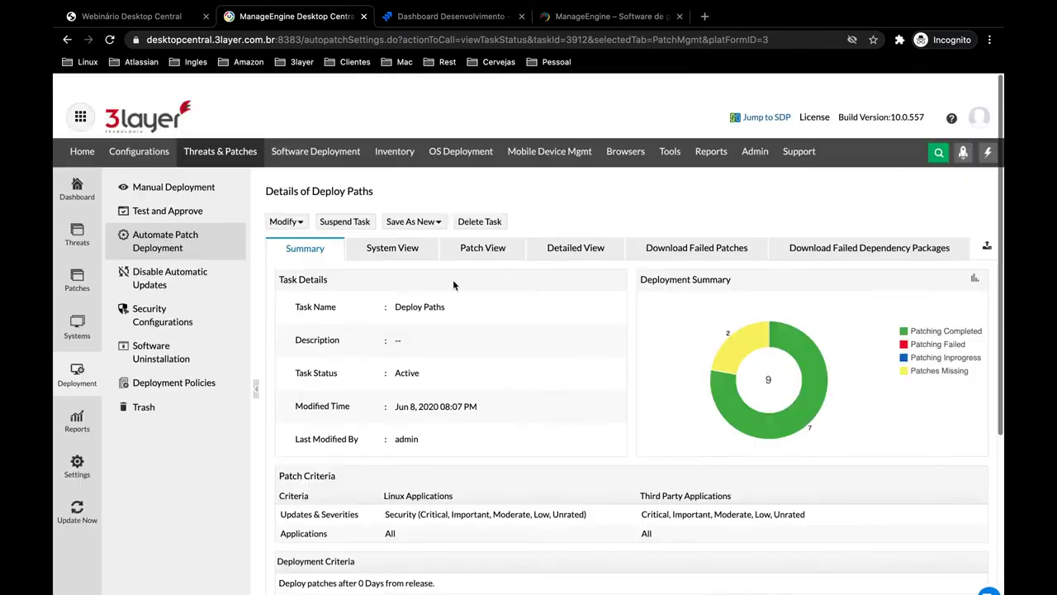
scroll(452, 279, down, 1)
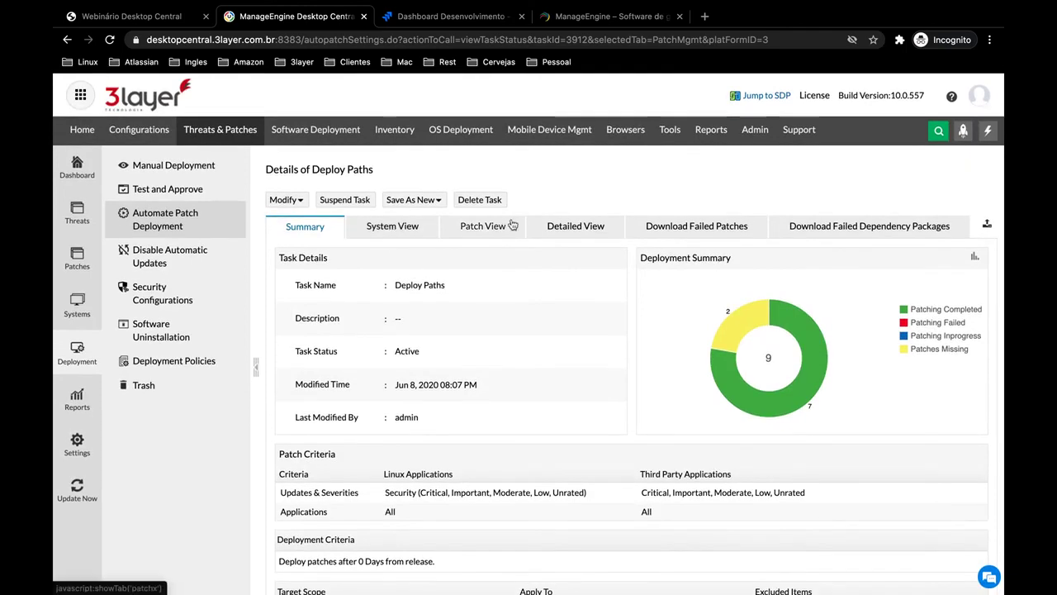
Review the patches covered by Deploy Paths in the Patch View tab
click(497, 228)
scroll(520, 351, down, 5)
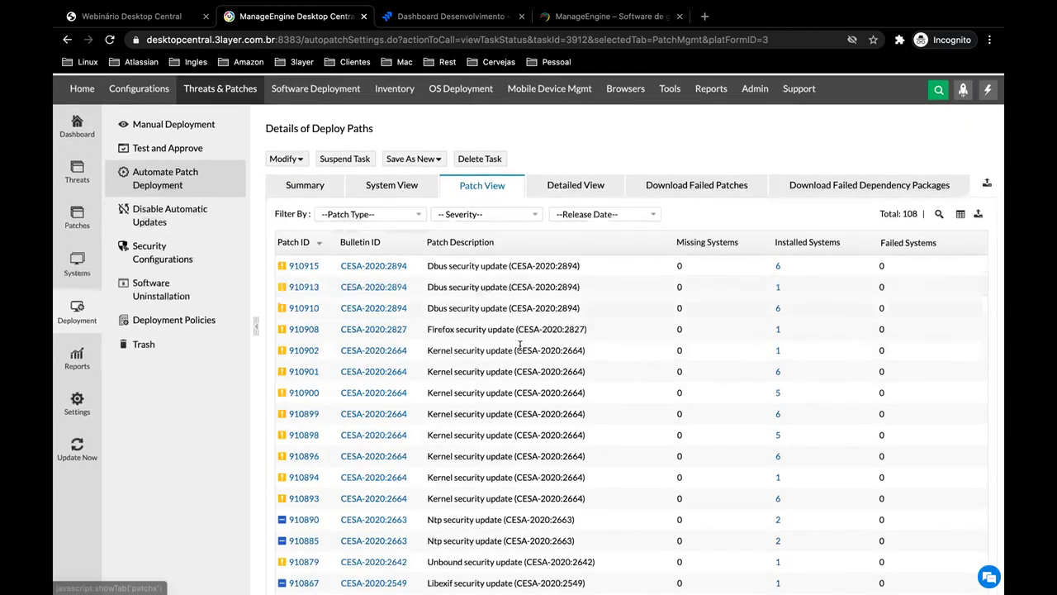
scroll(520, 351, up, 5)
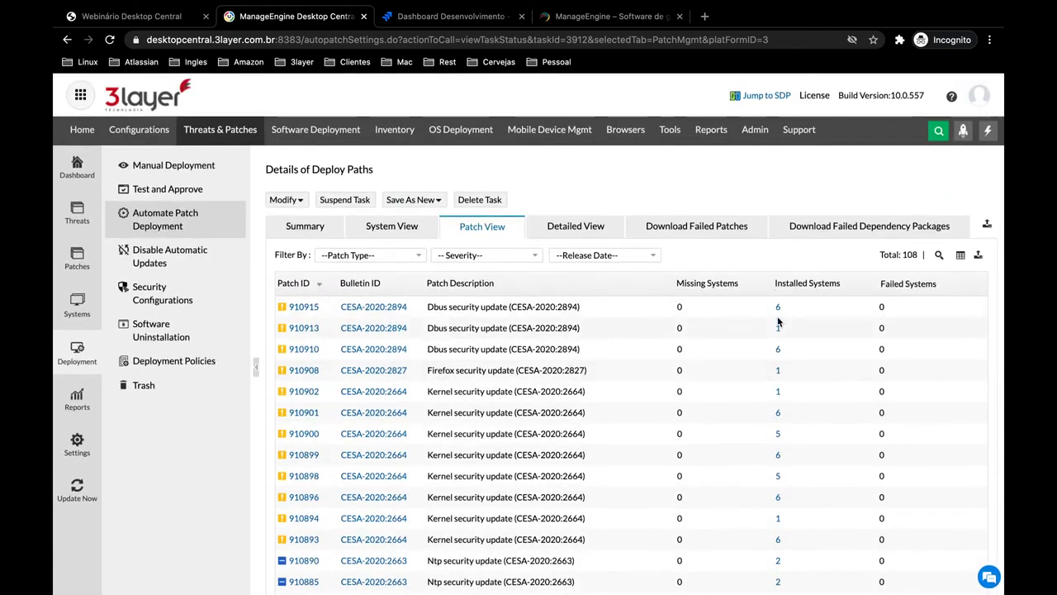
scroll(793, 305, down, 3)
scroll(810, 293, up, 2)
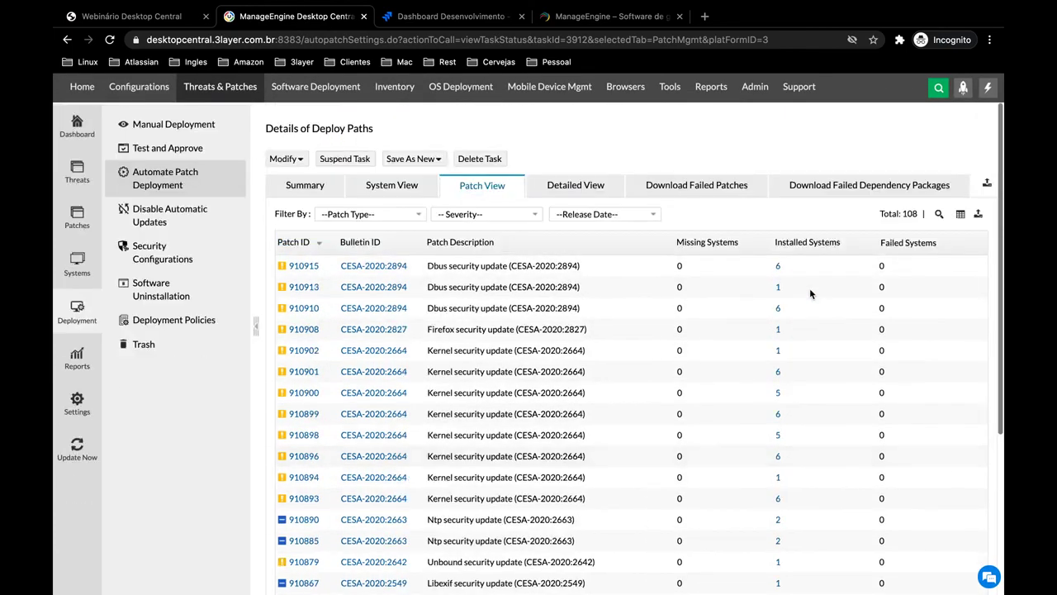
scroll(809, 294, up, 2)
scroll(835, 318, down, 1)
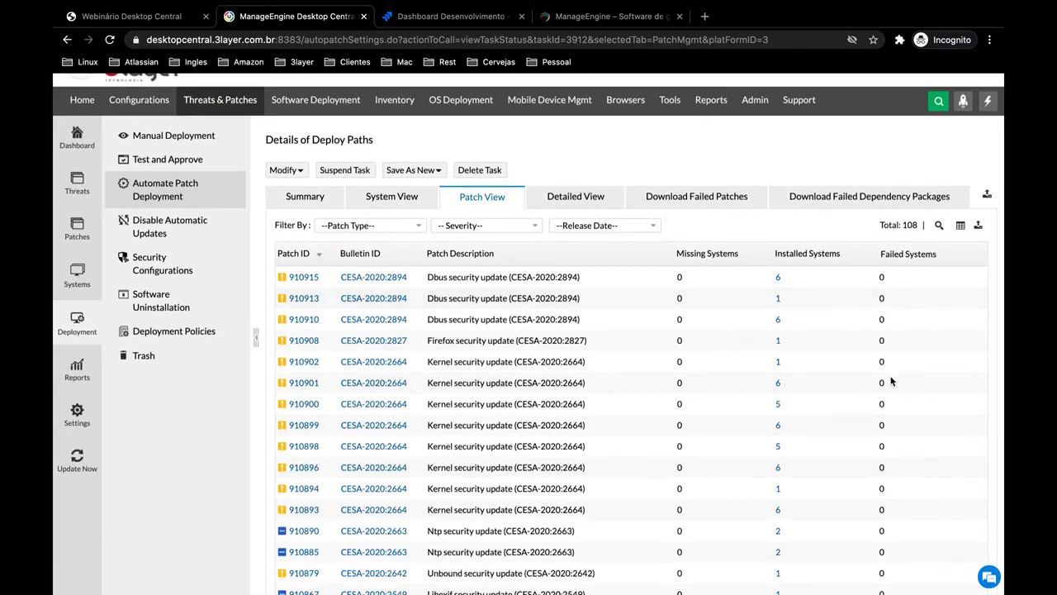
scroll(889, 378, down, 5)
scroll(891, 380, up, 5)
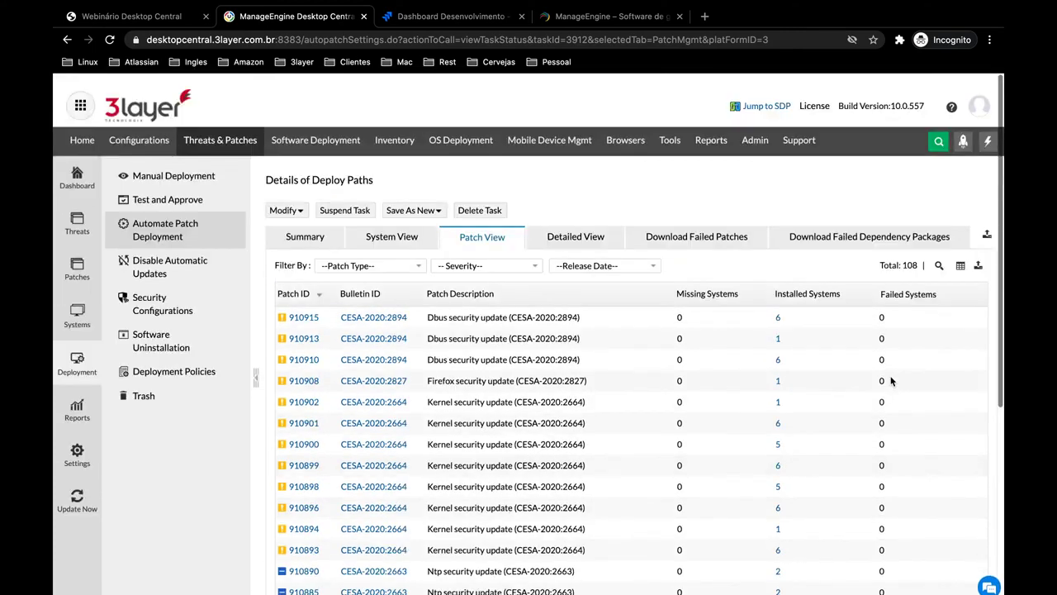
scroll(881, 330, down, 3)
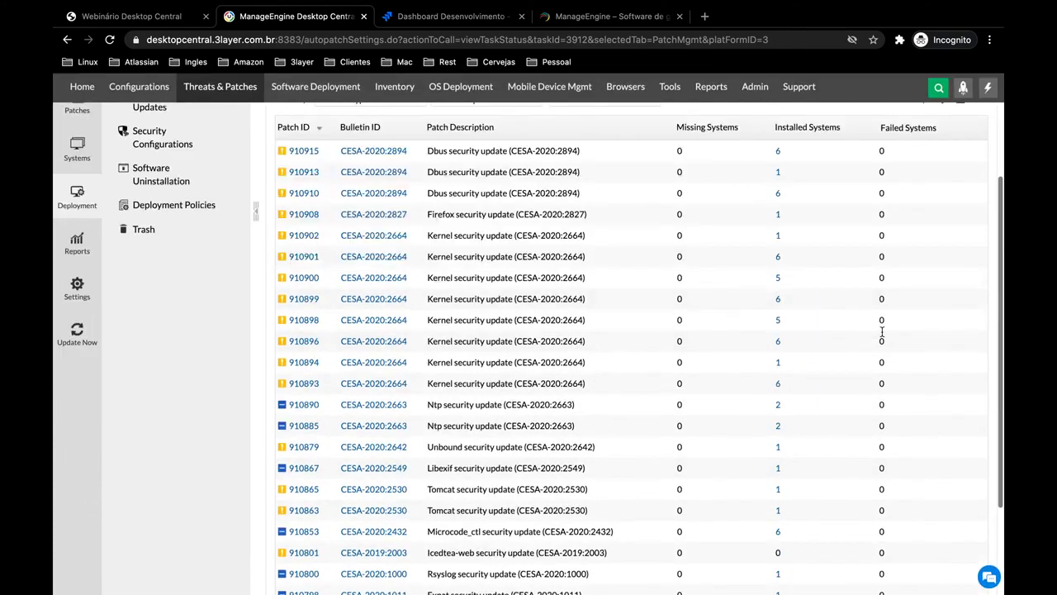
scroll(660, 355, up, 3)
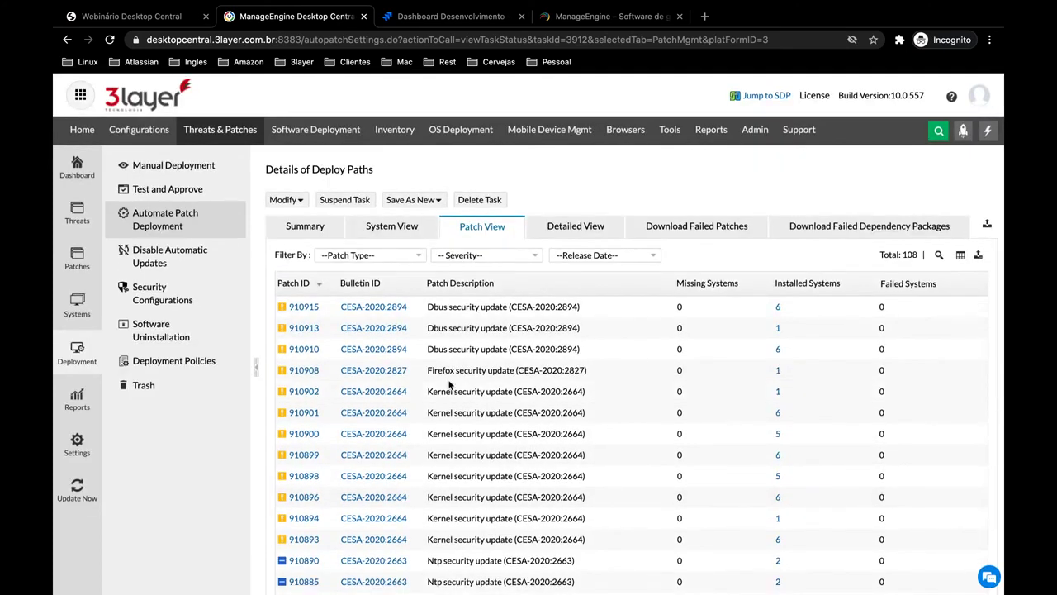
scroll(873, 347, down, 2)
scroll(660, 289, up, 2)
Check Detailed View and the failed patch and 26 failed dependency package downloads, then return to Summary
click(591, 230)
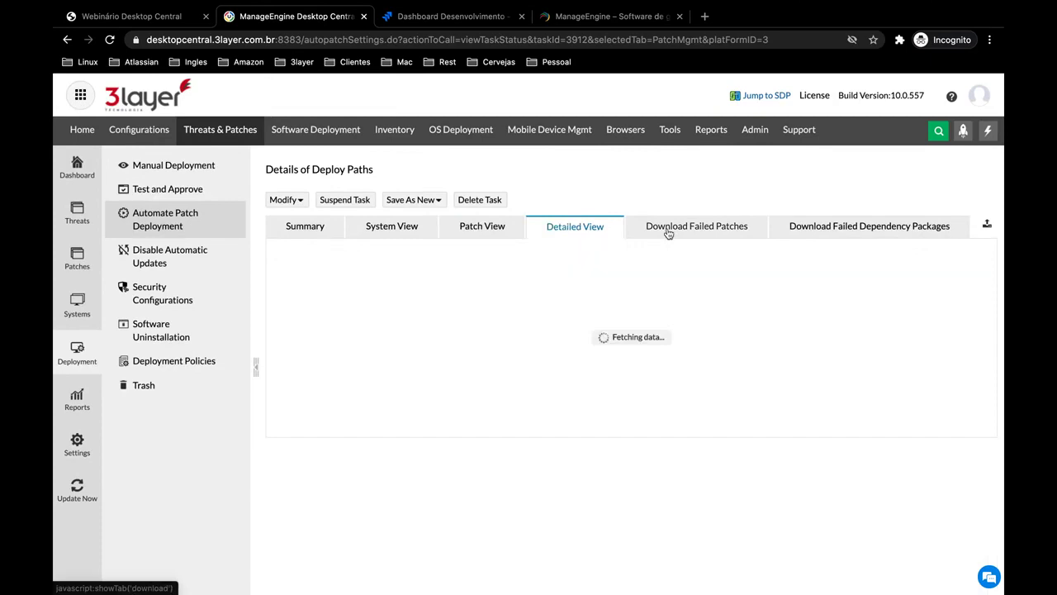
click(668, 235)
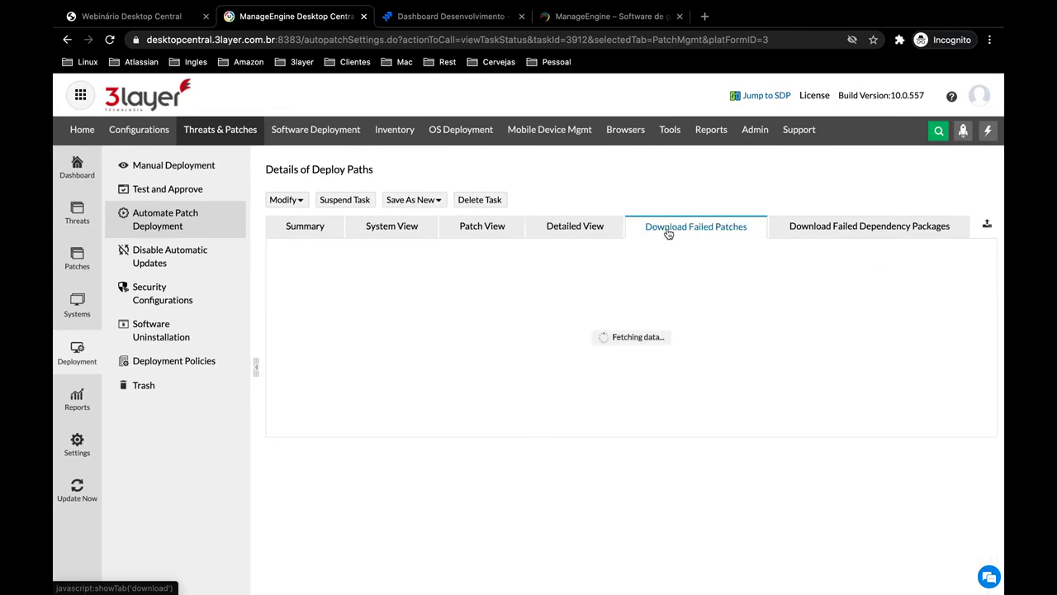
click(808, 236)
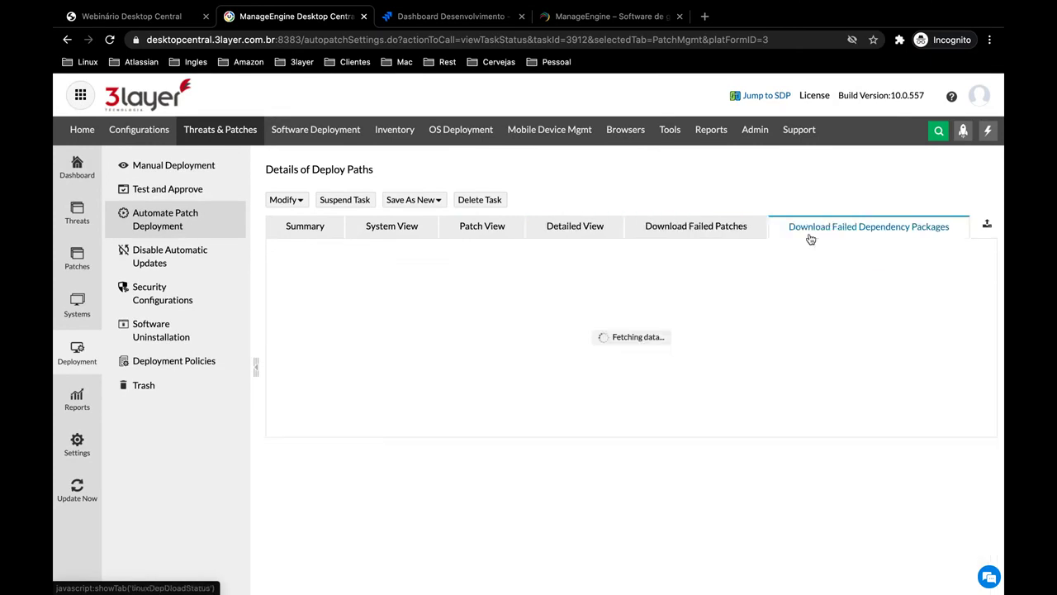
scroll(761, 347, down, 3)
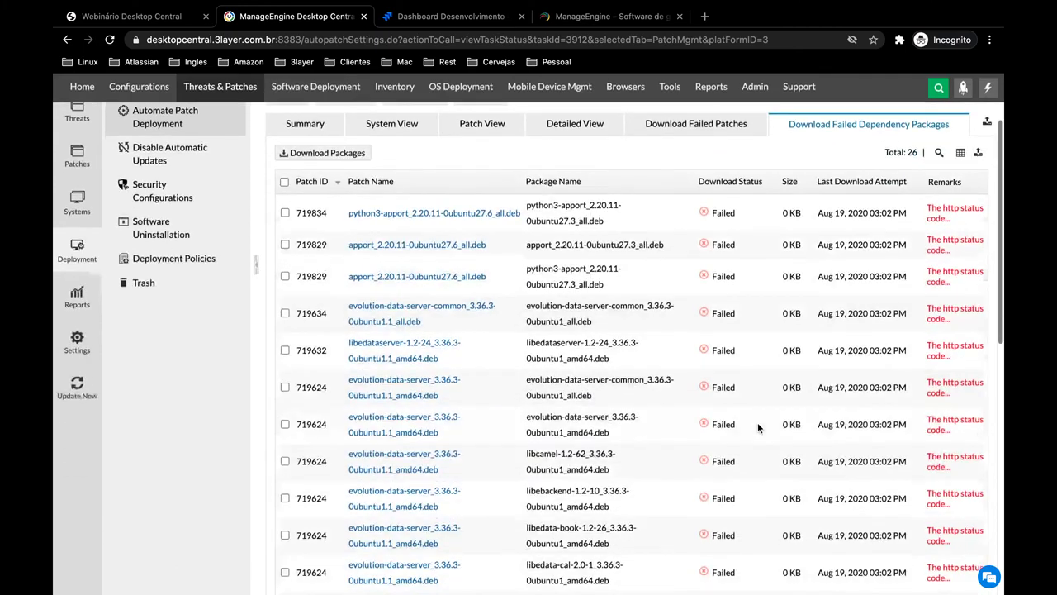
scroll(869, 345, down, 3)
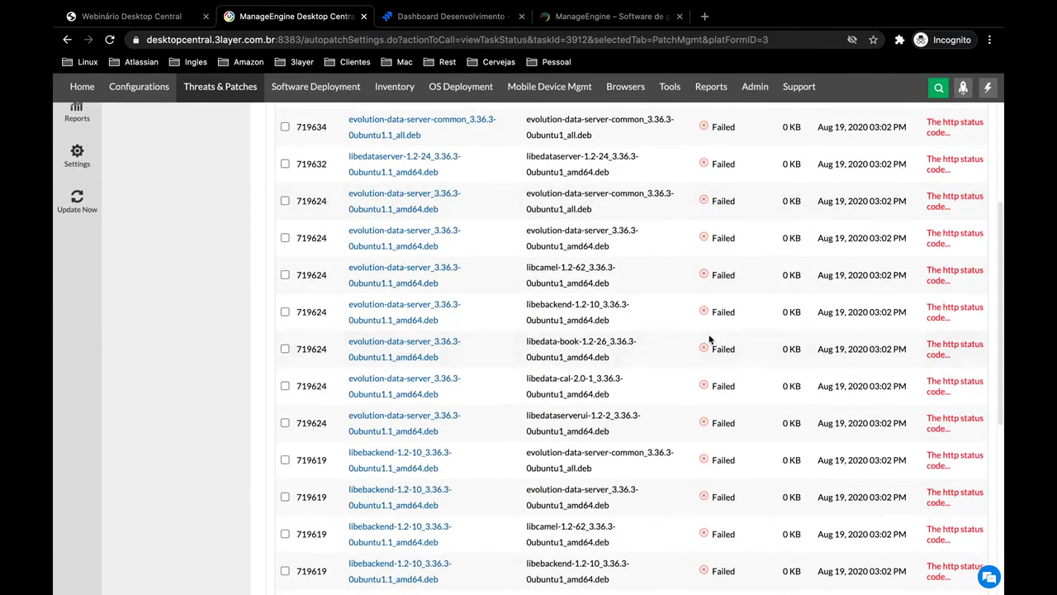
scroll(695, 323, down, 3)
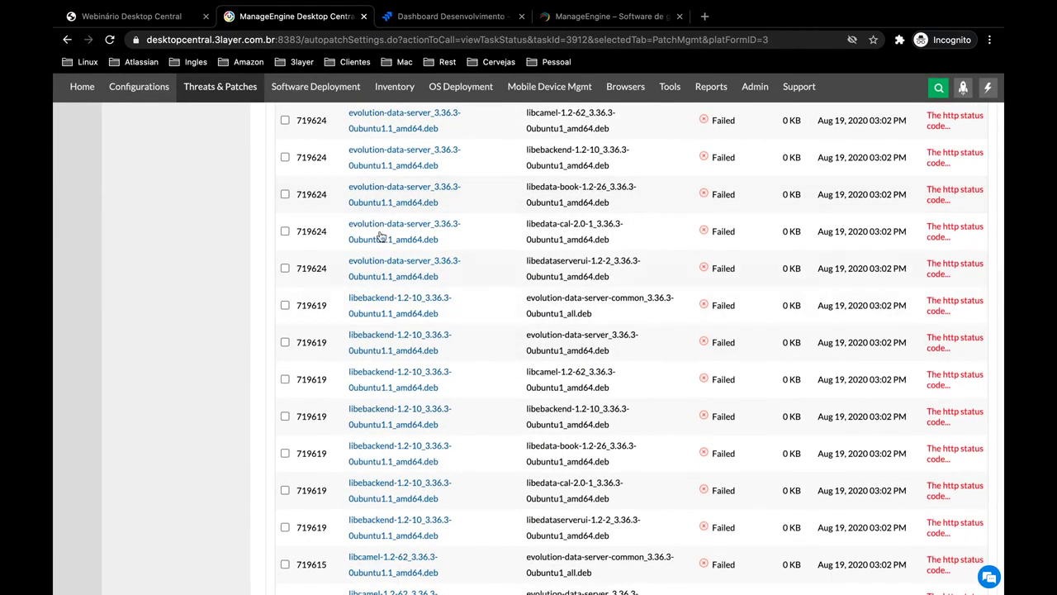
scroll(407, 241, up, 10)
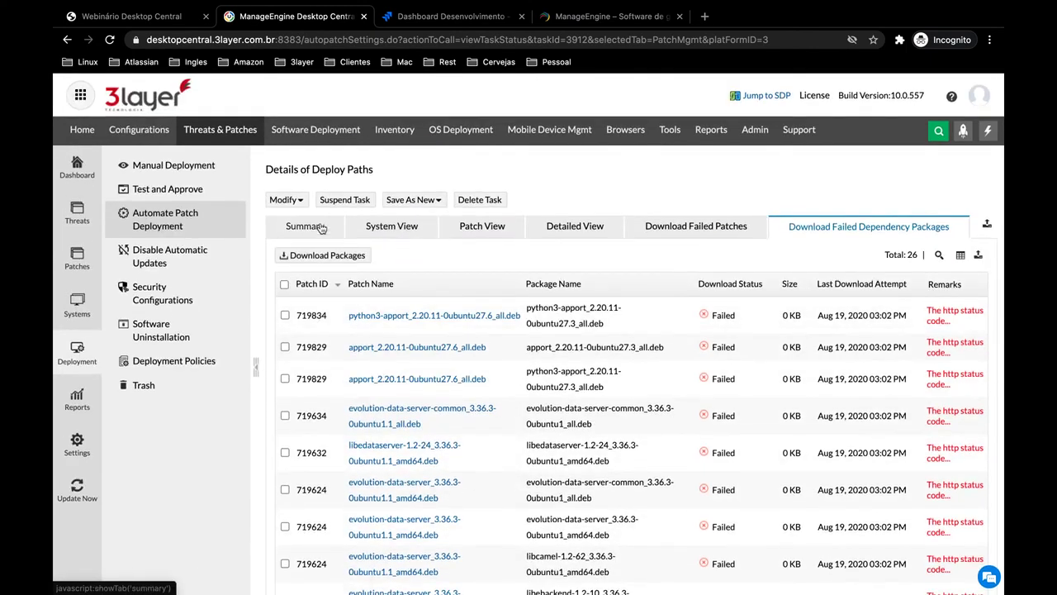
click(318, 226)
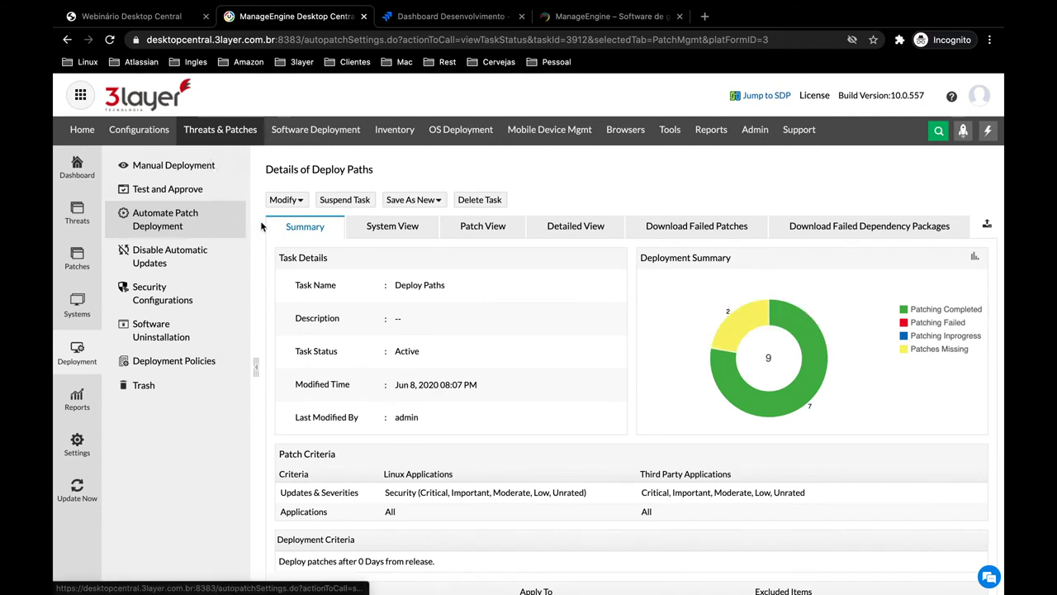
Open Software Deployment Packages and click Add Package to reveal the Windows and Mac choices
click(308, 130)
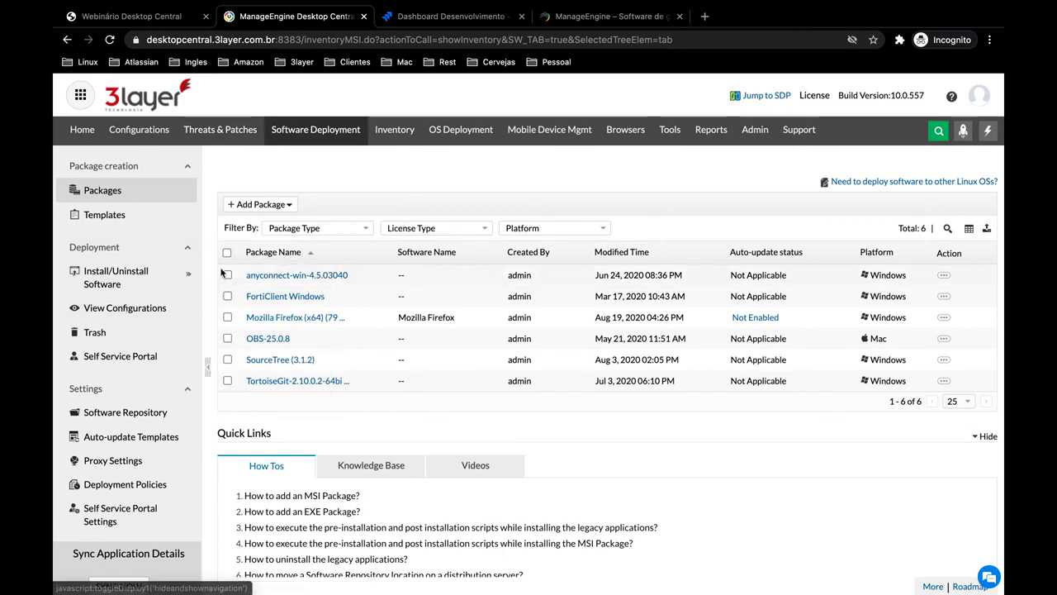
click(280, 212)
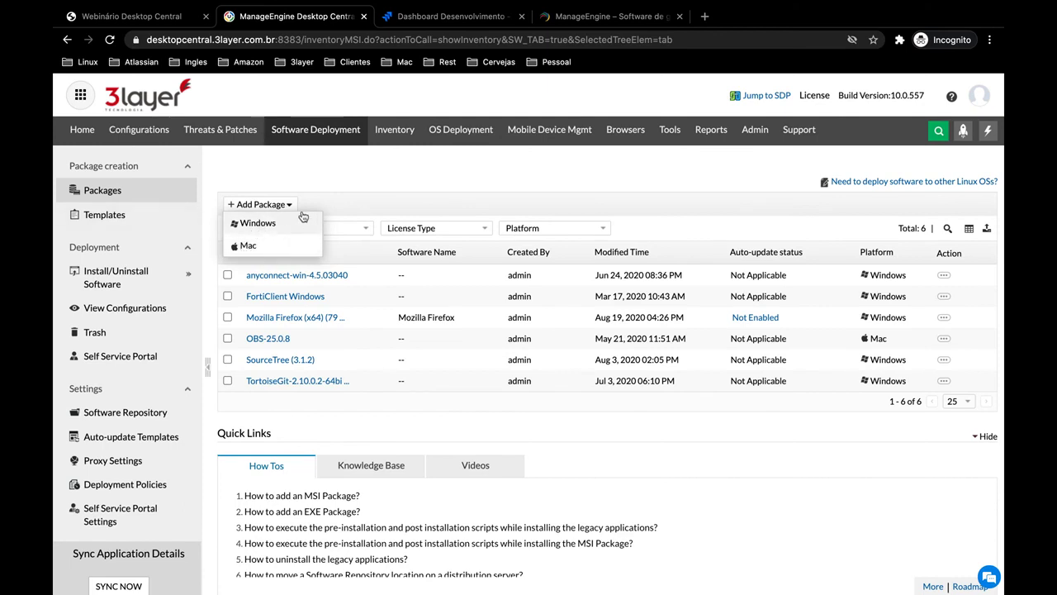
Start a new Windows package and name it 'Teste'
click(392, 180)
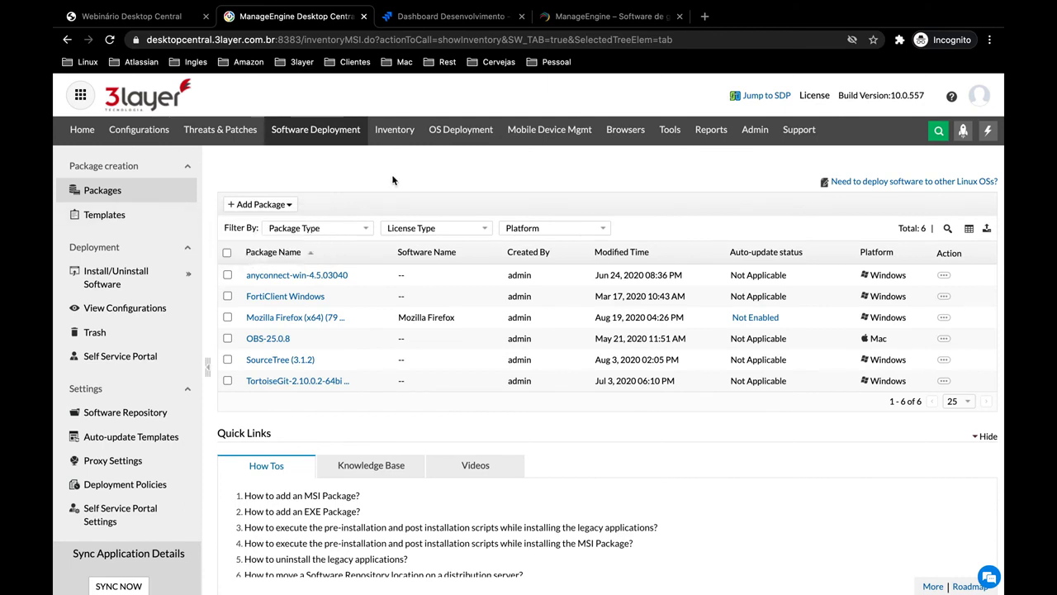
click(266, 206)
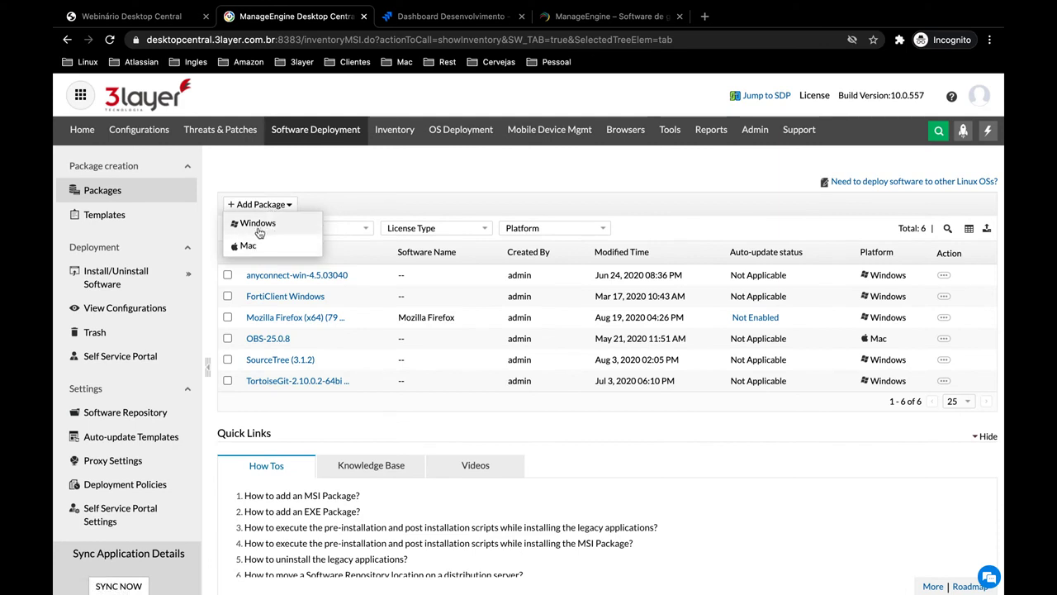
click(257, 228)
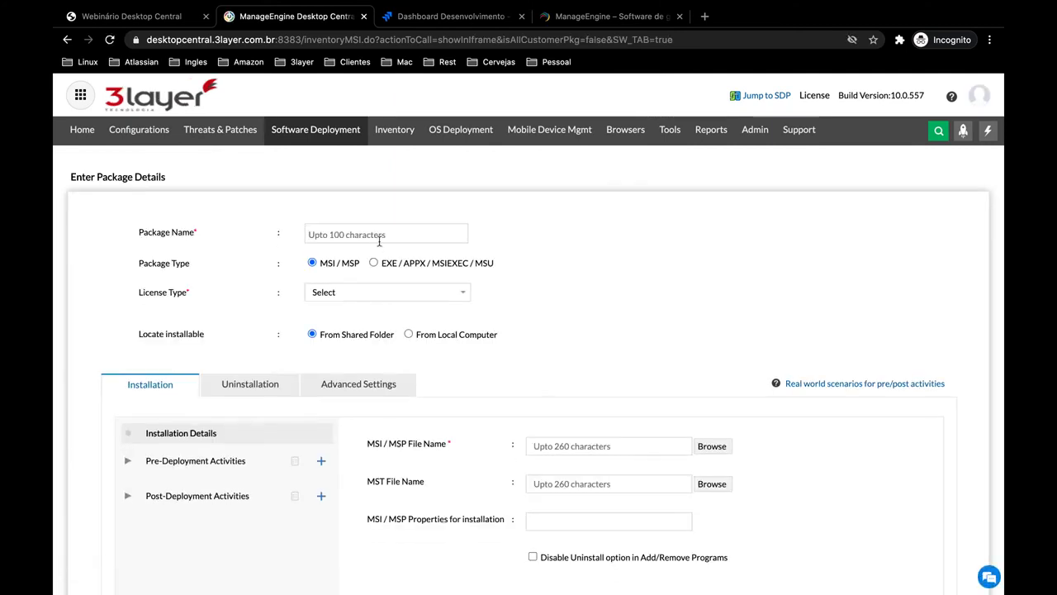
text(Teste)
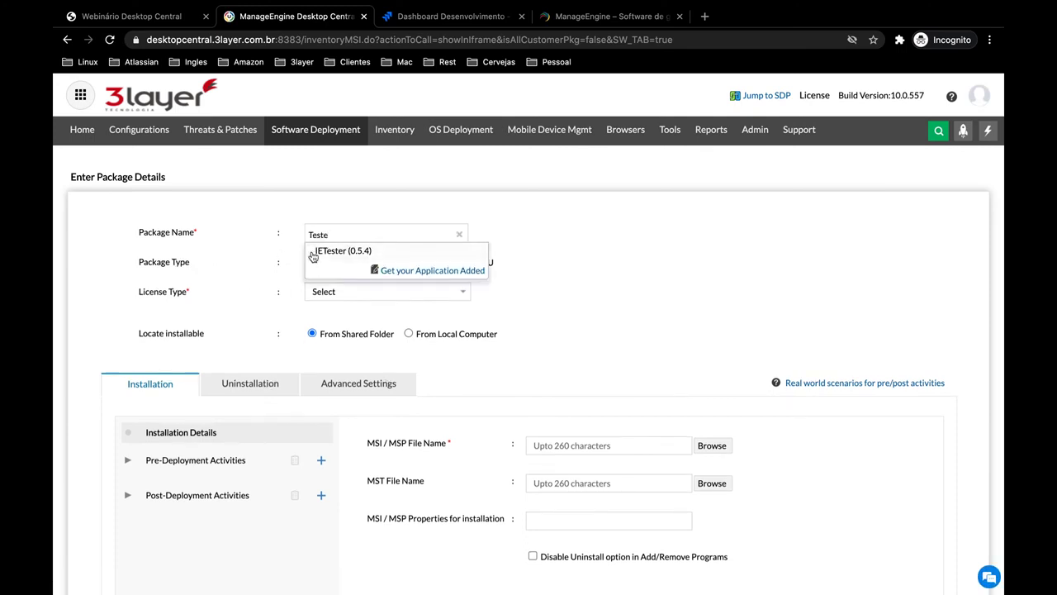
click(267, 279)
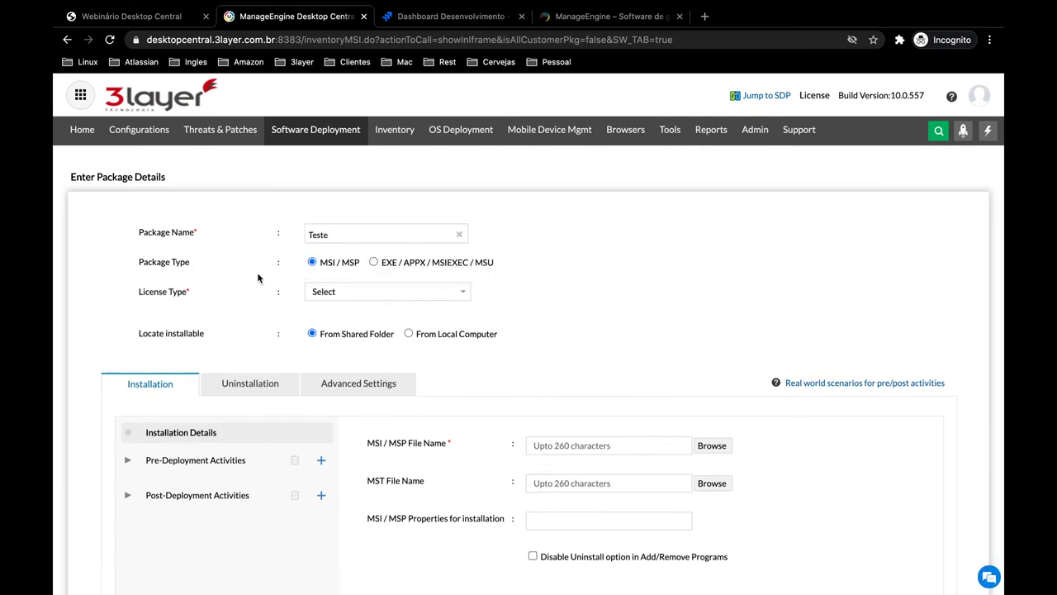
Set the package type to EXE / APPX / MSIEXEC / MSU and the licence to Non-Commercial
click(374, 262)
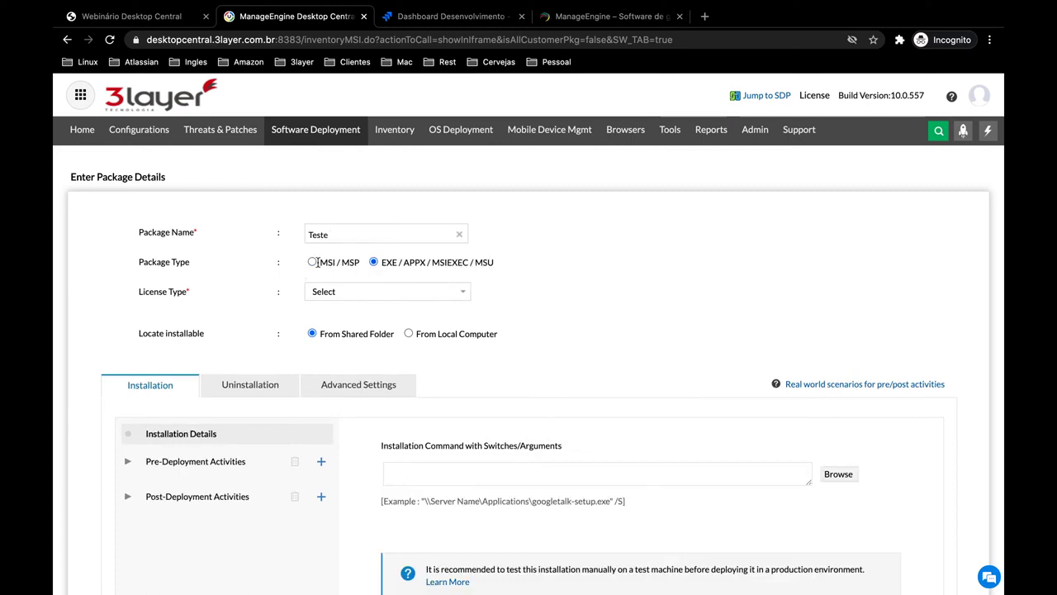
click(364, 291)
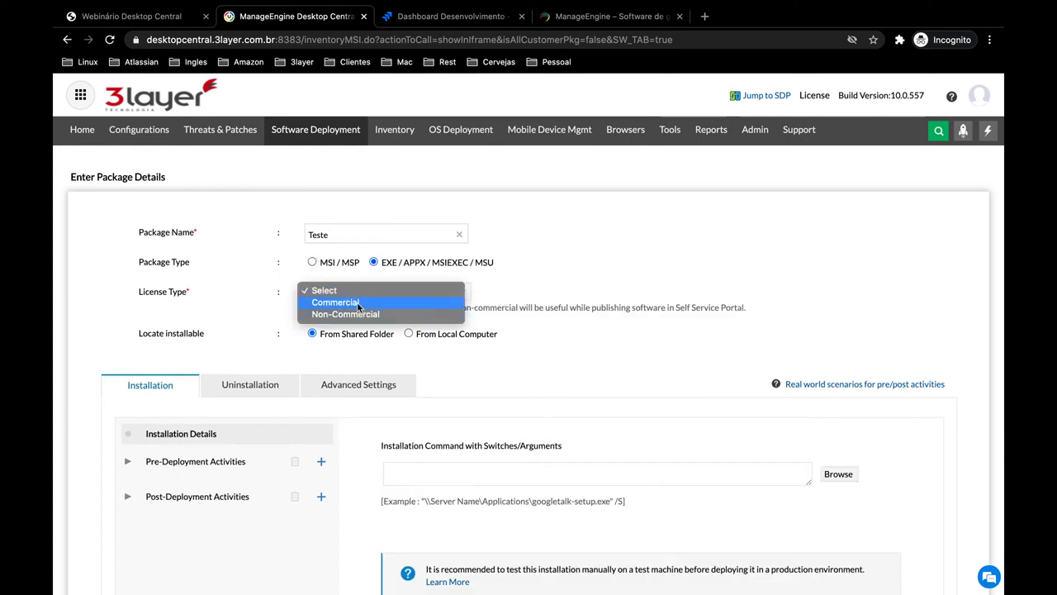
click(356, 314)
scroll(510, 303, down, 3)
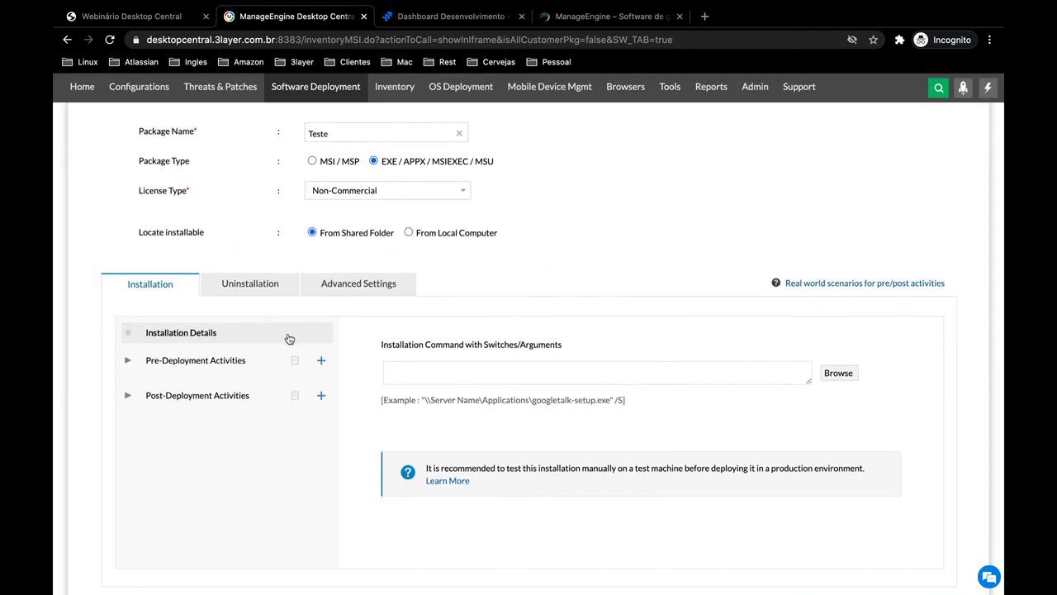
right_click(289, 339)
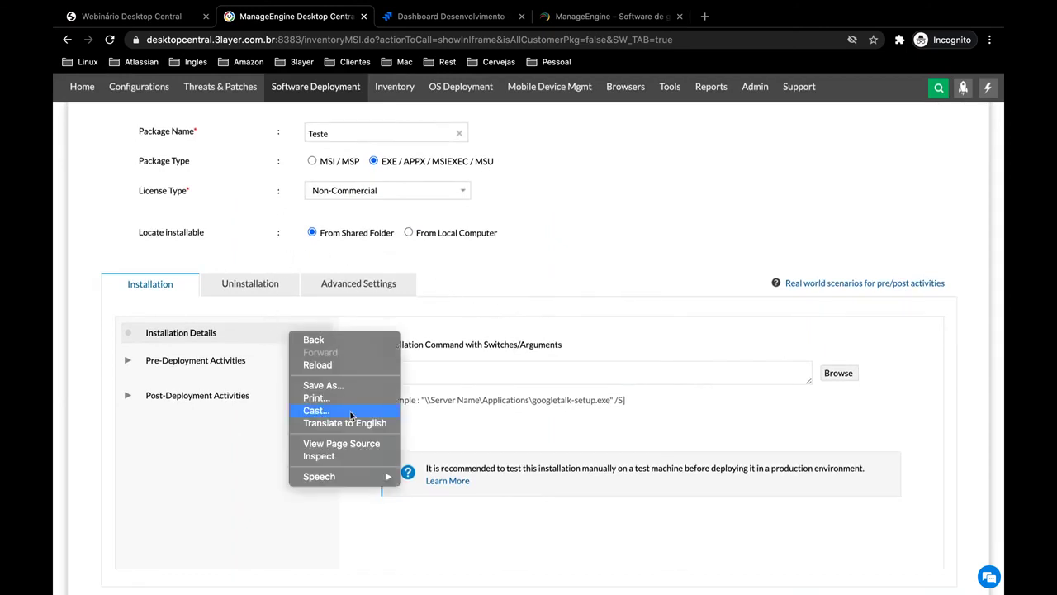
click(690, 381)
click(839, 373)
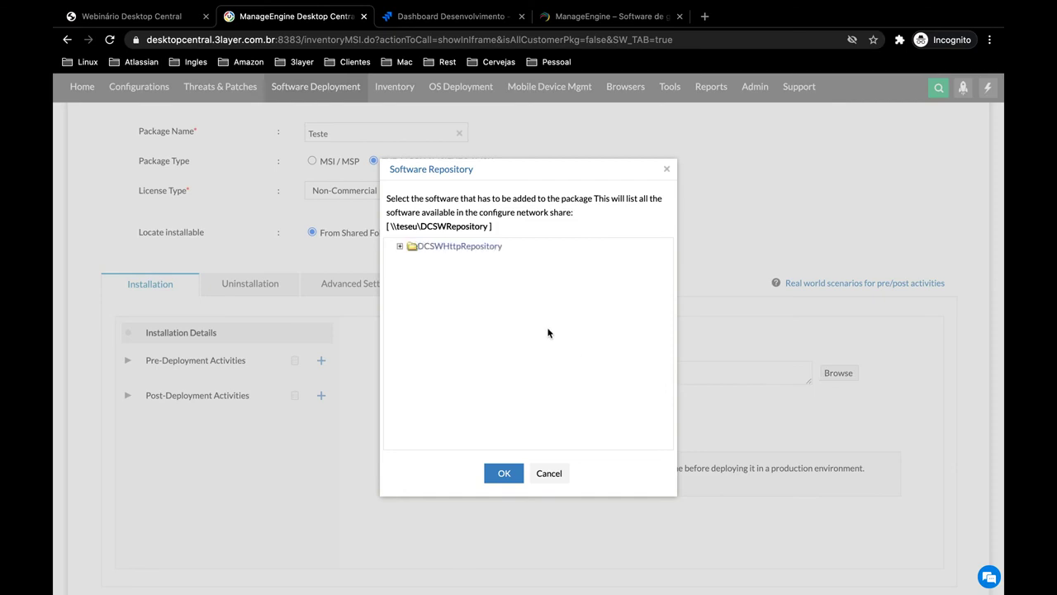
click(400, 247)
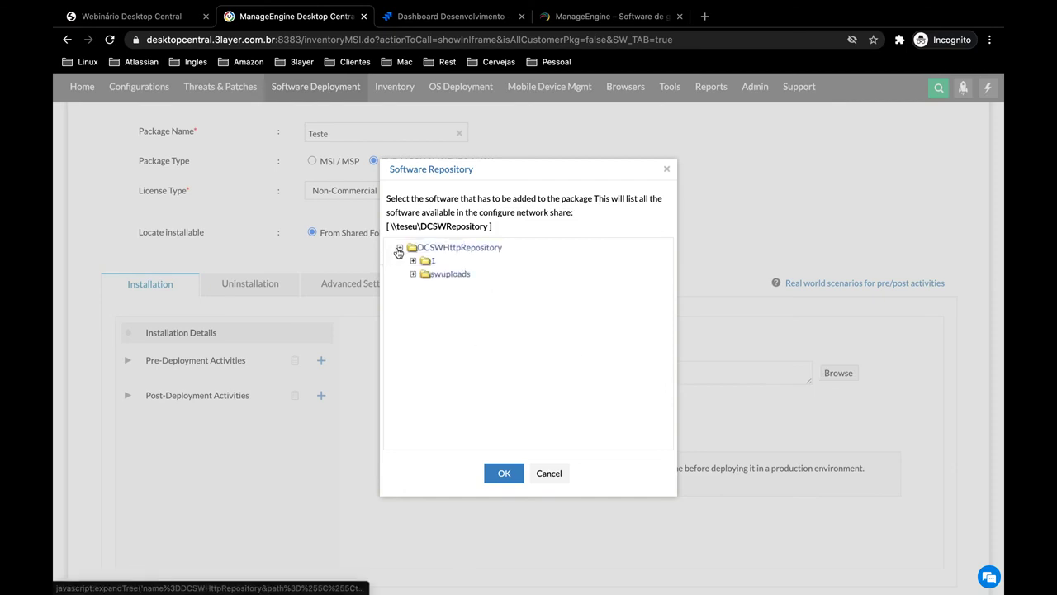
click(413, 274)
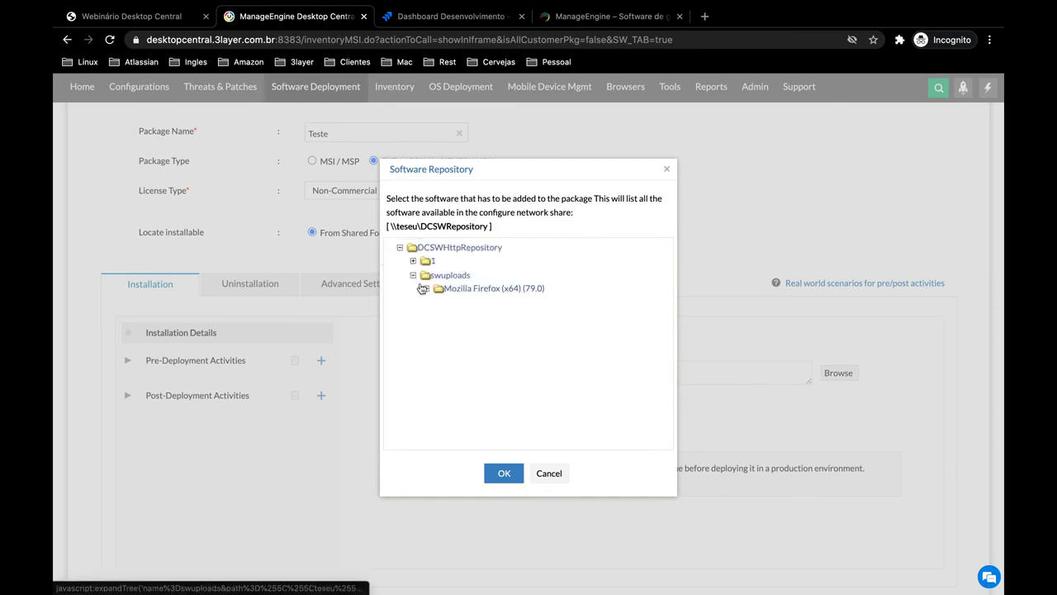
click(426, 289)
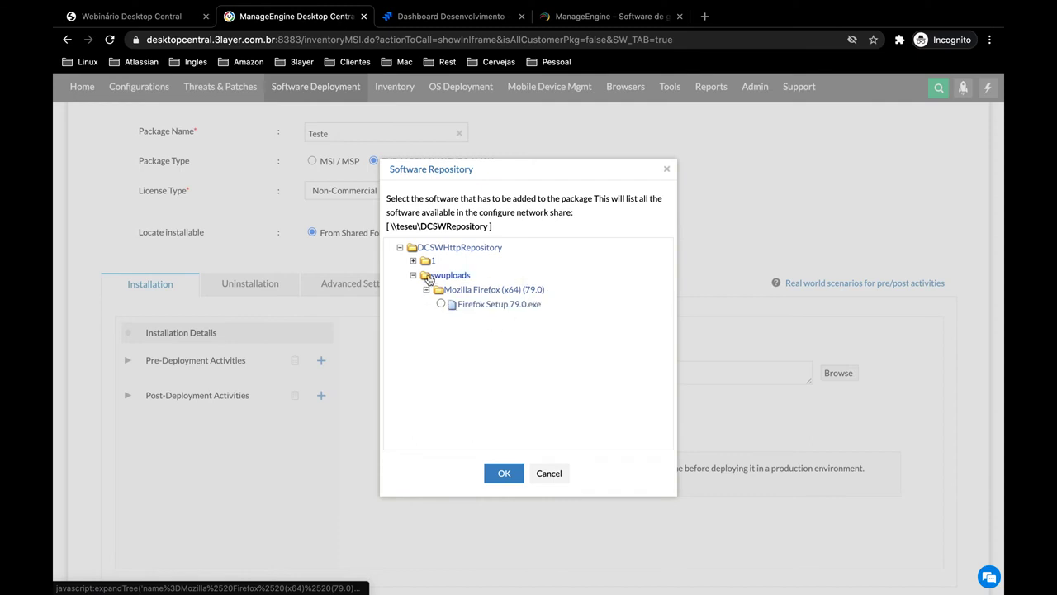
click(413, 261)
click(426, 275)
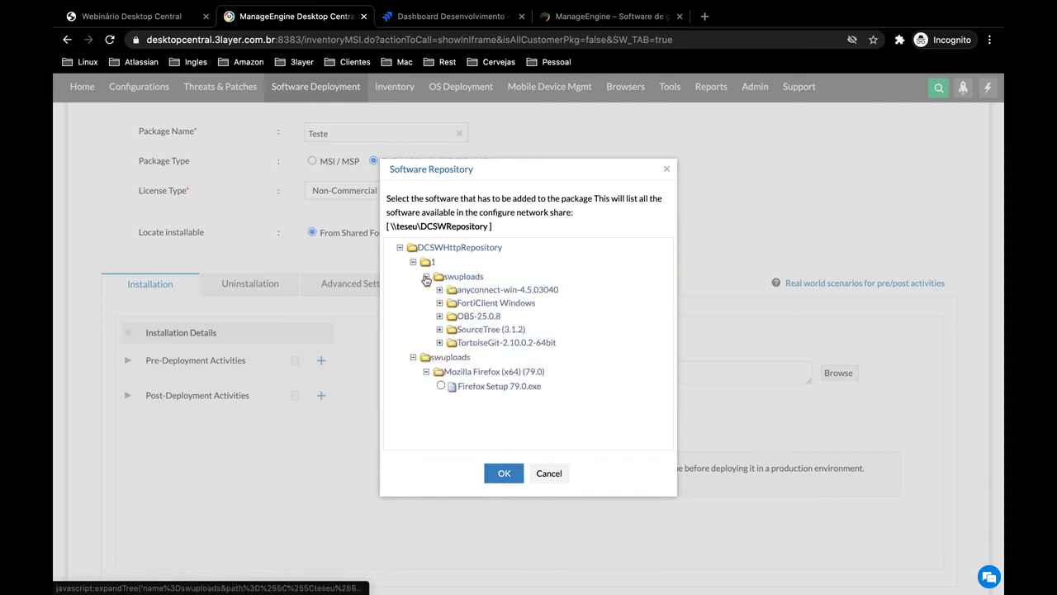
click(439, 328)
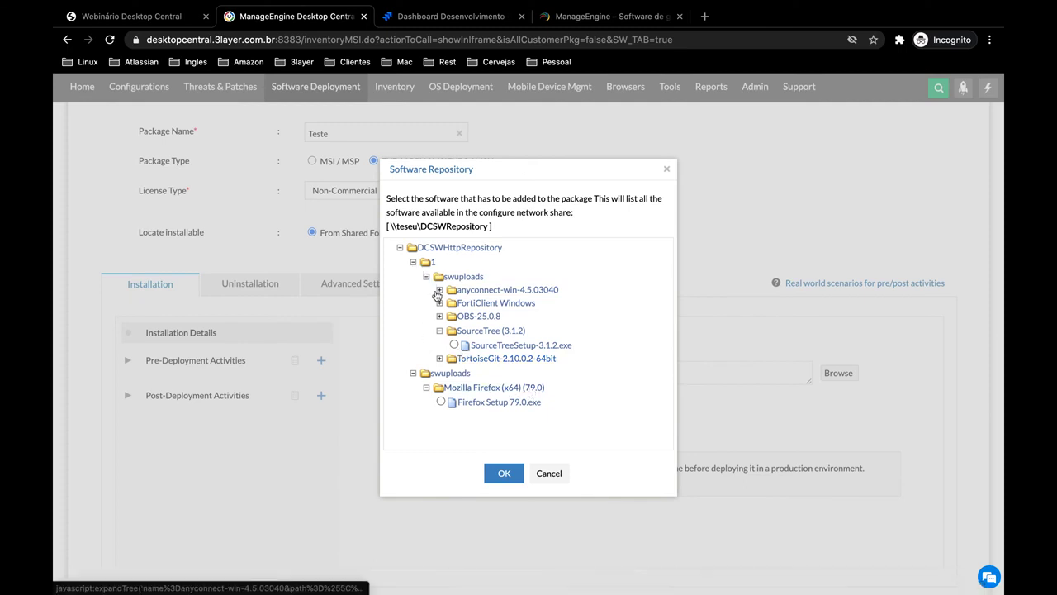
click(438, 331)
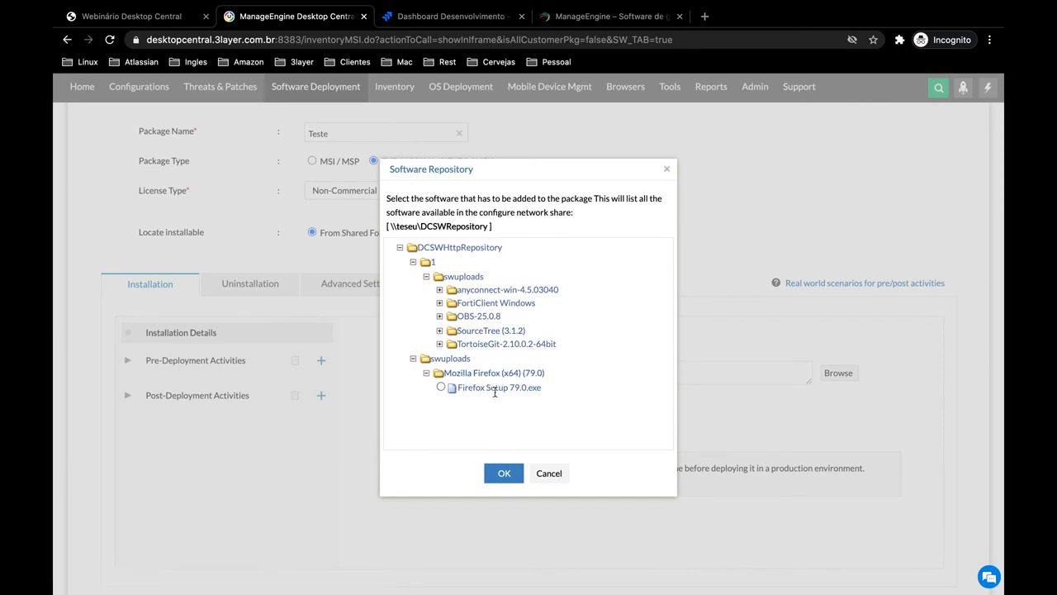
click(549, 473)
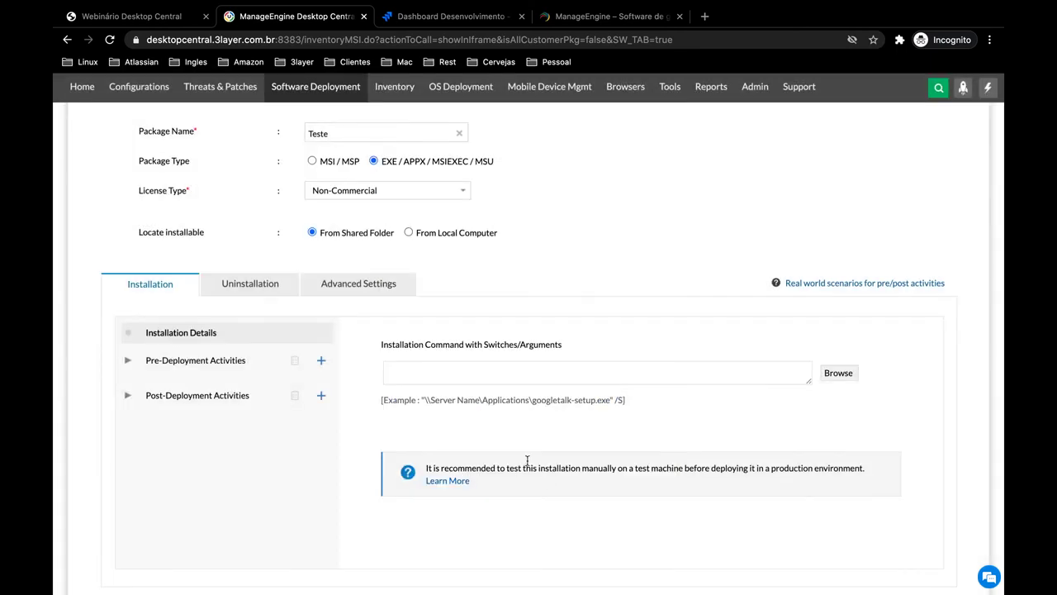
Switch the installable source to From Local Computer and cancel the file picker without uploading anything
scroll(273, 301, up, 2)
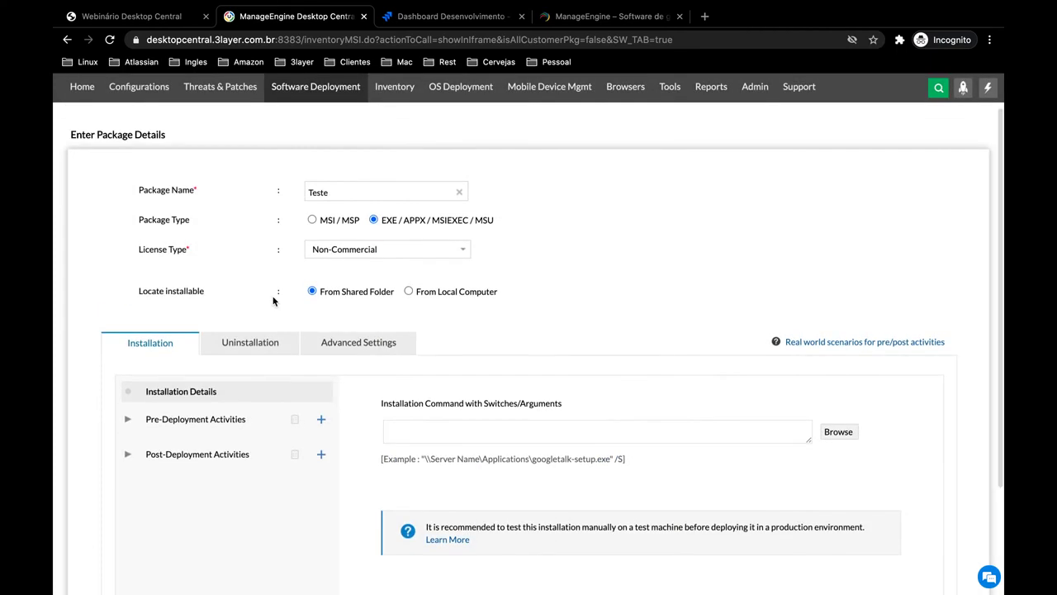
click(409, 290)
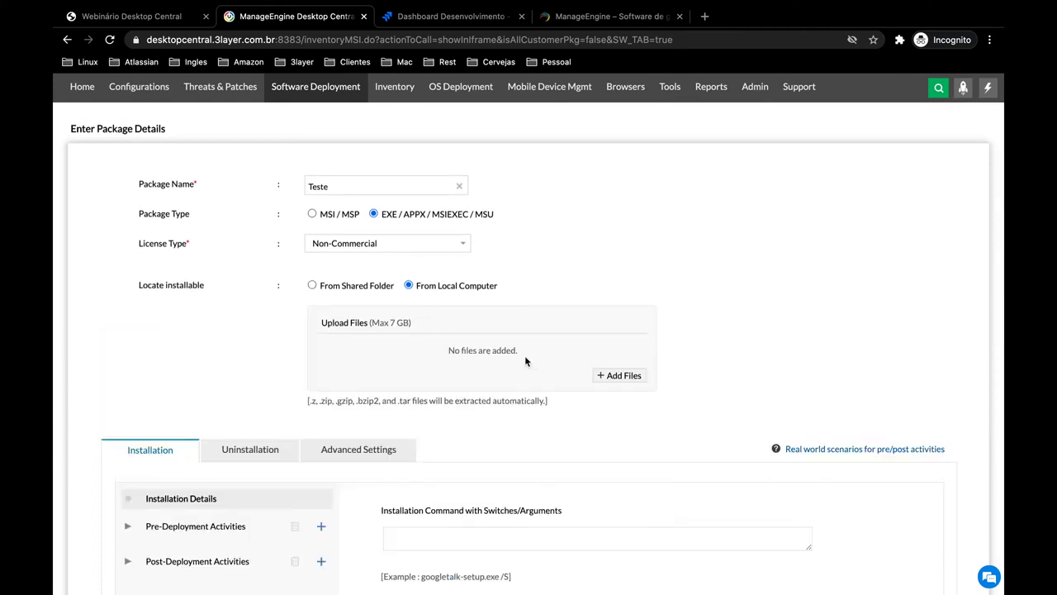
click(601, 376)
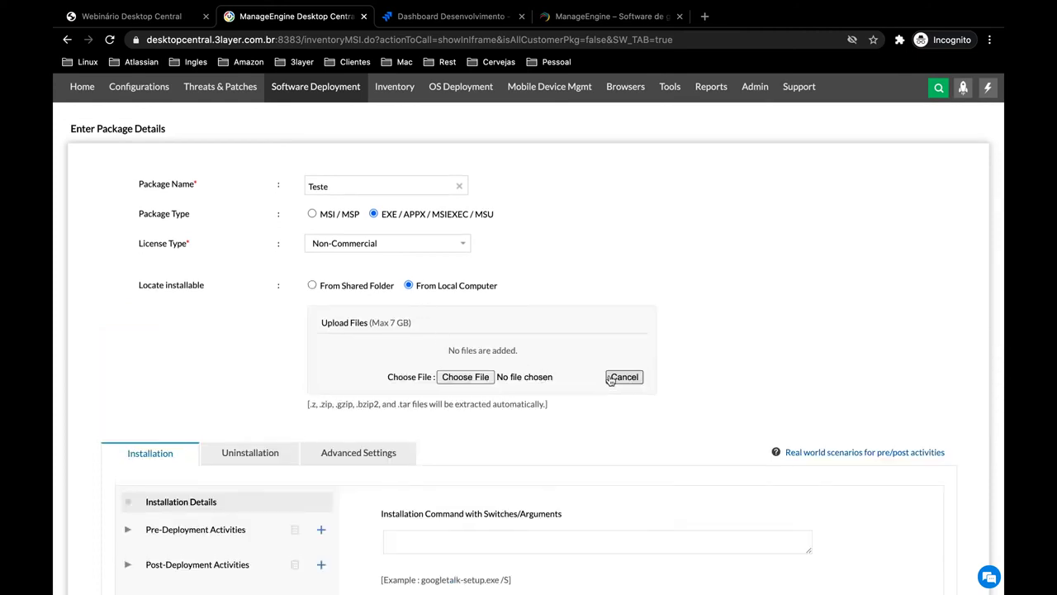
click(467, 377)
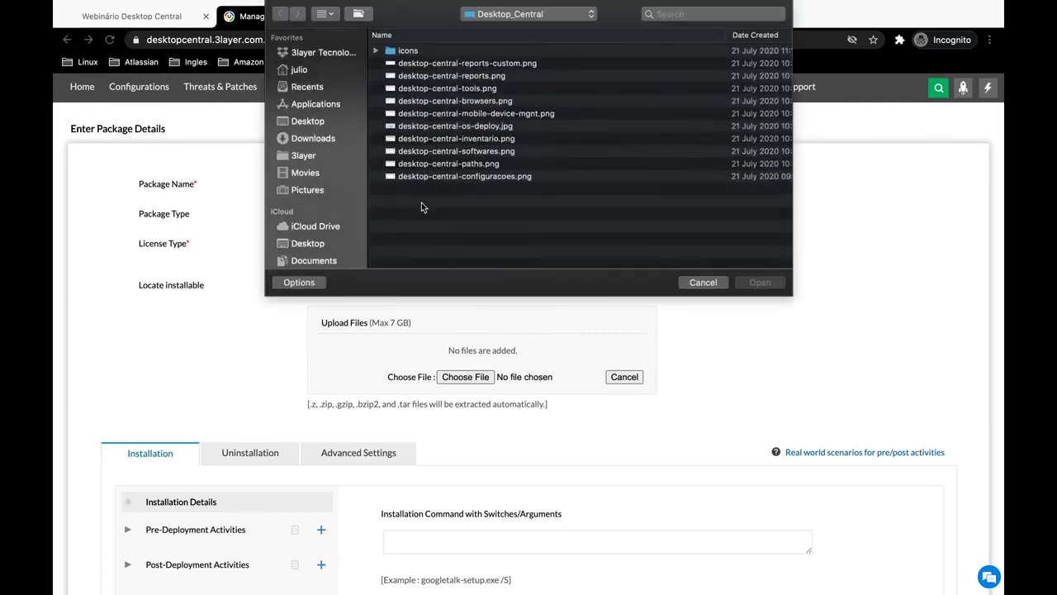
click(706, 284)
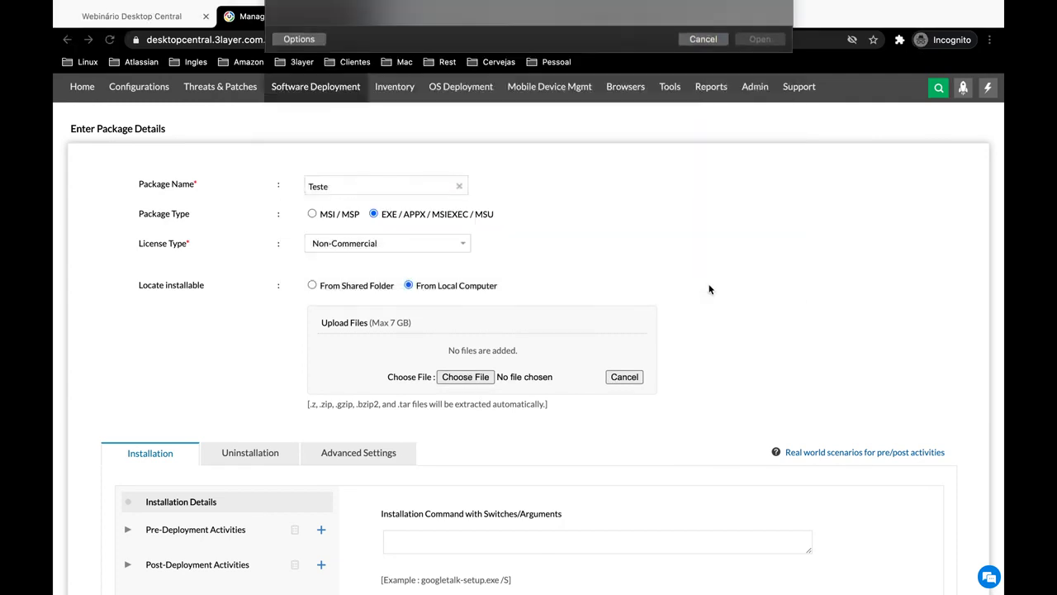
scroll(548, 437, down, 3)
Examine the example installation command, selecting googletalk-setup.exe, and return to the Installation Command field
click(500, 390)
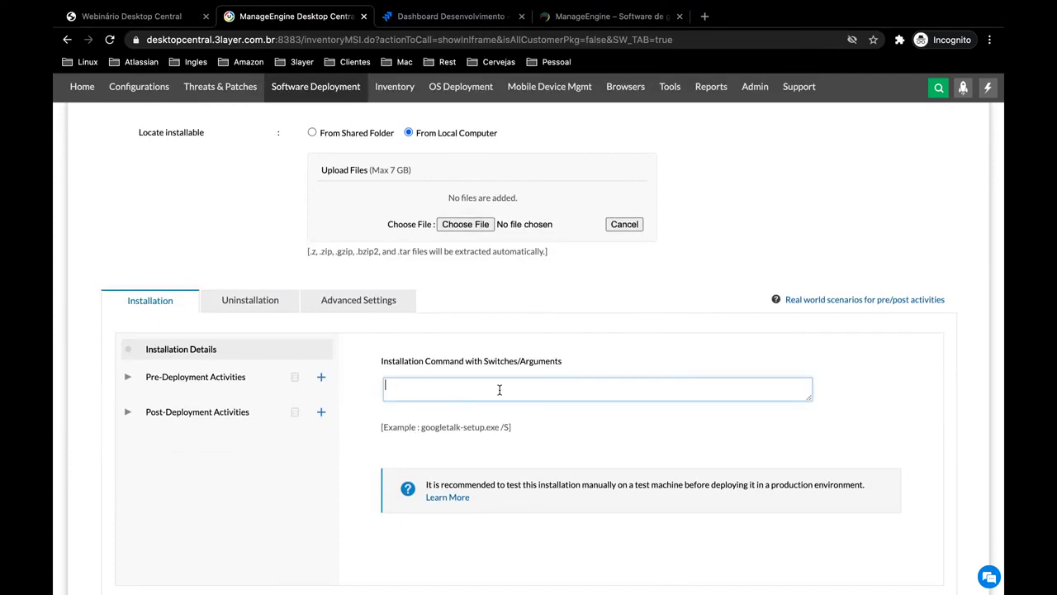
scroll(499, 389, up, 1)
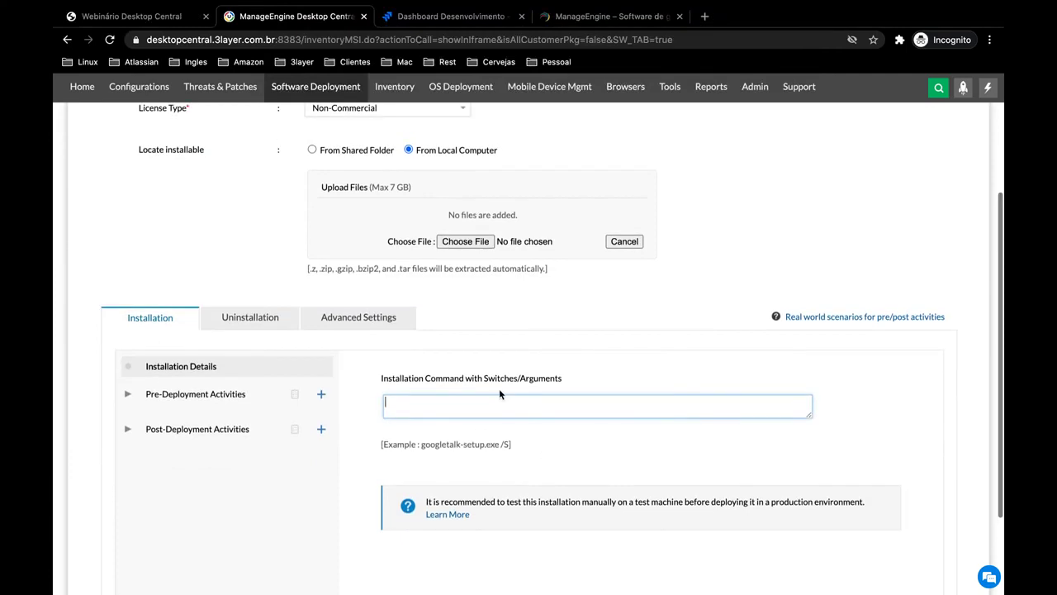
double_click(444, 445)
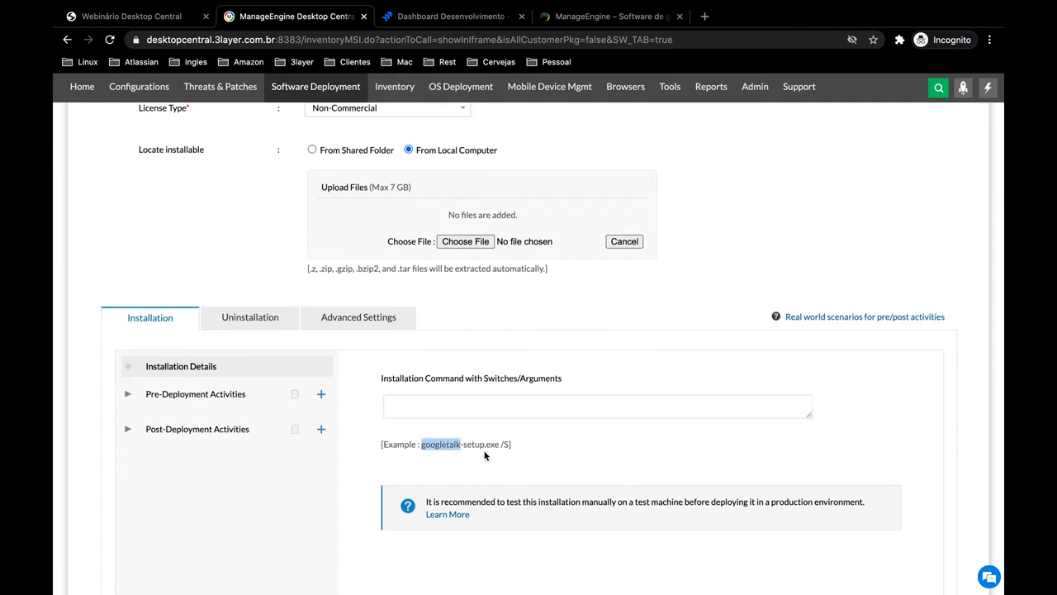
drag(490, 445, 506, 445)
click(529, 416)
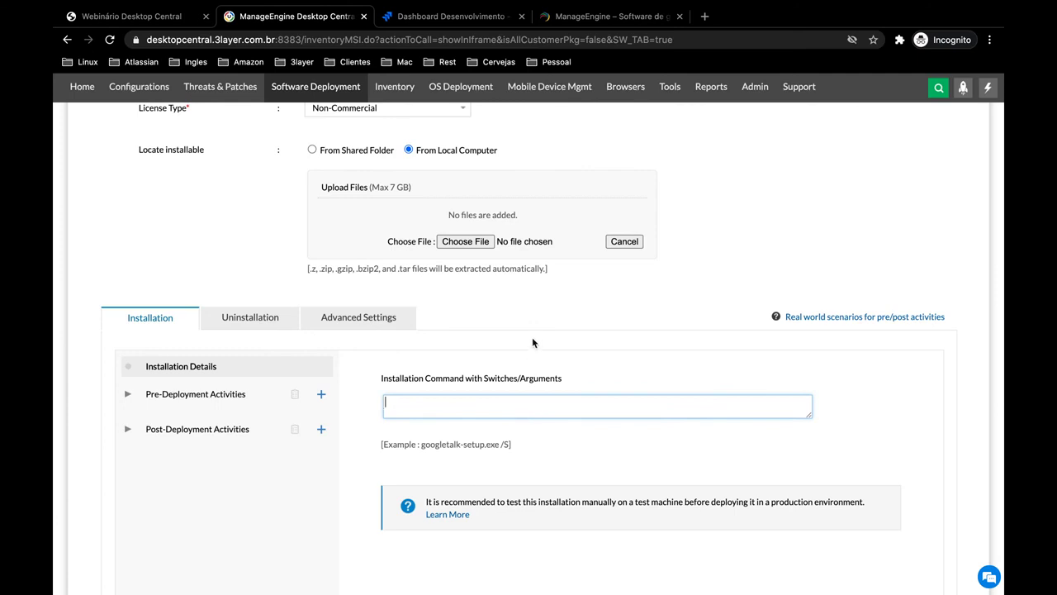
scroll(537, 340, up, 2)
scroll(542, 476, down, 1)
scroll(542, 476, up, 1)
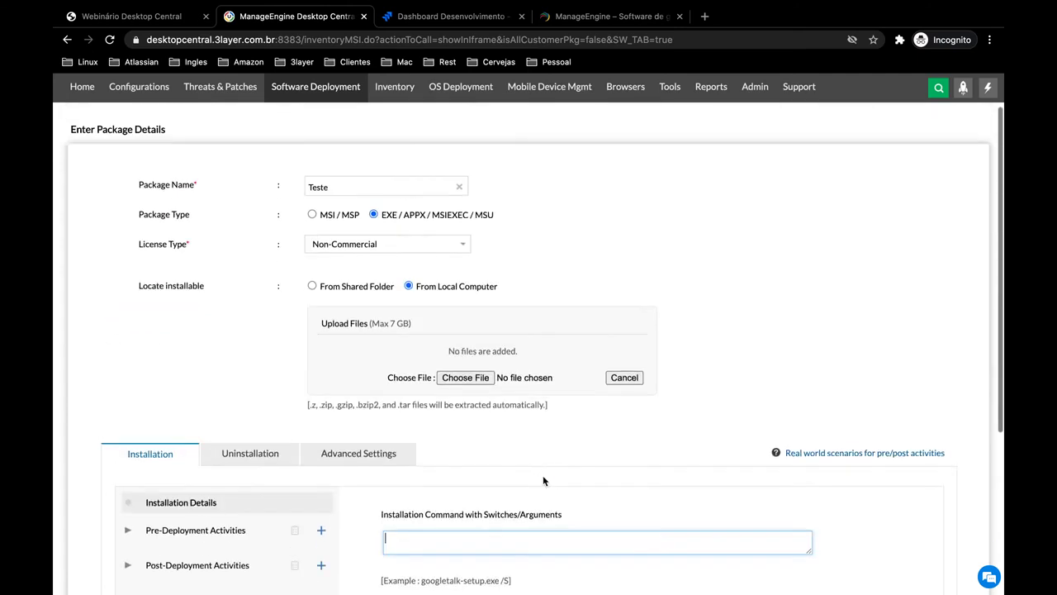
Switch Teste back to MSI / MSP from a shared folder, leaving the MSI and MST file names empty
click(312, 214)
scroll(450, 277, down, 1)
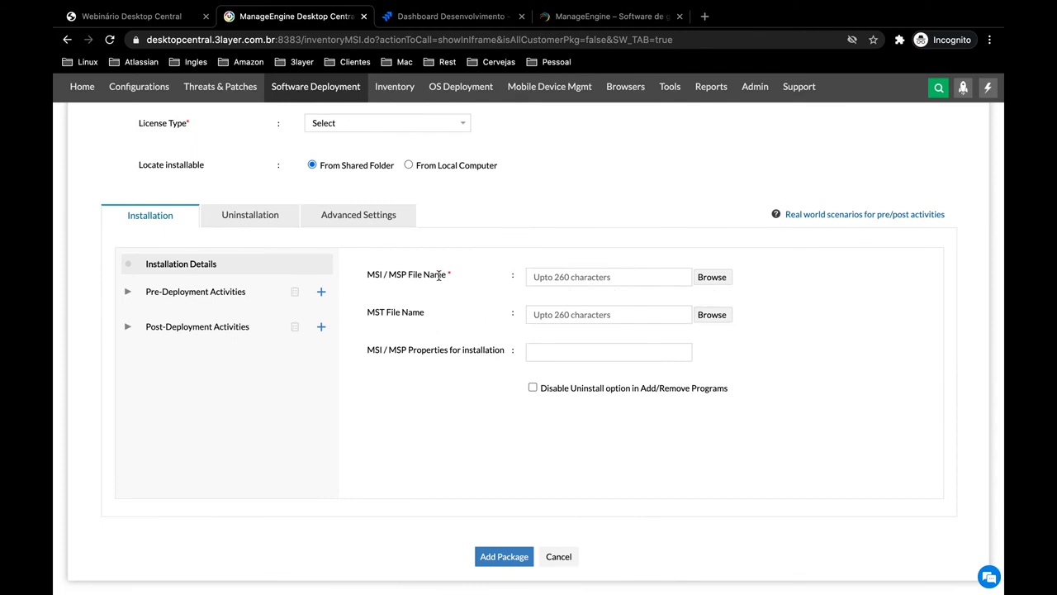
mouse_move(473, 273)
triple_click(369, 311)
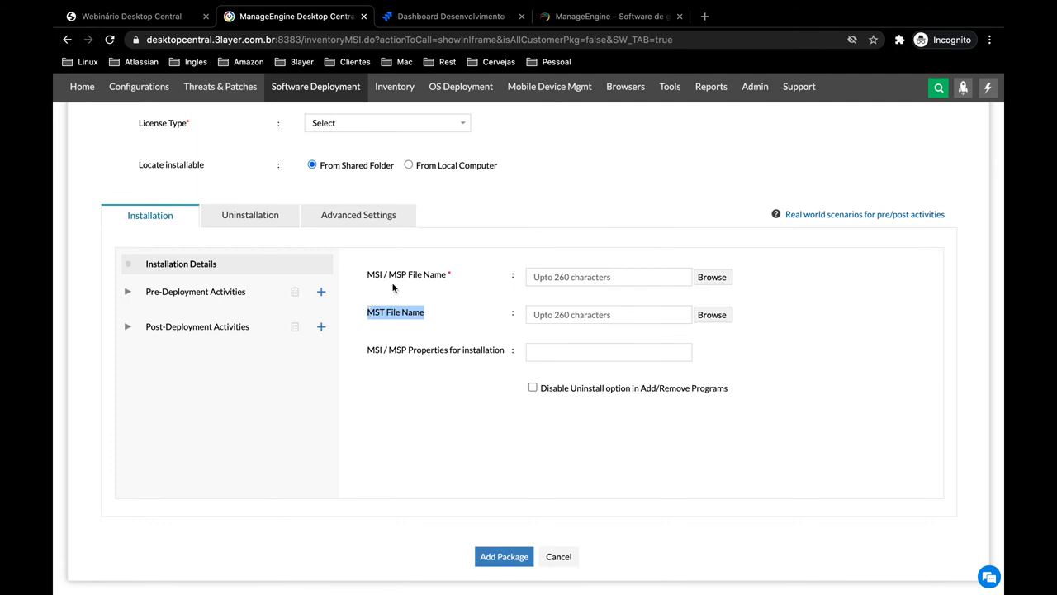
click(578, 278)
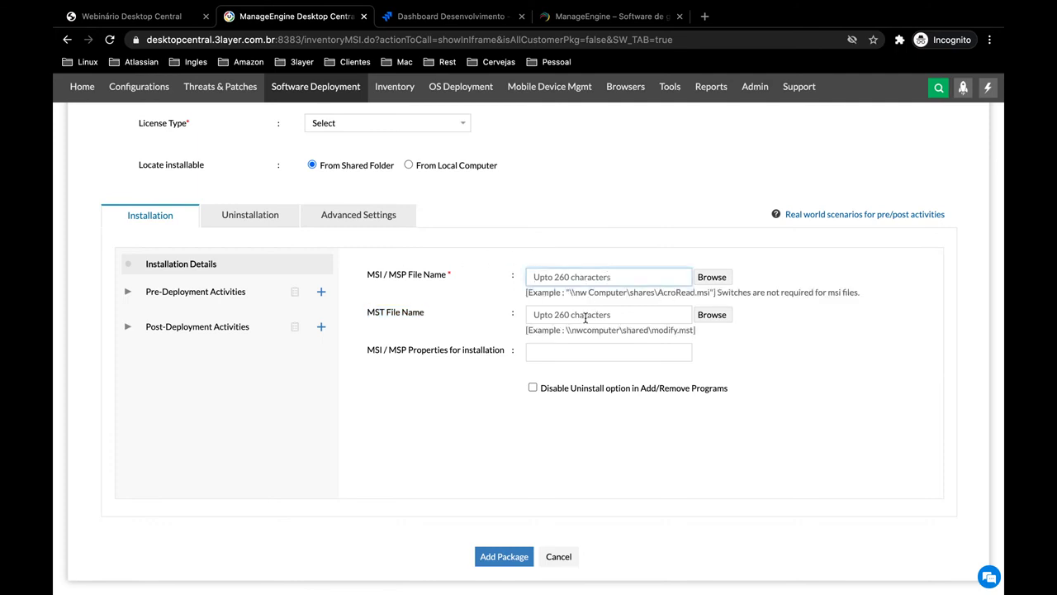
click(548, 313)
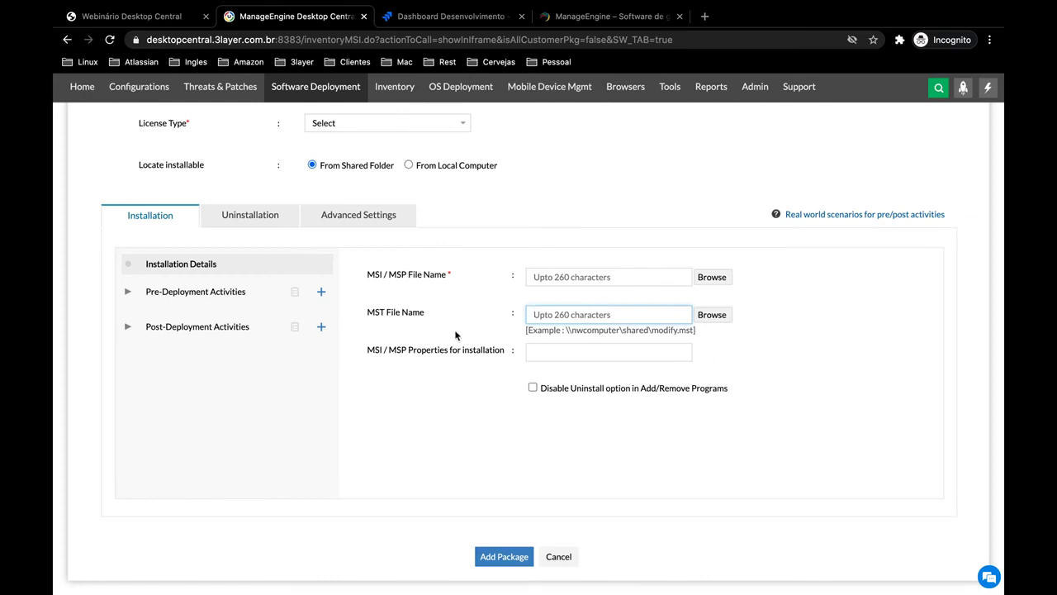
scroll(437, 342, up, 2)
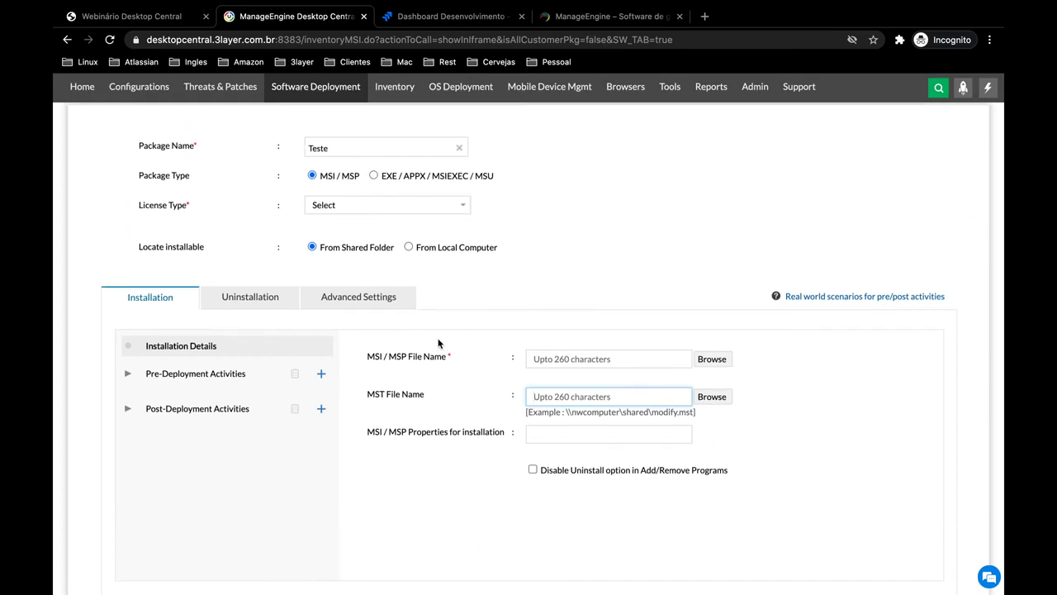
scroll(438, 342, up, 2)
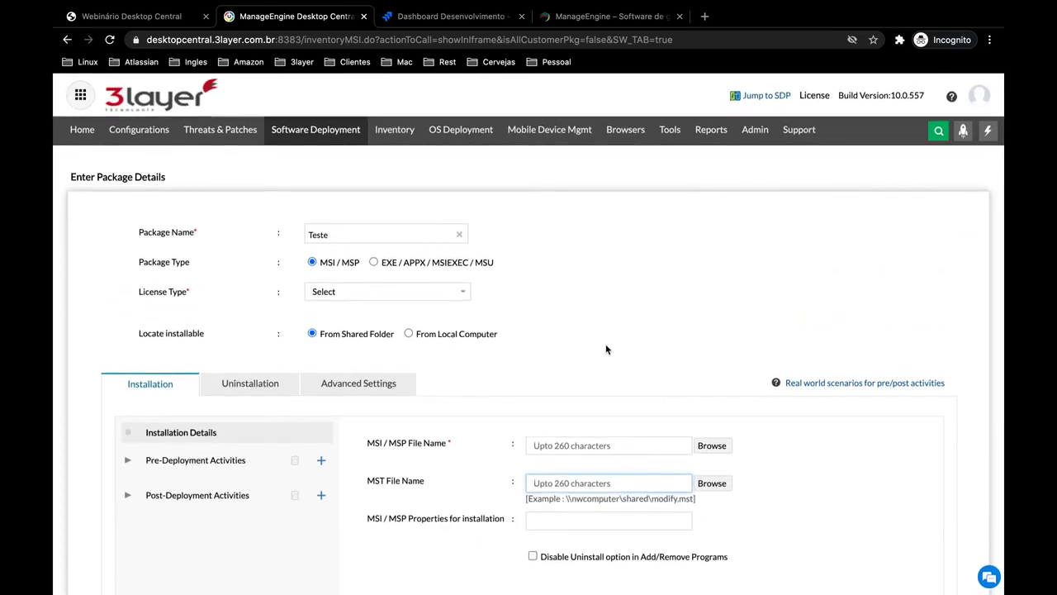
scroll(605, 349, down, 4)
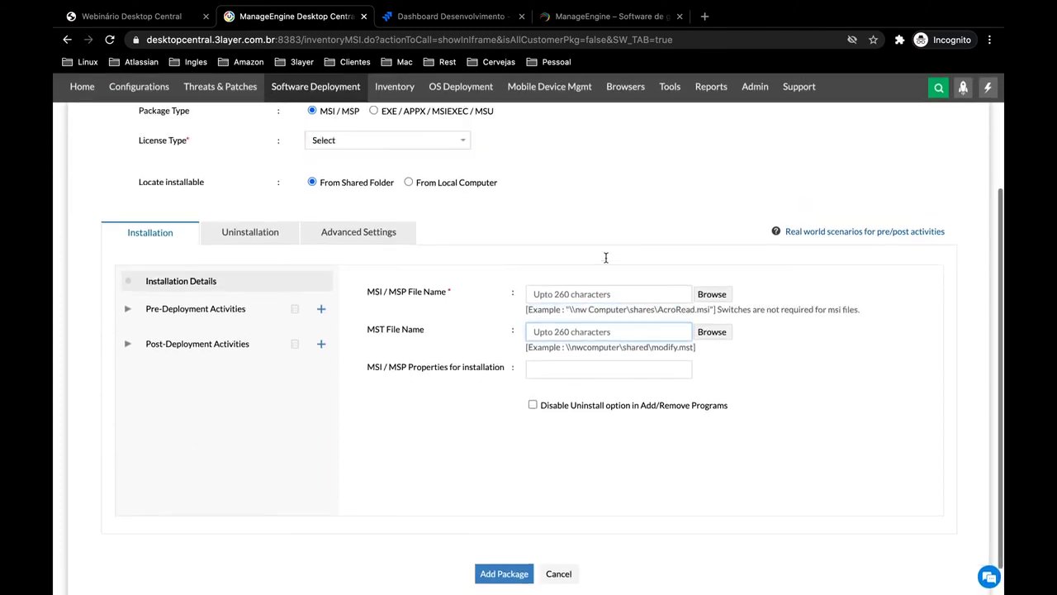
scroll(605, 257, up, 3)
scroll(605, 256, down, 3)
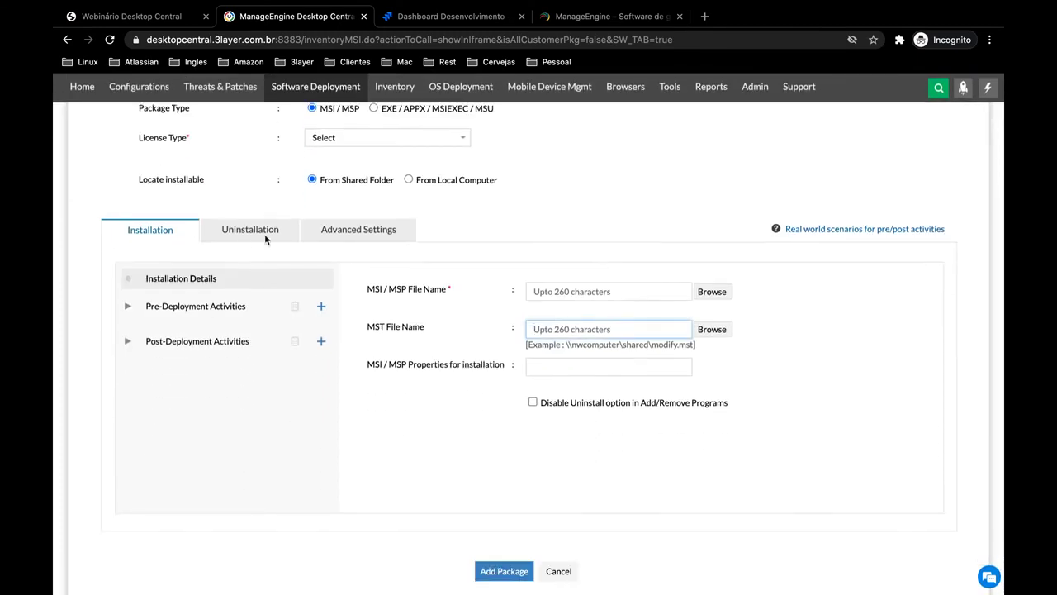
Browse Teste's Uninstallation and Advanced Settings tabs, then go back to the six-package Packages list
click(253, 237)
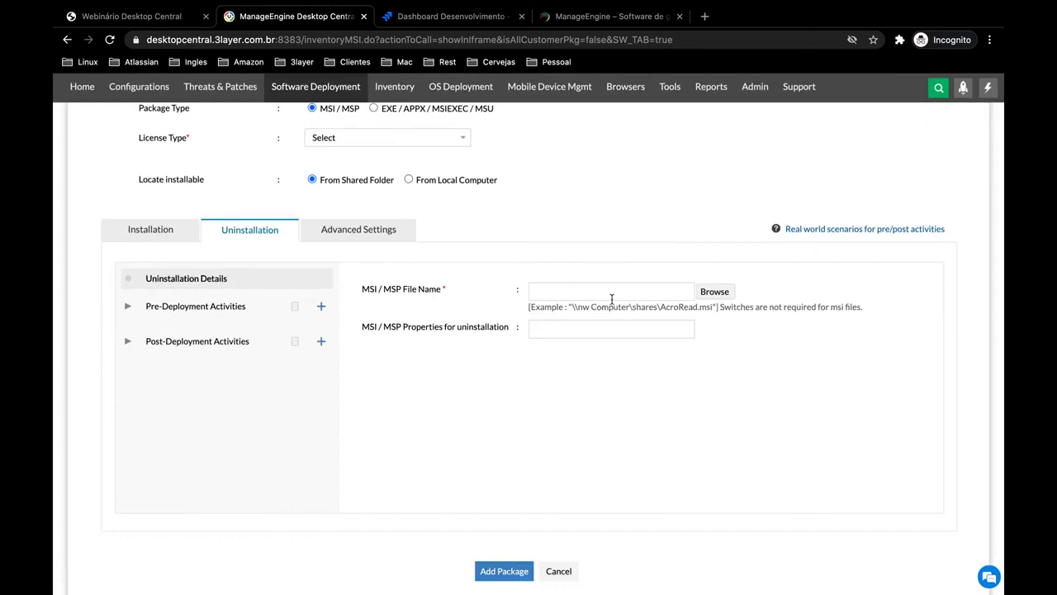
click(368, 227)
scroll(289, 330, down, 3)
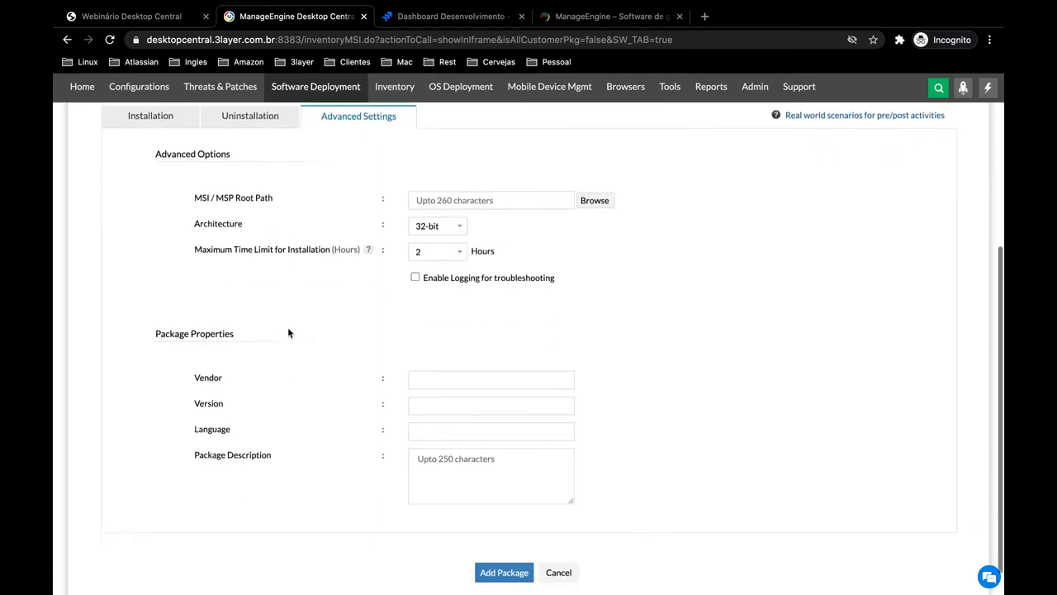
scroll(195, 324, up, 1)
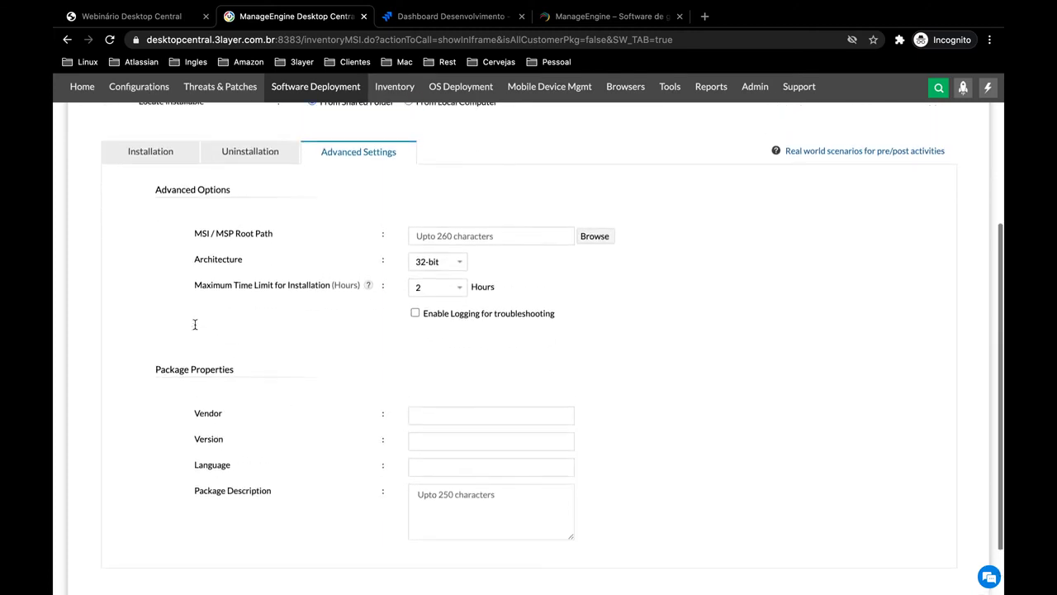
scroll(197, 188, up, 3)
click(181, 278)
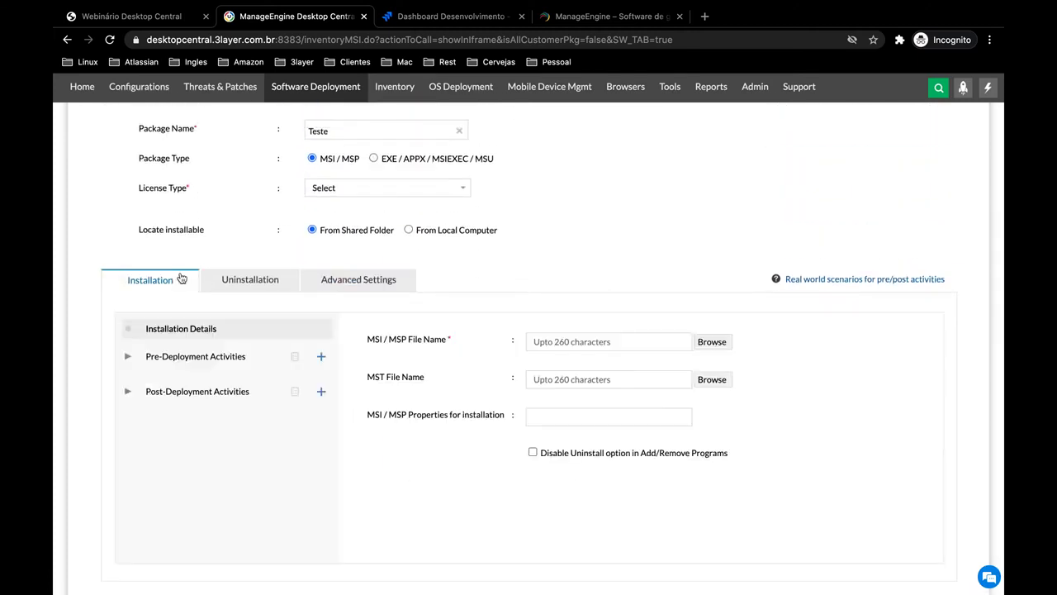
scroll(182, 276, up, 3)
scroll(182, 277, down, 1)
click(293, 140)
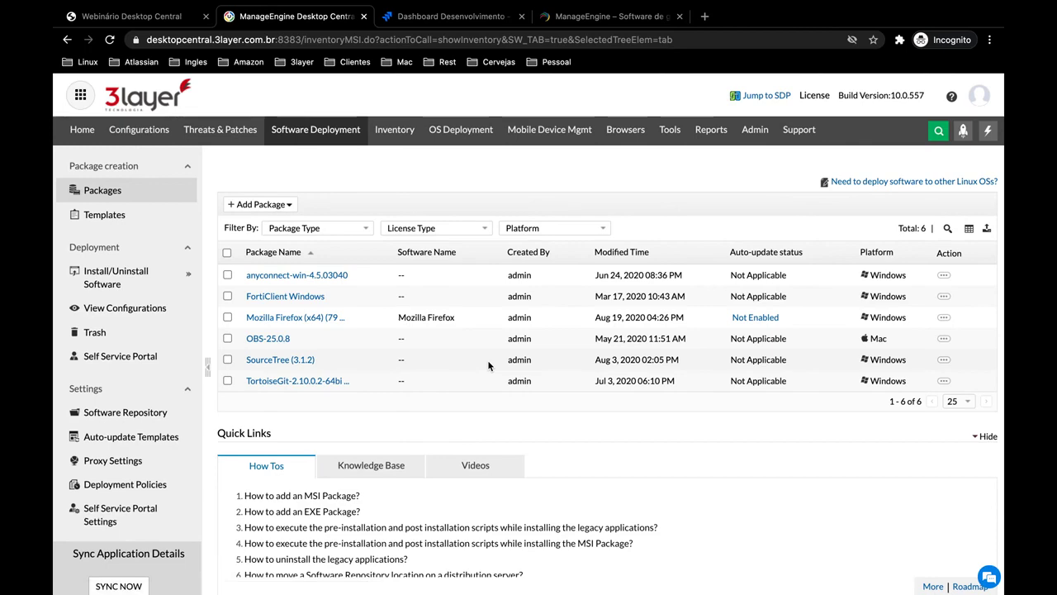
scroll(488, 365, down, 2)
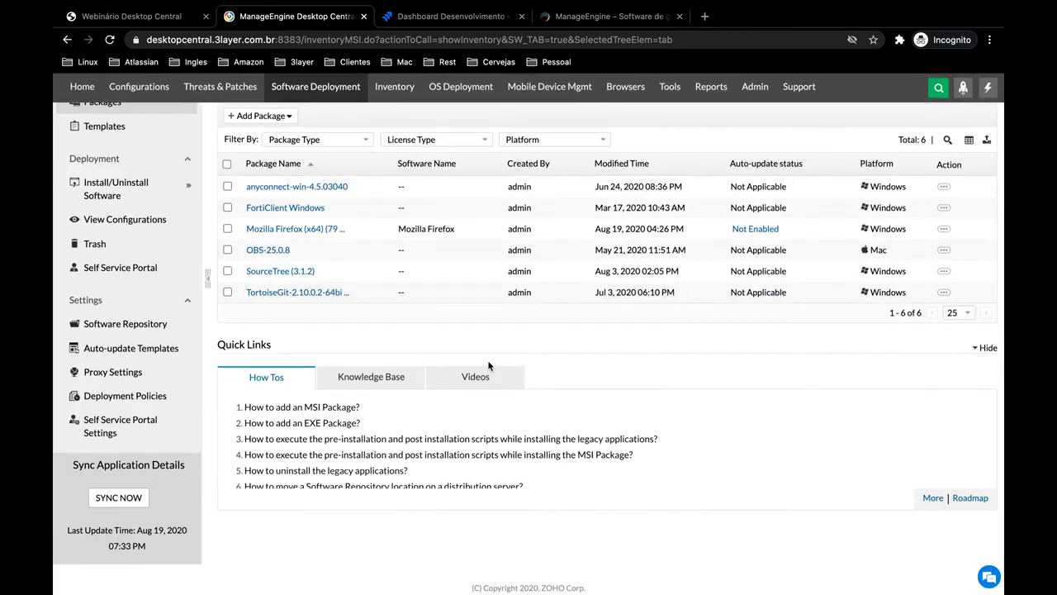
scroll(491, 362, up, 2)
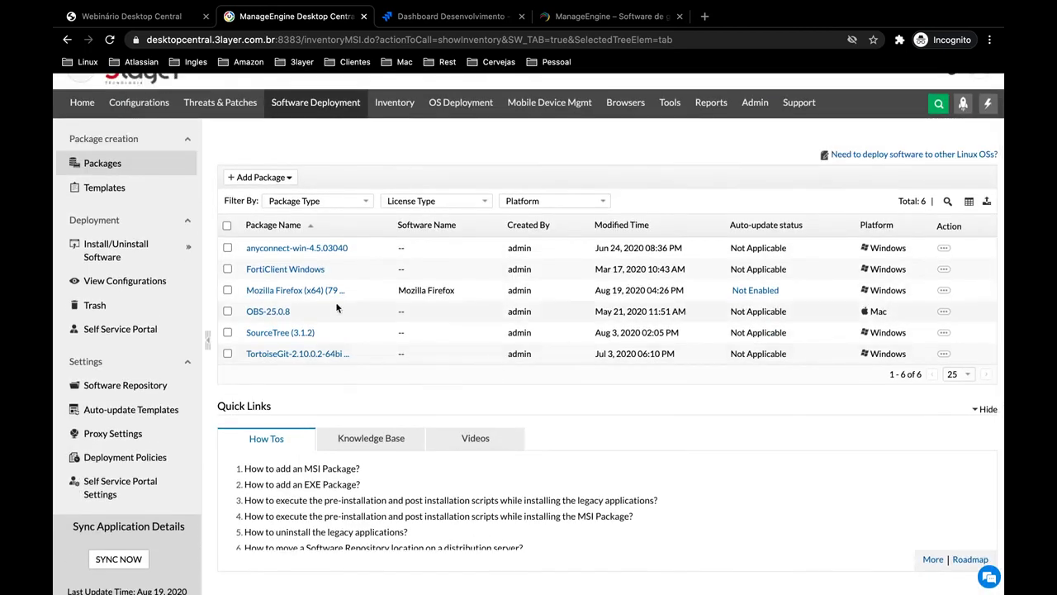
click(245, 178)
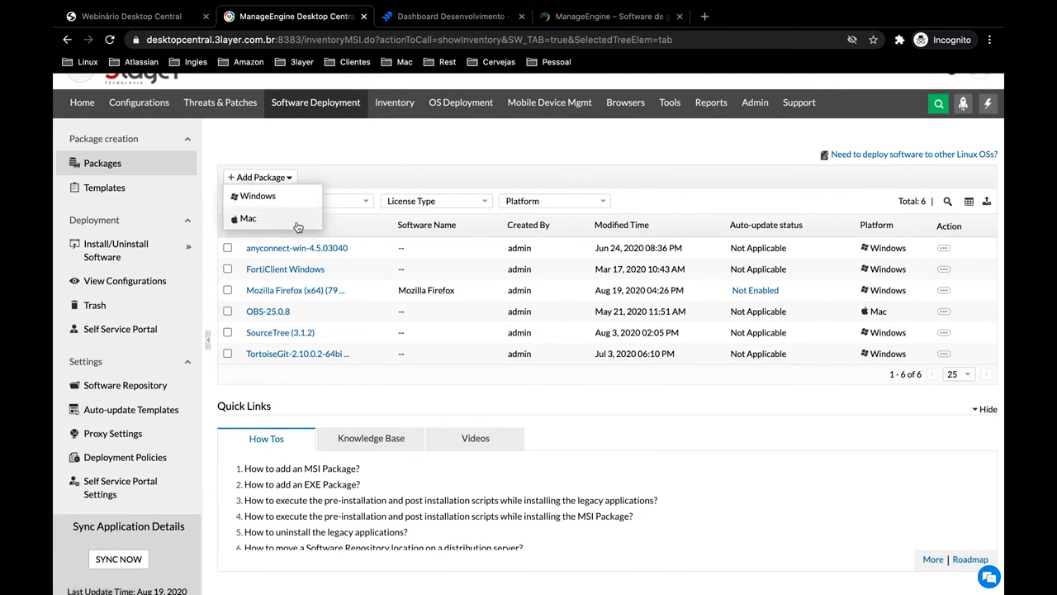
click(473, 332)
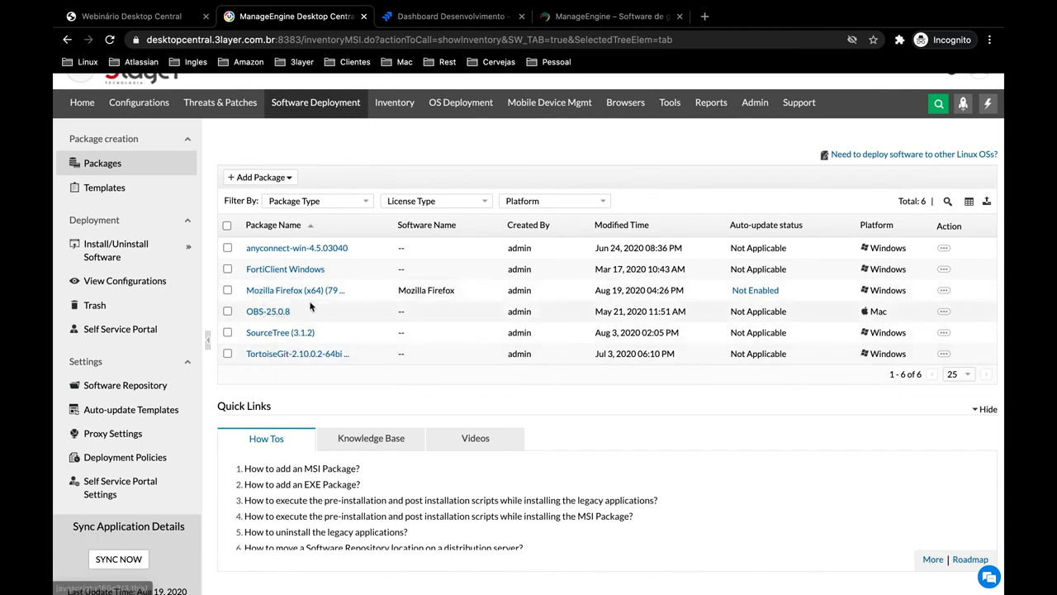
Open the FortiClient Windows package and view its Associated Configurations and Groups tabs
click(307, 275)
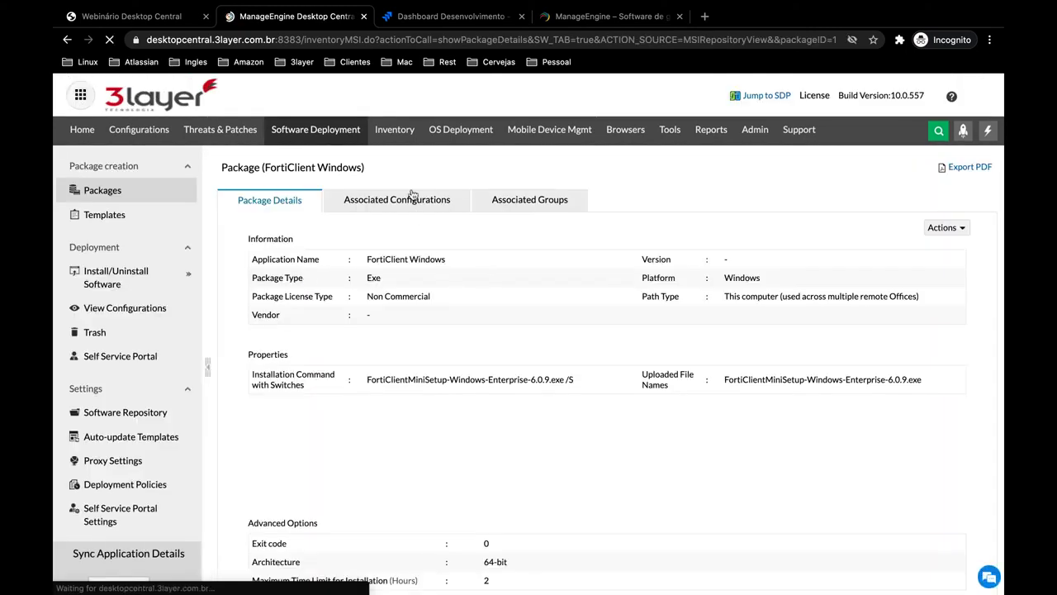
click(413, 199)
click(526, 199)
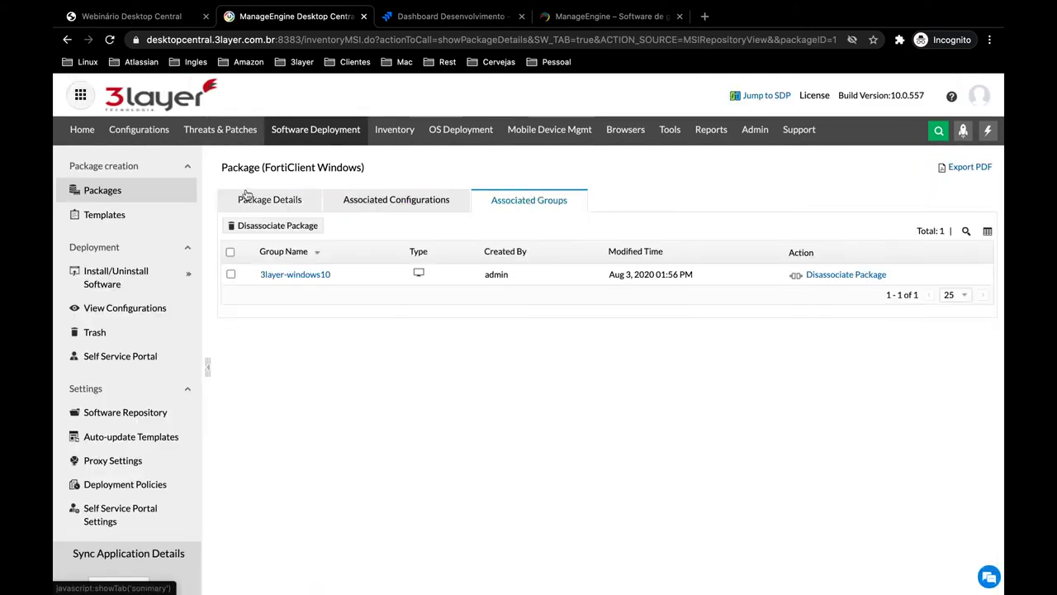
click(246, 199)
Tick FortiClient Windows in the Packages list, then switch to the Windows VM
click(147, 202)
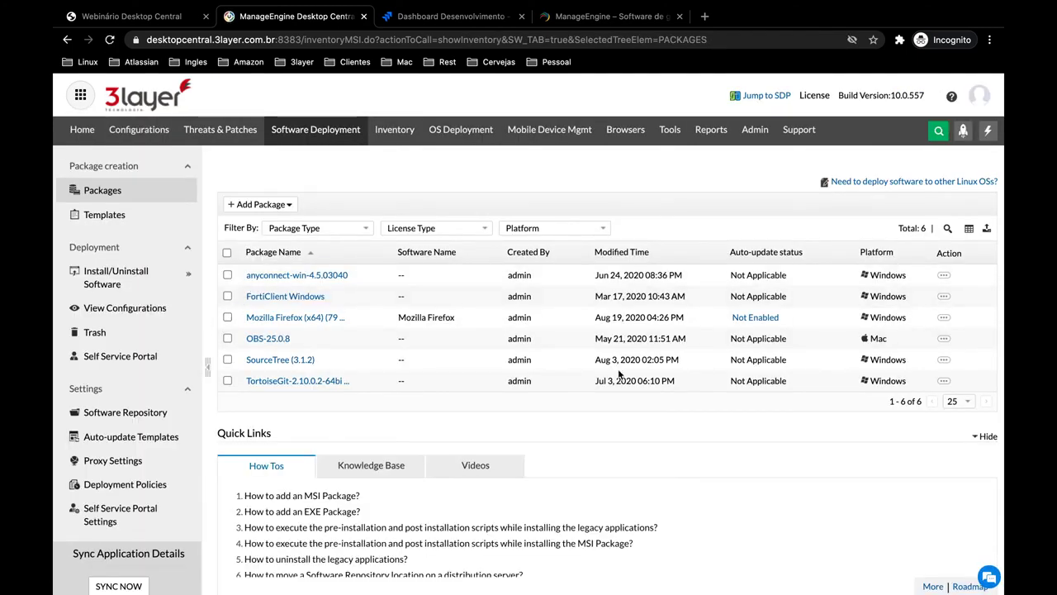
click(227, 296)
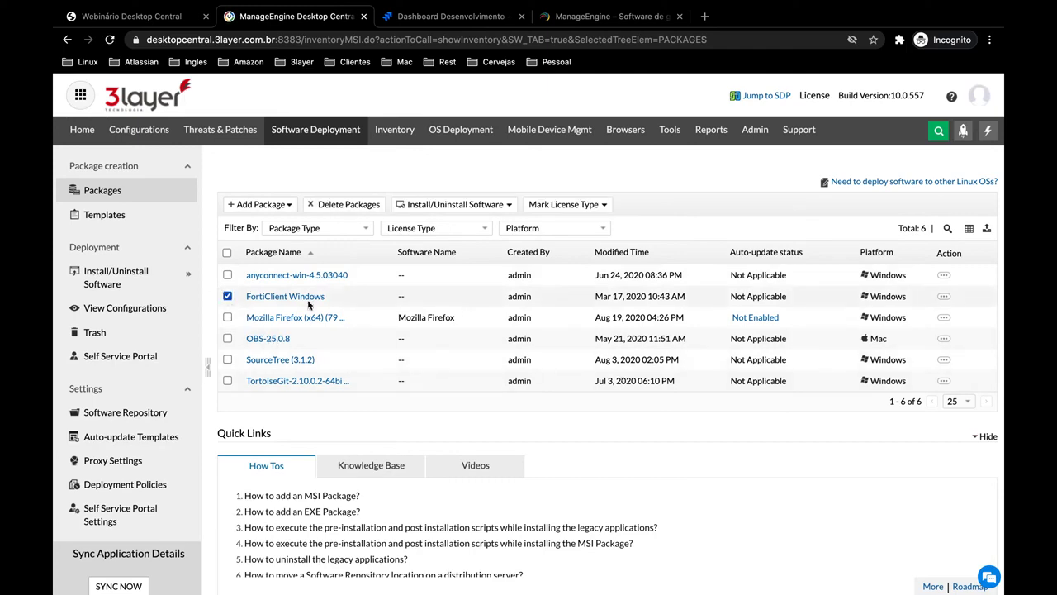
key(ctrl+Right)
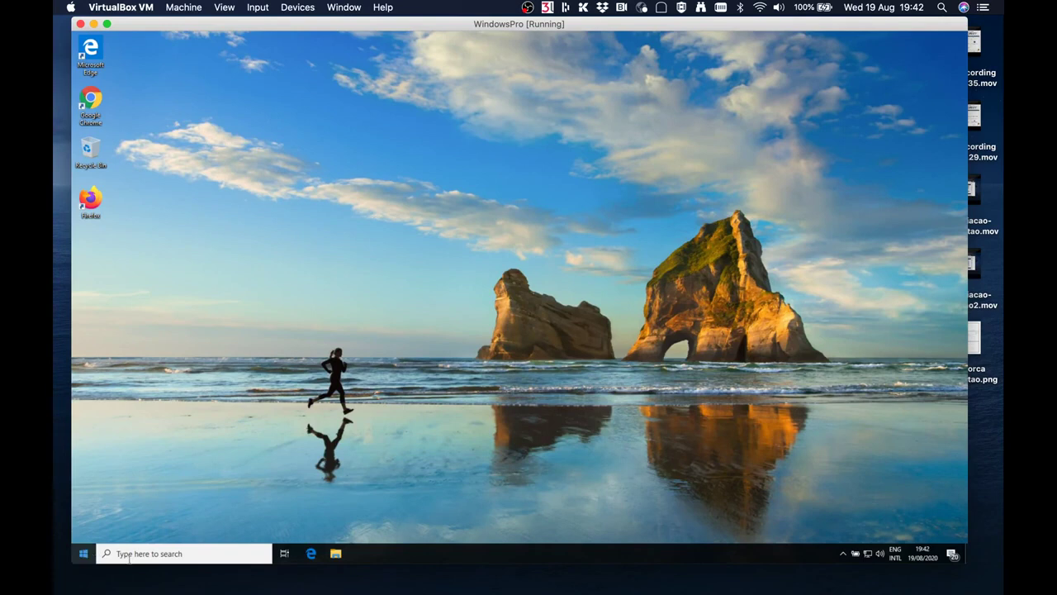
Search the Windows VM for 'for', find only web suggestions, then return to the ManageEngine page
click(200, 552)
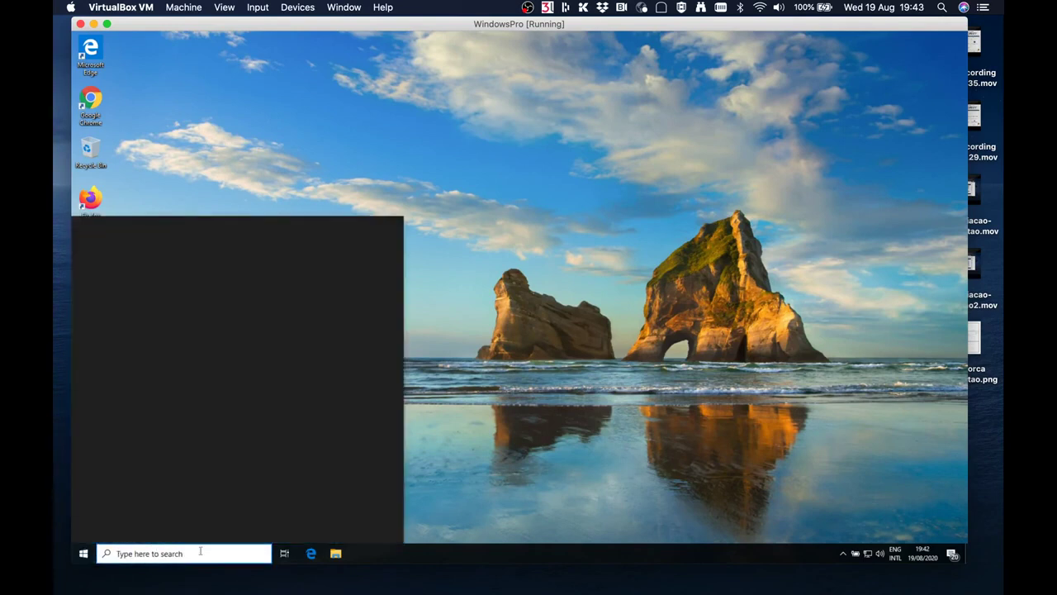
text(fo)
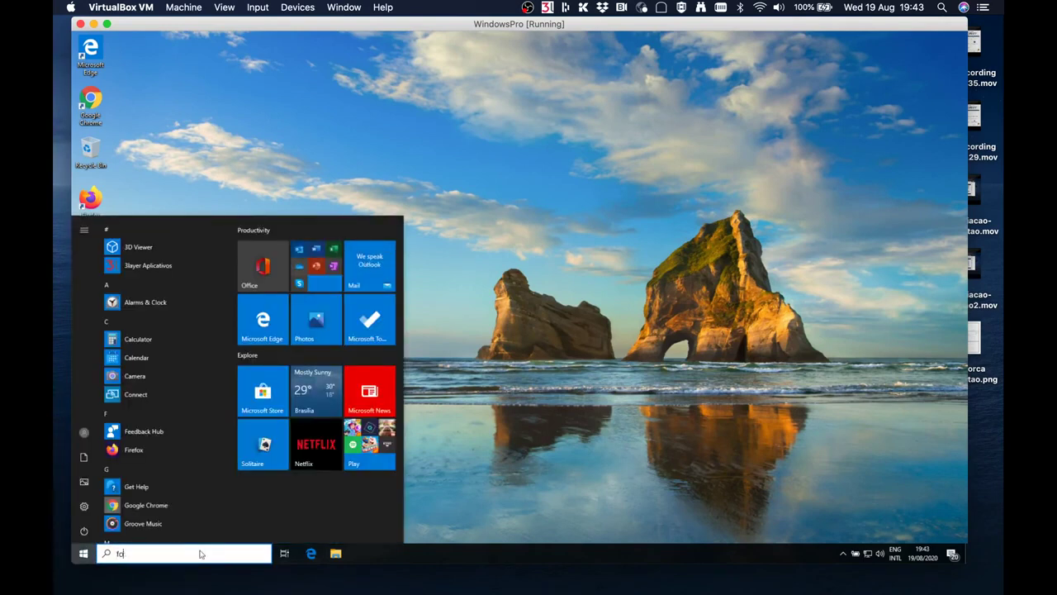
text(r)
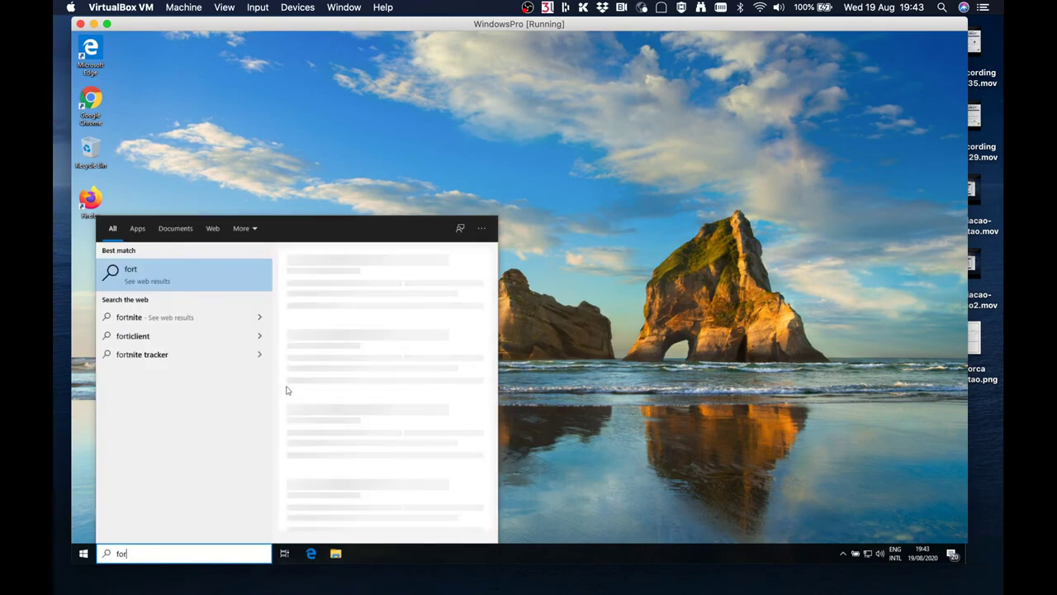
key(BackSpace)
key(BackSpace)
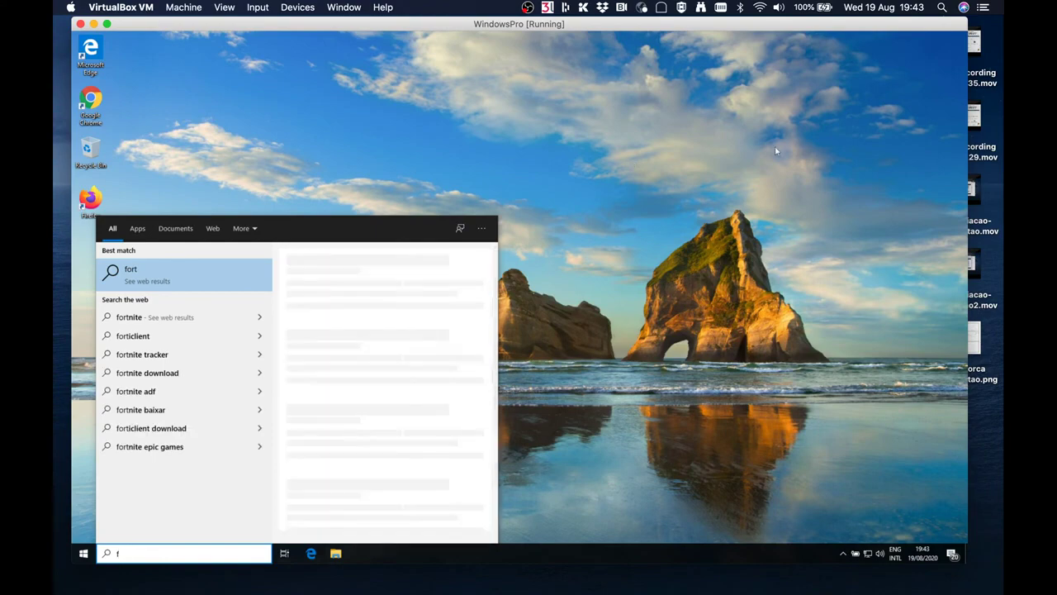
key(Escape)
key(ctrl+Left)
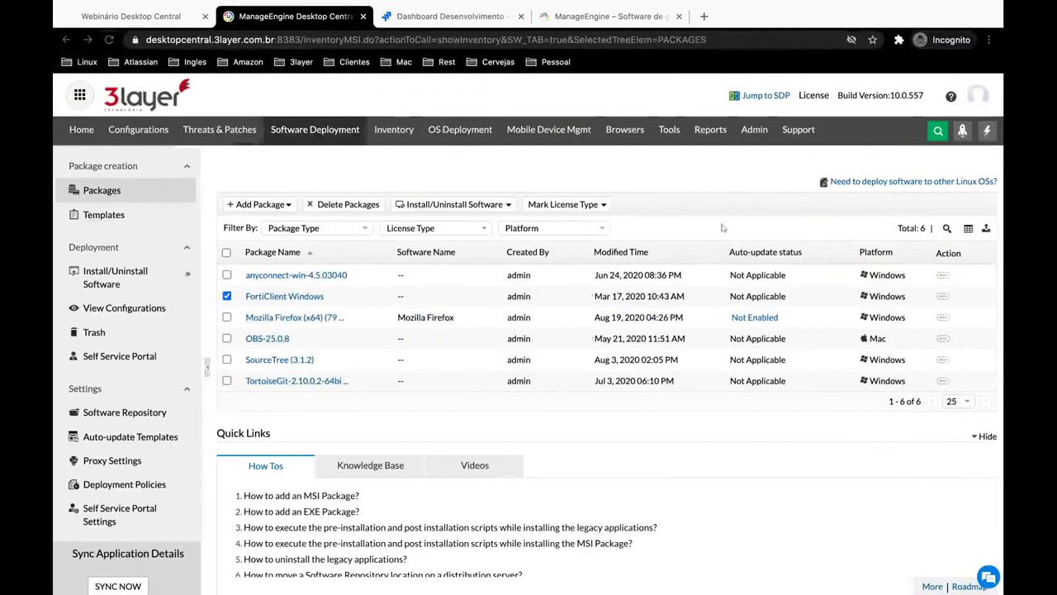
Glance at a new Windows package form, then show the action menu for the FortiClient Windows package
click(282, 208)
click(279, 224)
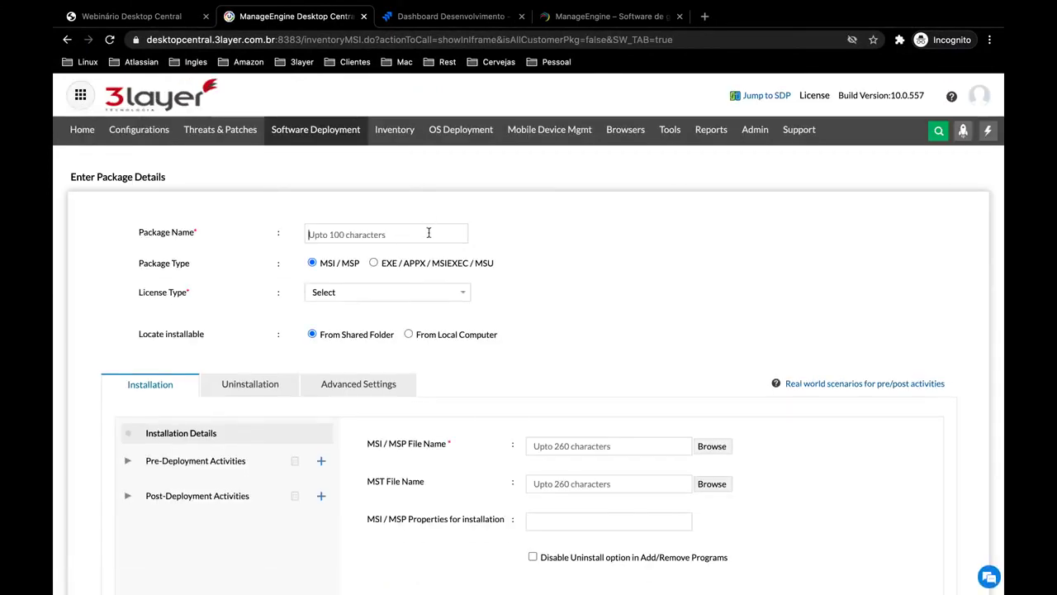
scroll(461, 354, down, 2)
scroll(461, 355, left, 5)
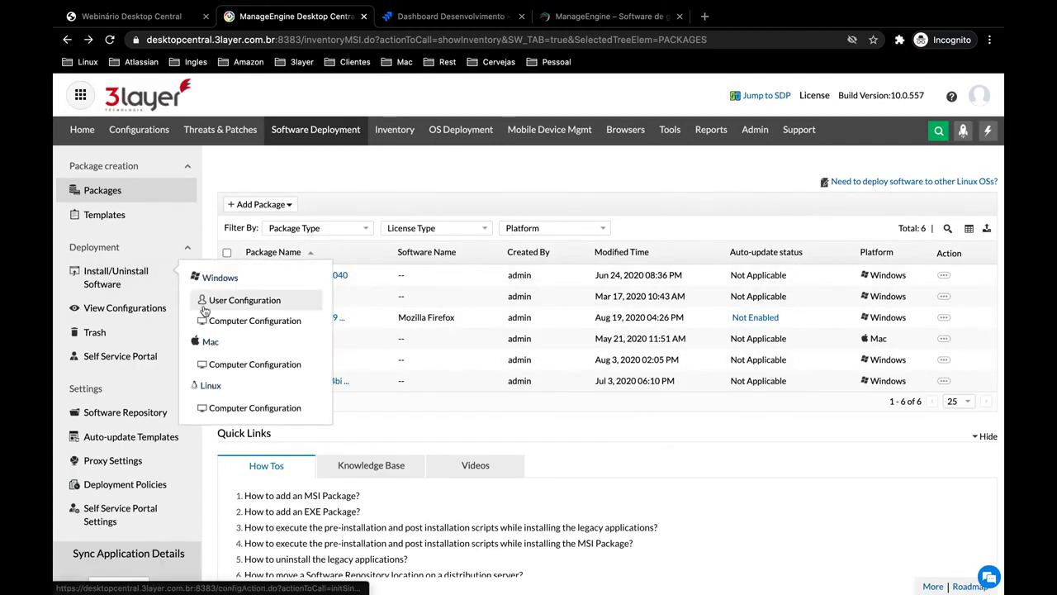
click(227, 295)
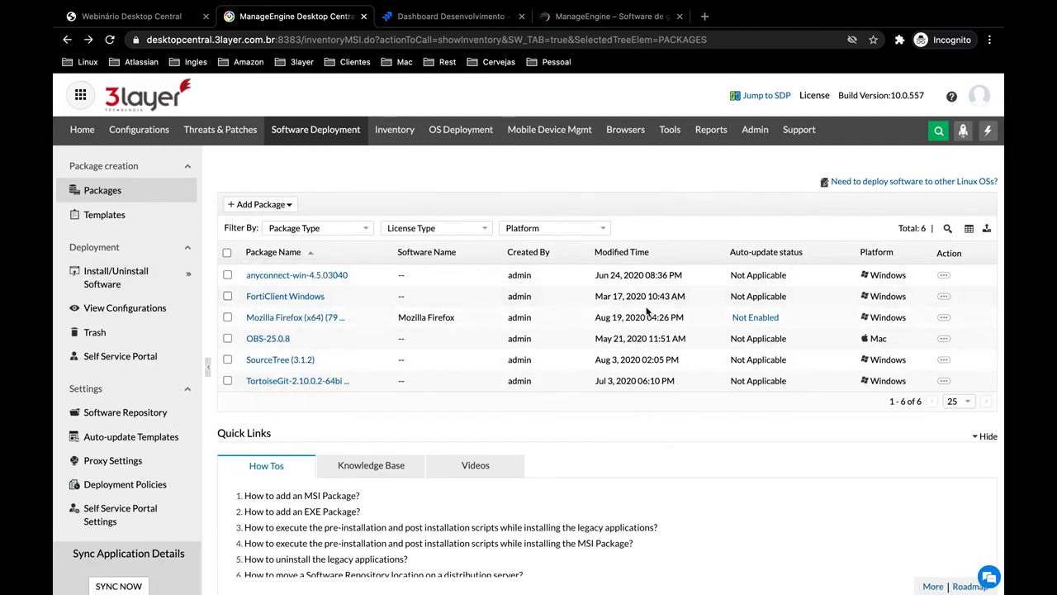
click(943, 297)
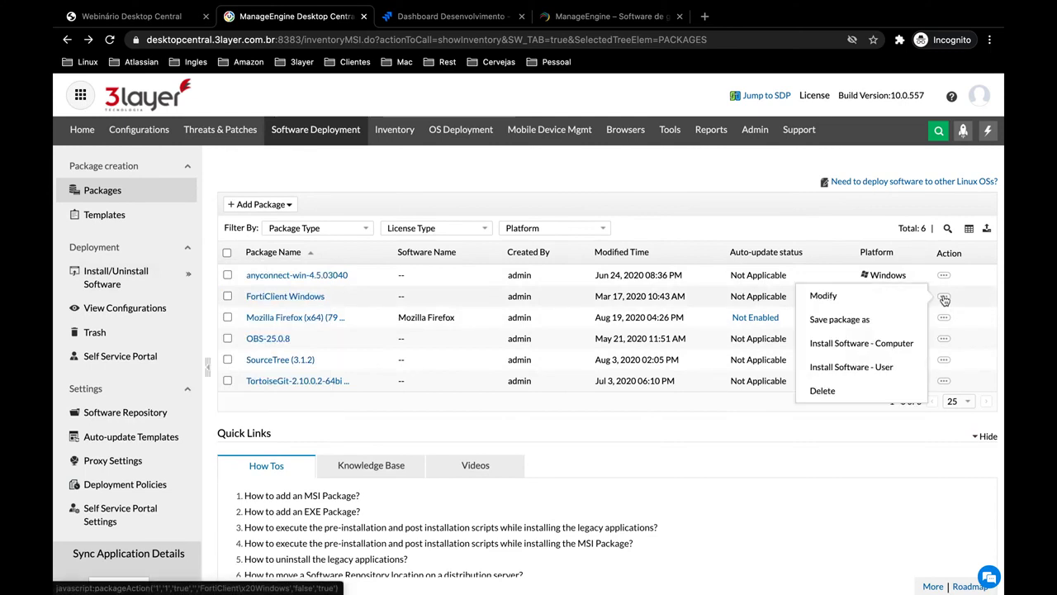
Start a computer install configuration for FortiClient and name it FortClient_teste
click(891, 347)
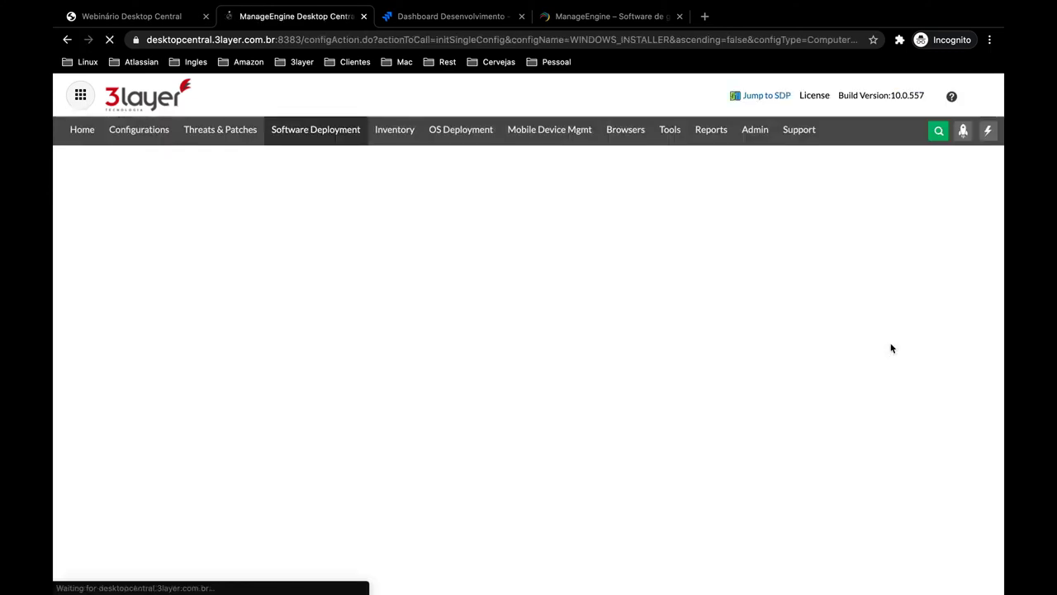
scroll(509, 257, down, 2)
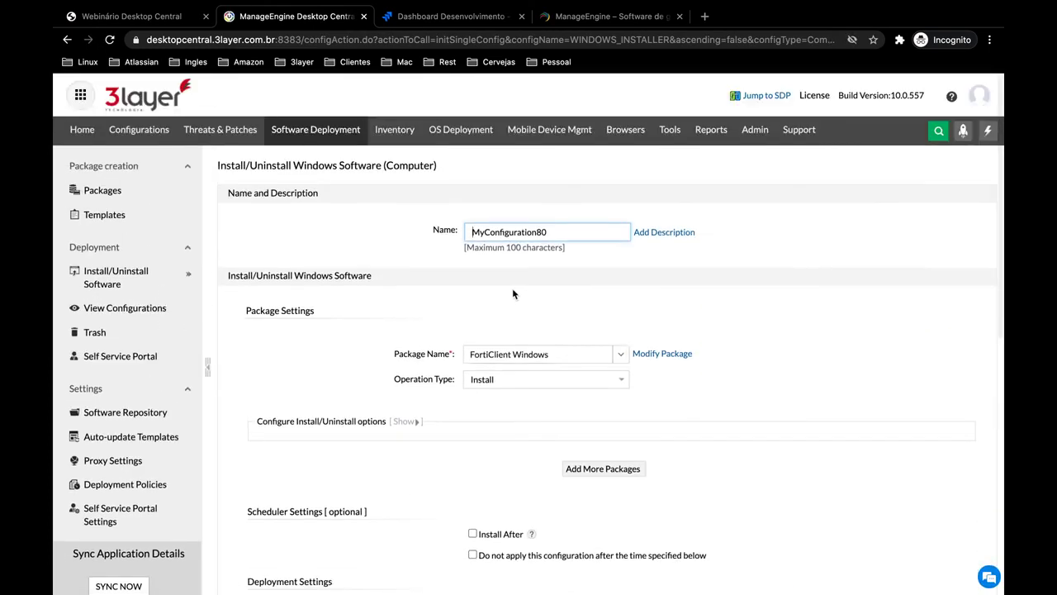
scroll(520, 304, down, 2)
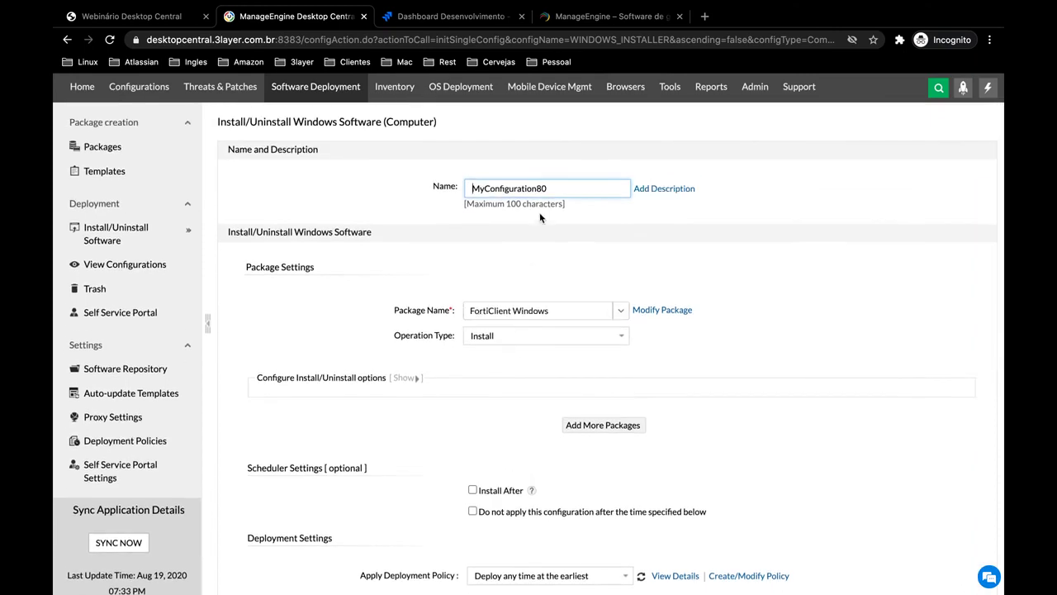
double_click(550, 188)
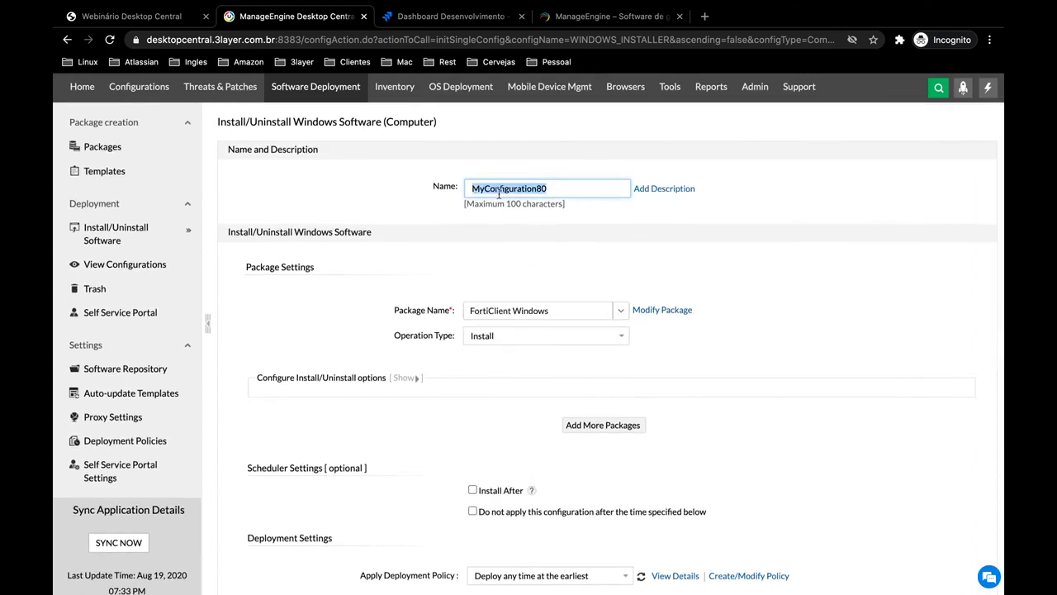
click(578, 280)
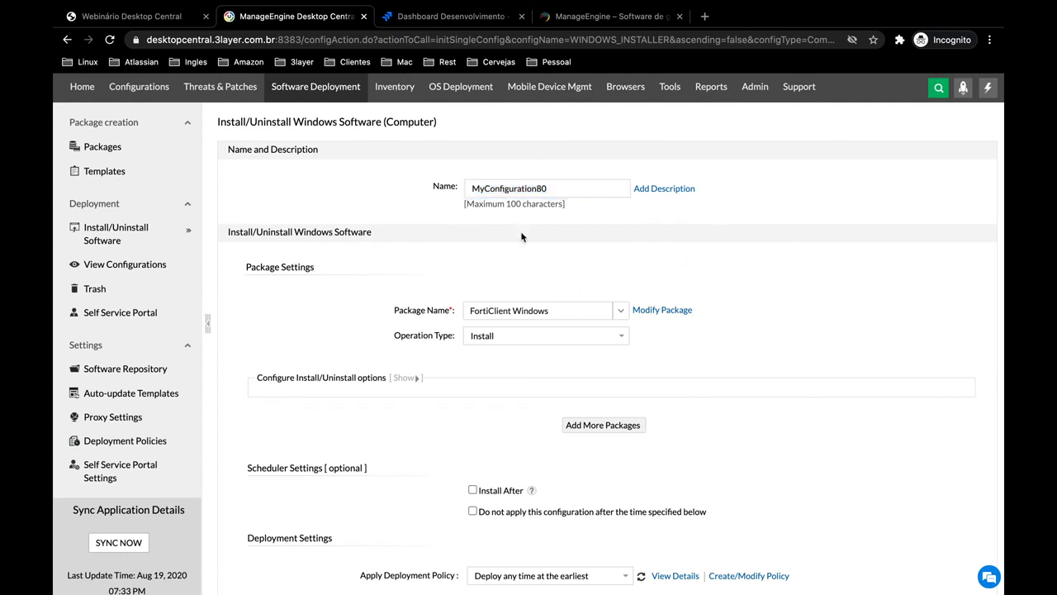
double_click(512, 180)
double_click(568, 192)
text(Fot)
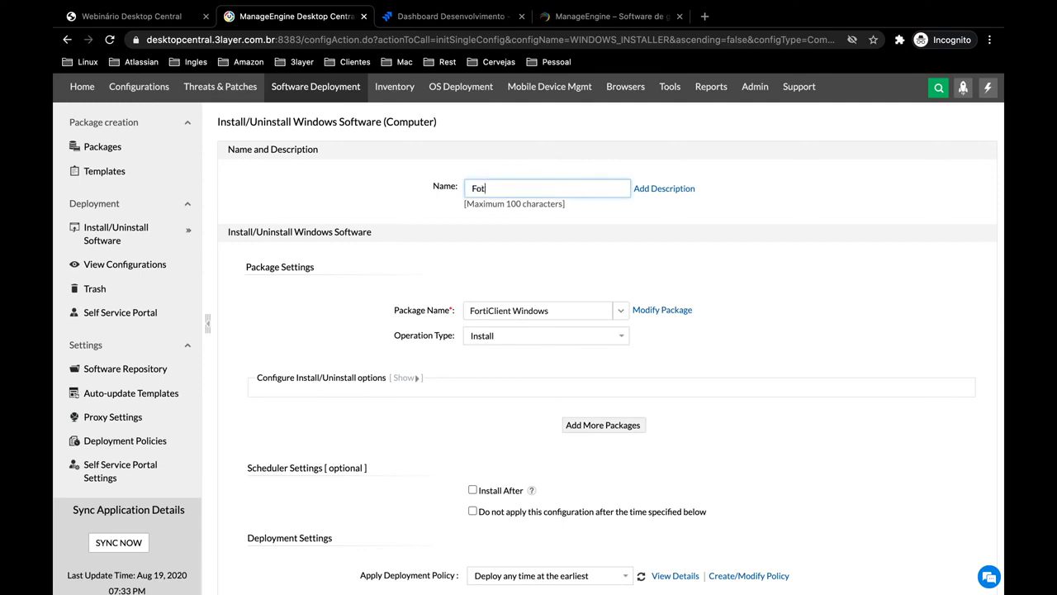
text(rtClient_tetse)
key(BackSpace)
key(BackSpace)
key(BackSpace)
text(ste)
Target computer 3LAYER-TESTE in the 3IAYER domain and deploy the configuration immediately
scroll(531, 354, down, 2)
scroll(531, 353, down, 2)
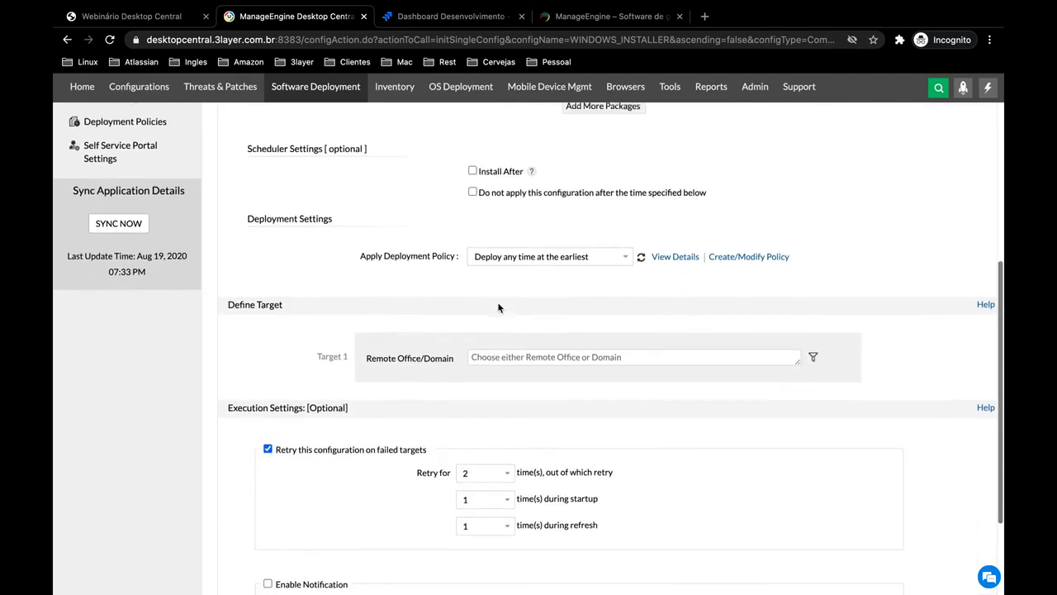
click(531, 344)
click(524, 415)
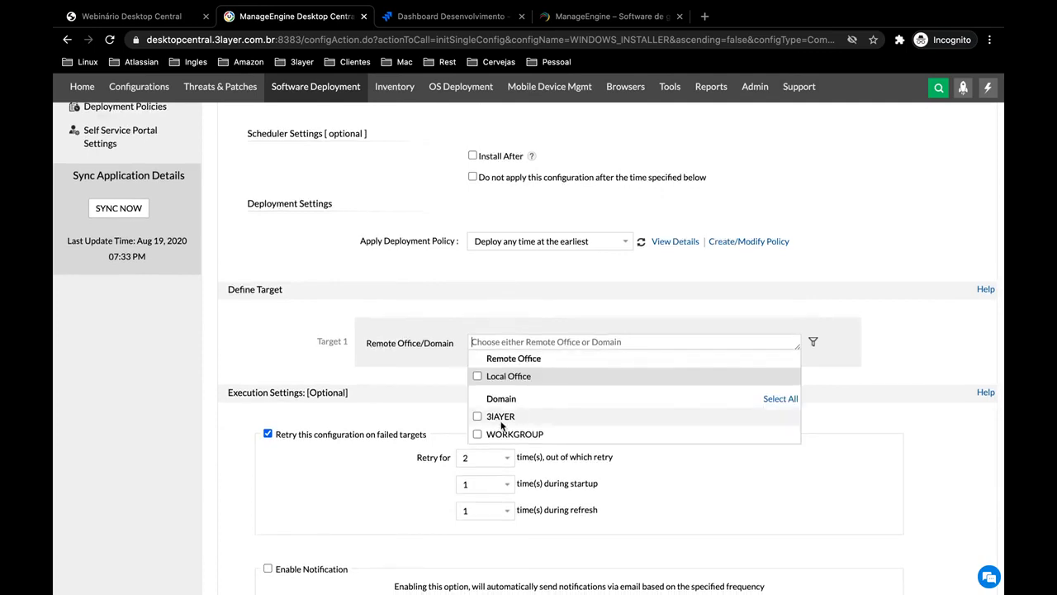
click(738, 305)
click(814, 341)
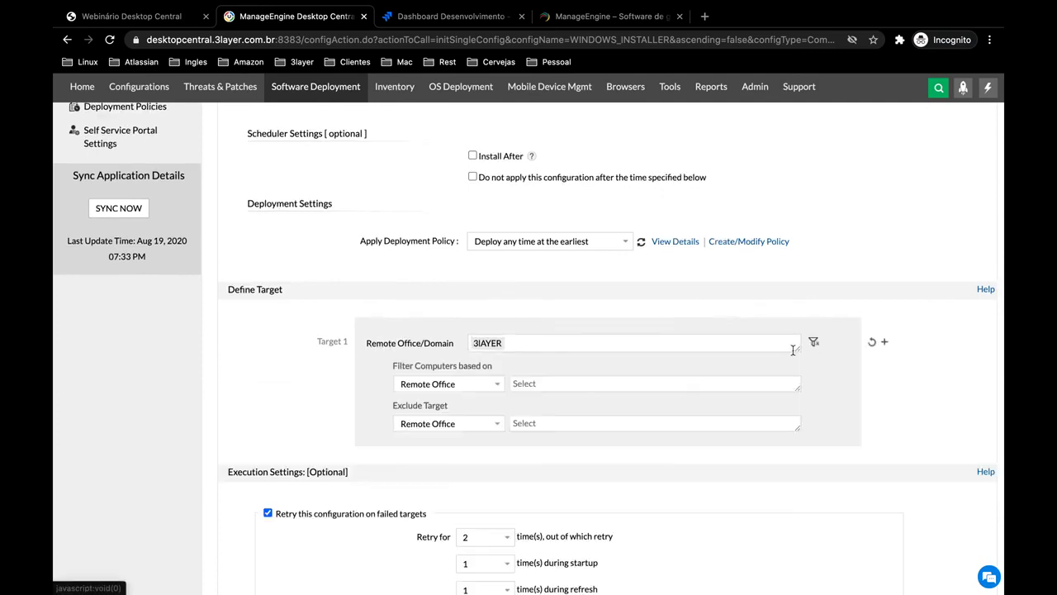
click(471, 384)
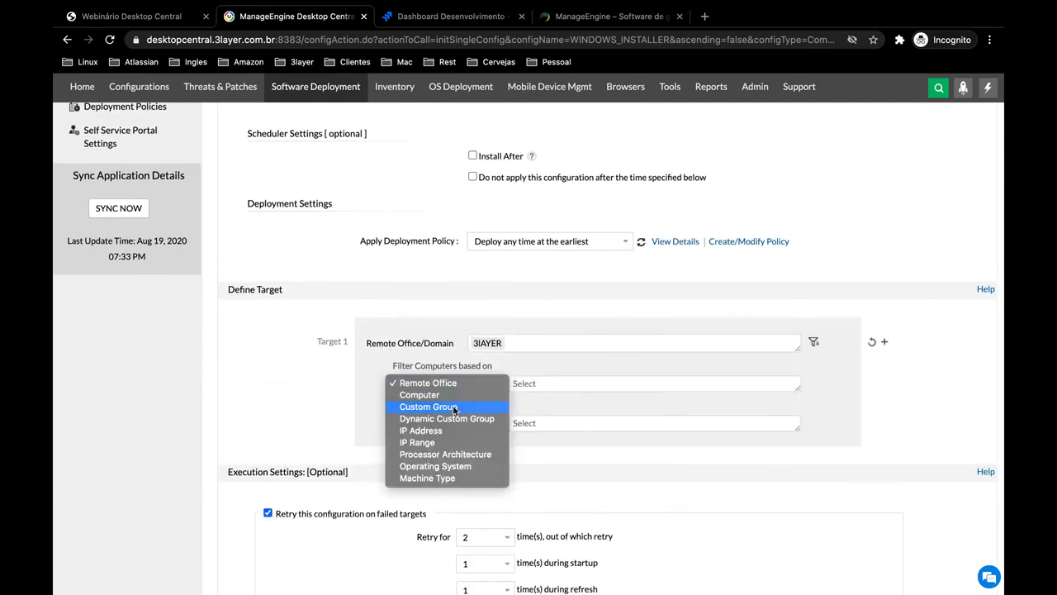
click(452, 398)
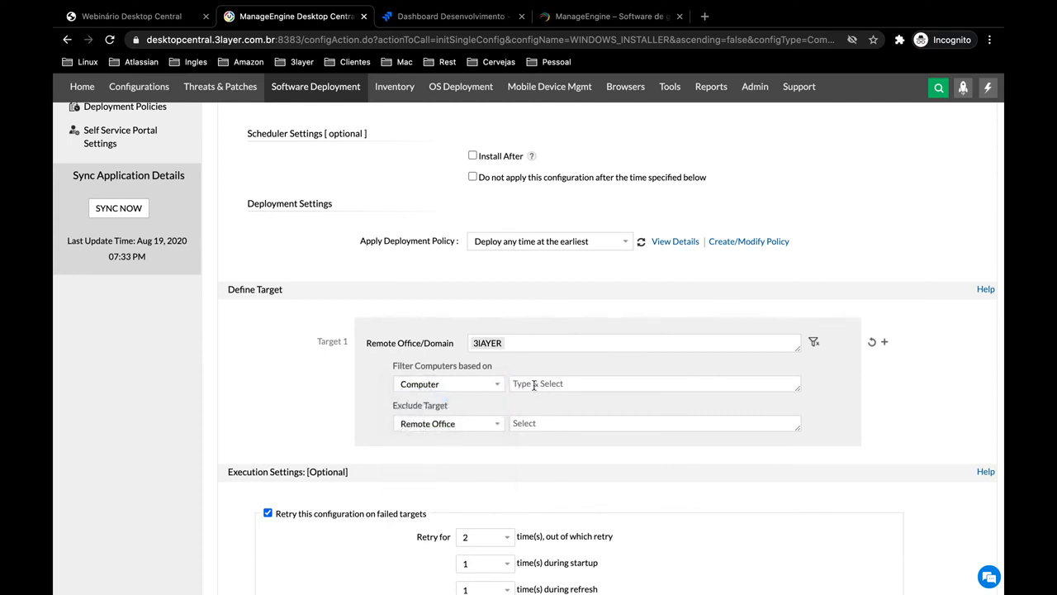
text(3la)
click(557, 420)
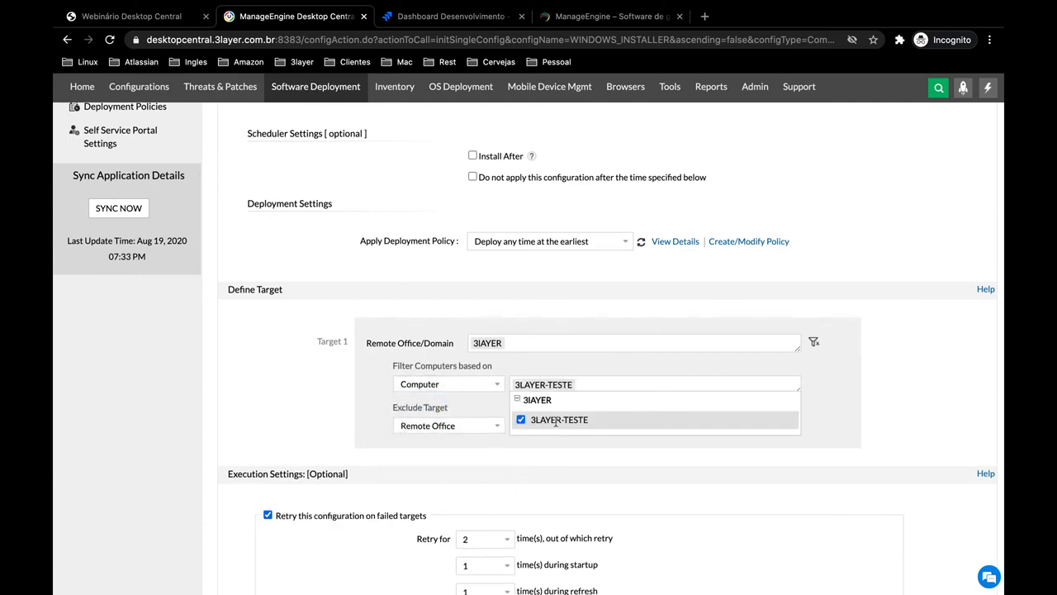
click(743, 448)
scroll(743, 449, down, 5)
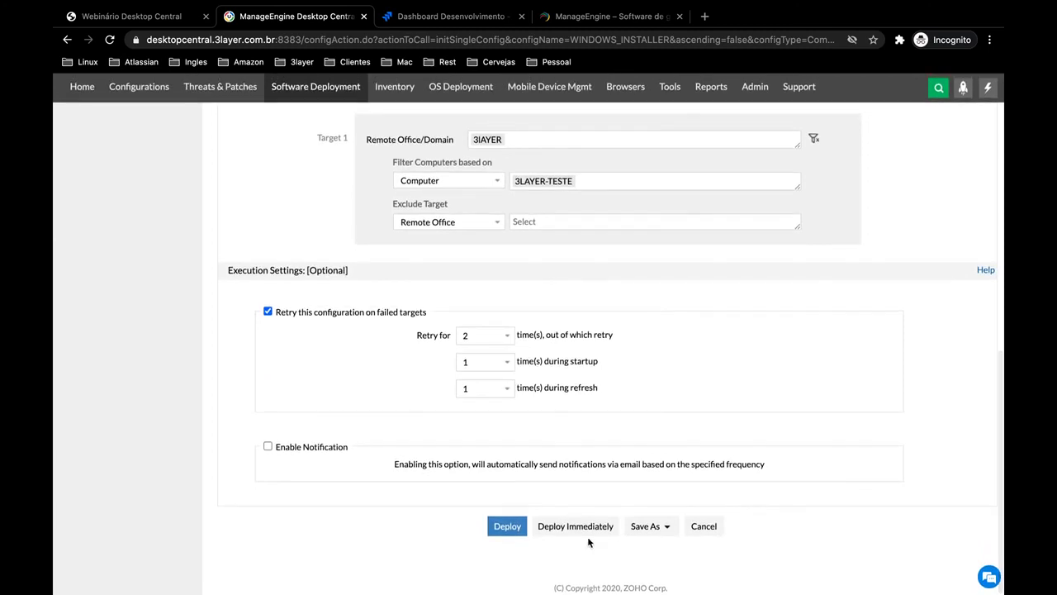
click(557, 526)
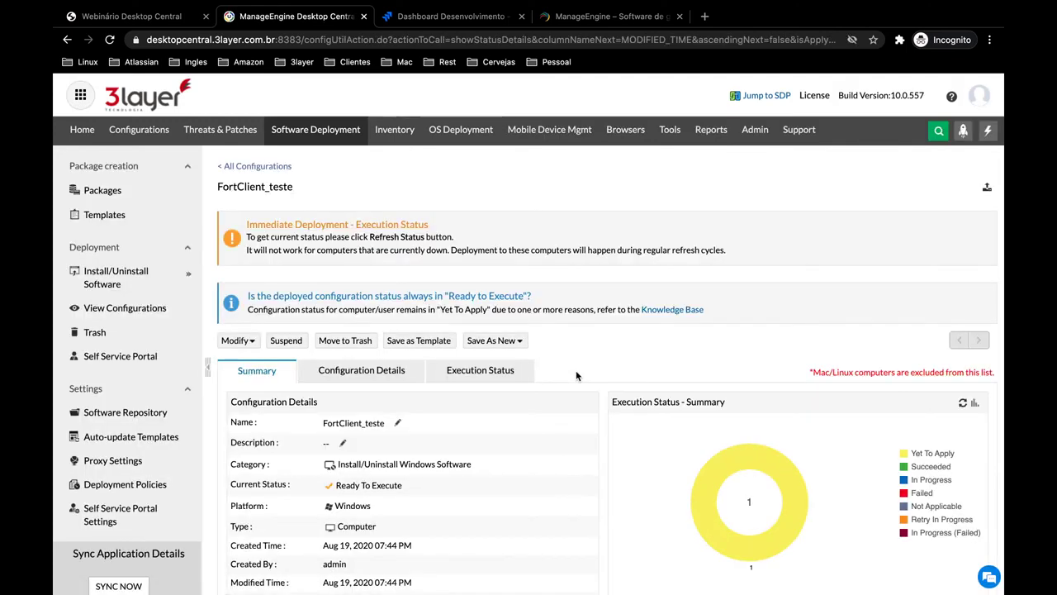
Check FortClient_teste's execution status (3layer-teste Yet To Apply), then refresh the summary chart
click(459, 378)
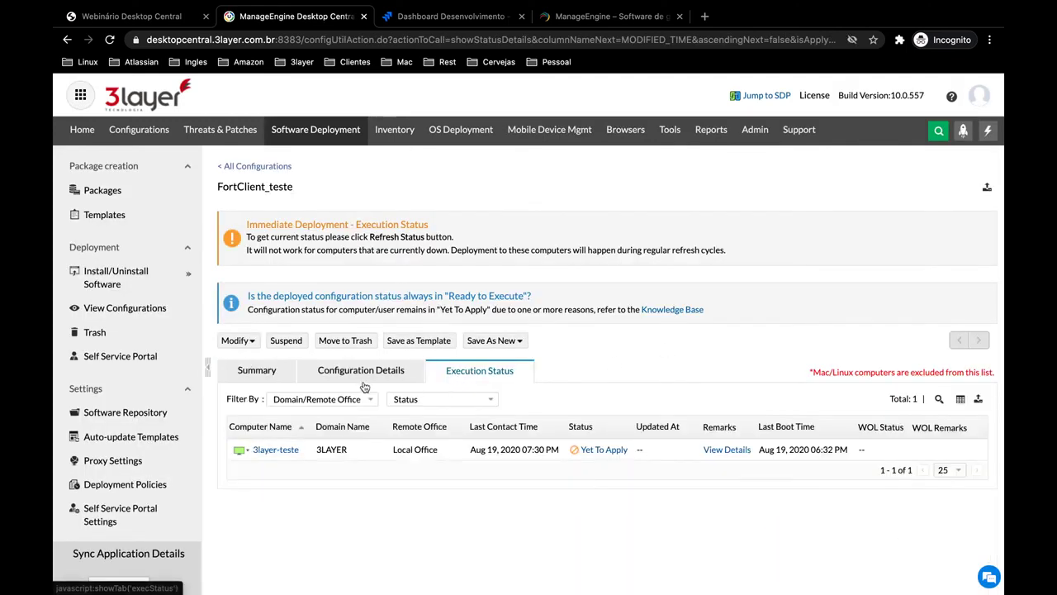
click(276, 377)
click(474, 371)
click(271, 374)
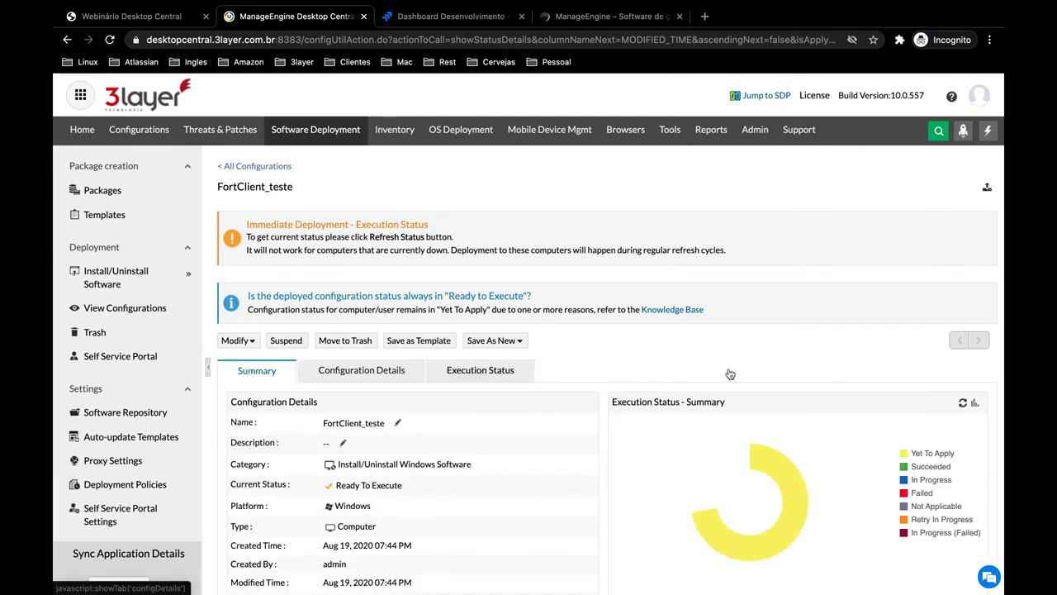
click(962, 402)
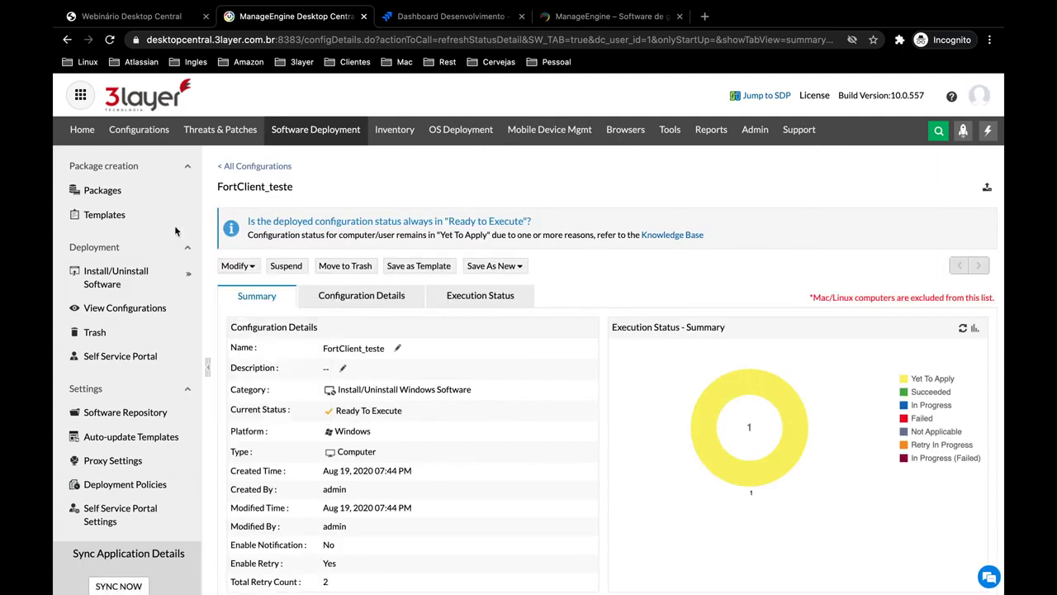
mouse_move(173, 283)
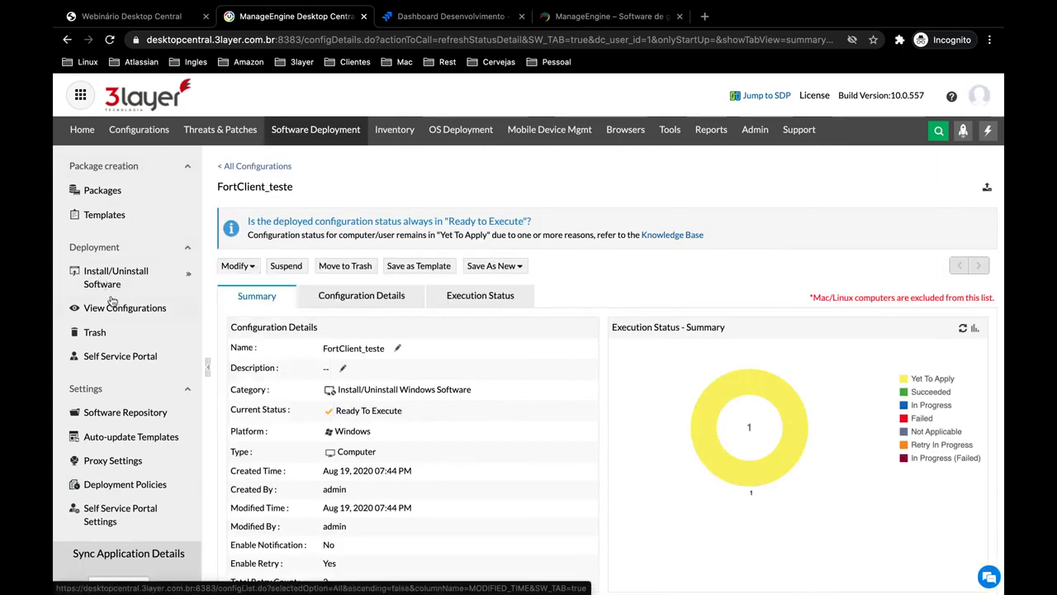
mouse_move(78, 289)
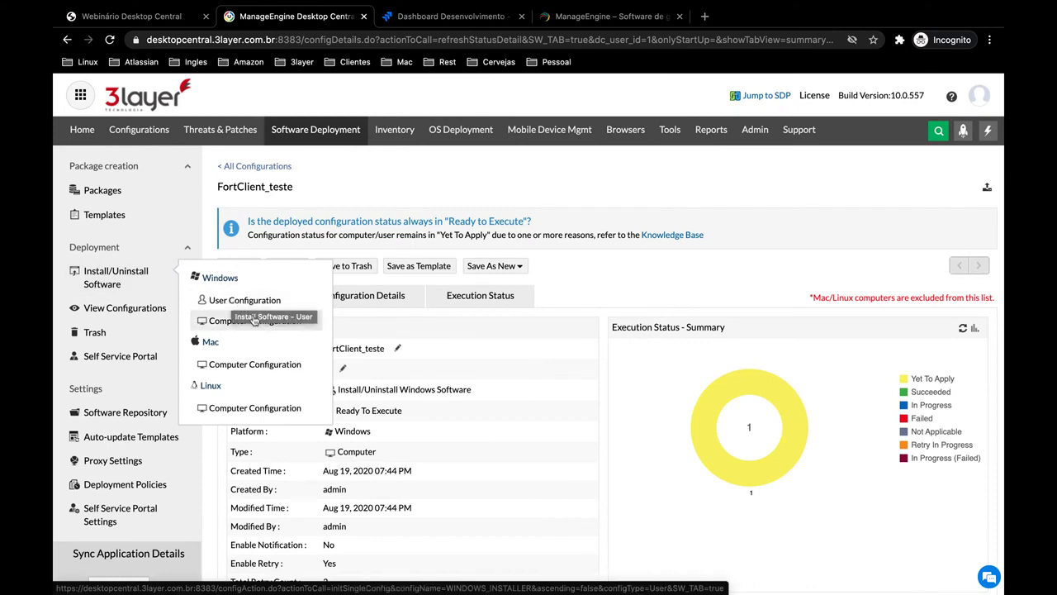
Look over a new Windows computer configuration form, then show all configurations with FortClient_teste Ready To Execute
click(260, 322)
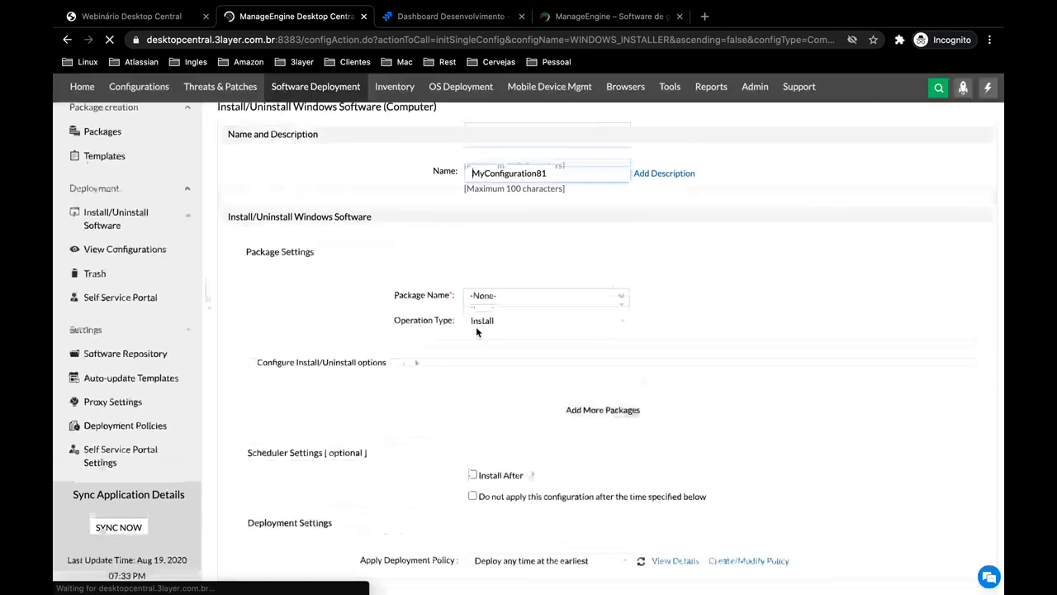
scroll(475, 331, up, 1)
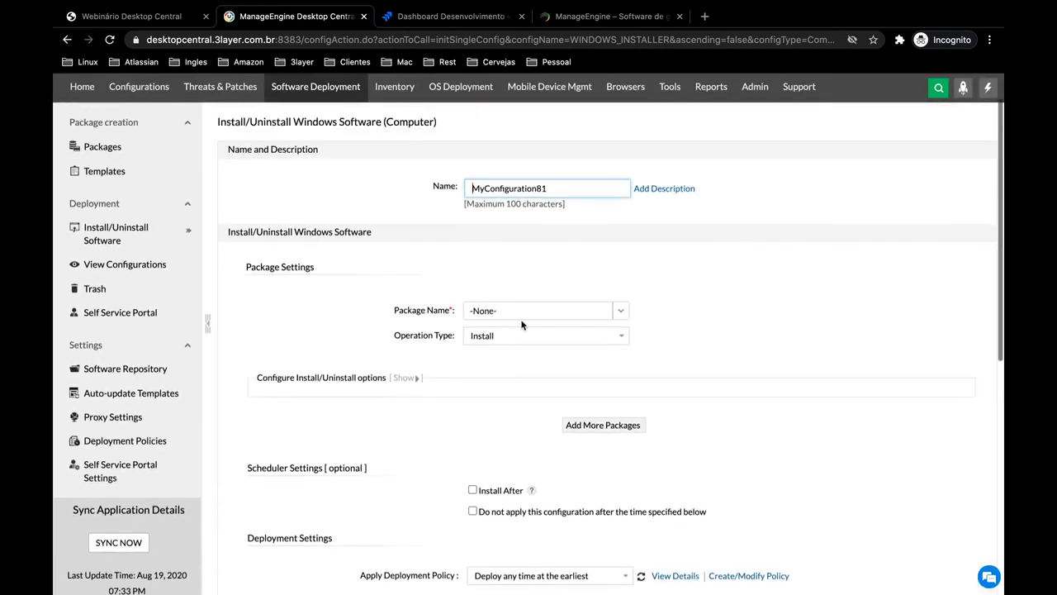
click(621, 311)
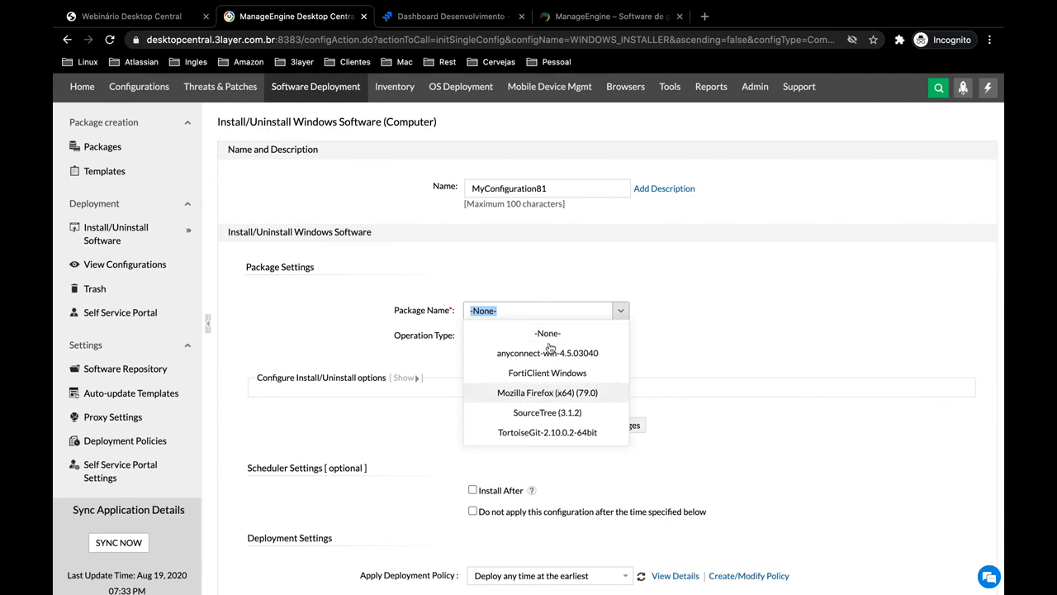
click(710, 324)
scroll(709, 325, down, 5)
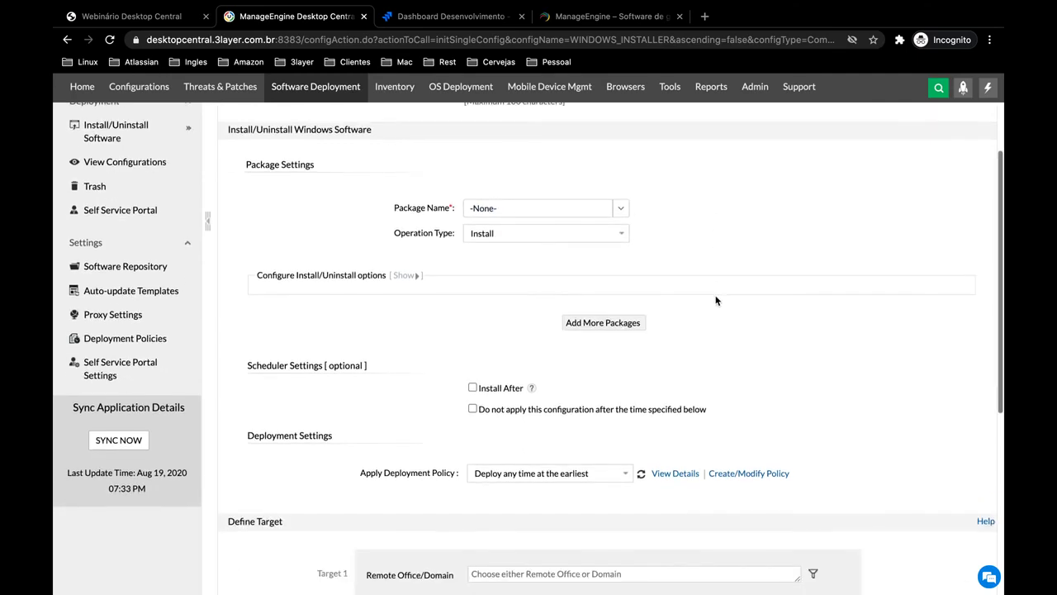
click(578, 347)
click(664, 299)
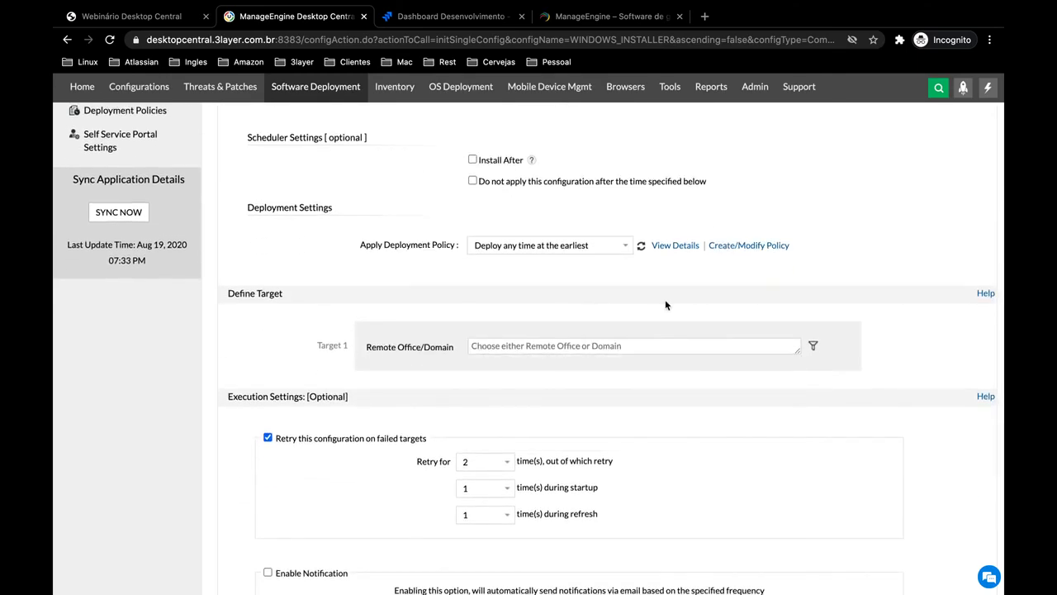
scroll(665, 299, down, 2)
scroll(713, 506, up, 10)
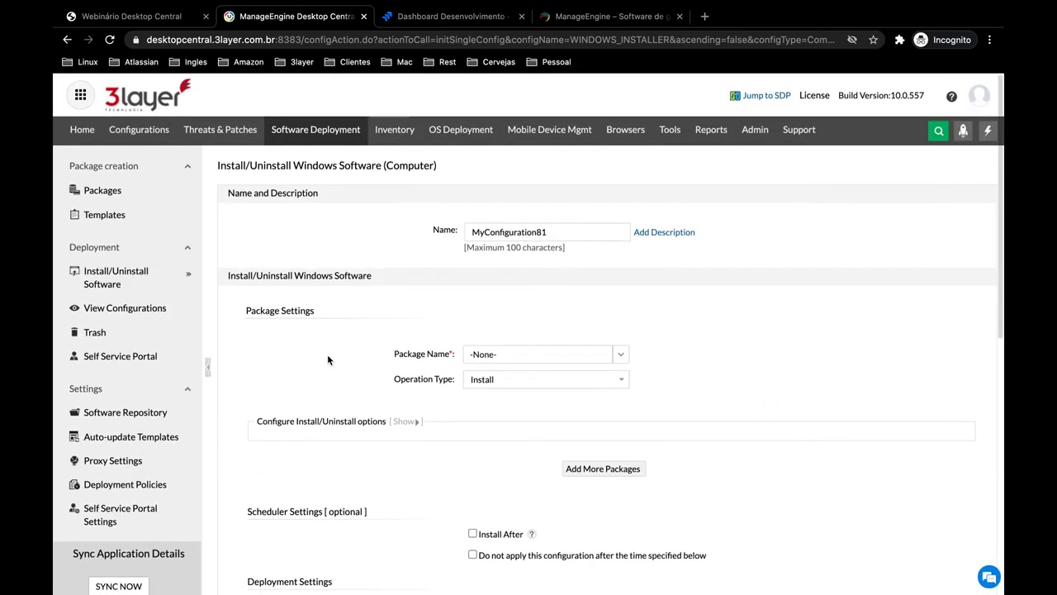
click(115, 314)
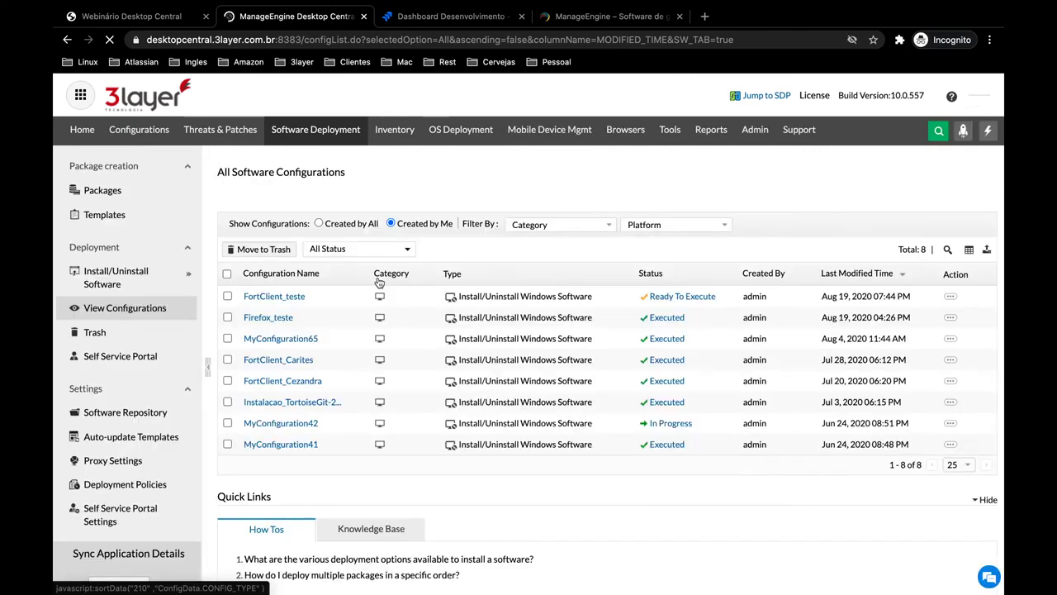
Confirm FortClient_teste shows In Progress, then go to the Software Repository page
scroll(505, 389, down, 4)
scroll(504, 387, up, 3)
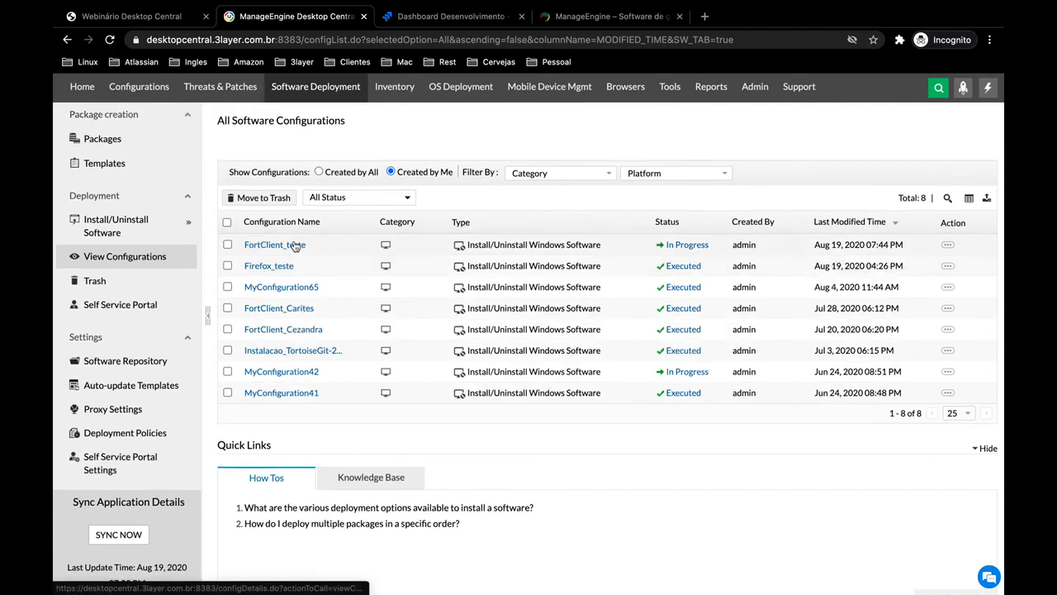
scroll(294, 247, up, 2)
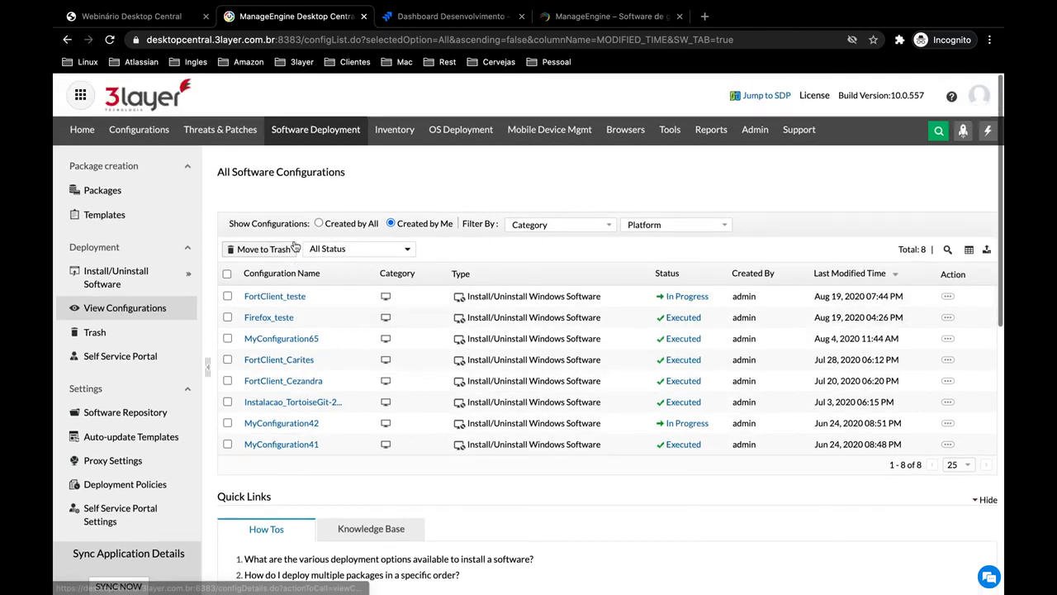
click(135, 418)
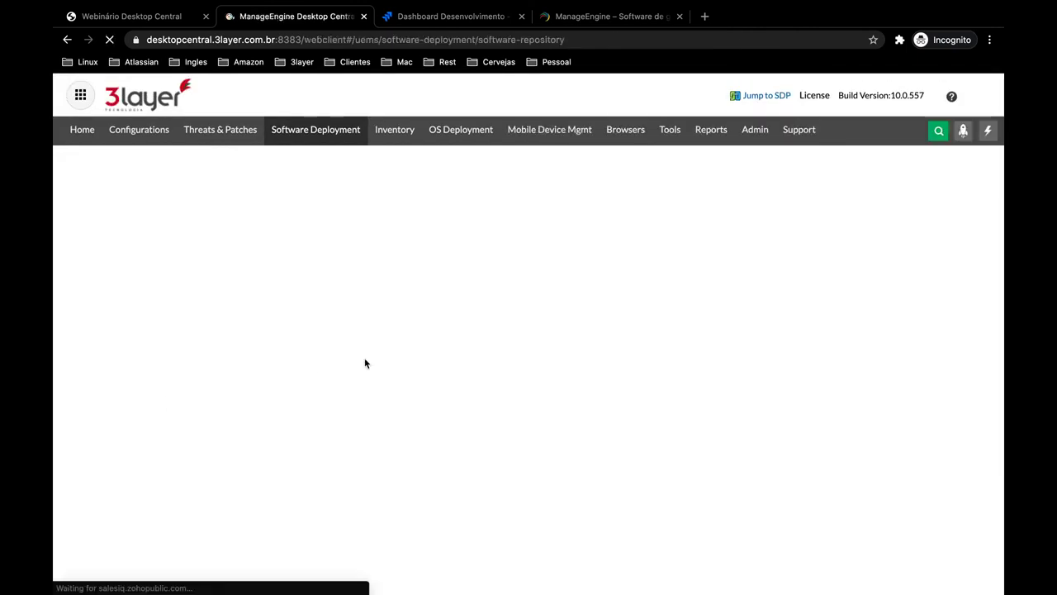
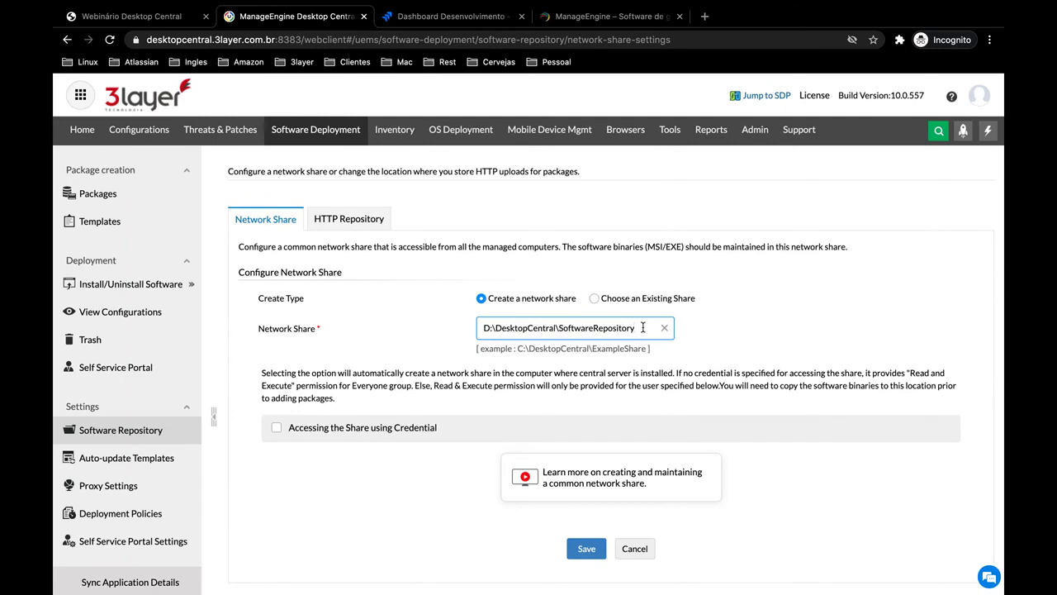
Check the HTTP Repository and Network Share storage settings, then go to the Templates catalogue
click(348, 219)
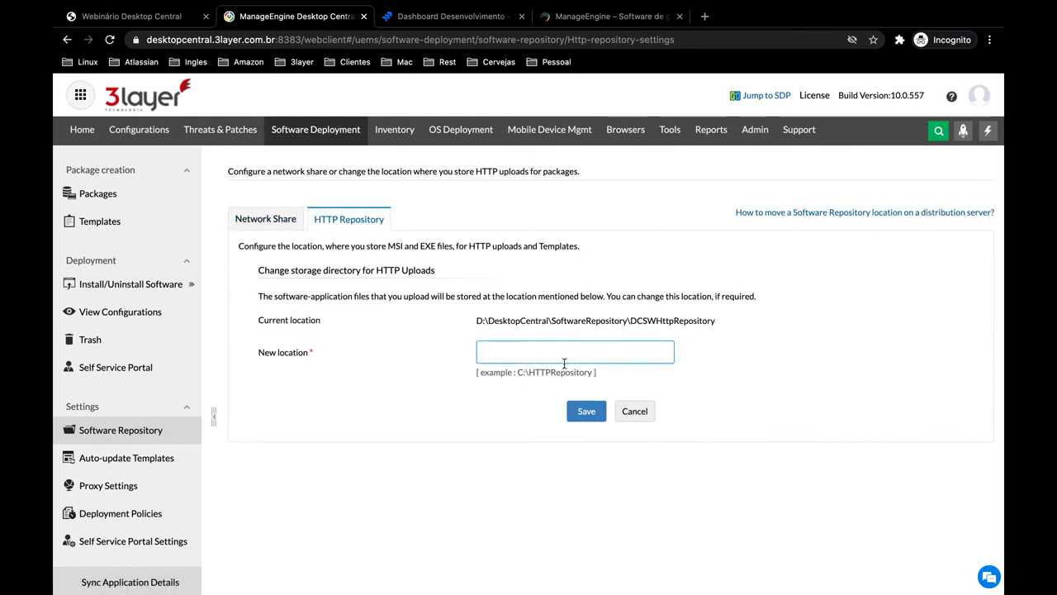
click(253, 217)
scroll(370, 343, down, 1)
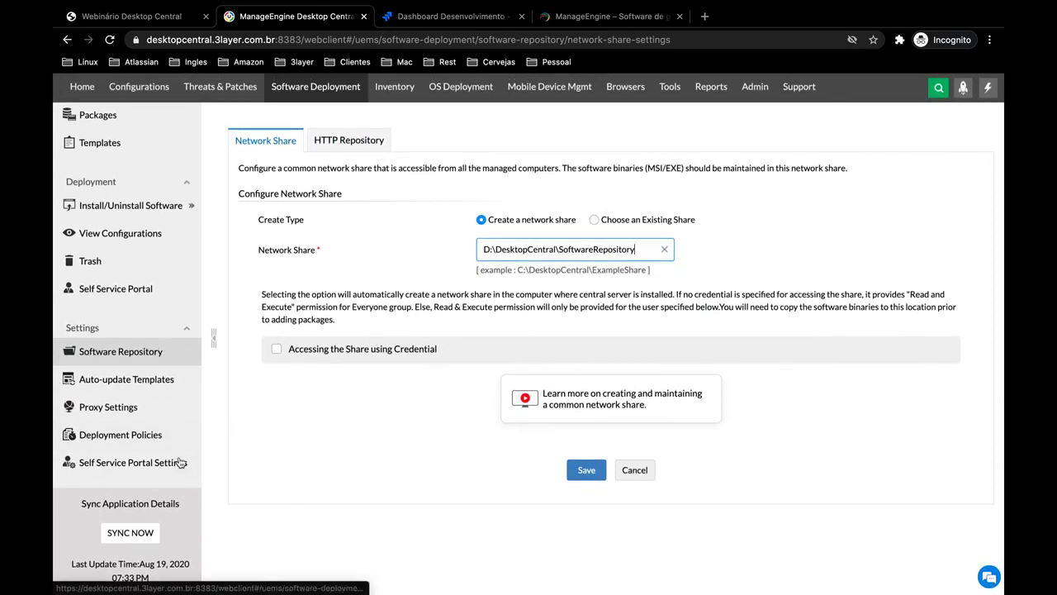
scroll(204, 449, up, 1)
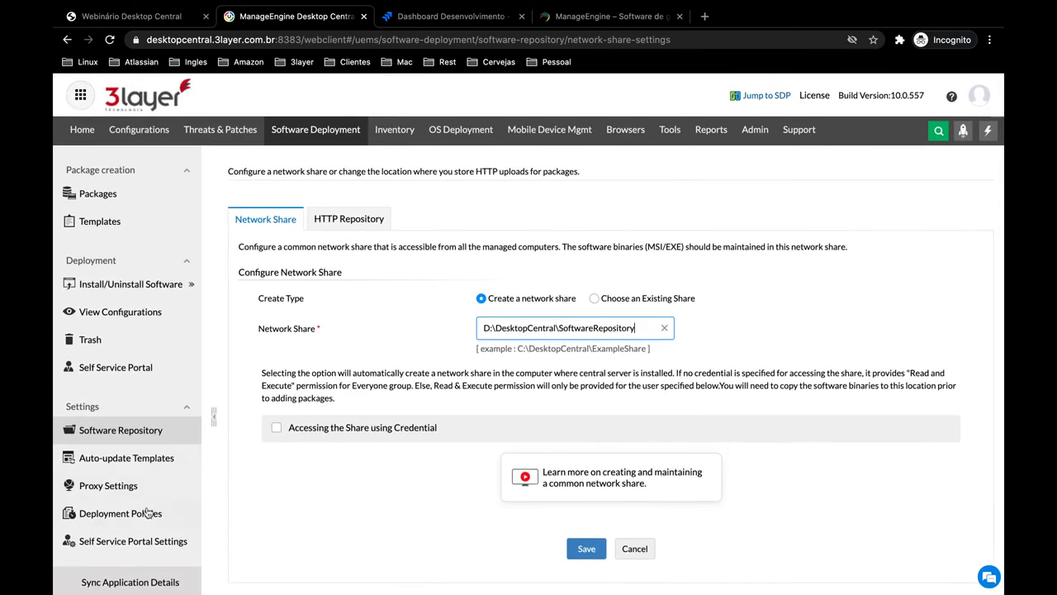
click(336, 356)
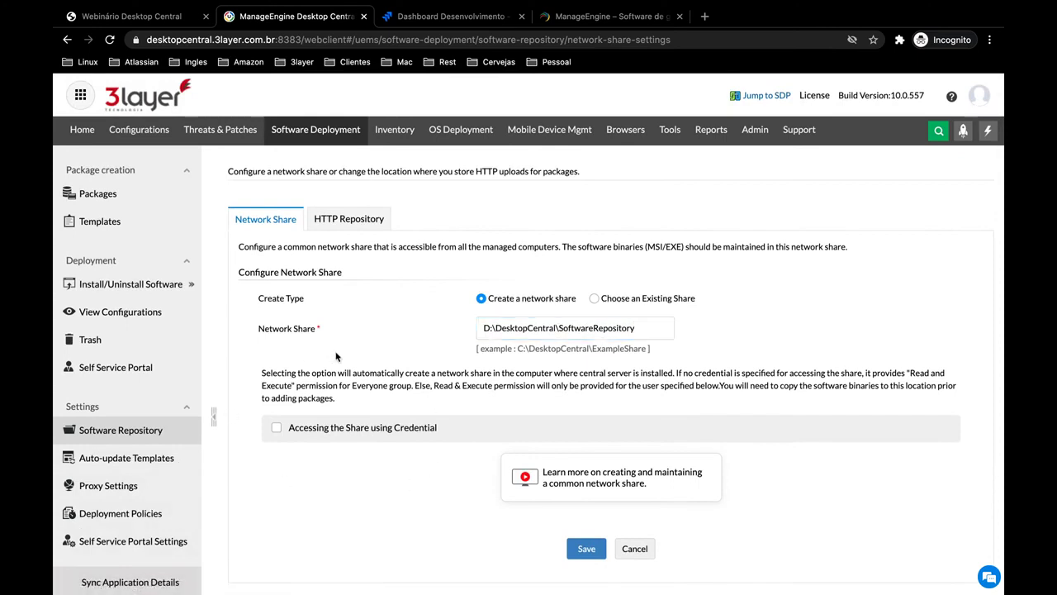
click(105, 233)
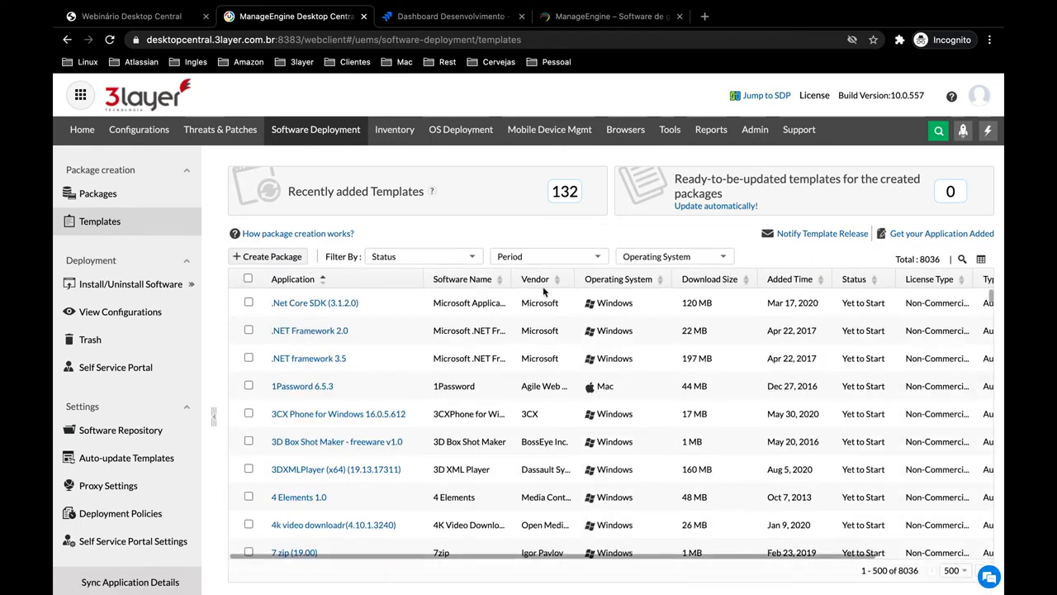
scroll(517, 393, down, 3)
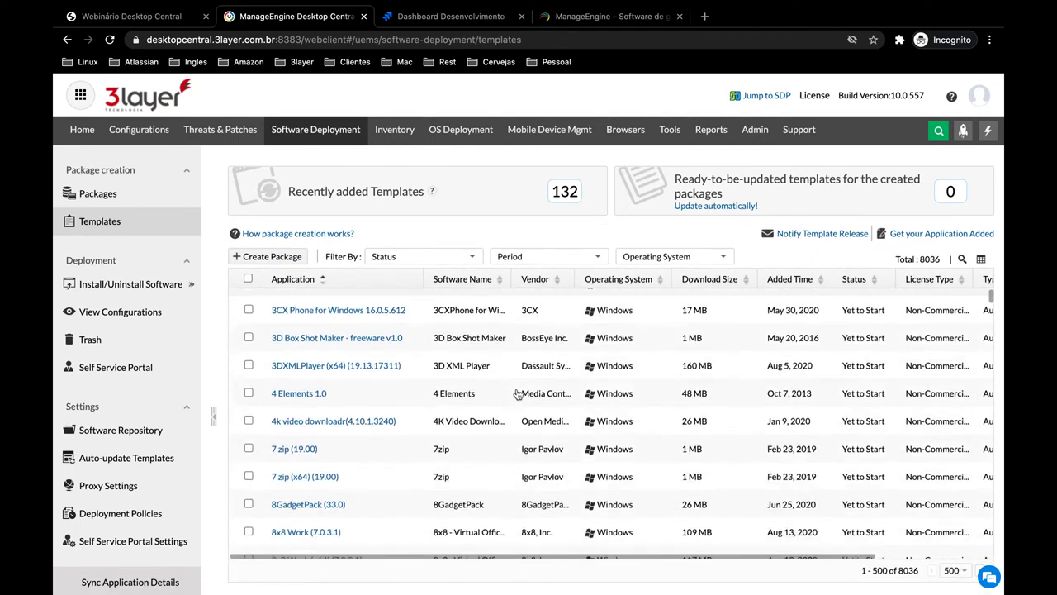
scroll(517, 393, up, 3)
scroll(520, 384, down, 10)
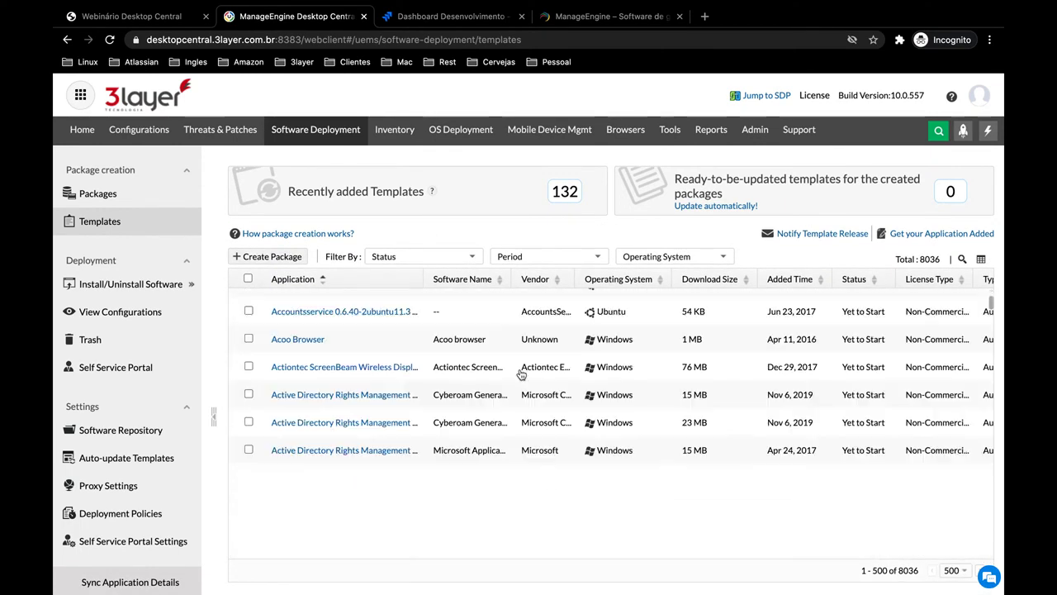
scroll(600, 377, up, 10)
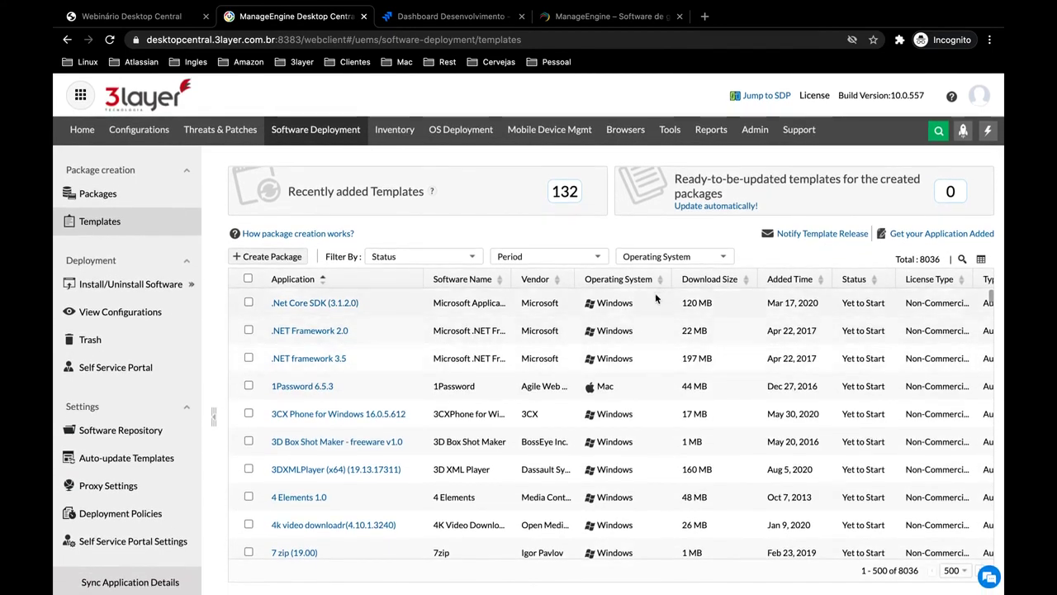
click(696, 258)
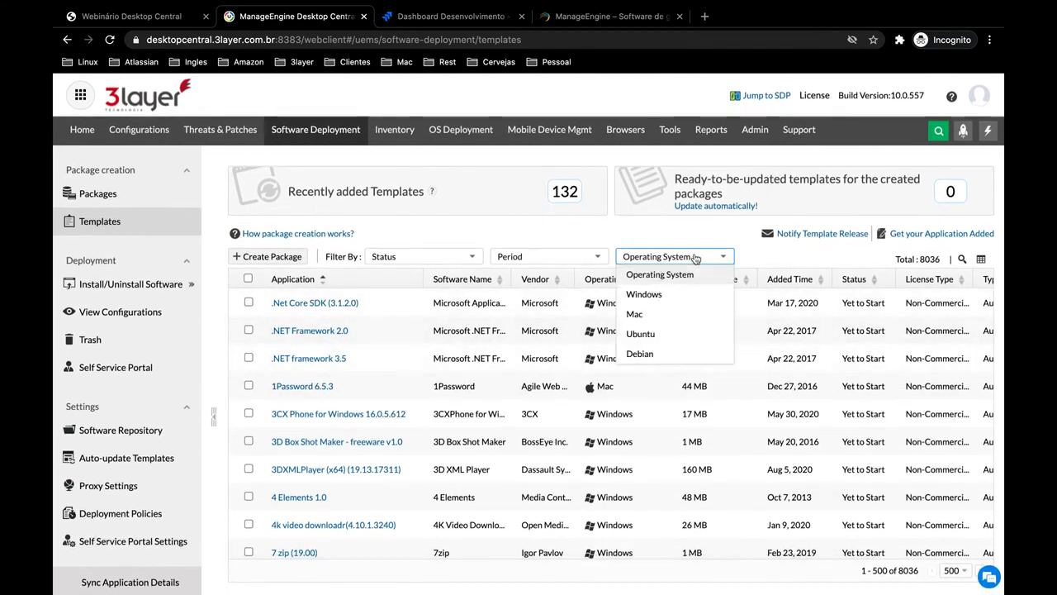
click(650, 337)
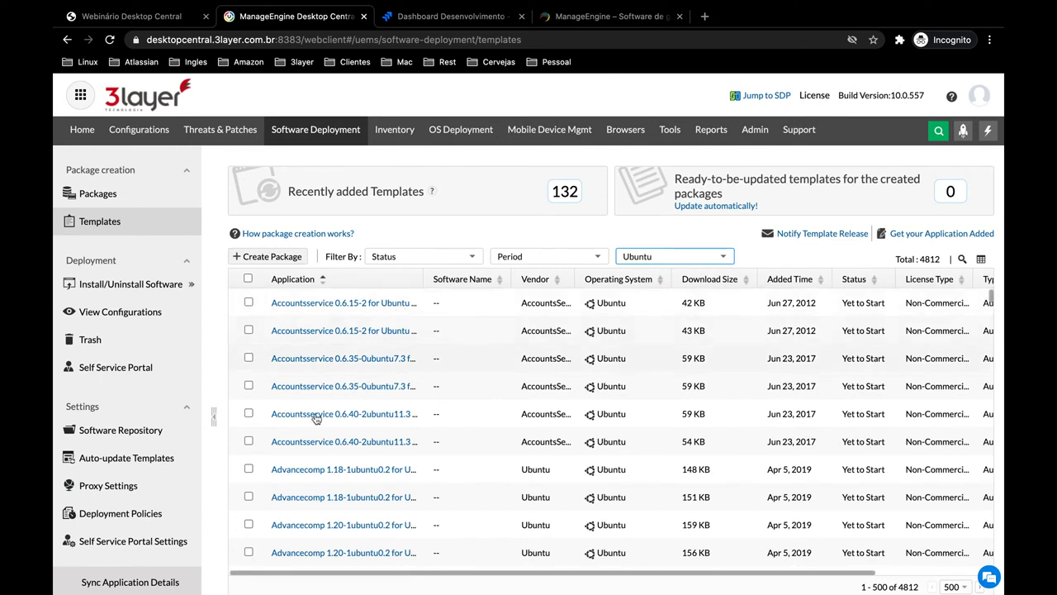
click(636, 259)
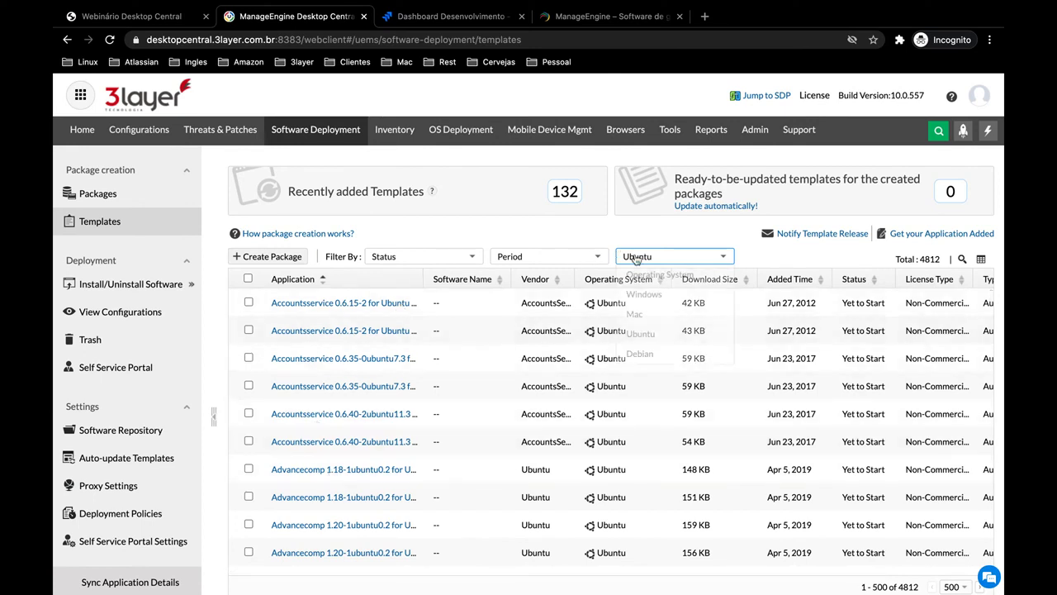
click(642, 314)
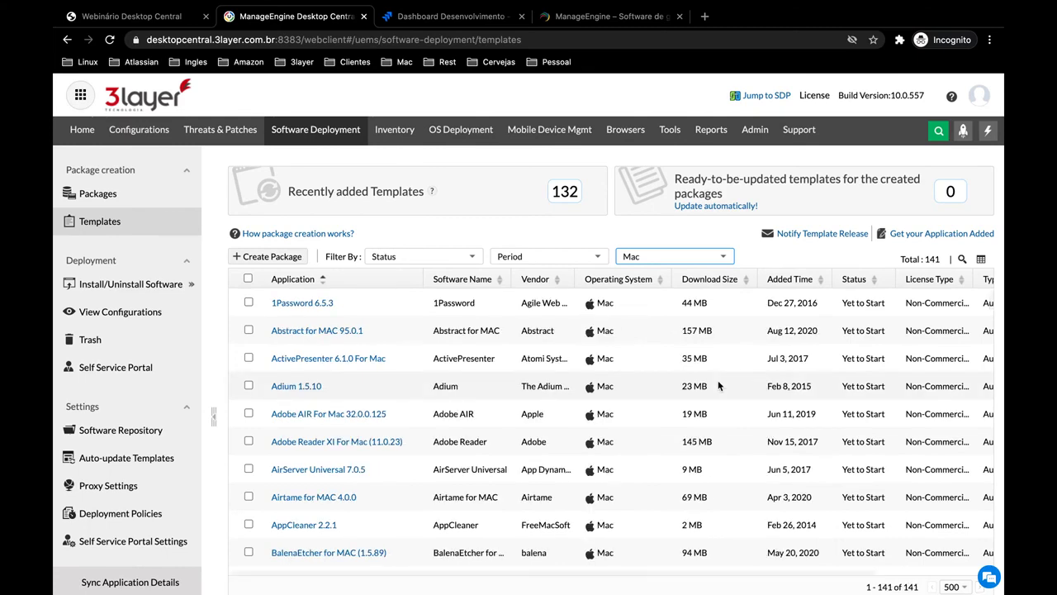
scroll(717, 386, down, 2)
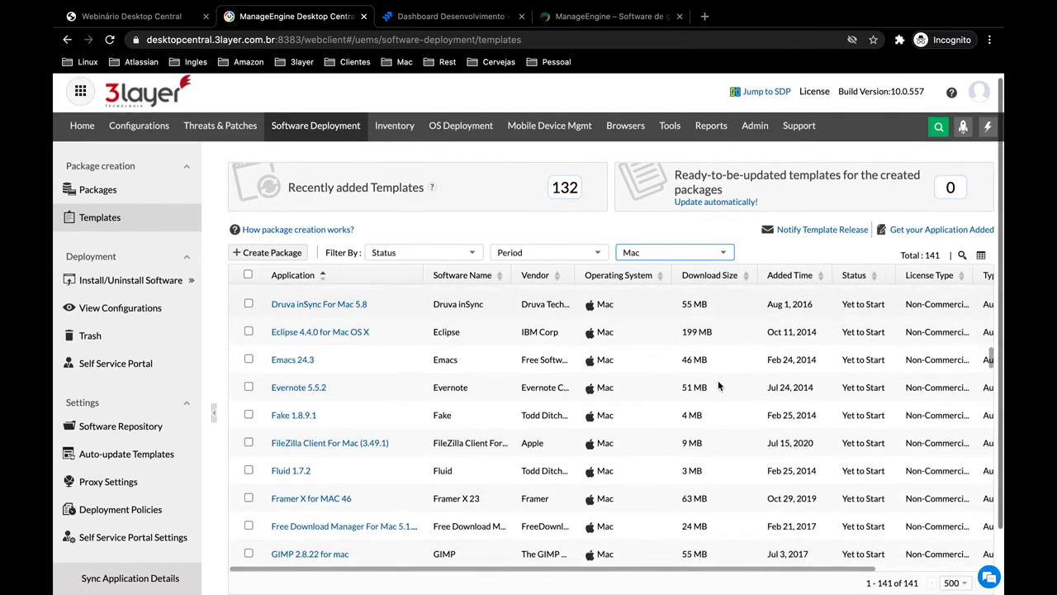
scroll(717, 386, up, 5)
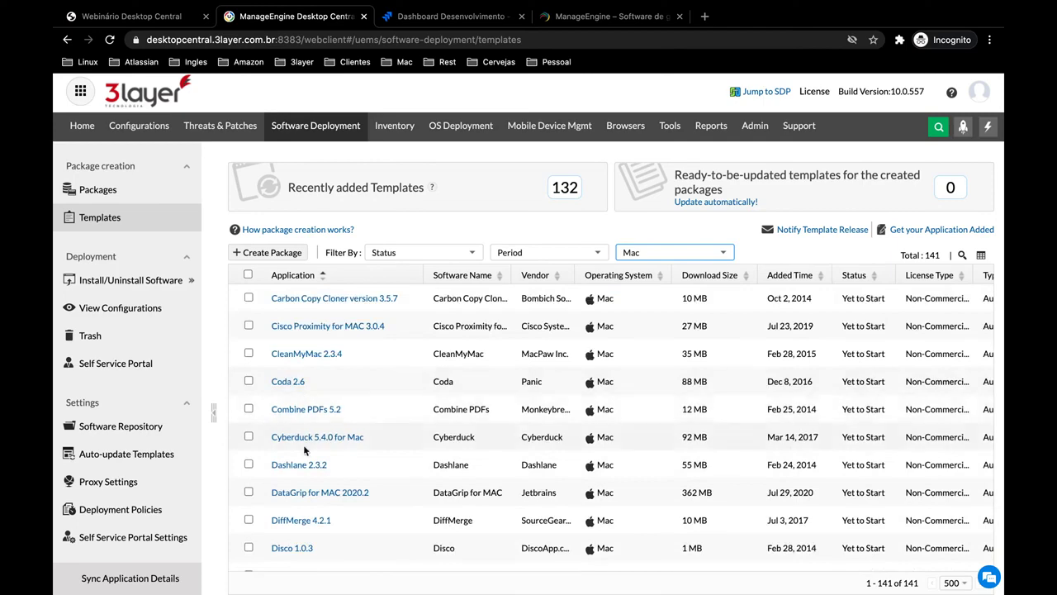
scroll(324, 389, down, 3)
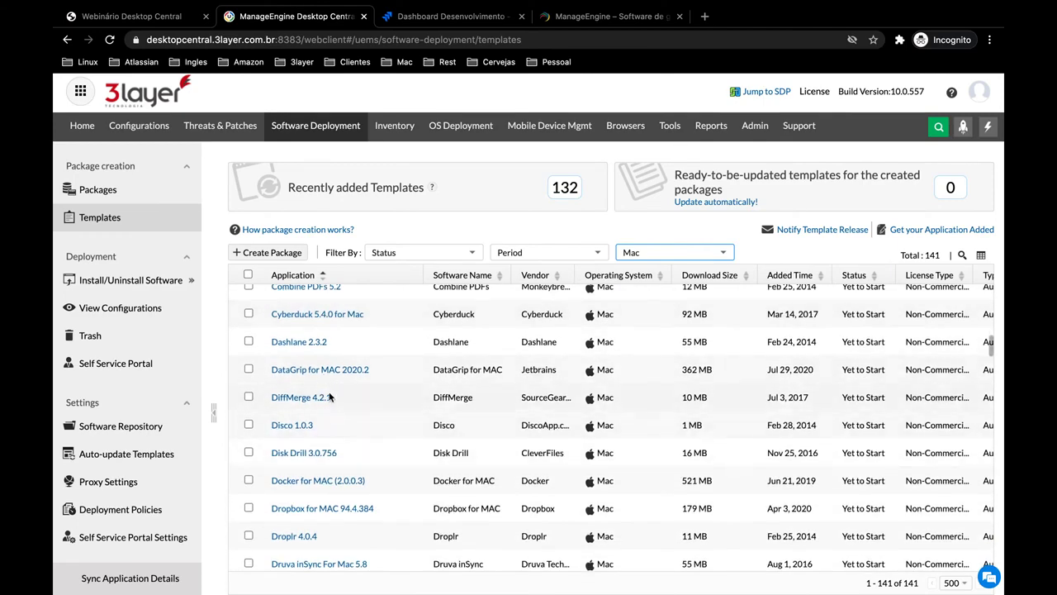
scroll(327, 404, down, 8)
scroll(329, 404, down, 1)
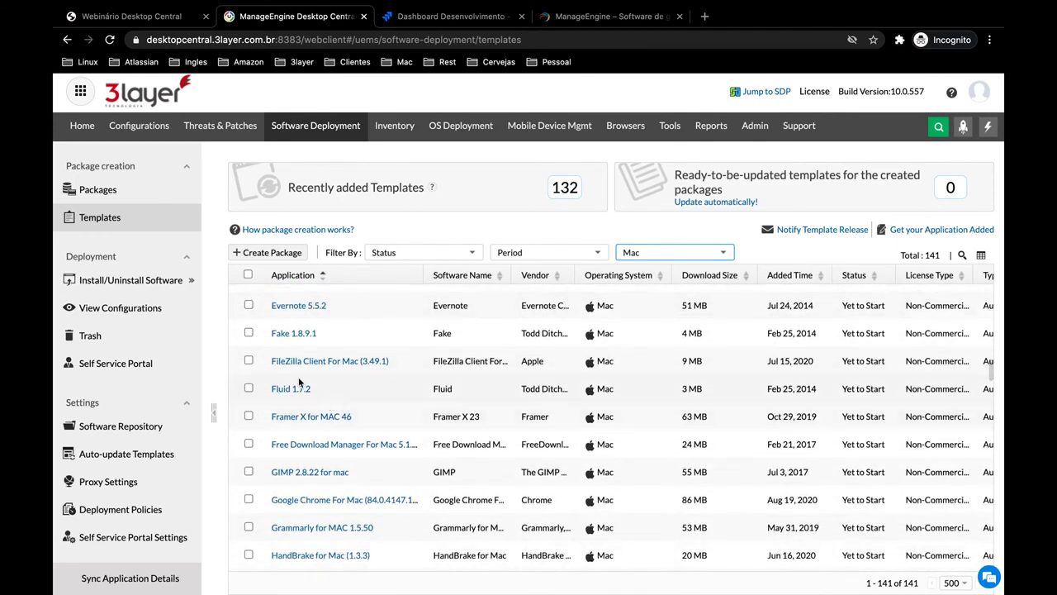
scroll(429, 415, down, 3)
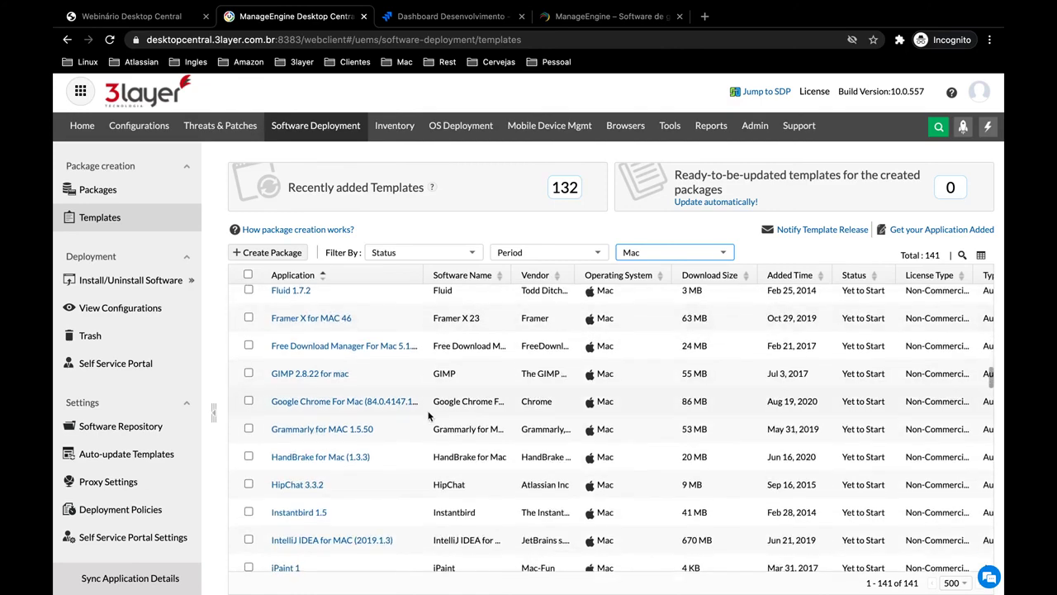
scroll(429, 416, down, 3)
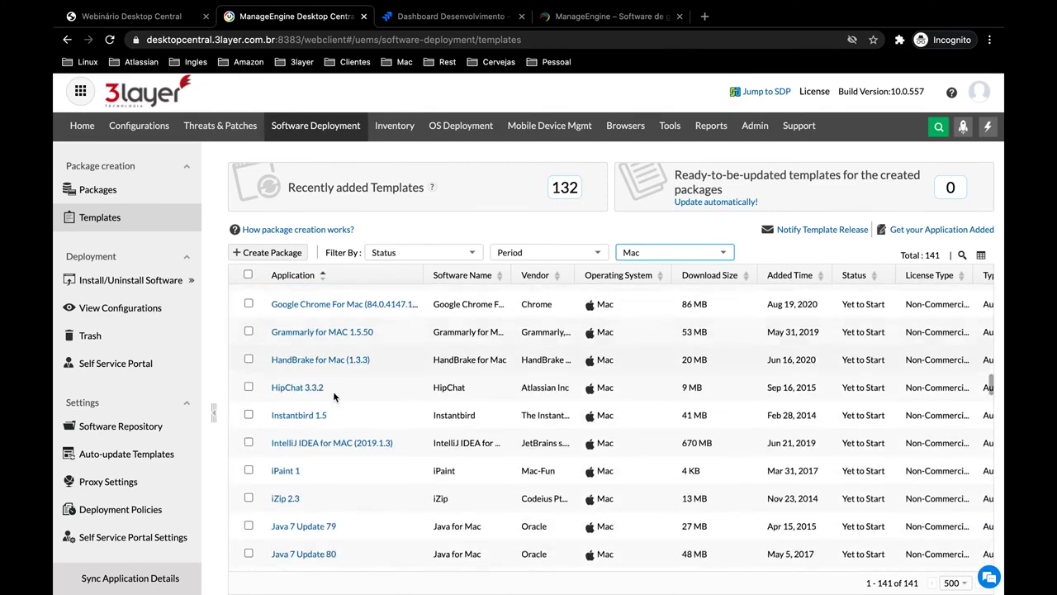
scroll(463, 420, down, 3)
scroll(462, 419, down, 3)
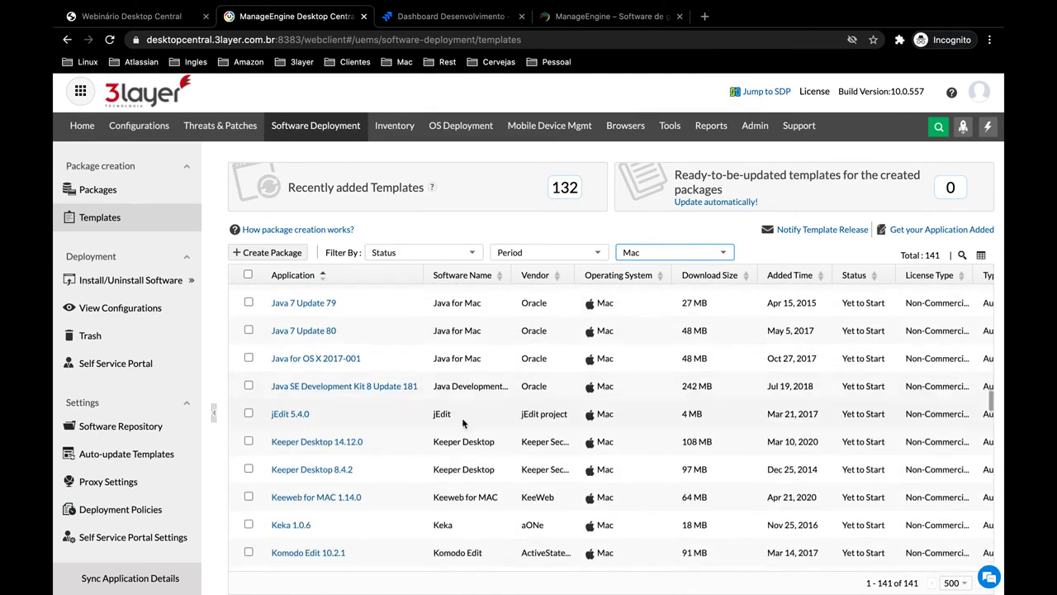
scroll(521, 498, down, 2)
scroll(452, 429, down, 10)
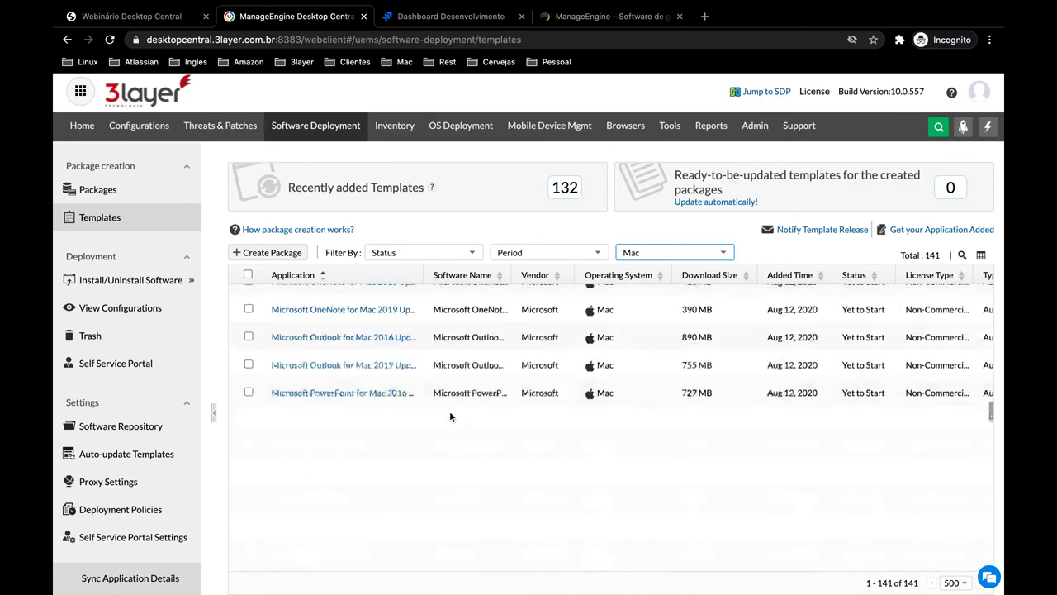
click(648, 257)
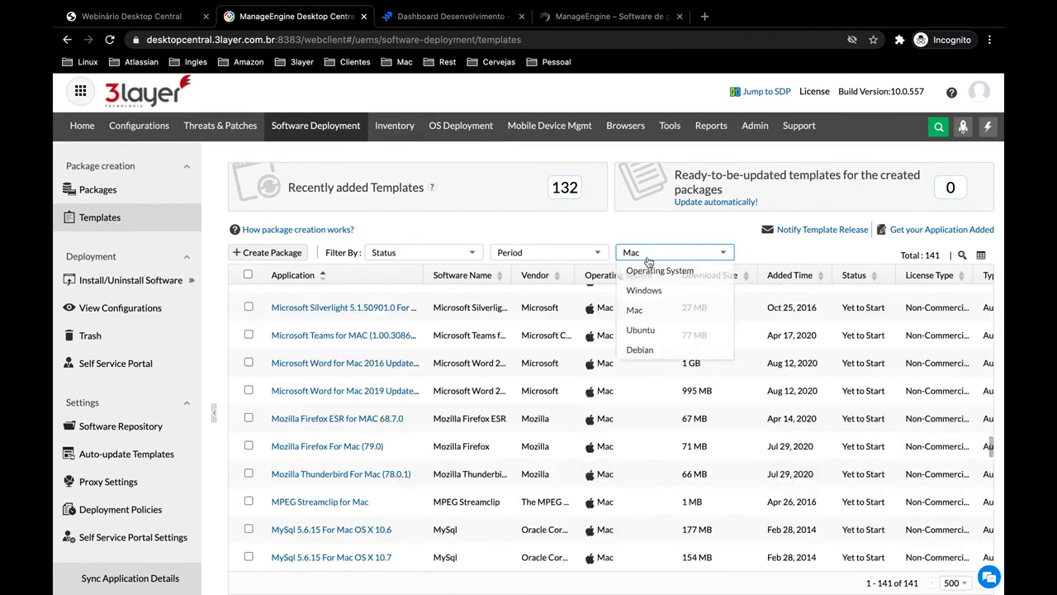
click(657, 275)
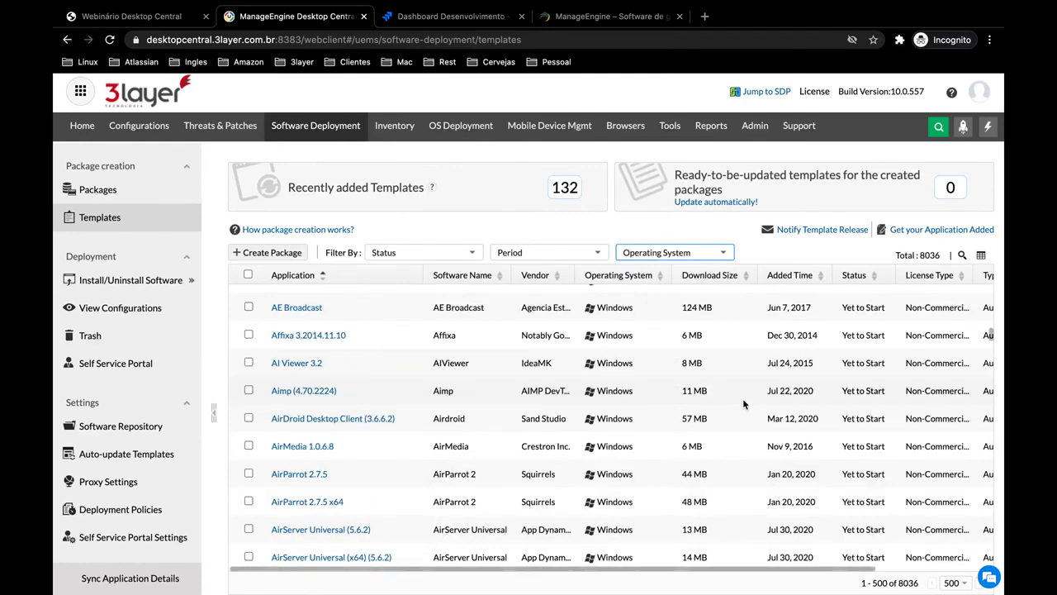
triple_click(908, 583)
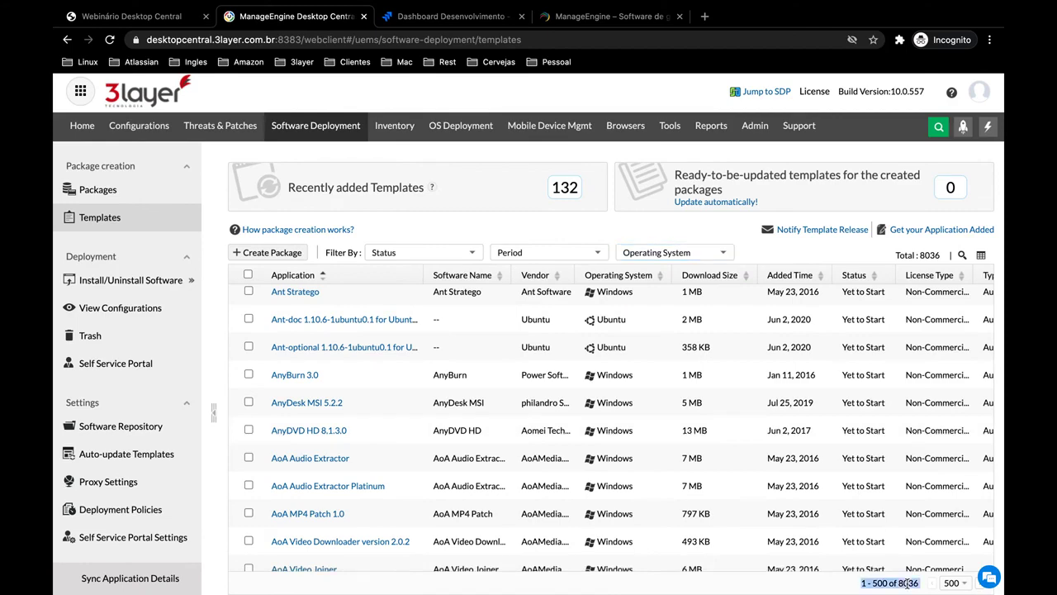
click(907, 583)
double_click(908, 583)
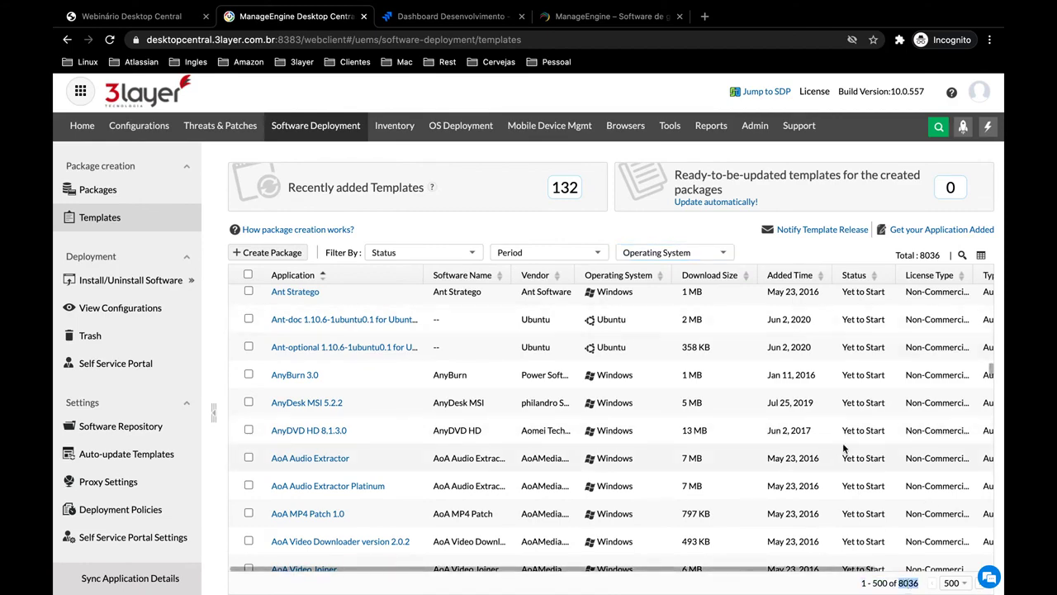
scroll(842, 446, up, 5)
scroll(842, 446, up, 2)
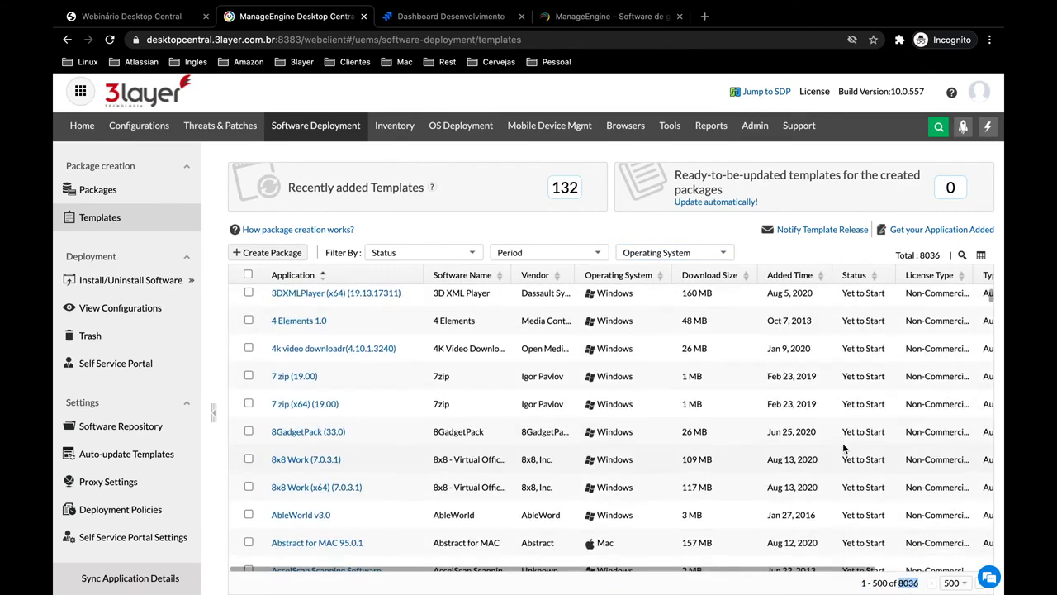
scroll(584, 372, up, 3)
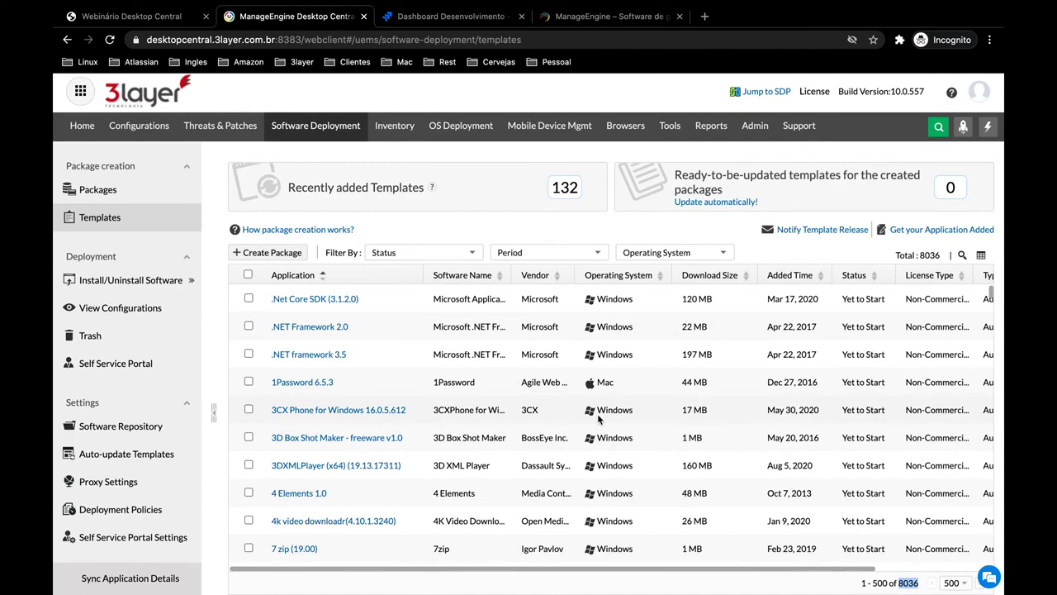
scroll(599, 419, down, 10)
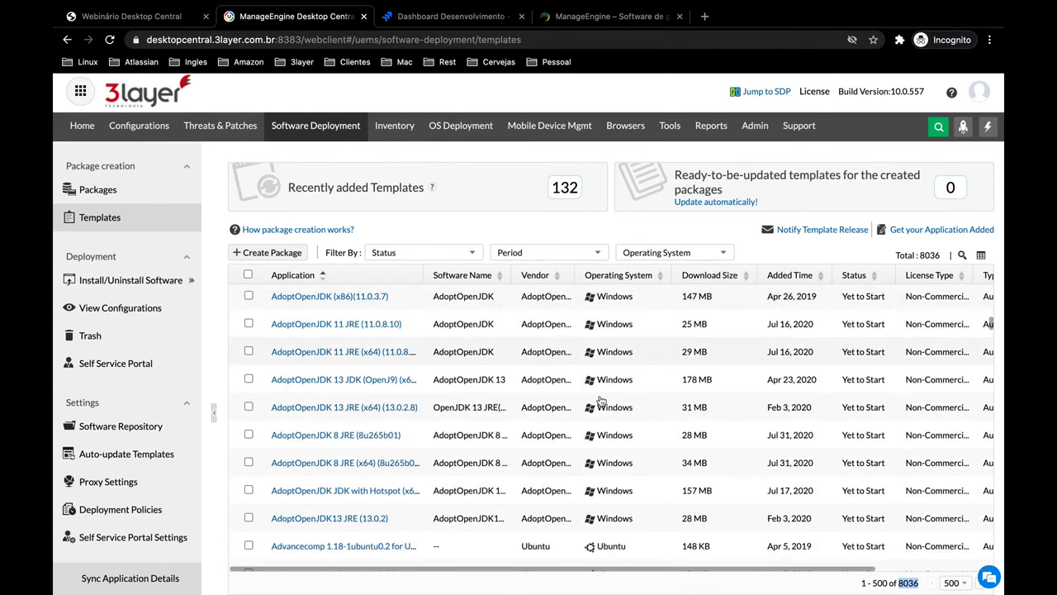
scroll(600, 401, down, 3)
scroll(600, 400, down, 10)
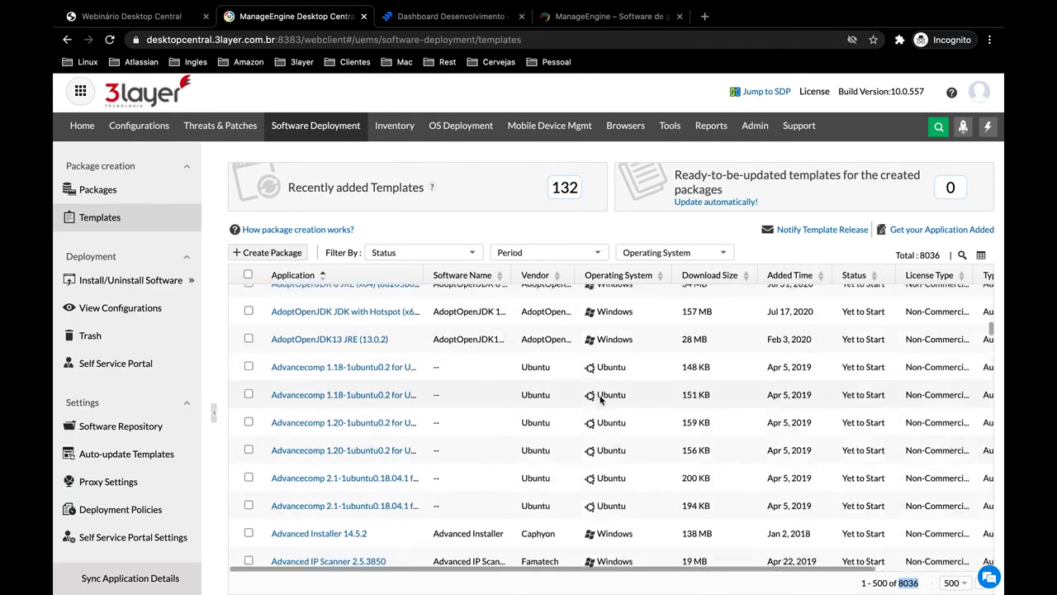
scroll(600, 401, down, 5)
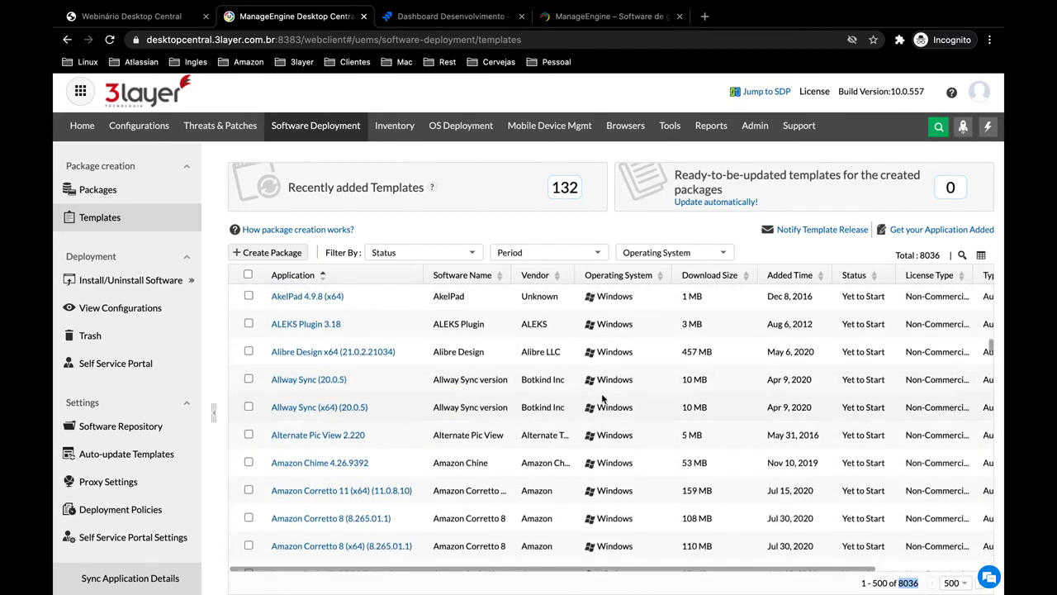
scroll(946, 370, up, 5)
scroll(950, 380, up, 5)
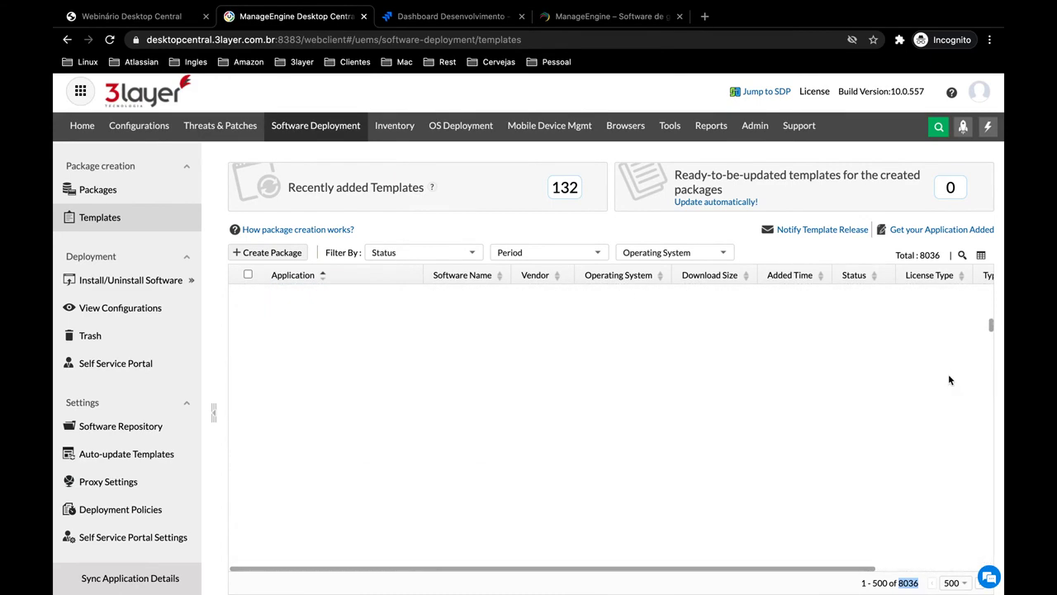
scroll(946, 474, up, 10)
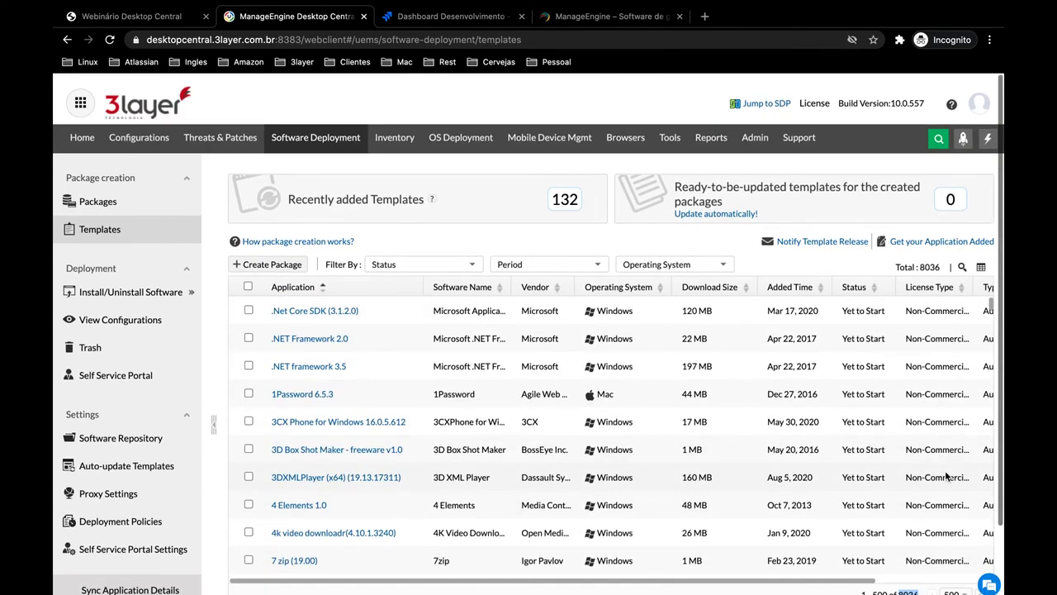
scroll(946, 476, down, 10)
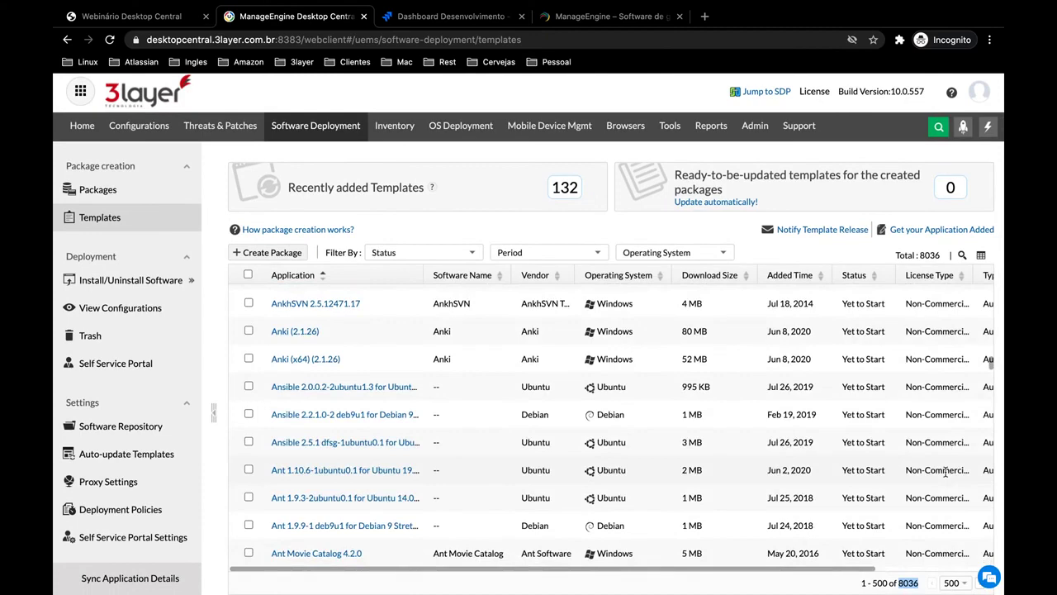
scroll(840, 412, up, 2)
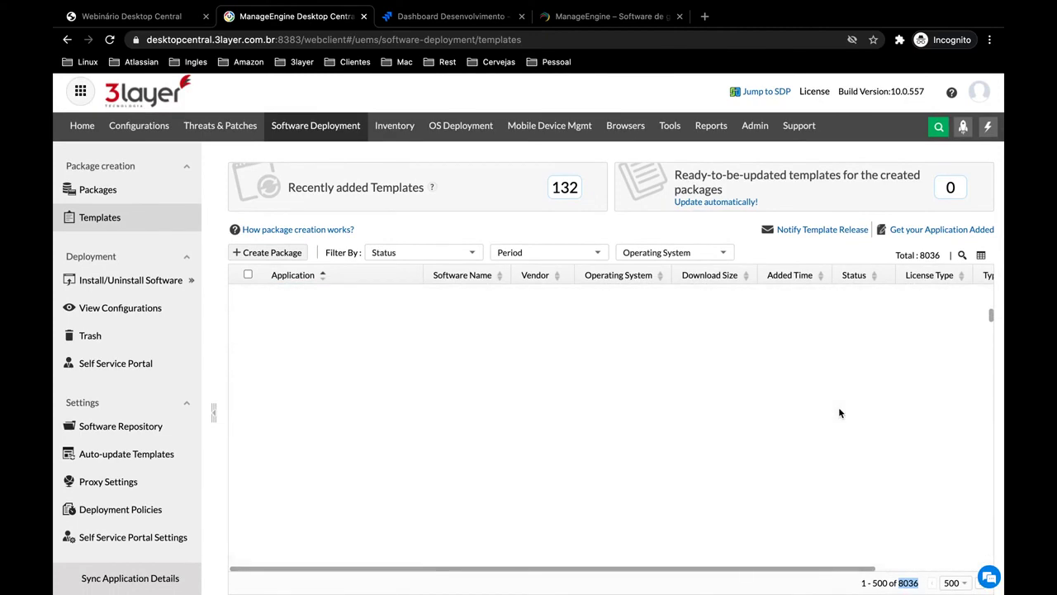
scroll(628, 401, up, 5)
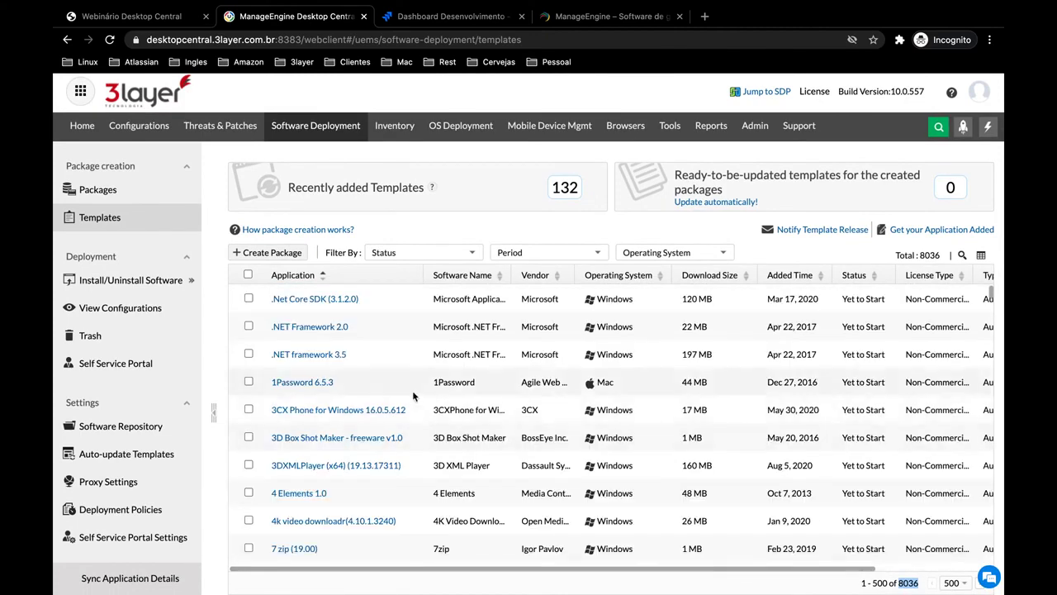
Create a package from the 3CX Phone for Windows 16.0.5.612 template and view the packages list
click(248, 420)
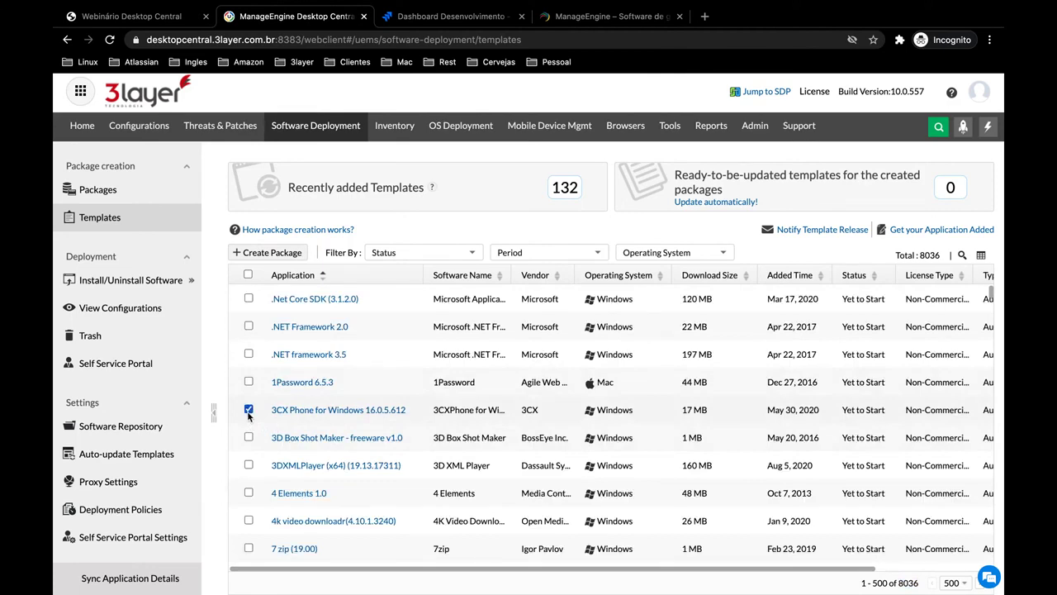
click(269, 252)
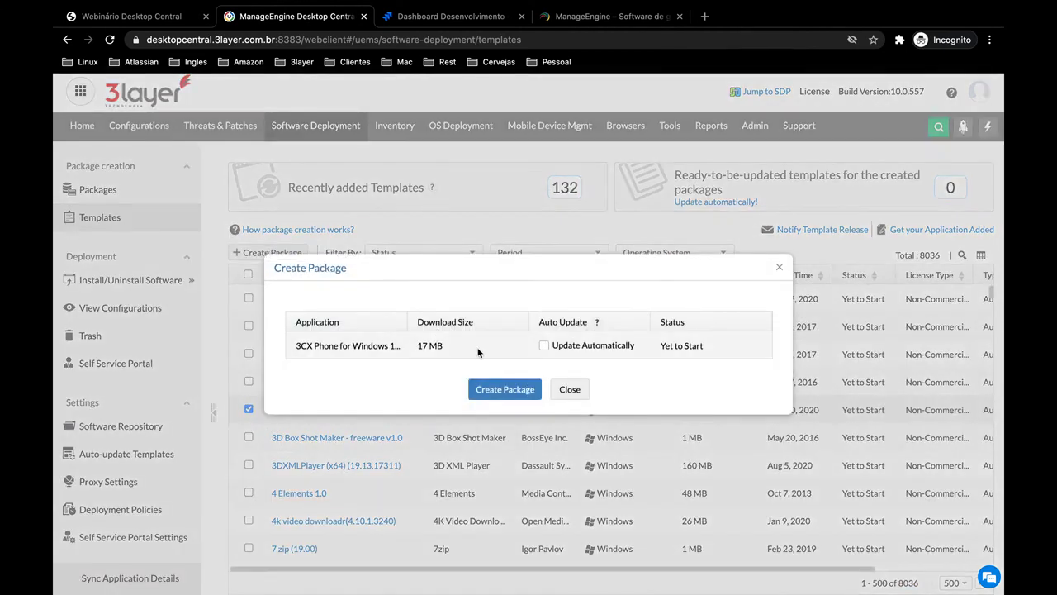
click(500, 389)
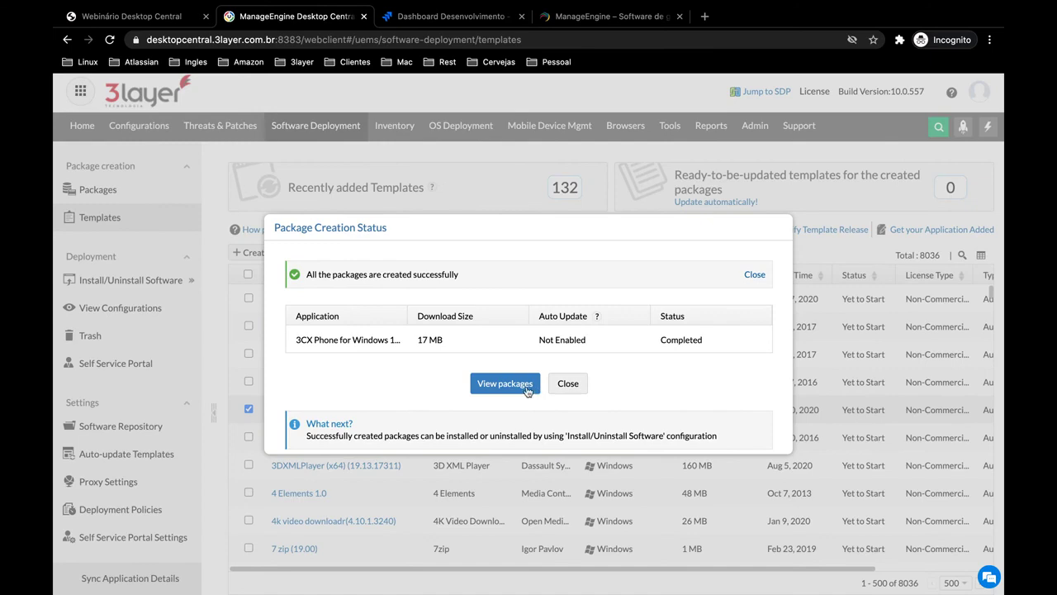
click(505, 383)
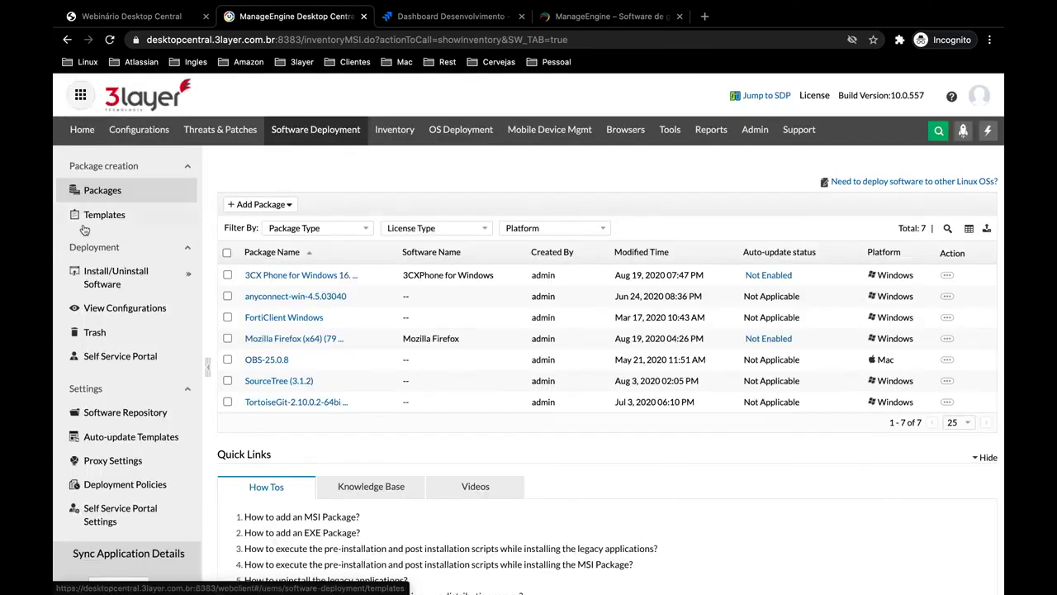
Review the 3CX Phone package details, return to Packages, and bring up that row's Action menu
click(289, 276)
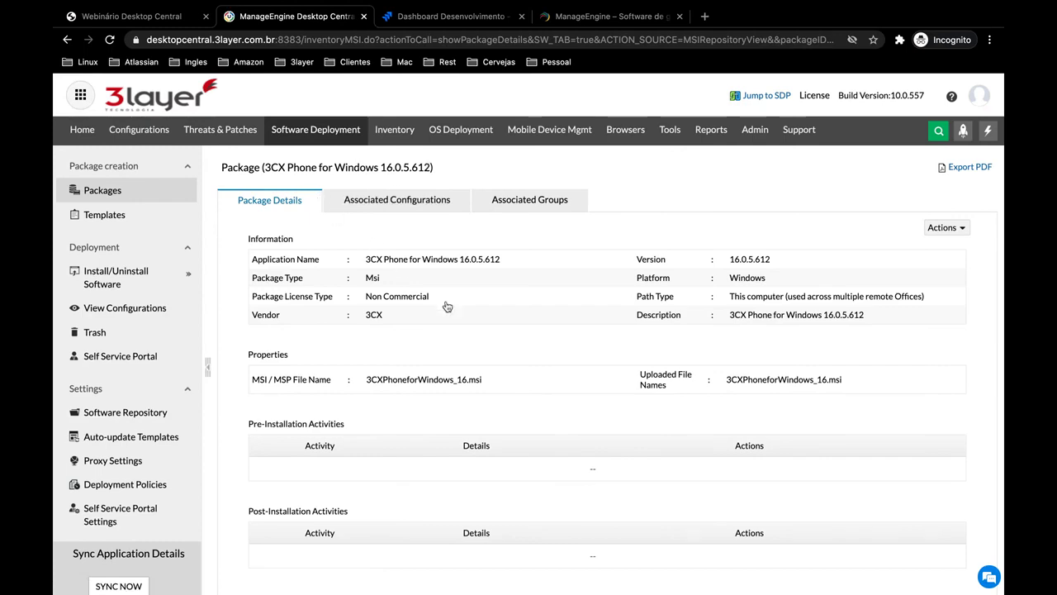
scroll(447, 306, down, 2)
scroll(462, 315, up, 2)
click(109, 189)
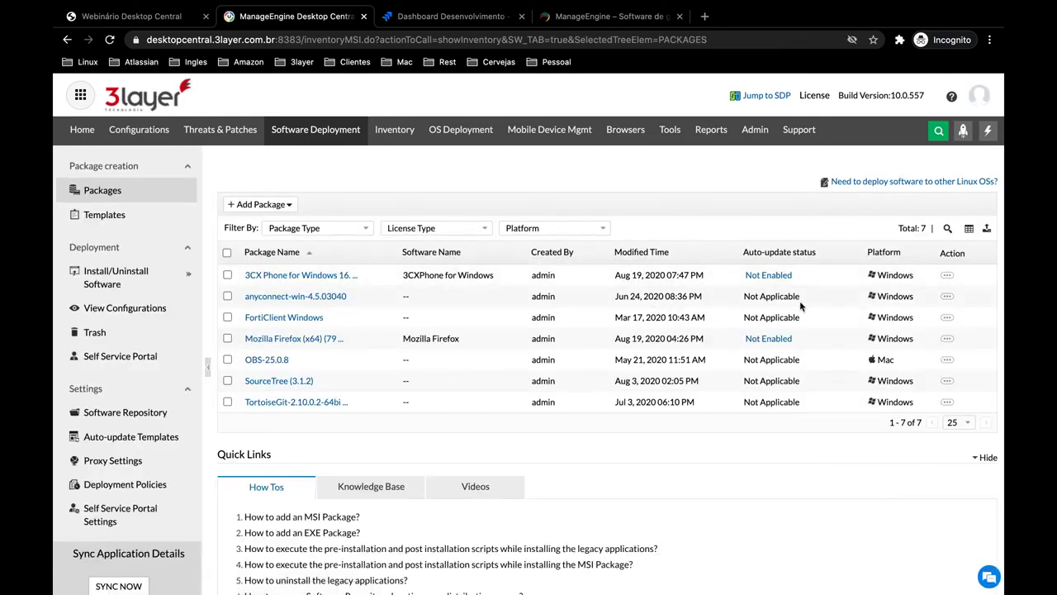
click(947, 274)
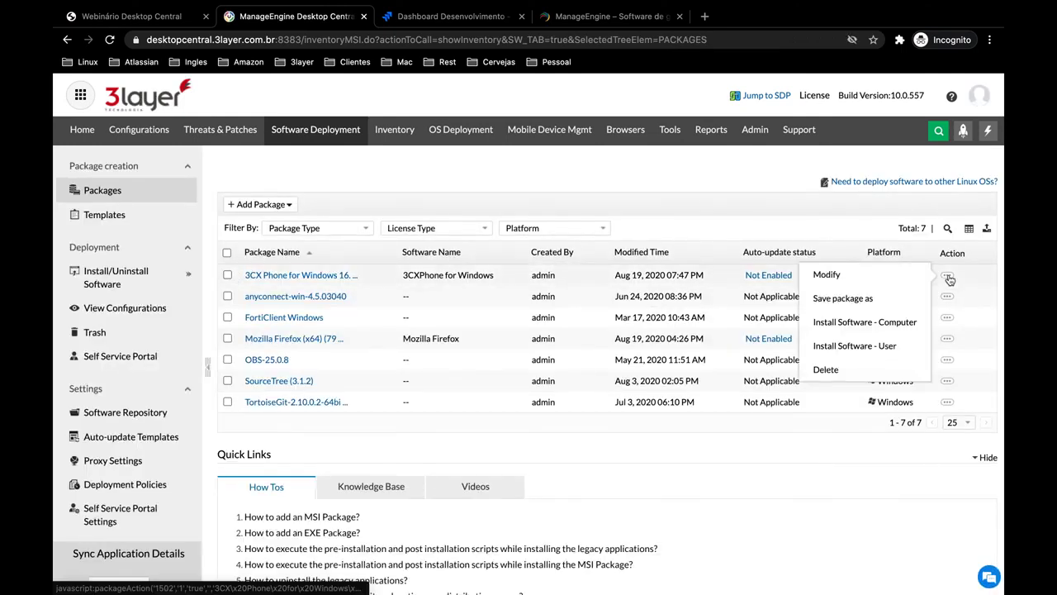
Begin an Install Software - Computer configuration for the 3CX package, then cancel it undeployed
click(894, 328)
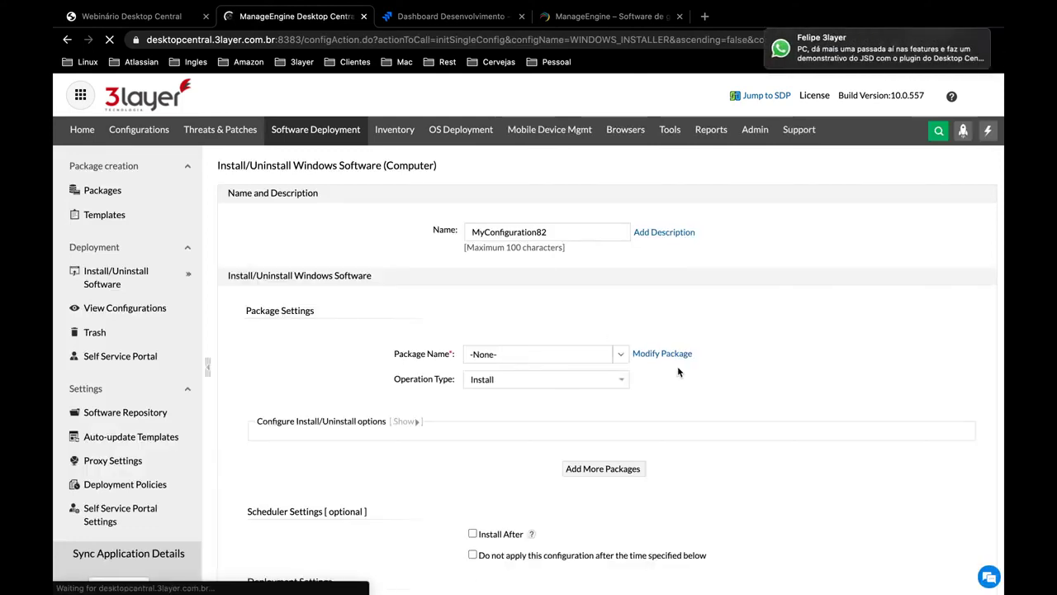
scroll(678, 365, down, 5)
scroll(678, 366, down, 2)
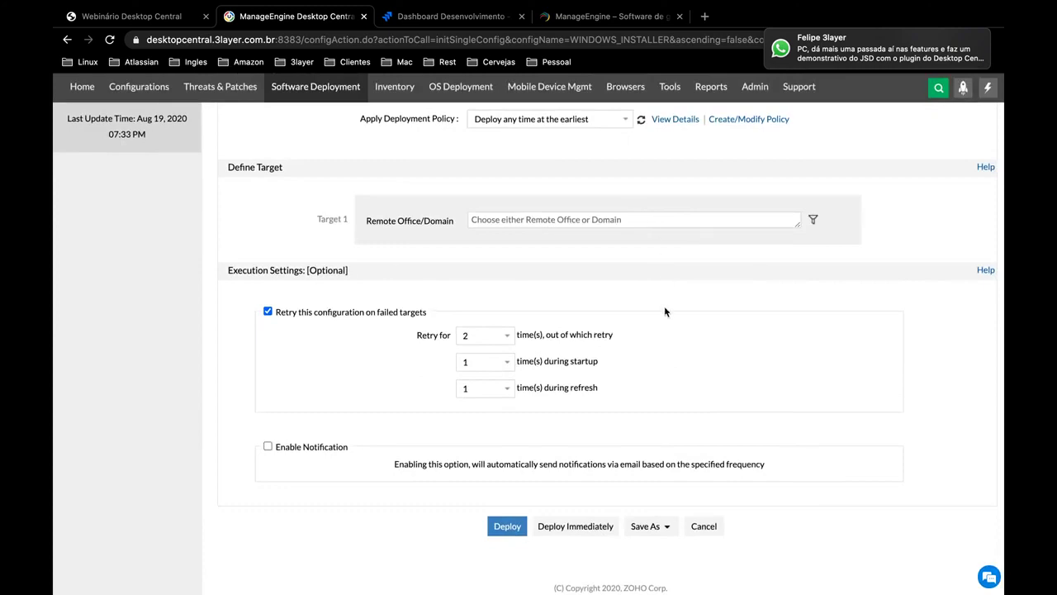
scroll(663, 312, down, 4)
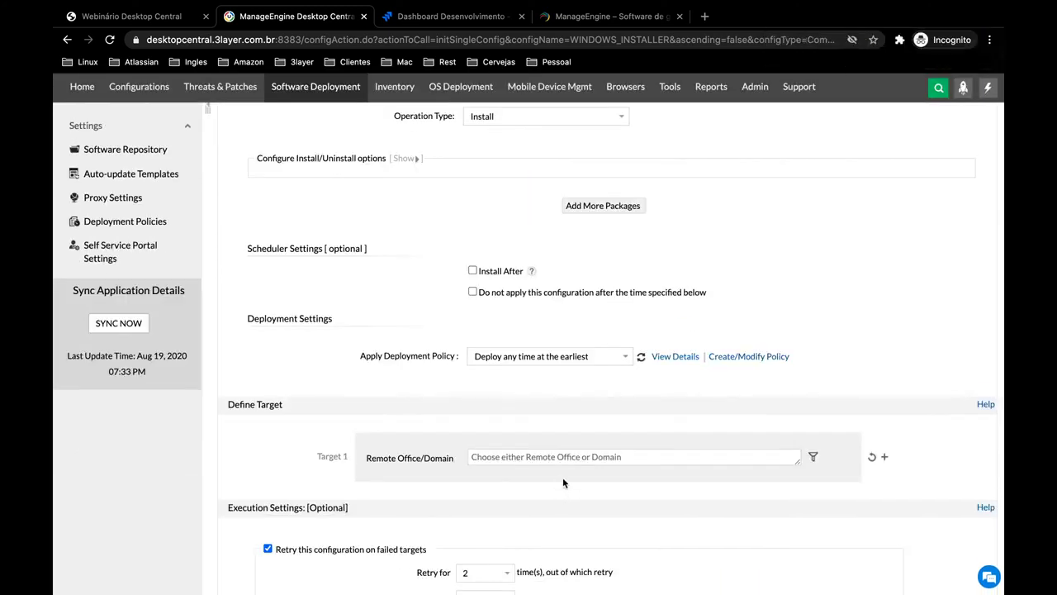
click(608, 456)
click(878, 301)
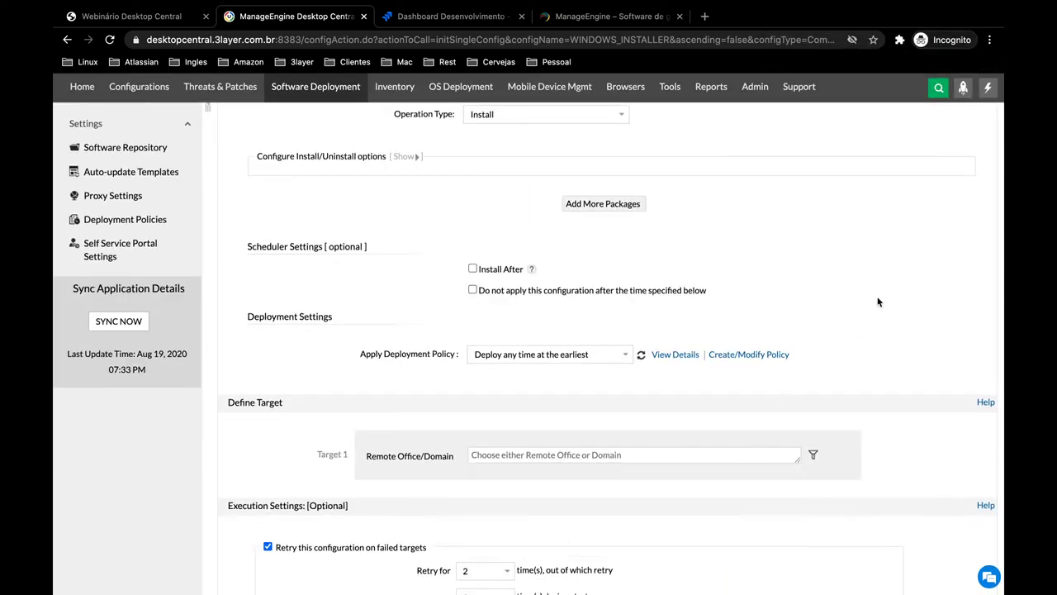
scroll(814, 495, down, 4)
click(707, 526)
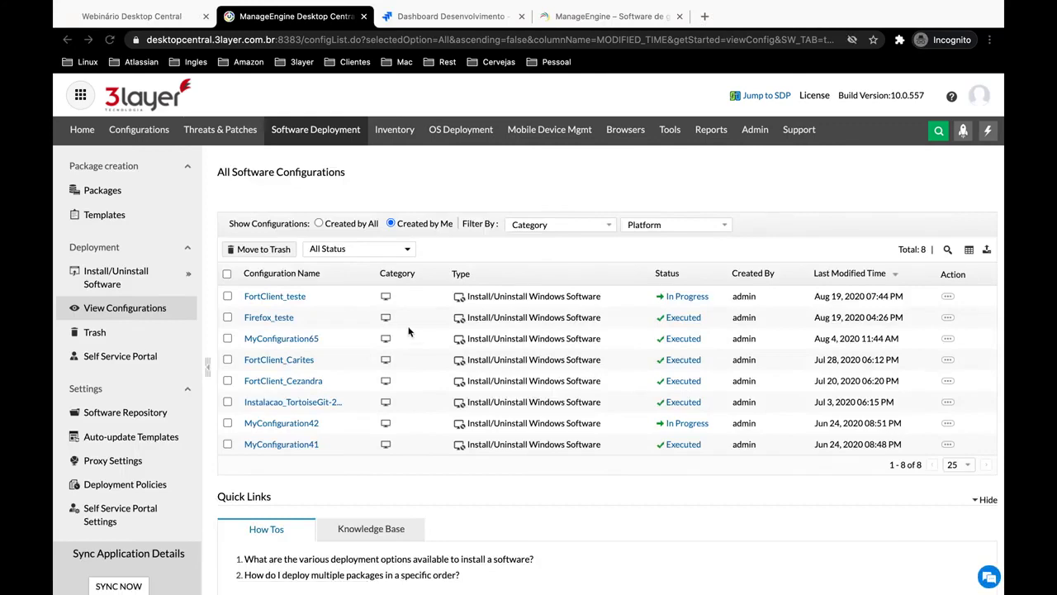
Open the FortClient_teste configuration and view its Execution Status tab
scroll(388, 318, down, 3)
scroll(355, 309, up, 3)
click(278, 296)
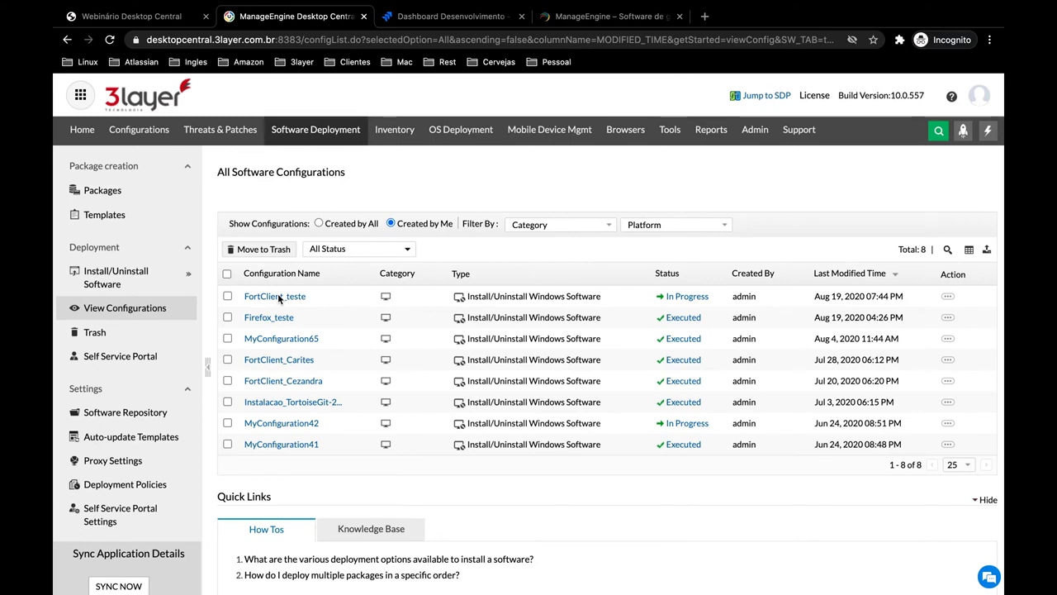
click(278, 296)
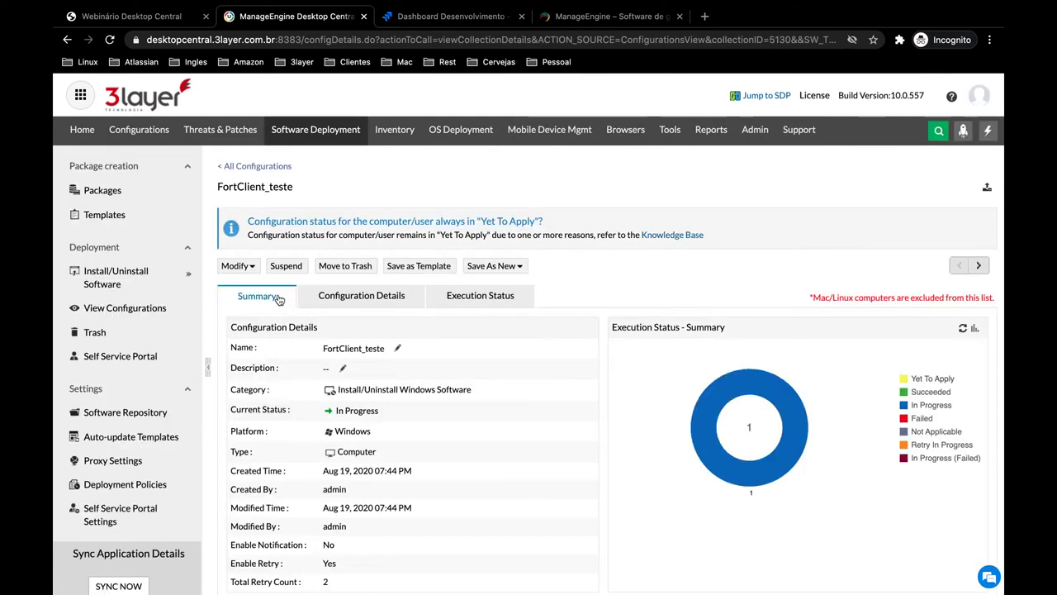
click(479, 296)
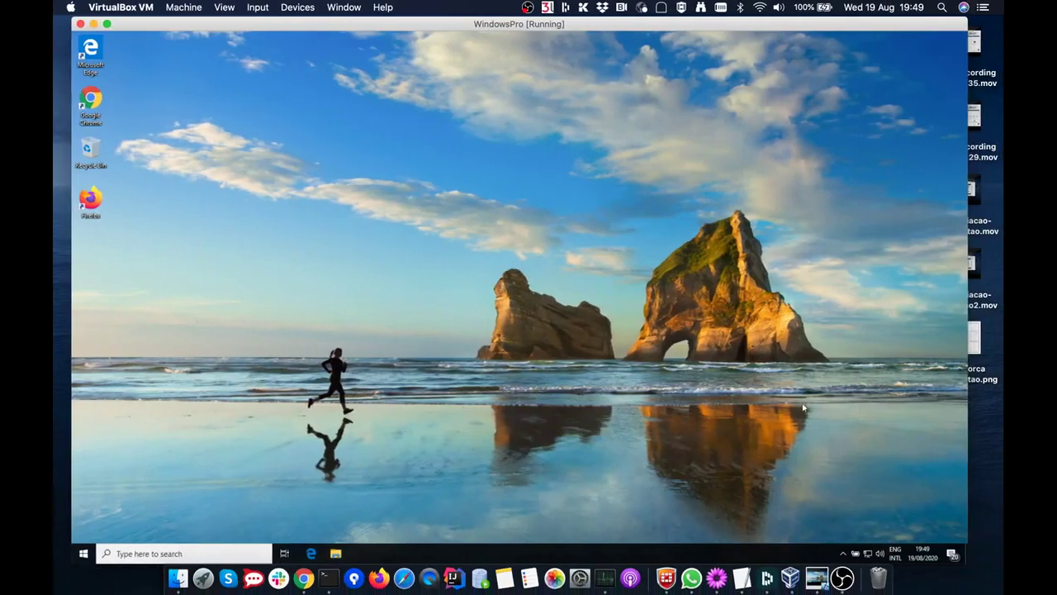
Run Apply Configurations from the Windows guest's Desktop Central tray agent, then return to Chrome
click(844, 553)
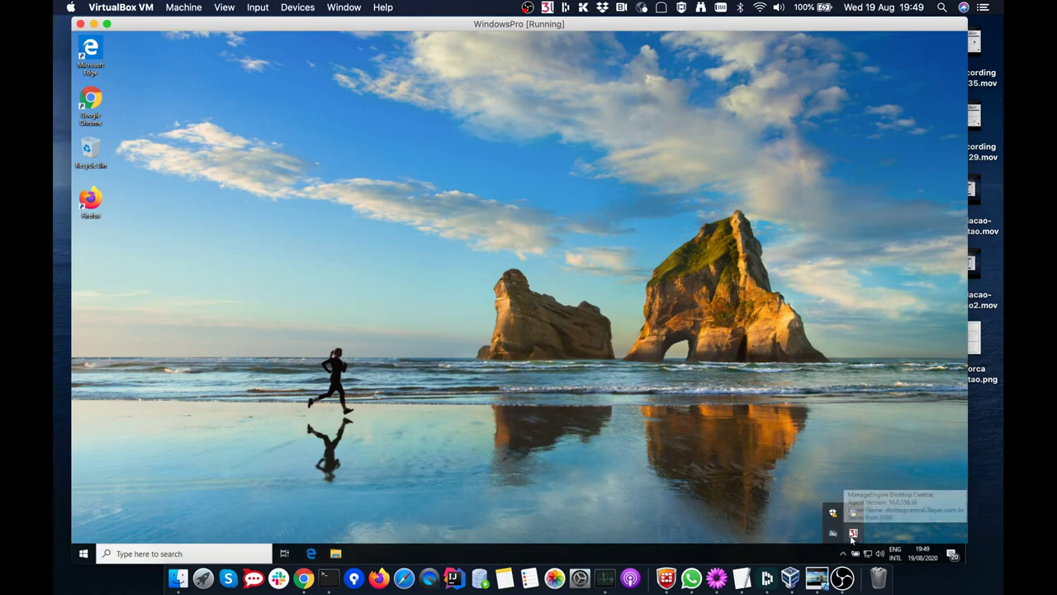
right_click(855, 513)
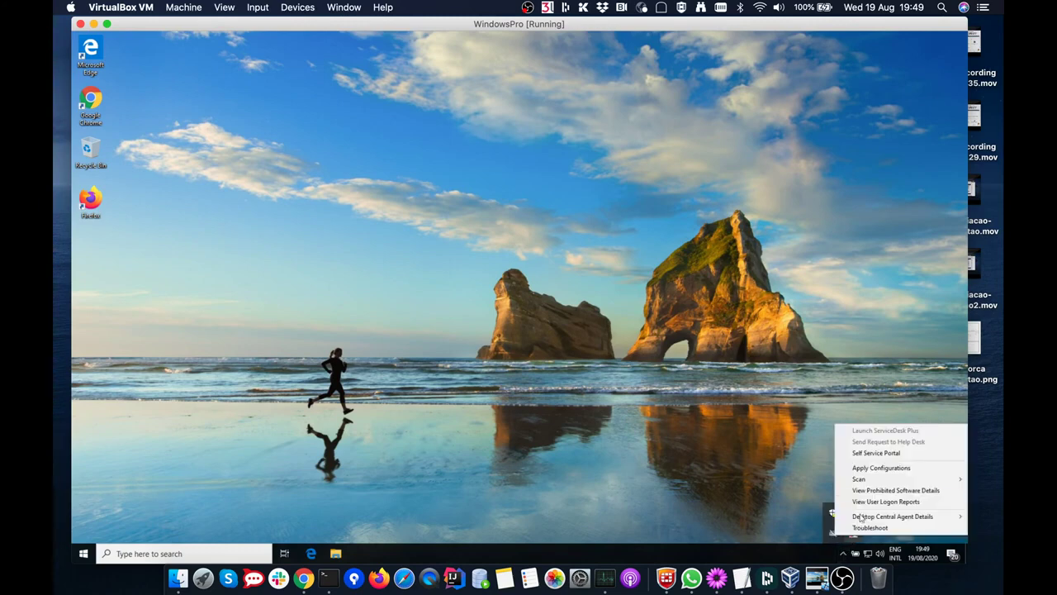
click(877, 468)
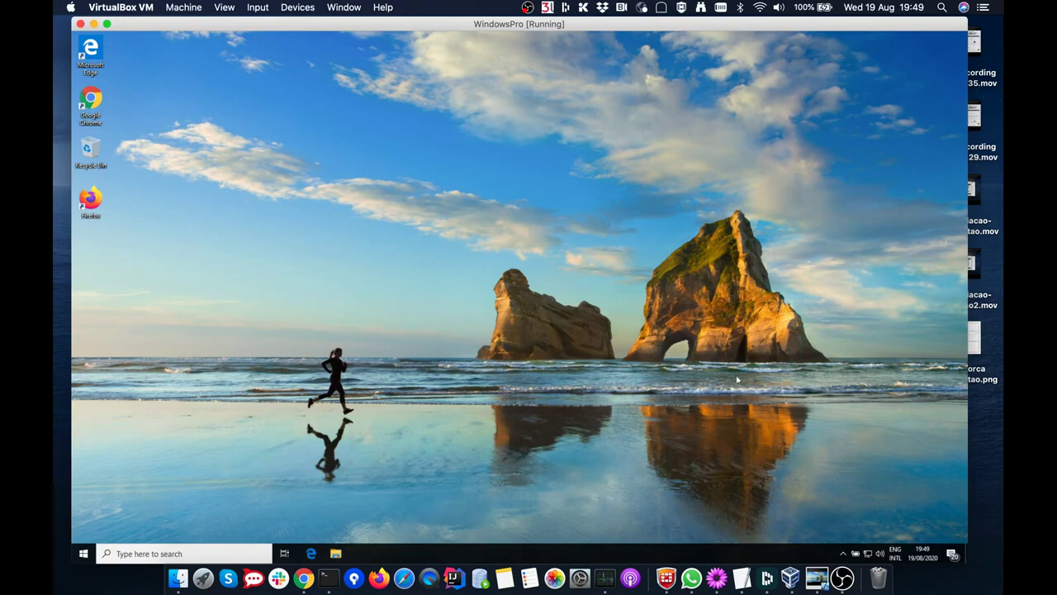
key(ctrl+Right)
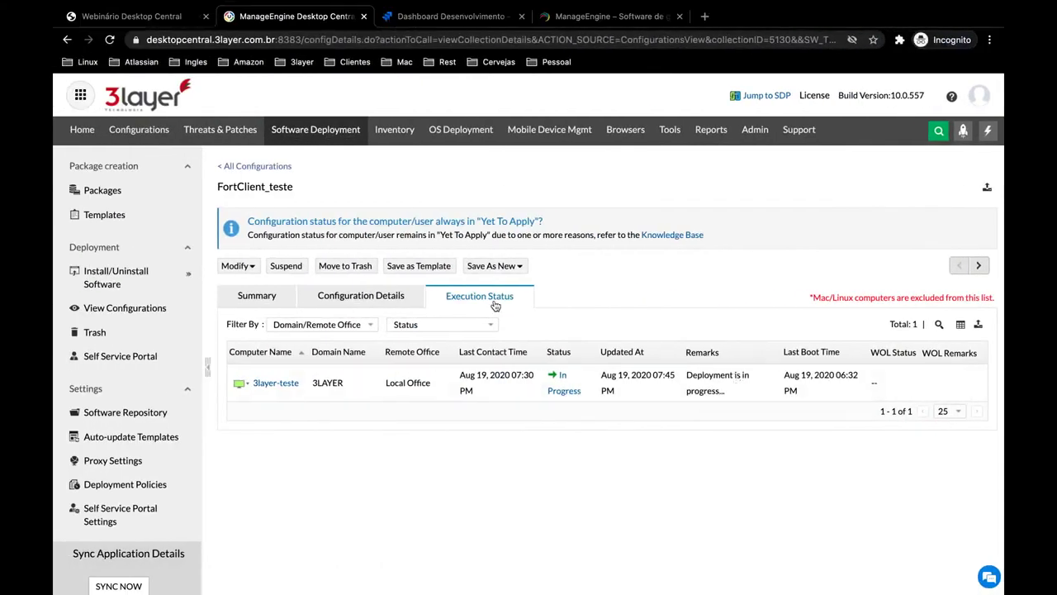
Open Define Wallpaper 3layer from Configurations and choose Modify > Configuration
click(157, 132)
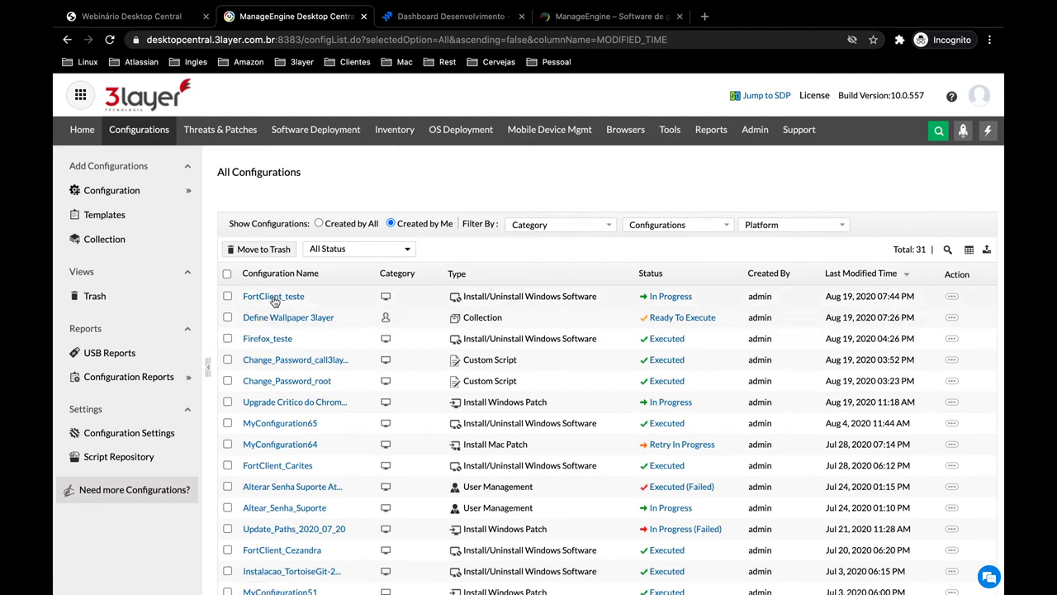
click(288, 320)
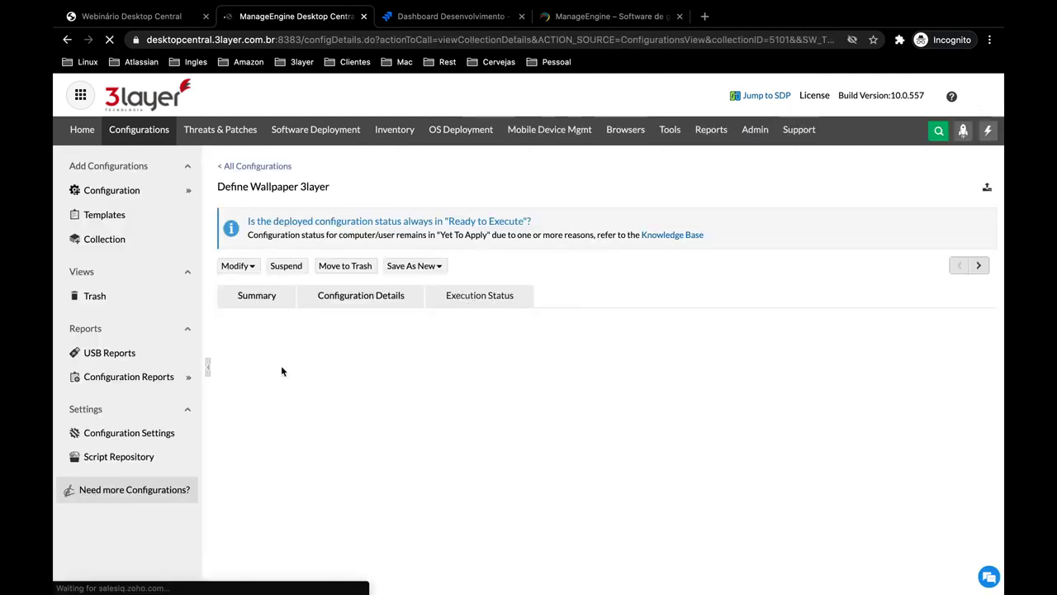
click(234, 265)
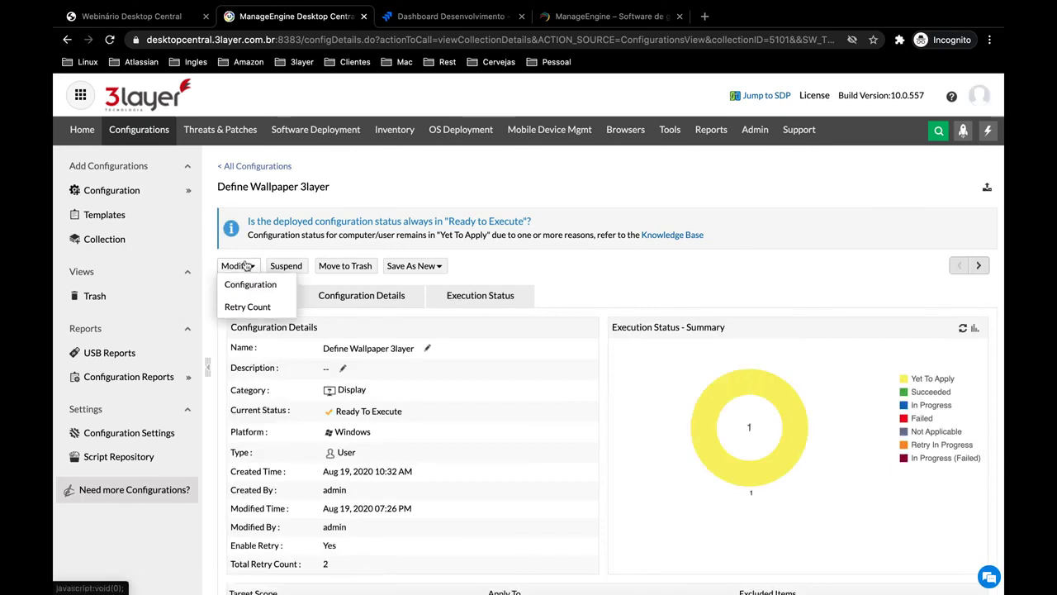
click(248, 283)
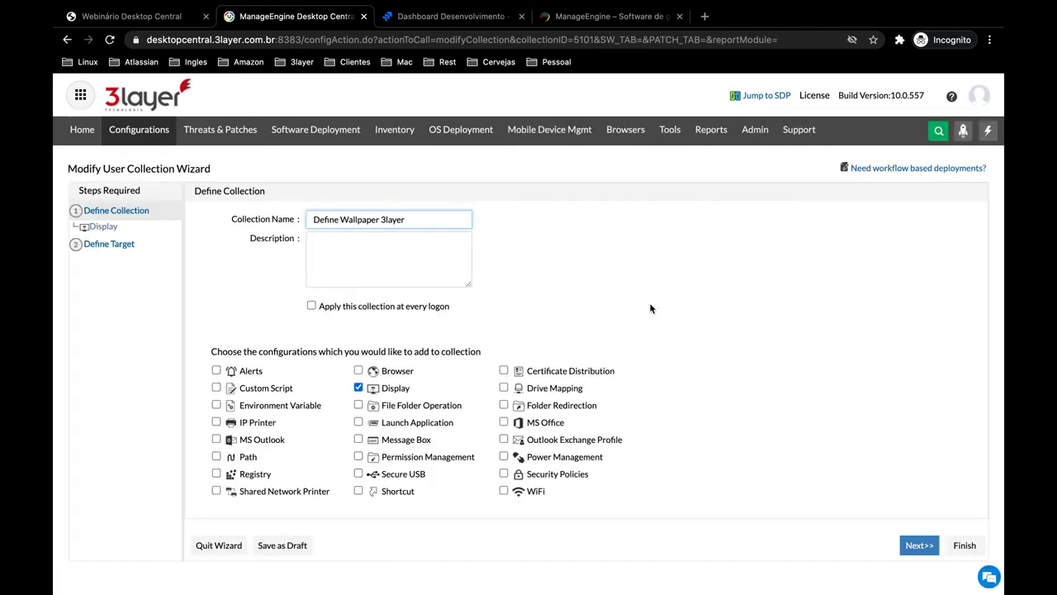
Finish the wizard and deploy the modified Define Wallpaper 3layer, then go to Threats & Patches
click(913, 507)
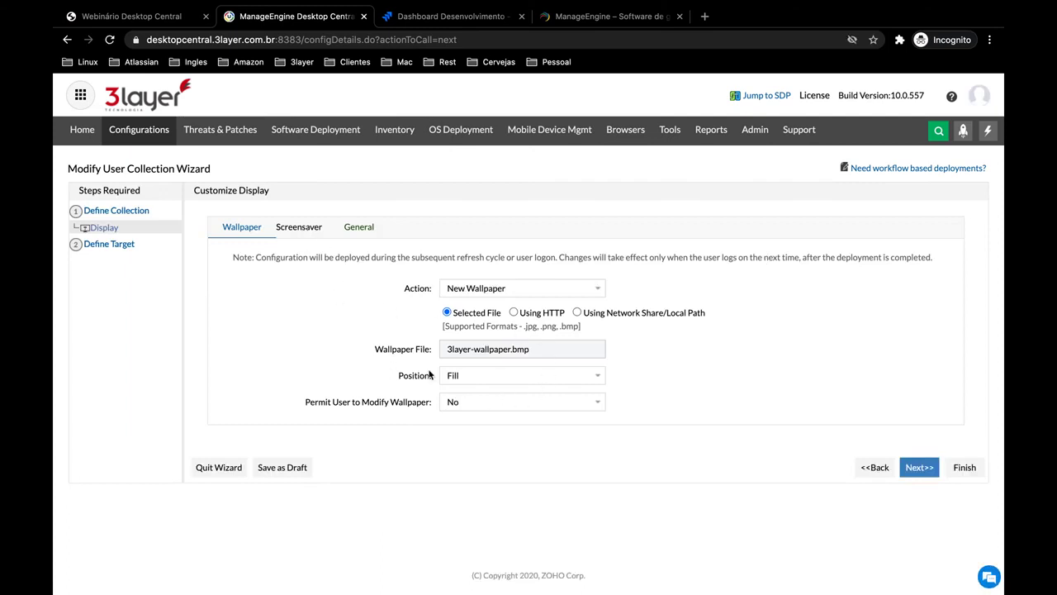
click(920, 467)
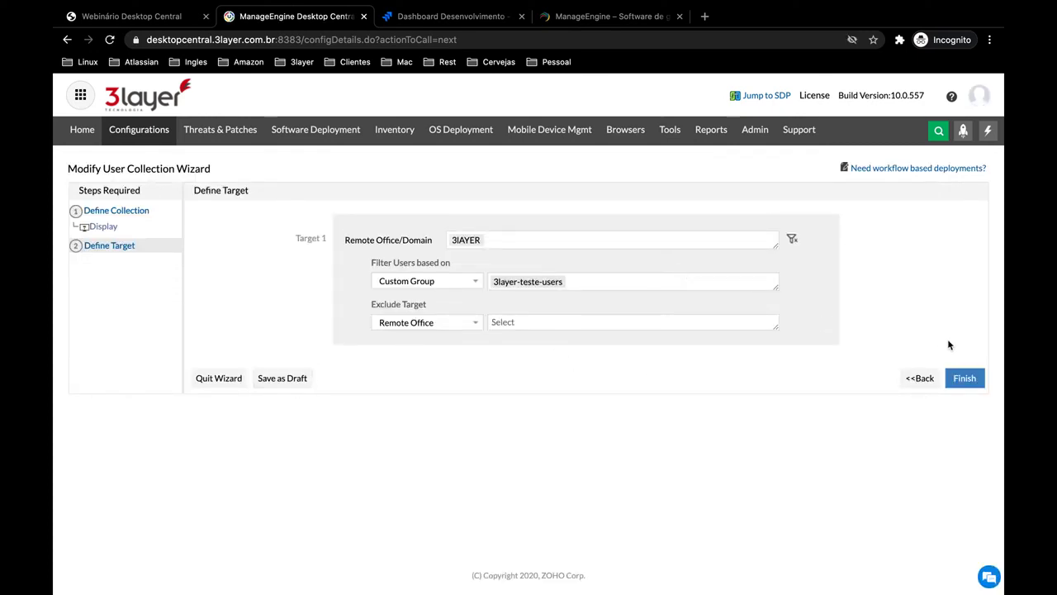
click(963, 377)
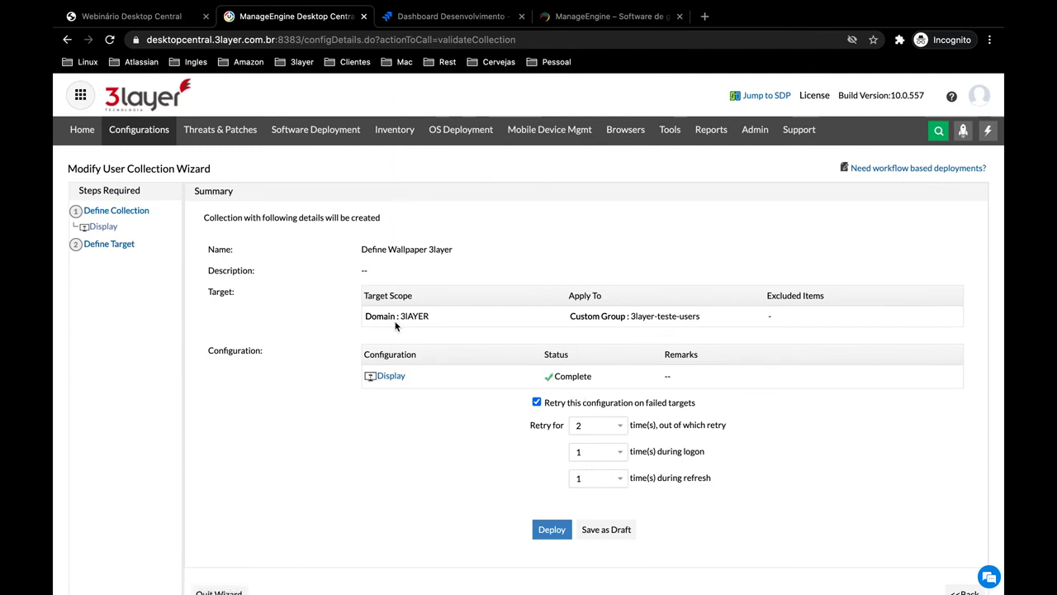
click(551, 530)
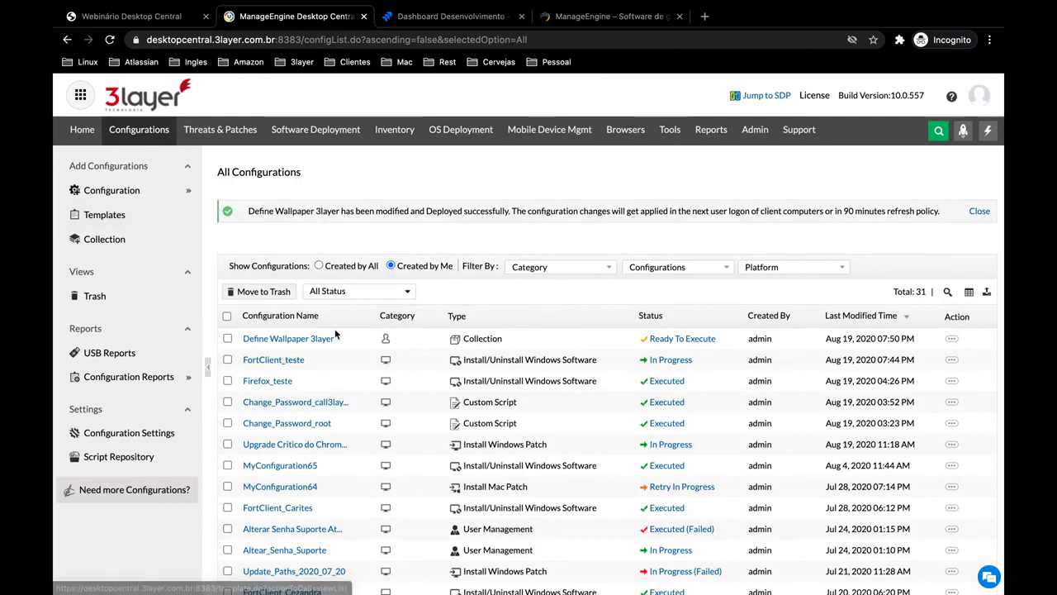
click(288, 338)
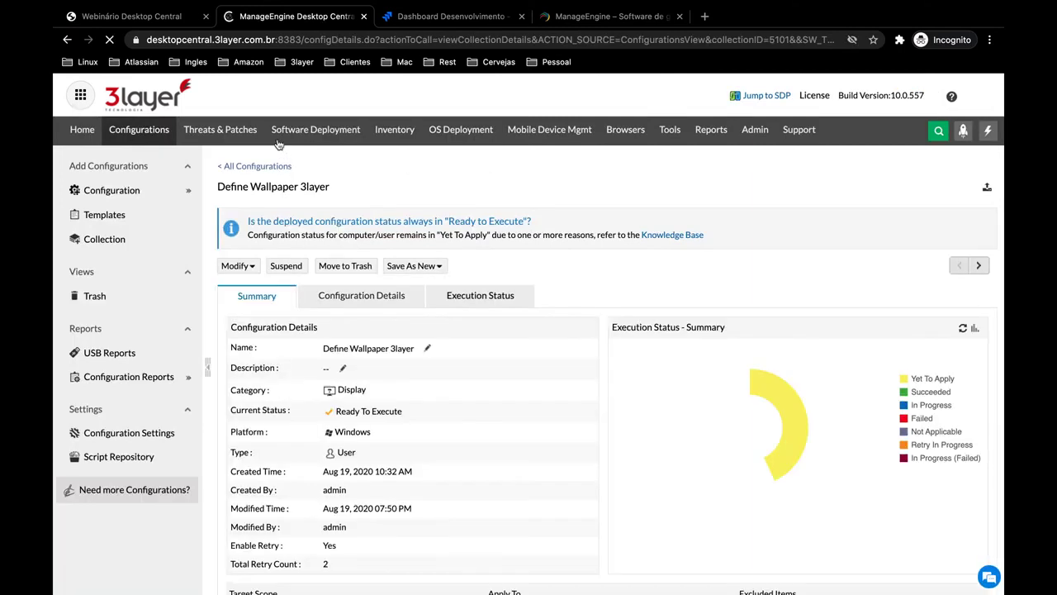
click(232, 130)
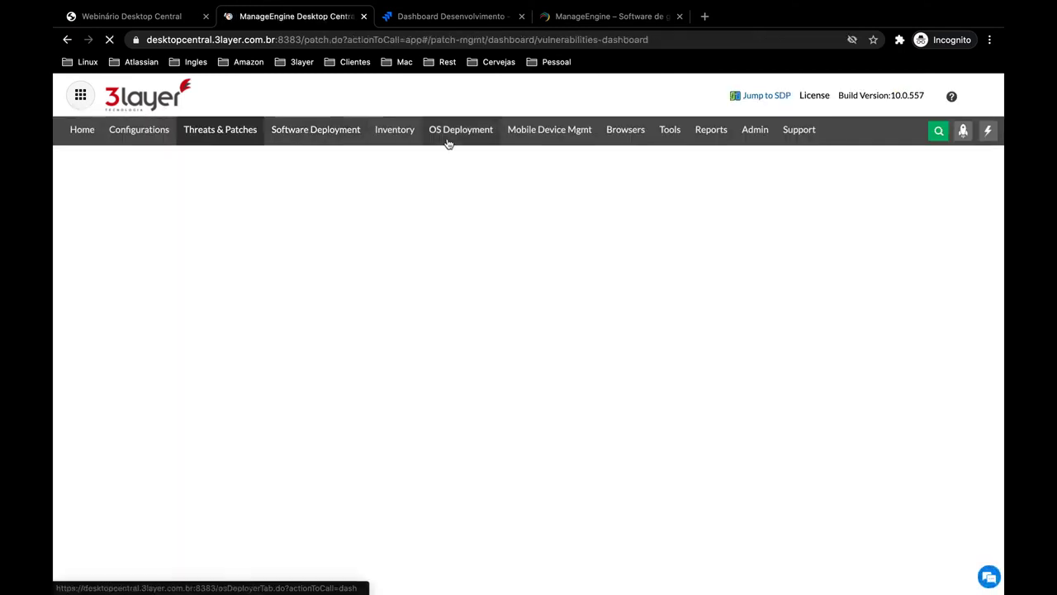
Open Inventory > Computers and scroll through the 24 scanned computers charted by OS
click(391, 132)
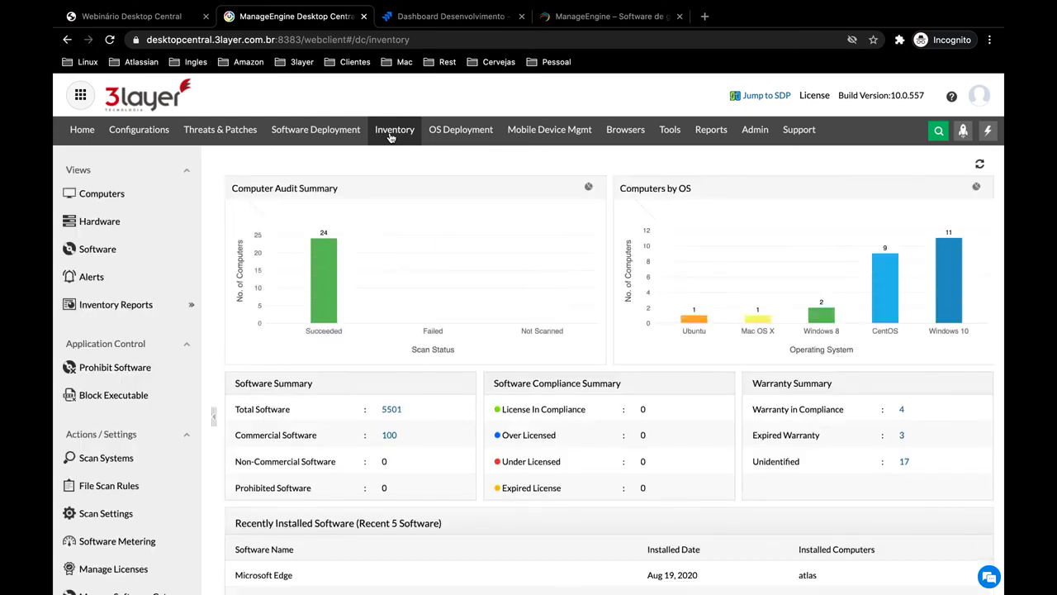
click(98, 198)
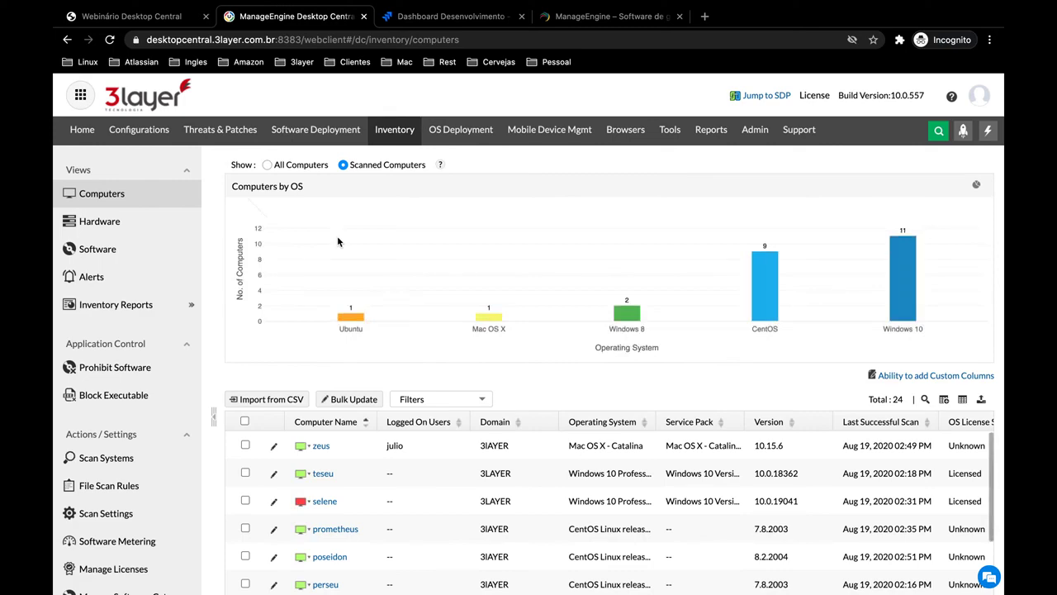
scroll(445, 413, down, 3)
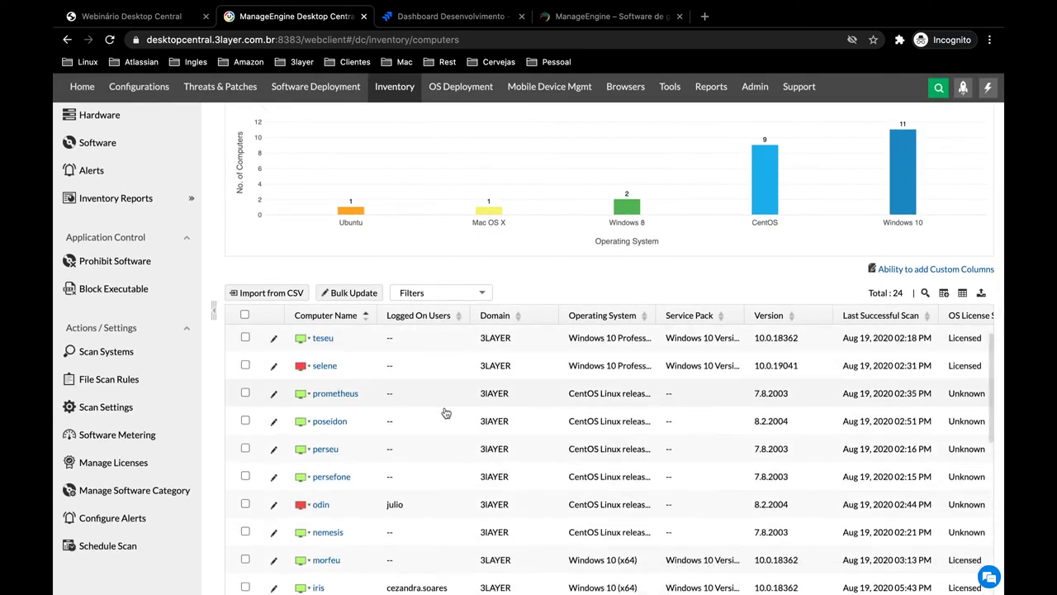
scroll(444, 412, up, 5)
scroll(445, 408, down, 5)
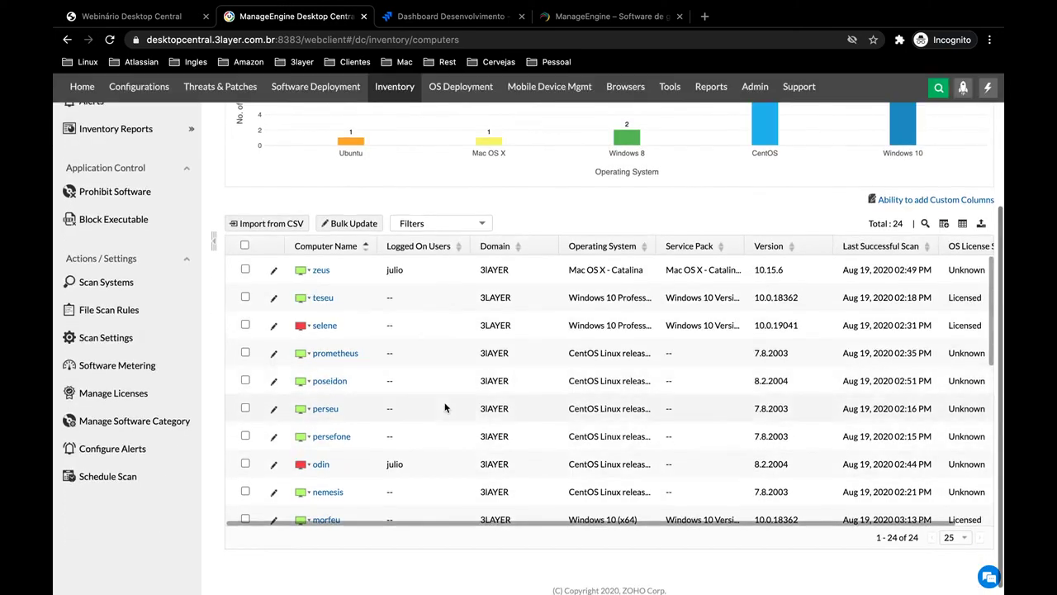
scroll(444, 407, up, 5)
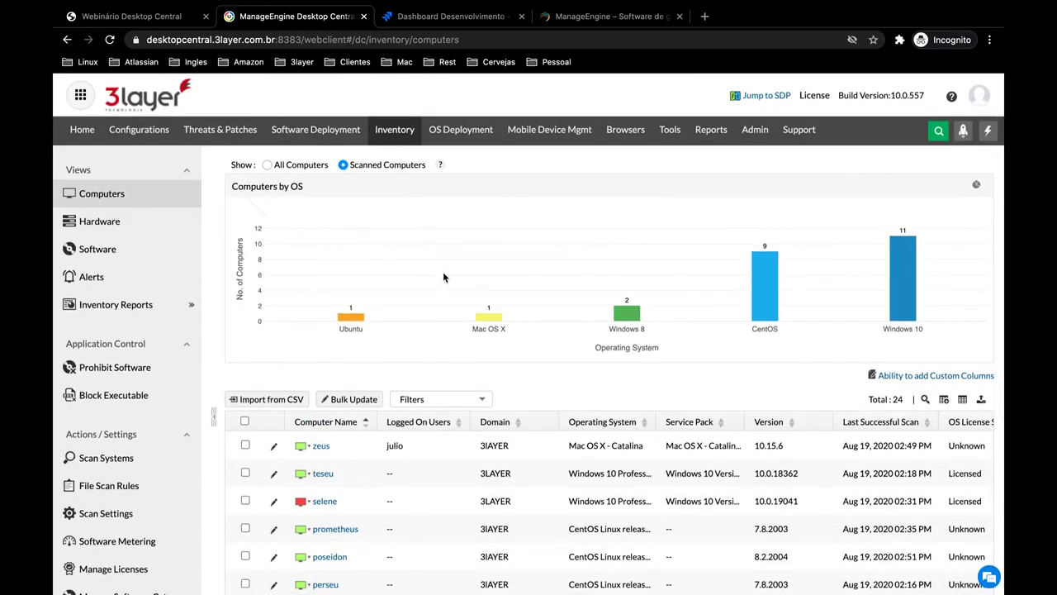
scroll(444, 278, down, 3)
scroll(484, 351, down, 5)
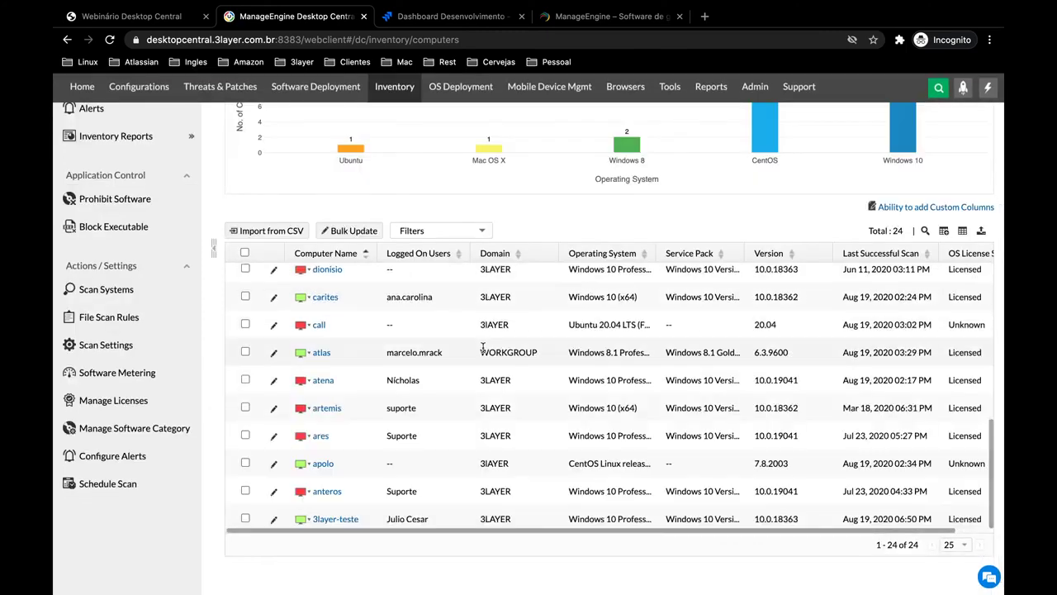
scroll(483, 348, up, 8)
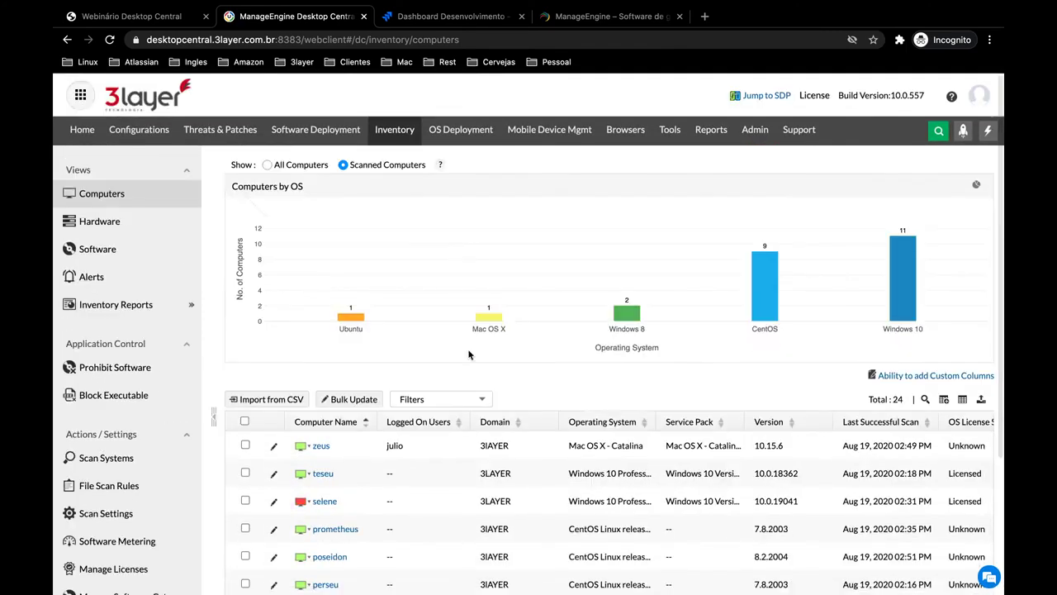
scroll(468, 354, down, 4)
Filter the computer list to CentOSLinux, then to Windows10, showing 11 machines
click(457, 232)
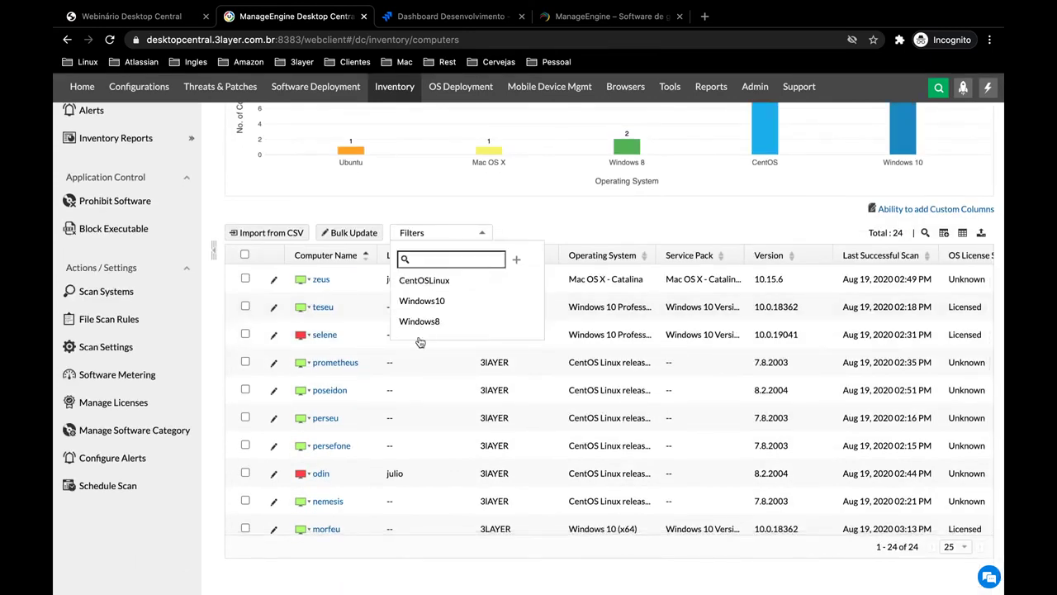
click(426, 280)
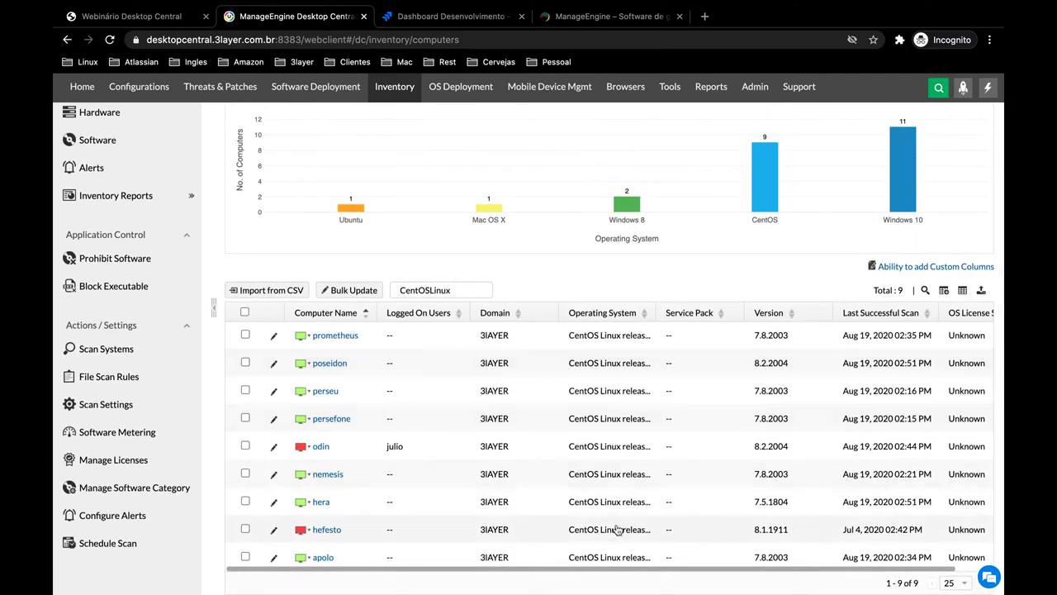
click(446, 290)
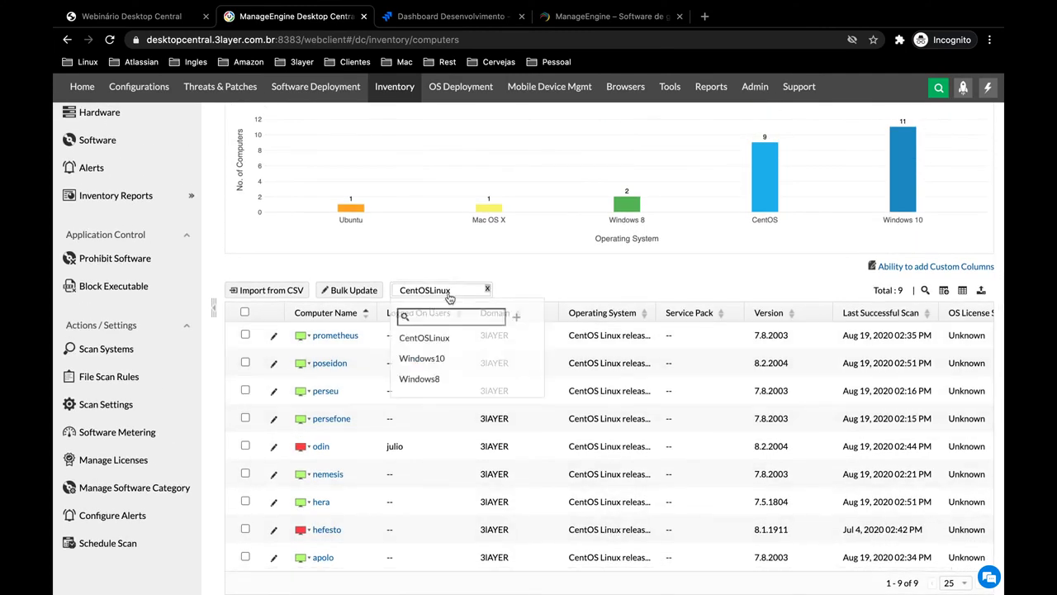
click(437, 361)
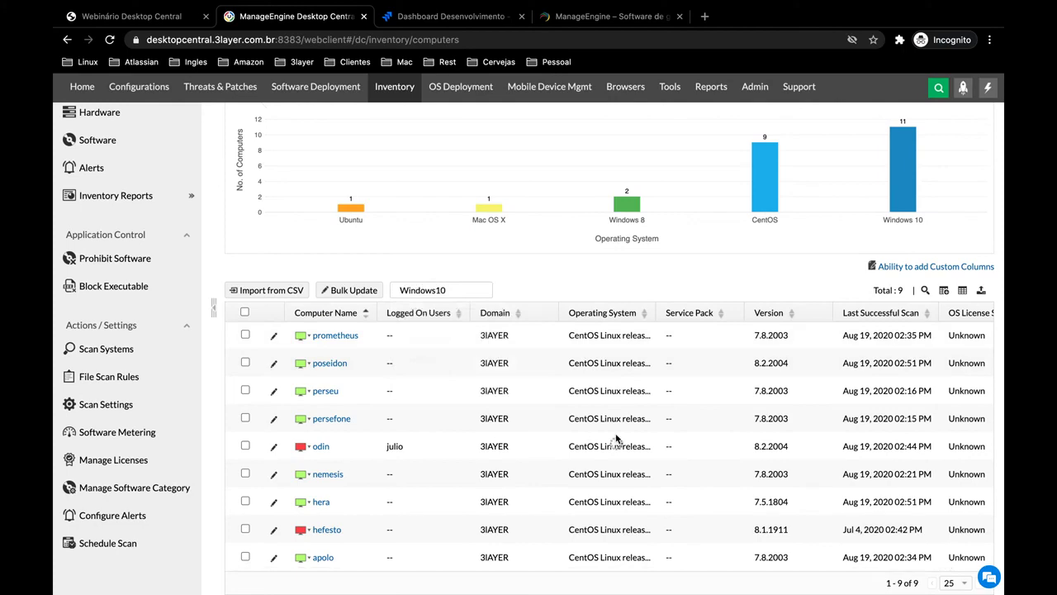
scroll(616, 439, down, 2)
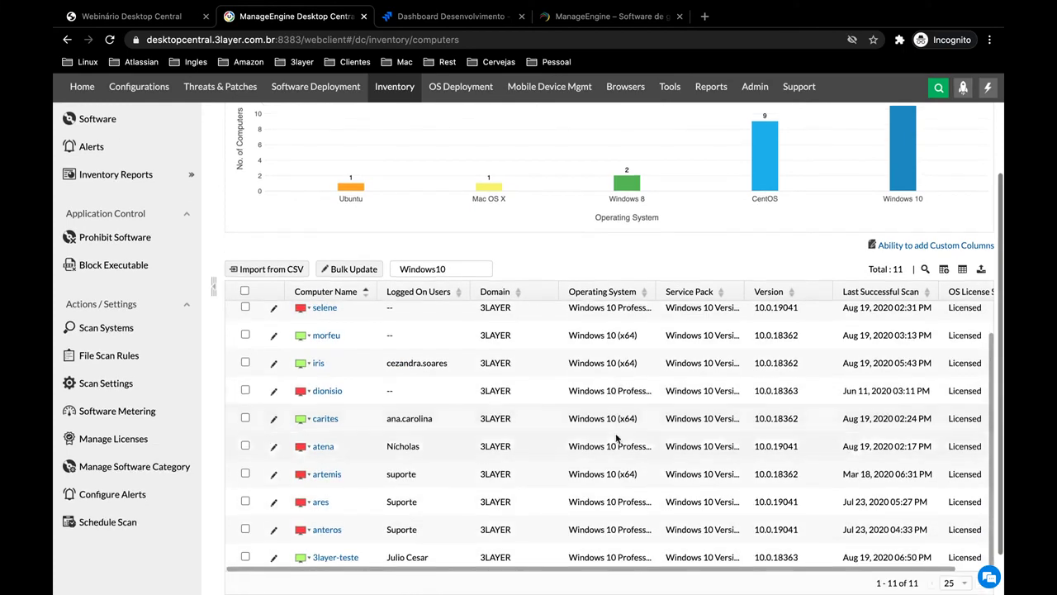
scroll(361, 449, up, 1)
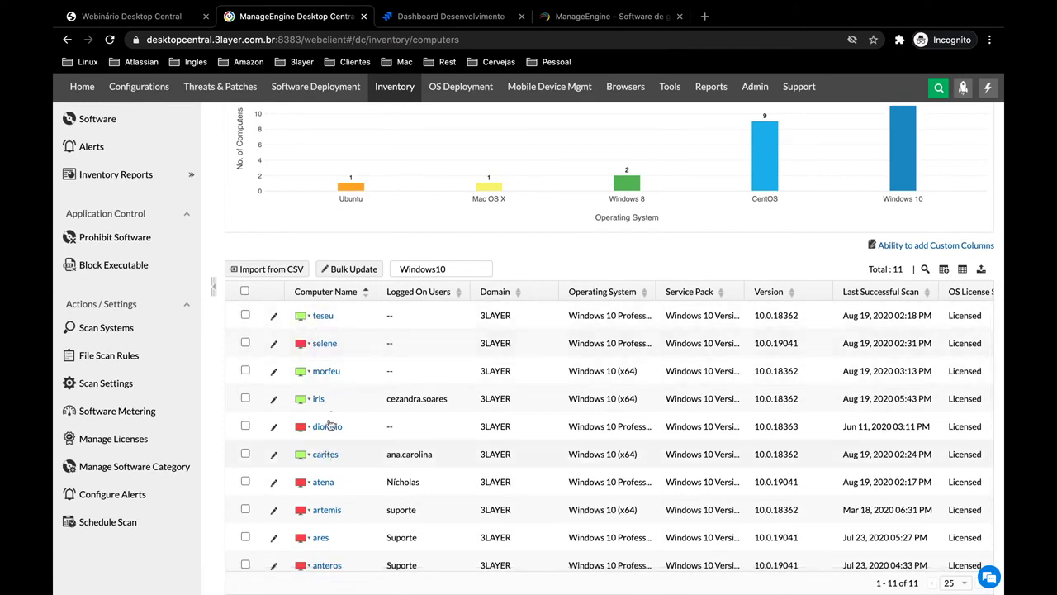
scroll(376, 427, down, 2)
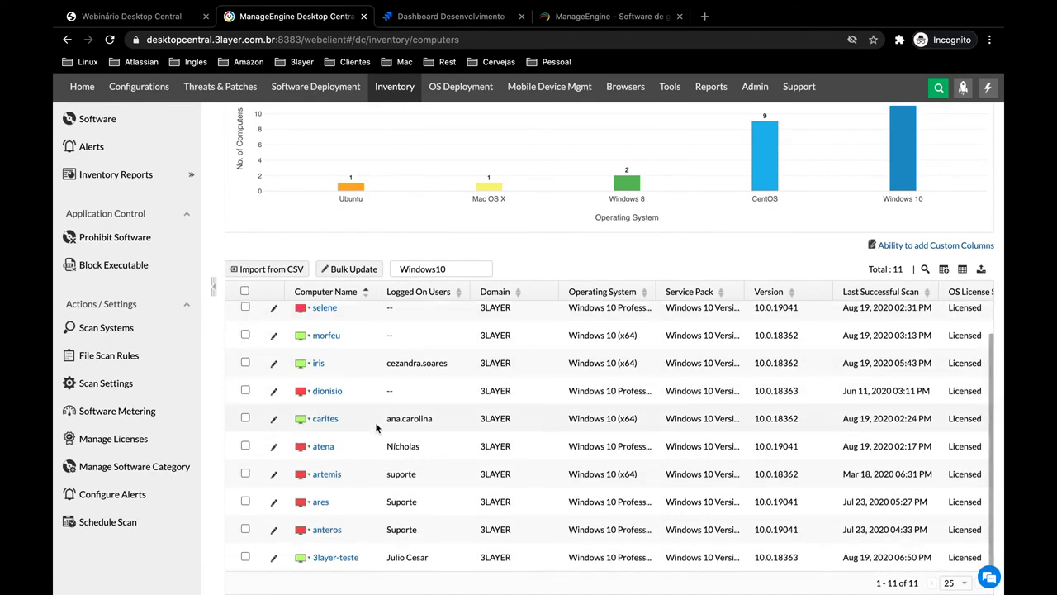
scroll(475, 394, up, 2)
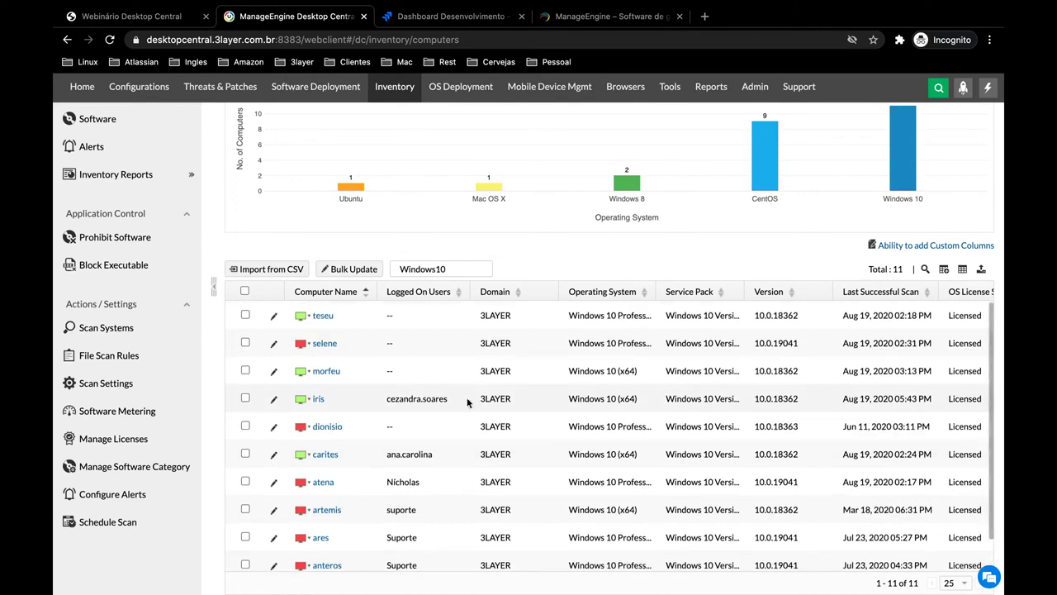
scroll(429, 444, down, 2)
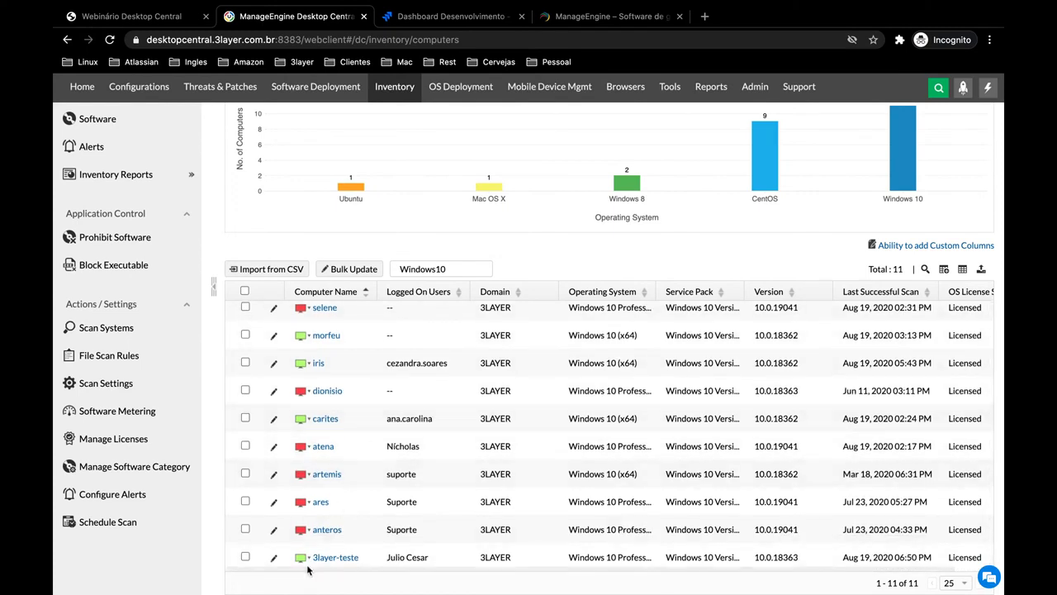
Start an Asset Scan on the 3layer-teste computer
click(309, 557)
scroll(479, 411, down, 5)
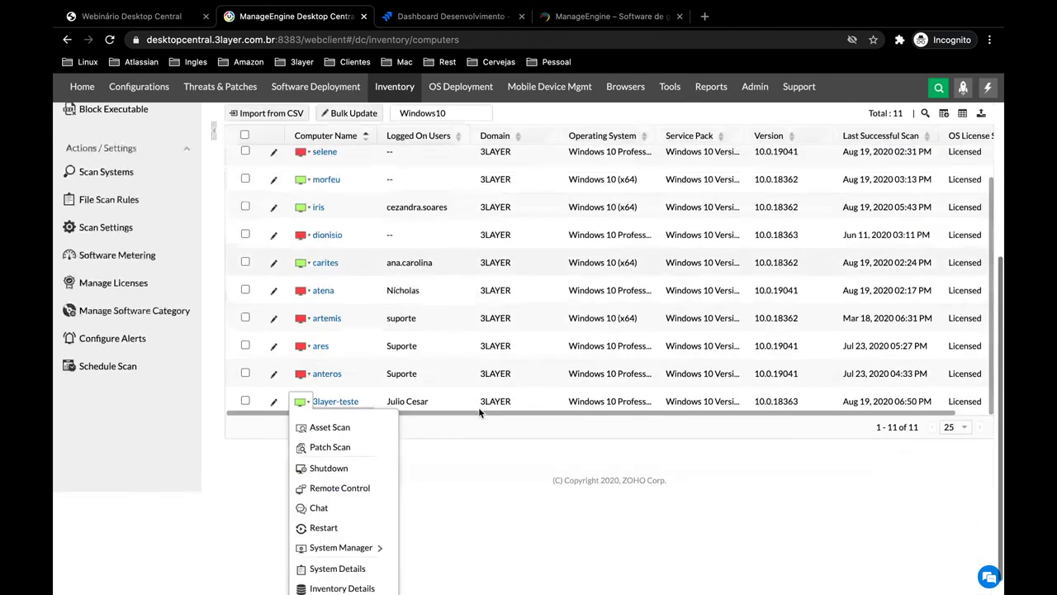
scroll(479, 409, down, 1)
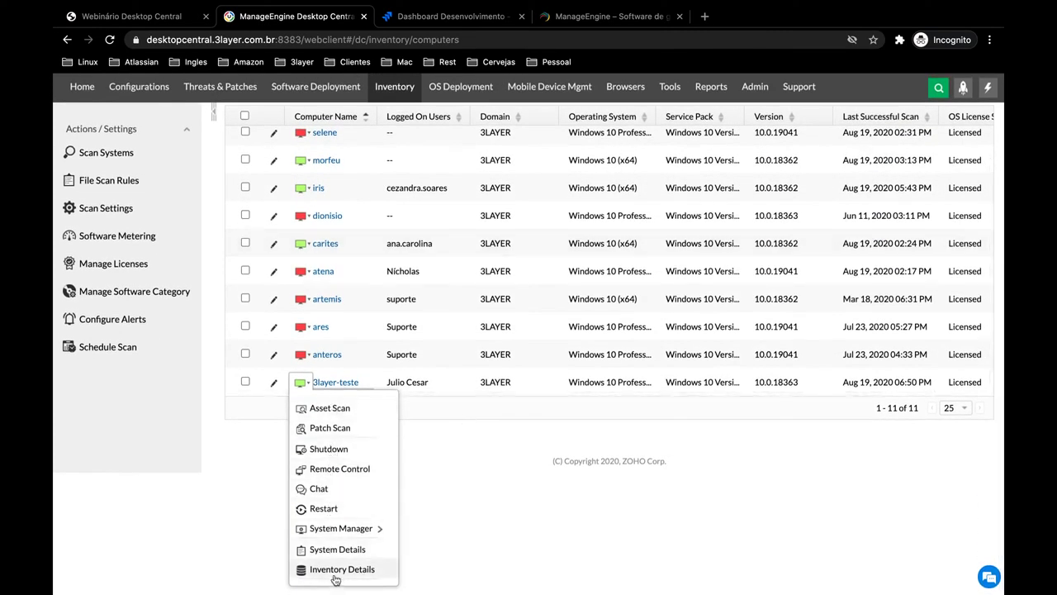
click(328, 408)
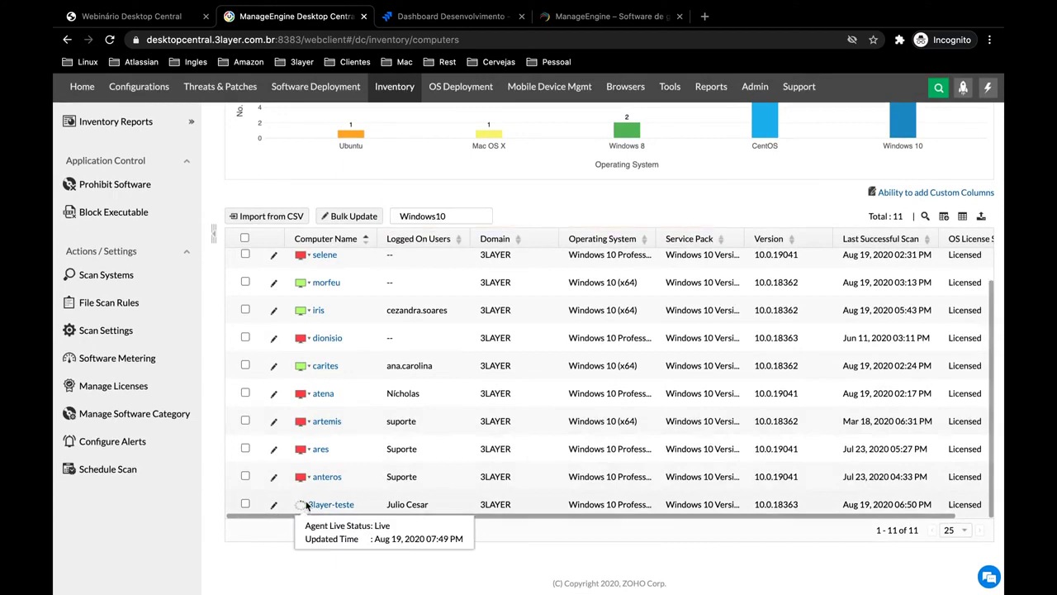
Run a Patch Scan on 3layer-teste from its action menu, then move to the Windows VM desktop
click(307, 503)
scroll(402, 435, down, 3)
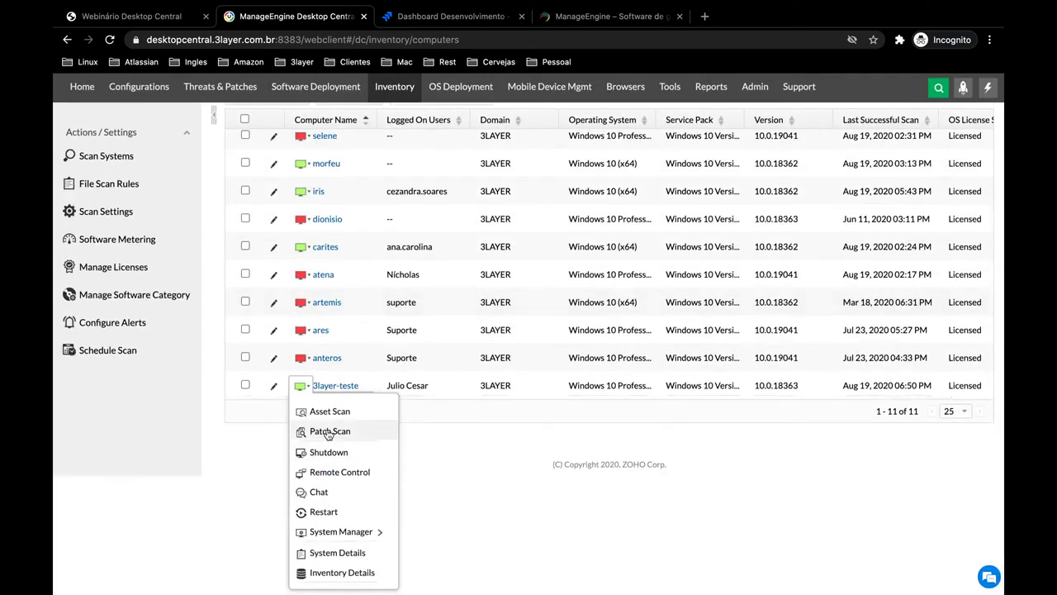
click(329, 431)
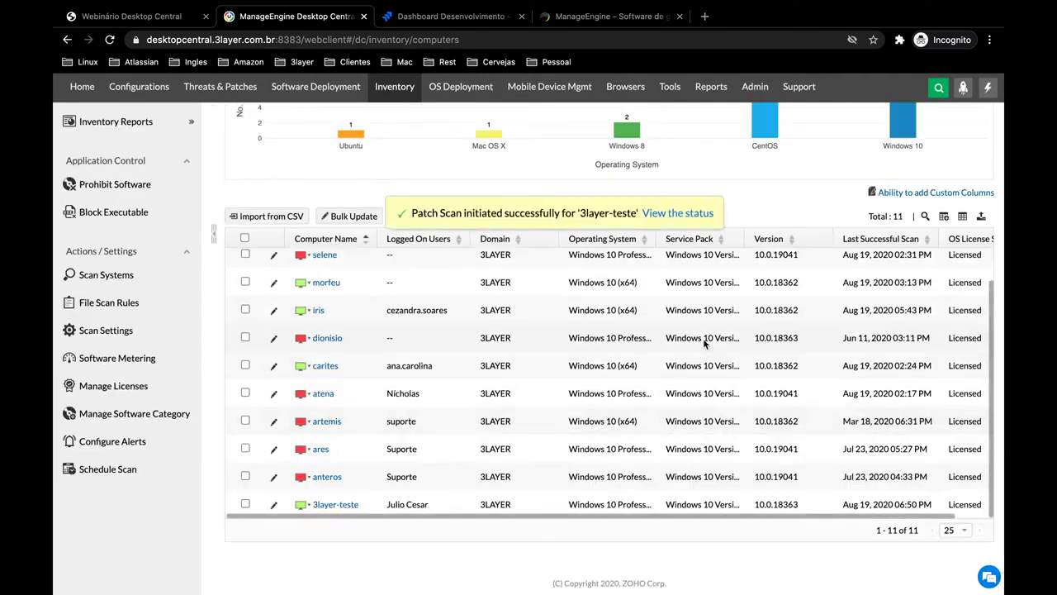
key(ctrl+Right)
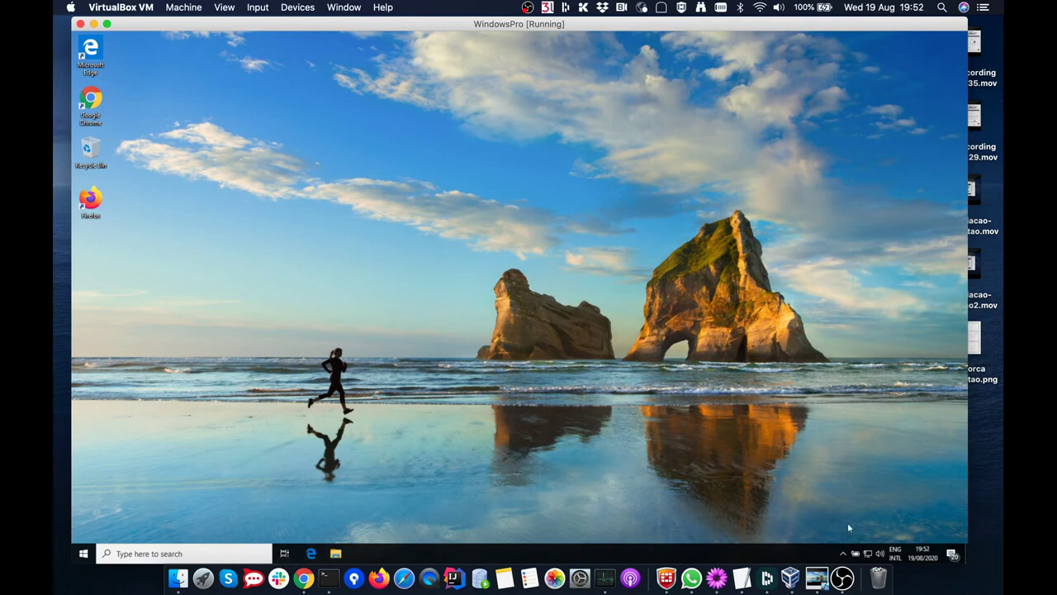
Make the Desktop Central agent in the Windows tray Apply Configurations, then return to the computer list
click(843, 554)
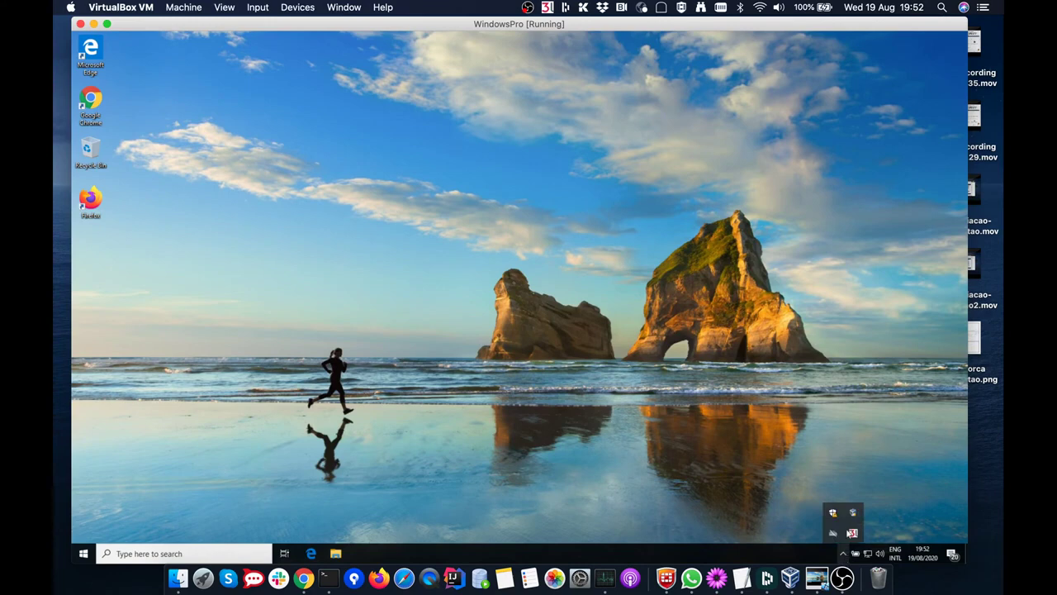
right_click(853, 533)
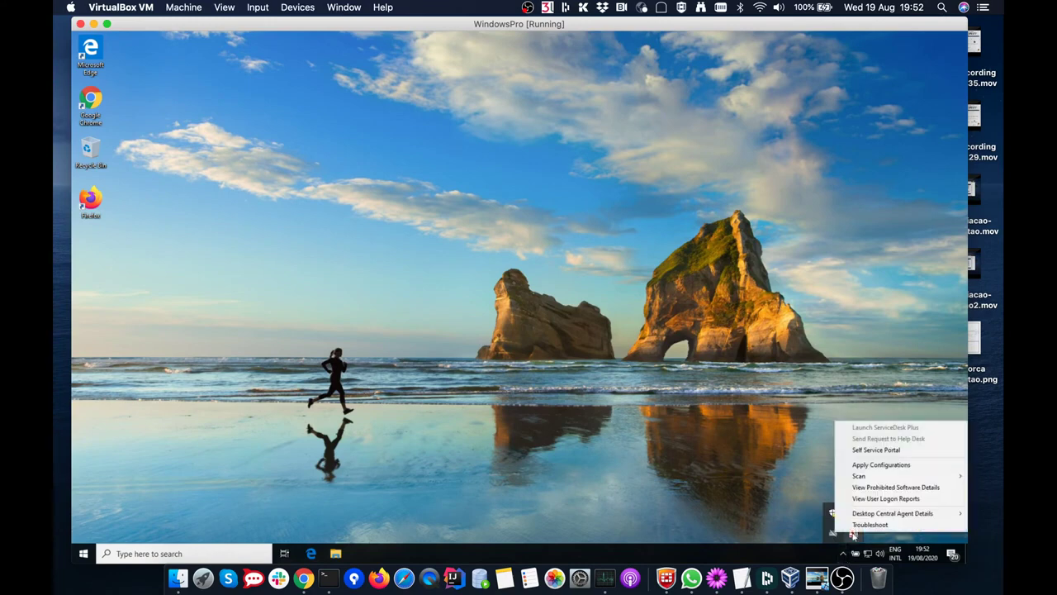
click(875, 464)
key(ctrl+Left)
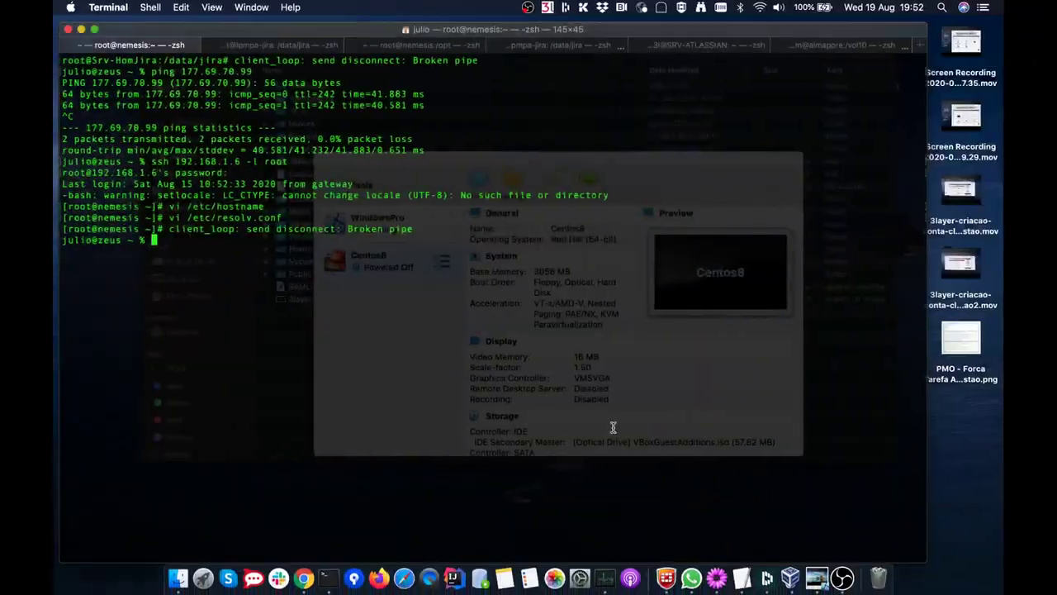
key(ctrl+Right)
scroll(403, 419, down, 1)
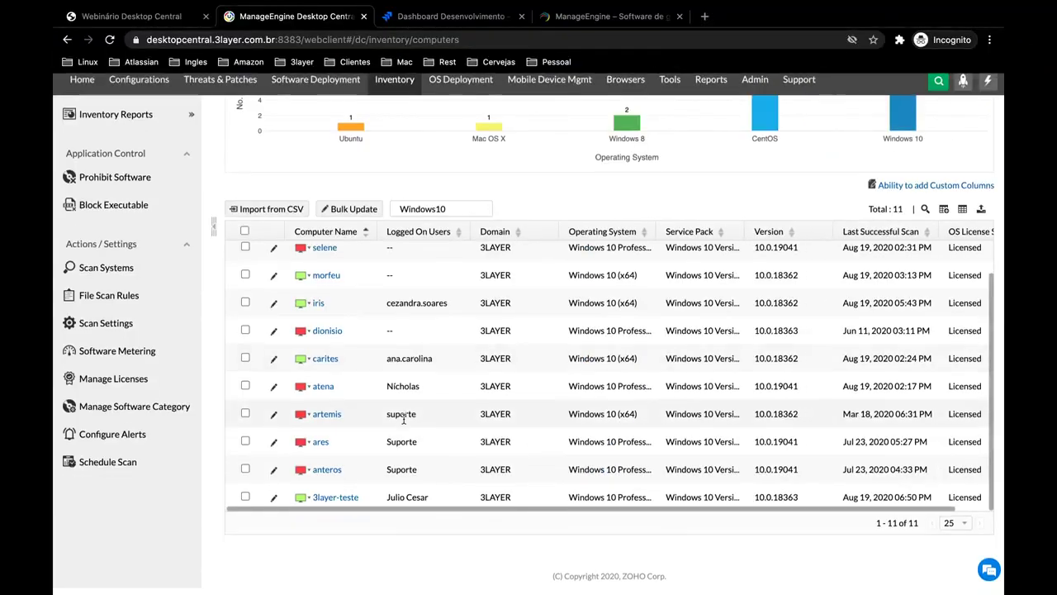
Launch Remote Control for 3layer-teste from its action menu
scroll(403, 420, up, 1)
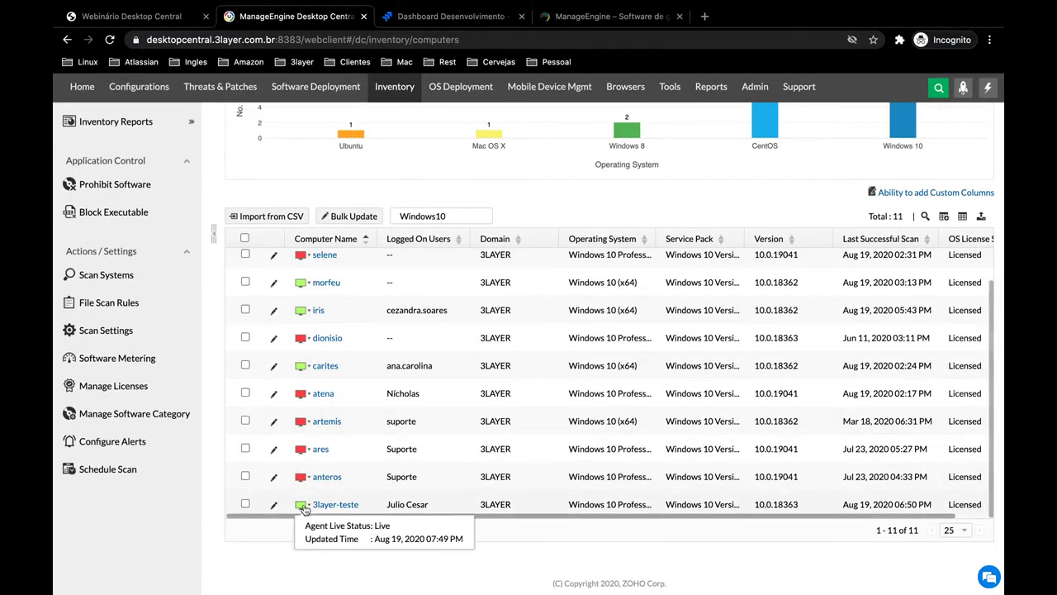
click(308, 505)
scroll(415, 442, down, 2)
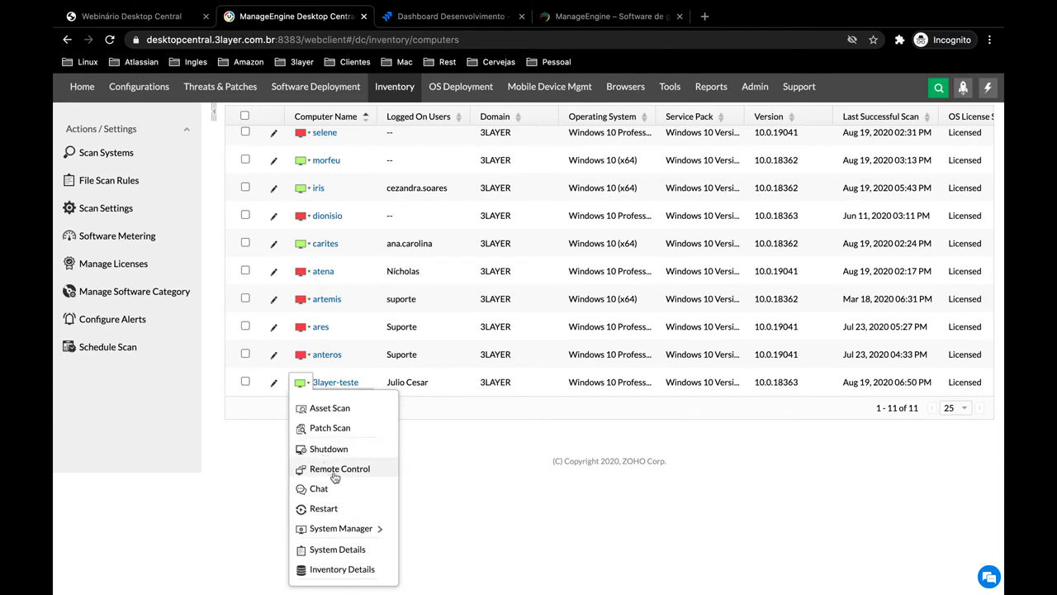
click(336, 473)
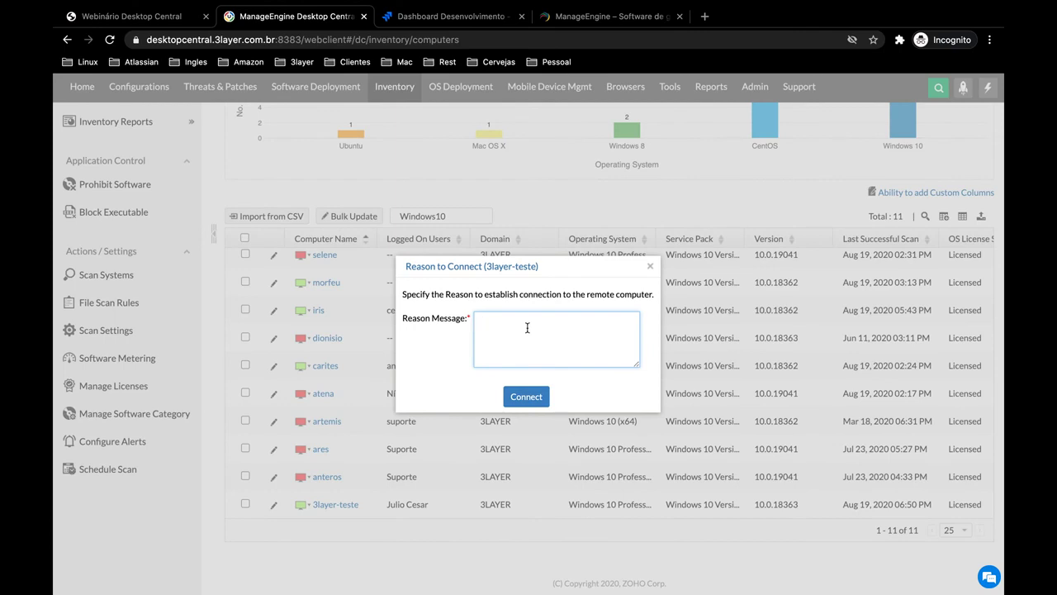
Connect with the reason message 'Teste', then switch to the VirtualBox space
click(527, 328)
text(Teste)
click(526, 397)
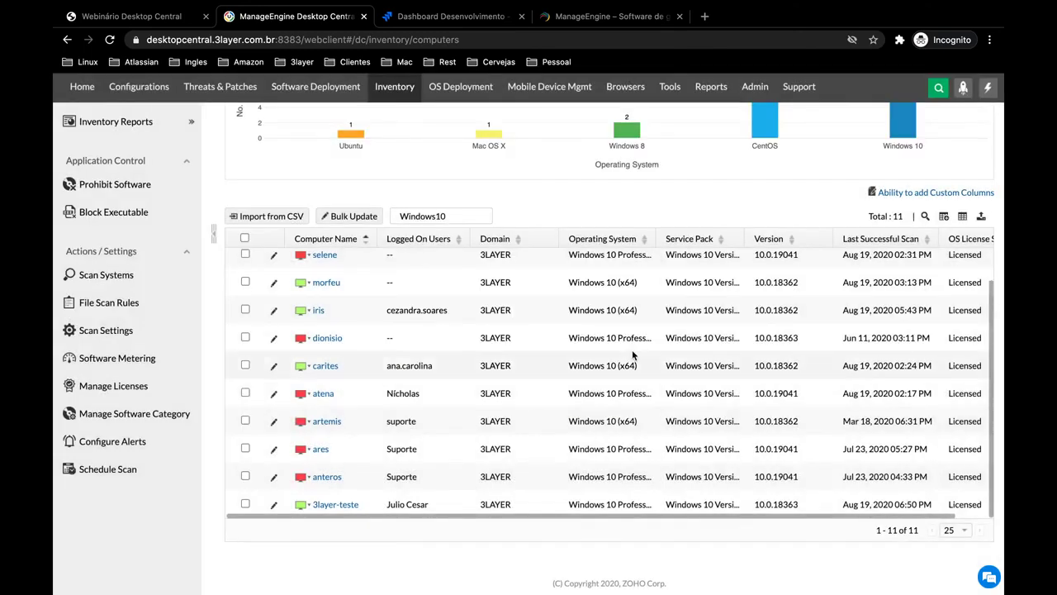
key(ctrl+Right)
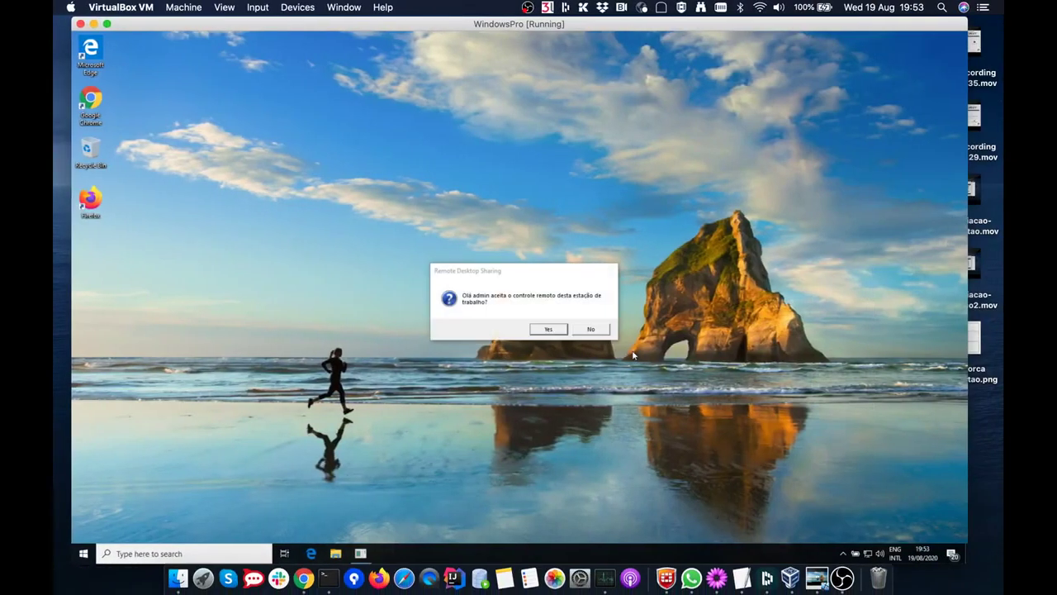
Answer Yes to the Remote Desktop Sharing prompt on the Windows VM
click(473, 299)
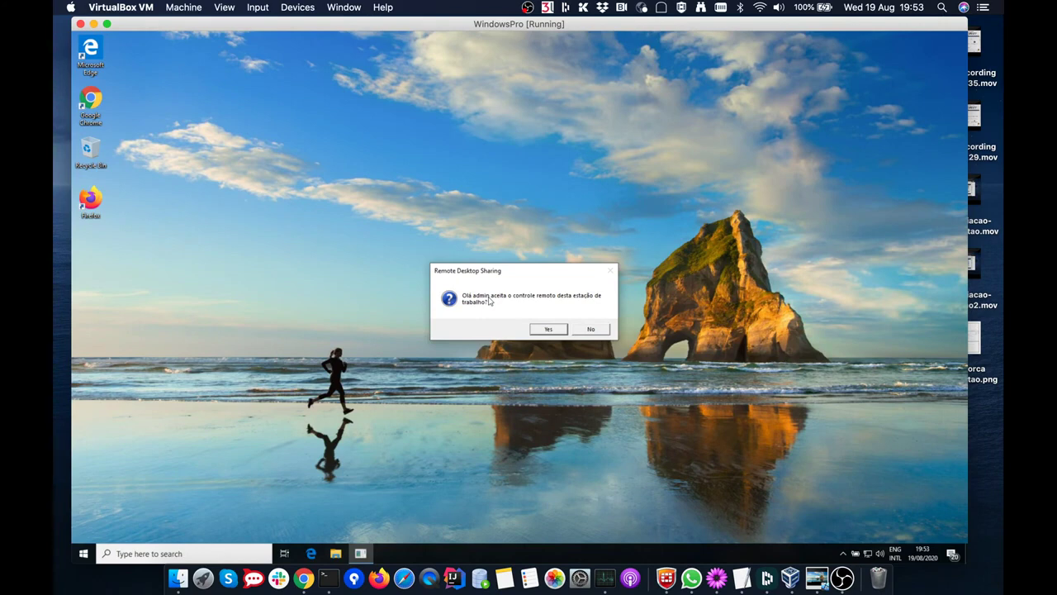
click(547, 330)
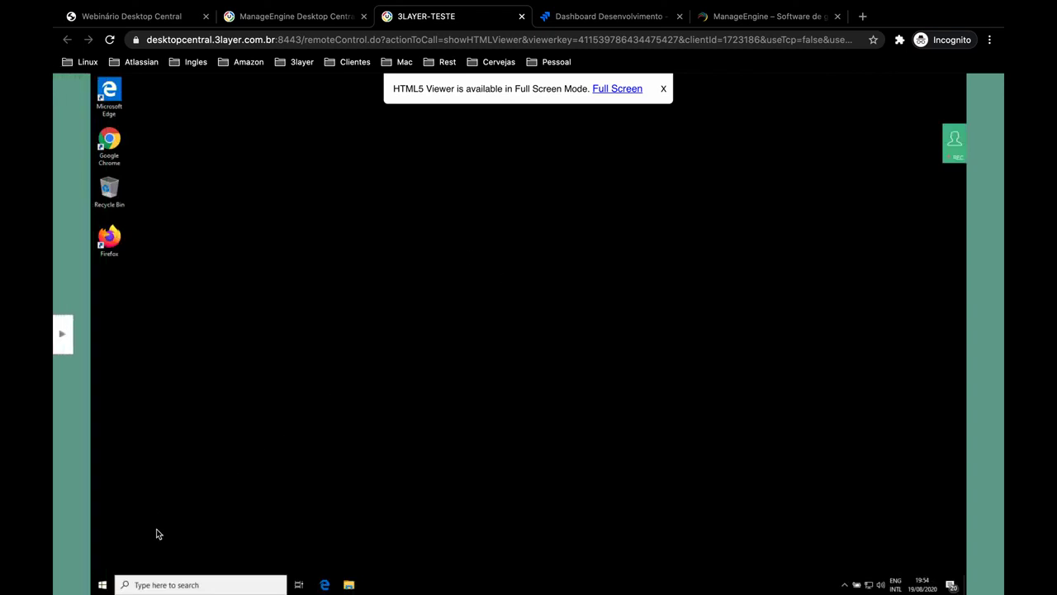
click(102, 584)
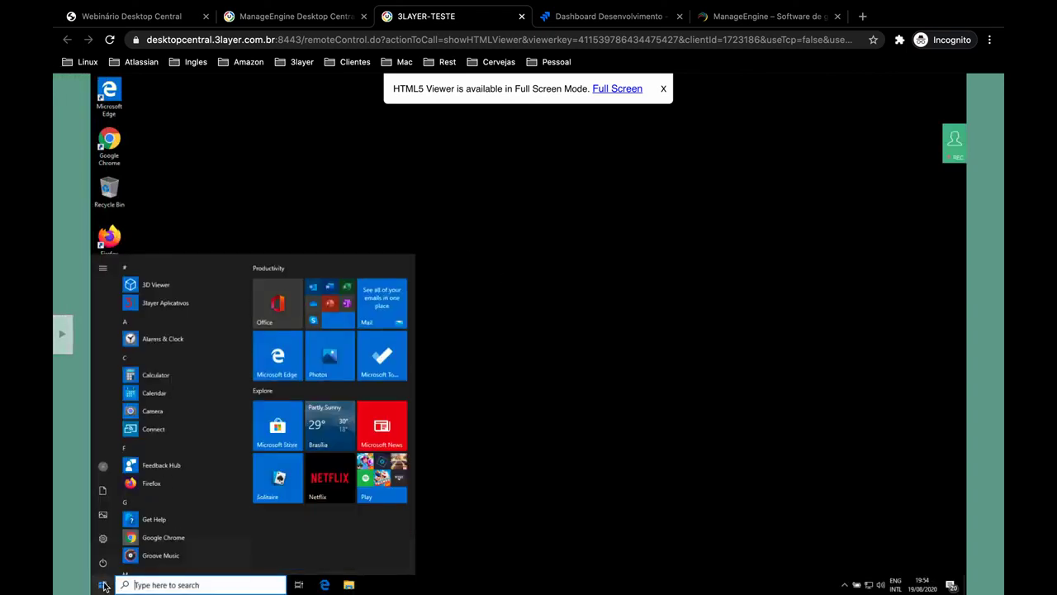
click(153, 585)
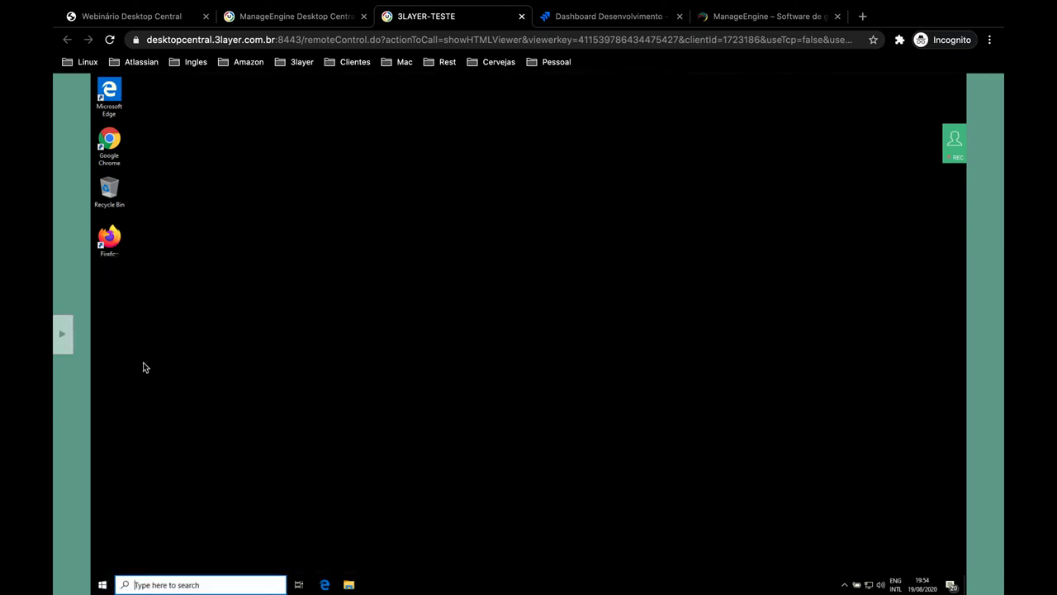
text(cmd)
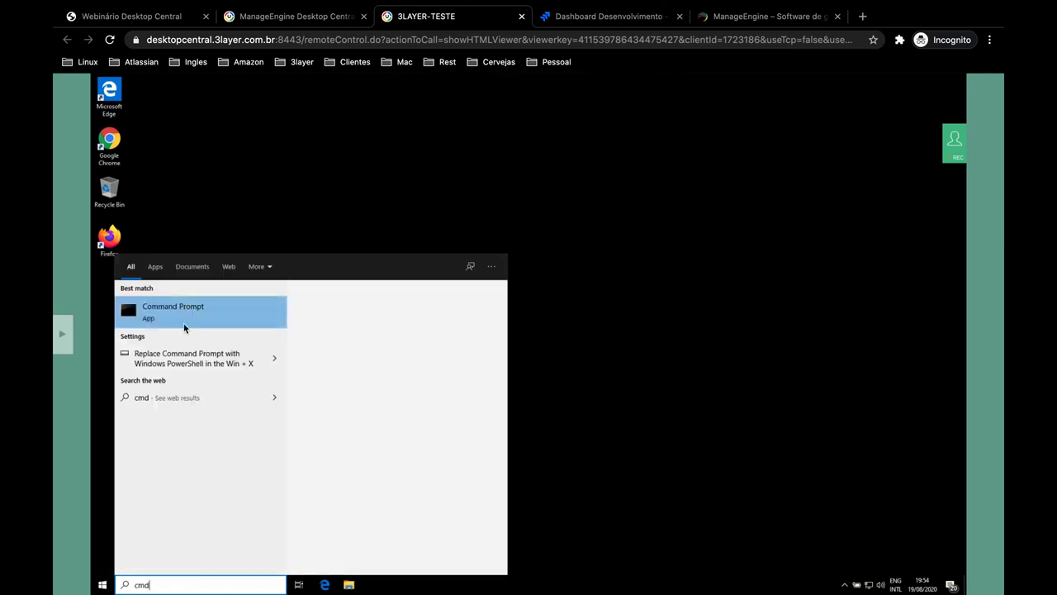
click(184, 325)
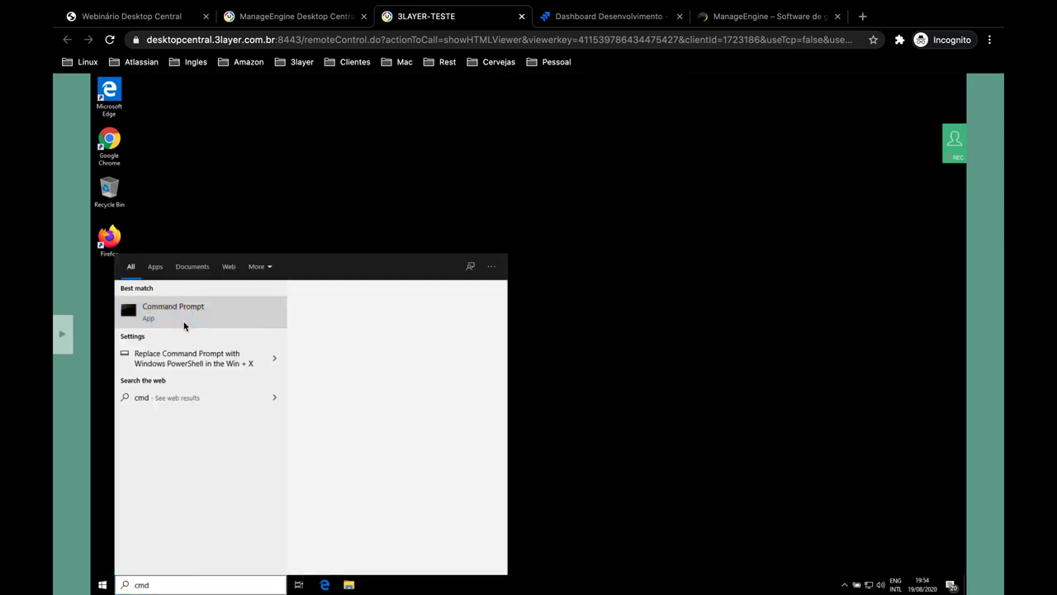
right_click(197, 311)
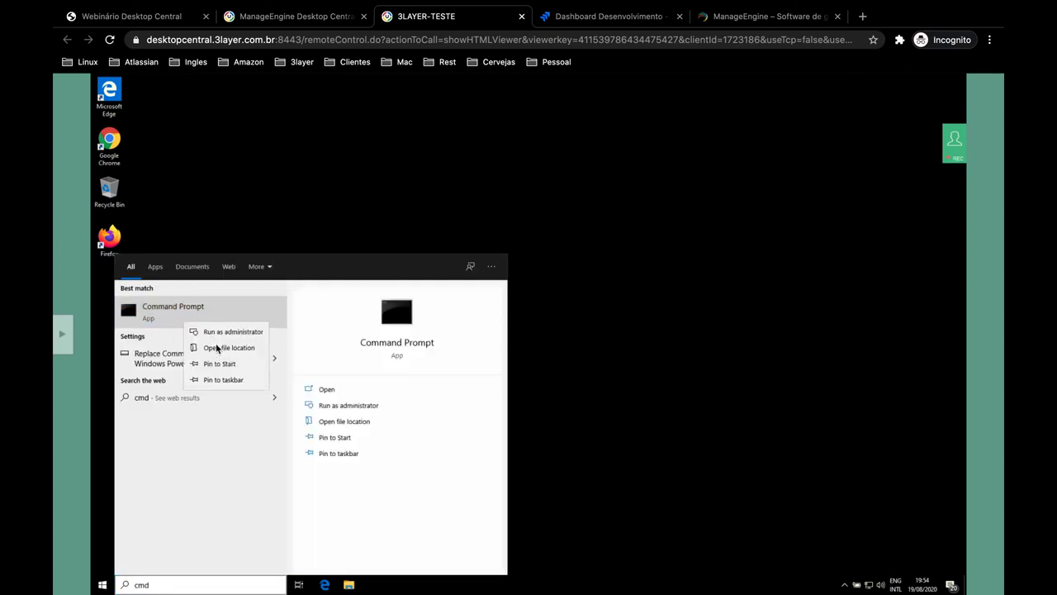
key(Escape)
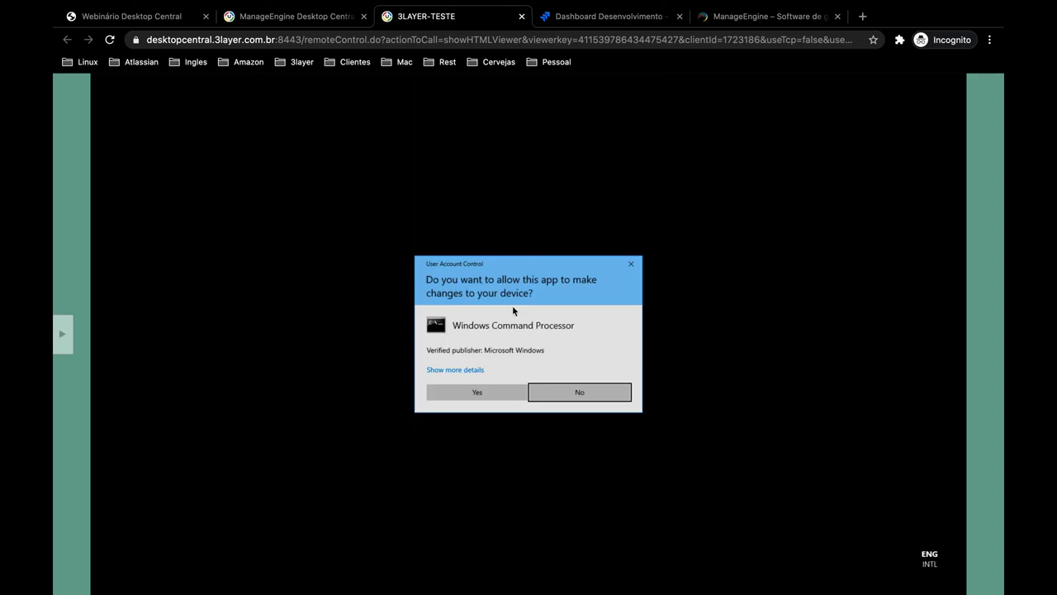
click(489, 394)
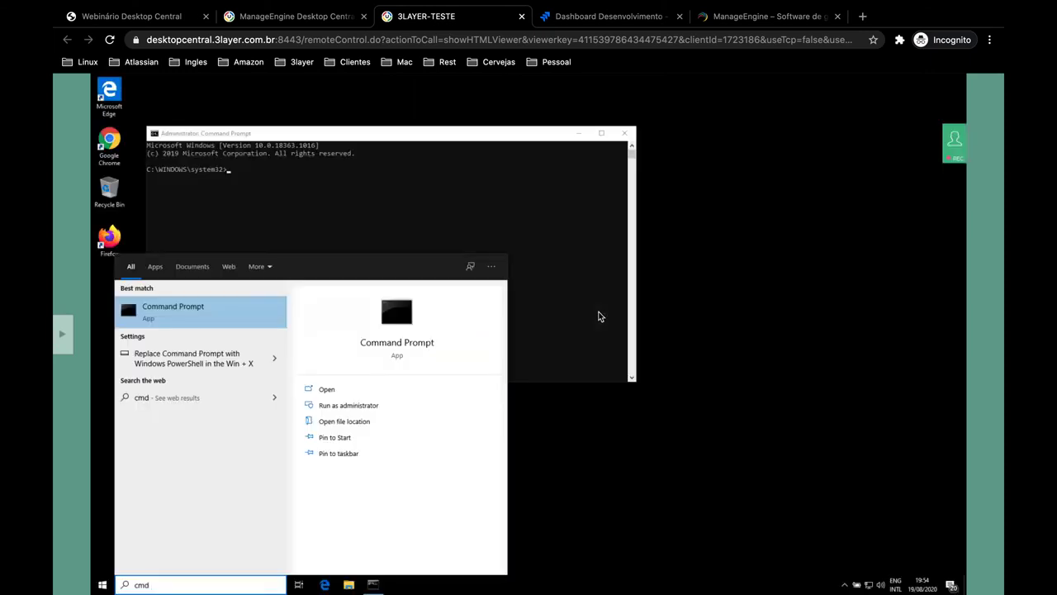
click(621, 136)
click(61, 338)
Open Command Prompt through the viewer's Quick Launch tools, then close it
click(70, 326)
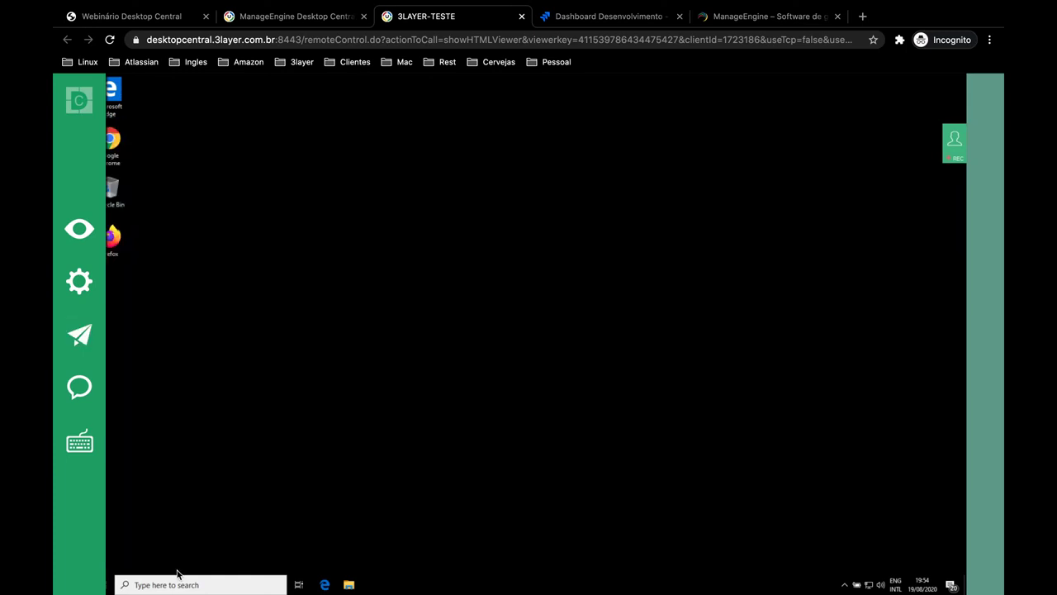
mouse_move(79, 337)
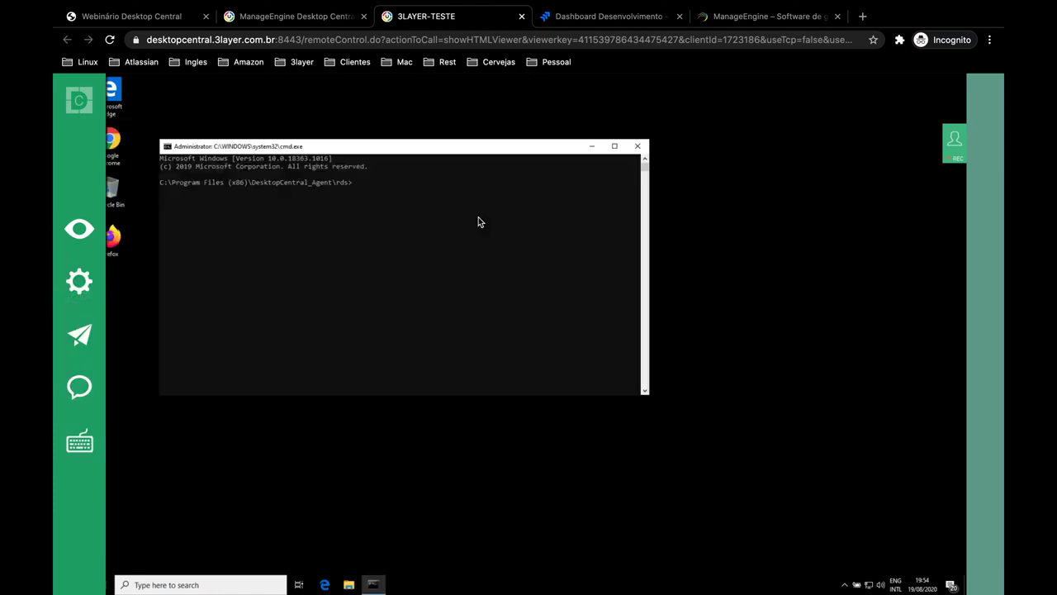
click(640, 147)
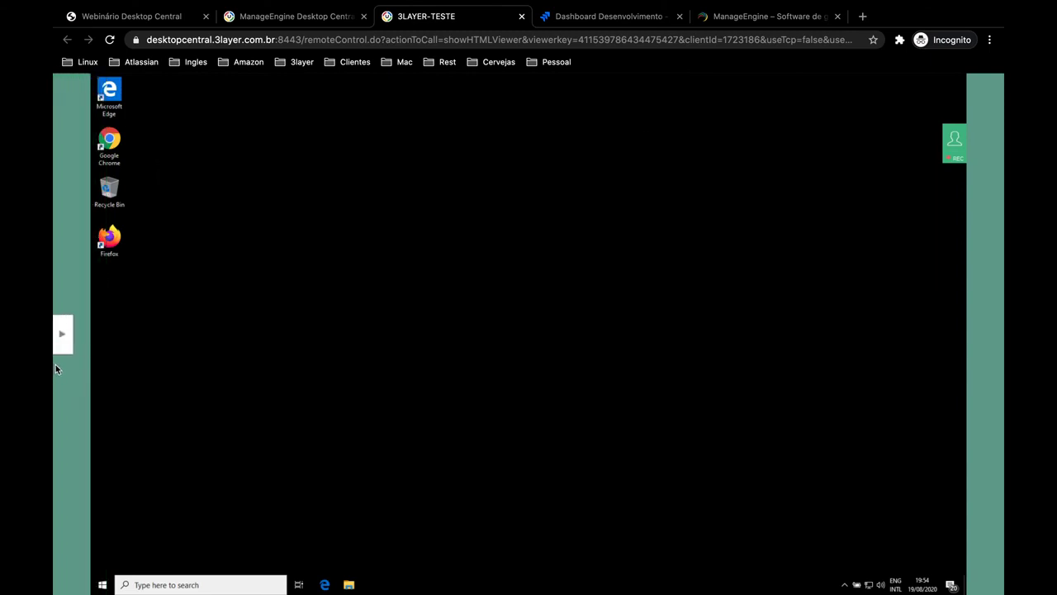
Expand the remote session toolbar and show the text chat, voice call and video call options
click(62, 334)
click(73, 387)
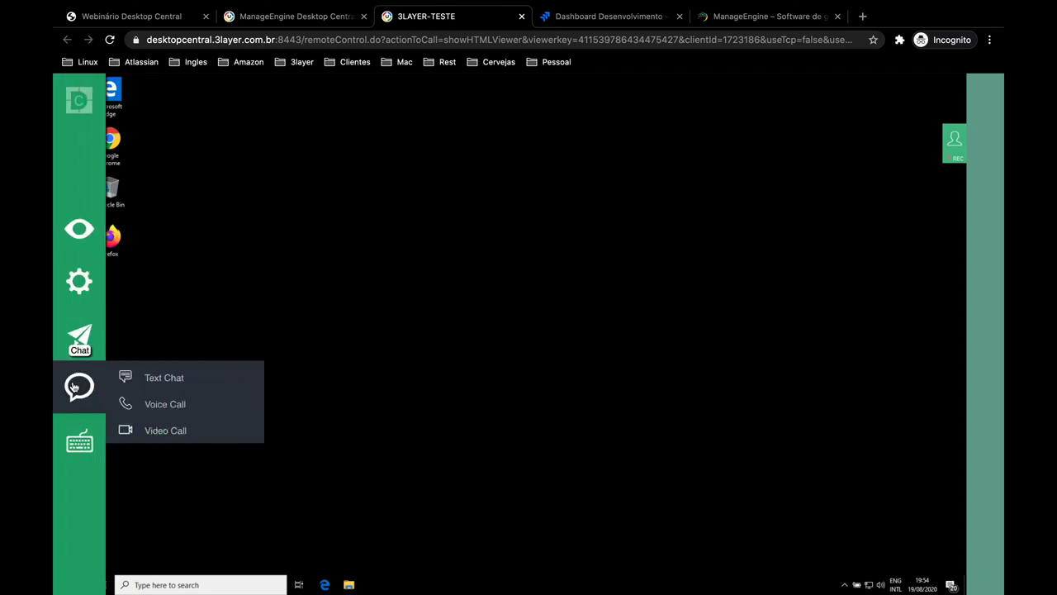
click(80, 334)
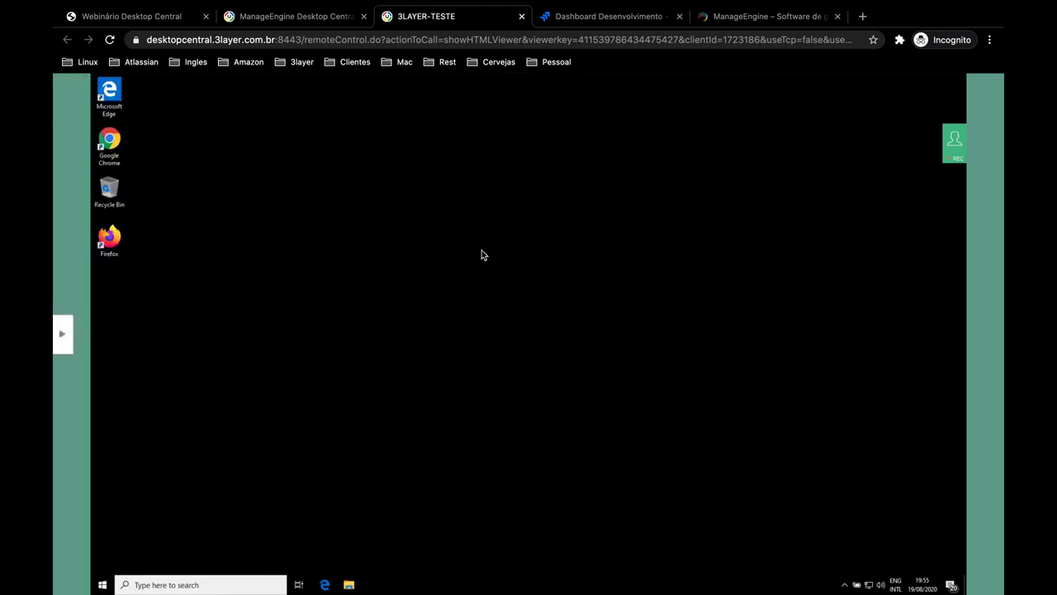
click(61, 335)
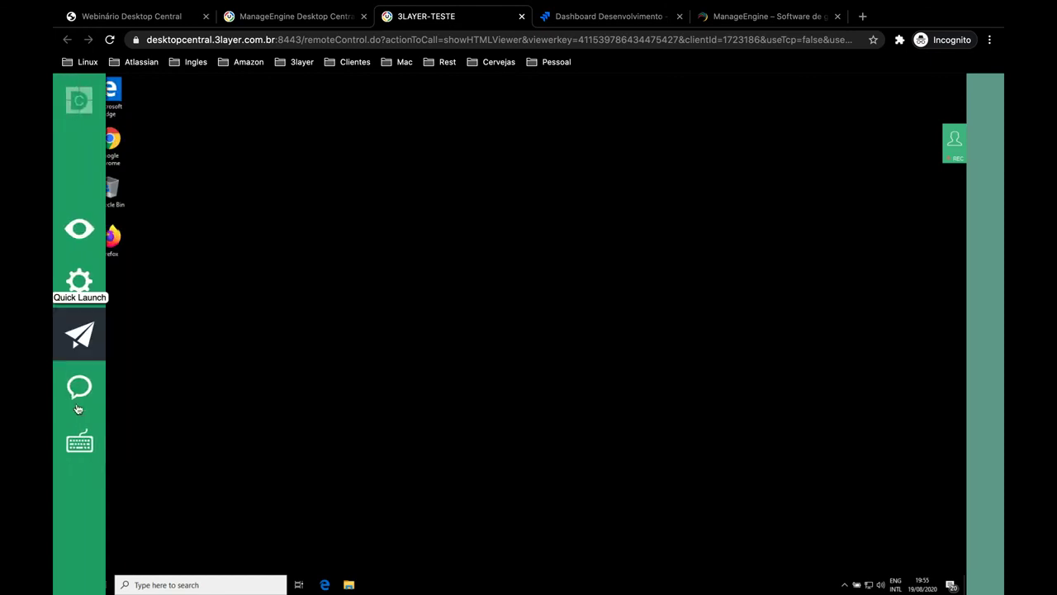
click(78, 396)
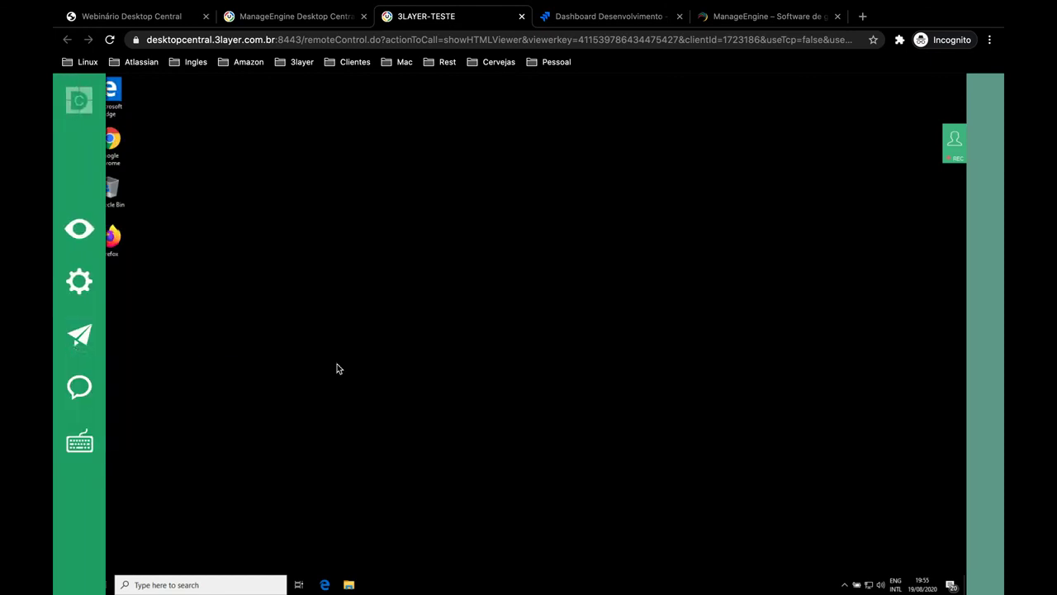
mouse_move(97, 385)
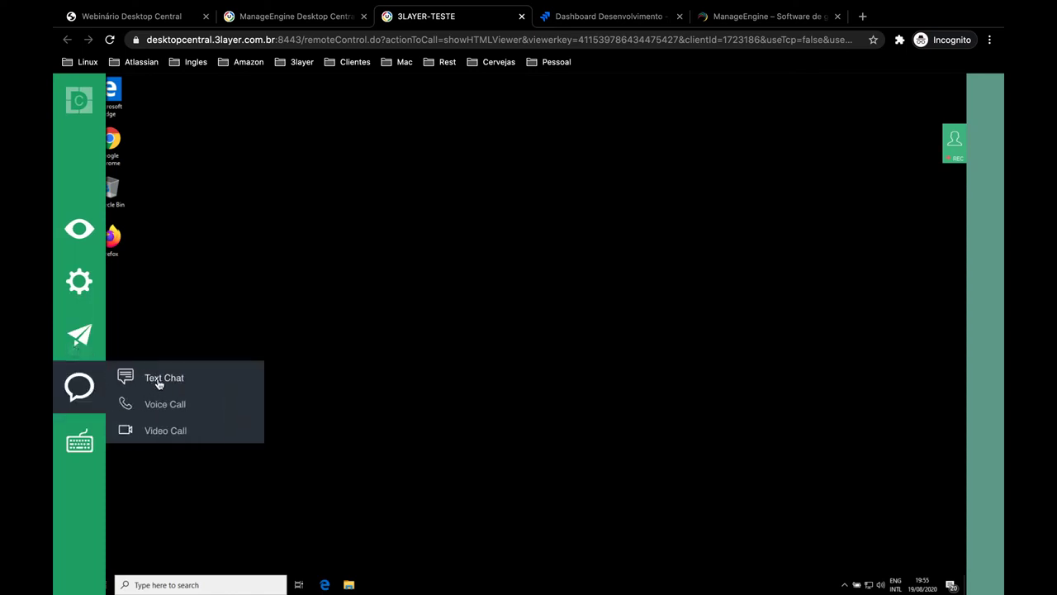
Start a Text Chat with 3layer-teste, send 'oi', and switch to the VirtualBox view
click(158, 382)
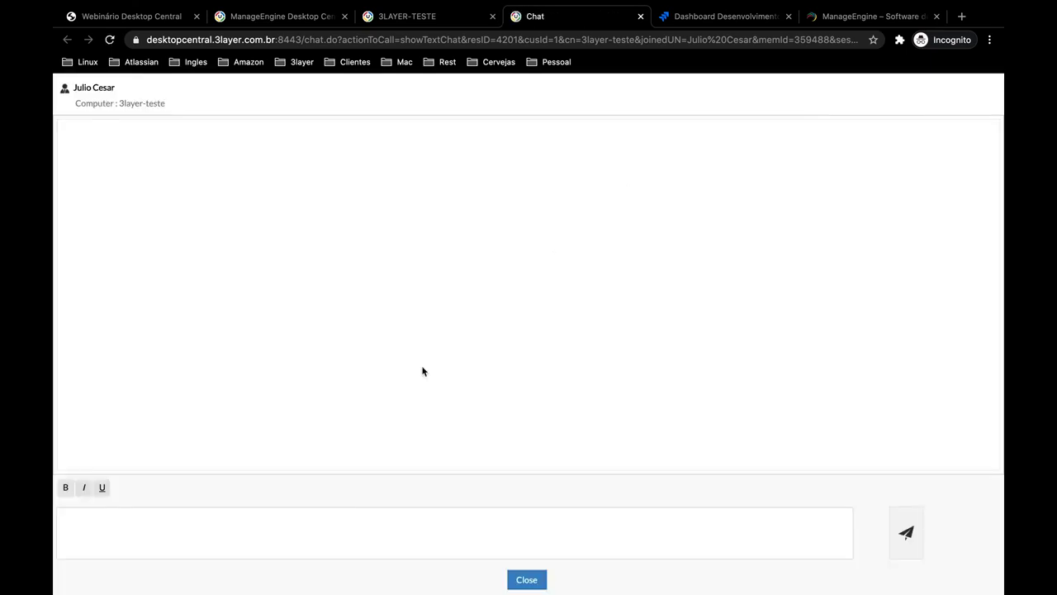
click(242, 521)
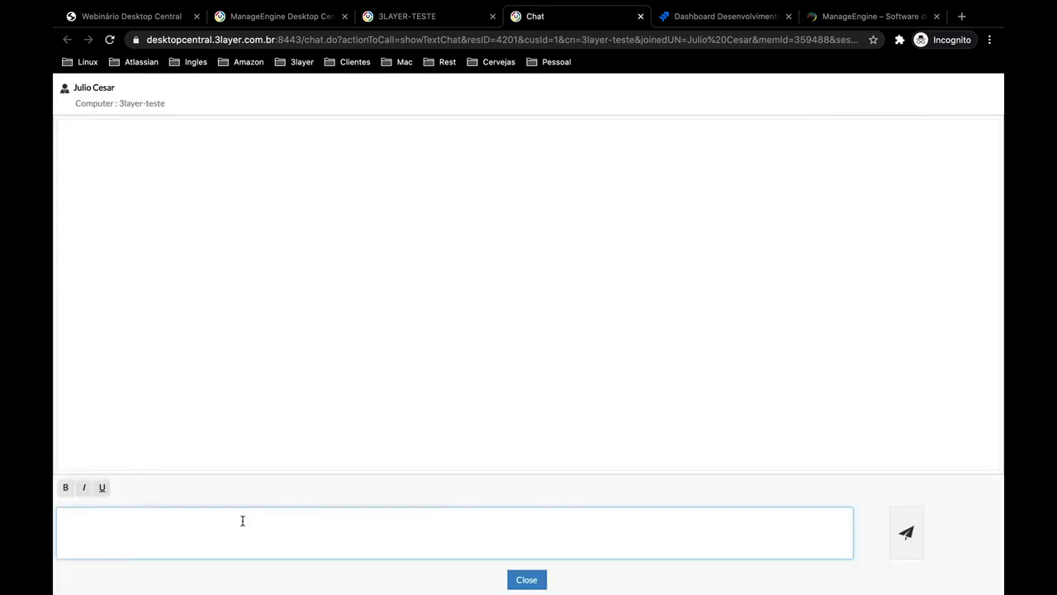
text(oi)
key(Return)
key(ctrl+Right)
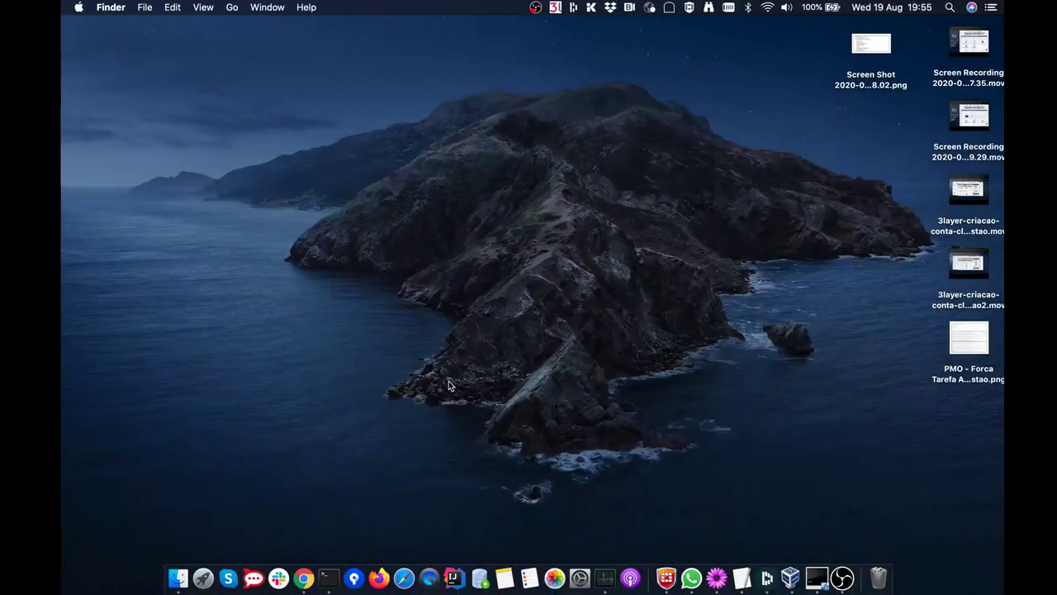
key(ctrl+Left)
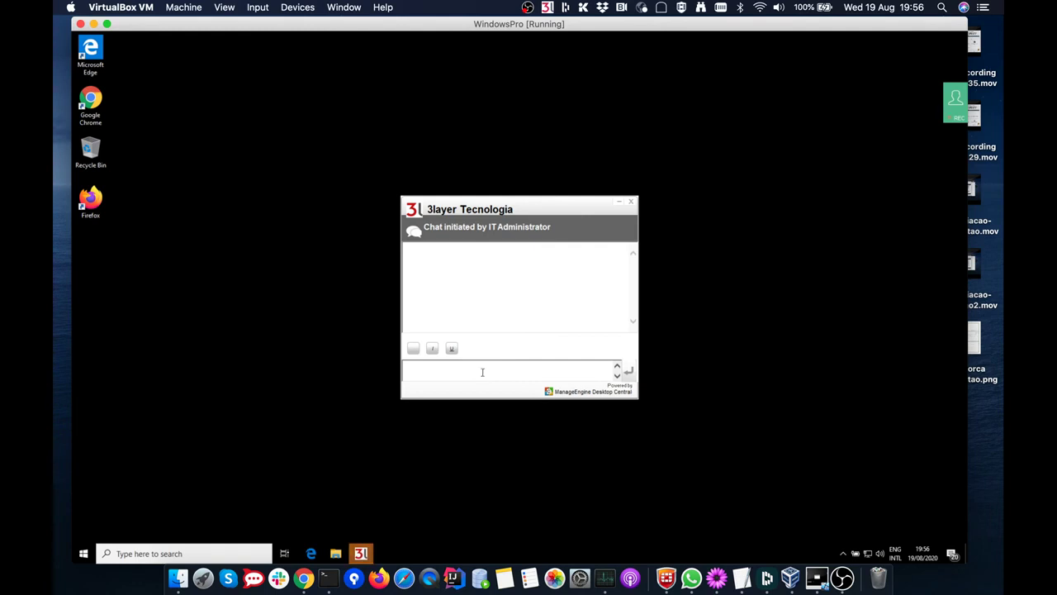
Send the reply 'oi teste' from the endpoint's chat window, then go back to the browser chat
click(482, 371)
text(oi teste)
key(ctrl+Left)
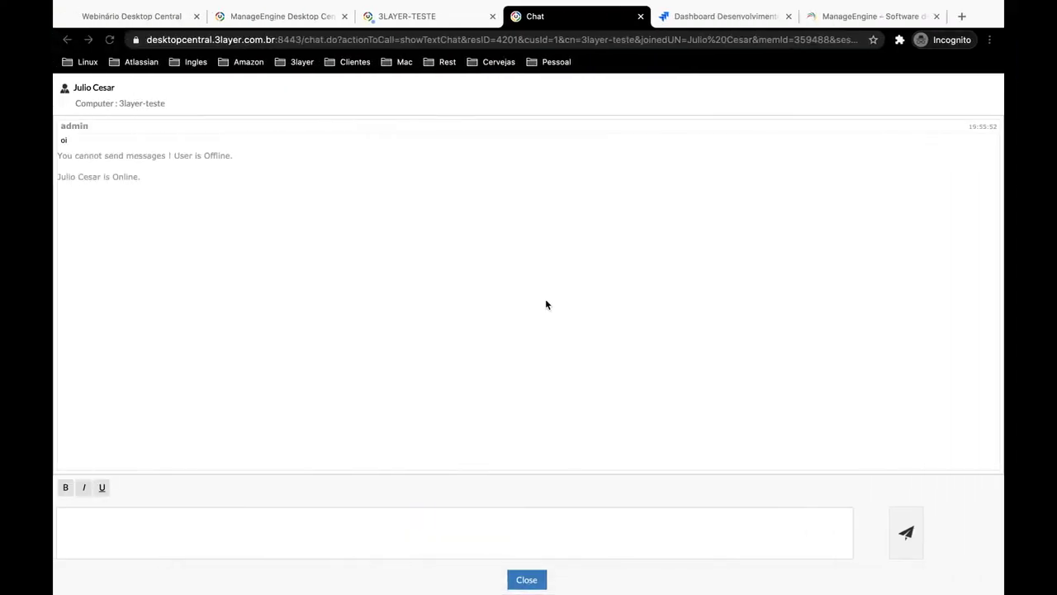
key(ctrl+Right)
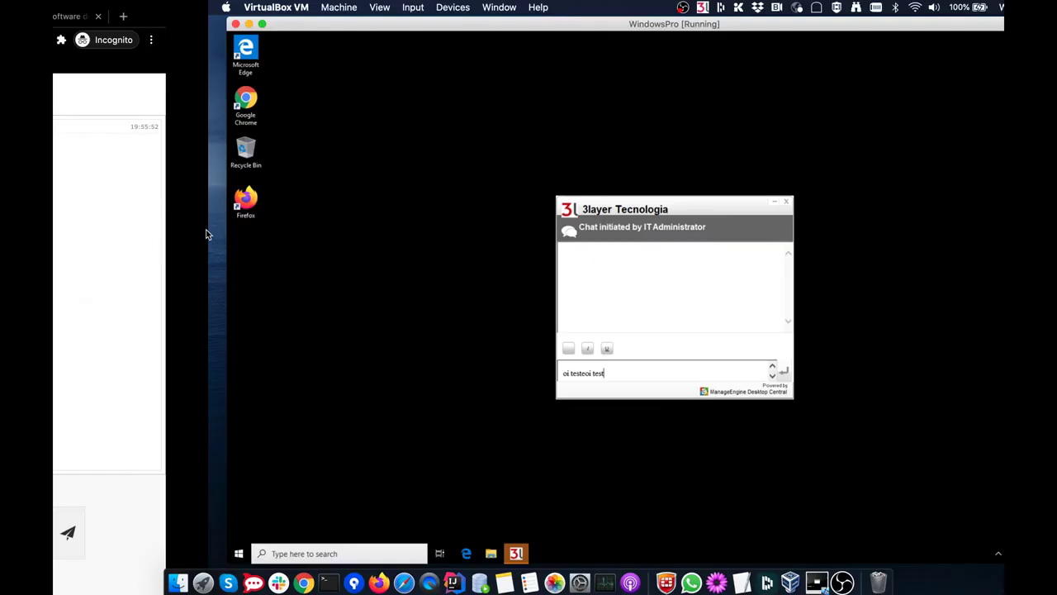
key(Return)
key(ctrl+Left)
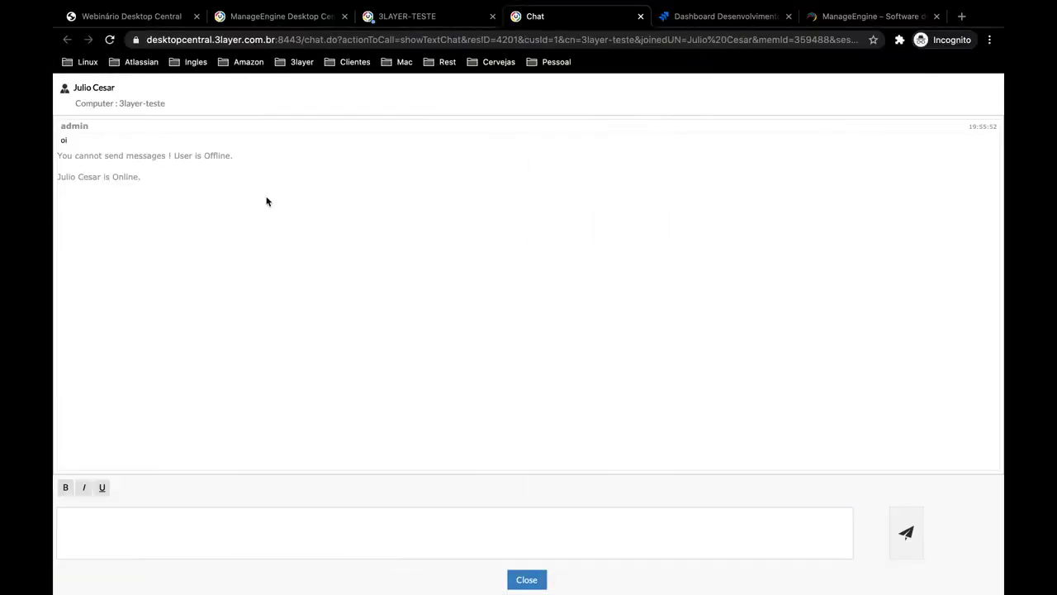
Close the Chat tab, dismiss the pop-up blocked alert, and close the endpoint's chat window
click(641, 17)
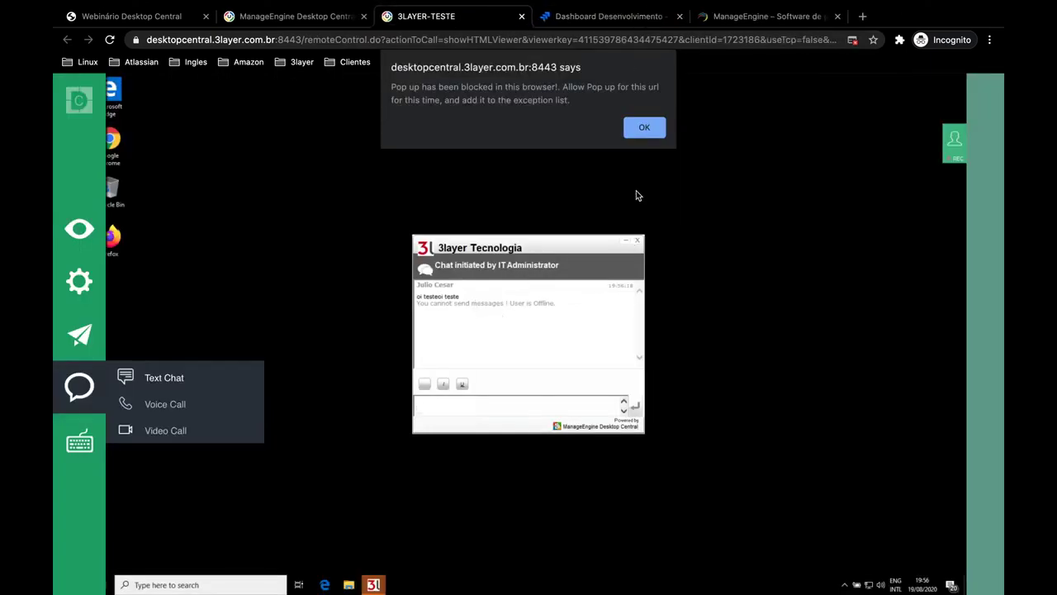
click(642, 131)
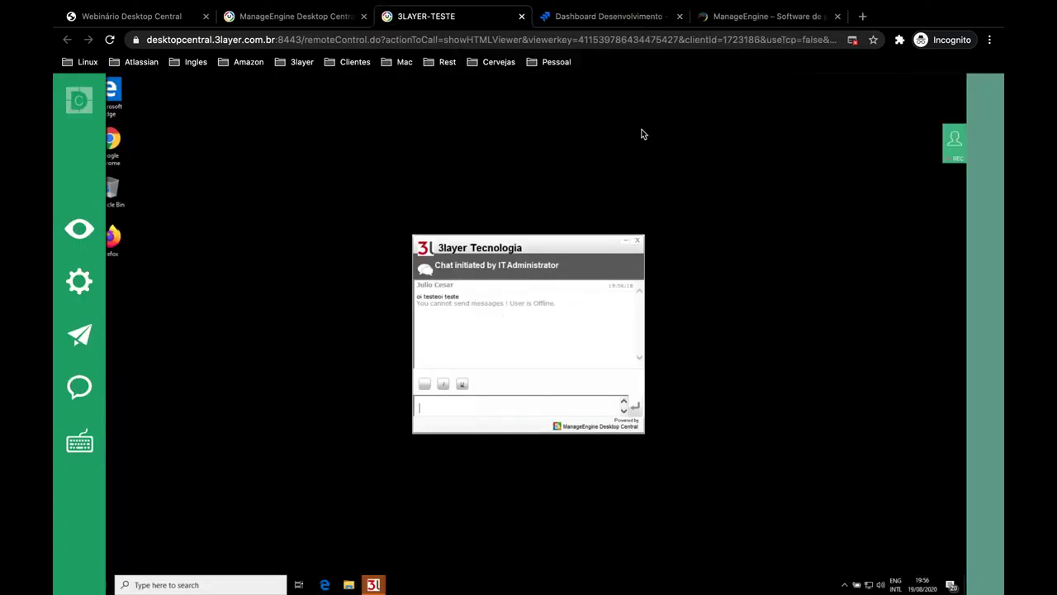
click(637, 240)
click(61, 337)
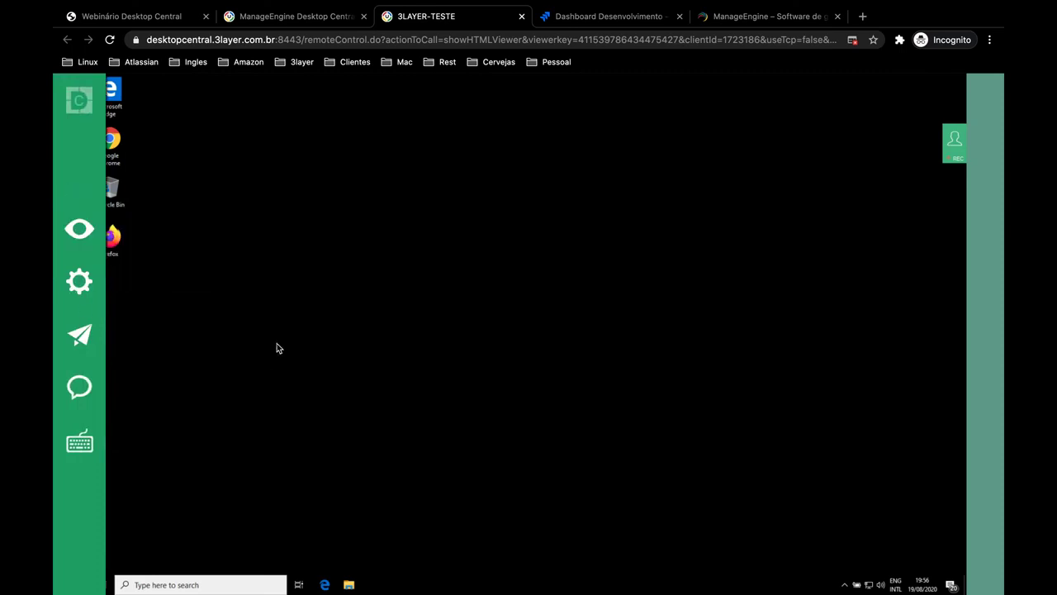
Leave and close the 3LAYER-TESTE remote session tab, returning to the Desktop Central console
click(520, 16)
click(625, 205)
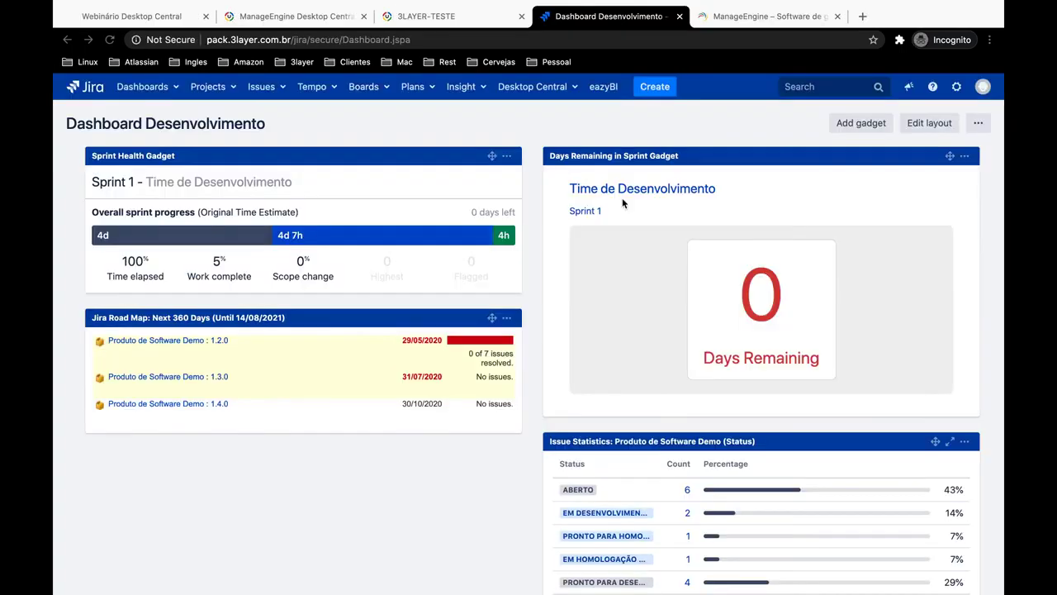
click(295, 26)
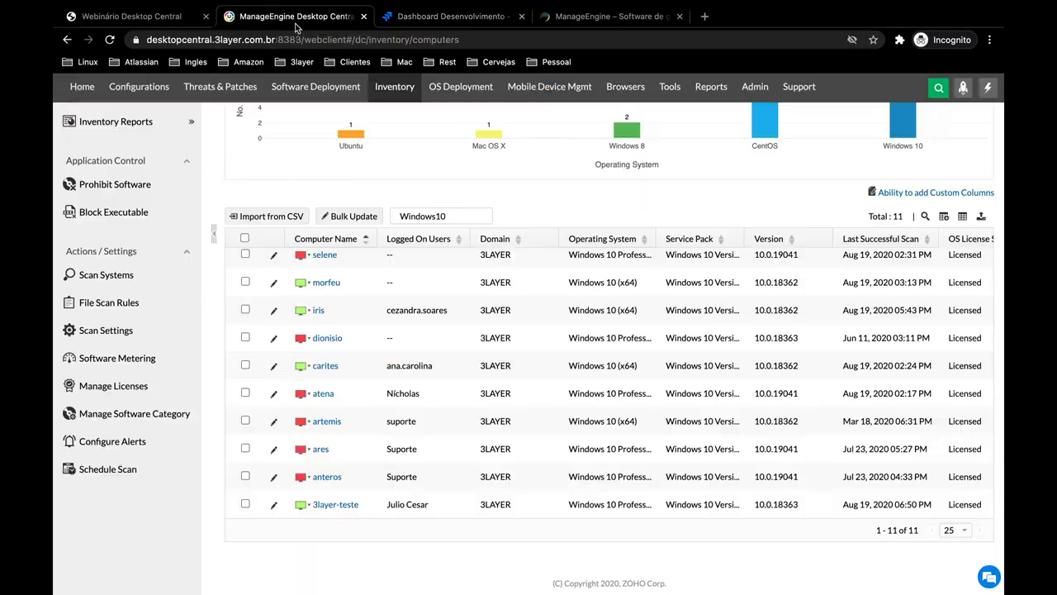
scroll(373, 282, down, 1)
scroll(373, 282, up, 1)
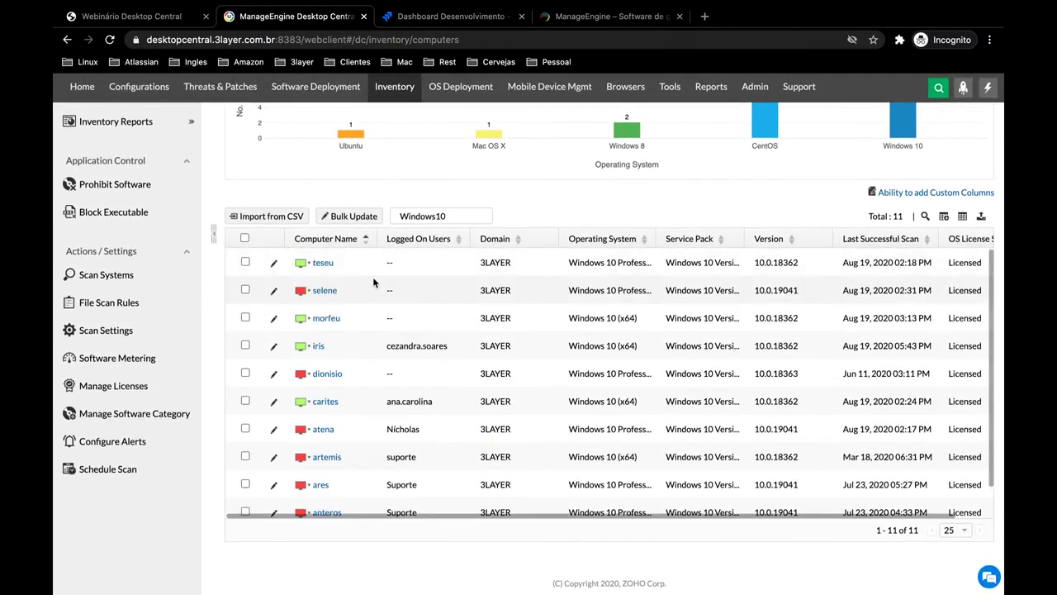
scroll(214, 209, up, 5)
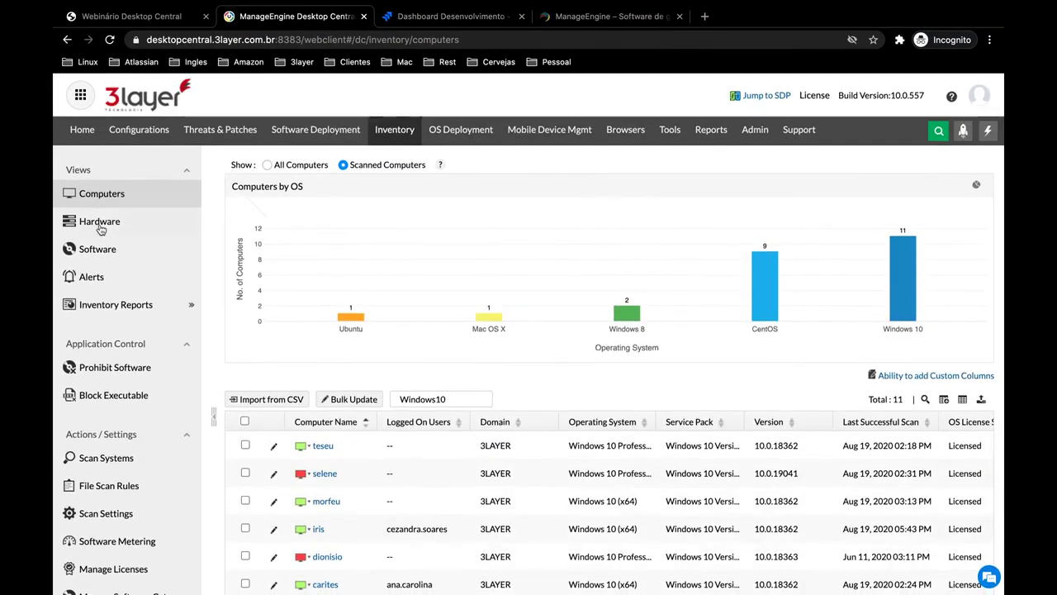
Review the Hardware and Software inventory views, return to Computers, then open OS Deployment
click(103, 221)
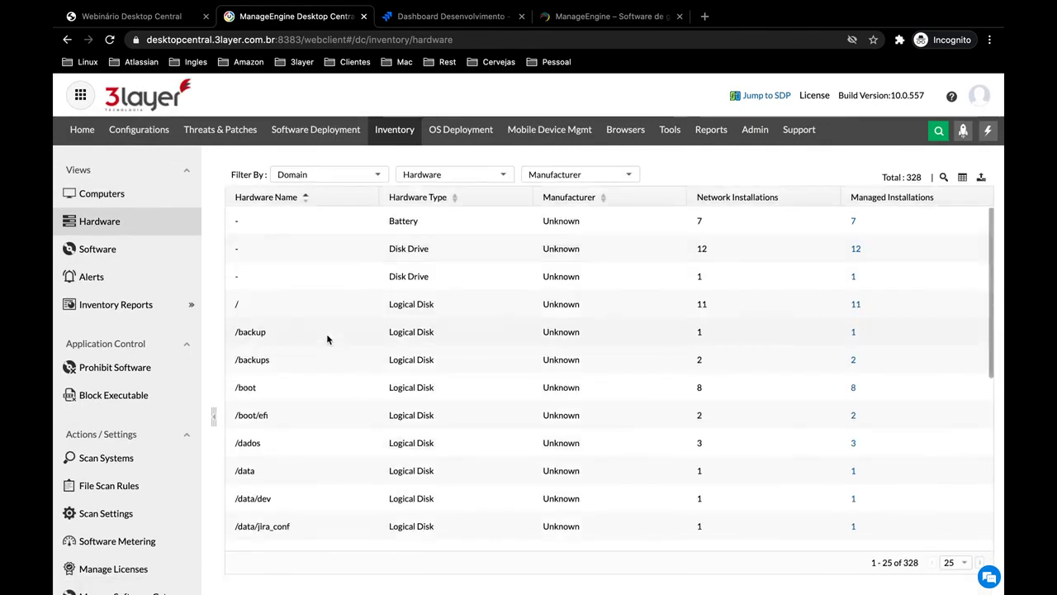
scroll(328, 339, down, 5)
scroll(328, 338, down, 1)
scroll(328, 339, up, 10)
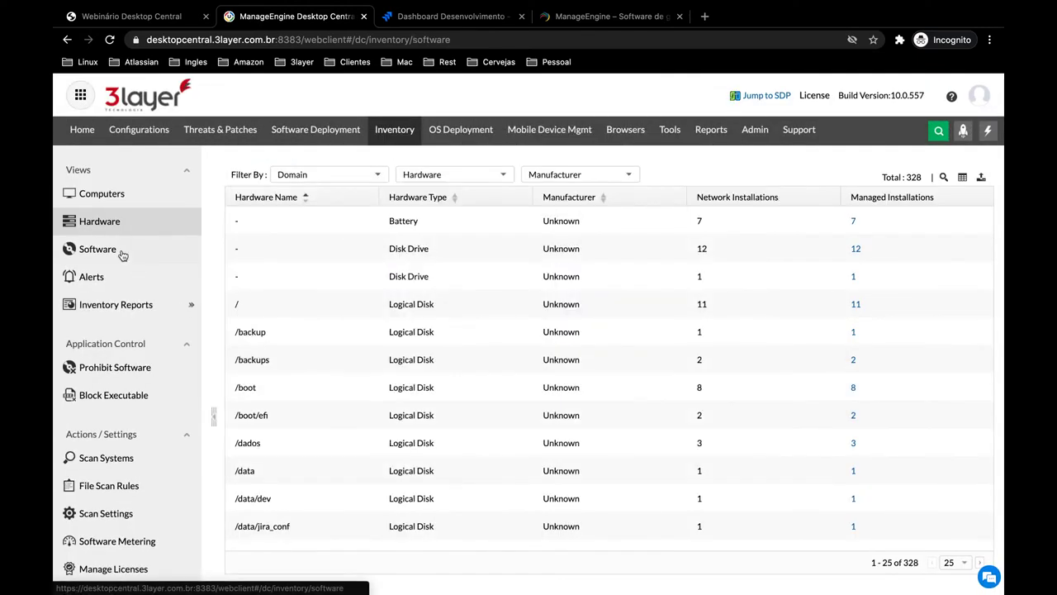
click(120, 252)
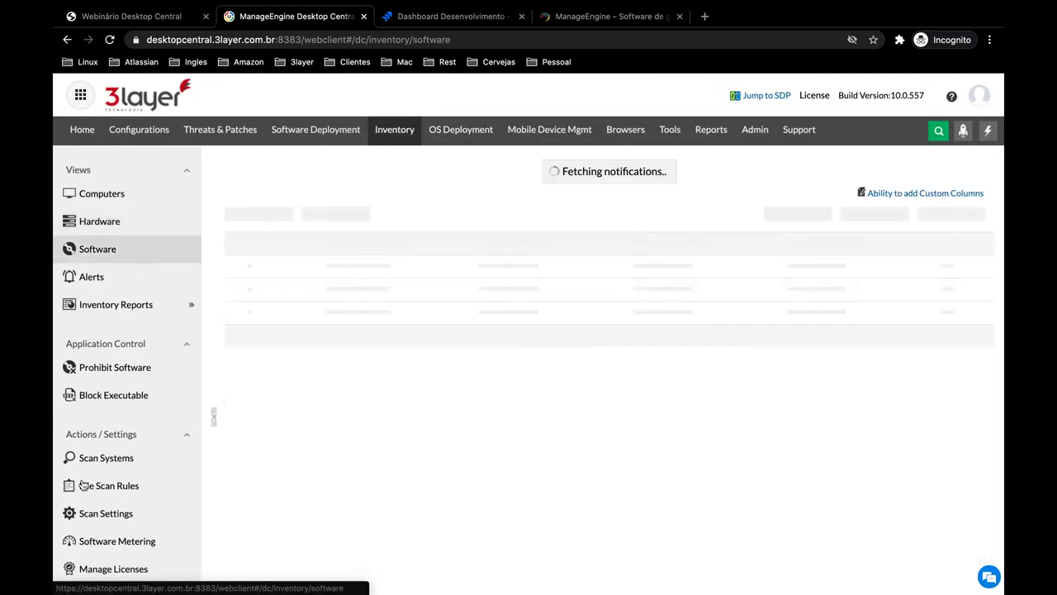
scroll(84, 481, down, 2)
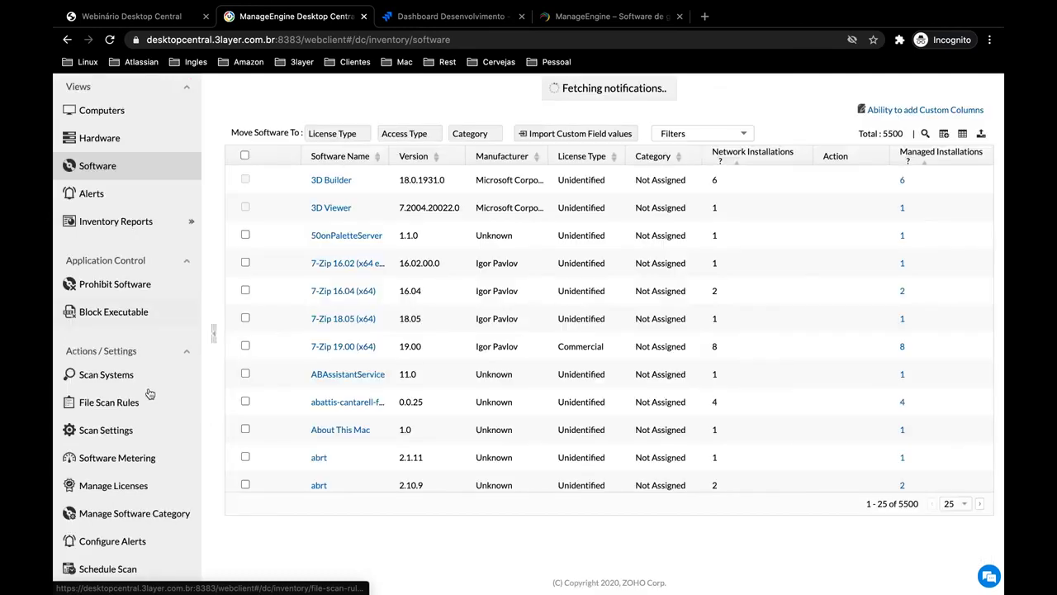
scroll(279, 349, up, 2)
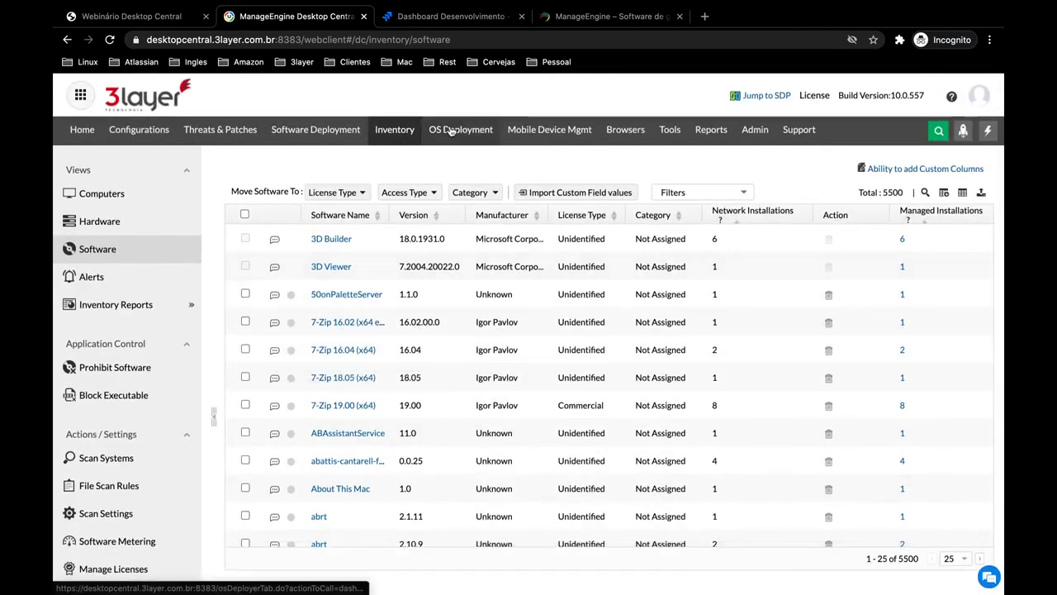
click(102, 194)
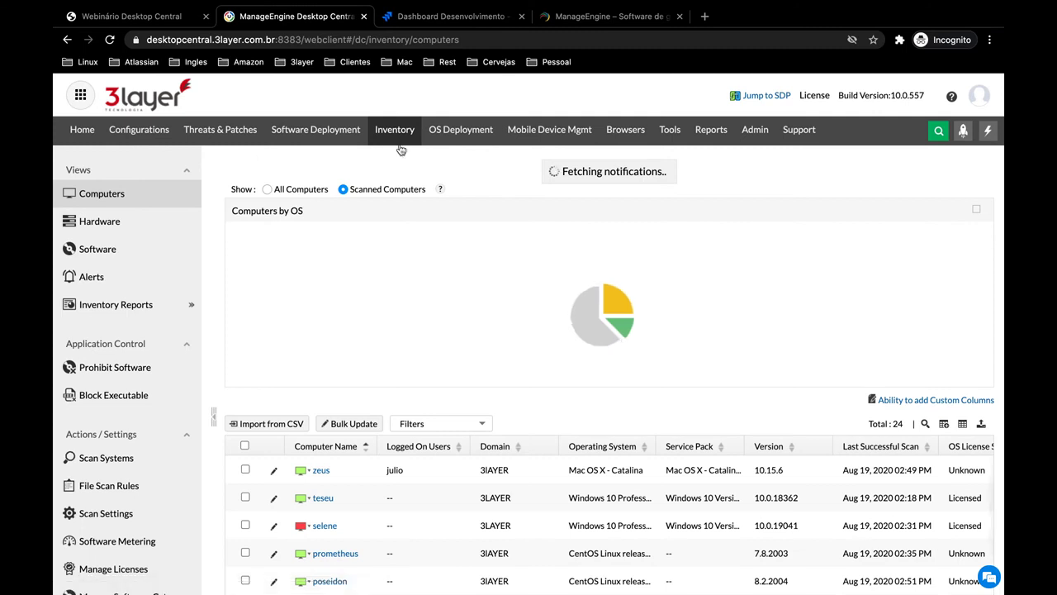
click(453, 136)
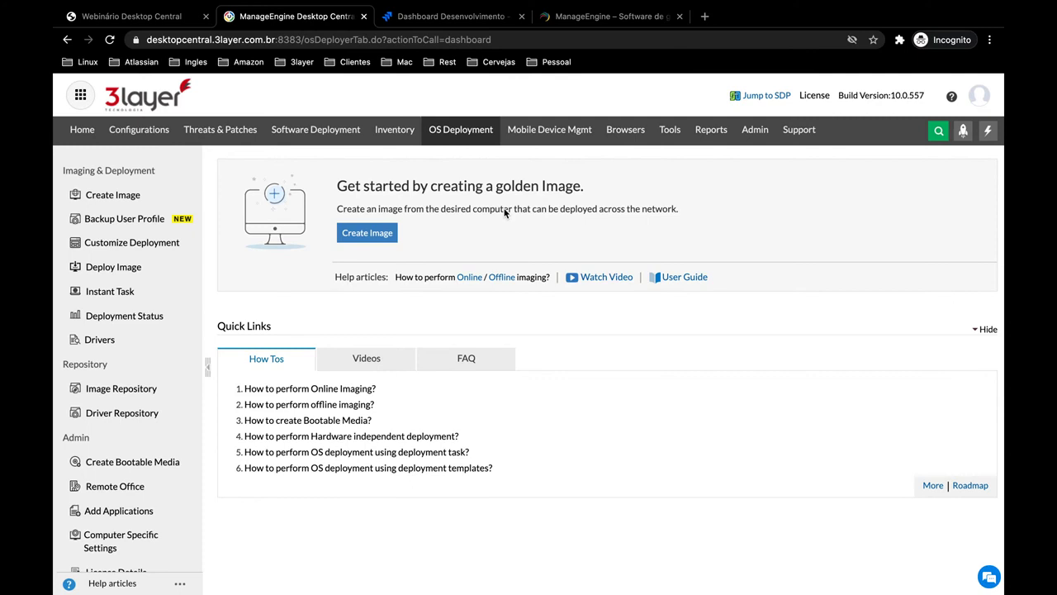
Open the Create Image form showing Select Computer Details, then cancel it
click(375, 237)
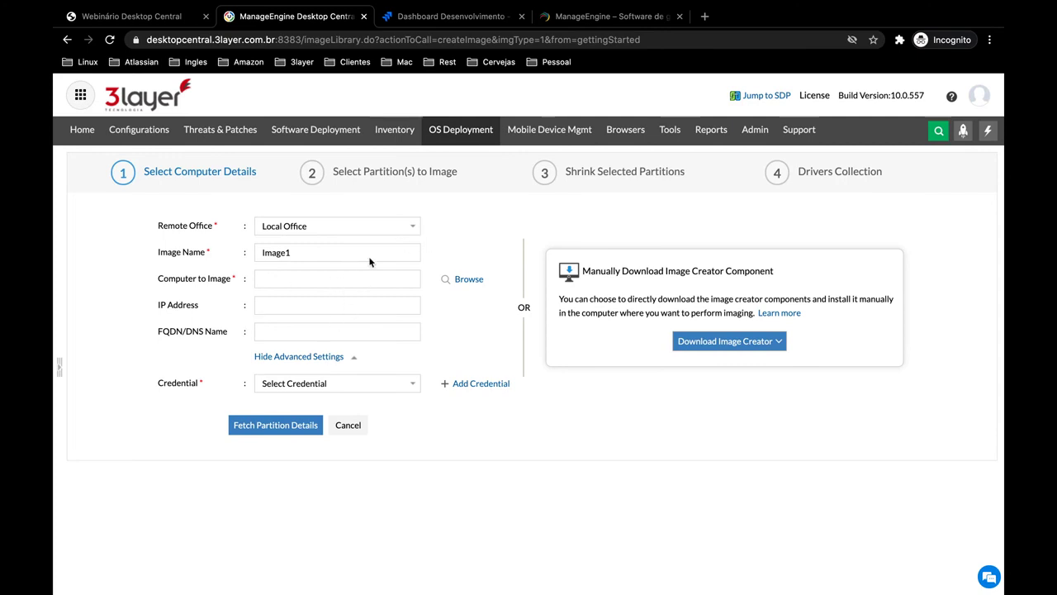
click(352, 426)
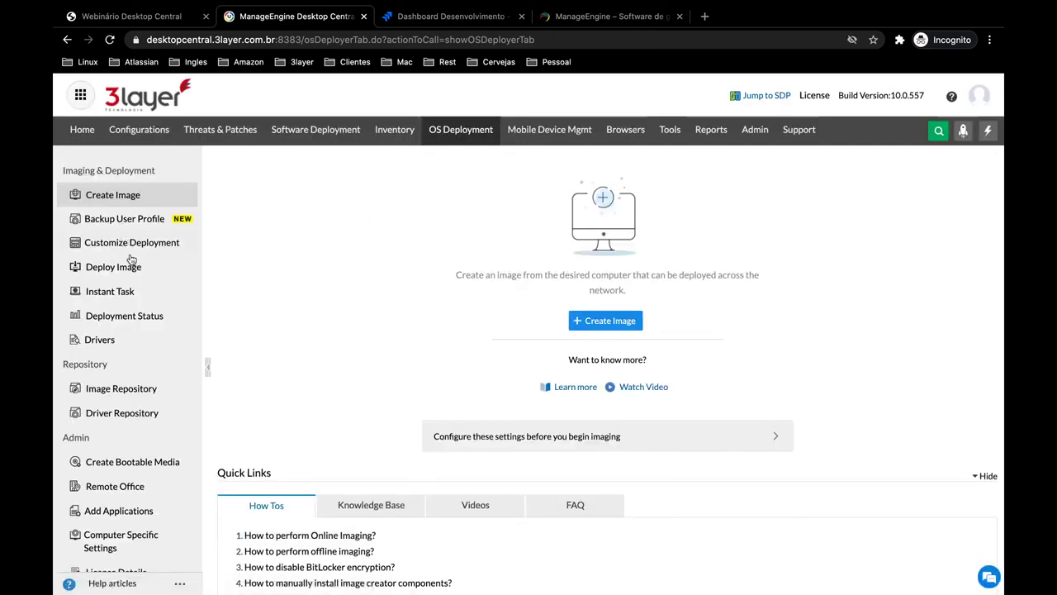
click(137, 271)
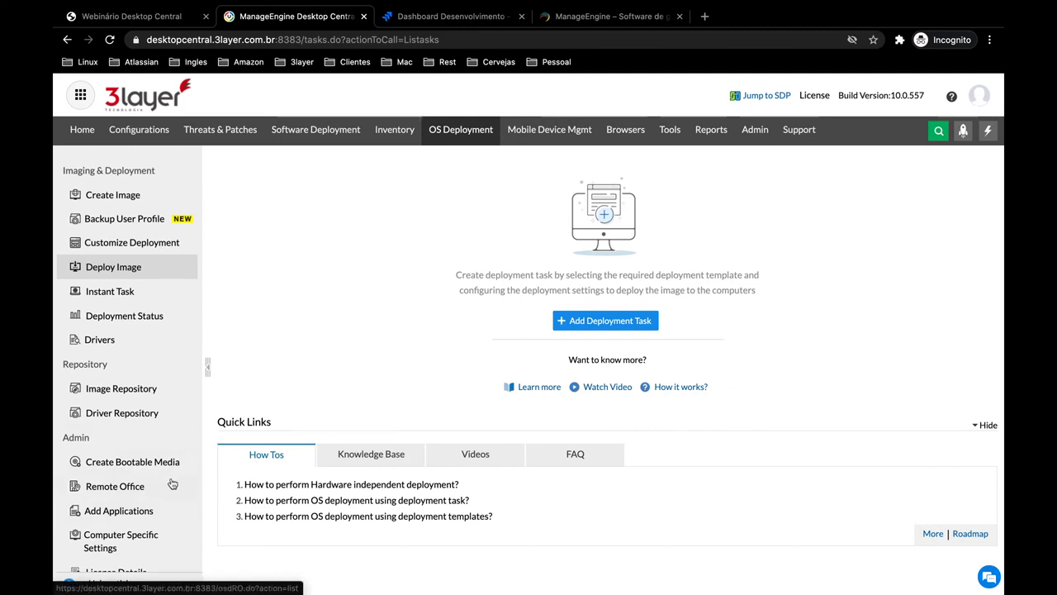
scroll(294, 371, down, 1)
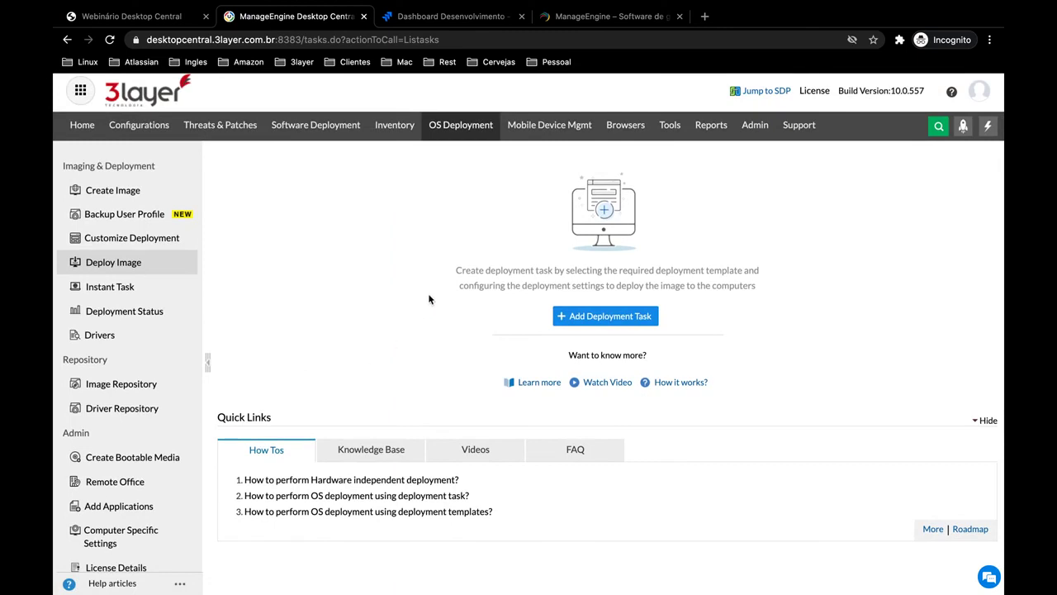
click(117, 191)
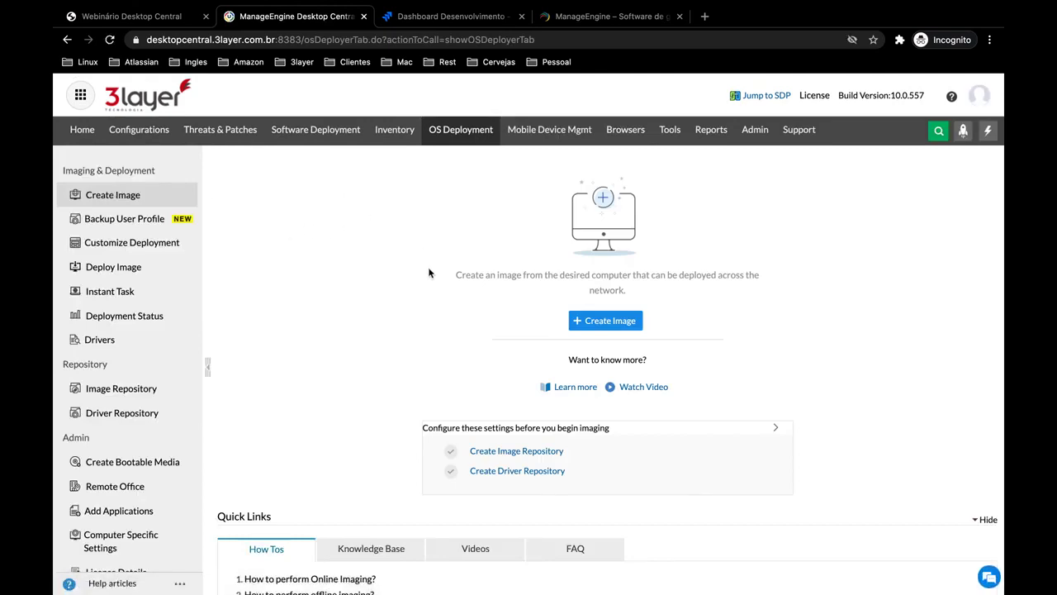
scroll(251, 286, down, 3)
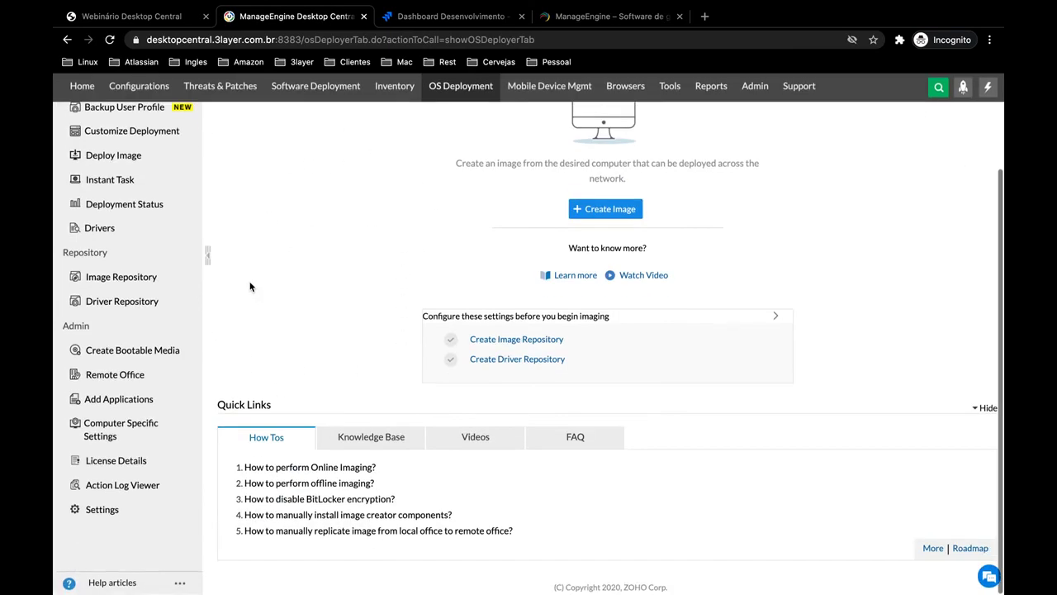
scroll(250, 286, up, 3)
scroll(388, 313, down, 2)
scroll(388, 320, up, 3)
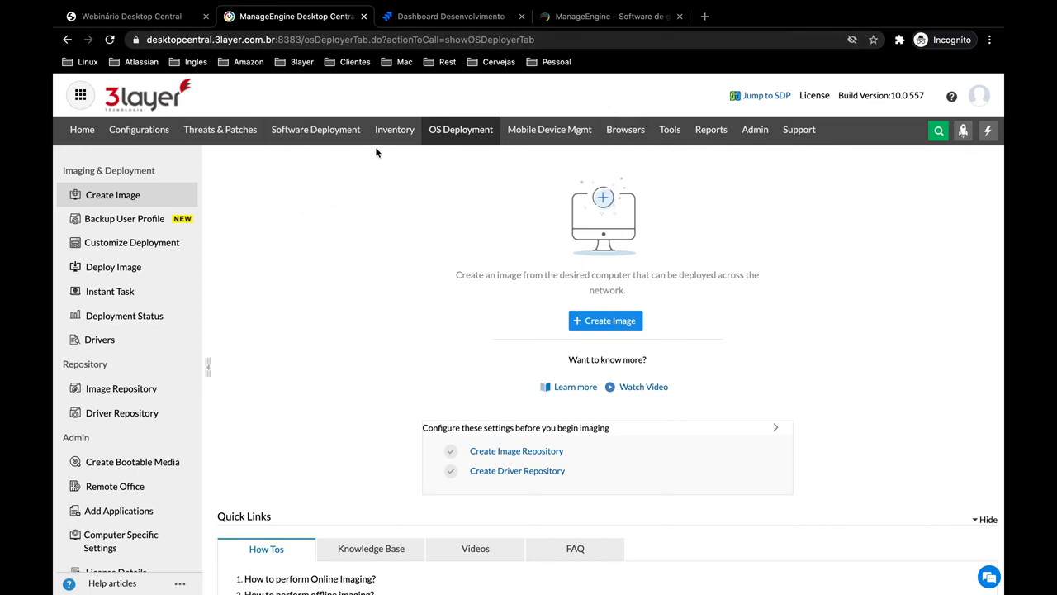
Reload the Jira dashboard, then scroll the webinar page to the 'Imagem e implantação de SO' heading
click(439, 18)
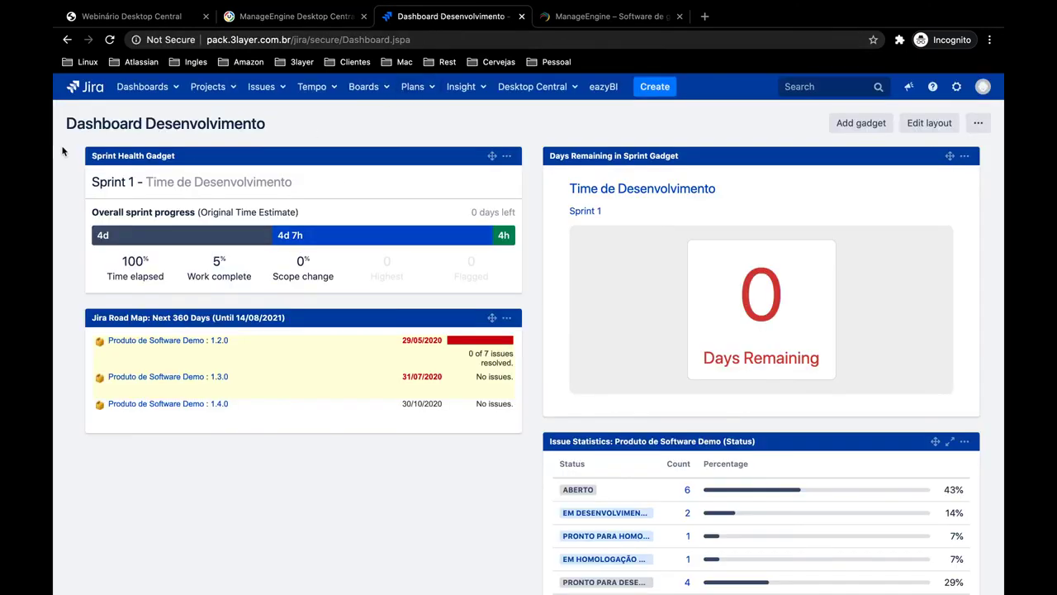
click(100, 81)
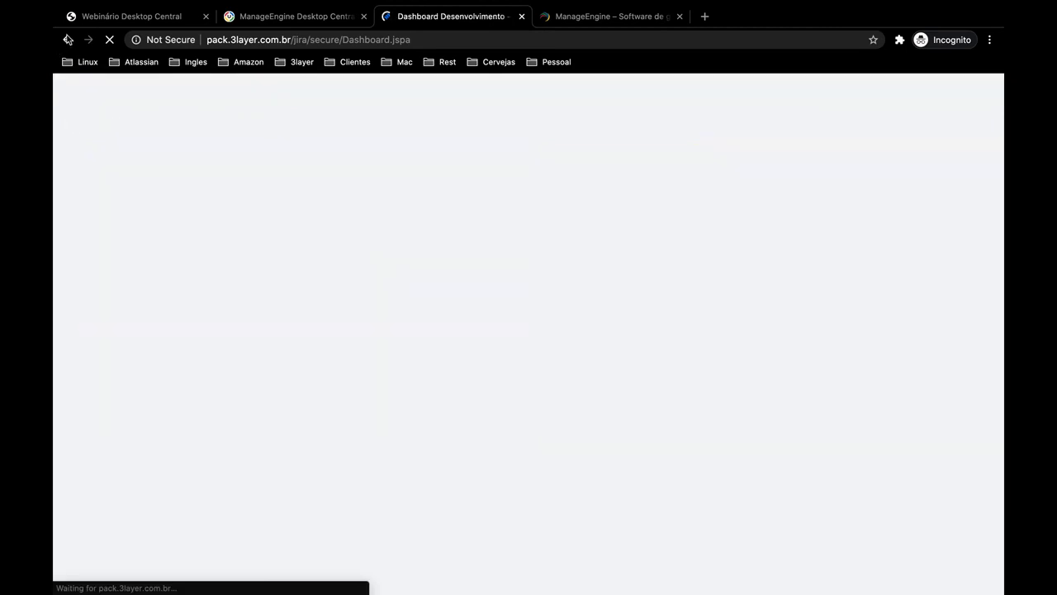
click(94, 26)
scroll(431, 302, down, 6)
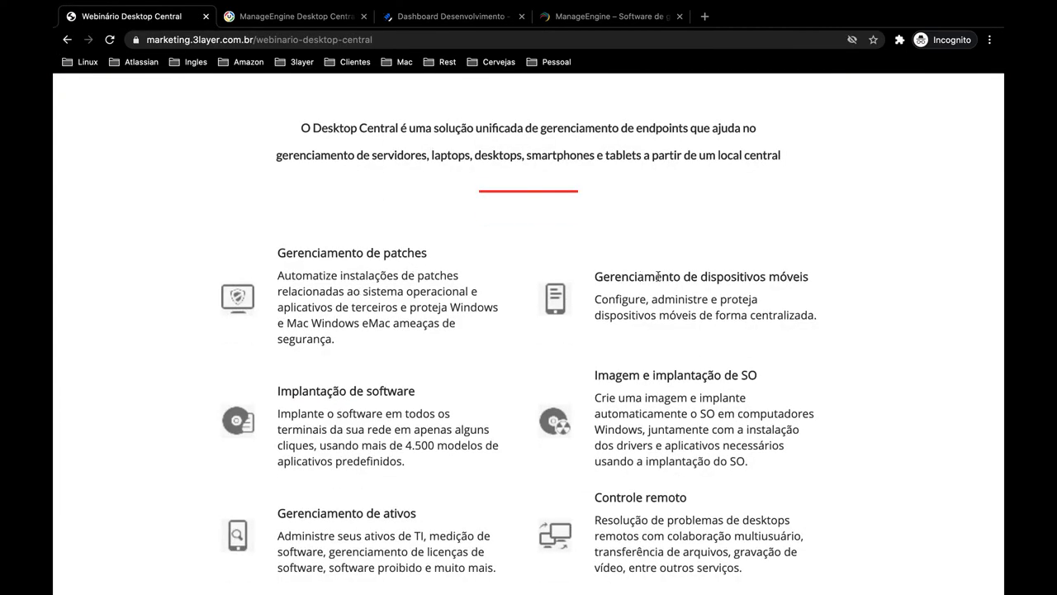
scroll(673, 269, down, 1)
scroll(507, 364, down, 1)
scroll(412, 361, down, 2)
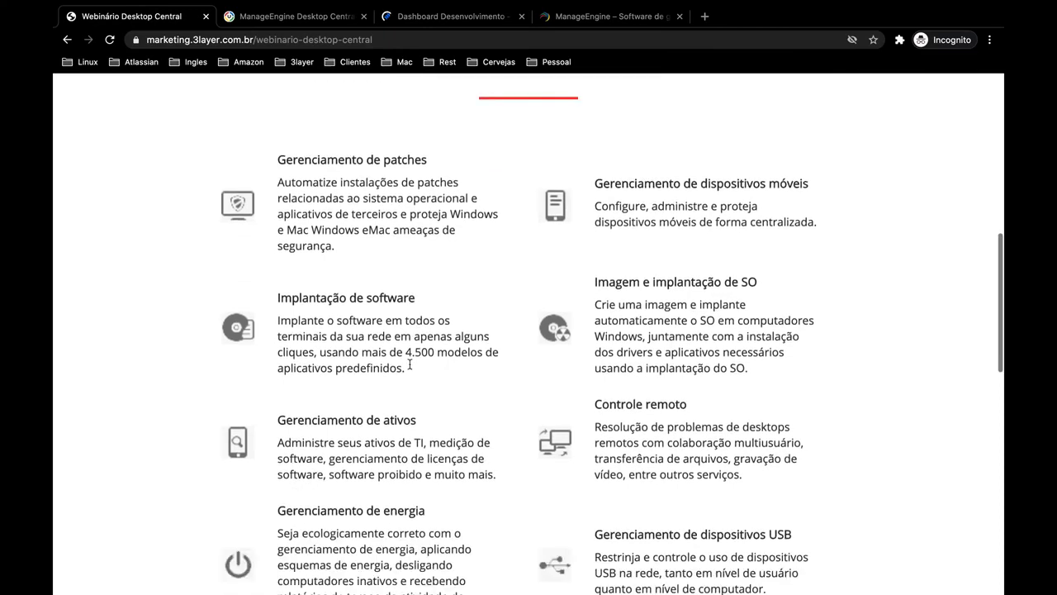
triple_click(684, 285)
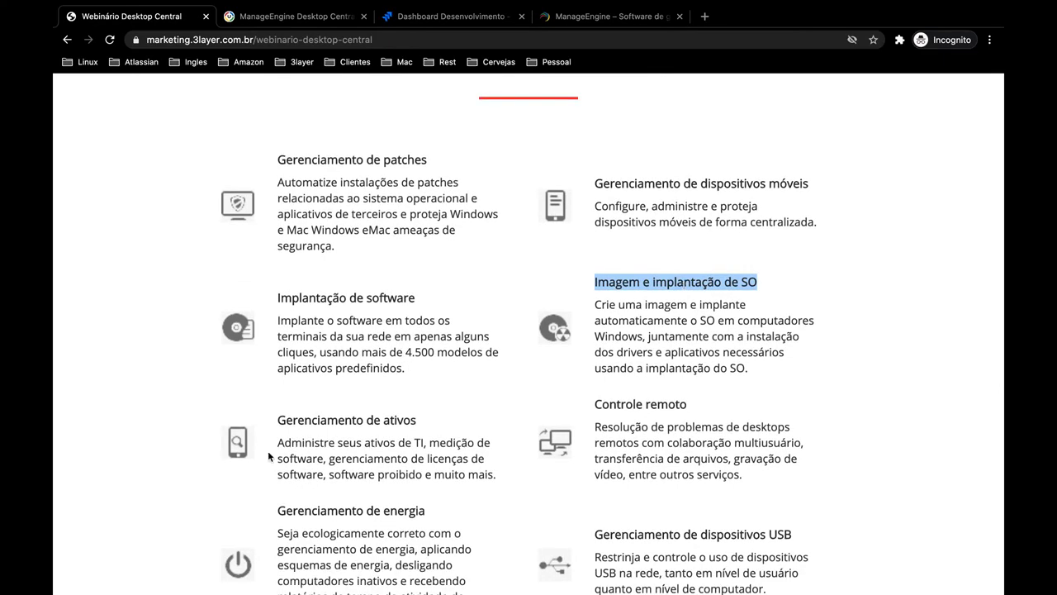
click(323, 426)
Highlight the 'Integração com Jira Service Desk' heading, then return to Dashboard Desenvolvimento
scroll(323, 426, down, 2)
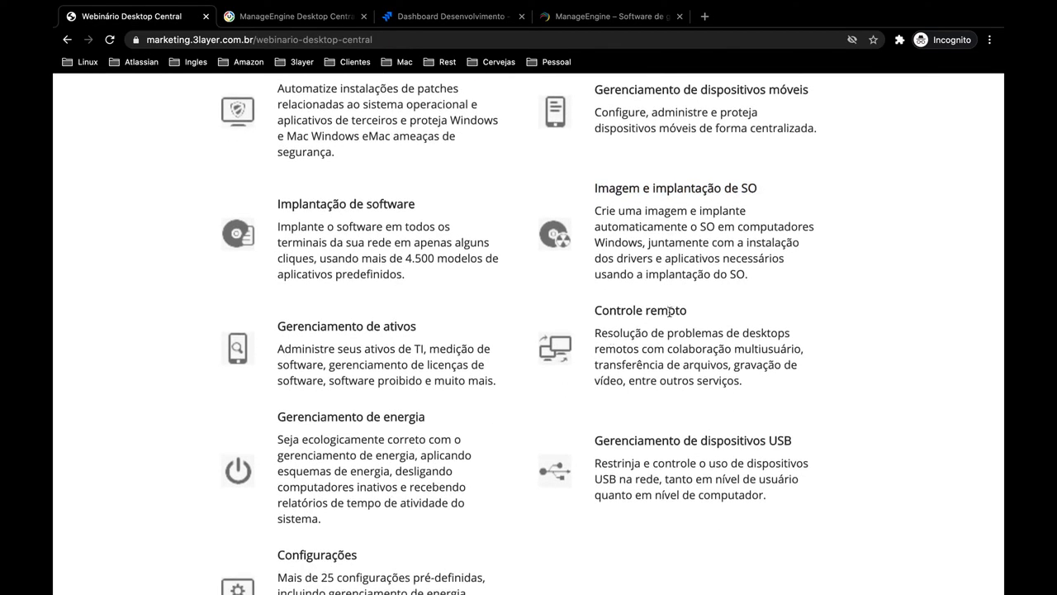
scroll(431, 486, down, 3)
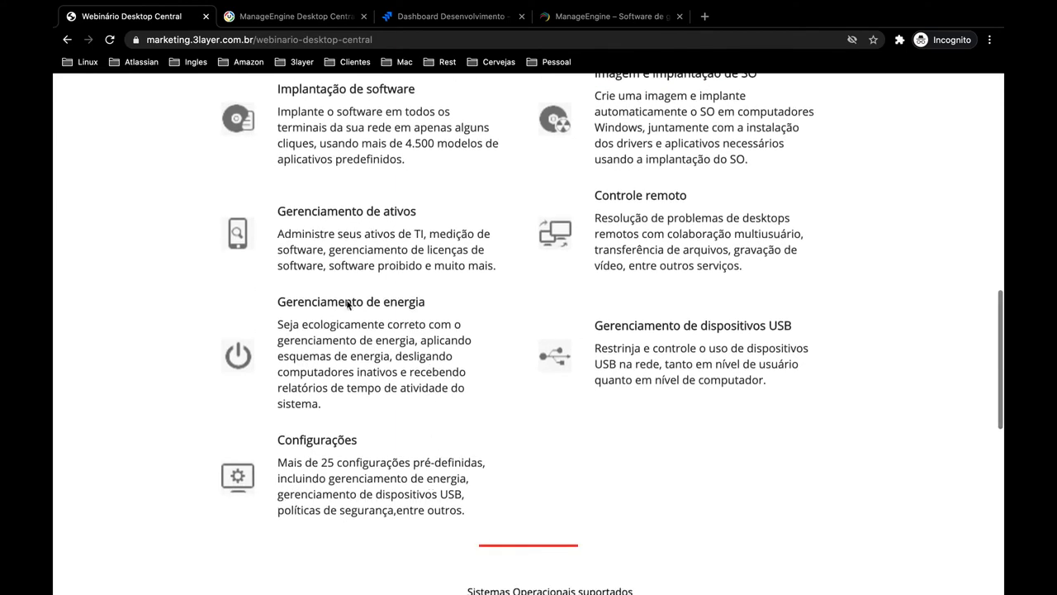
scroll(368, 407, down, 1)
scroll(369, 407, down, 8)
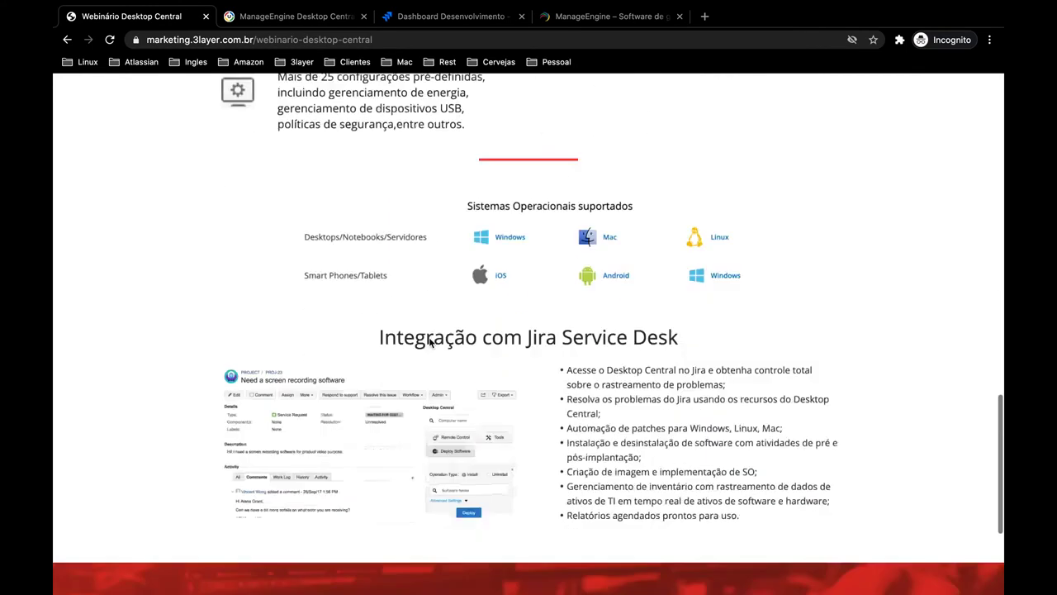
triple_click(427, 266)
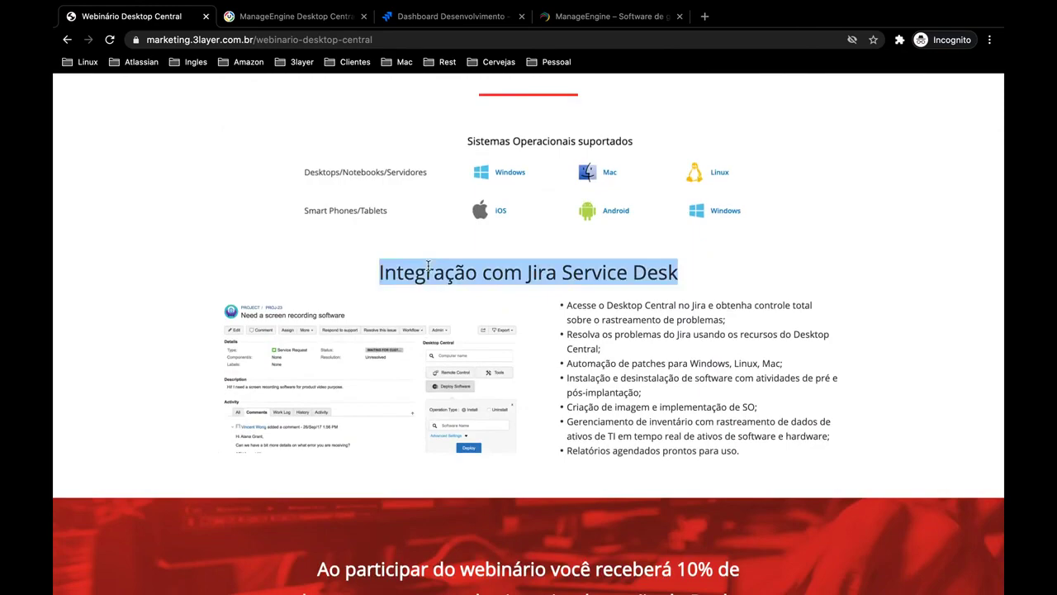
scroll(428, 266, up, 10)
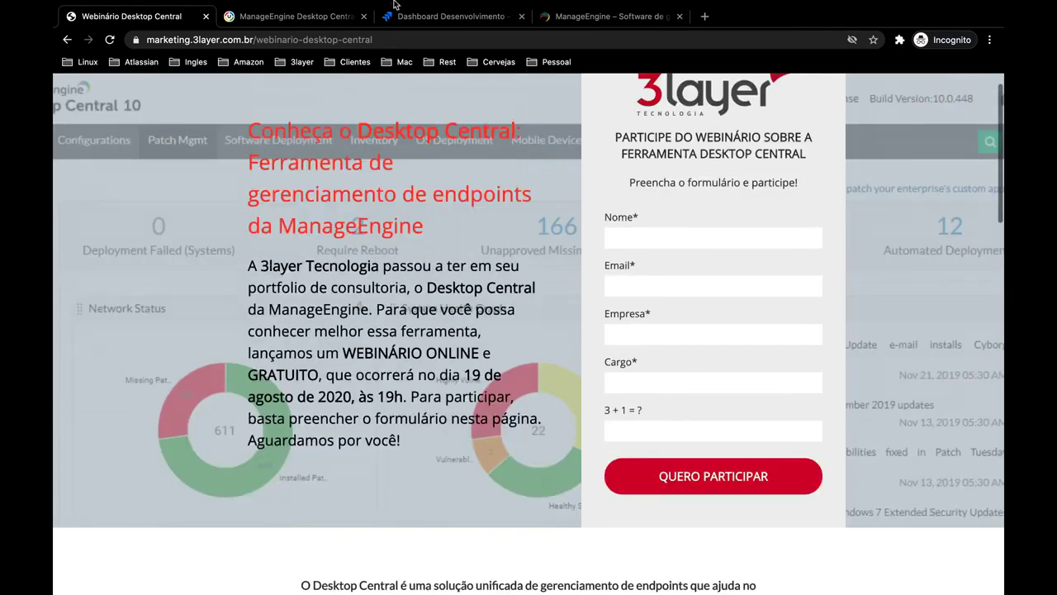
click(416, 16)
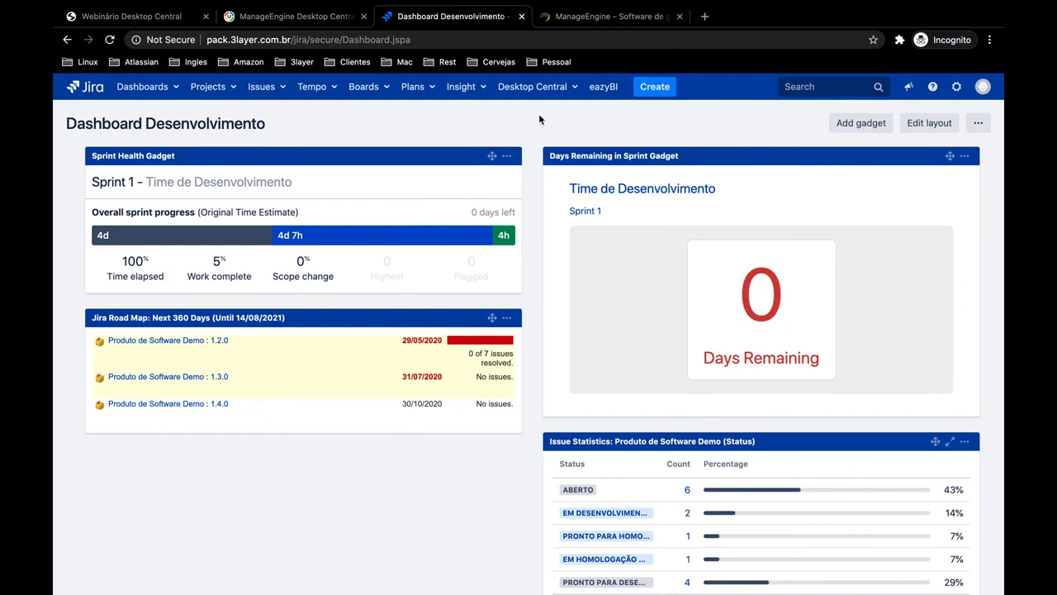
Show Desktop Central's All Configurations list in Jira, 31 entries including Define Wallpaper 3layer
click(565, 85)
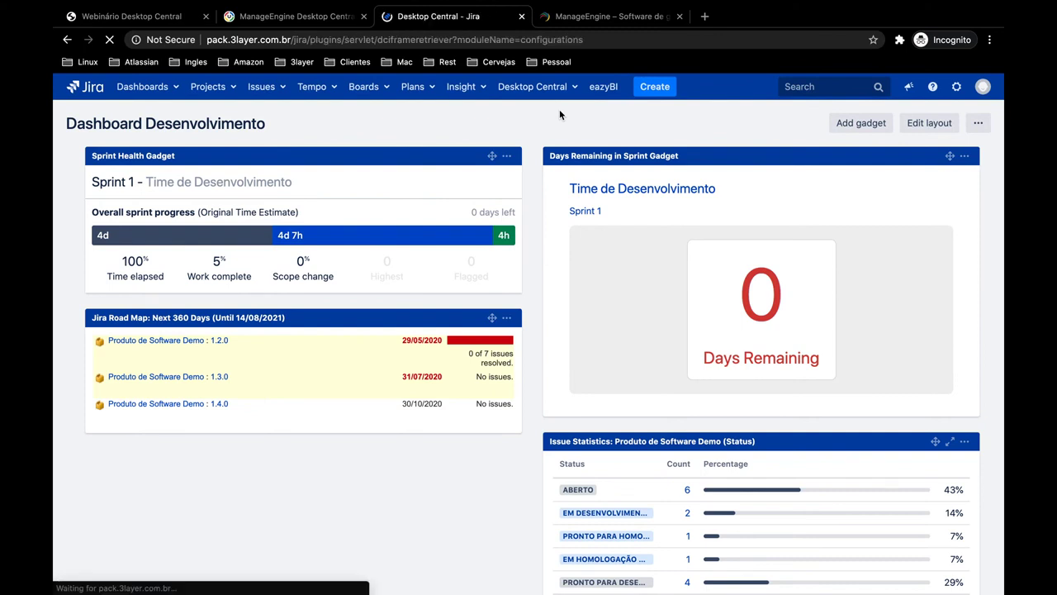
click(309, 22)
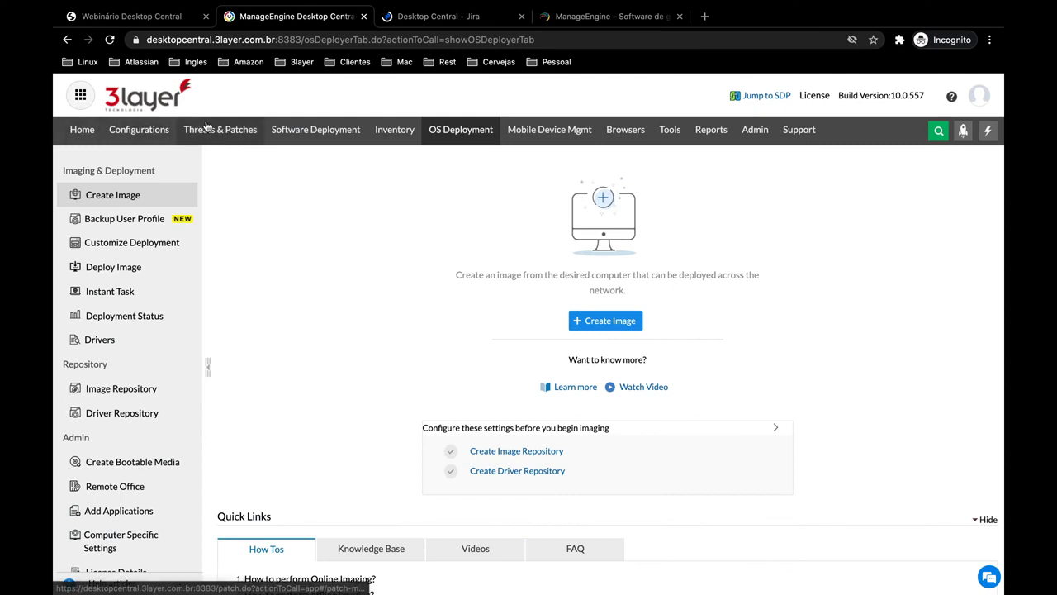
click(462, 19)
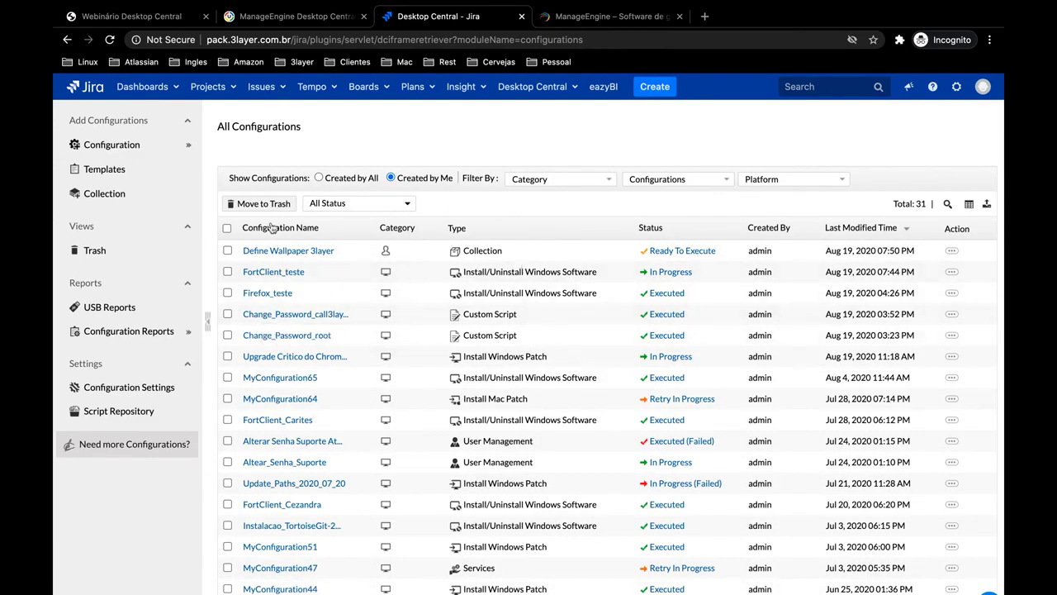
mouse_move(176, 178)
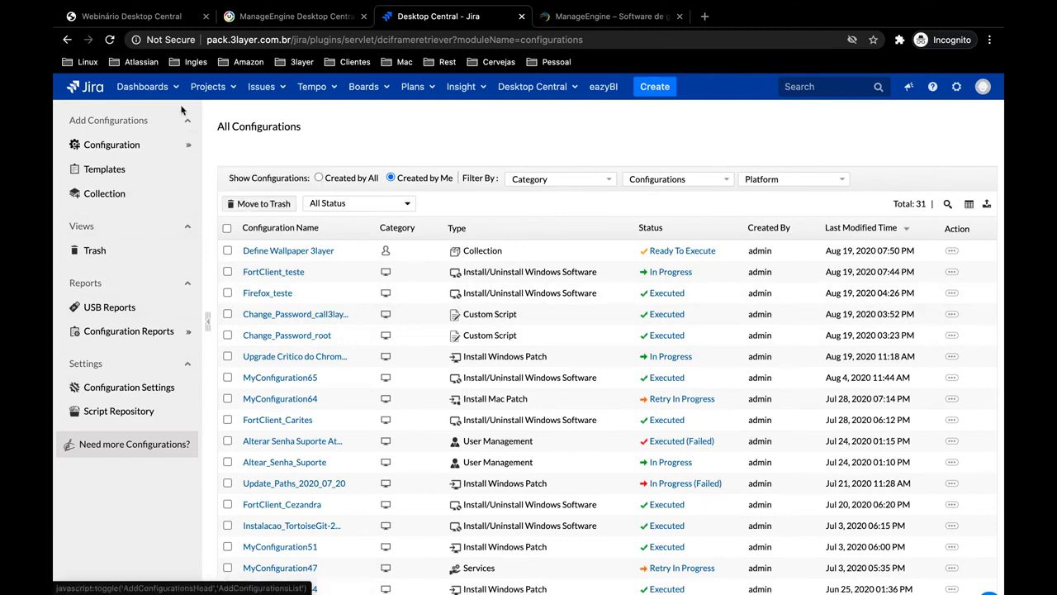
scroll(552, 91, up, 1)
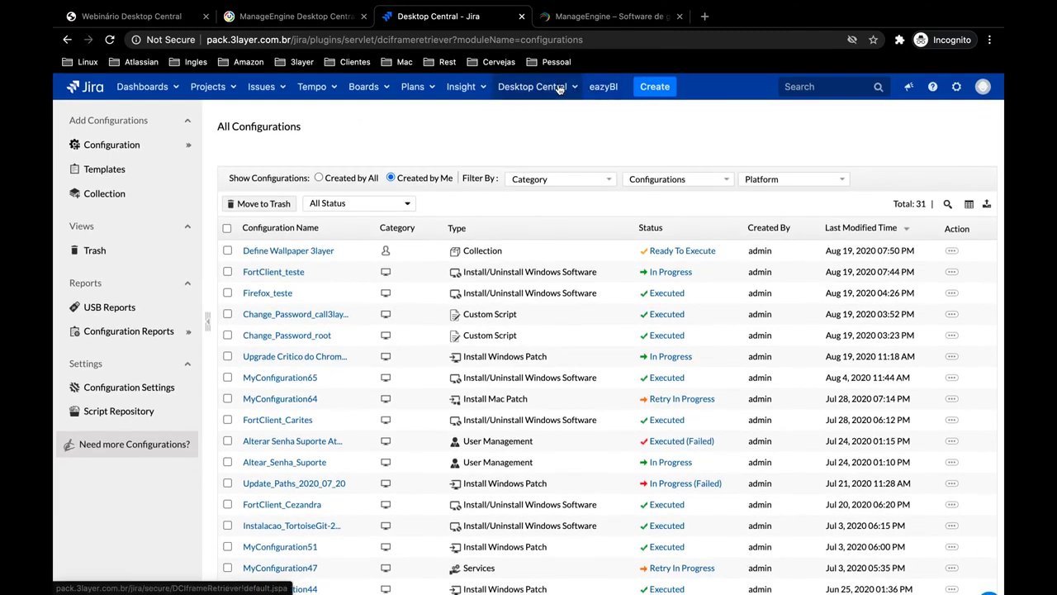
Open Desktop Central Patch Mgmt in Jira and review reboot-pending systems and missing patches
click(555, 89)
click(532, 136)
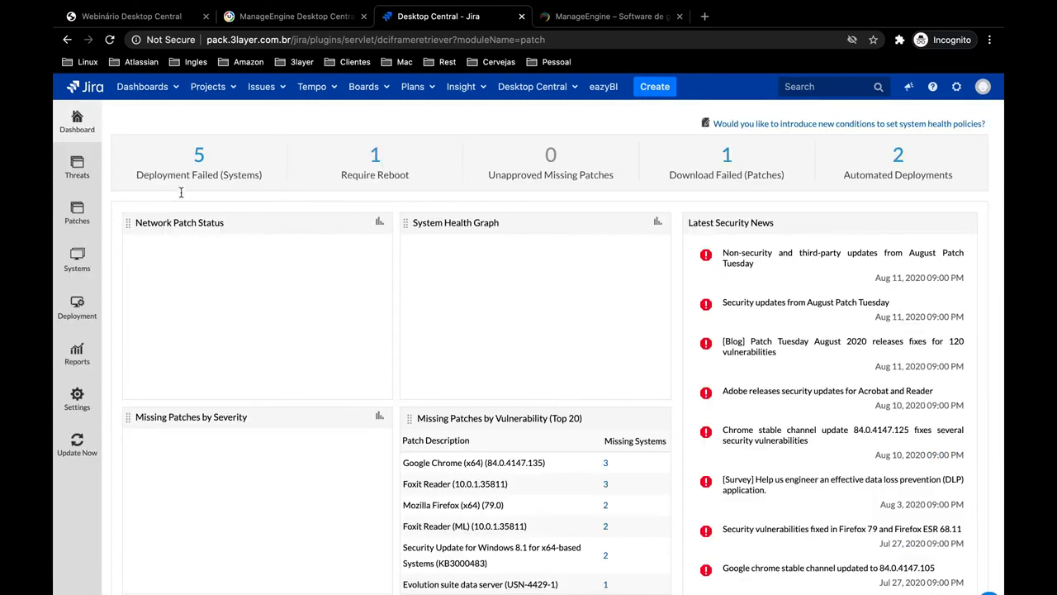
click(375, 162)
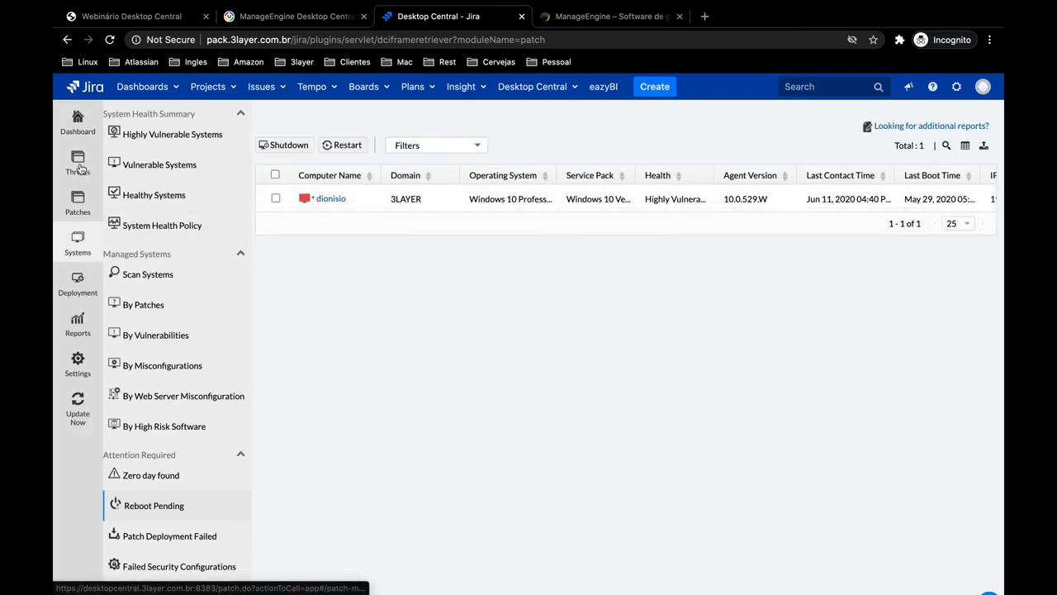
click(78, 200)
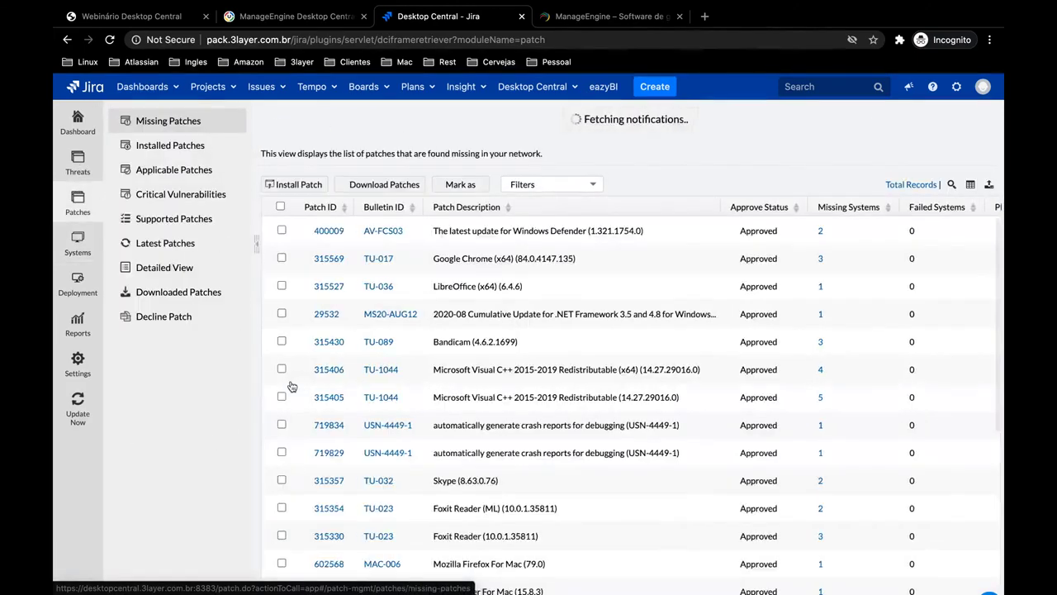
Go to OS Deployment and the Browsers computers page in the Desktop Central console
click(574, 92)
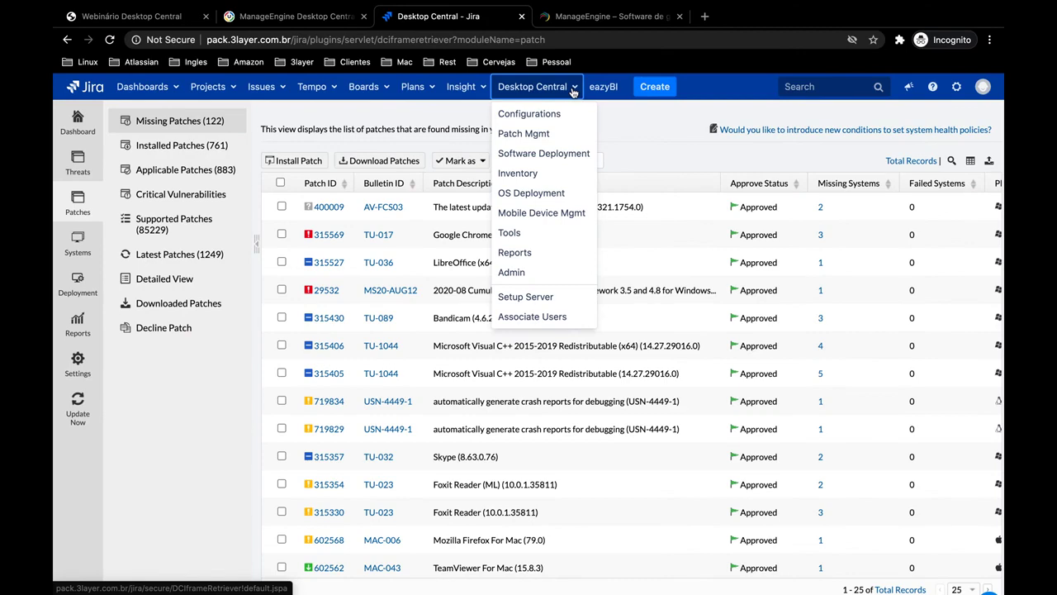
click(357, 24)
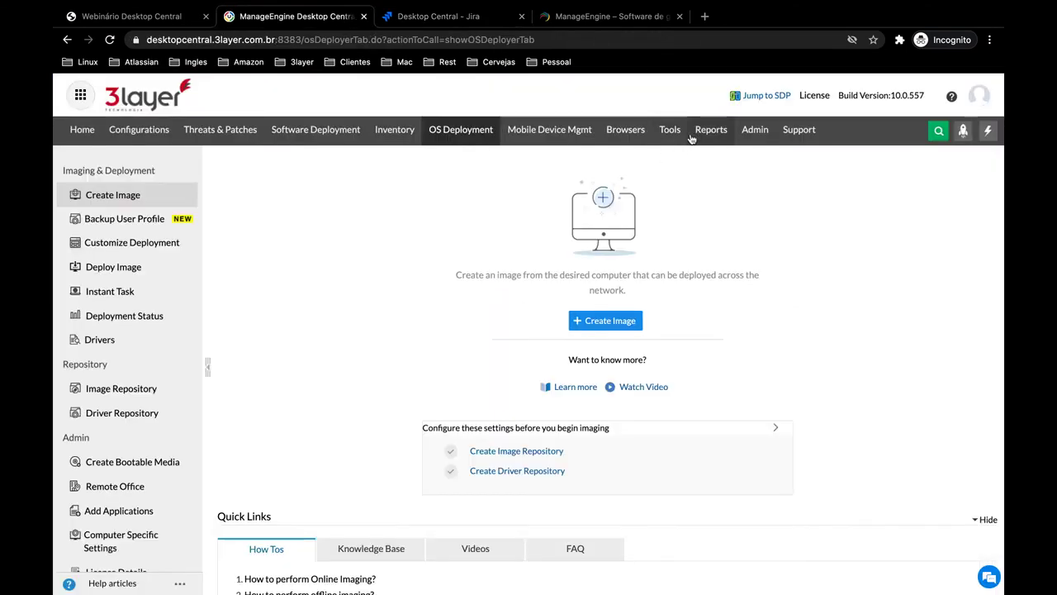
click(626, 131)
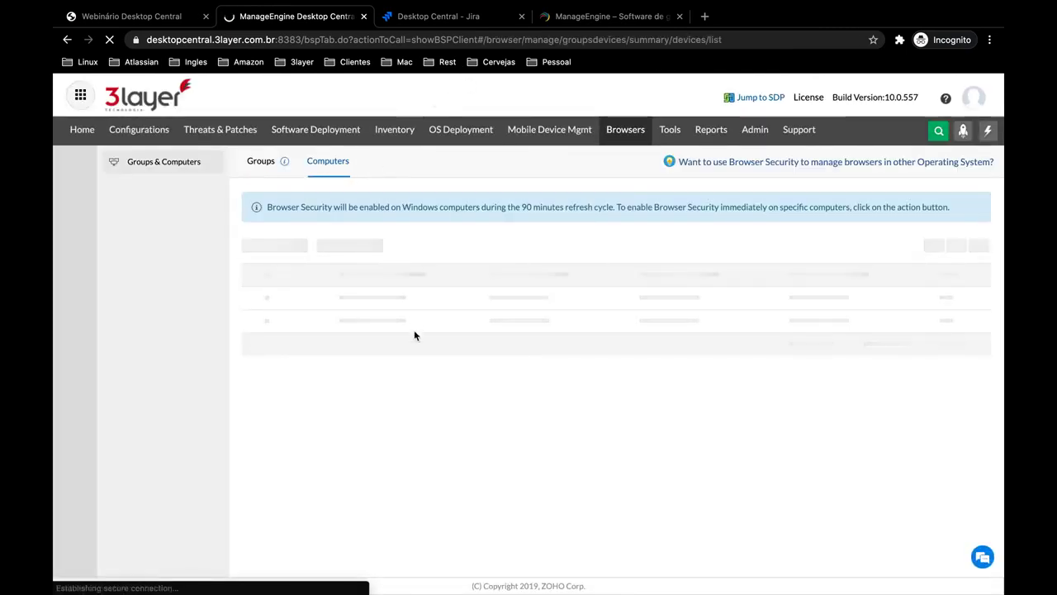
Return to Jira's embedded Missing Patches view listing 122 missing patches
click(442, 17)
click(531, 86)
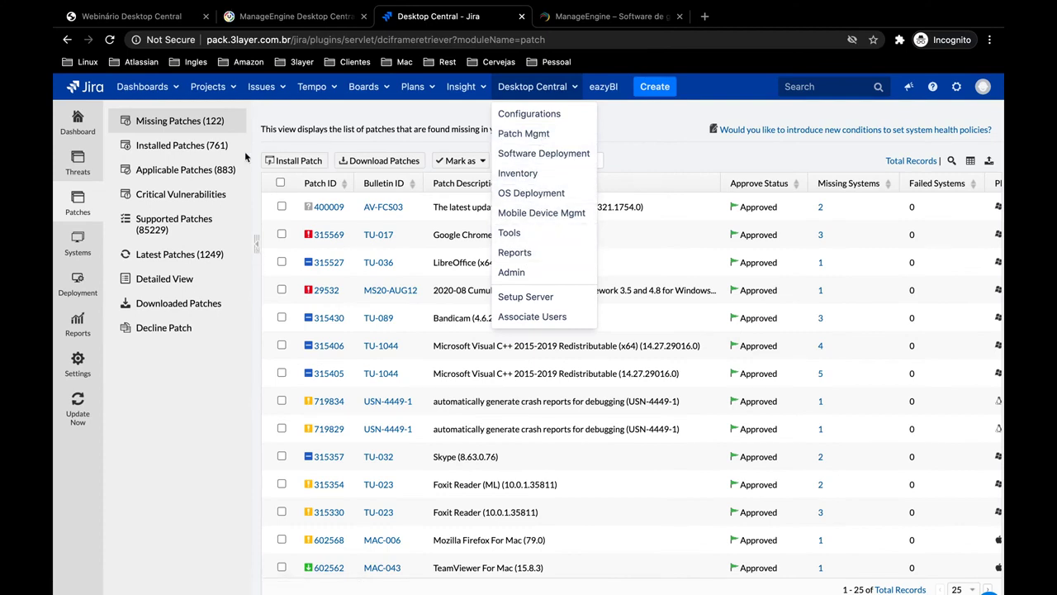
Open the Central de Serviços Teste (CST) project's 'Todos não resolvidos' queue
click(220, 92)
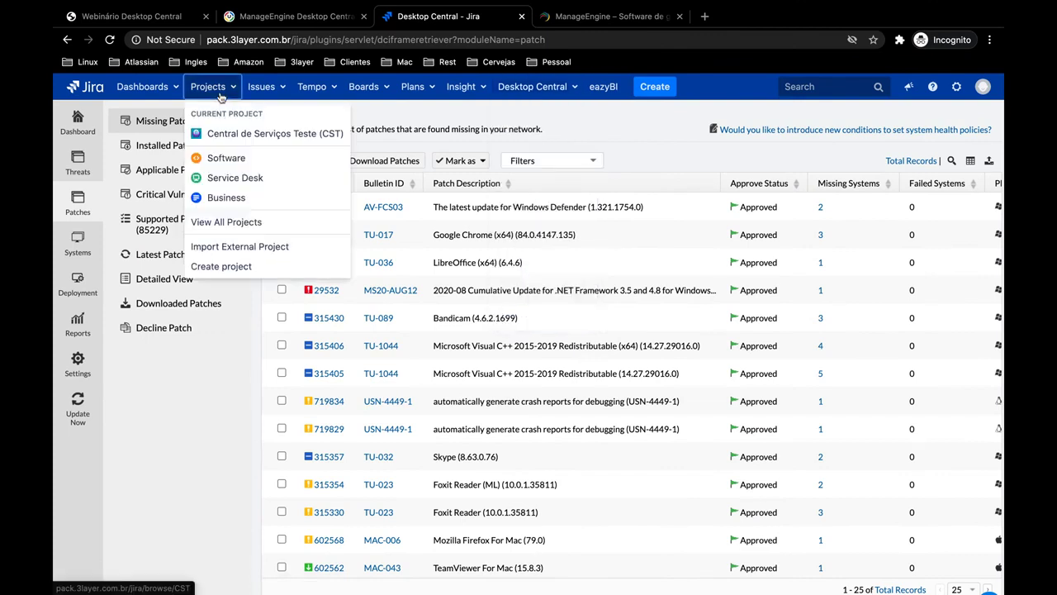
click(231, 135)
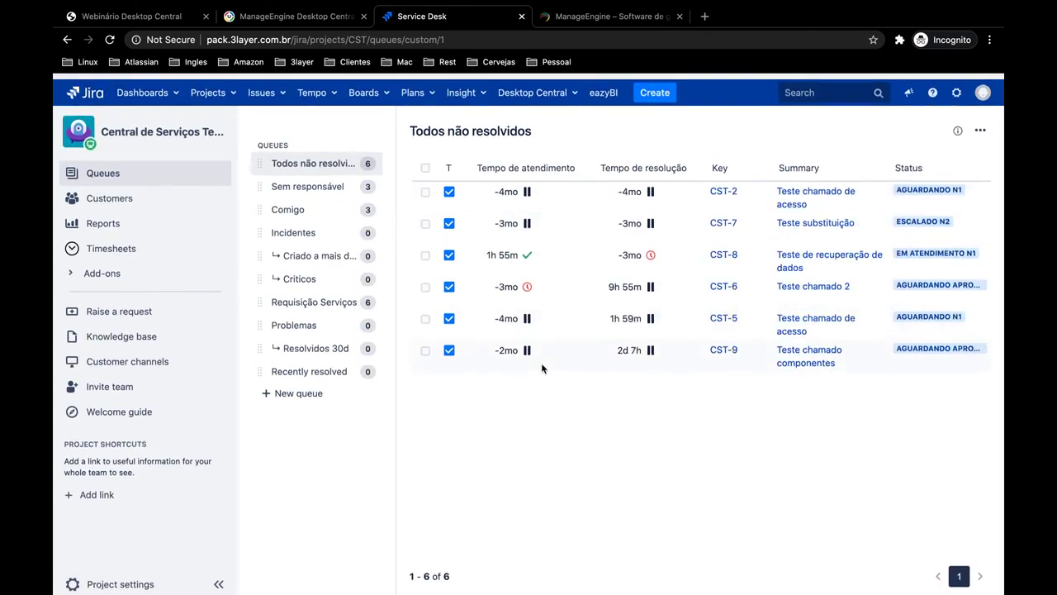
Open request CST-8 'Teste de recuperação de dados' and collapse the project sidebar
click(799, 254)
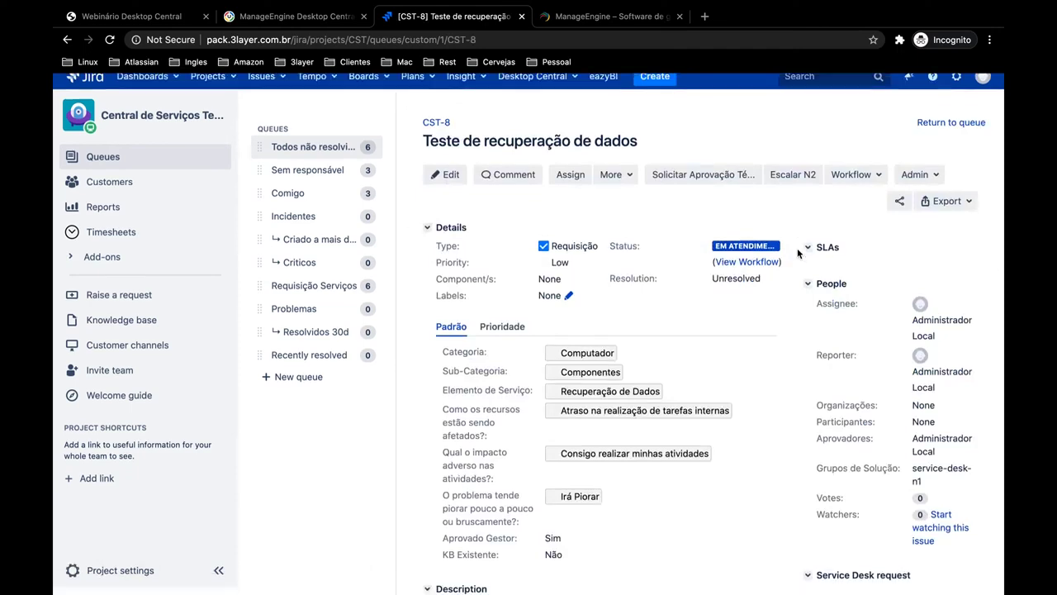
scroll(171, 577, down, 3)
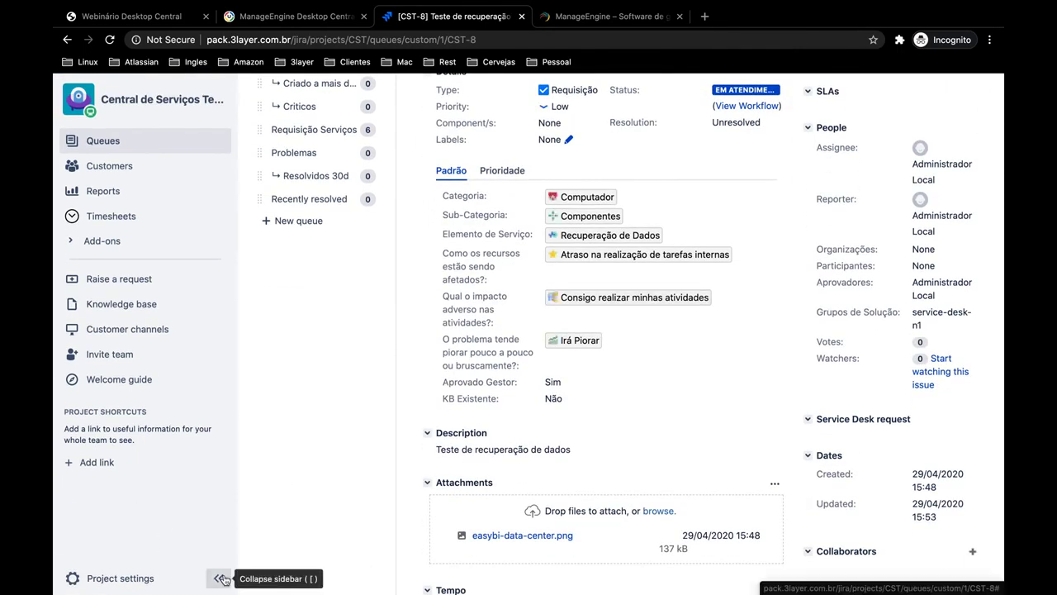
click(219, 578)
scroll(638, 299, down, 3)
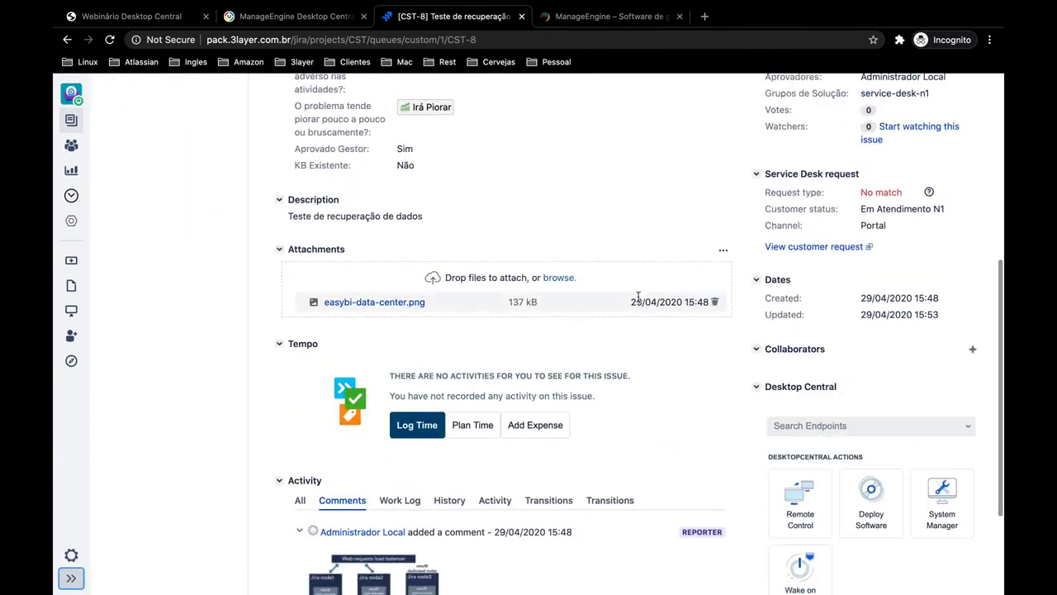
scroll(637, 293, down, 2)
Collapse and re-expand the Desktop Central panel, then scroll down to its endpoint actions
click(754, 232)
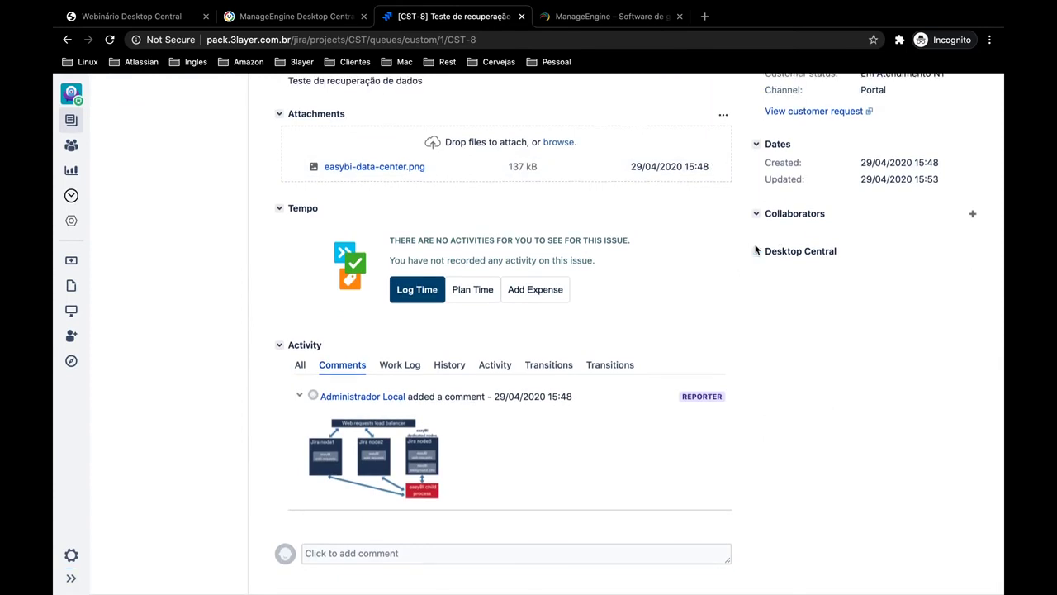
click(756, 252)
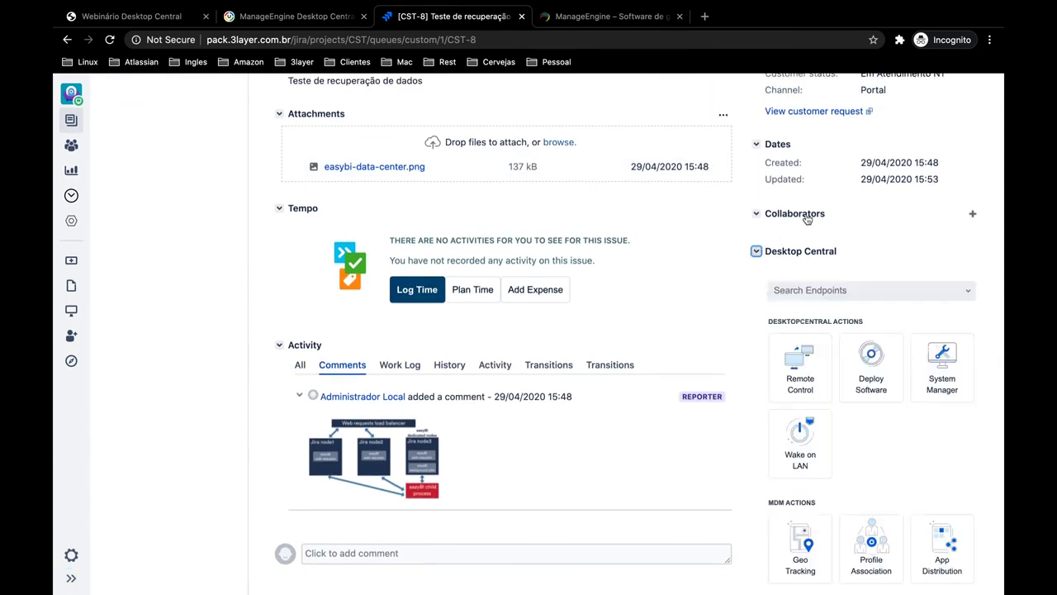
scroll(807, 218, down, 1)
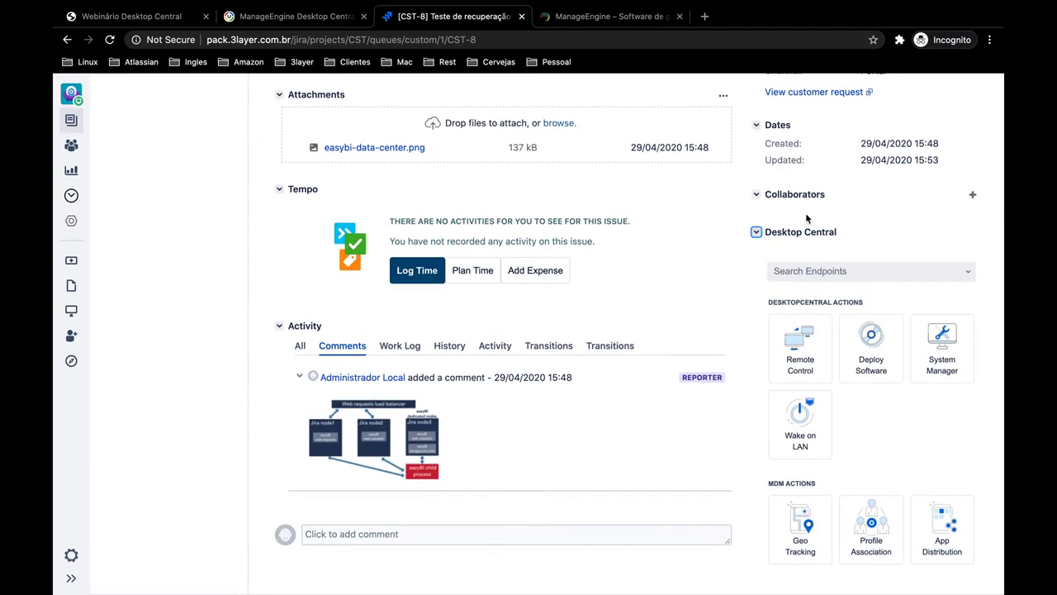
scroll(805, 212, up, 7)
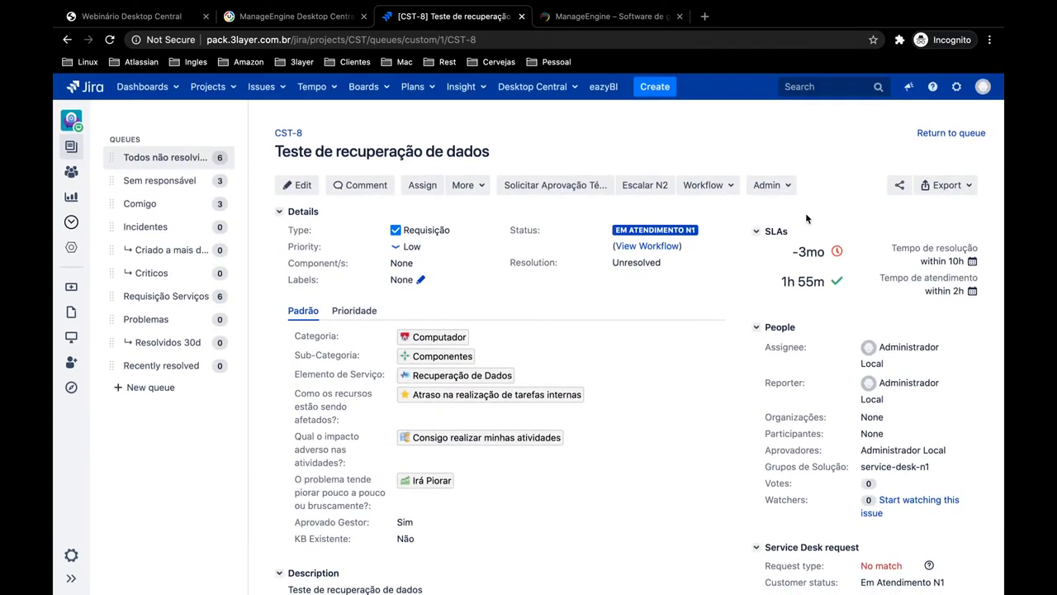
scroll(805, 212, down, 3)
scroll(623, 339, down, 4)
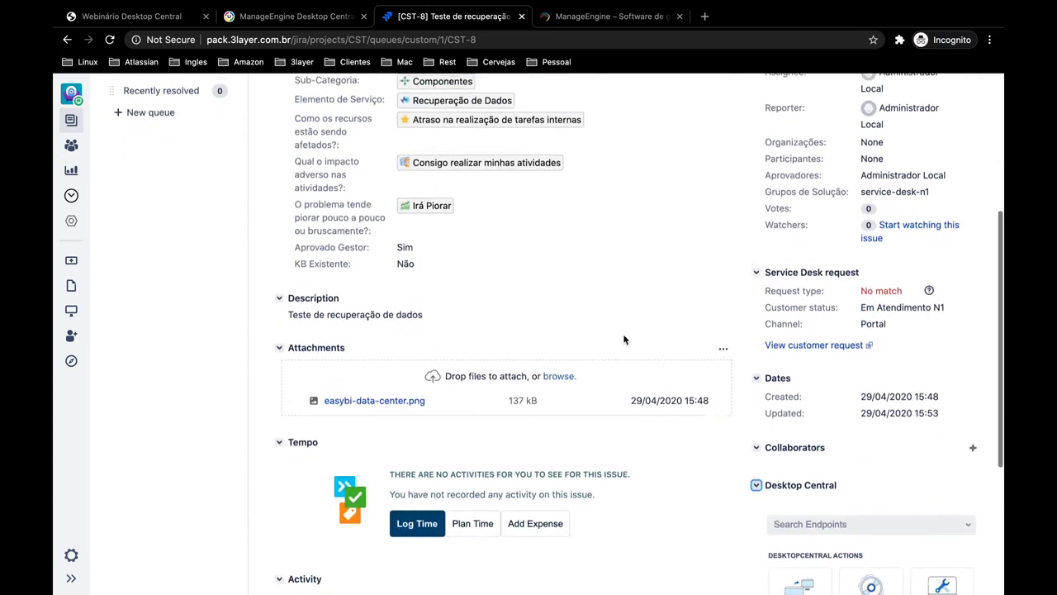
scroll(623, 340, down, 2)
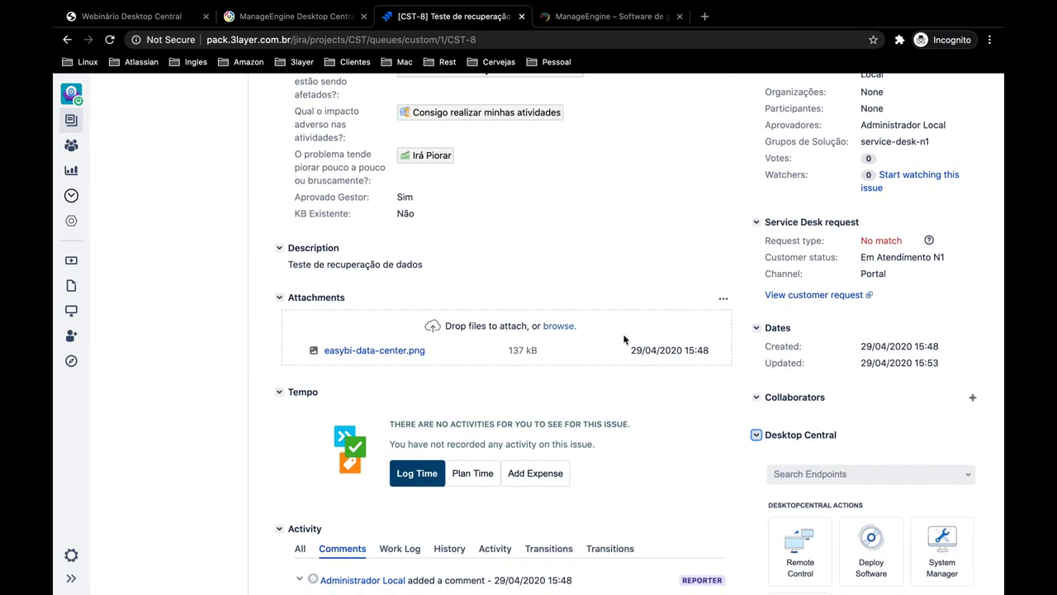
scroll(623, 339, down, 4)
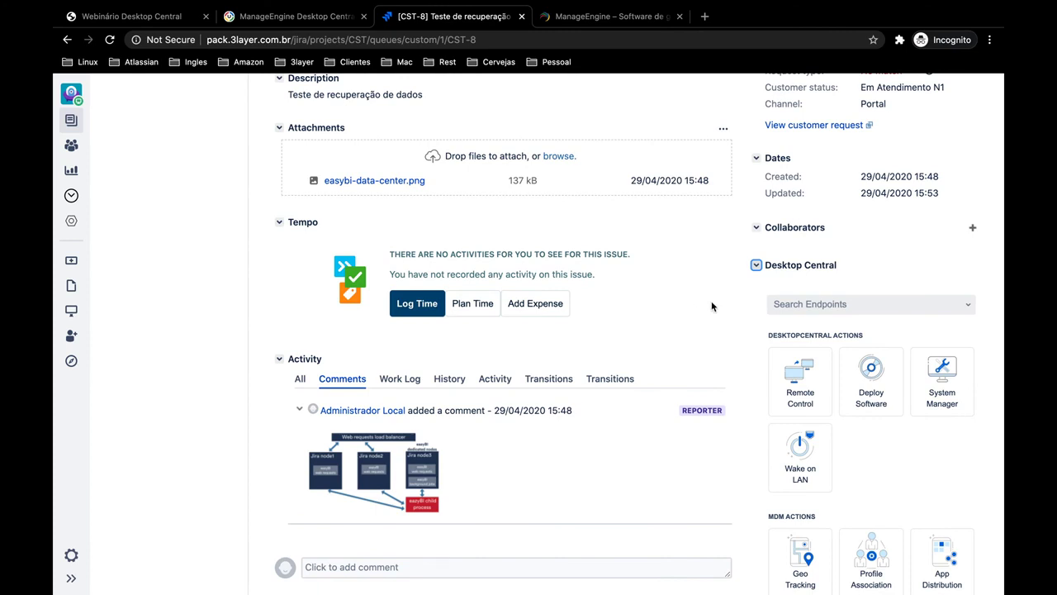
Search CST-8's Desktop Central endpoints for '3', then open the console's Inventory overview
click(800, 302)
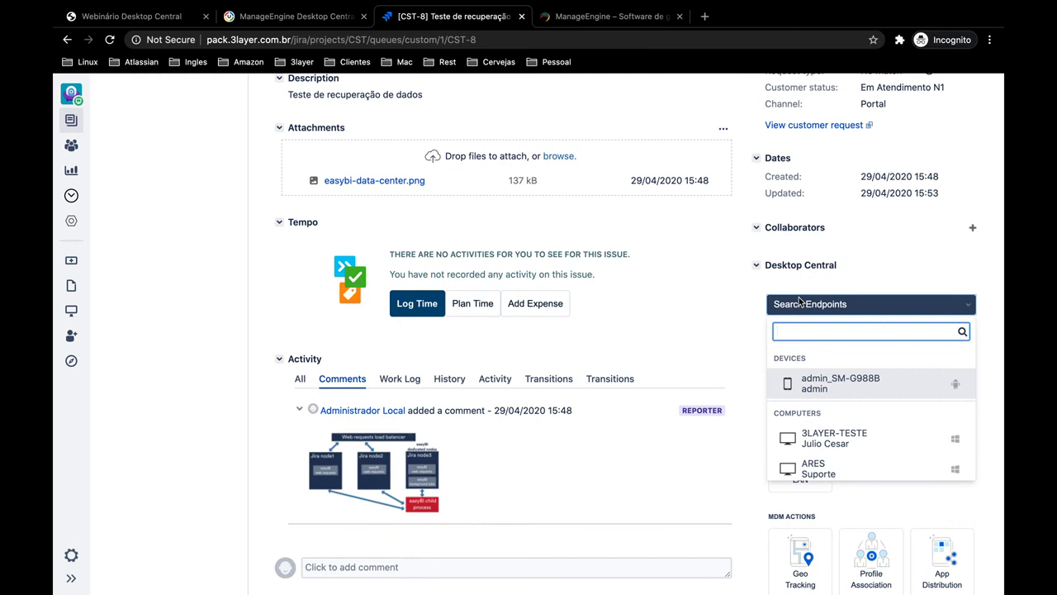
text(3)
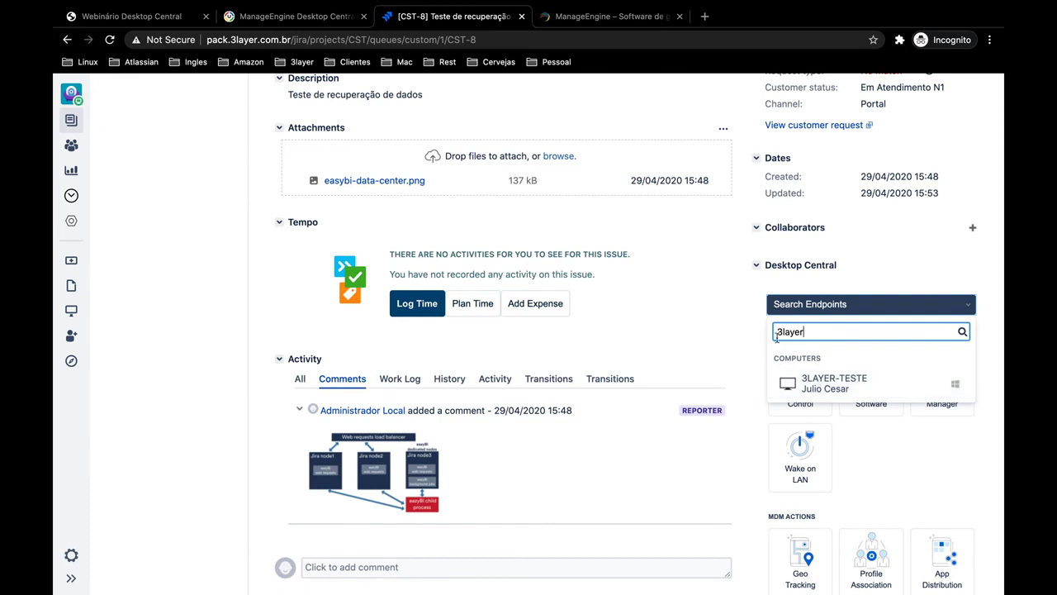
click(280, 16)
click(398, 136)
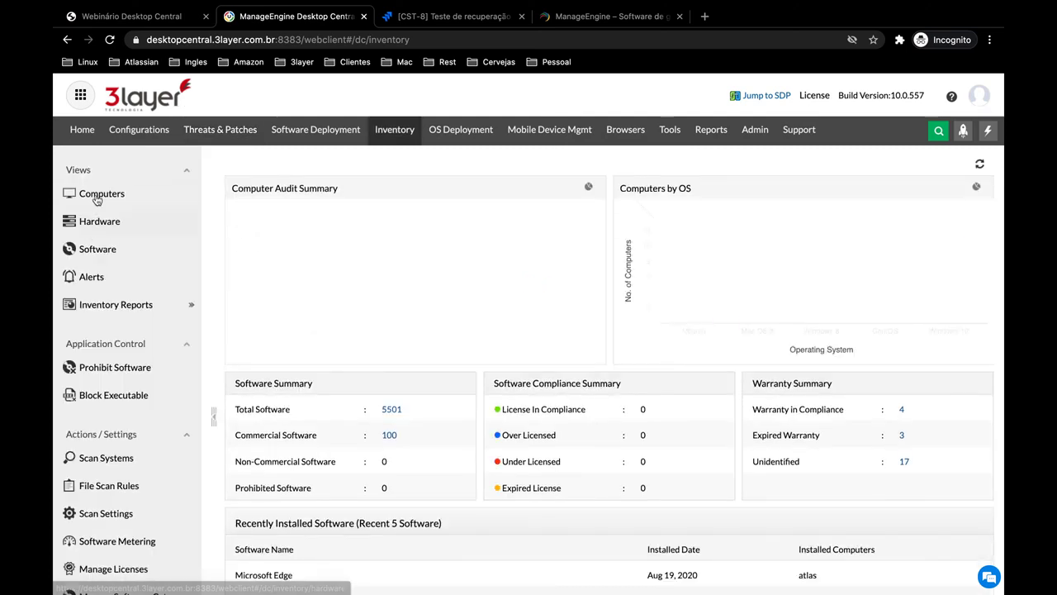
Browse the Inventory Computers list, then go back to ticket CST-8 in Jira
click(98, 196)
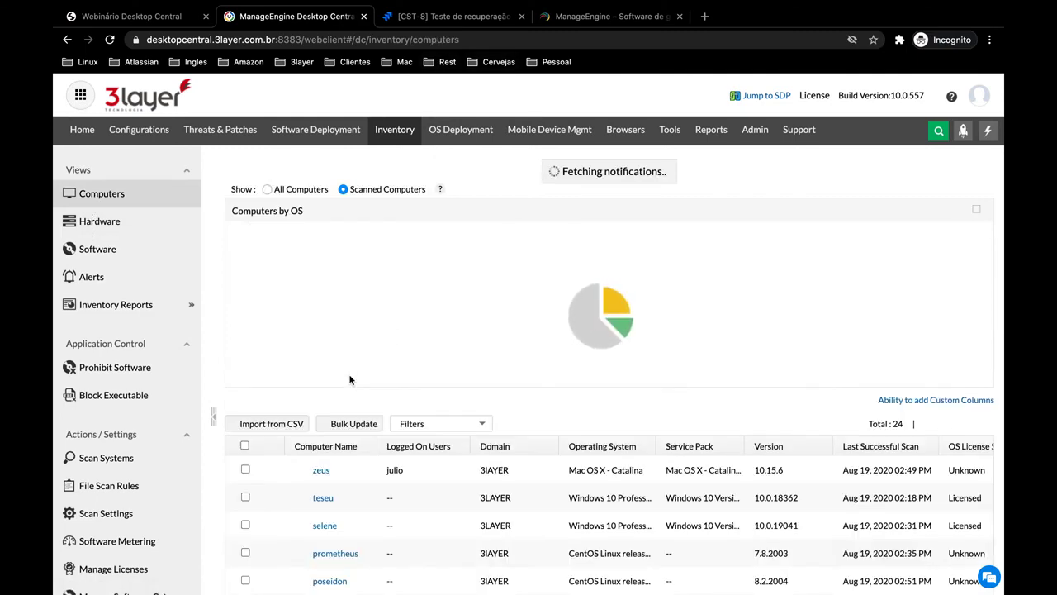
scroll(370, 495, down, 5)
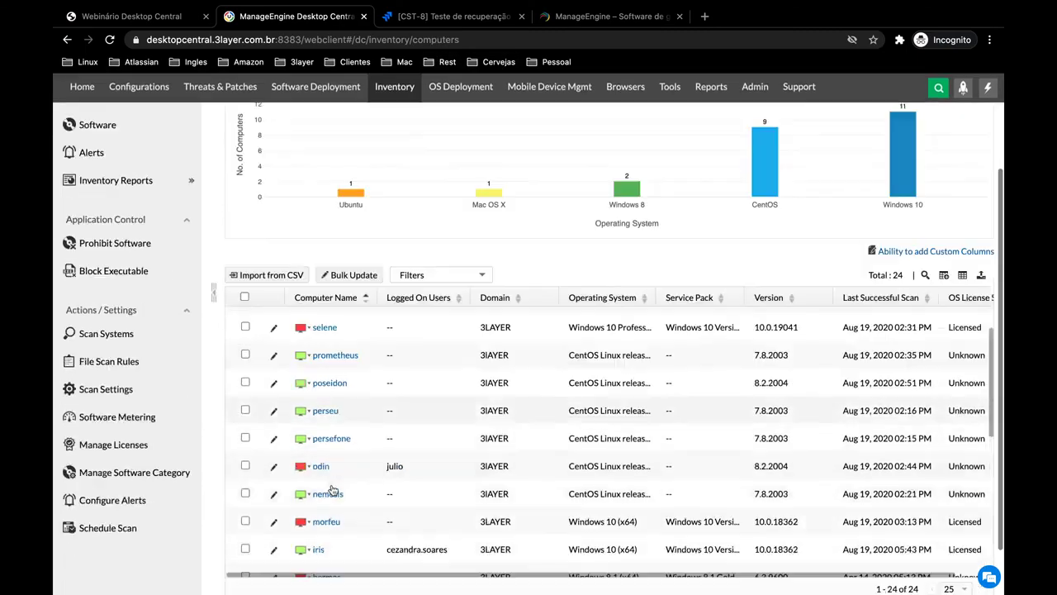
click(468, 25)
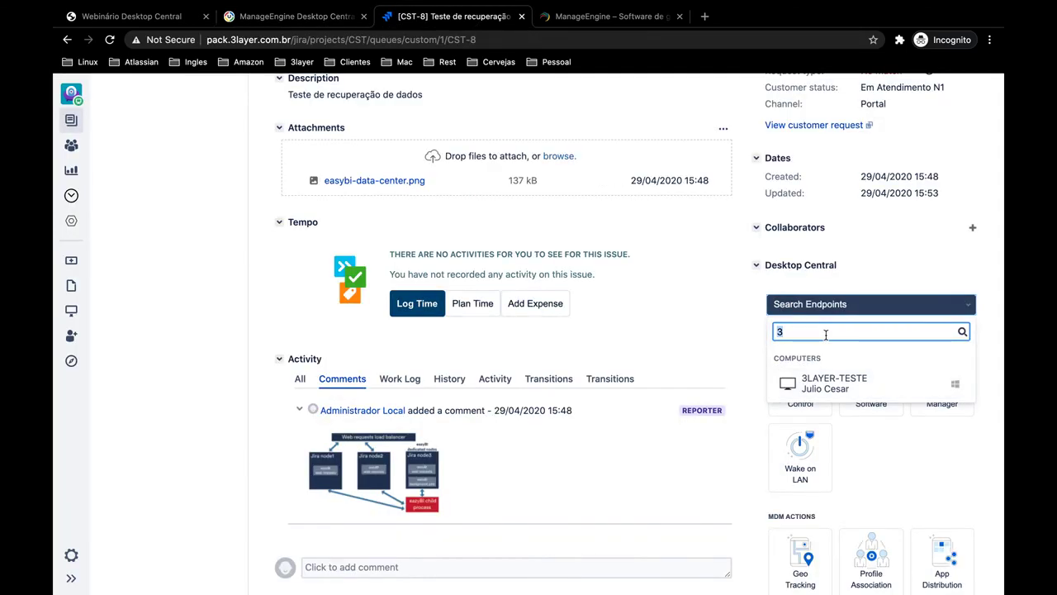
Search endpoints for '3laye' and attach 3LAYER-TESTE to the CST-8 ticket
text(prome)
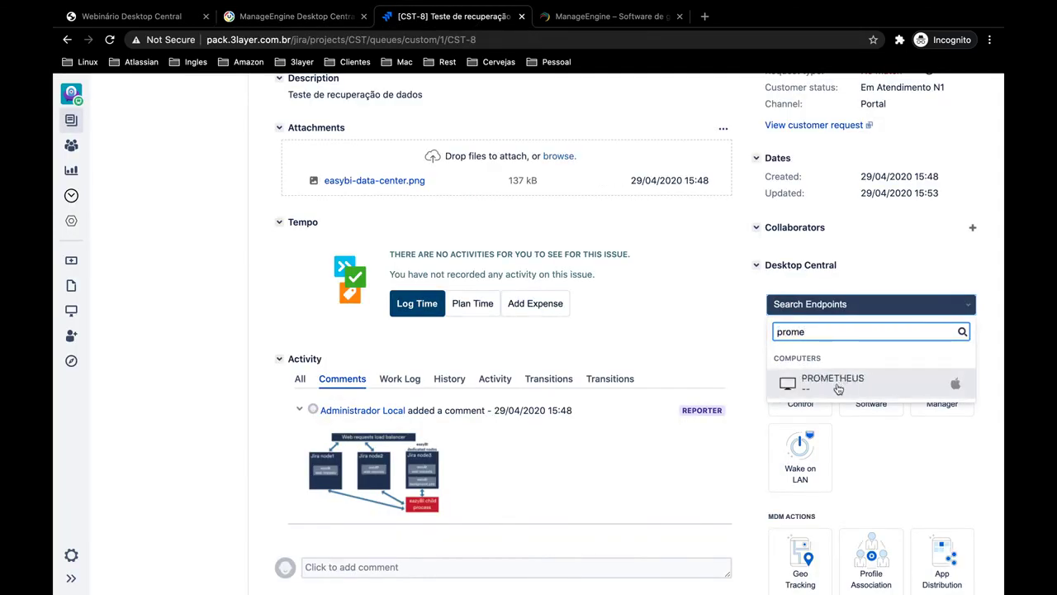
scroll(869, 352, down, 1)
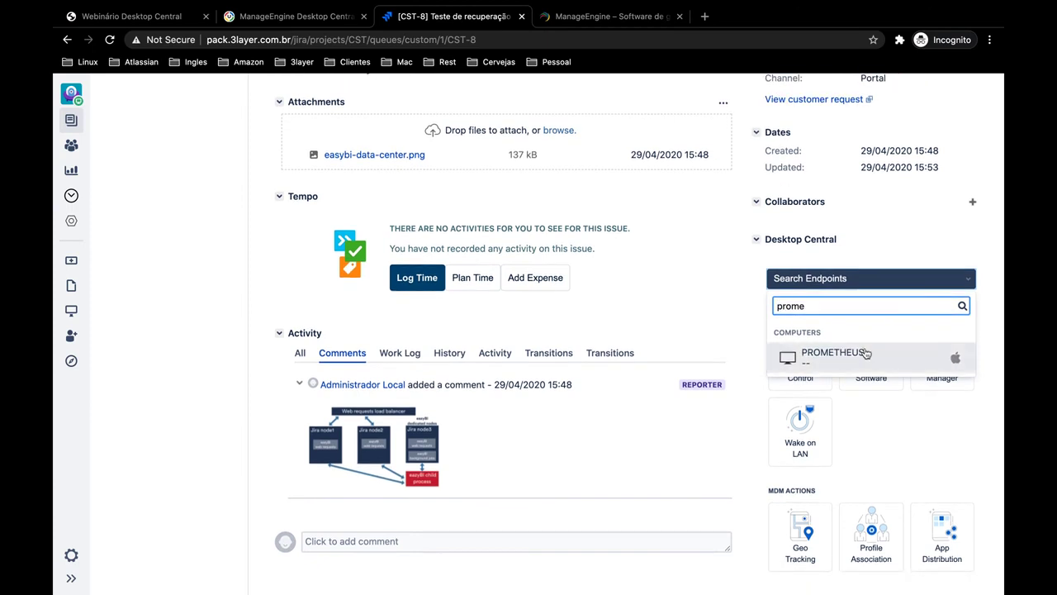
key(BackSpace)
key(BackSpace)
key(BackSpace)
key(BackSpace)
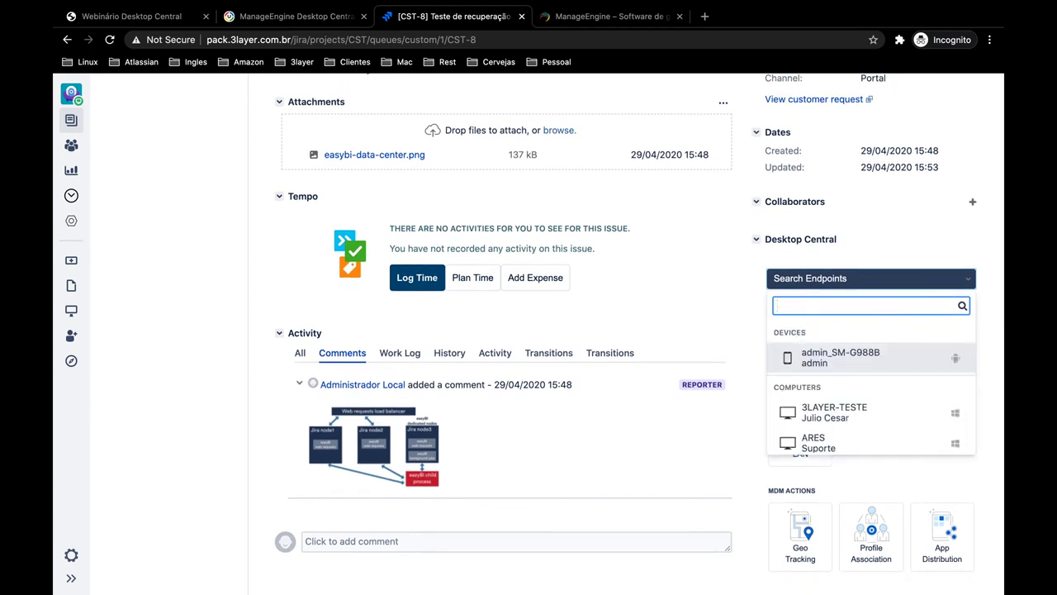
text(3laye)
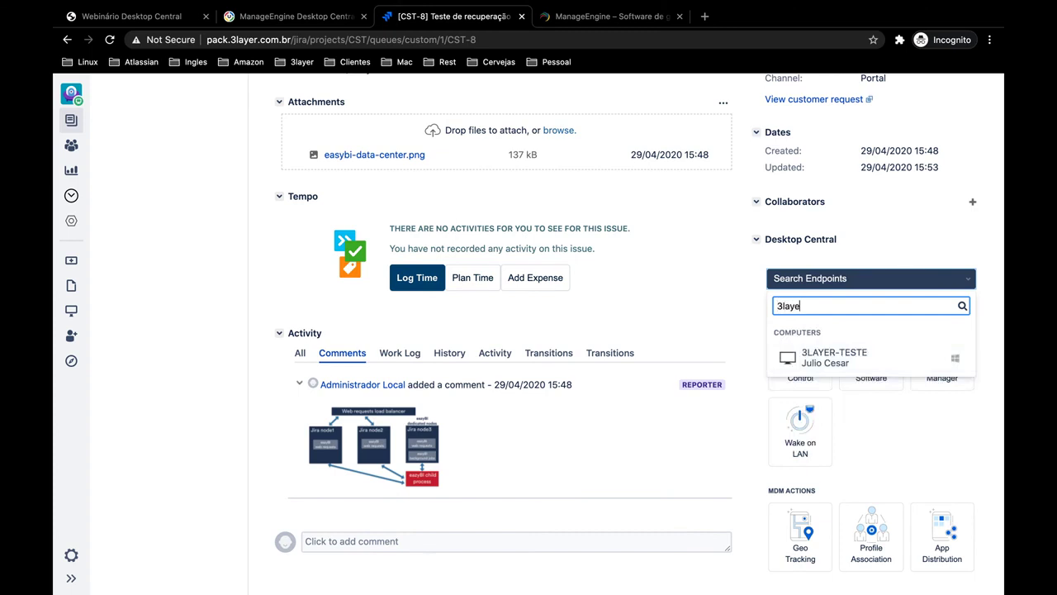
click(843, 368)
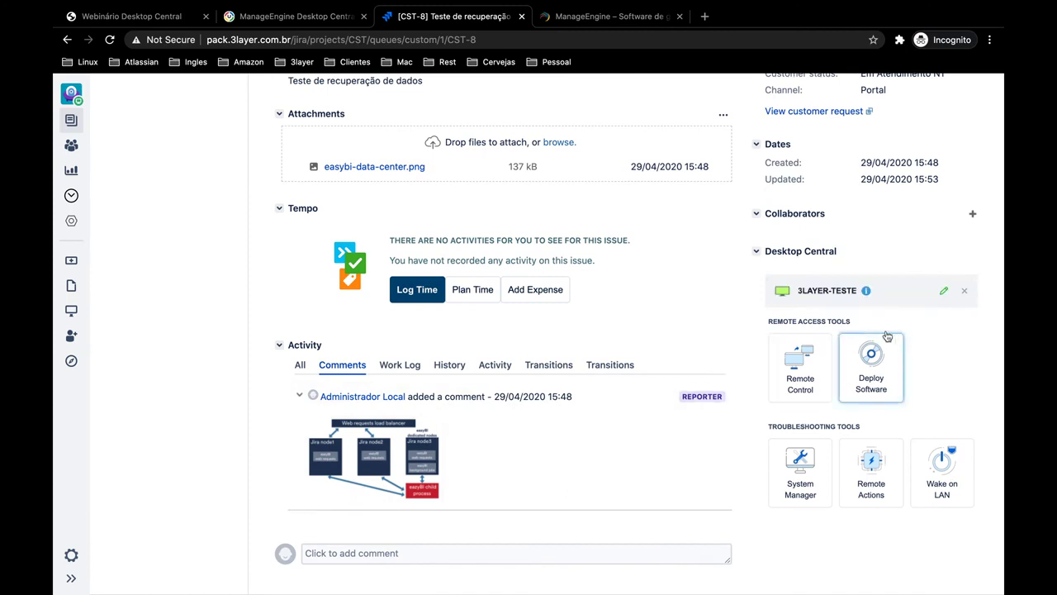
Check 3LAYER-TESTE's details popup, then start a Remote Control session to it
mouse_move(865, 289)
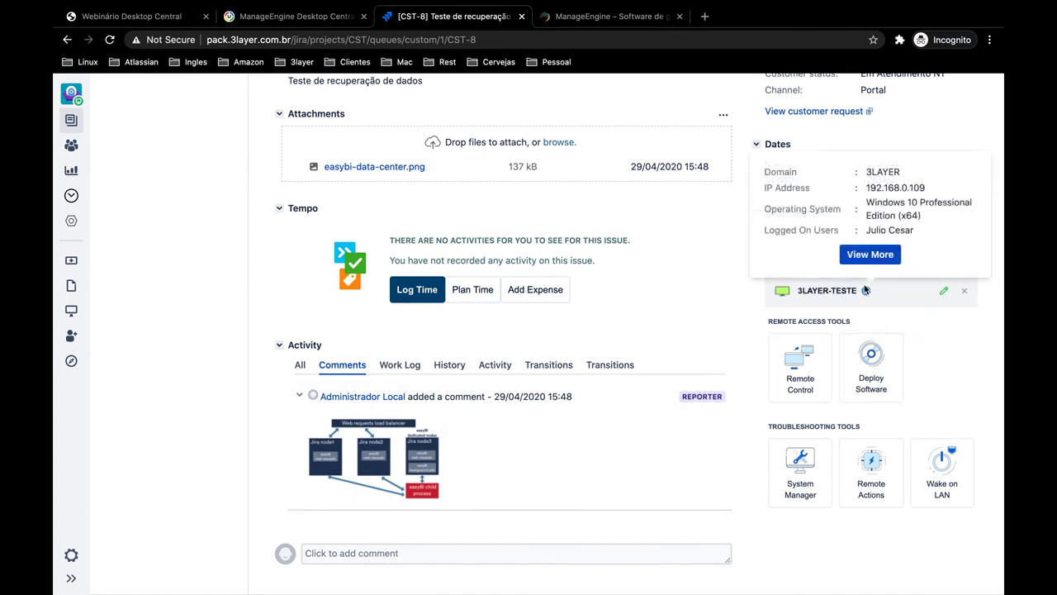
click(716, 277)
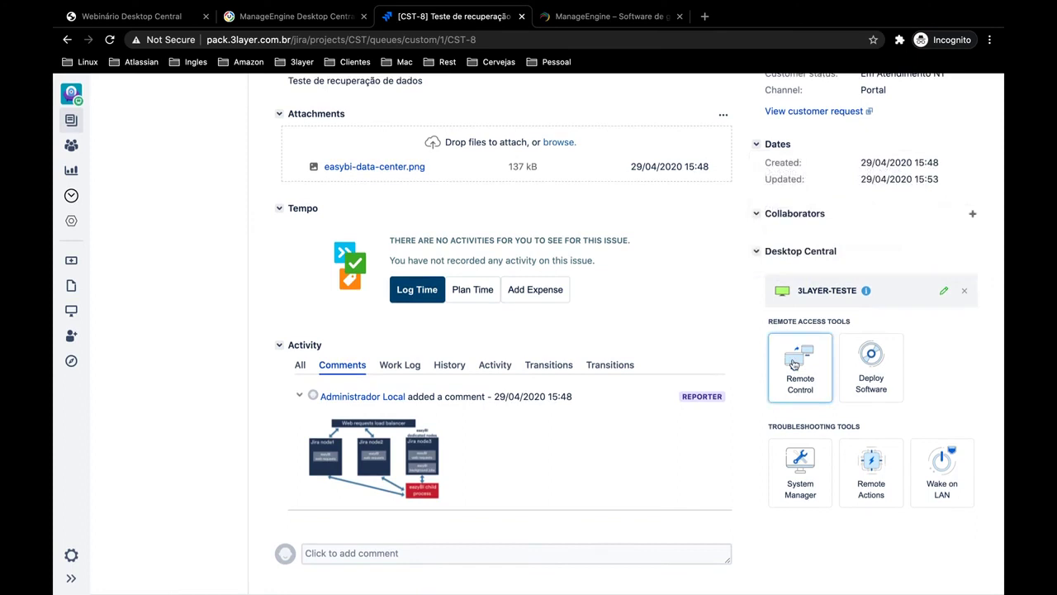
click(793, 364)
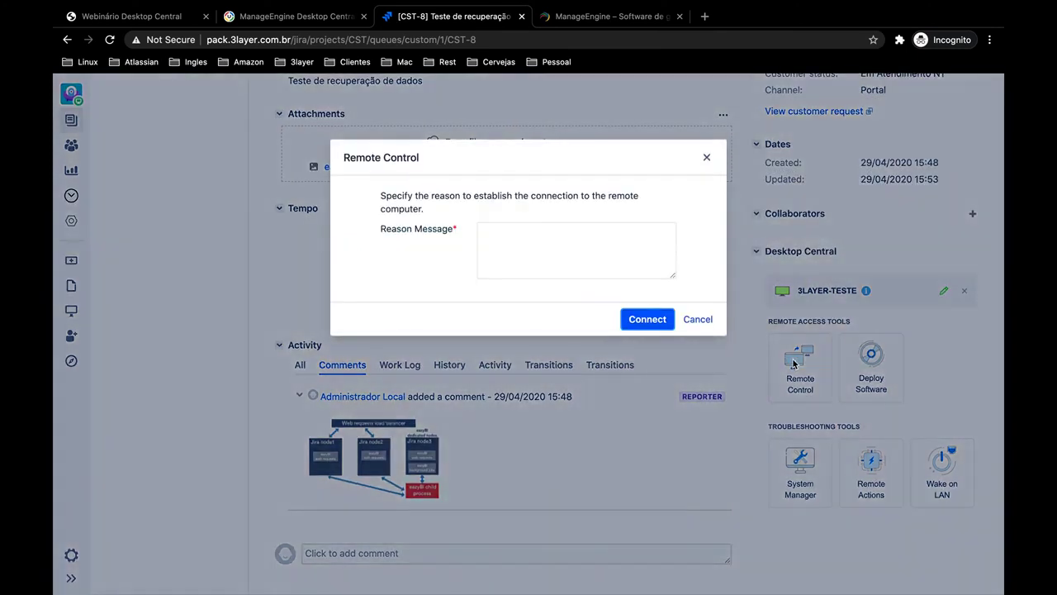
Send the remote control request with reason 'Teste' and switch to the Windows VM
click(586, 261)
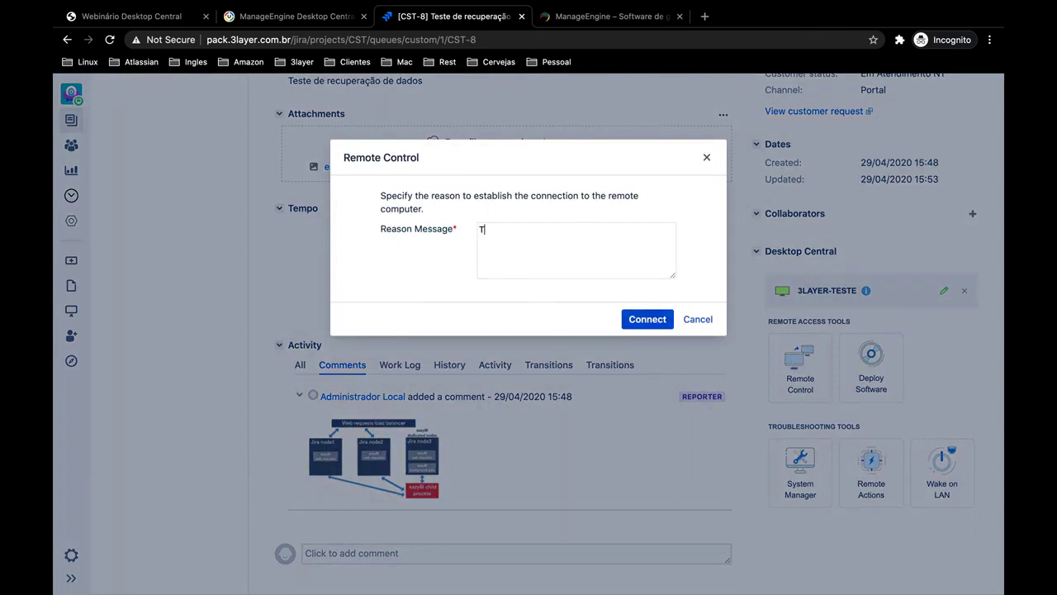
click(657, 323)
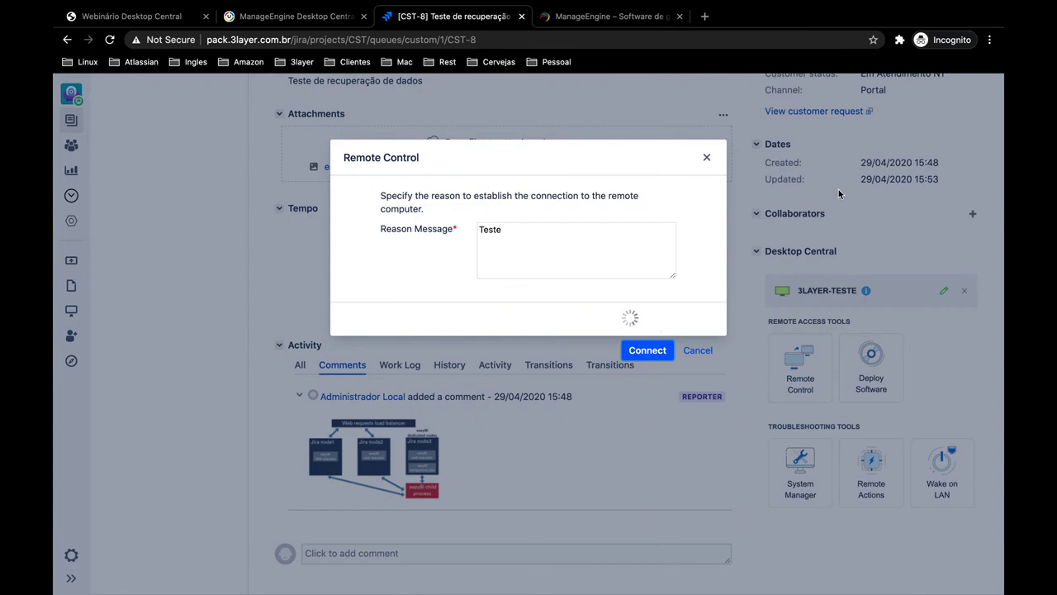
key(ctrl+Right)
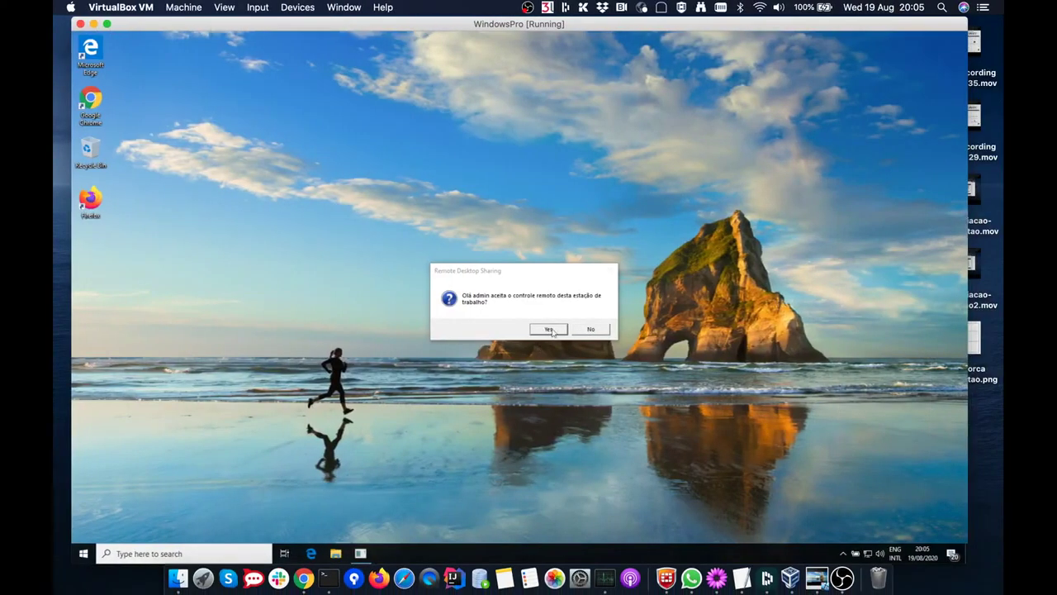
Accept the remote sharing request on the VM, then dismiss Chrome's pop-up blocked alert
click(550, 329)
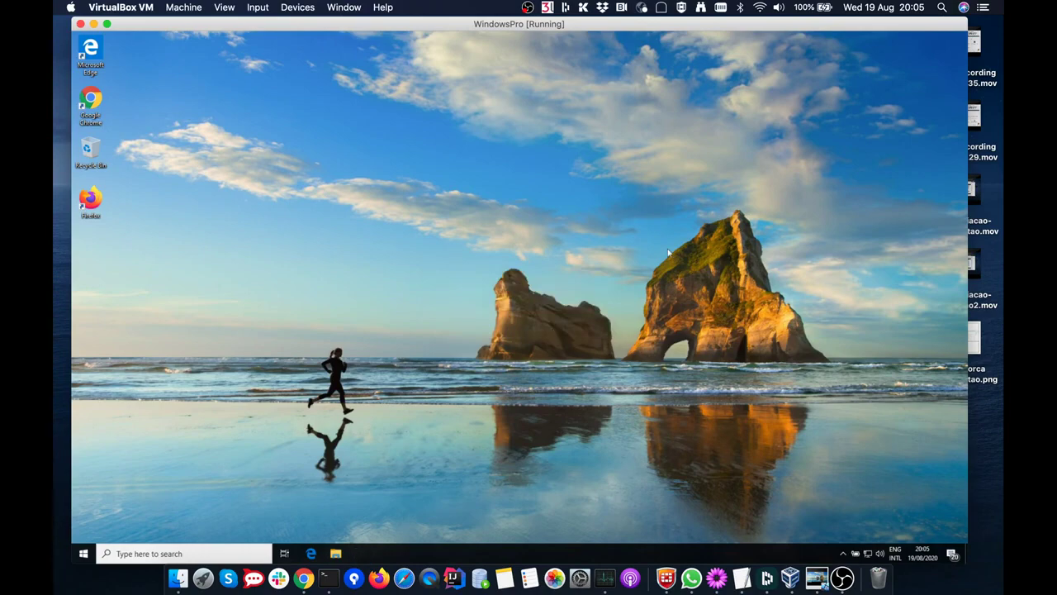
key(ctrl+Left)
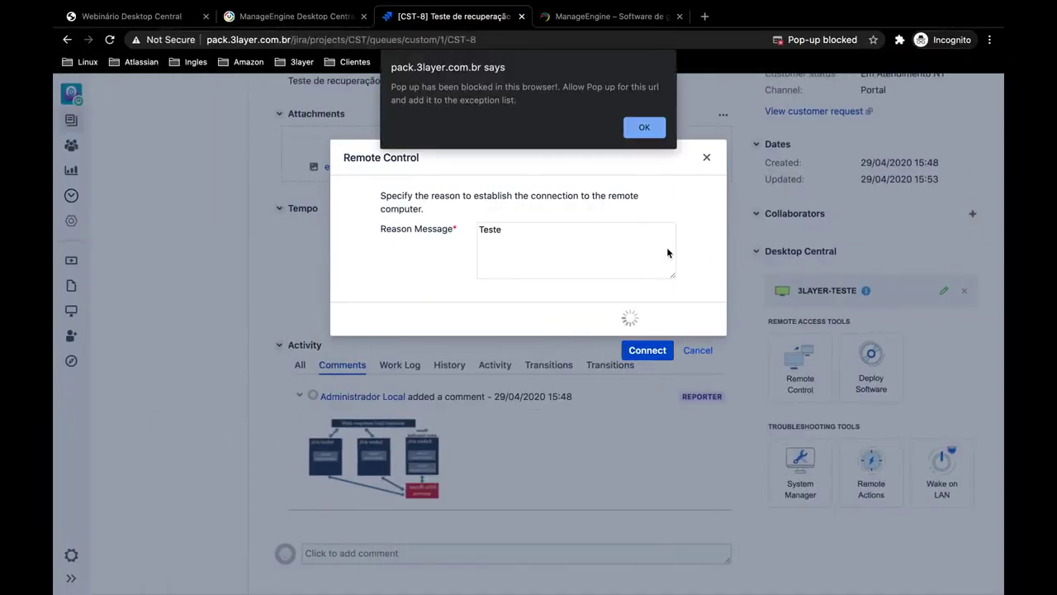
click(646, 127)
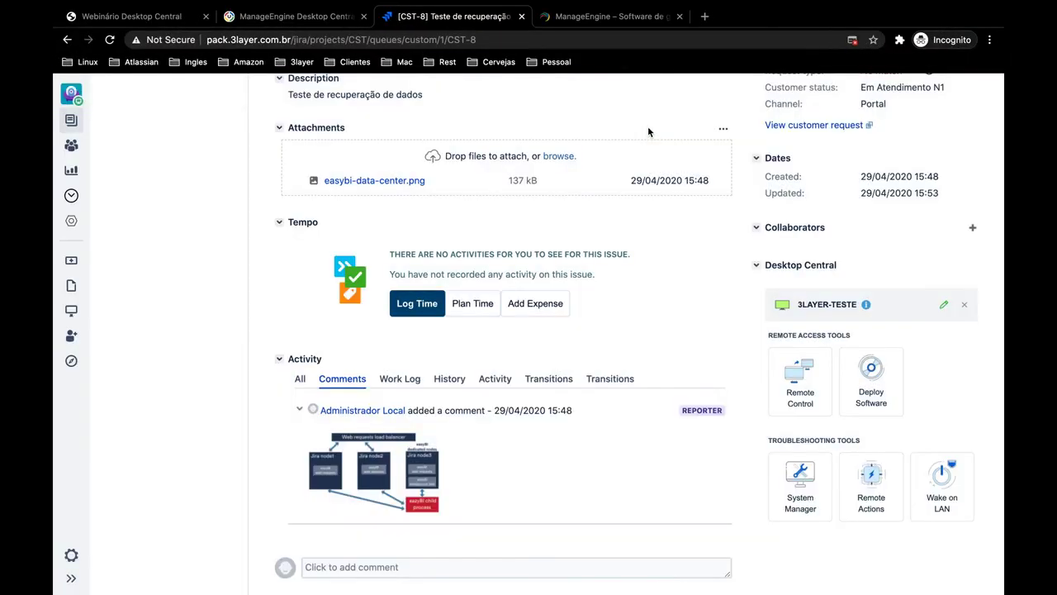
Always allow pop-ups and redirects from pack.3layer.com.br
click(852, 41)
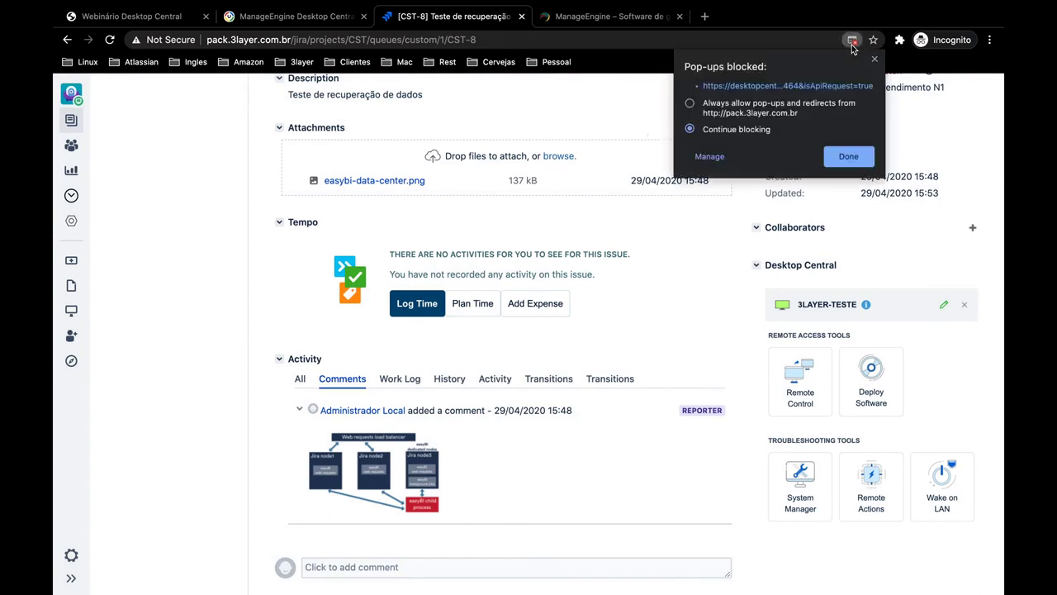
click(749, 113)
click(849, 161)
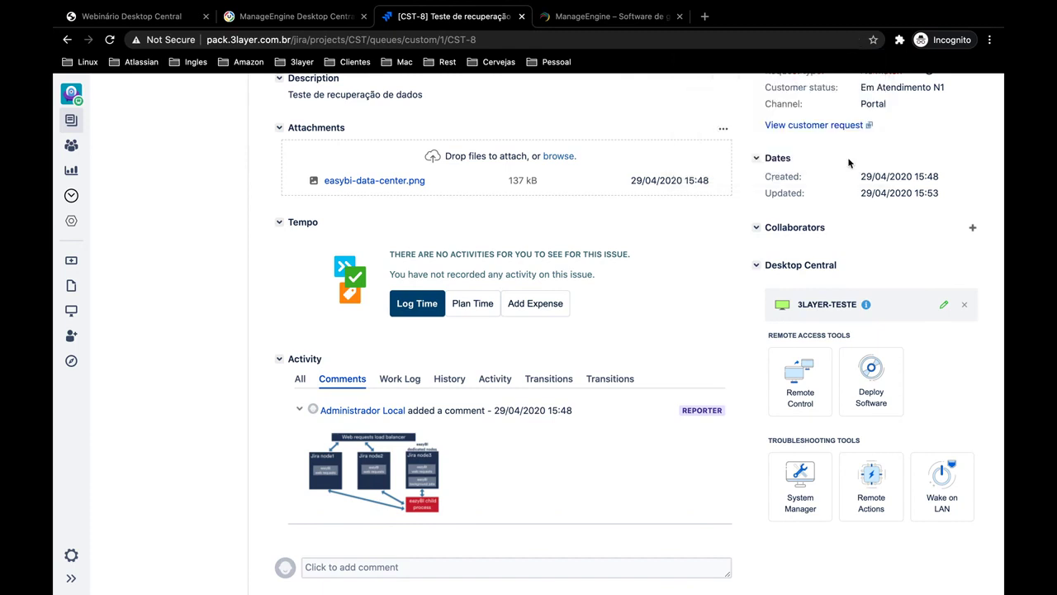
Send a new remote control request with the reason 'Teste'
click(810, 383)
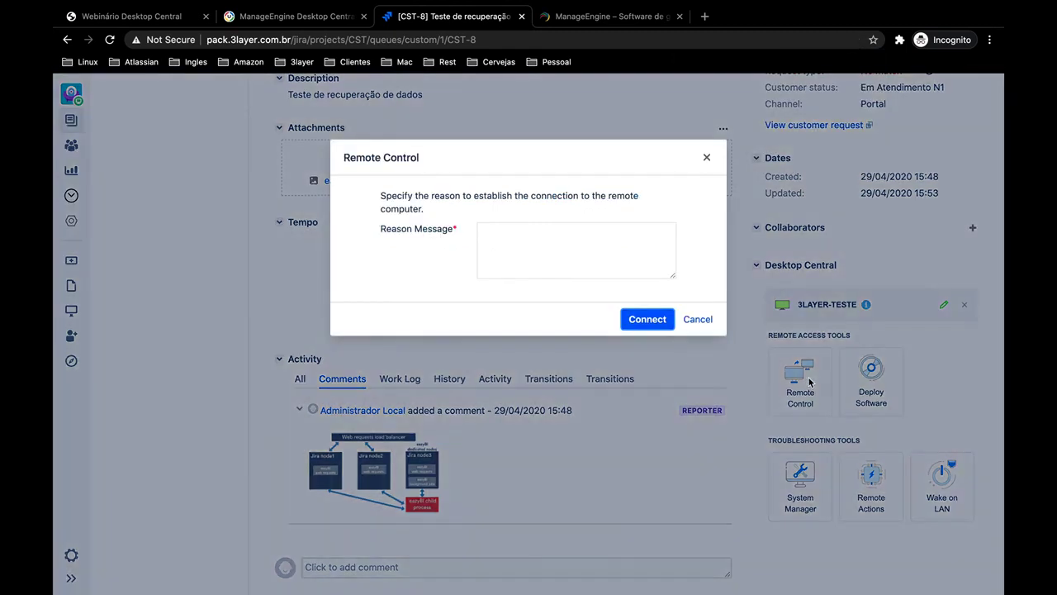
click(564, 243)
text(Tes)
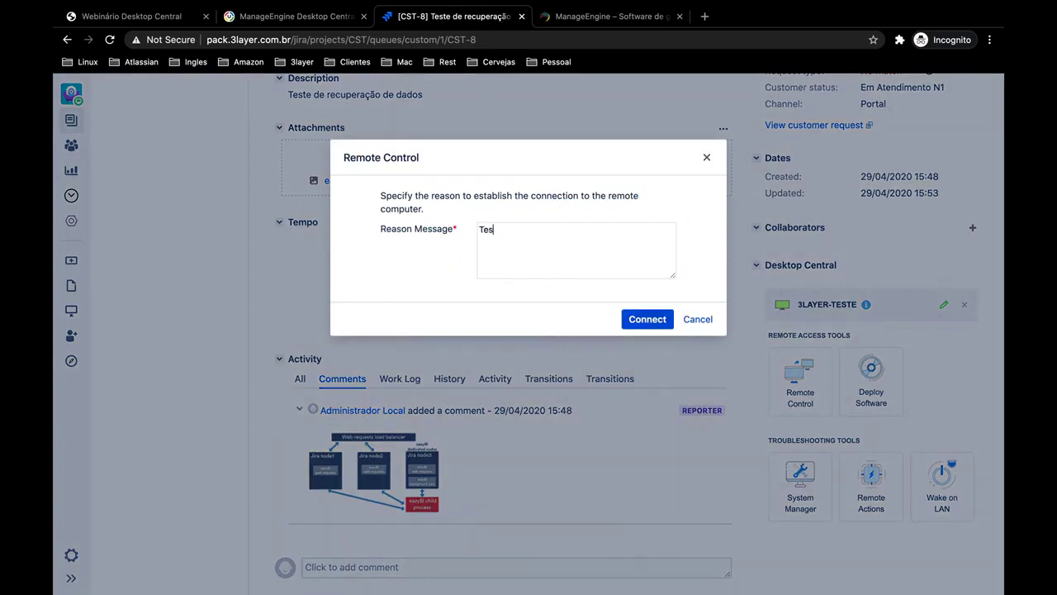
text(te)
click(640, 319)
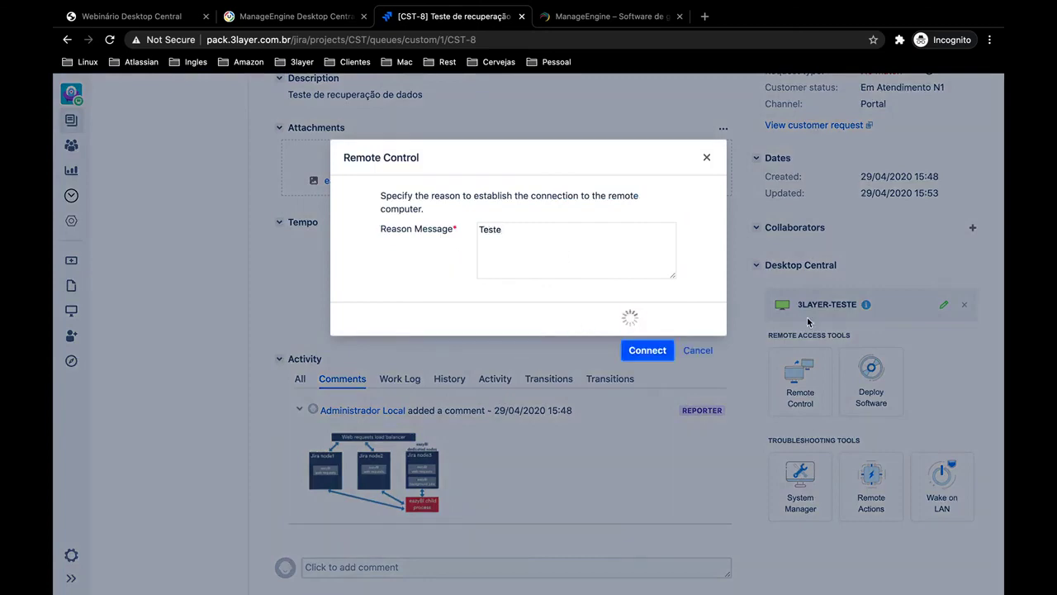
Check the Windows VM repeatedly for the accept prompt while the request loads
key(ctrl+Right)
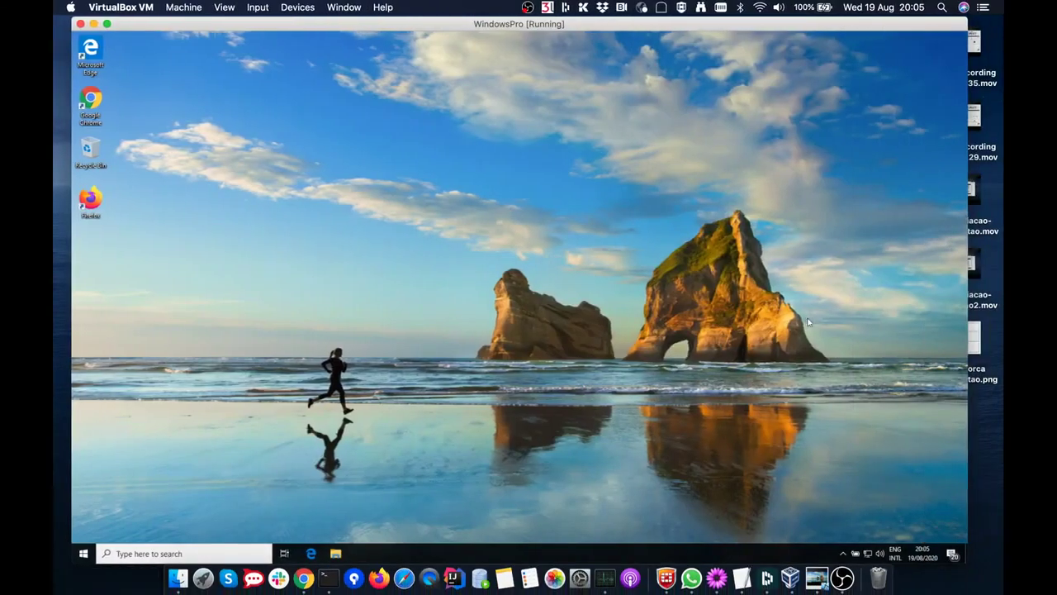
key(ctrl+Left)
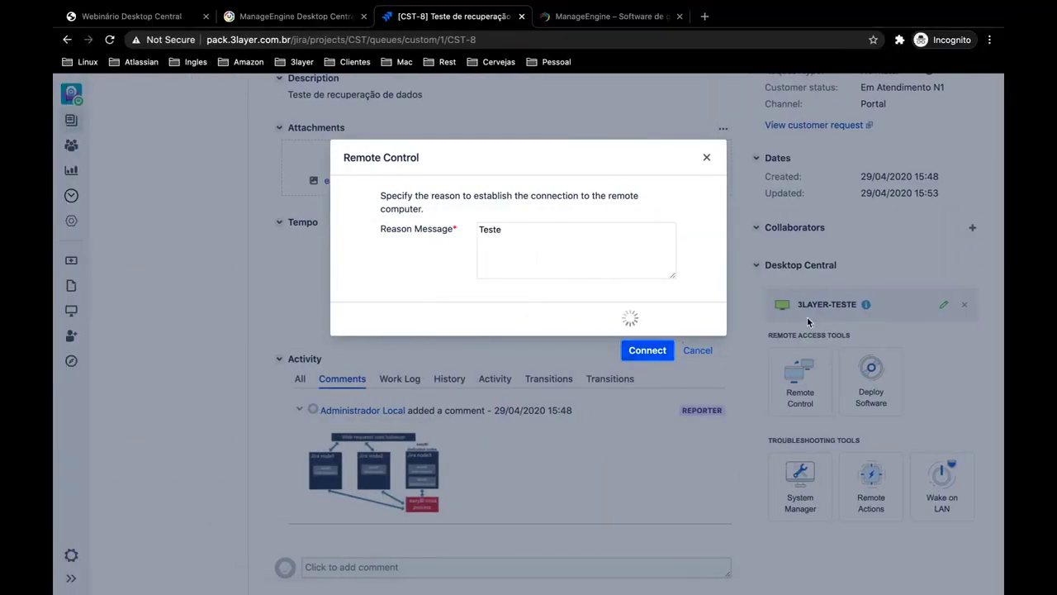
key(ctrl+Right)
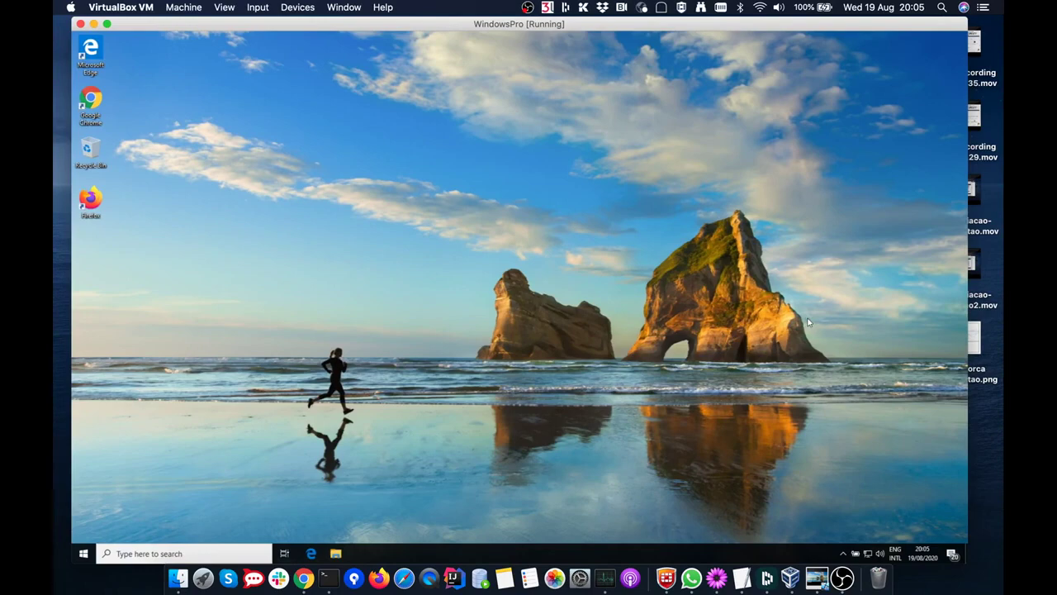
key(ctrl+Left)
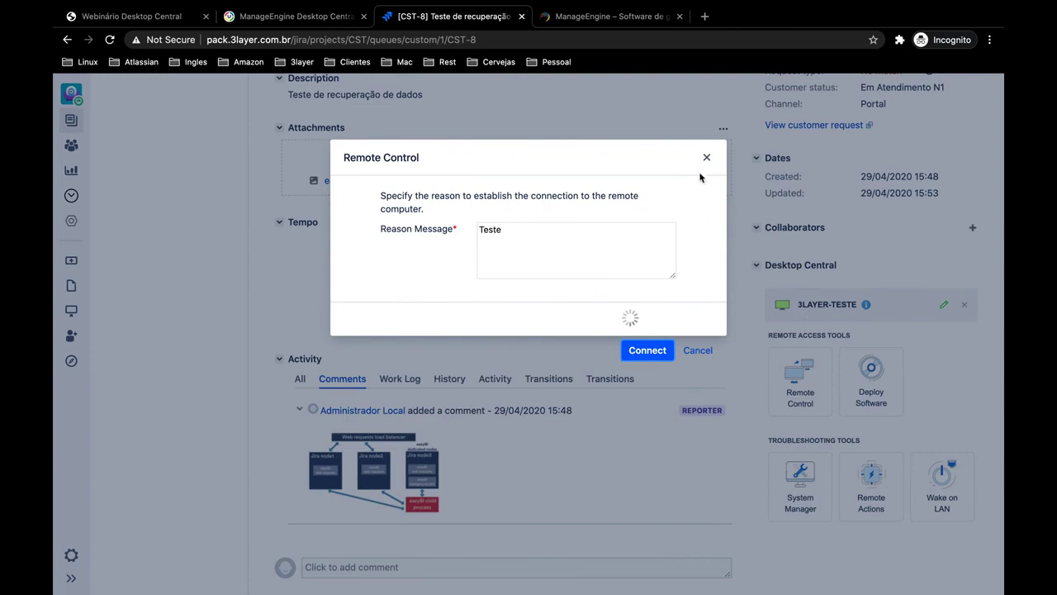
key(ctrl+Right)
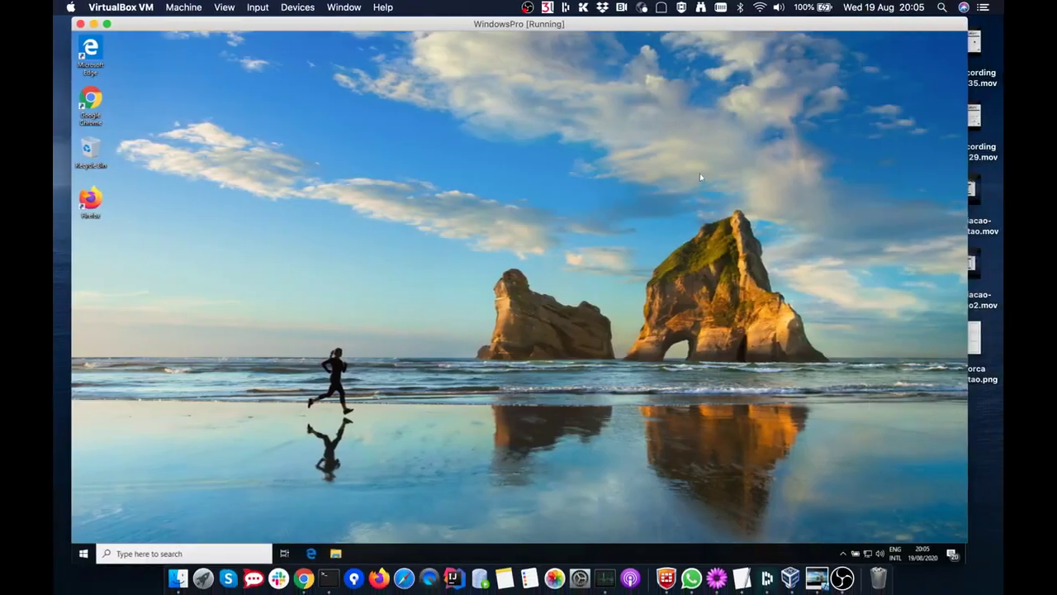
key(ctrl+Left)
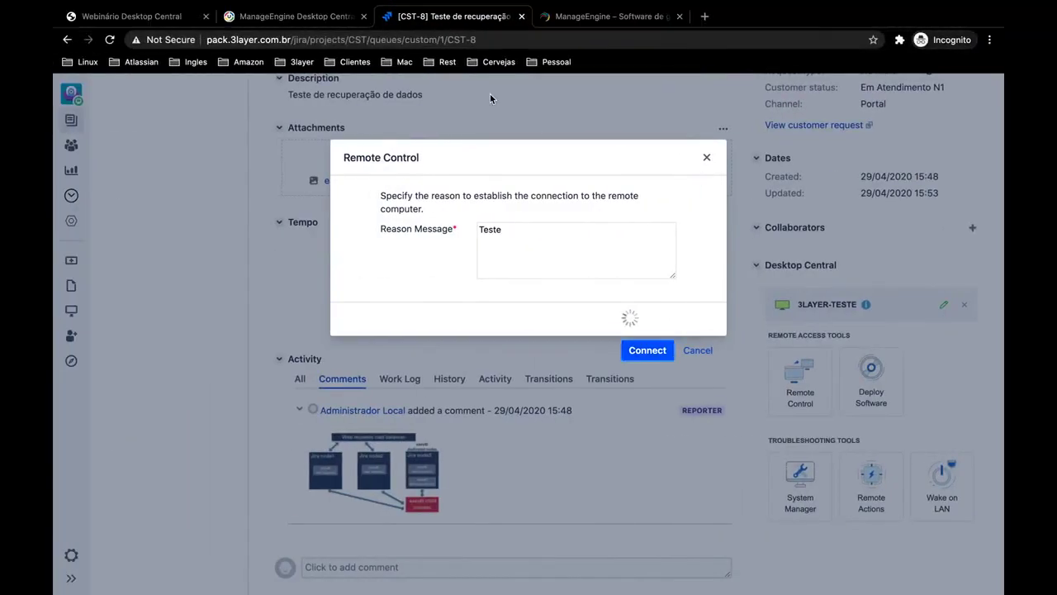
Close the stuck request and reload the CST-8 ticket page, scrolling down to Desktop Central
click(705, 159)
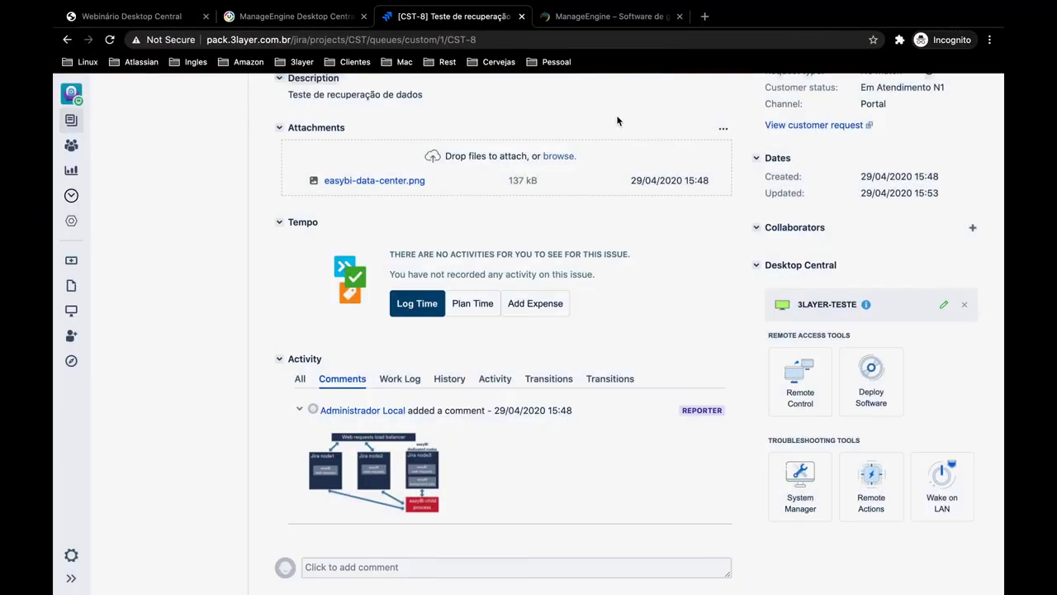
click(536, 40)
key(Return)
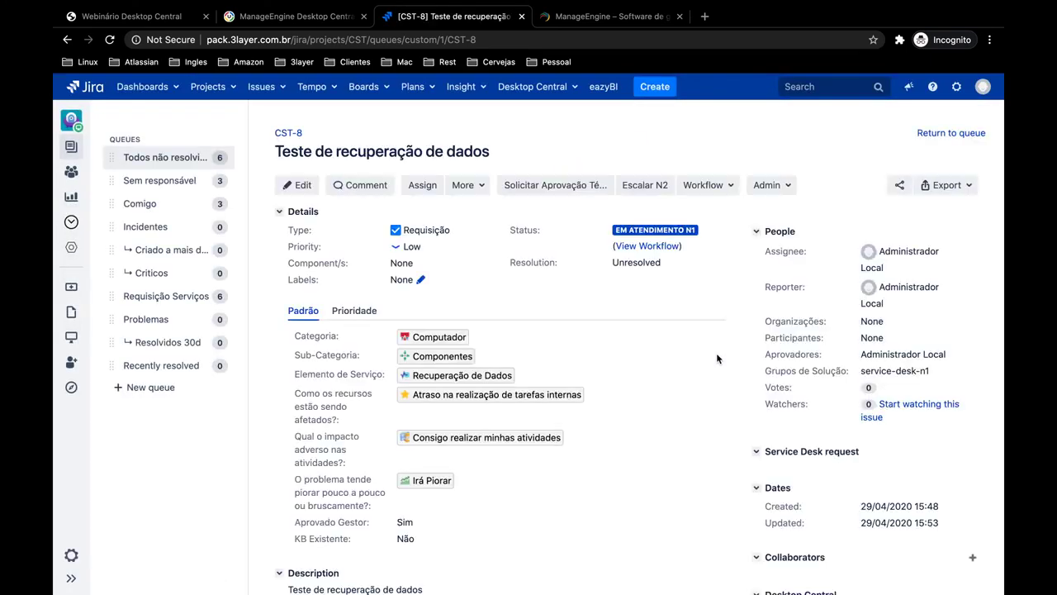
scroll(654, 420, down, 5)
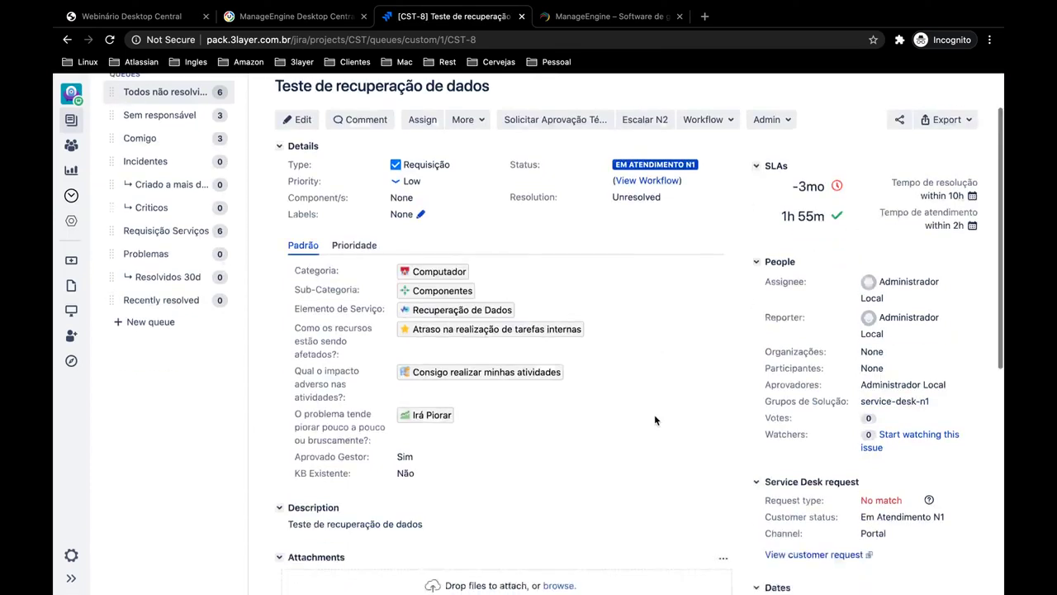
scroll(777, 441, down, 2)
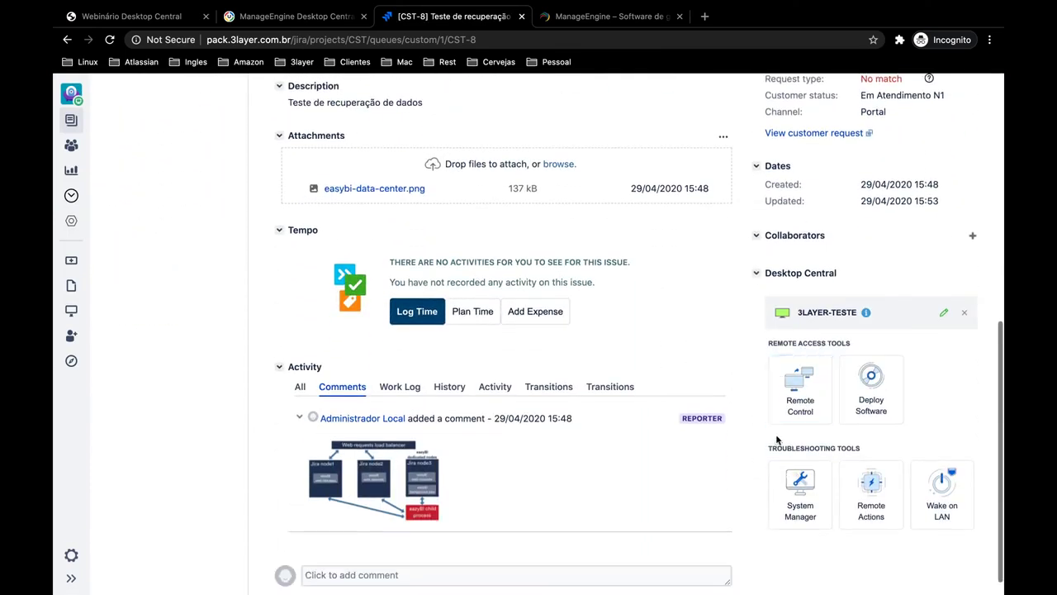
Request remote control of 3LAYER-TESTE with reason 'Testea', then check the VM for the prompt
click(786, 415)
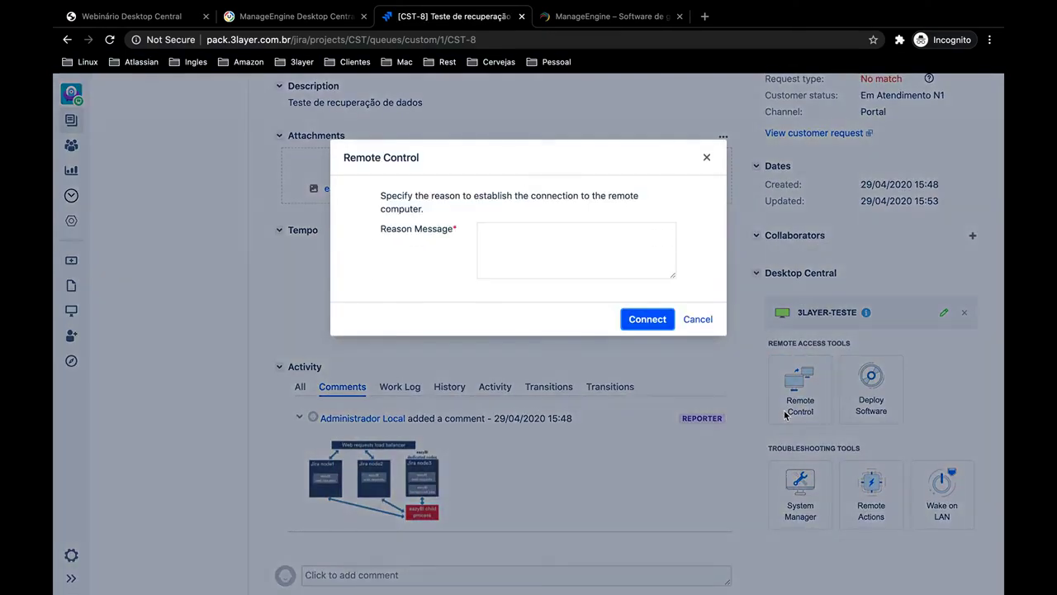
click(607, 239)
text(Testea)
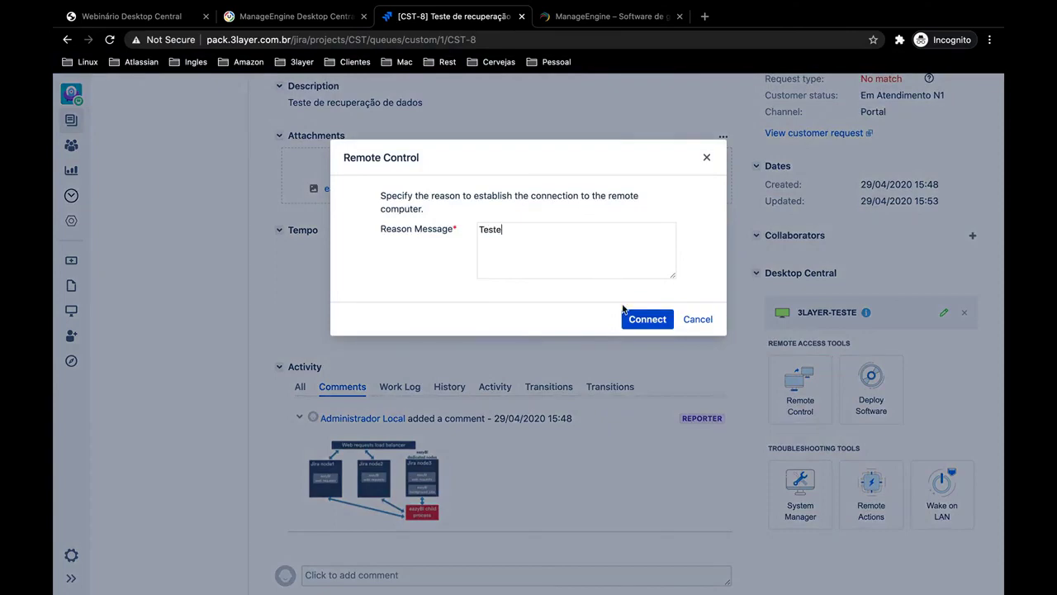
click(646, 319)
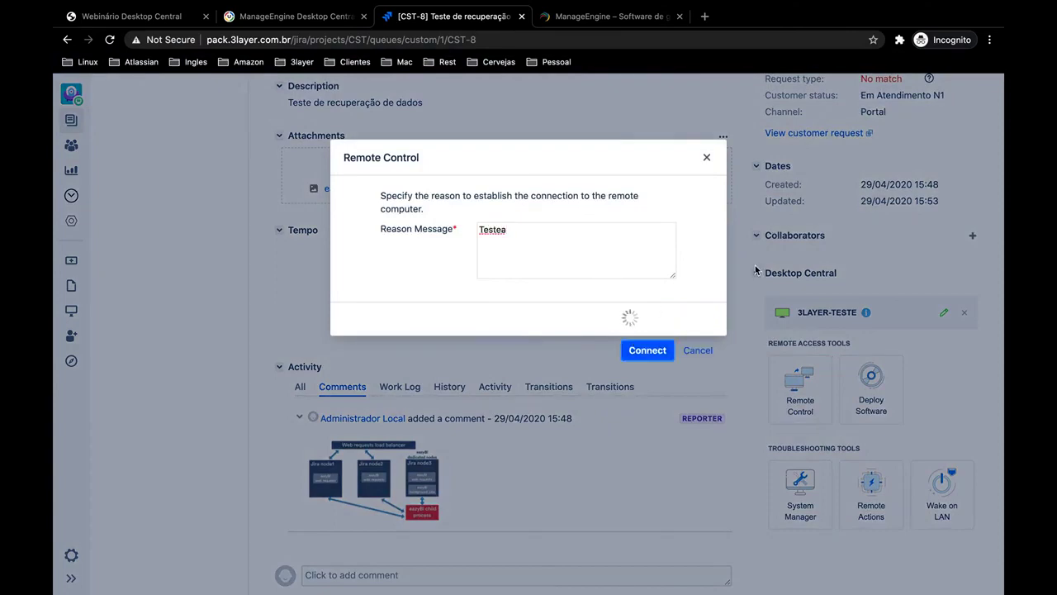
key(ctrl+Right)
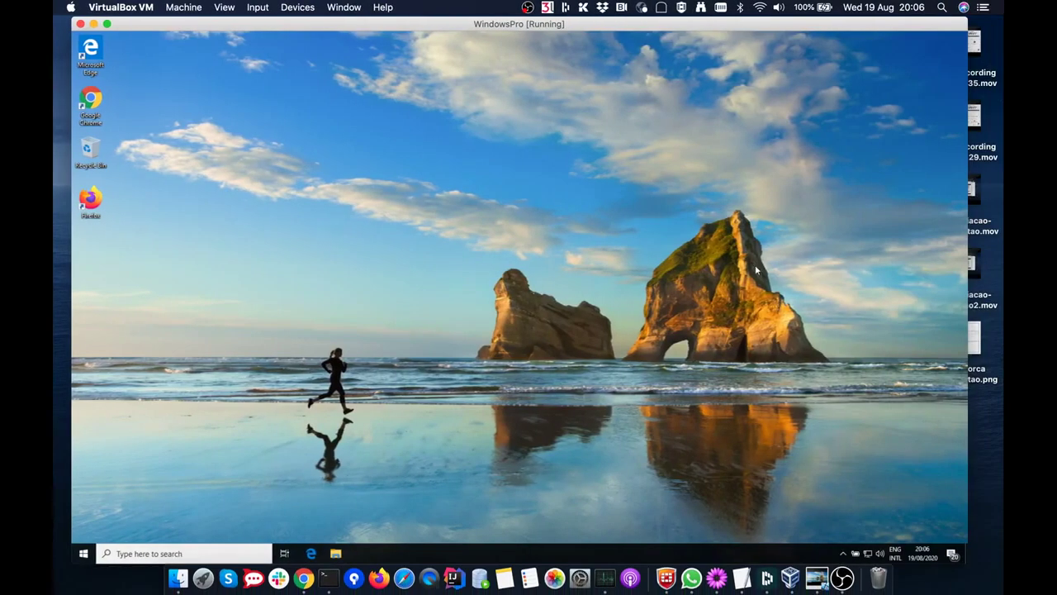
key(ctrl+Left)
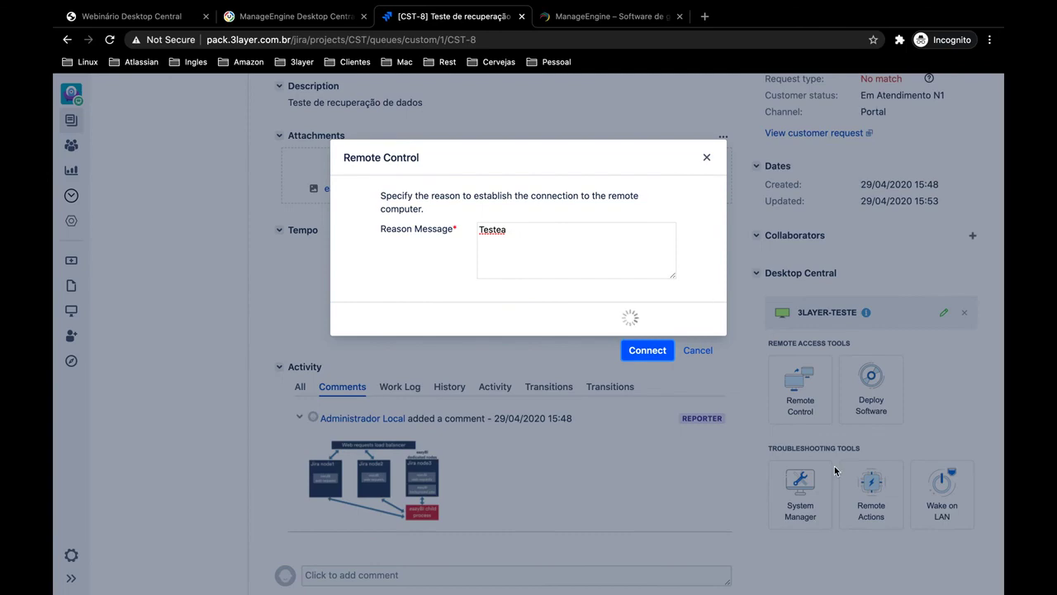
key(ctrl+Right)
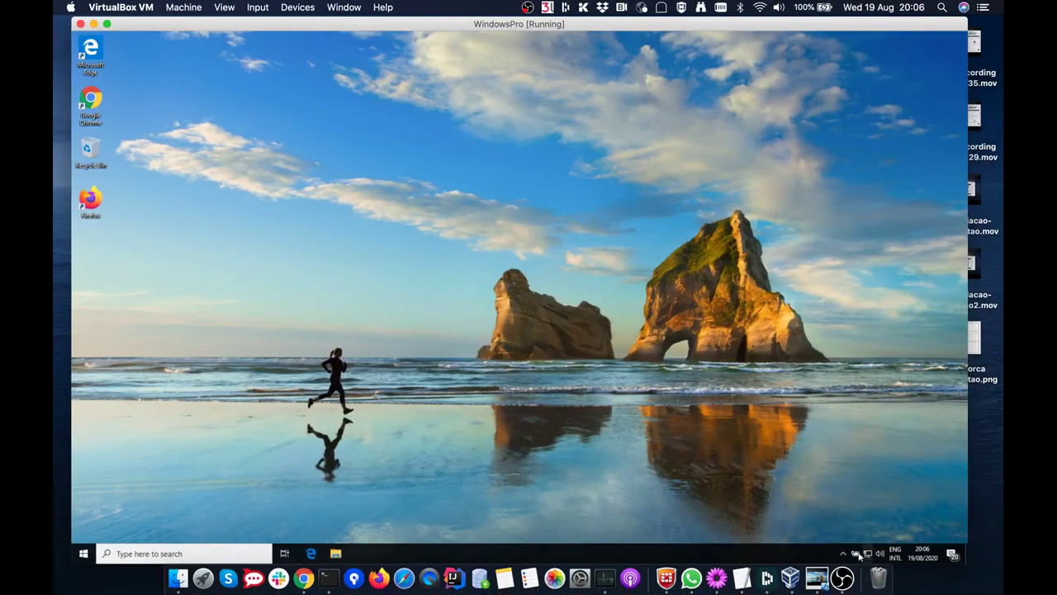
Make the Desktop Central agent apply configurations and dismiss the remote session ended notice
click(843, 554)
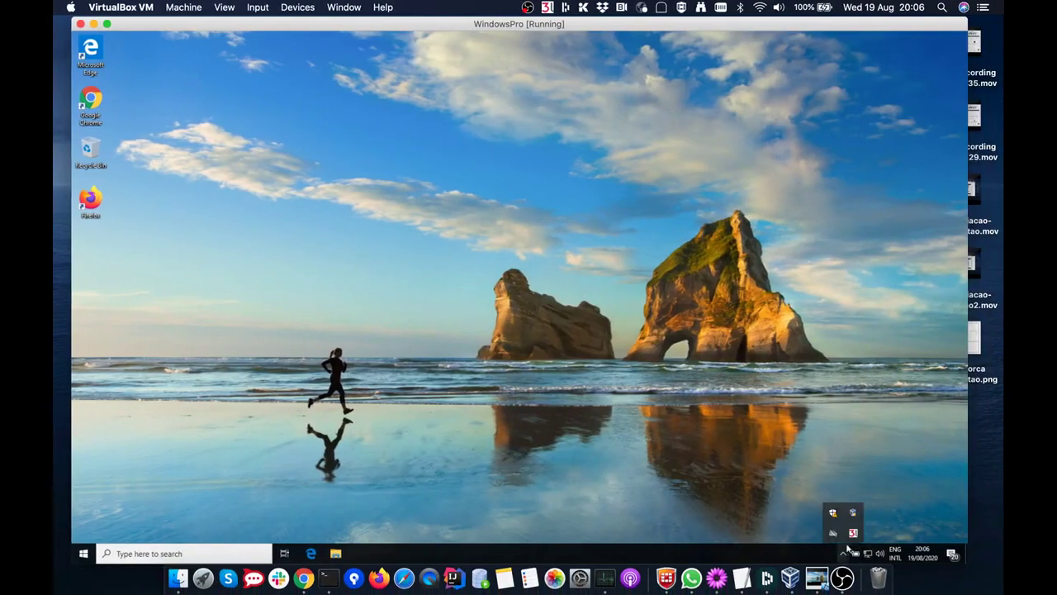
right_click(832, 512)
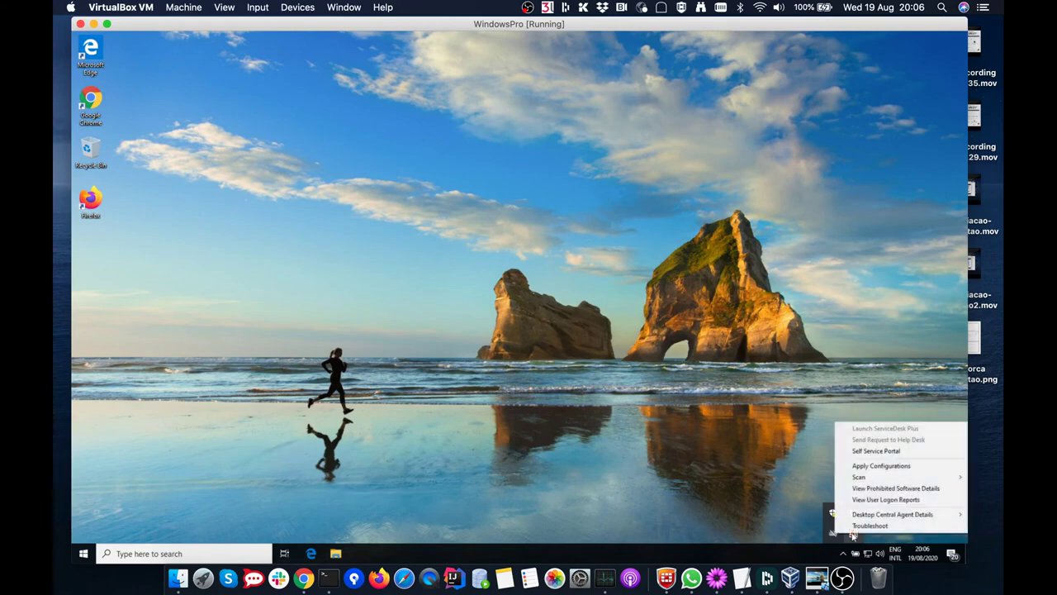
click(868, 467)
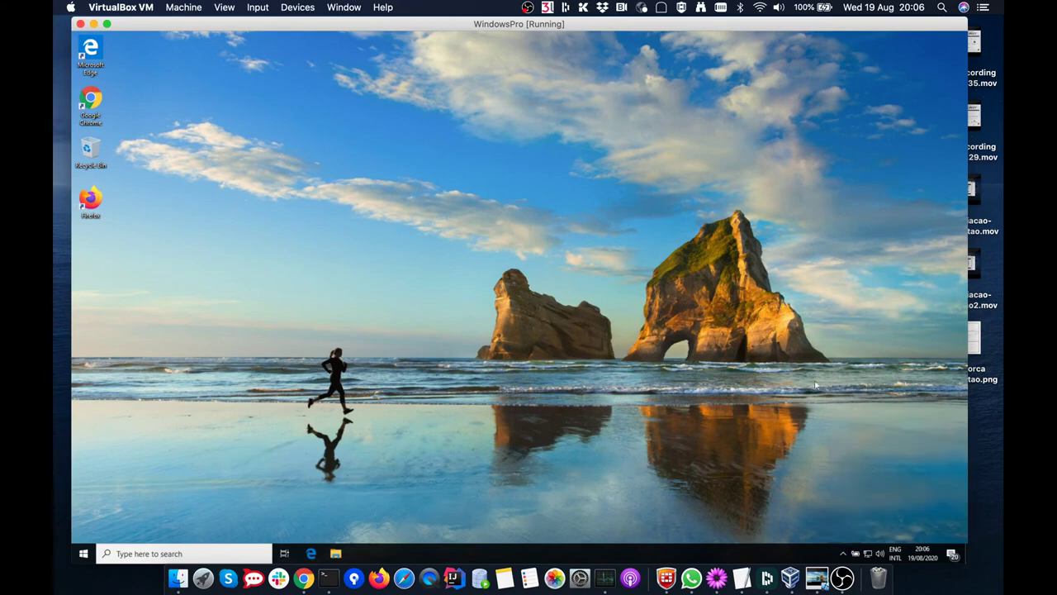
click(843, 553)
right_click(854, 535)
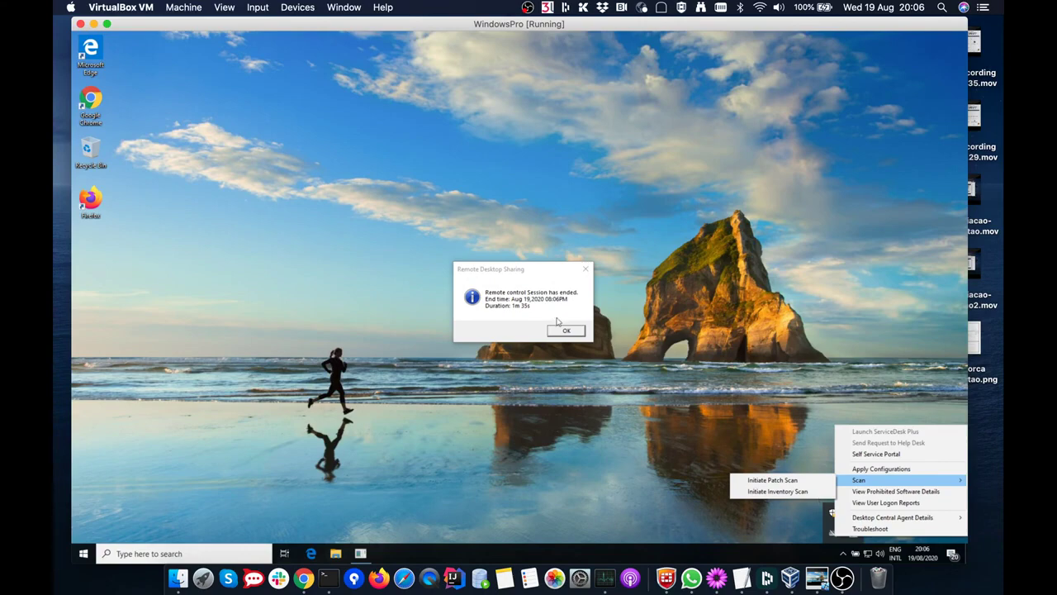
click(566, 331)
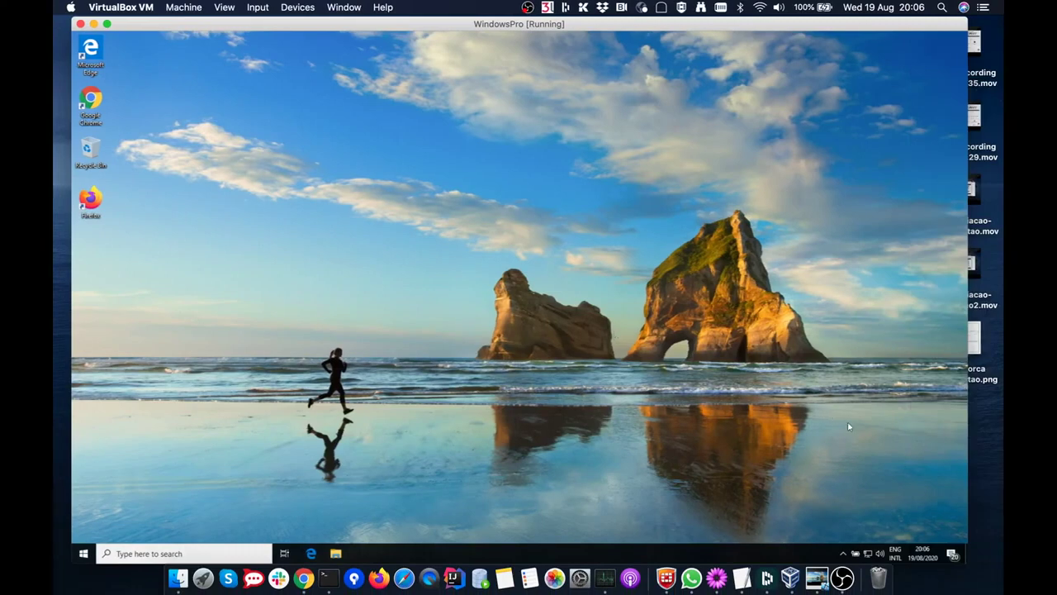
Initiate an inventory scan from the Desktop Central agent's tray menu
click(843, 553)
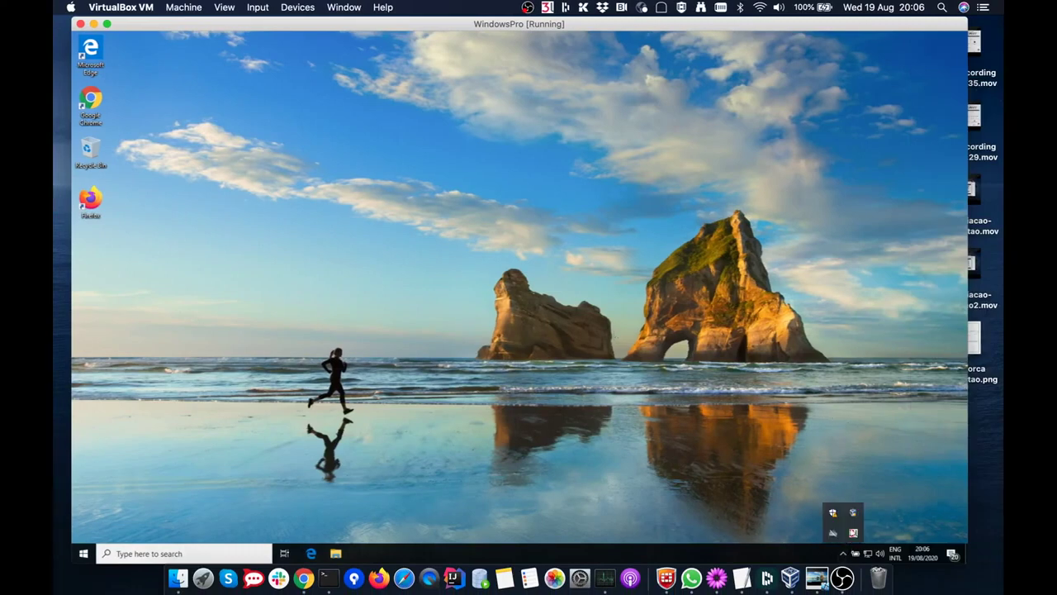
mouse_move(833, 512)
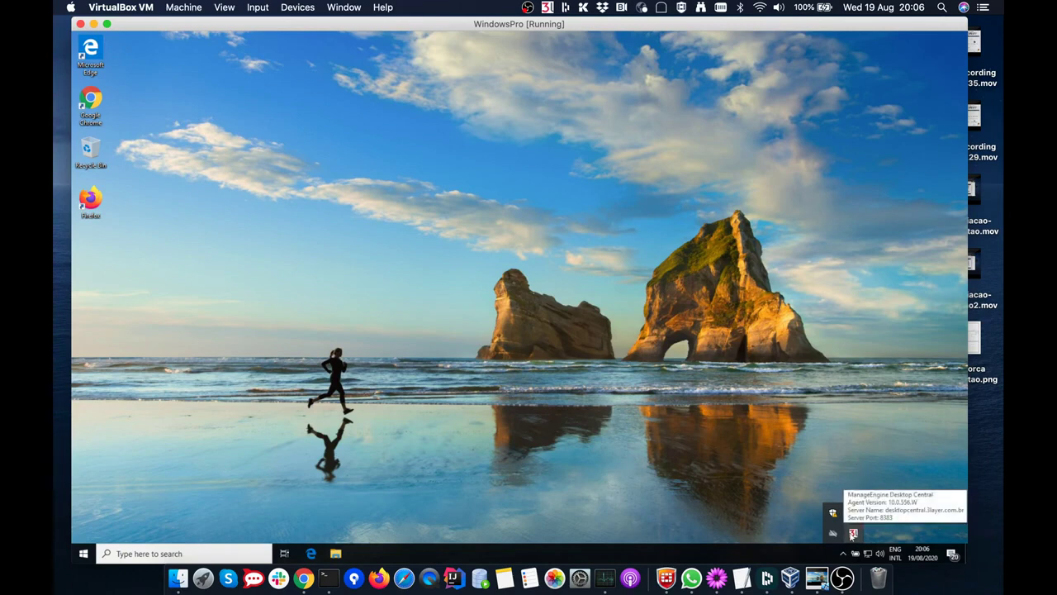
right_click(853, 535)
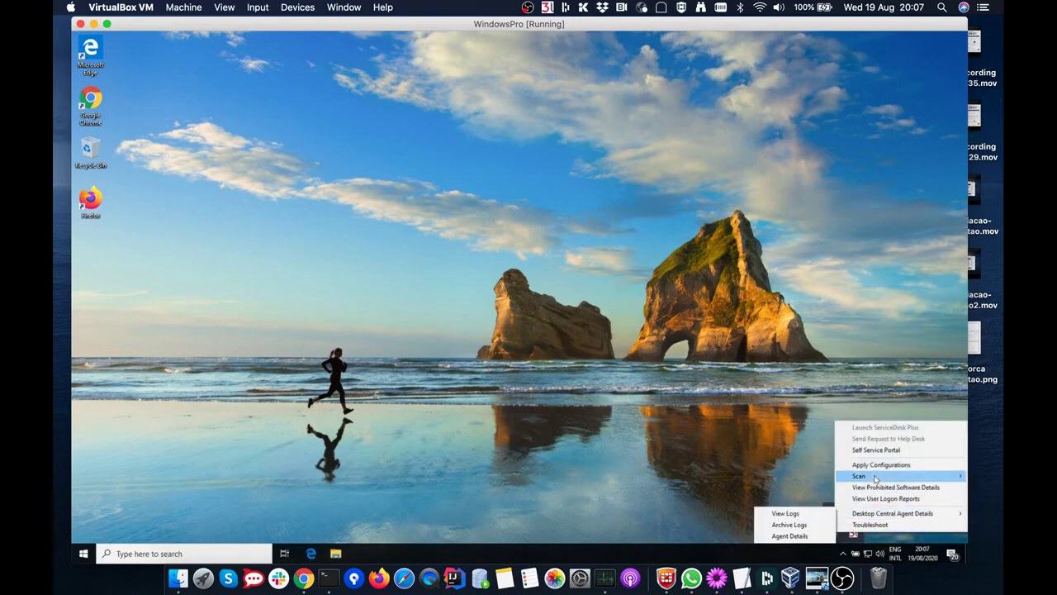
mouse_move(875, 478)
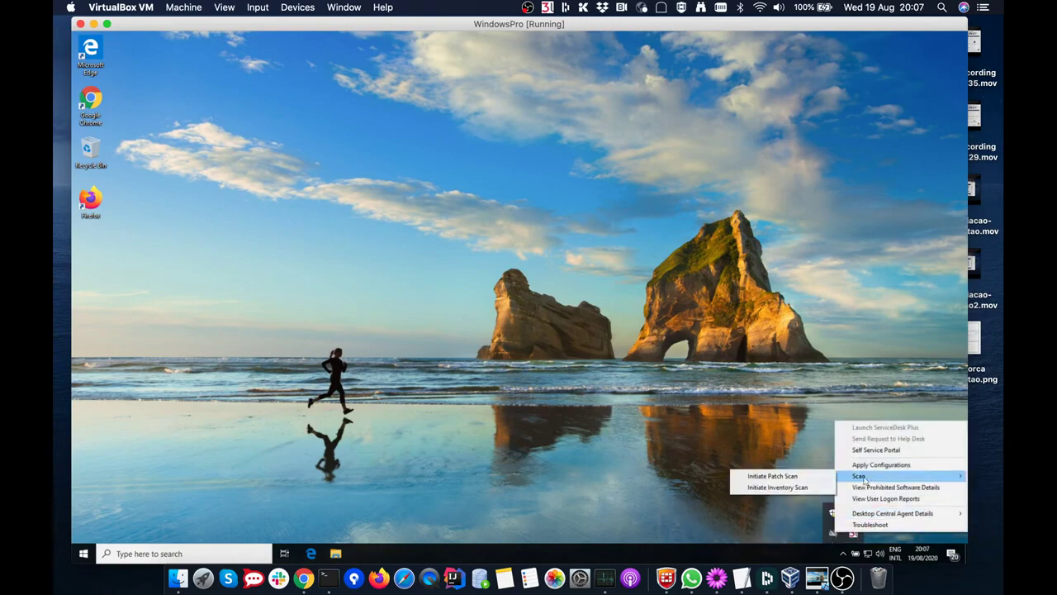
click(799, 487)
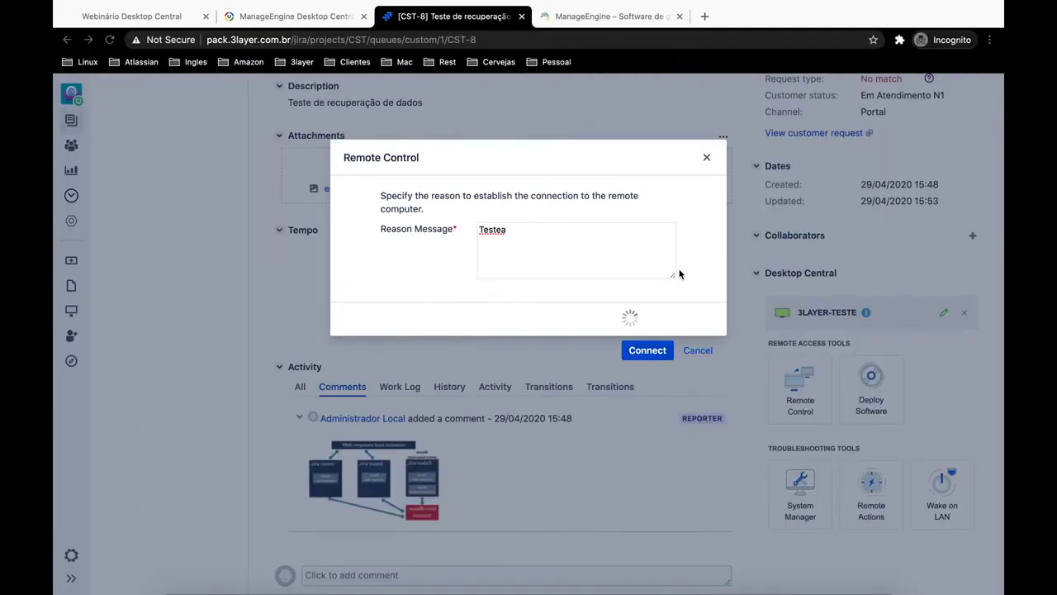
Cancel the pending remote request, reload CST-8, and scroll back to the 3LAYER-TESTE panel
click(704, 162)
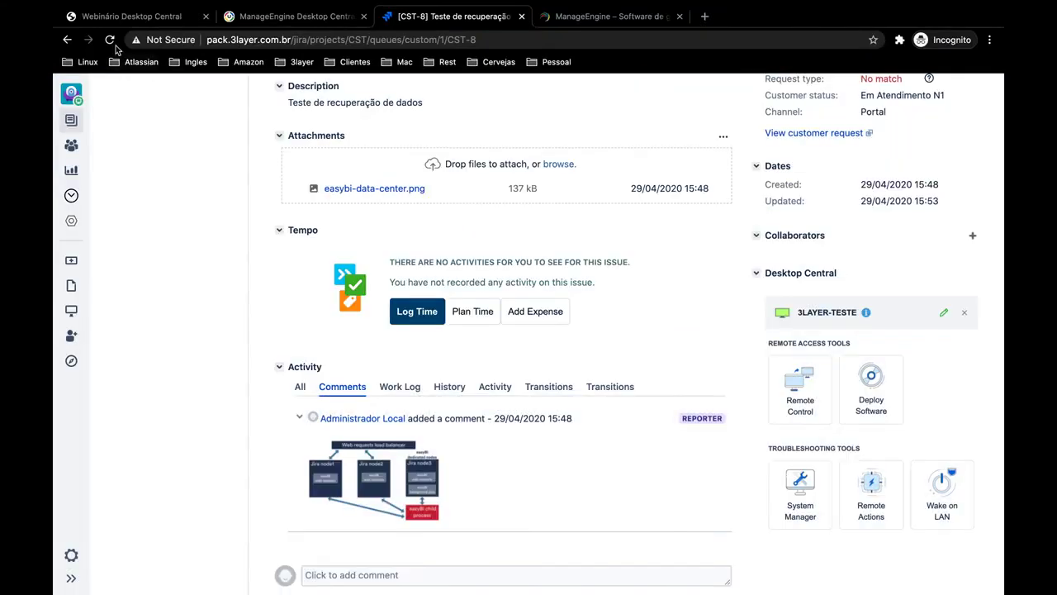
click(110, 40)
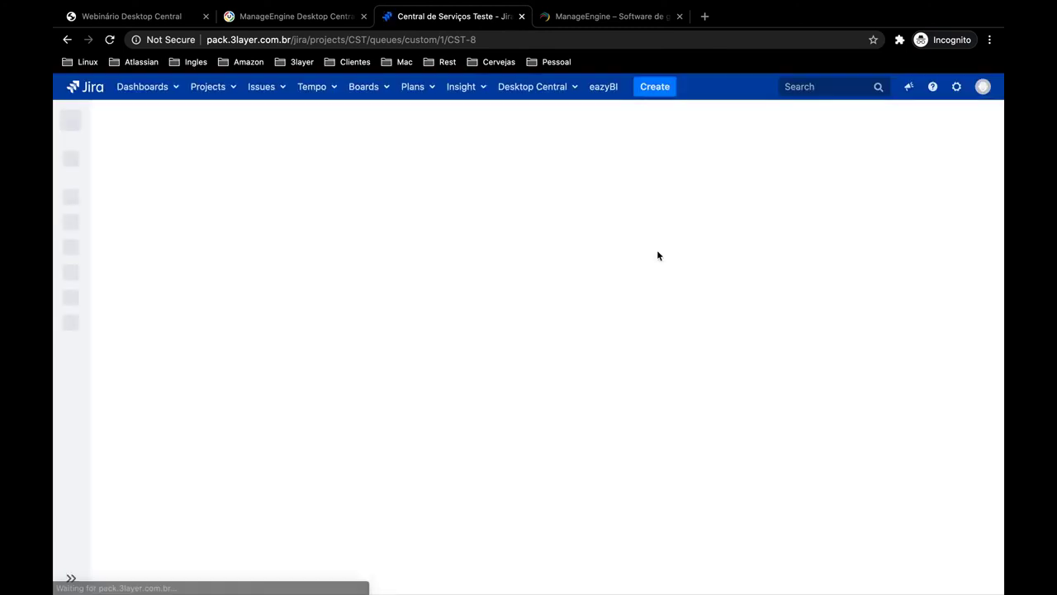
click(589, 16)
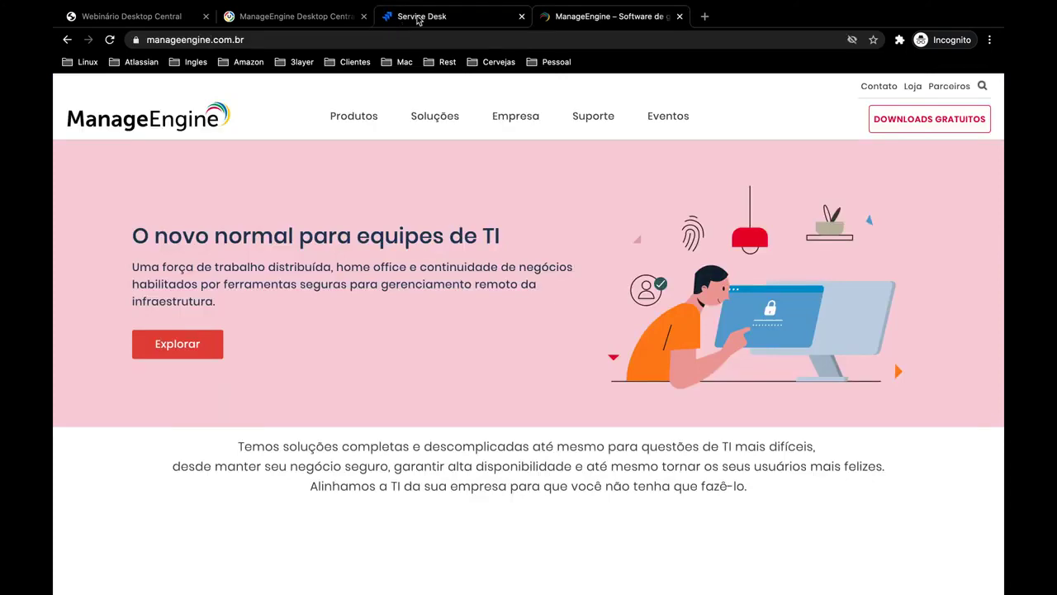
click(418, 18)
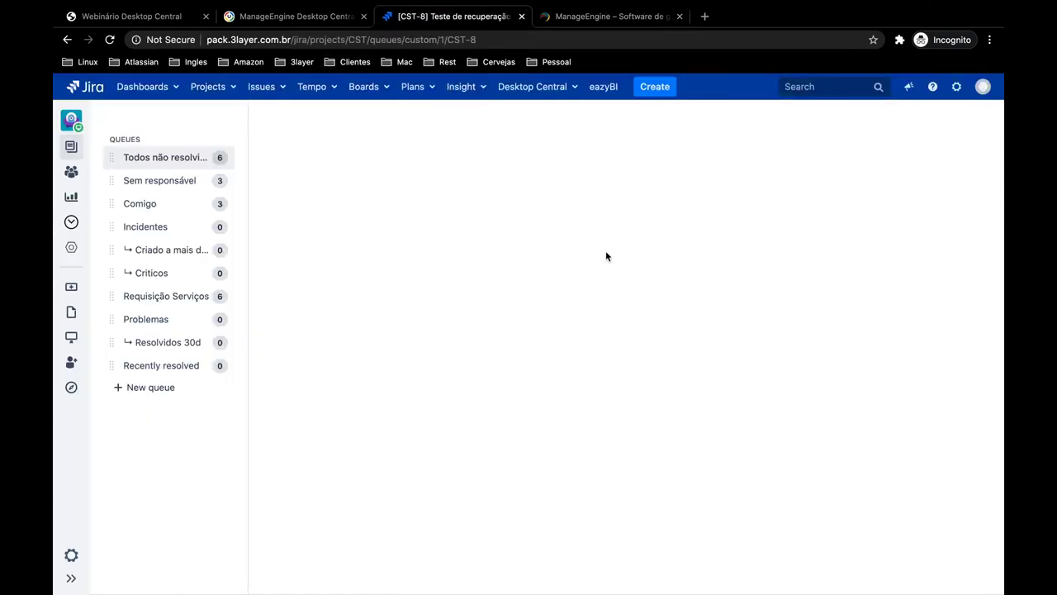
key(ctrl+Right)
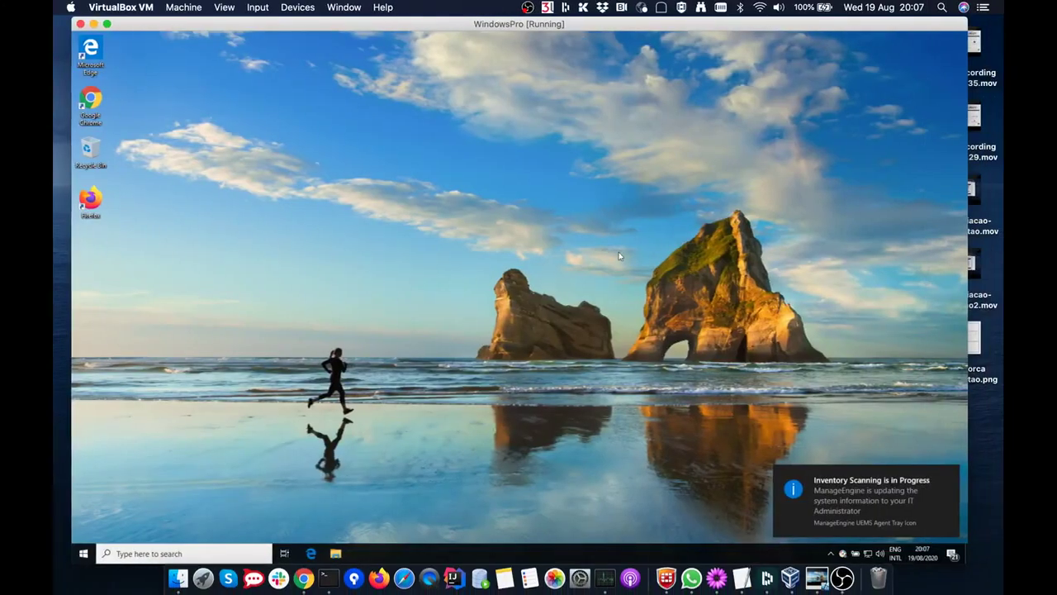
key(ctrl+Left)
scroll(709, 424, down, 5)
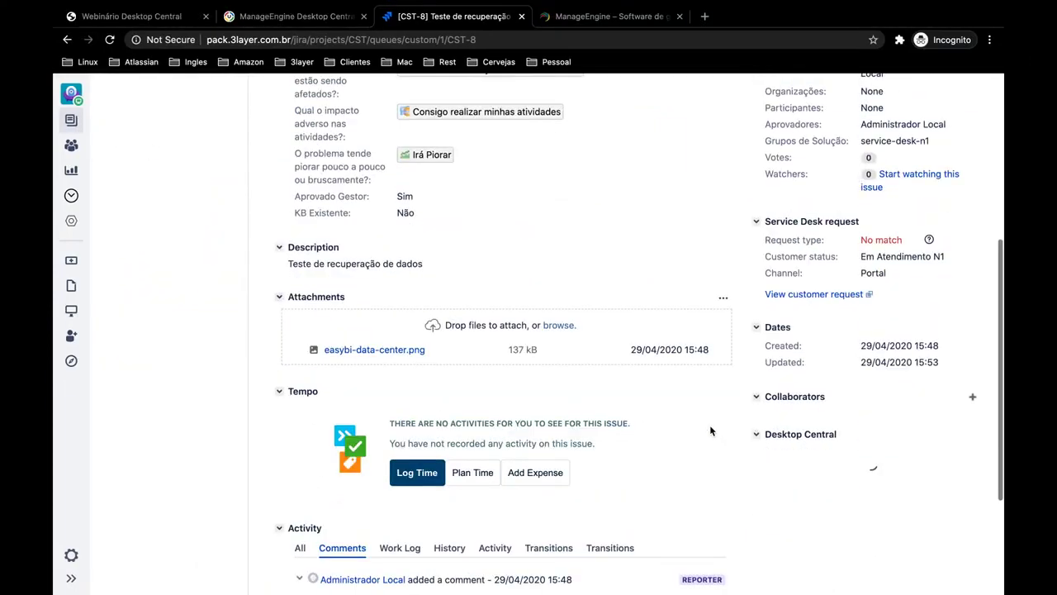
scroll(904, 305, down, 3)
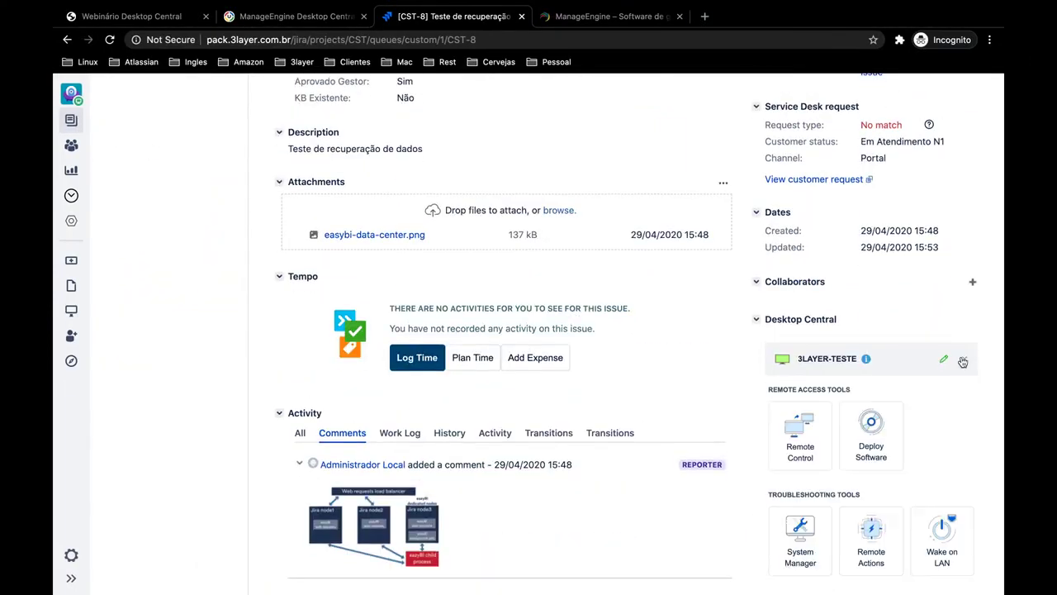
Detach 3LAYER-TESTE from CST-8, re-link it via a '3layer' search, and request remote control
click(964, 362)
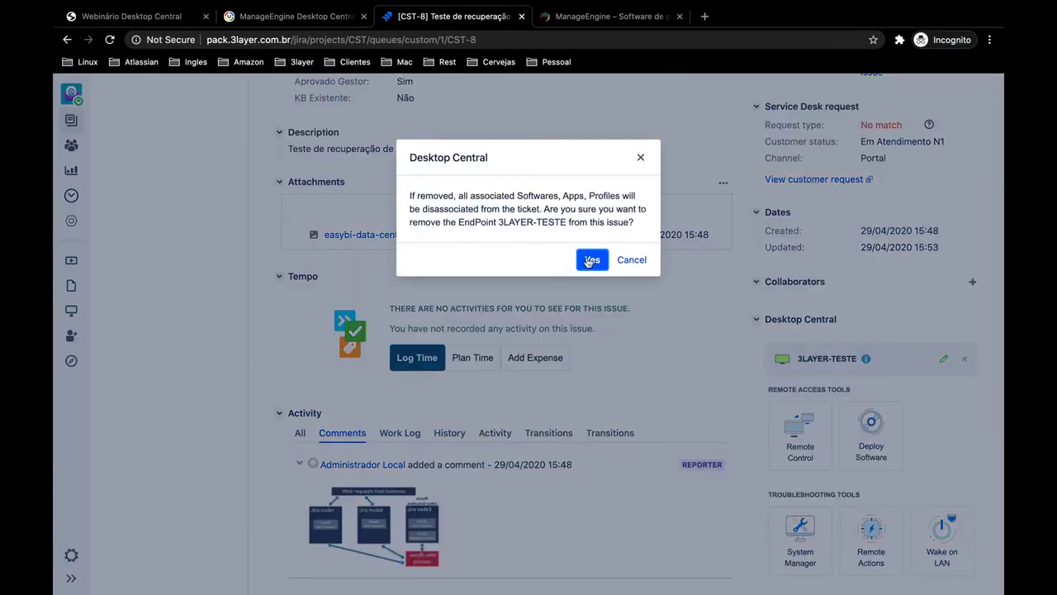
click(589, 326)
click(811, 355)
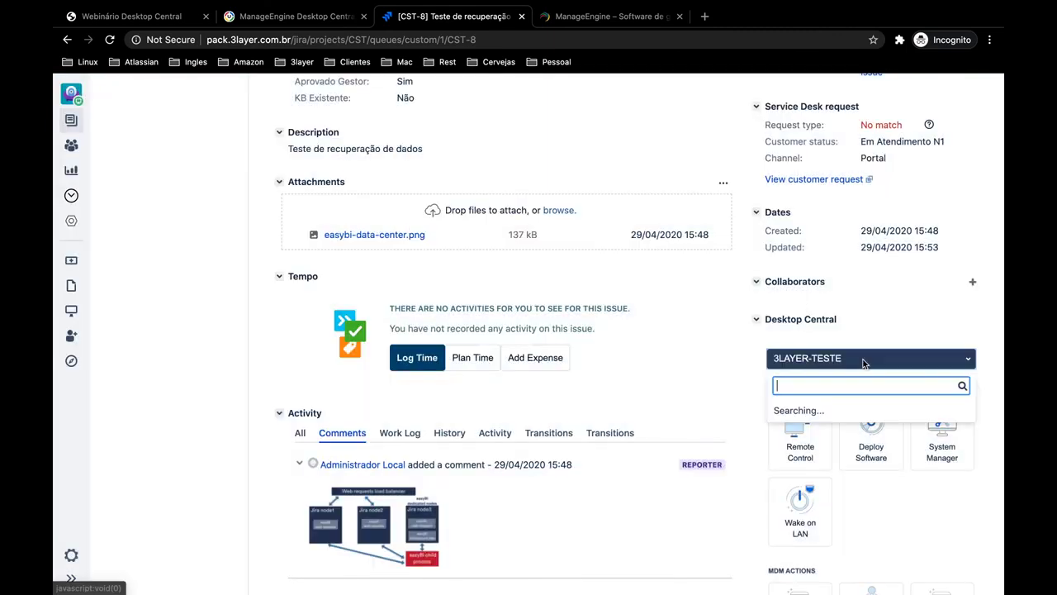
text(3layer)
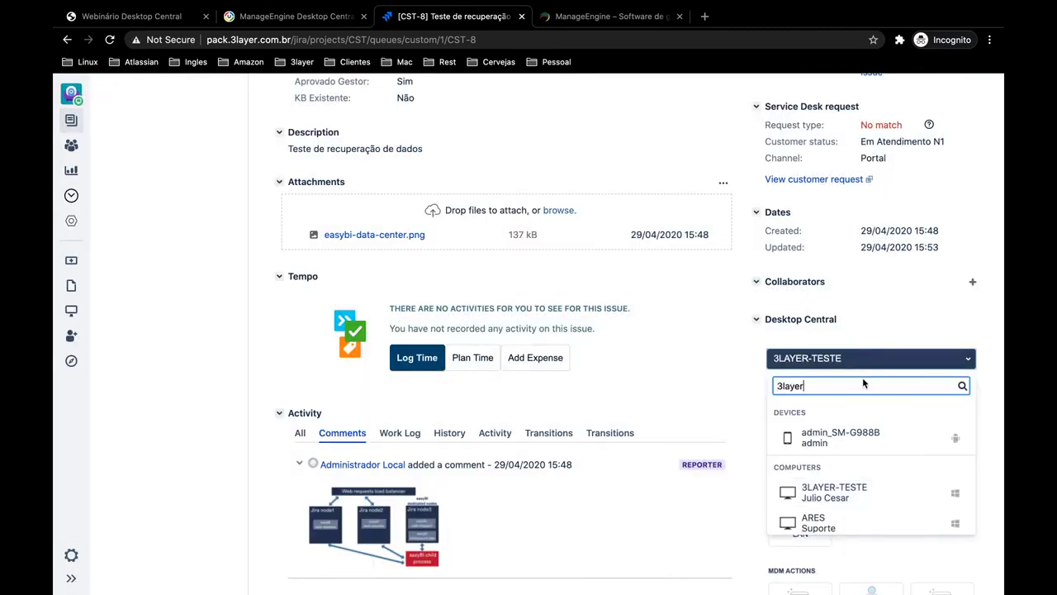
click(834, 437)
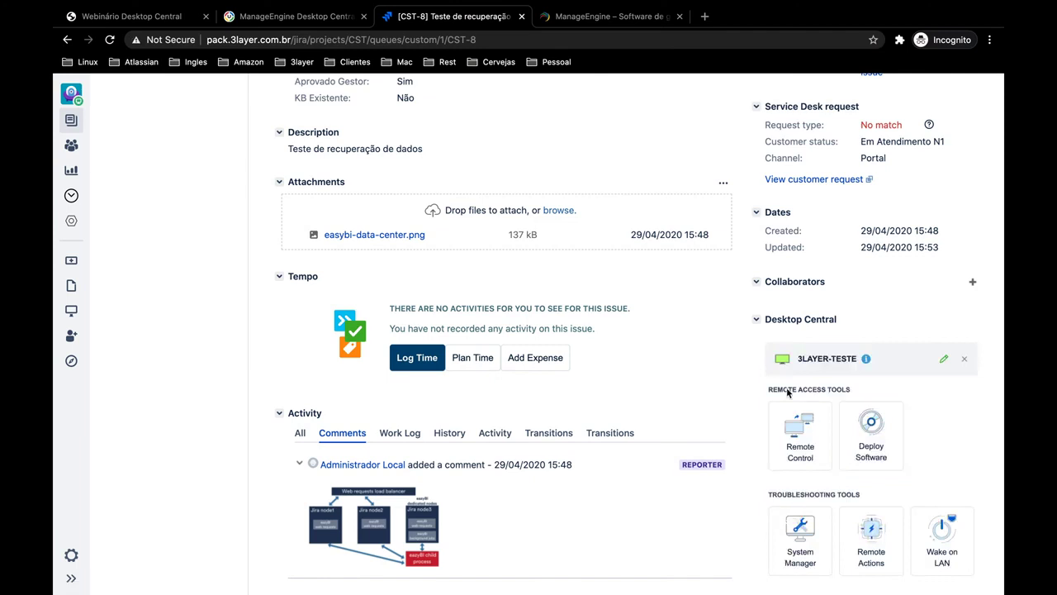
click(801, 434)
Connect with the reason 'ola cliente' and accept the Remote Desktop Sharing prompt on Windows
click(529, 264)
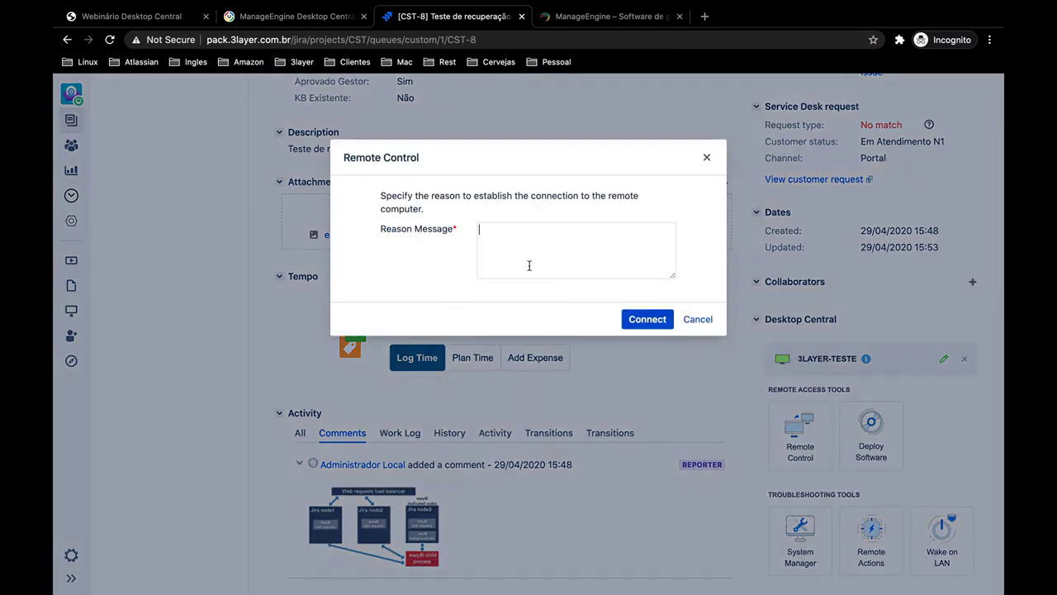
text(Te)
text(a cliente)
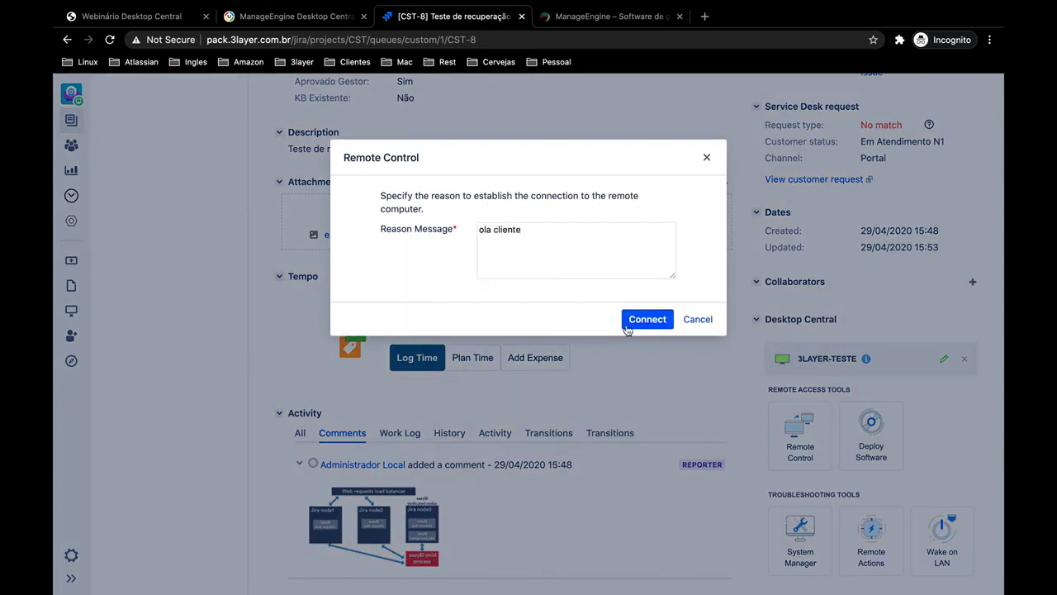
click(644, 320)
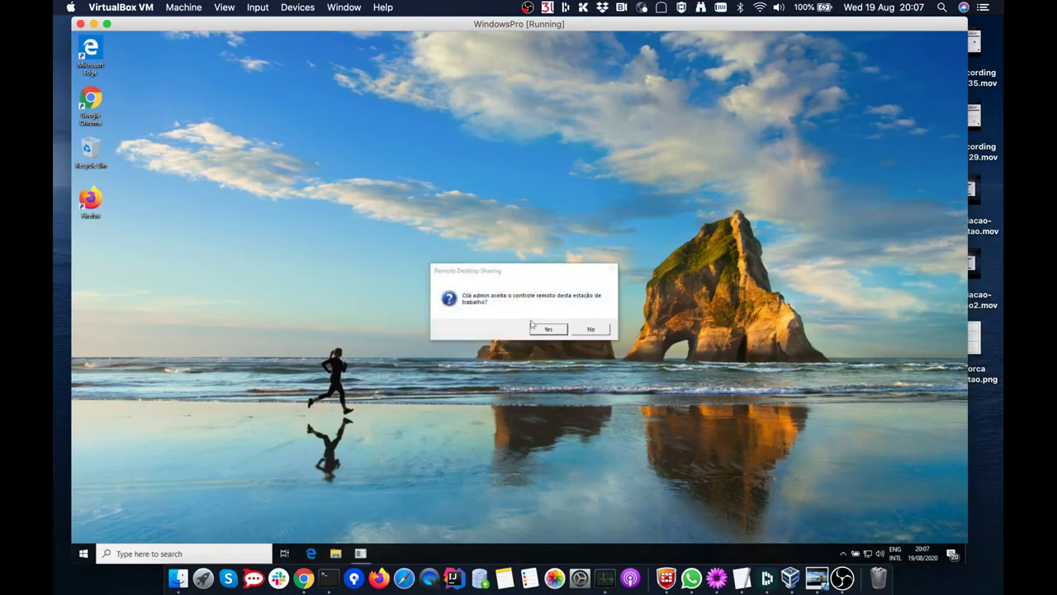
click(549, 329)
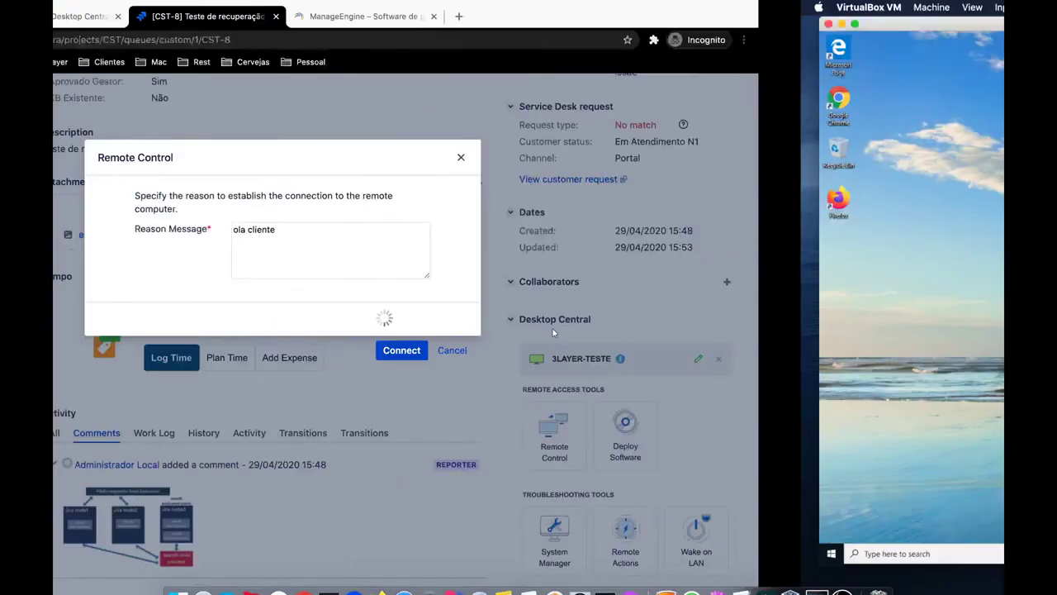
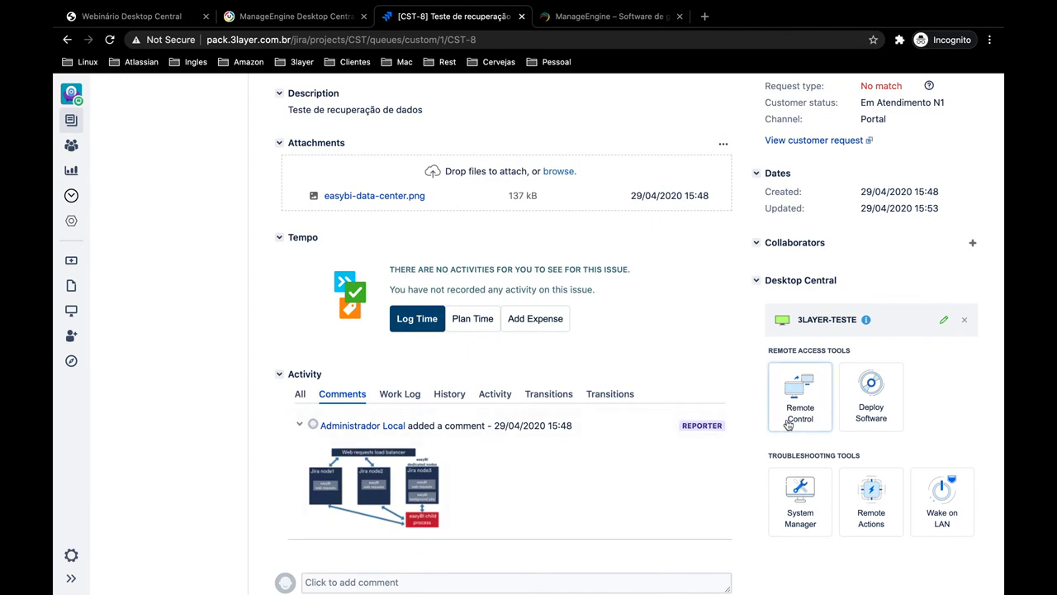
Start a software deployment for 3LAYER-TESTE in Jira and open its Select Software list
click(872, 382)
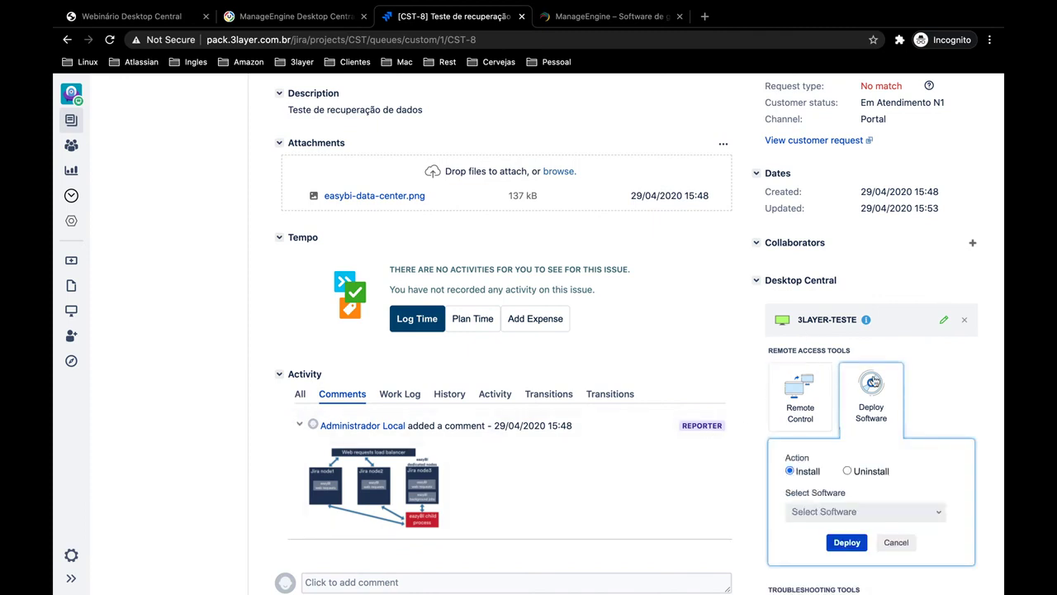
scroll(873, 381, down, 2)
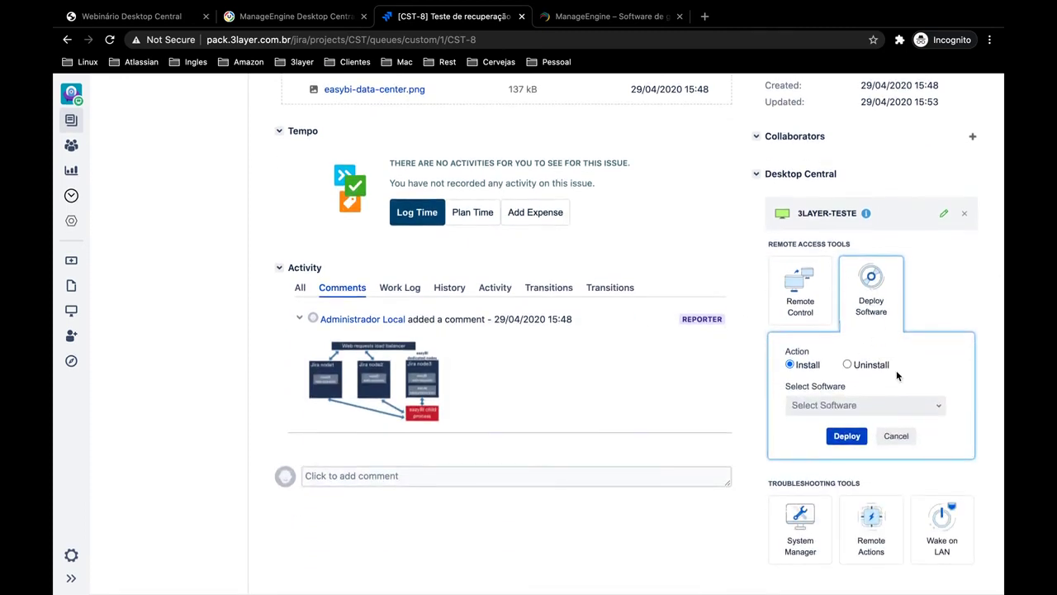
click(836, 413)
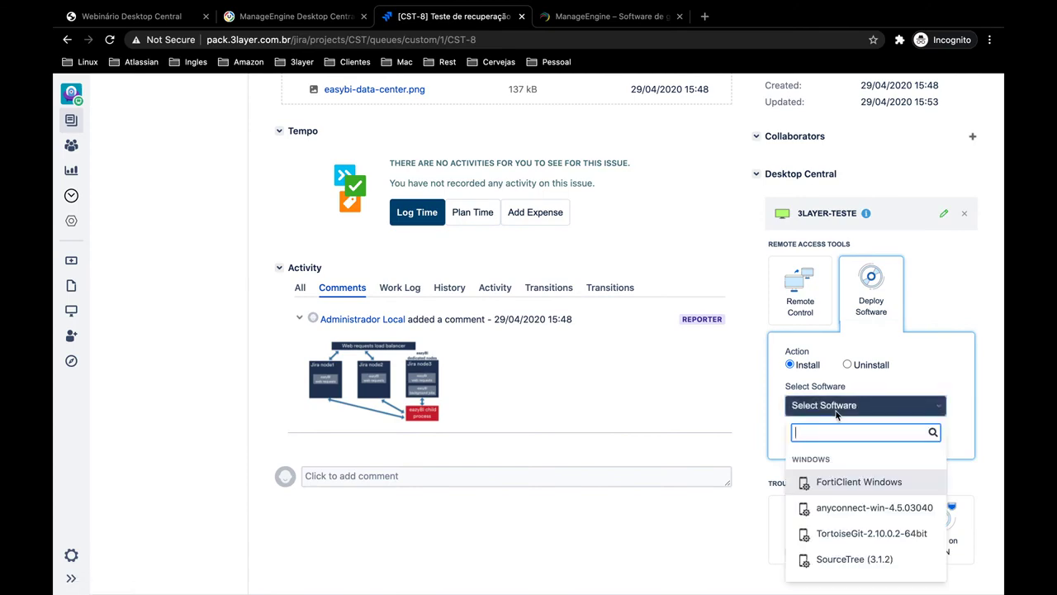
Bring up Desktop Central's Software Deployment packages page listing the 7 packages
click(269, 18)
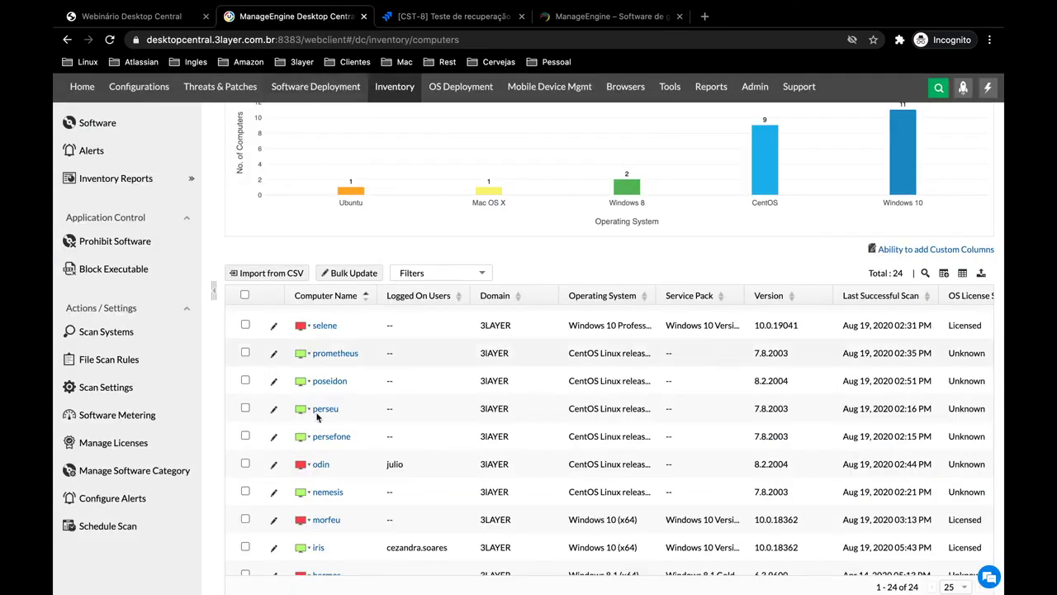
scroll(316, 417, up, 2)
click(329, 93)
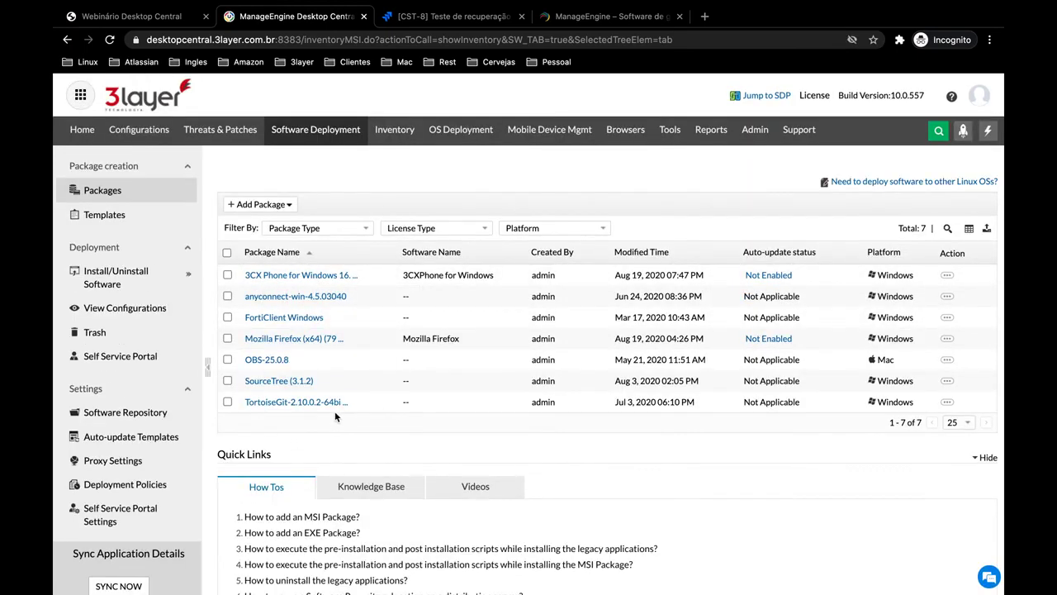
Compare with Desktop Central's packages, then search 'to' and pick TortoiseGit-2.10.0.2-64bit
click(427, 18)
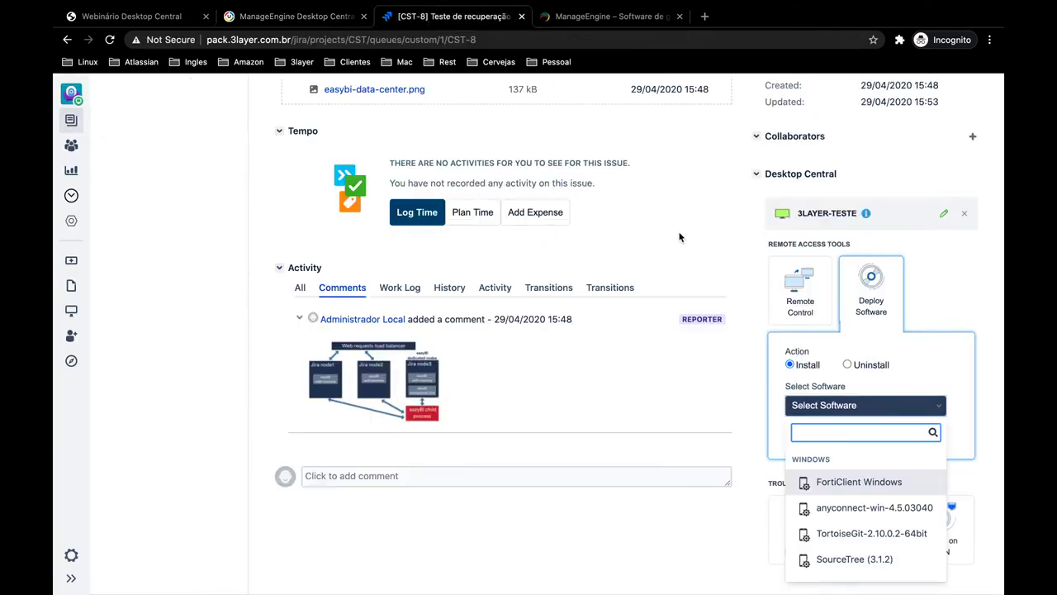
click(315, 20)
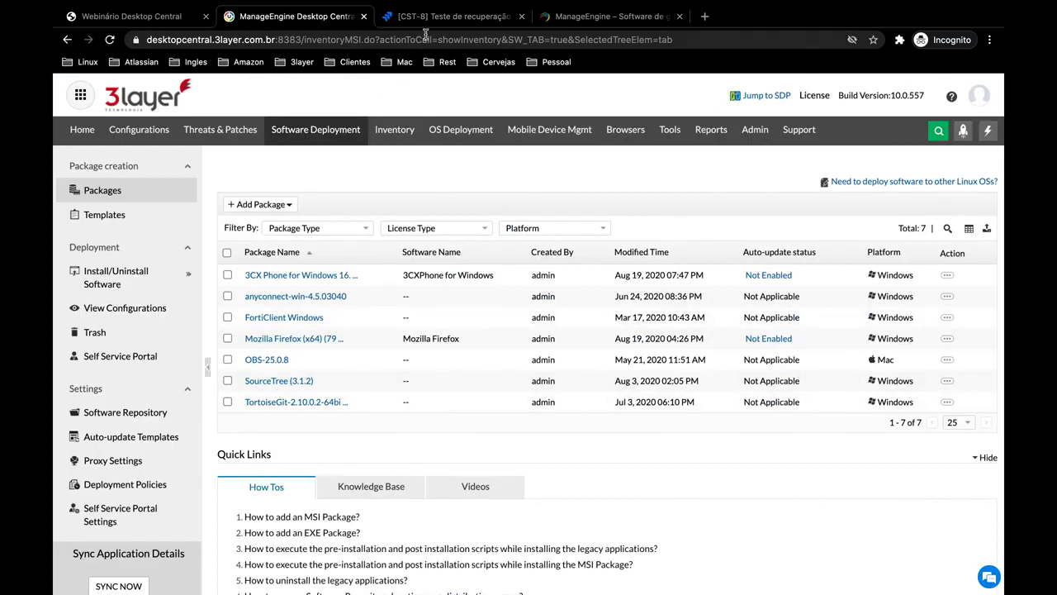
click(460, 17)
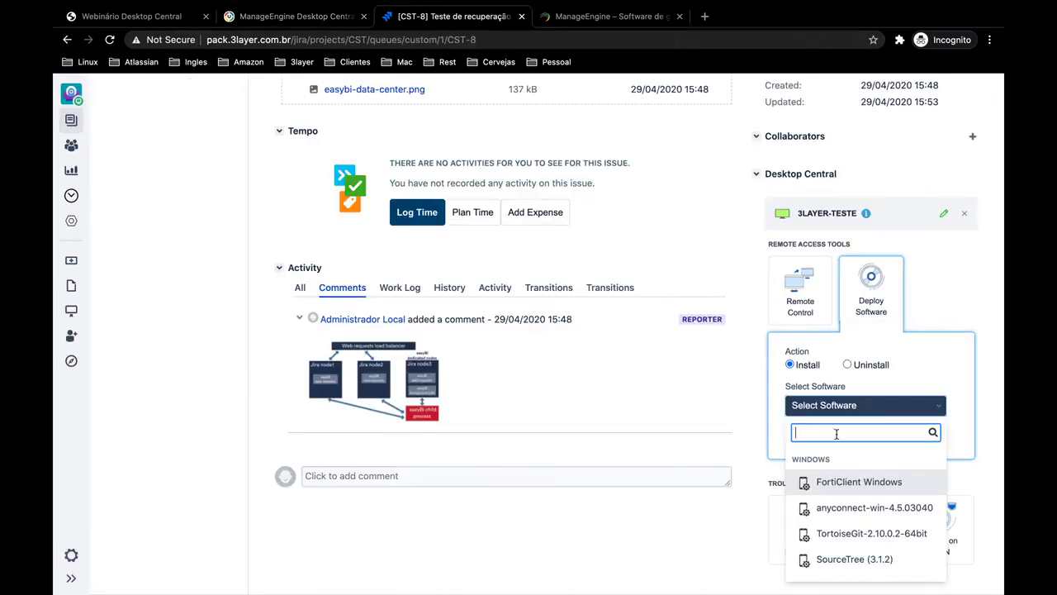
text(tor)
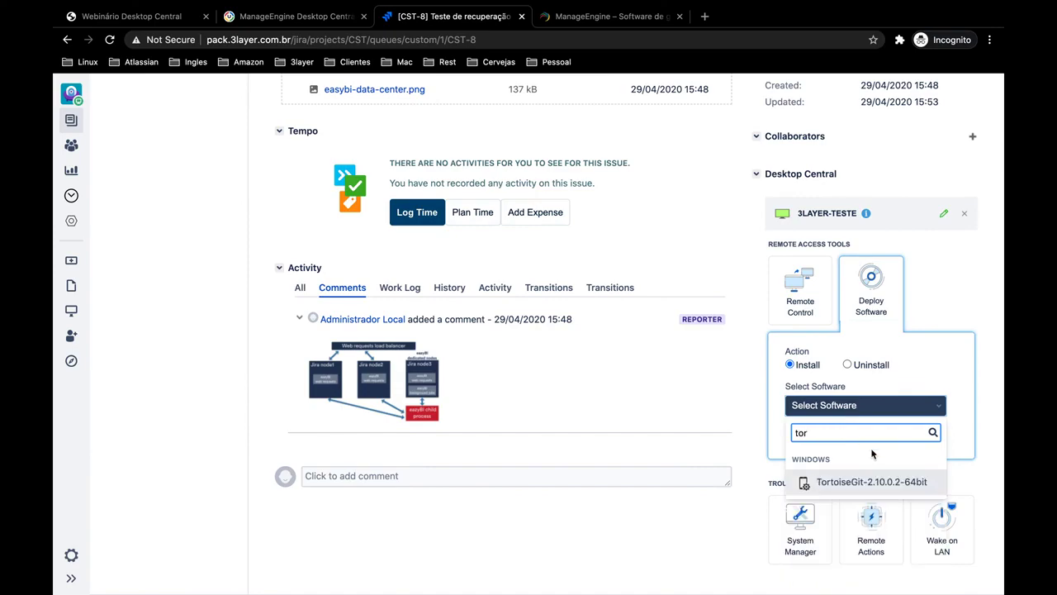
click(865, 483)
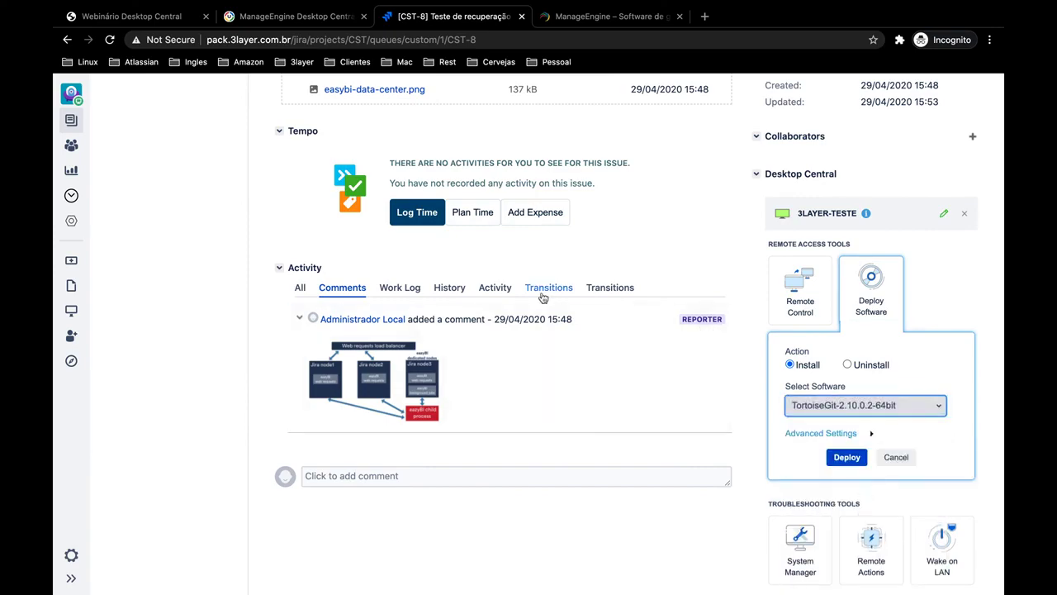
Check Advanced Settings and deploy TortoiseGit to 3LAYER-TESTE, creating JiraConfig83
scroll(541, 297, down, 5)
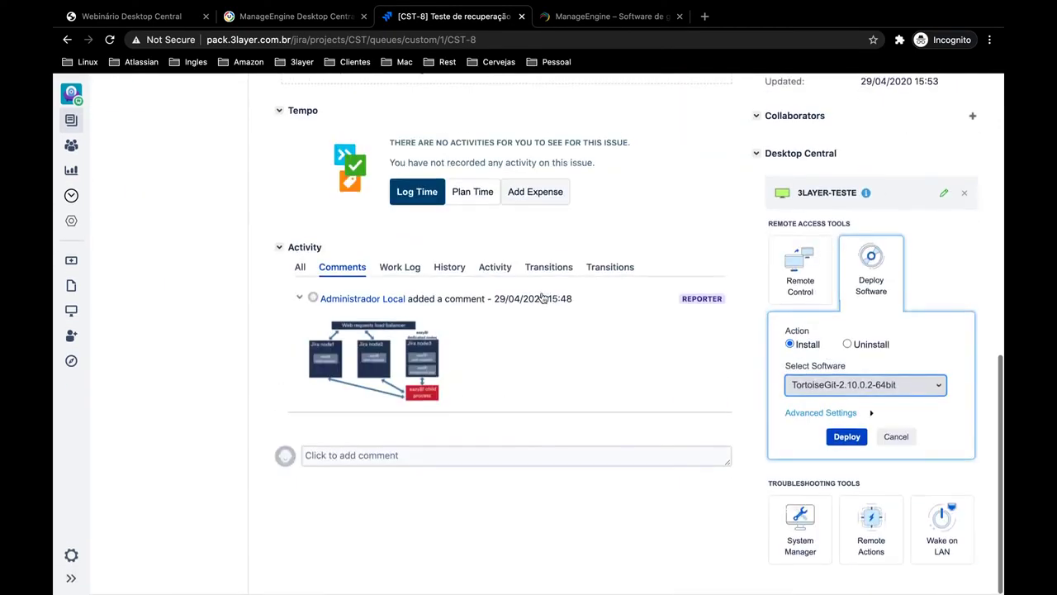
click(807, 413)
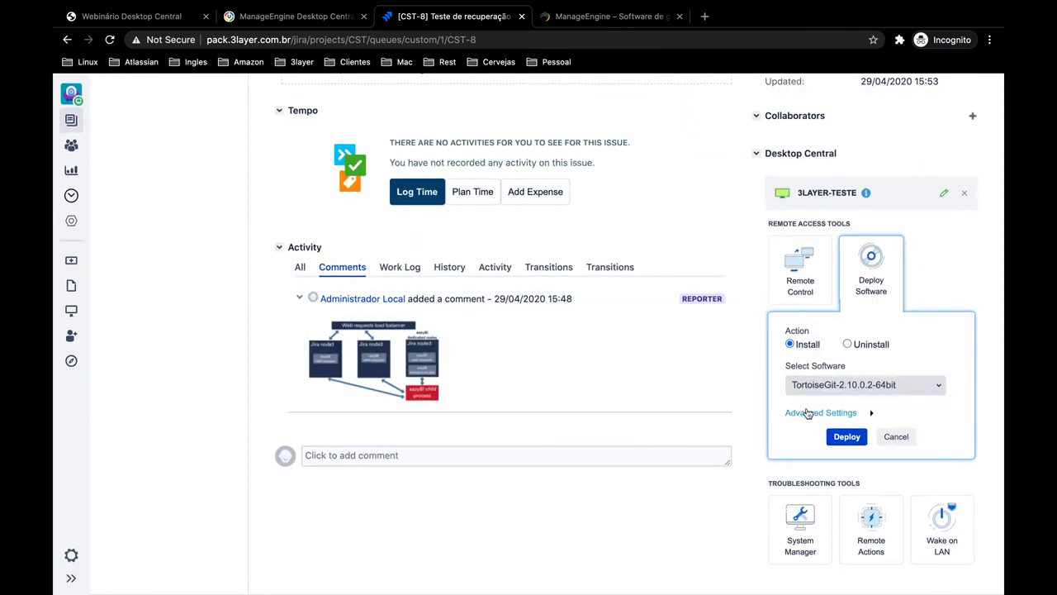
scroll(807, 414, down, 1)
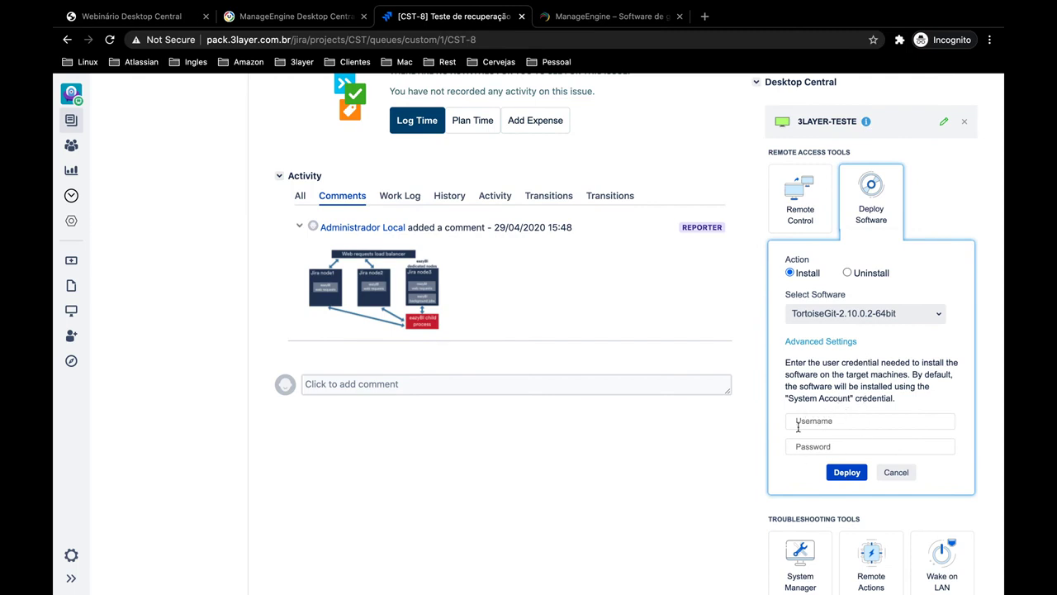
click(822, 342)
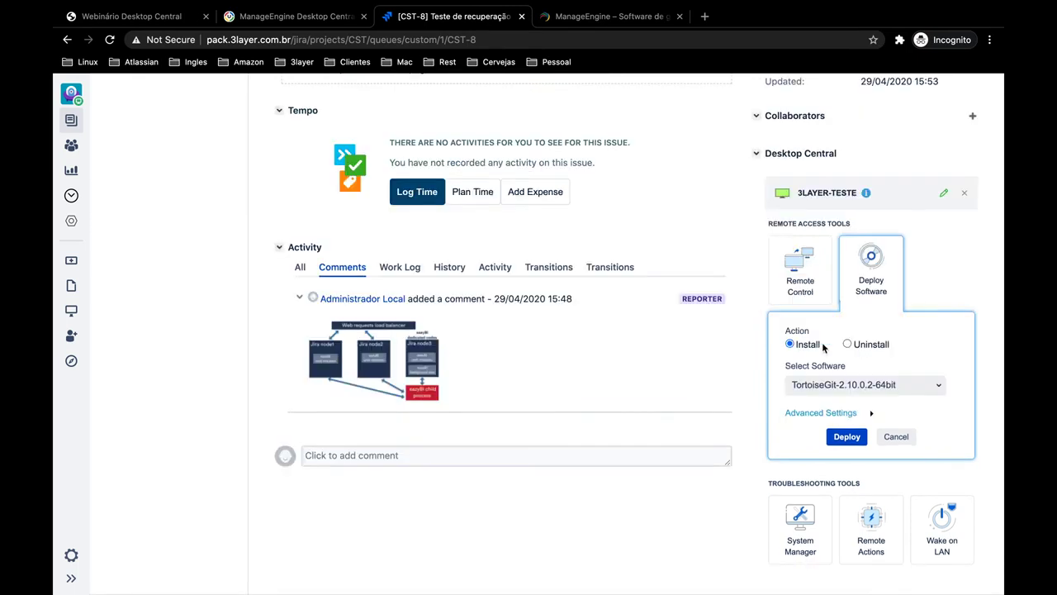
click(844, 438)
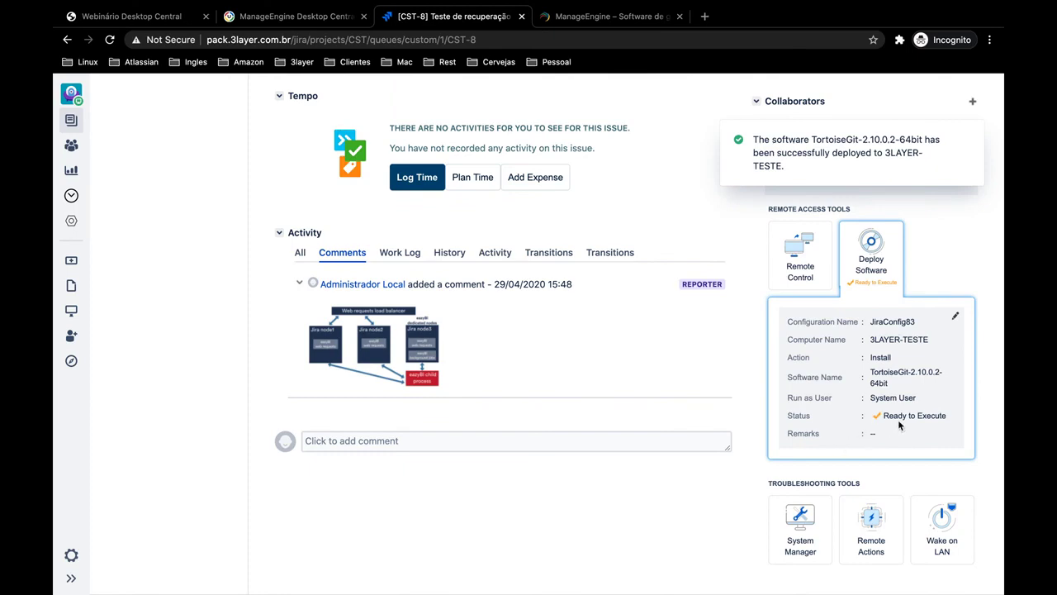
click(265, 22)
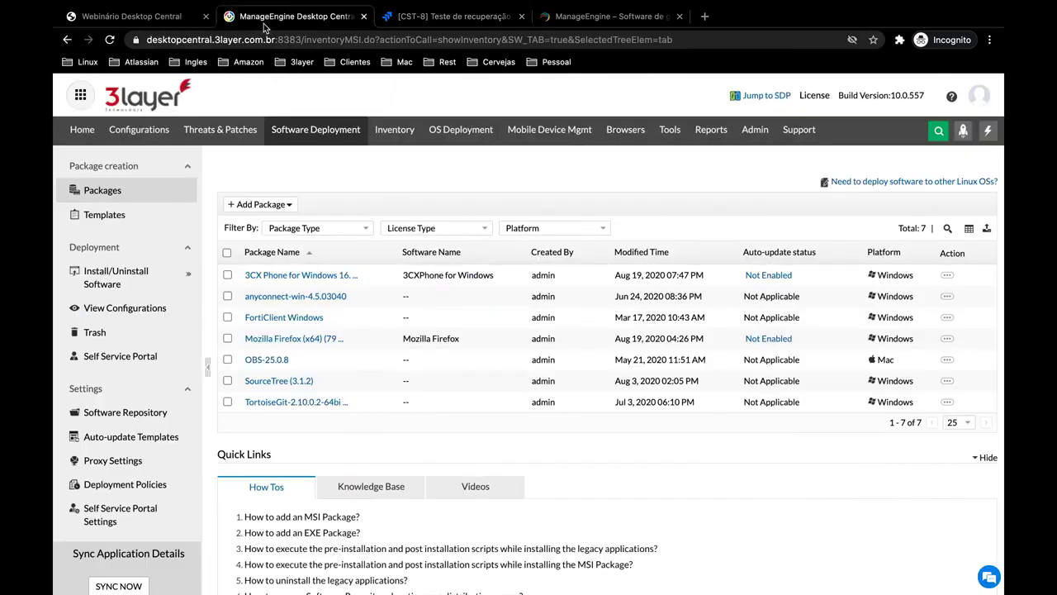
Open JiraConfig83 and review its TortoiseGit-2.10.0.2-64bit install settings on Configuration Details
click(123, 197)
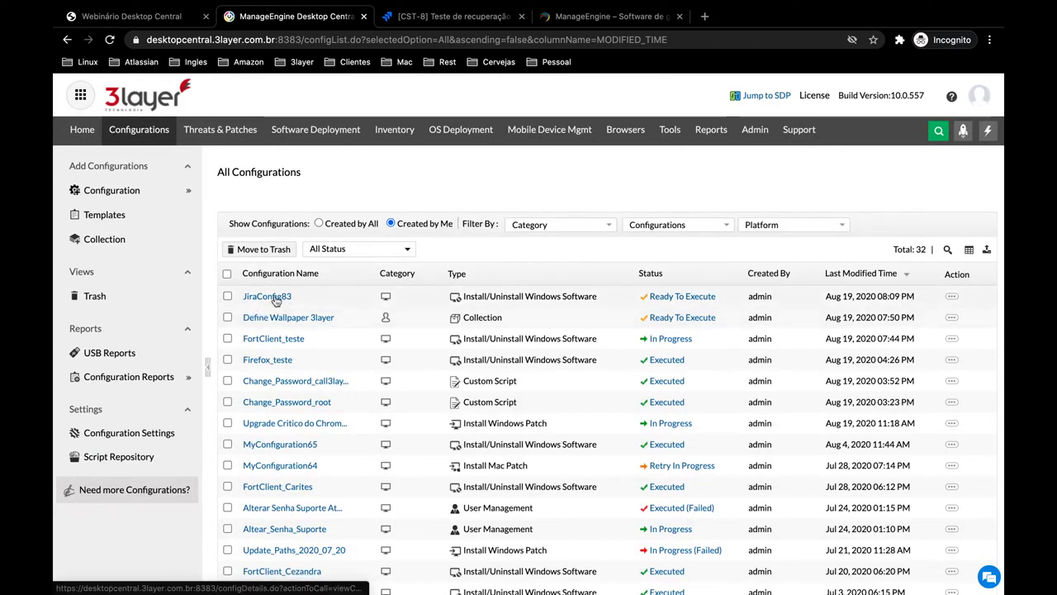
click(275, 299)
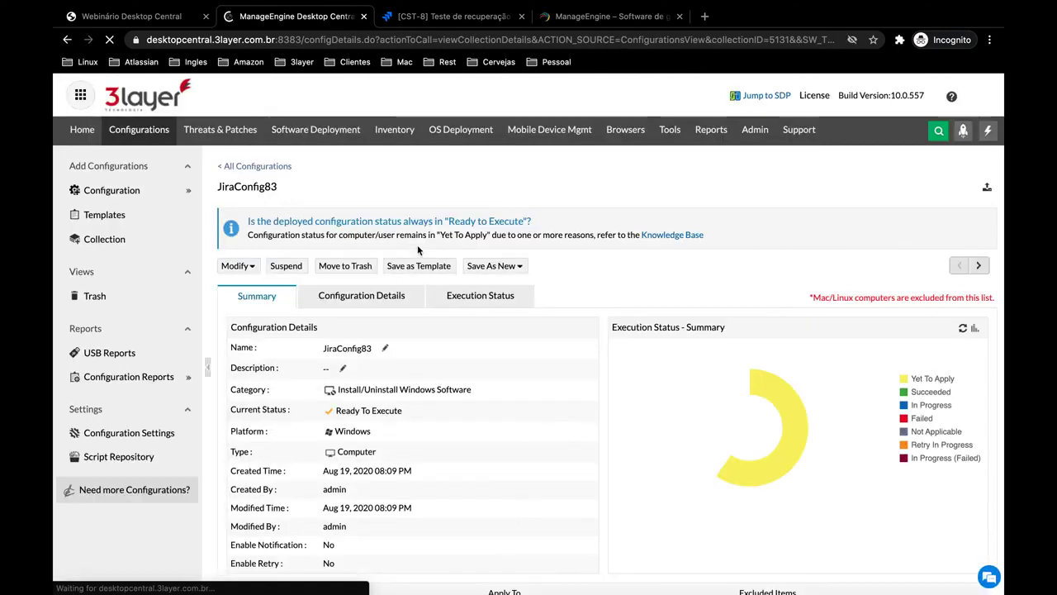
scroll(379, 224, down, 2)
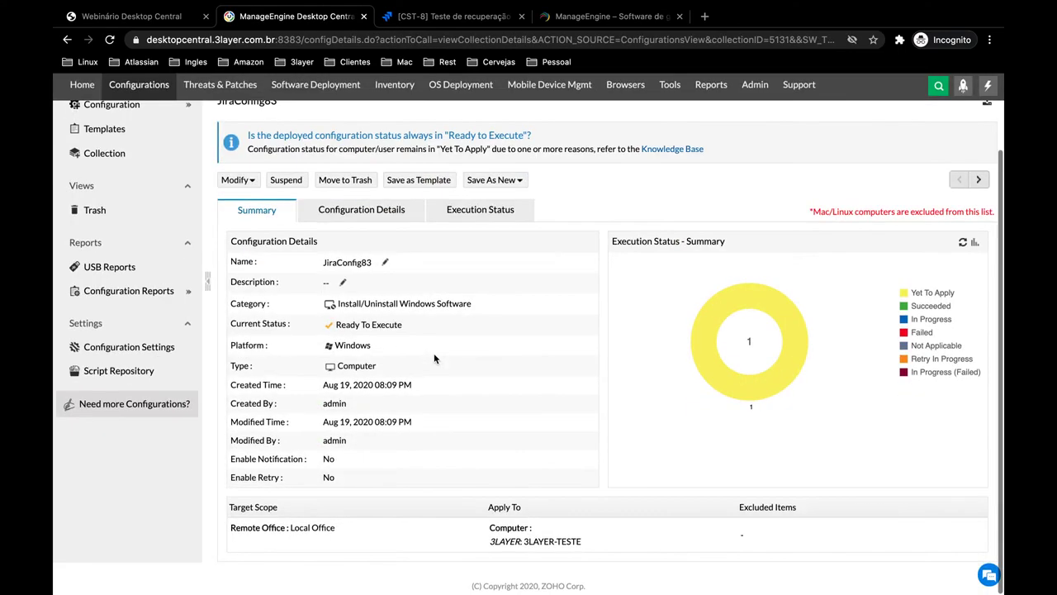
click(377, 214)
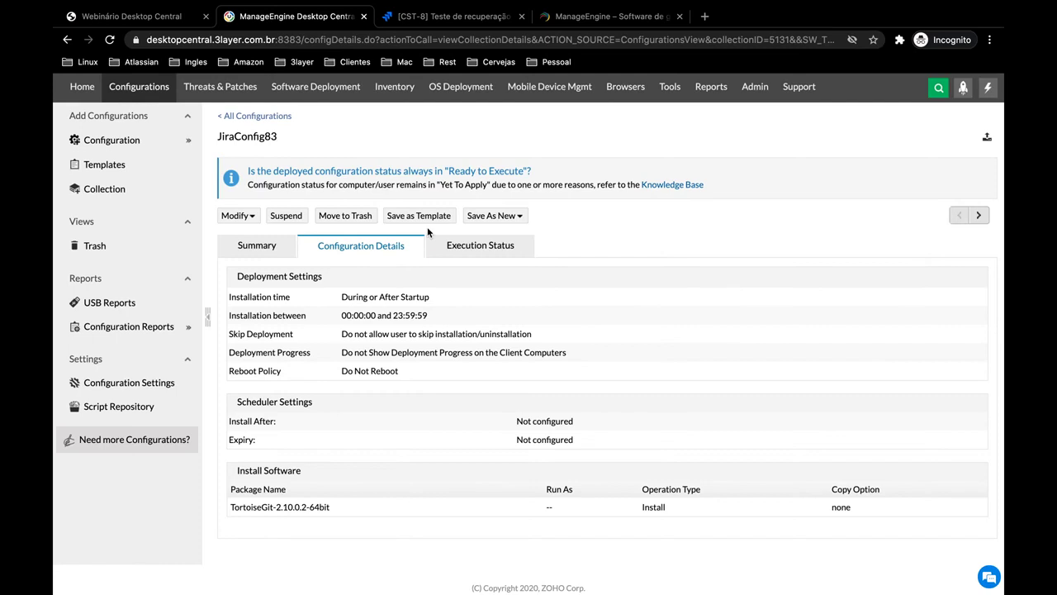
triple_click(280, 507)
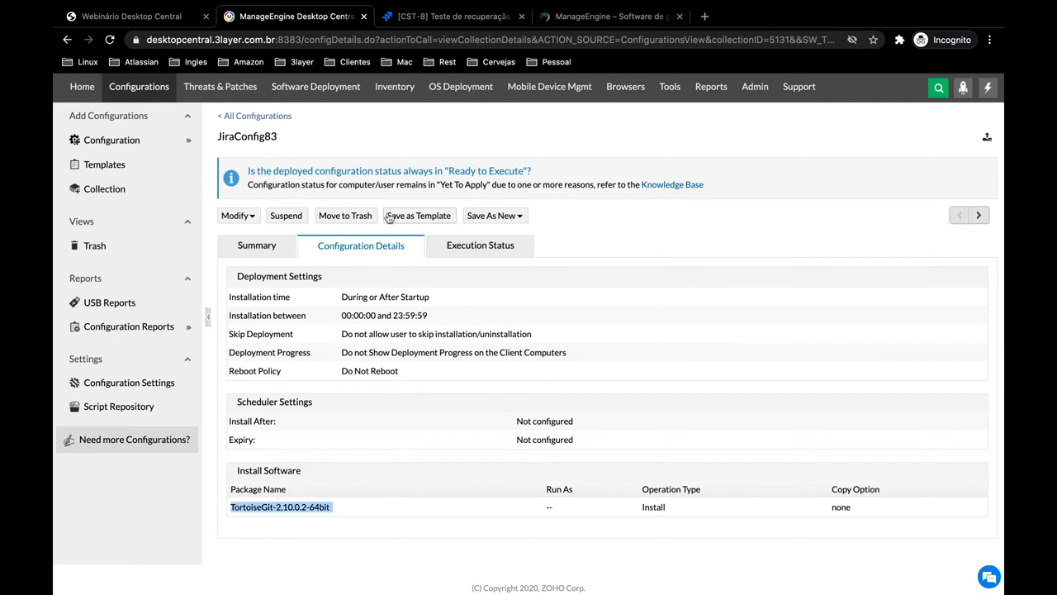
Refresh JiraConfig83's execution status on Summary, still Yet To Apply, then go to All Configurations
click(279, 248)
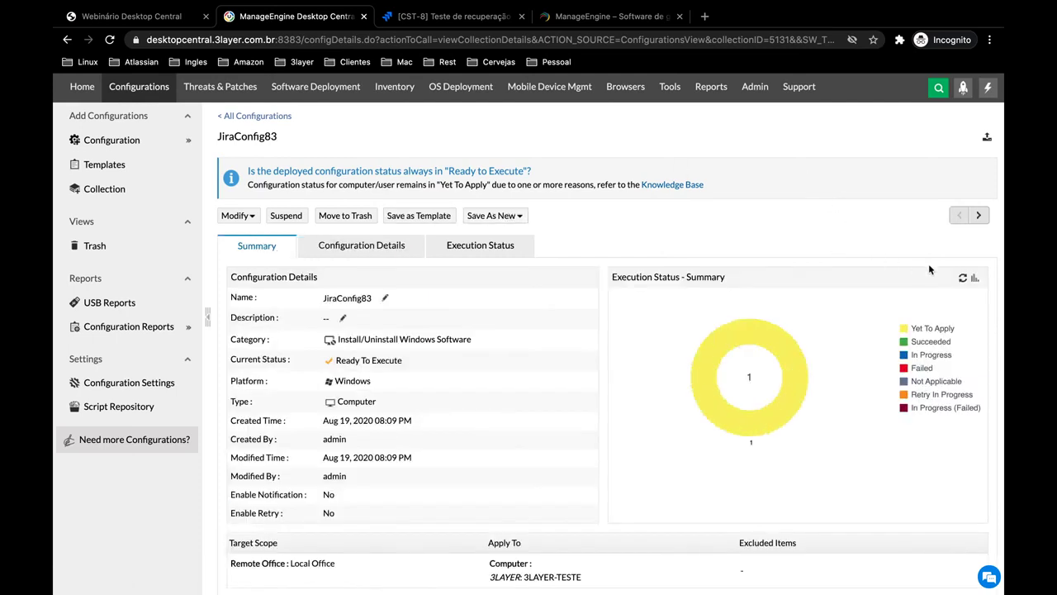
click(963, 278)
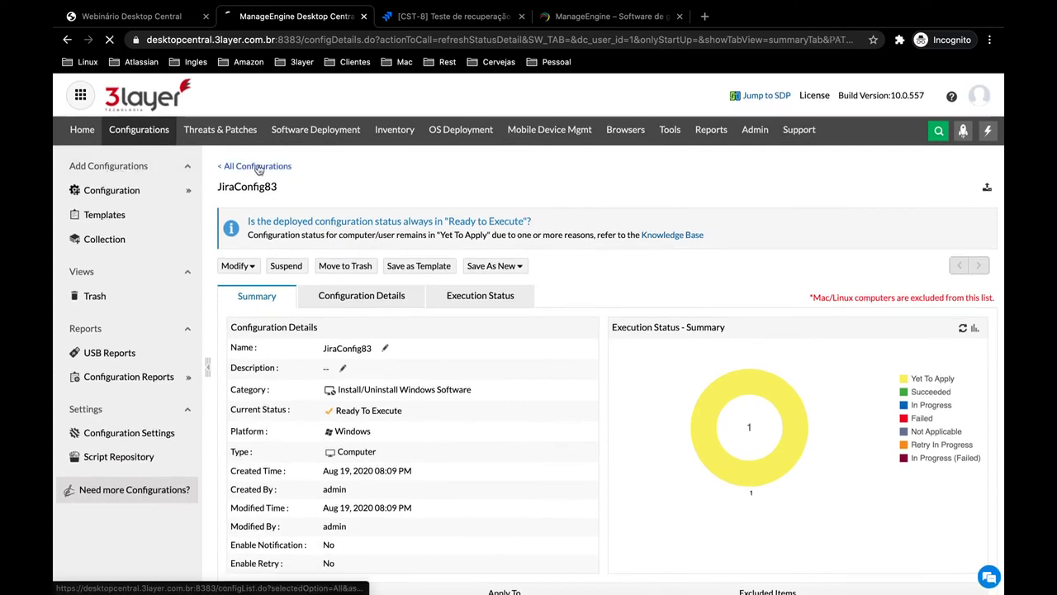
click(232, 166)
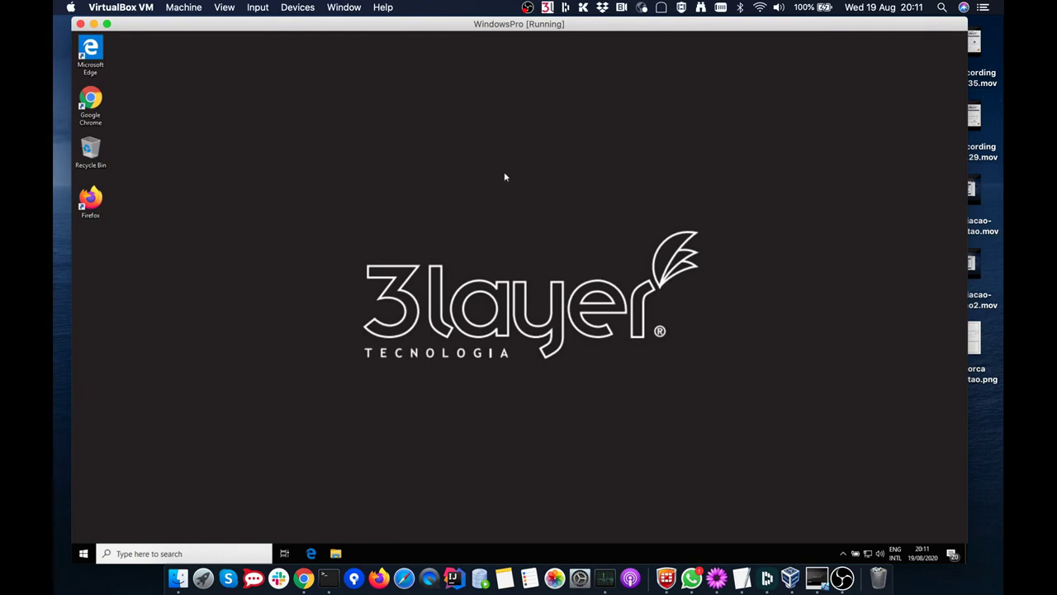
In the VM's Personalize settings, confirm the background Browse button is locked, then leave the VM
right_click(460, 190)
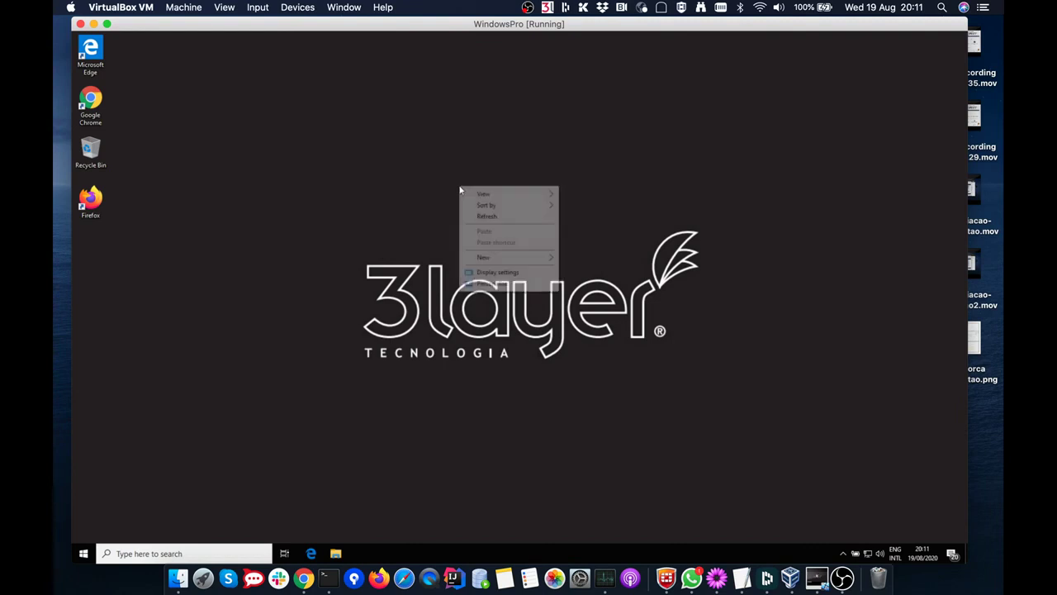
click(491, 283)
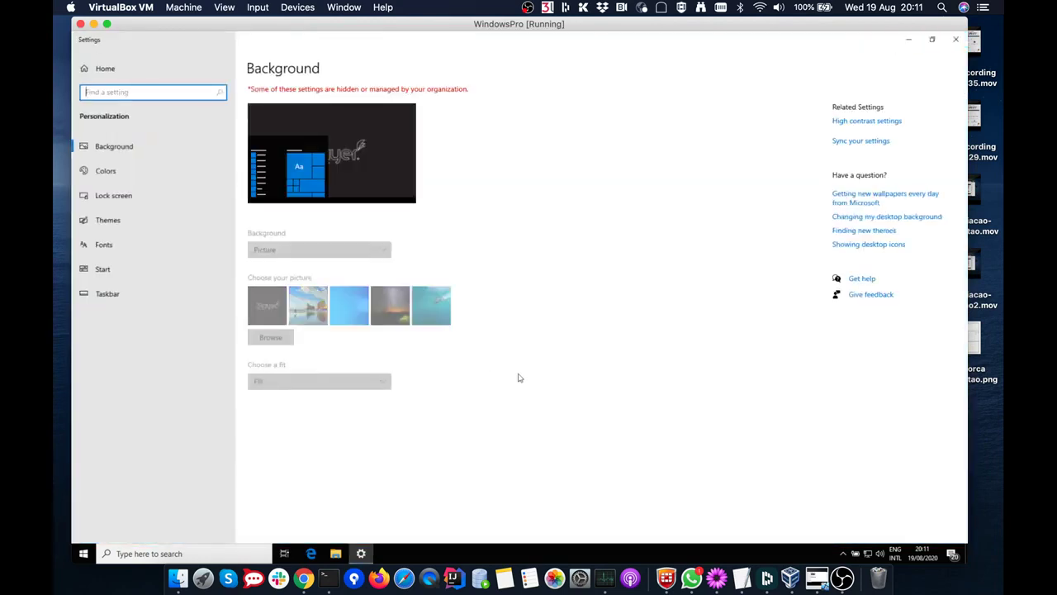
click(281, 351)
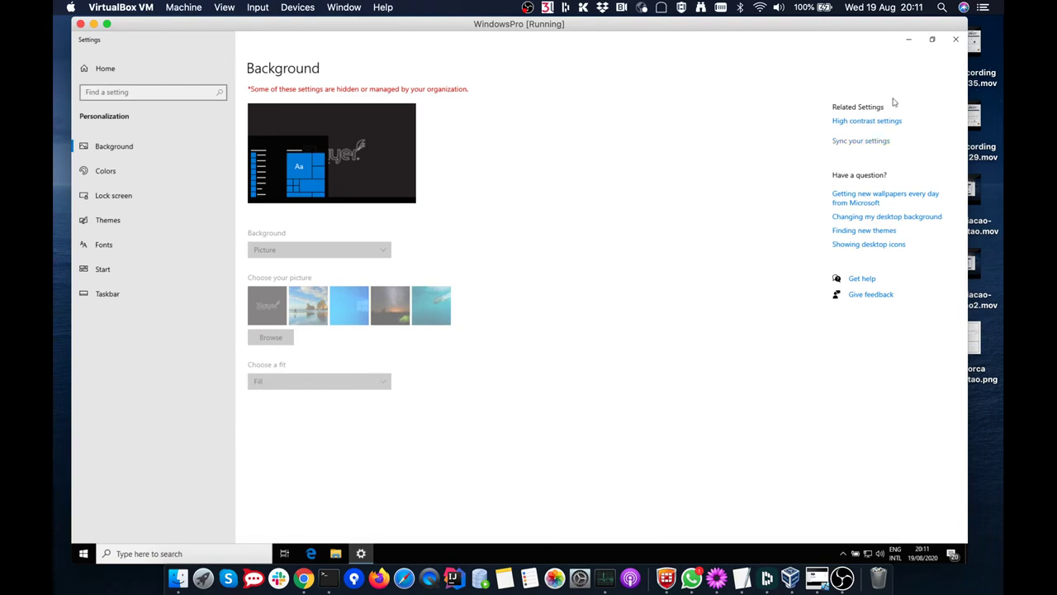
click(955, 41)
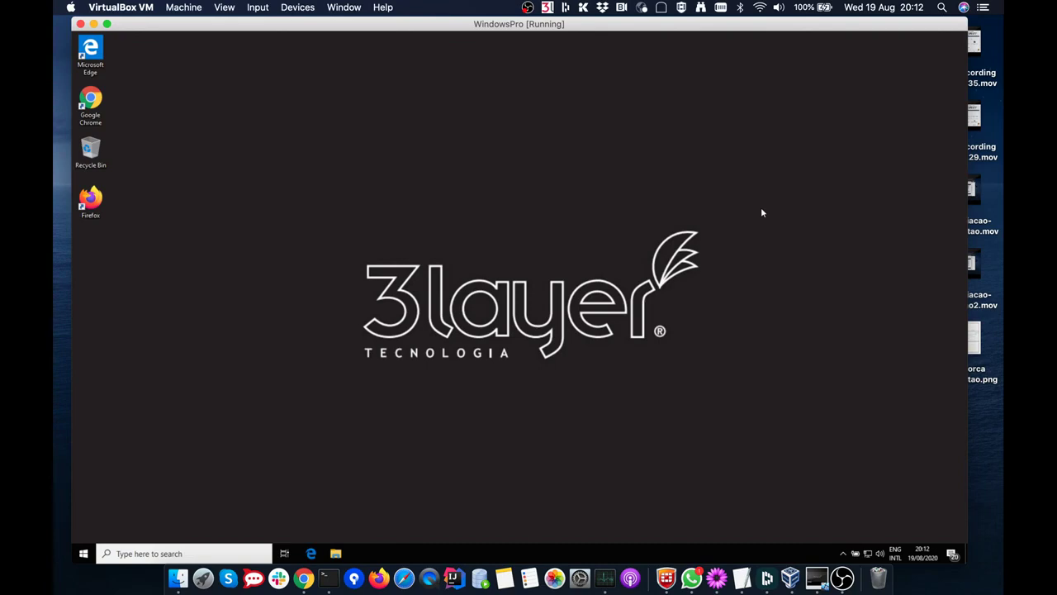
key(ctrl+Left)
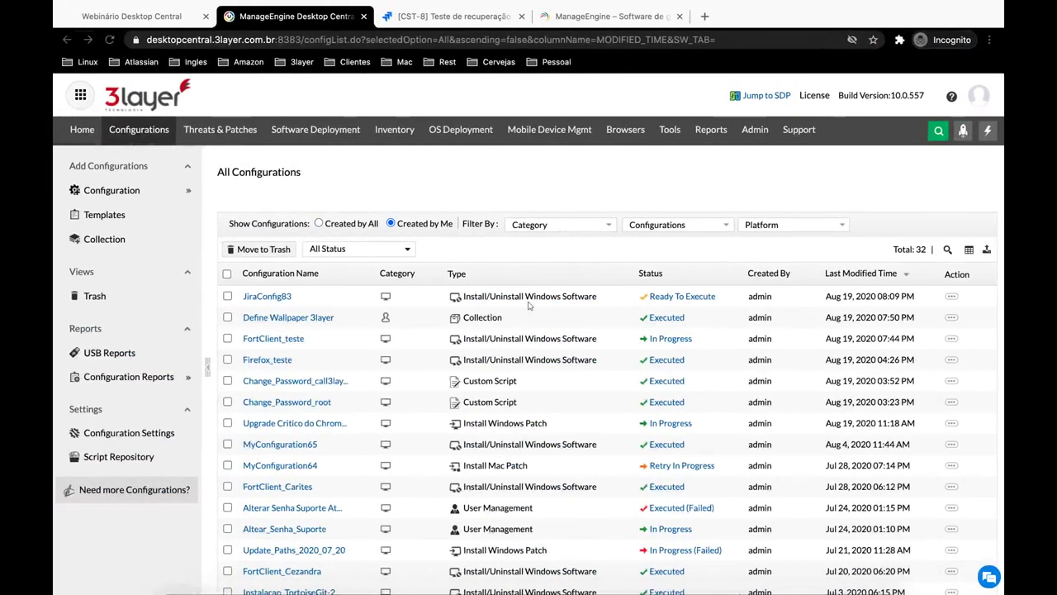
Look over FortClient_teste, start a new Windows configuration, and switch back to CST-8
click(278, 340)
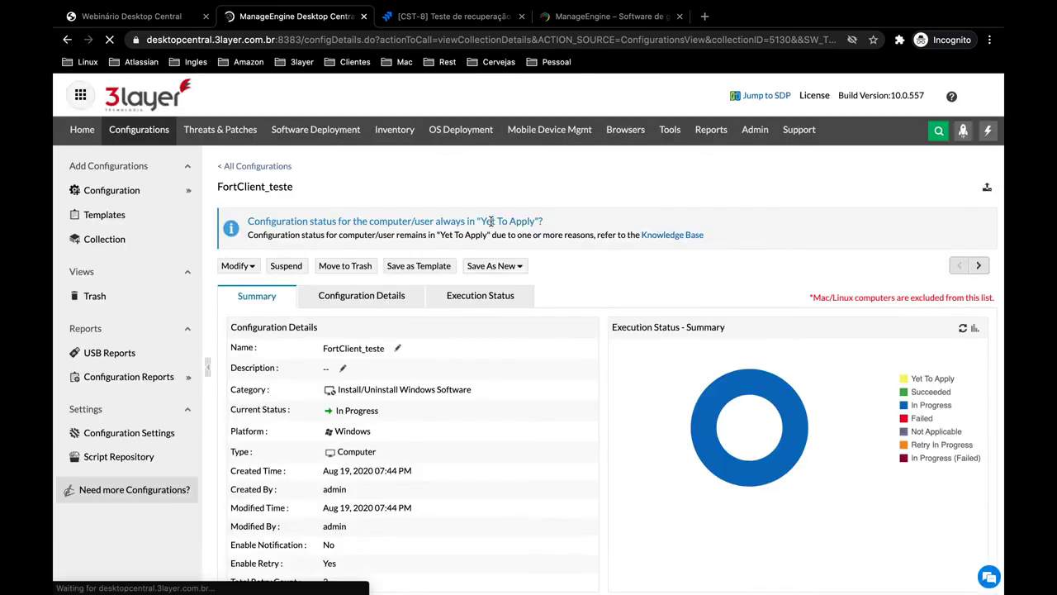
mouse_move(124, 190)
click(229, 195)
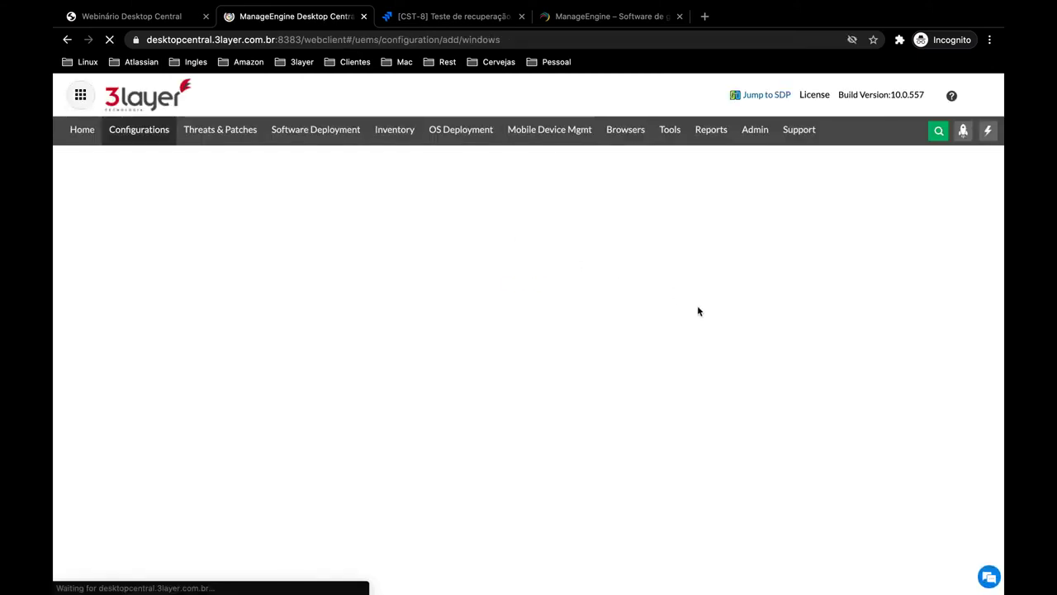
click(415, 18)
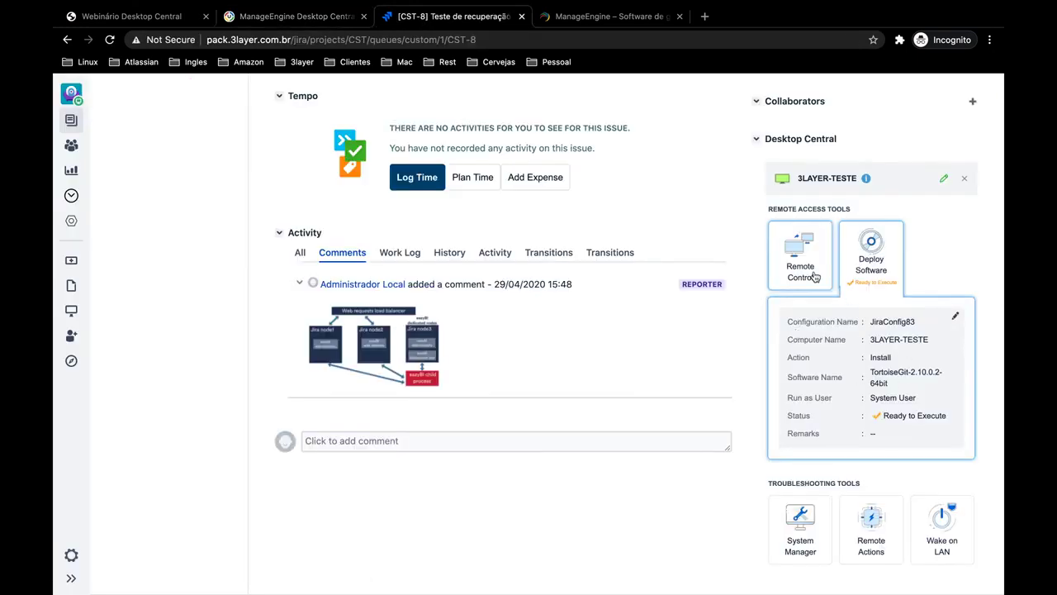
Reload issue CST-8 so the software deployment comment appears
scroll(875, 252, up, 3)
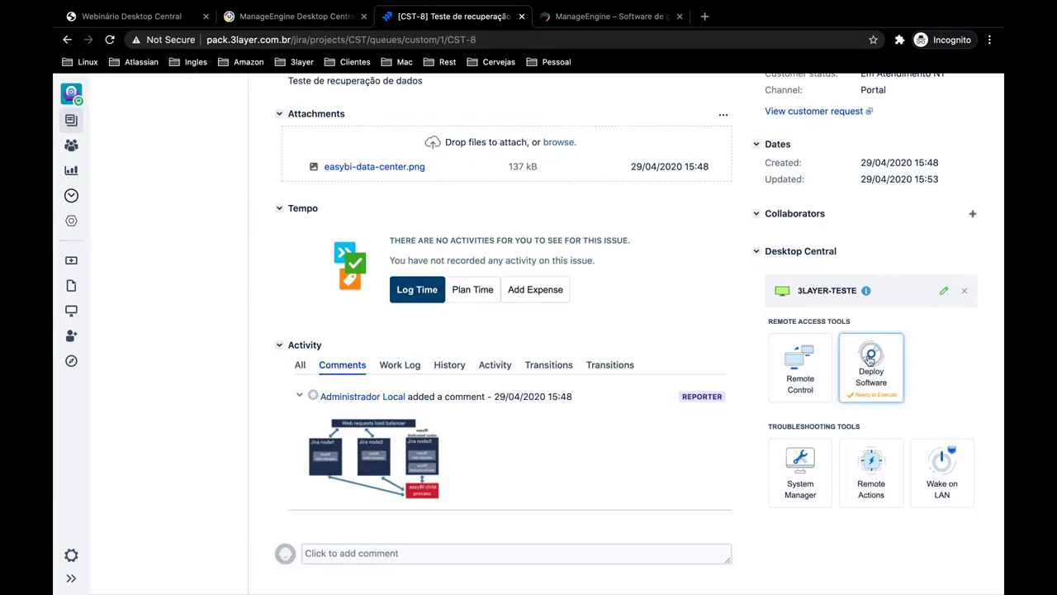
mouse_move(867, 351)
scroll(867, 351, down, 3)
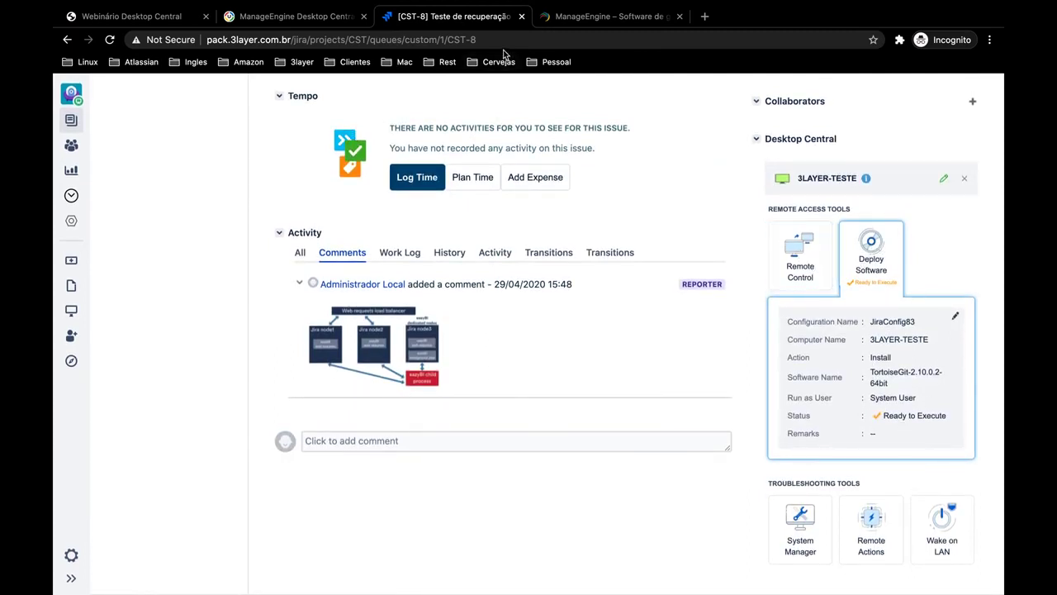
click(535, 40)
key(Return)
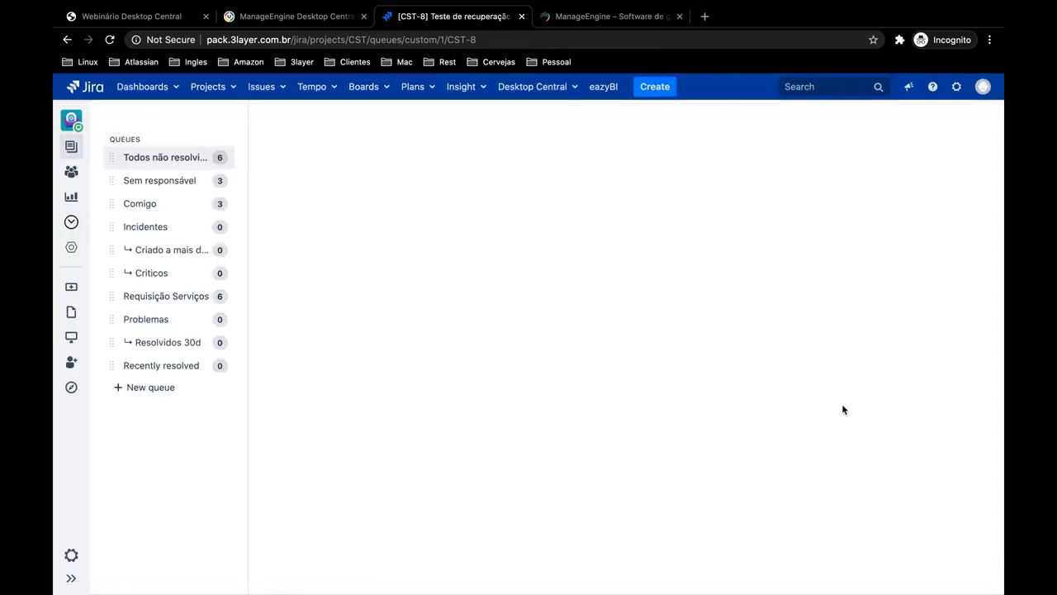
Try Remote Control for 3LAYER-TESTE twice, cancelling, and toggle the software deployment details
scroll(842, 409, down, 3)
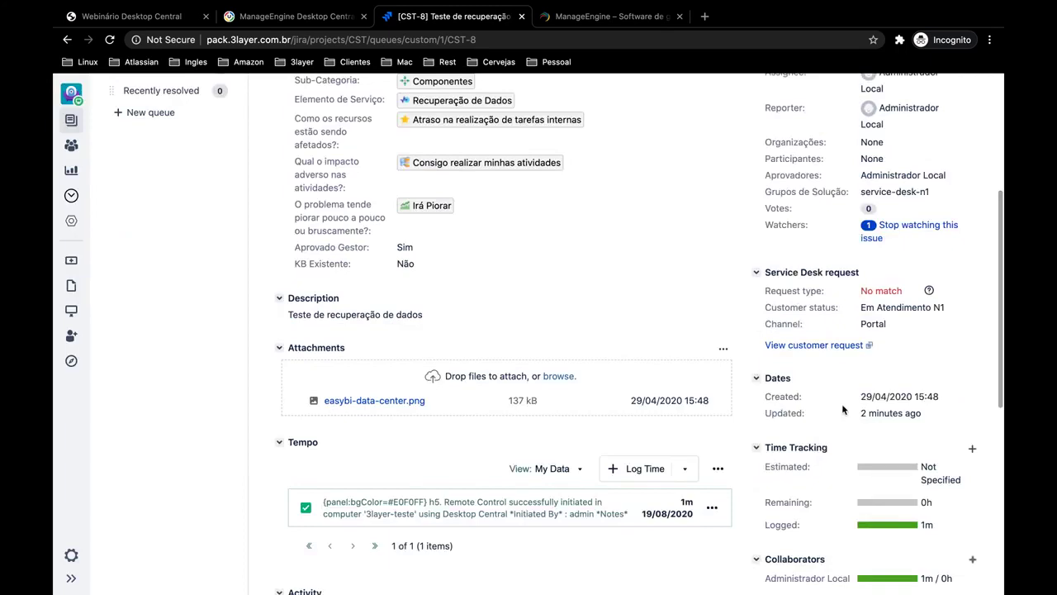
scroll(841, 403, down, 5)
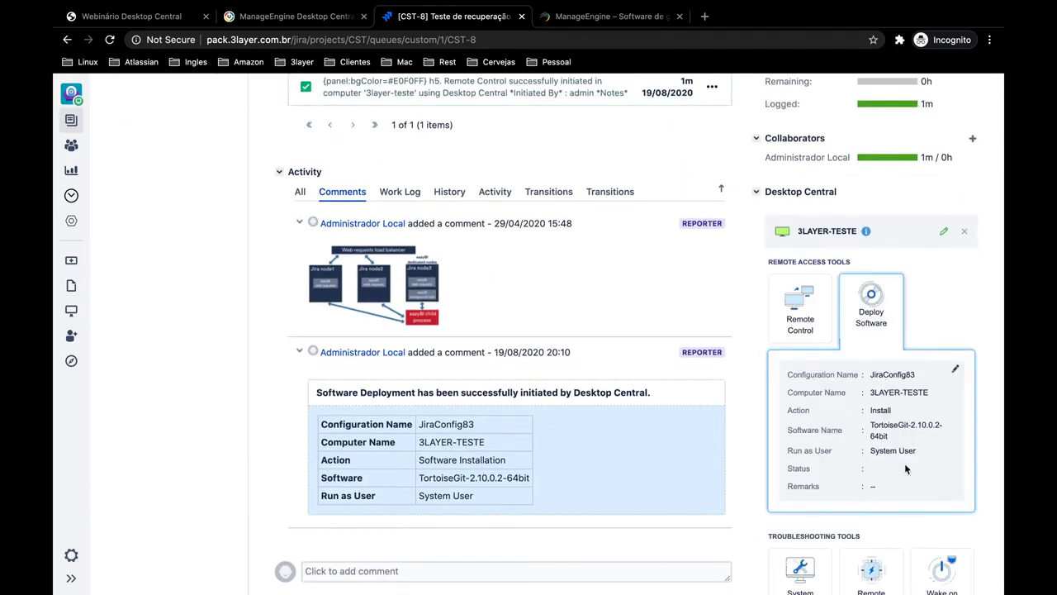
scroll(872, 446, down, 1)
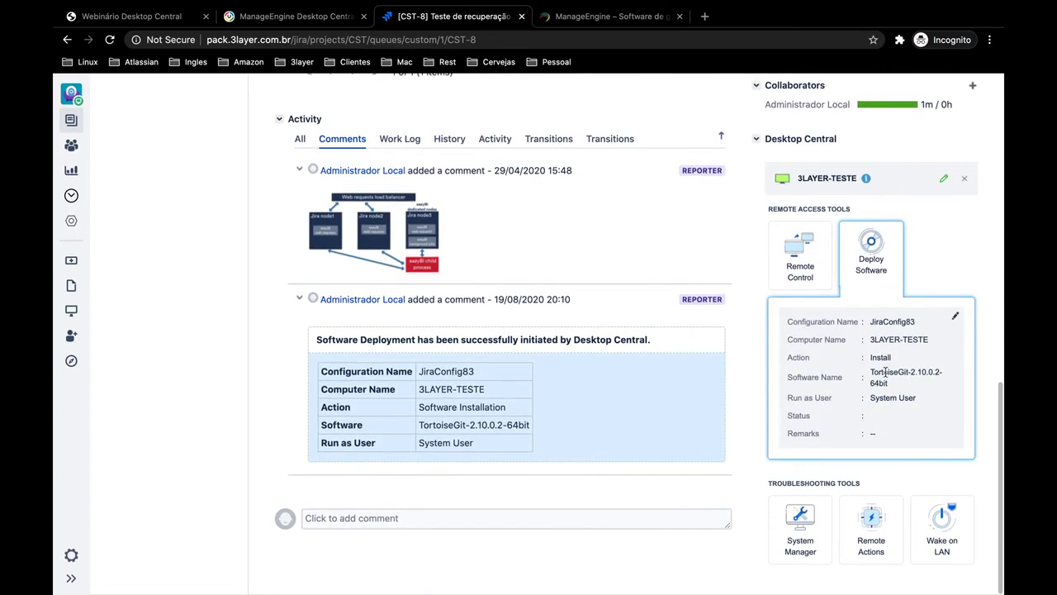
click(799, 252)
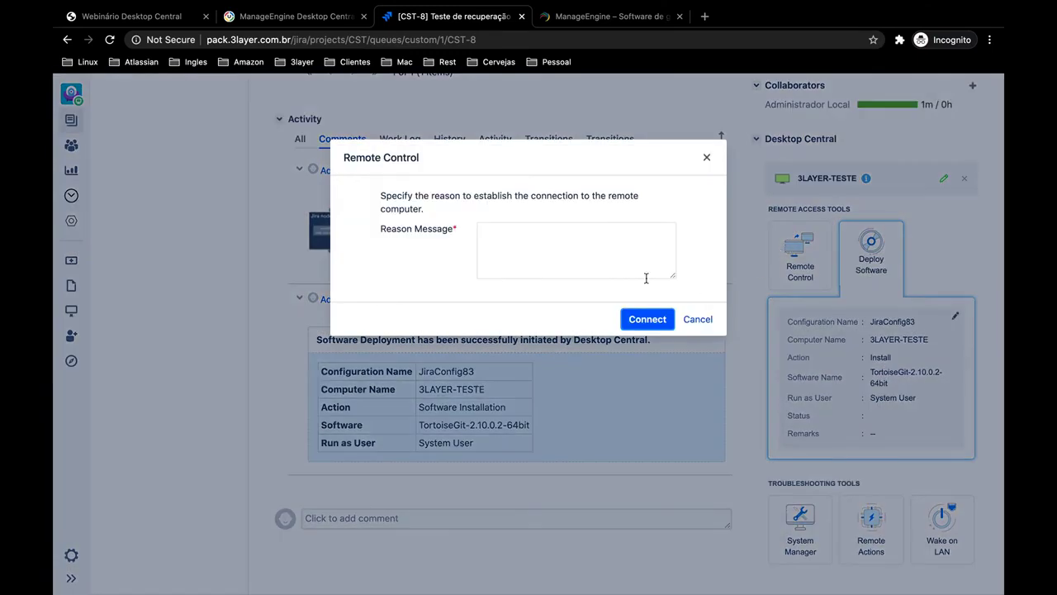
click(698, 319)
click(858, 283)
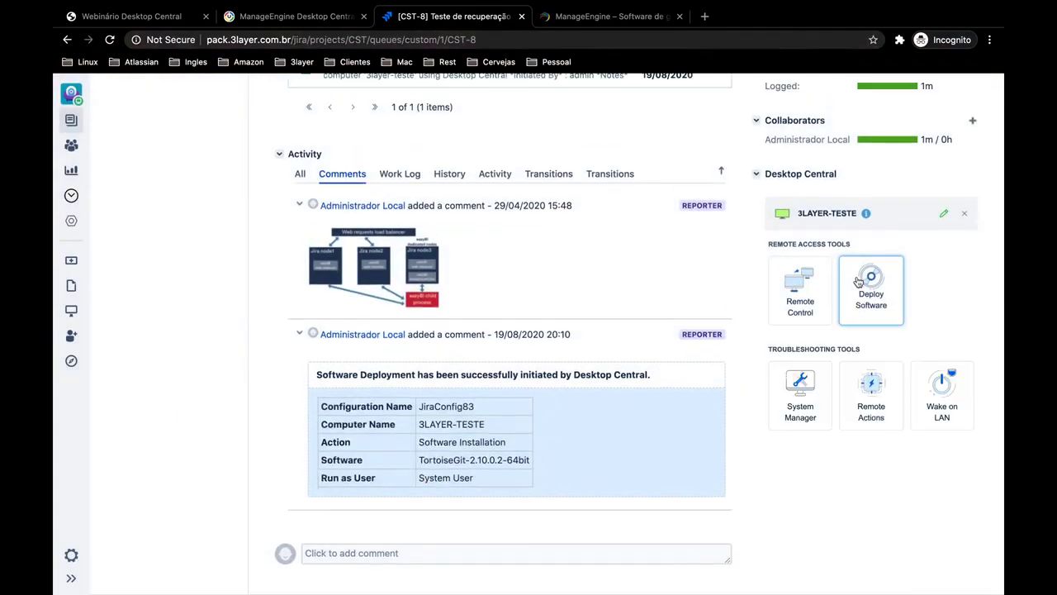
click(858, 282)
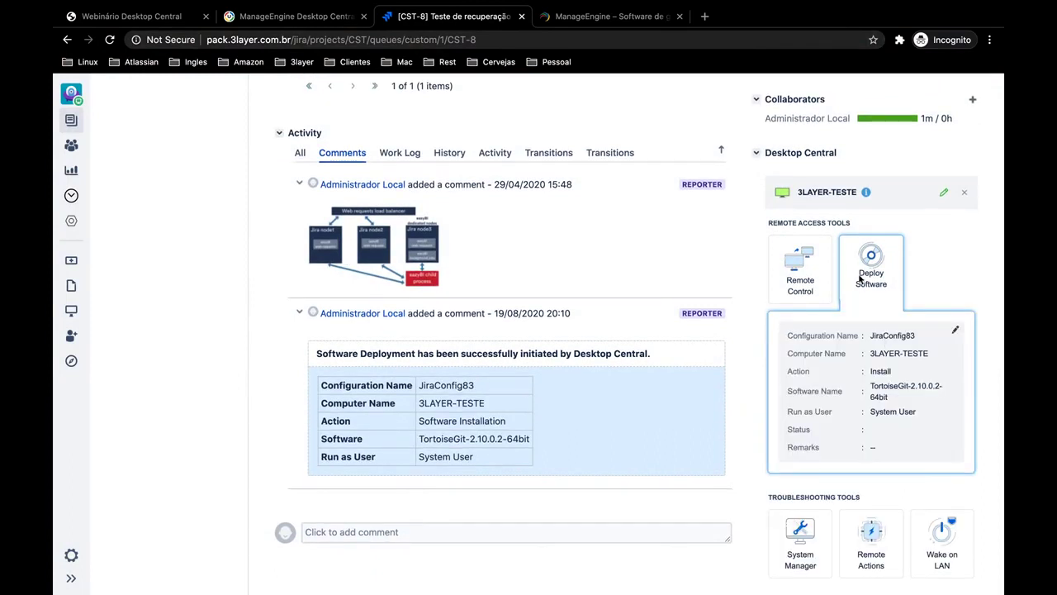
click(859, 281)
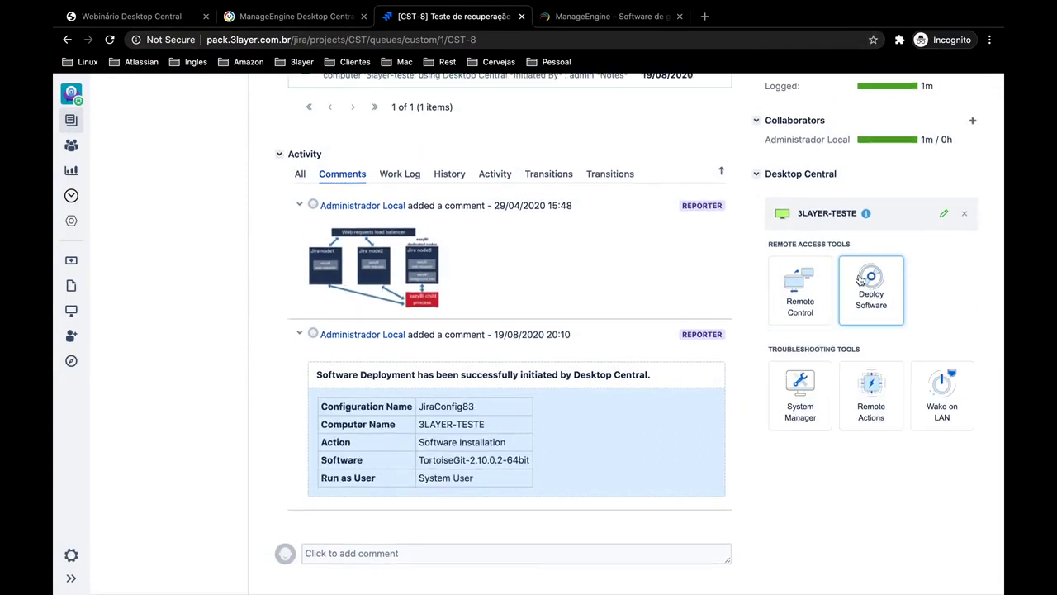
click(815, 302)
click(702, 321)
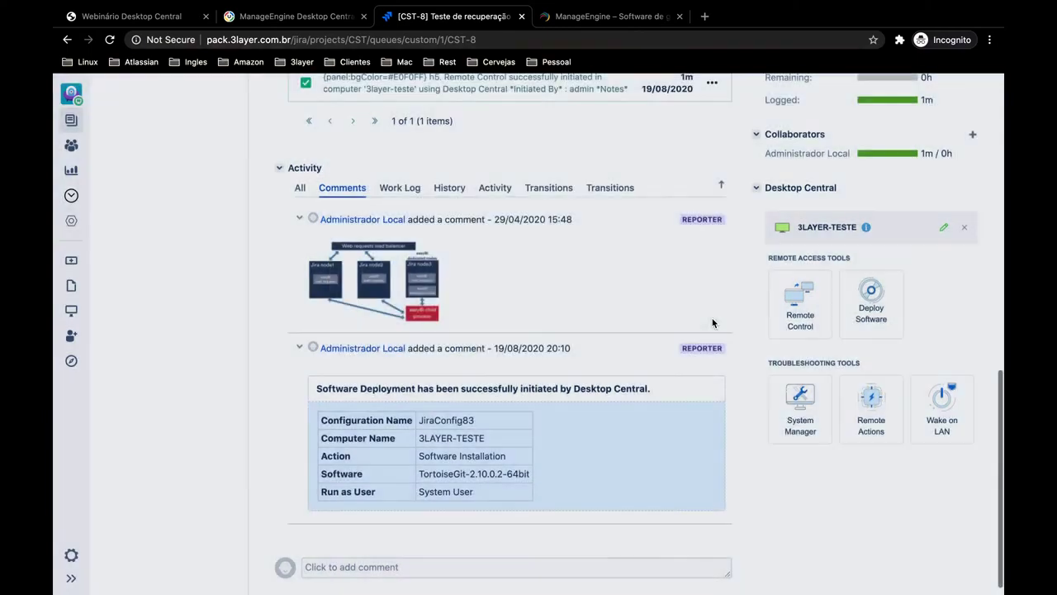
scroll(821, 472, down, 1)
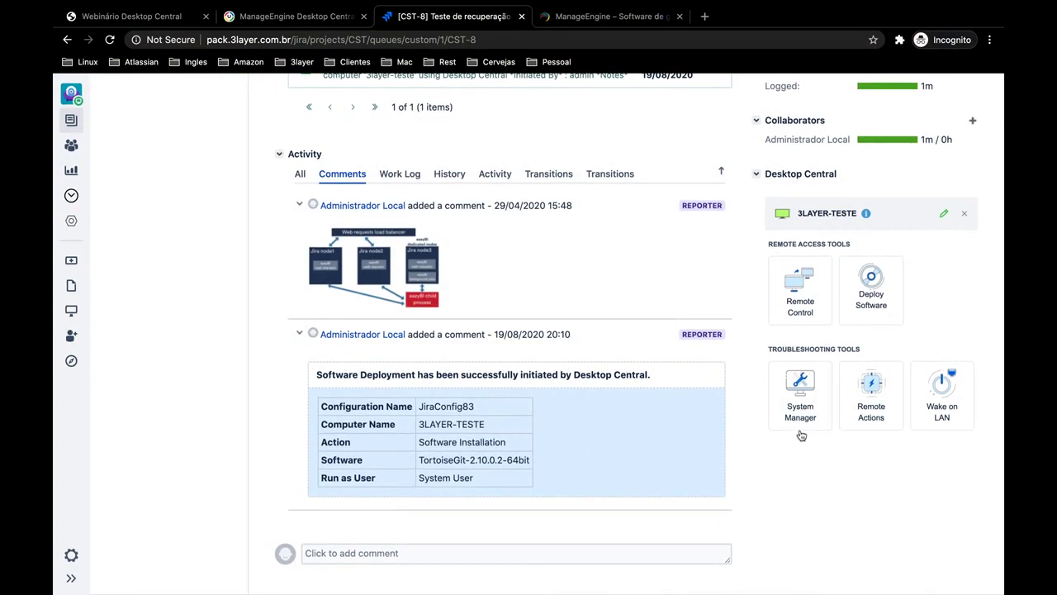
Open System Manager, then list the remote power actions for 3LAYER-TESTE
click(800, 403)
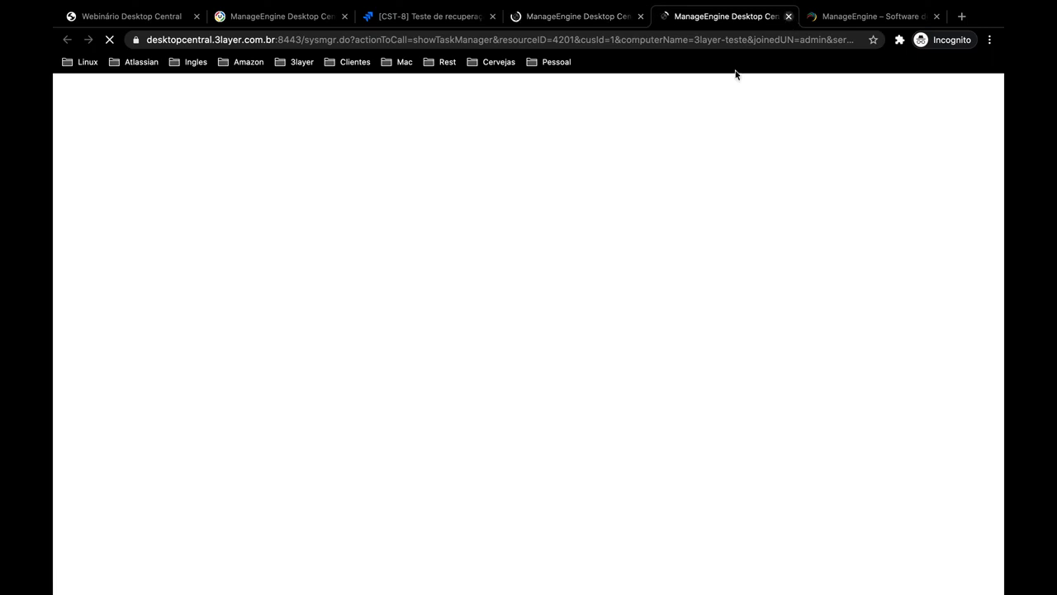
click(455, 21)
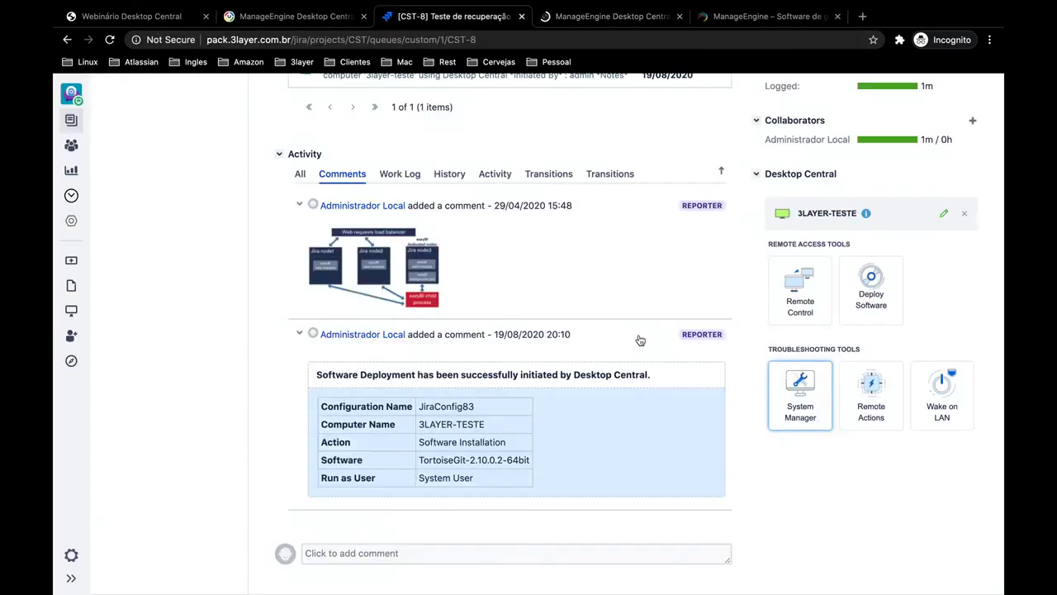
click(872, 397)
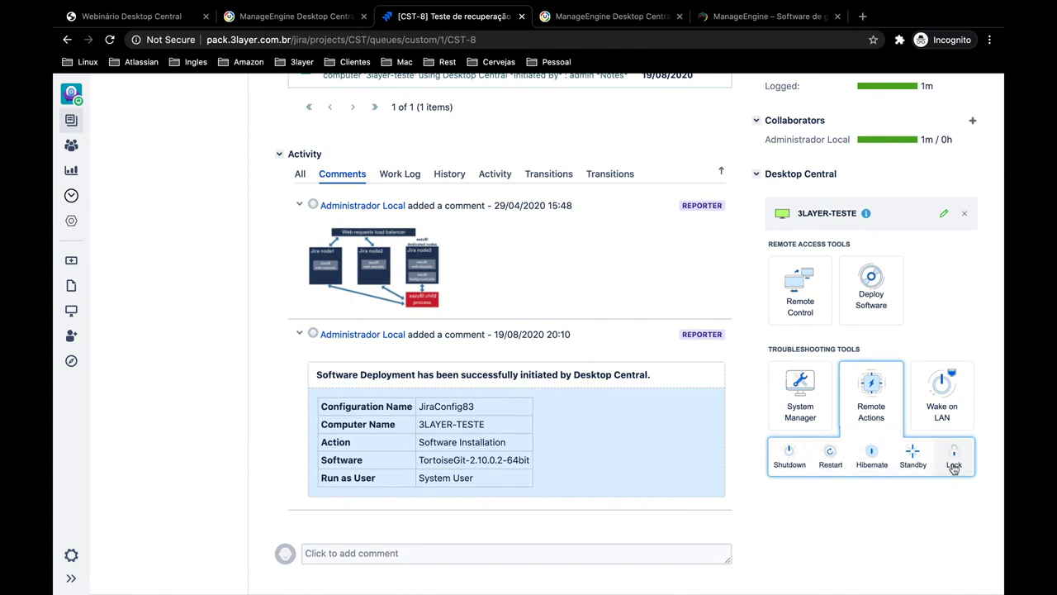
Lock 3LAYER-TESTE with Yes, verify in the VM, then cancel a Wake on LAN request
click(954, 459)
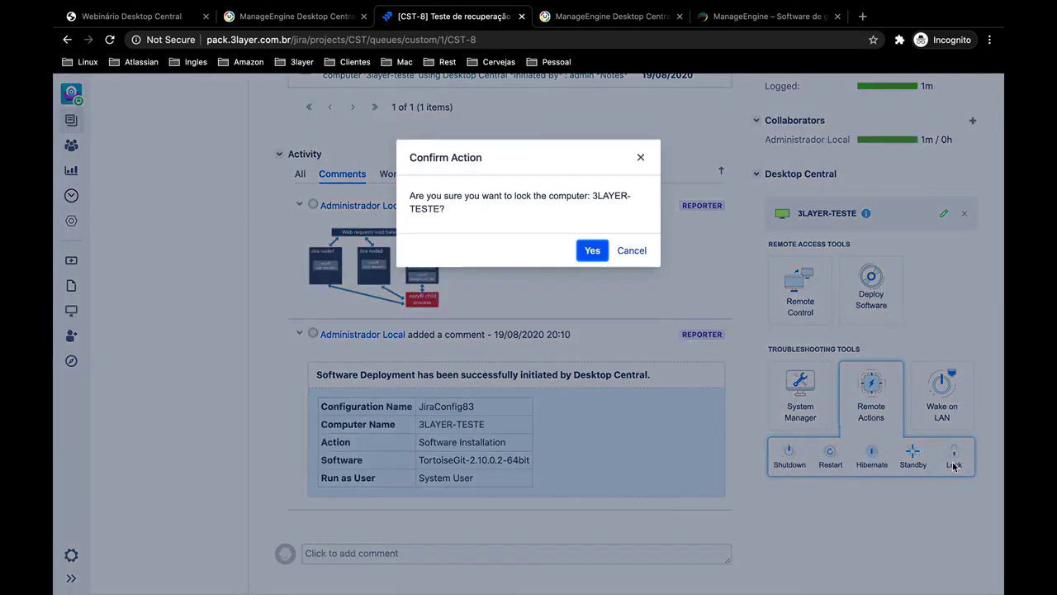
click(593, 251)
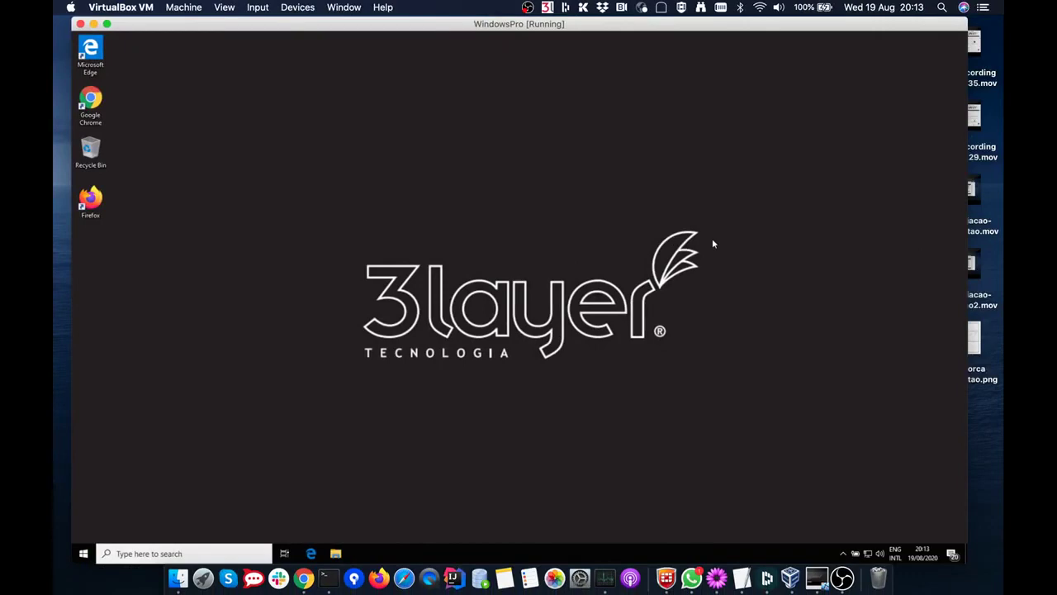
key(ctrl+Left)
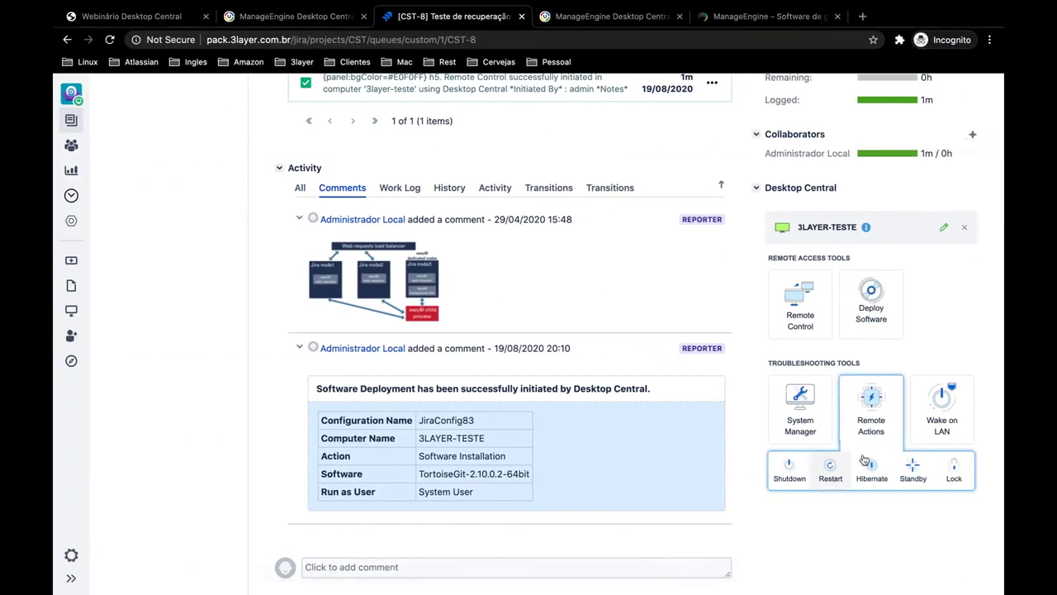
click(931, 407)
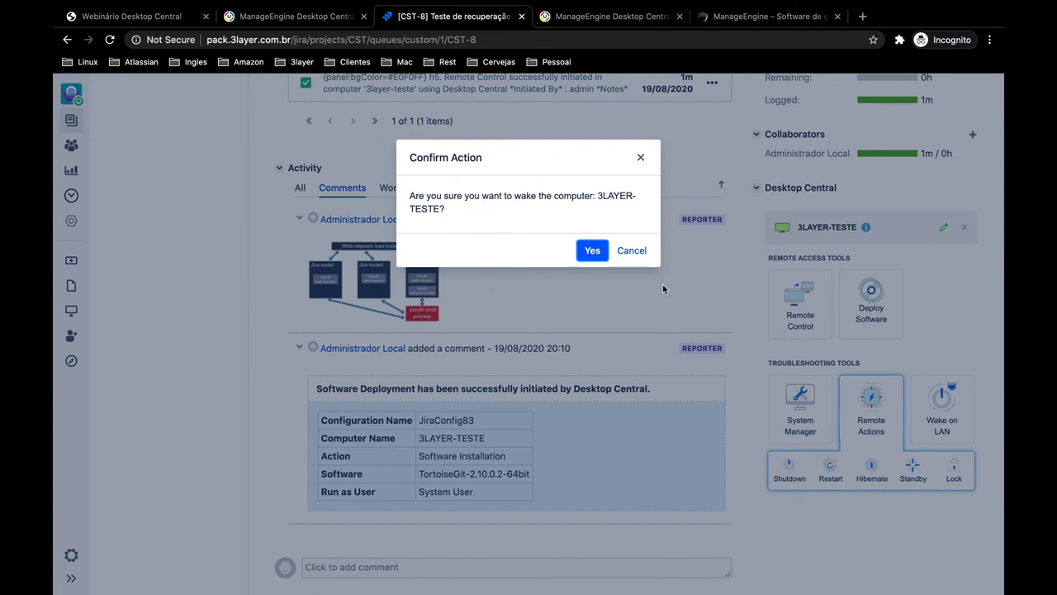
click(632, 250)
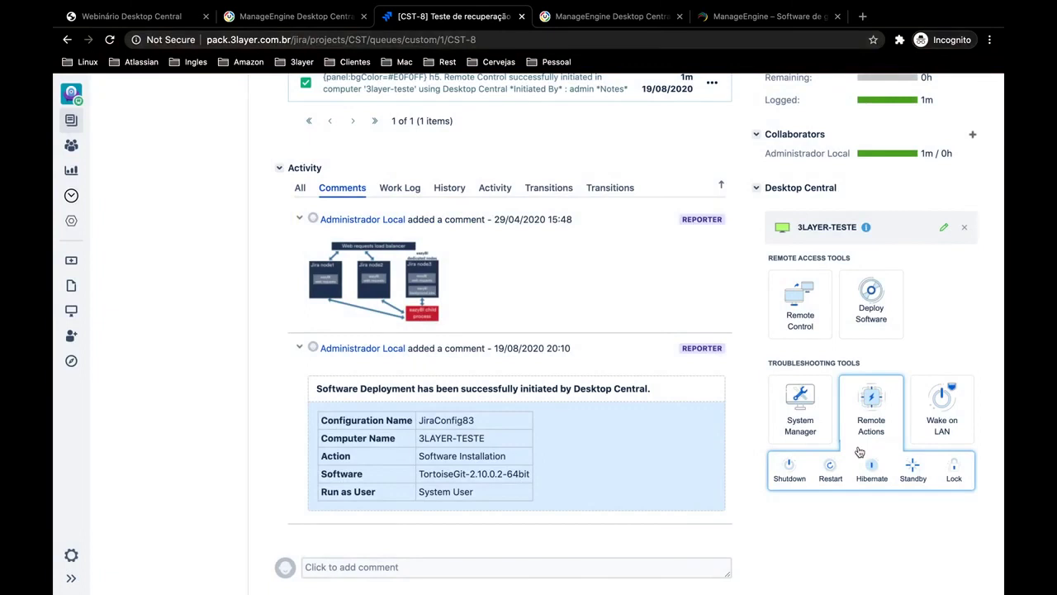
Open System Manager for 3layer-teste, dismiss the Agent disconnected warning, and return to CST-8
click(800, 419)
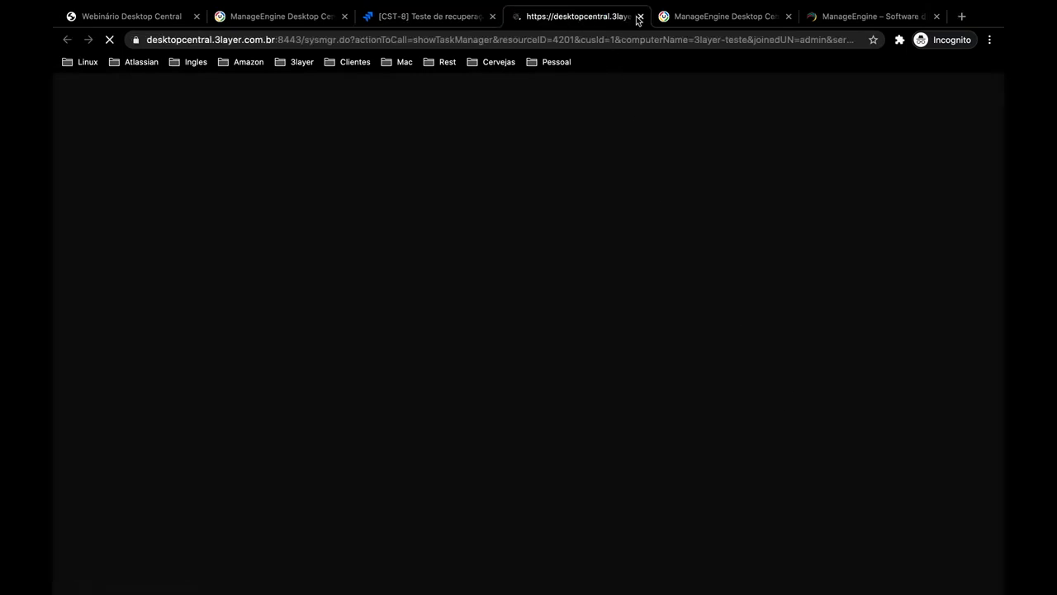
click(638, 16)
click(588, 18)
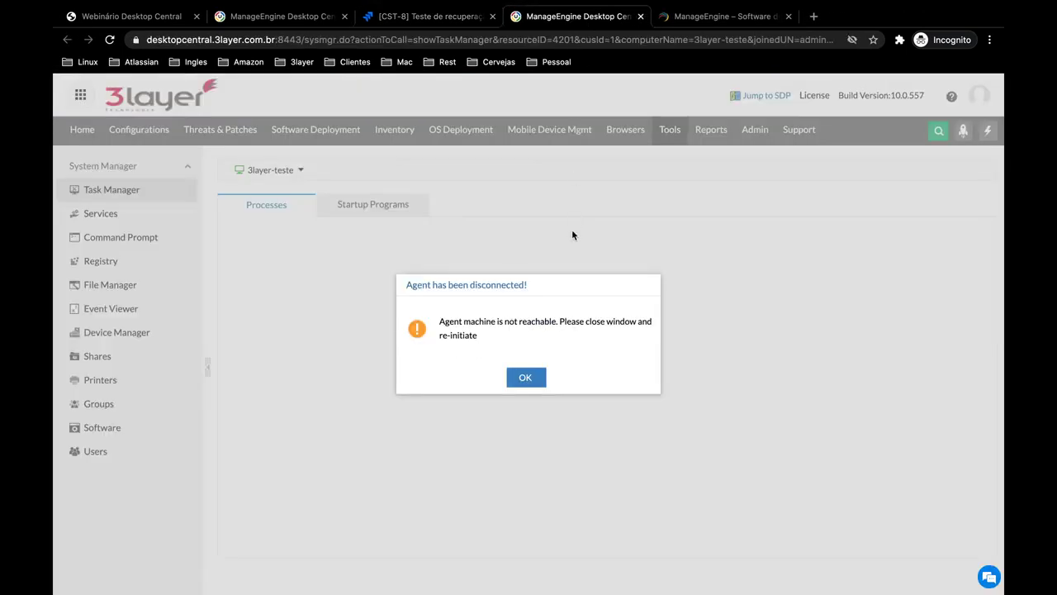
click(525, 379)
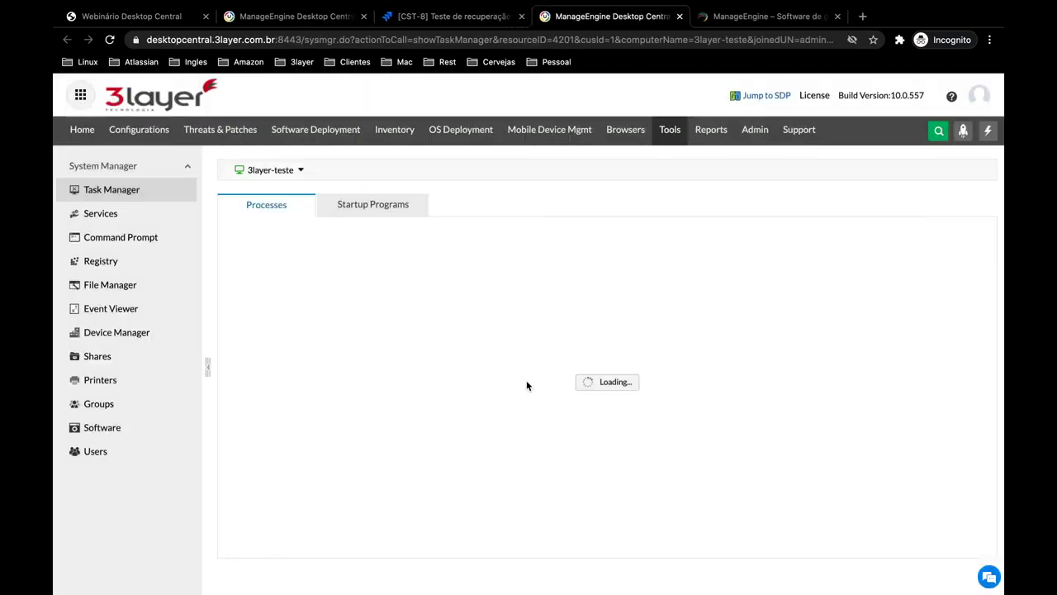
click(477, 16)
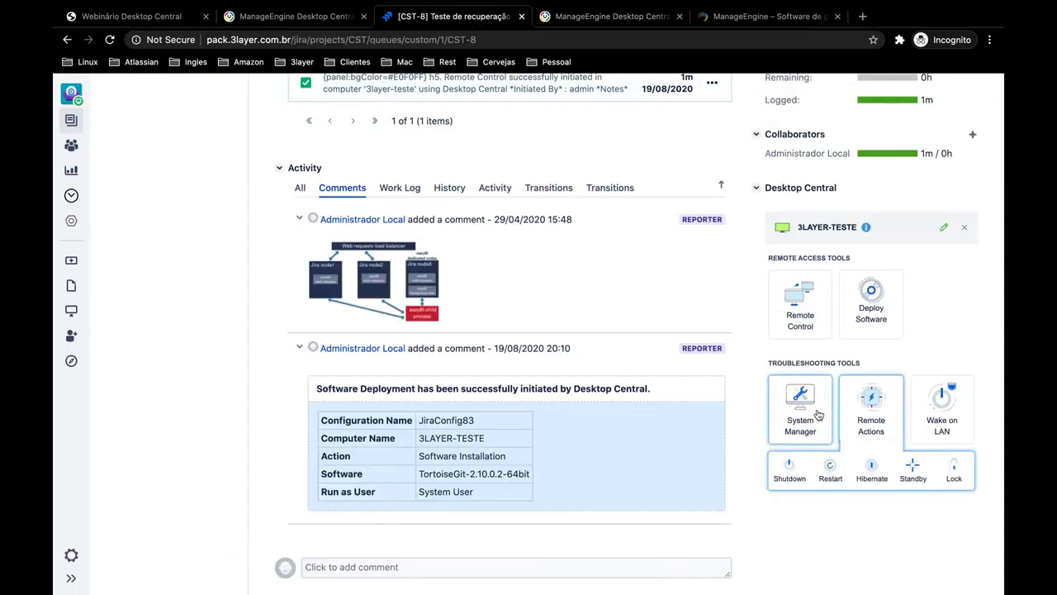
scroll(816, 413, up, 15)
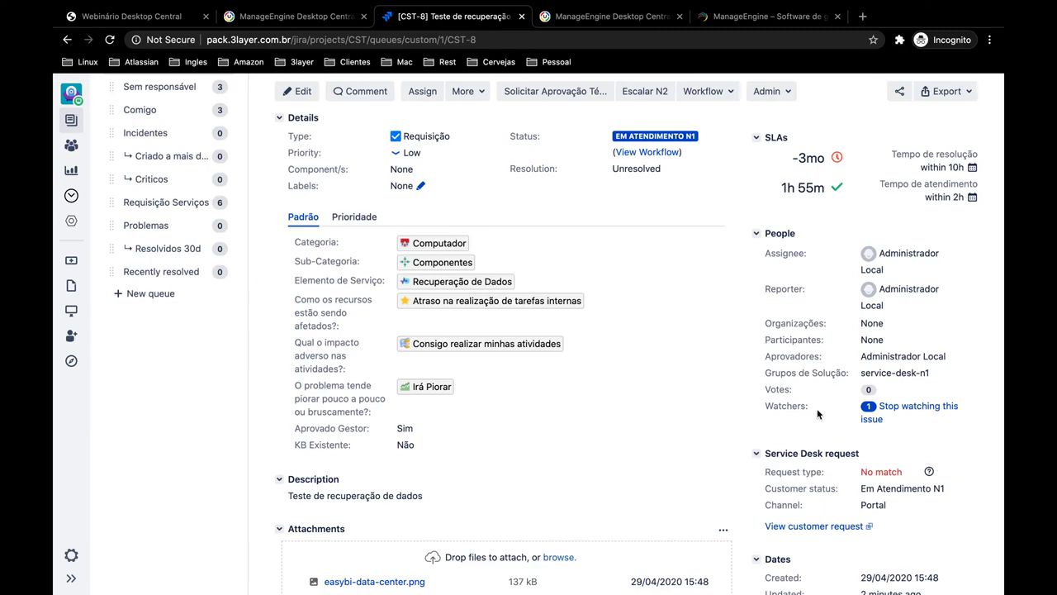
Scroll CST-8 to its Tempo work log and check the logged remote-control time entry
scroll(509, 438, up, 2)
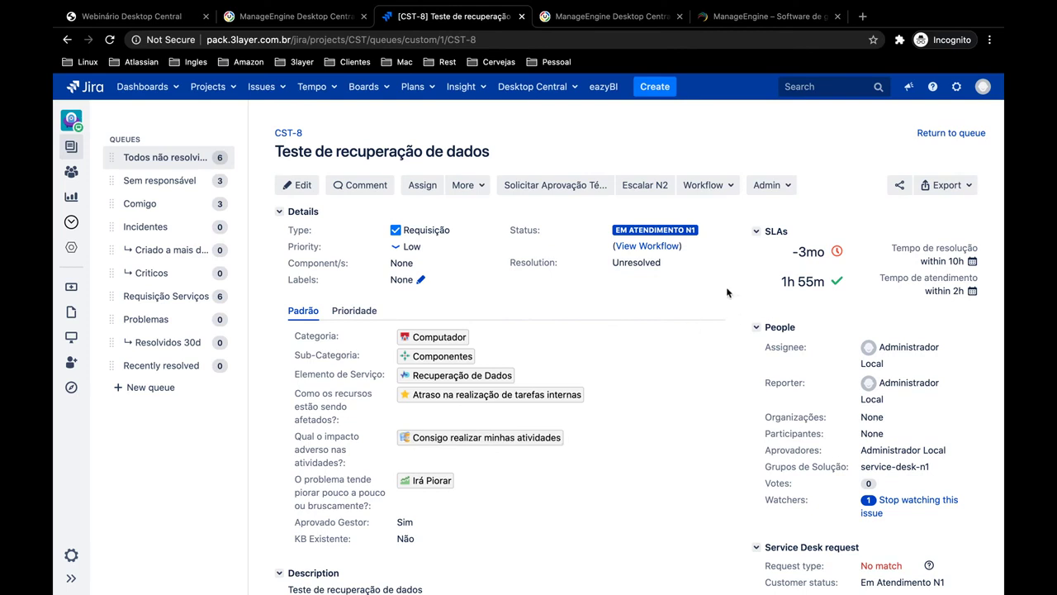
click(573, 18)
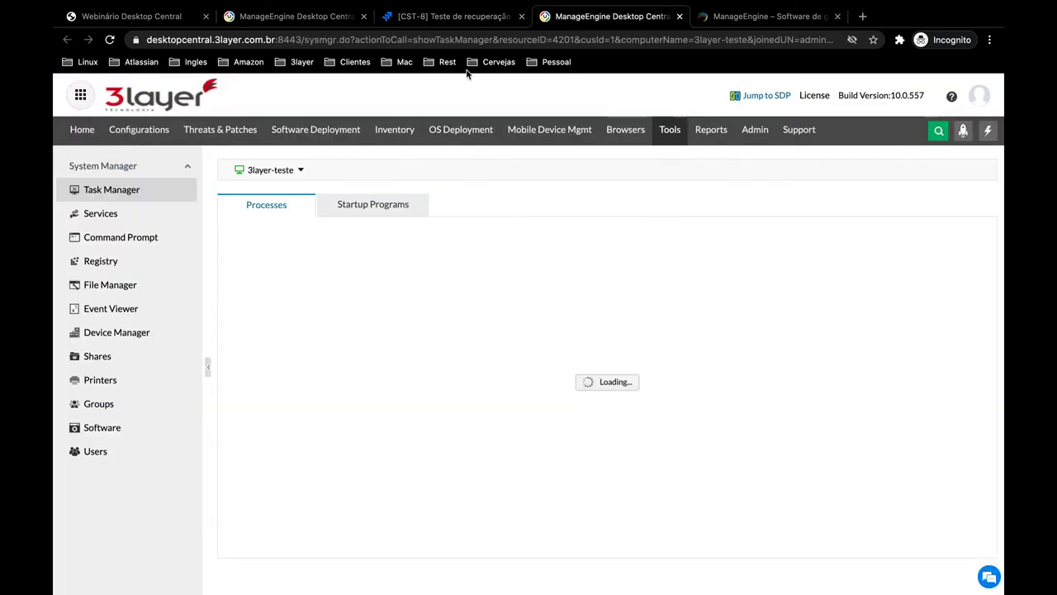
click(470, 17)
click(318, 18)
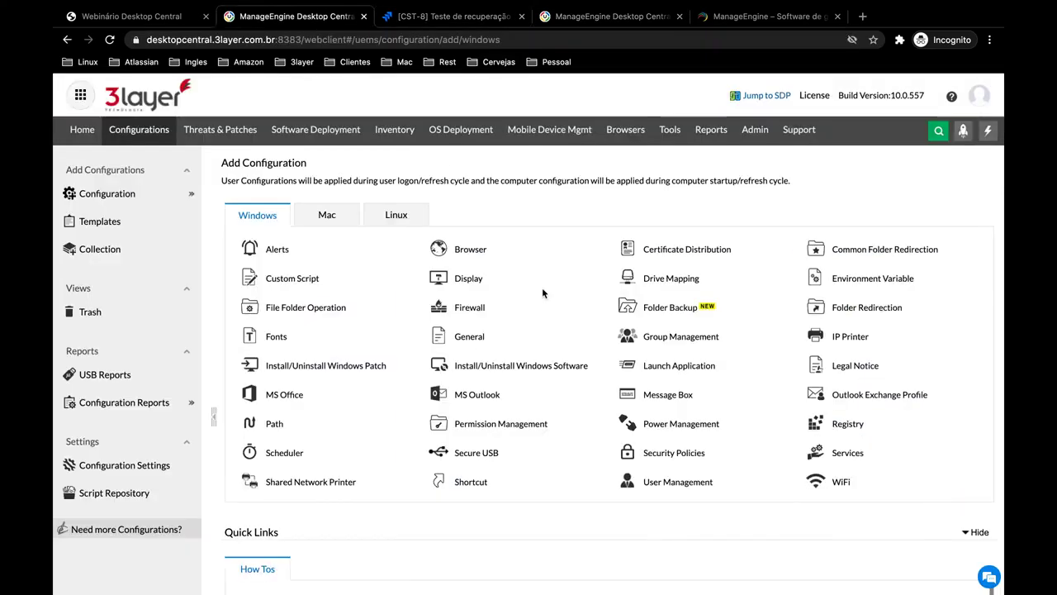
click(450, 16)
scroll(717, 343, down, 5)
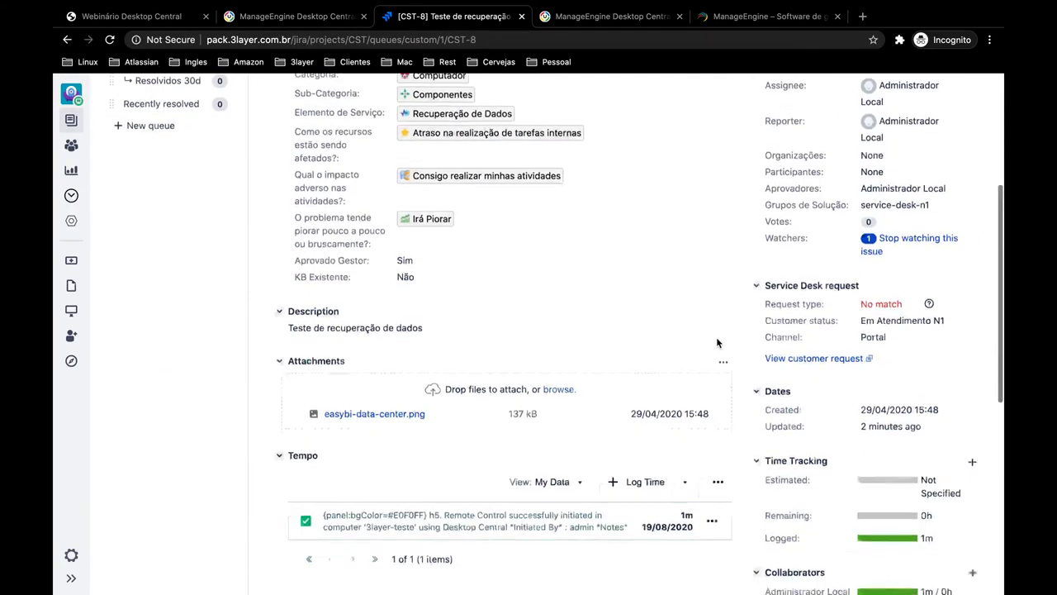
scroll(717, 343, down, 3)
scroll(717, 343, up, 10)
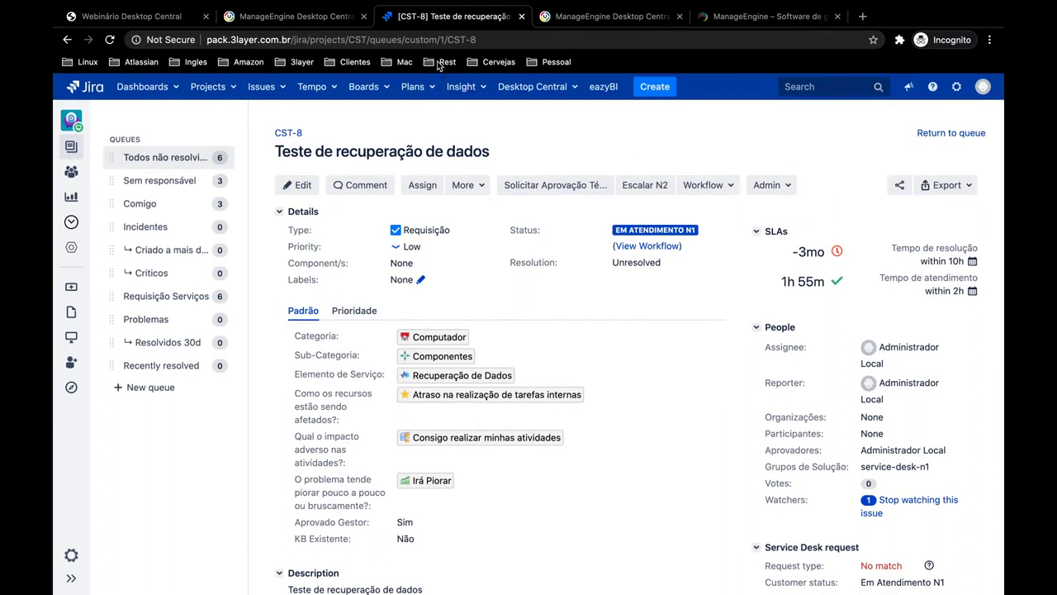
Glance at the Desktop Central webinar page and CST-8, ending on Desktop Central's Add Configuration page
click(277, 17)
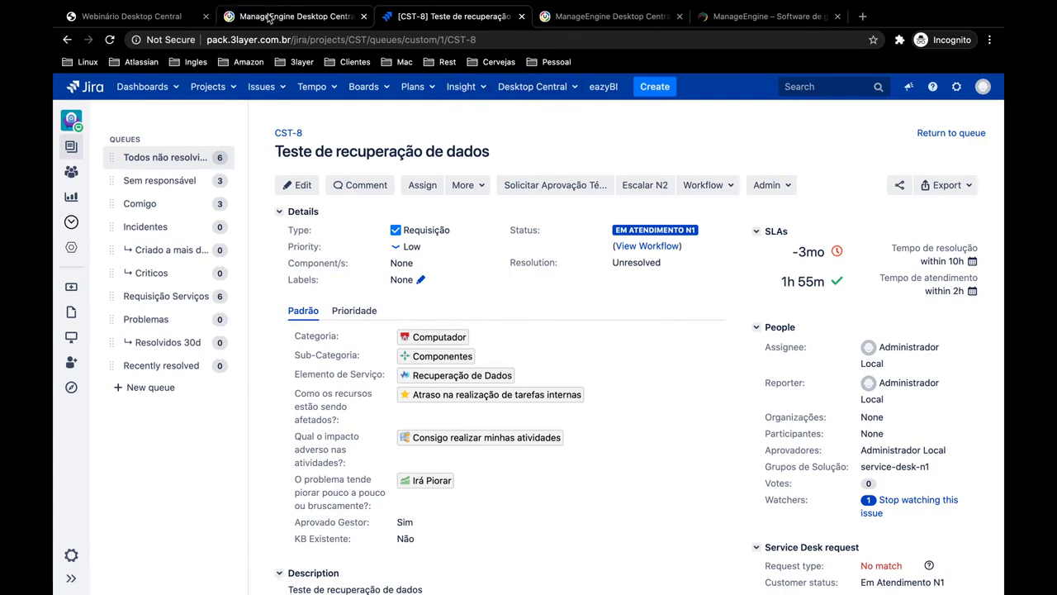
click(167, 23)
mouse_move(246, 3)
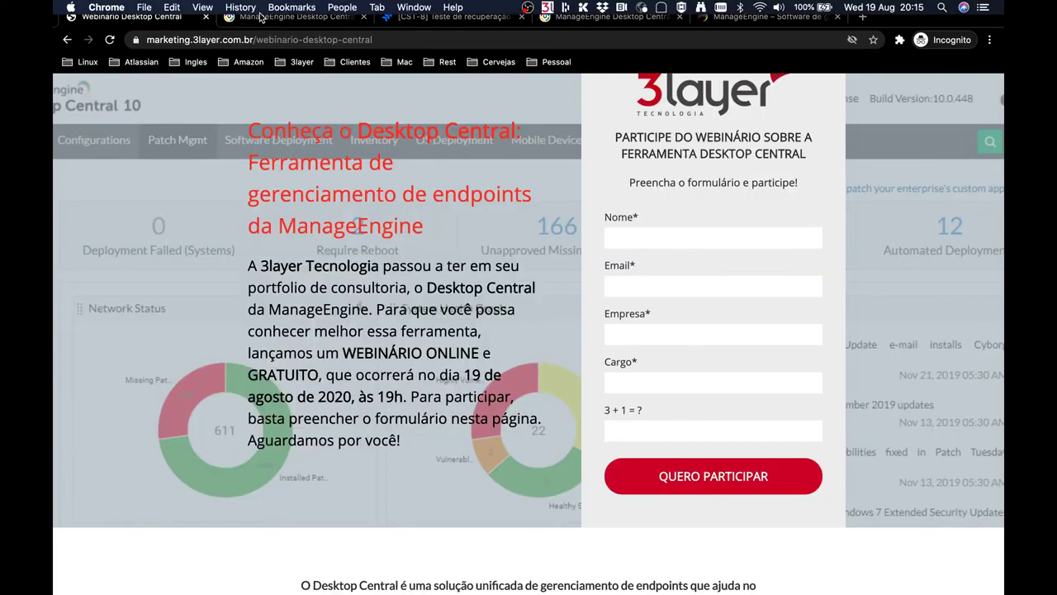
click(308, 45)
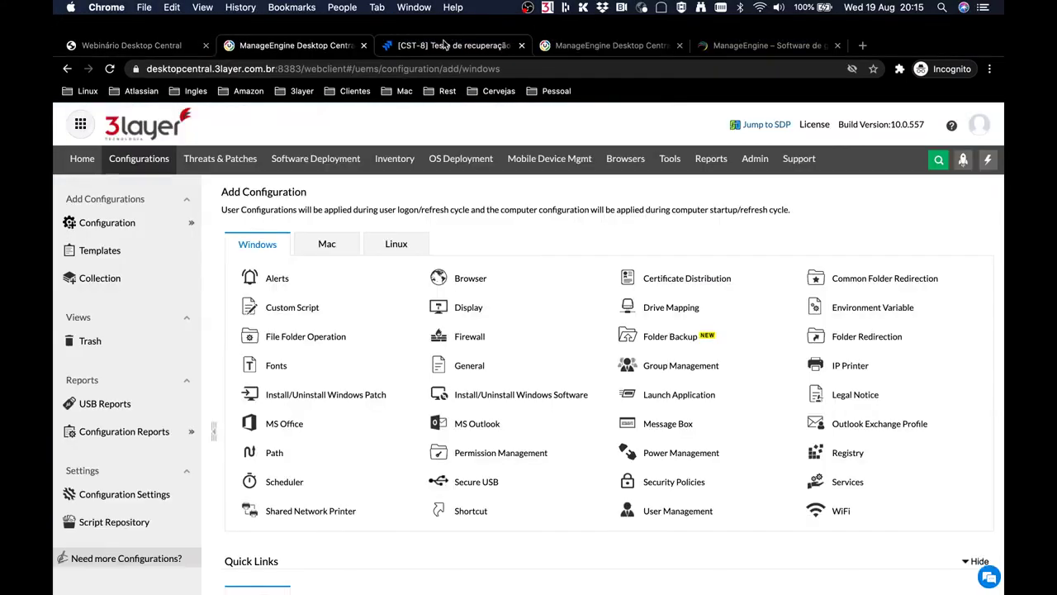
click(463, 46)
scroll(605, 186, down, 7)
scroll(605, 186, up, 7)
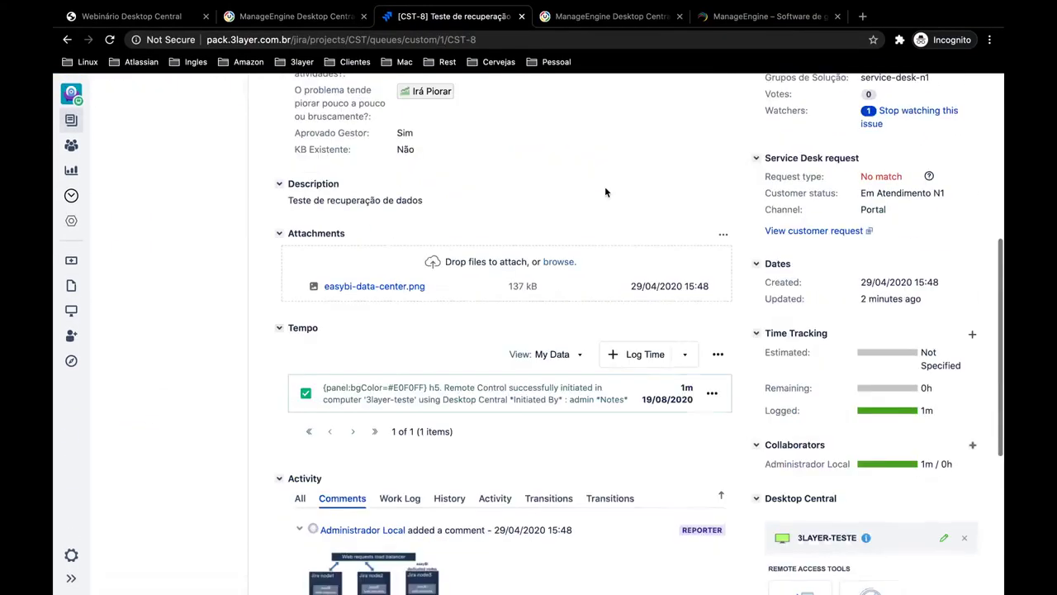
click(248, 16)
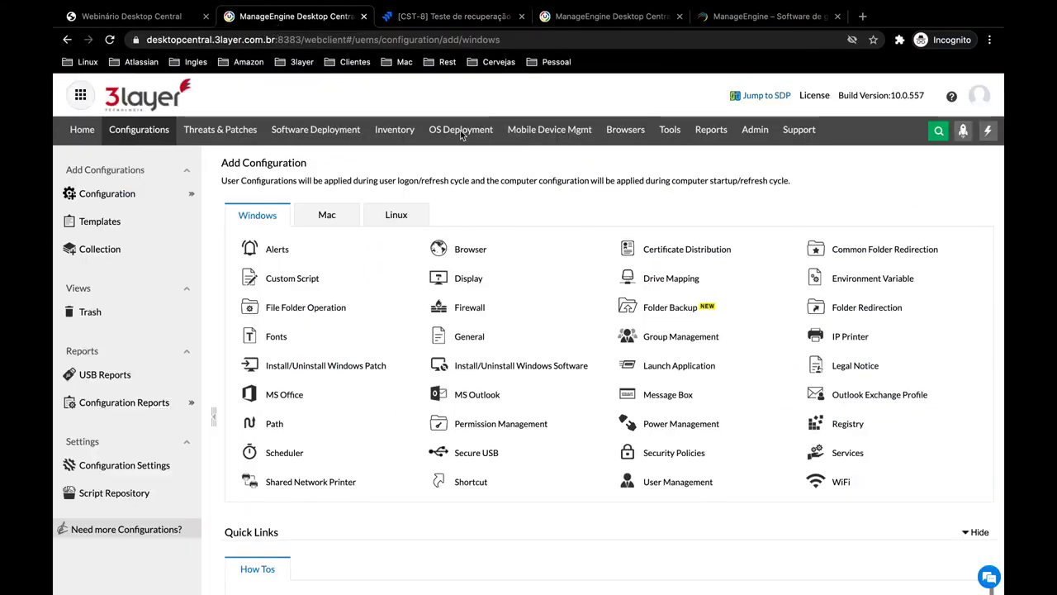
Open Mobile Device Mgmt and scroll its dashboard: 1 enrolled device, 1 user, 189 apps
click(534, 132)
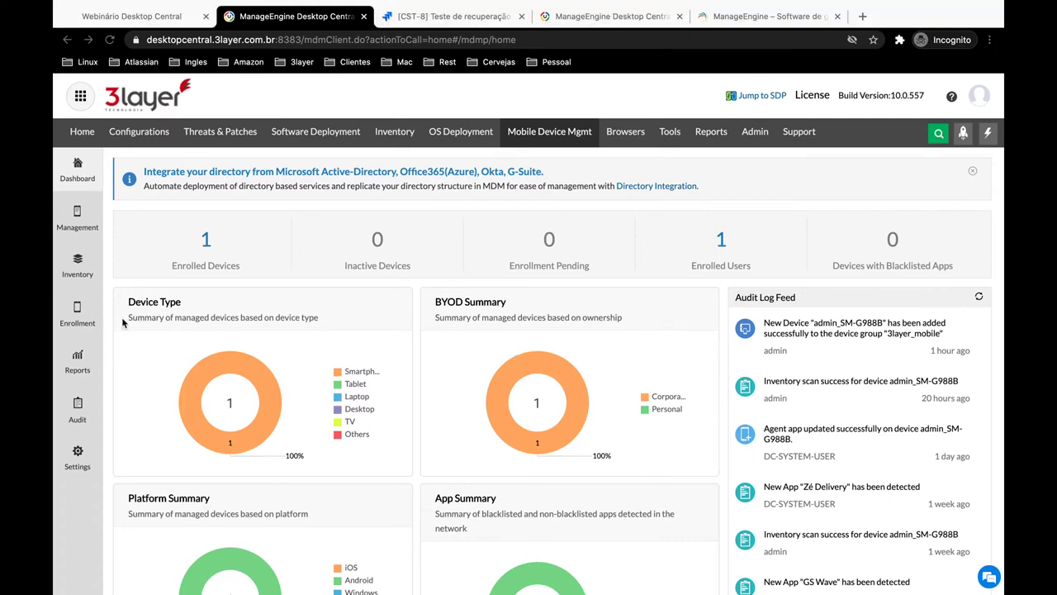
scroll(261, 327, down, 5)
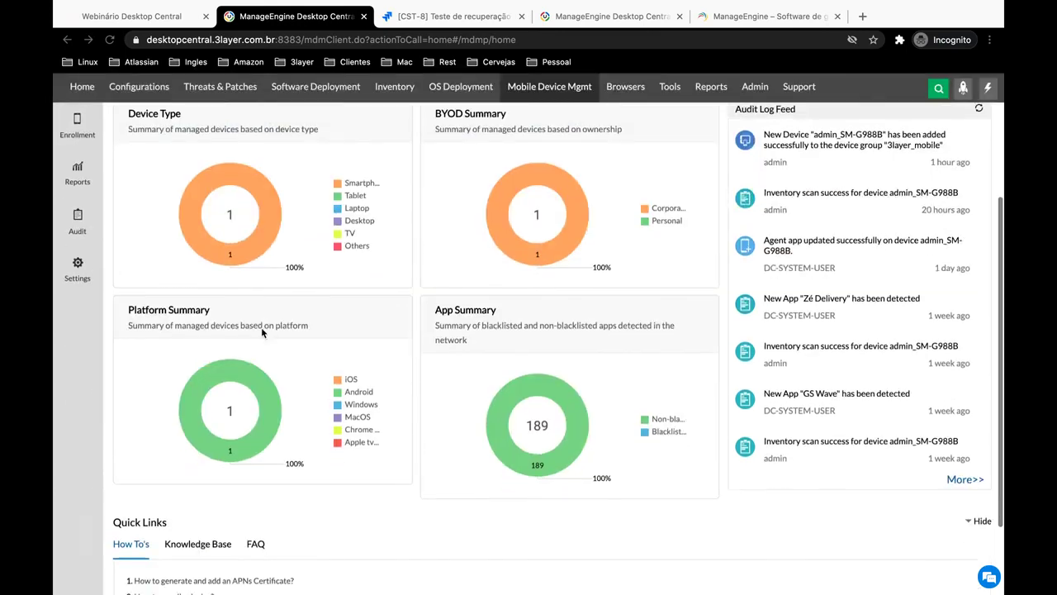
scroll(261, 327, up, 5)
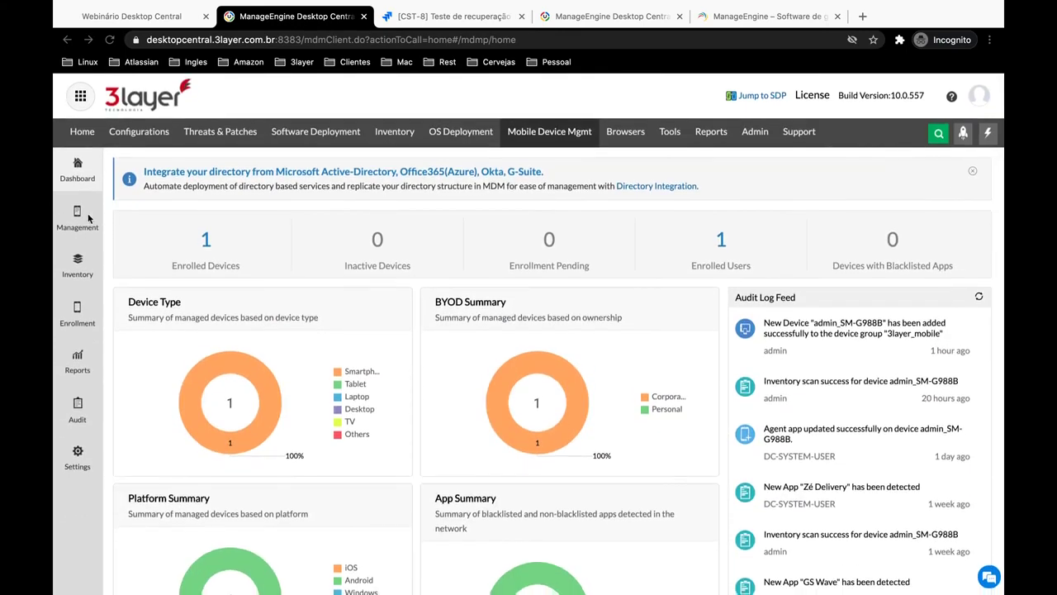
Open the Management inventory listing the single managed SM-G988B Android 10 smartphone
click(89, 219)
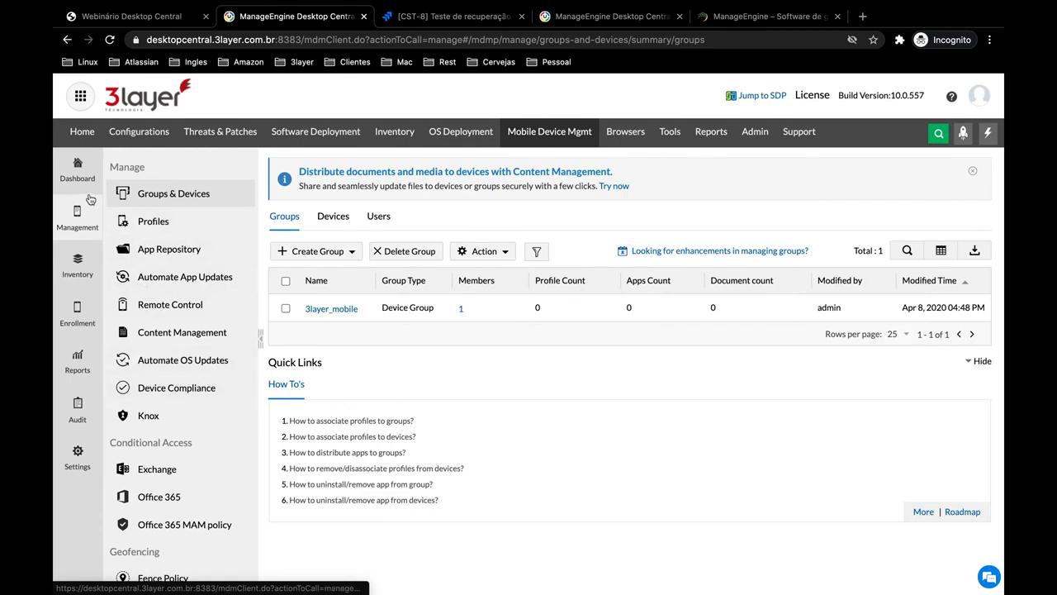
click(85, 274)
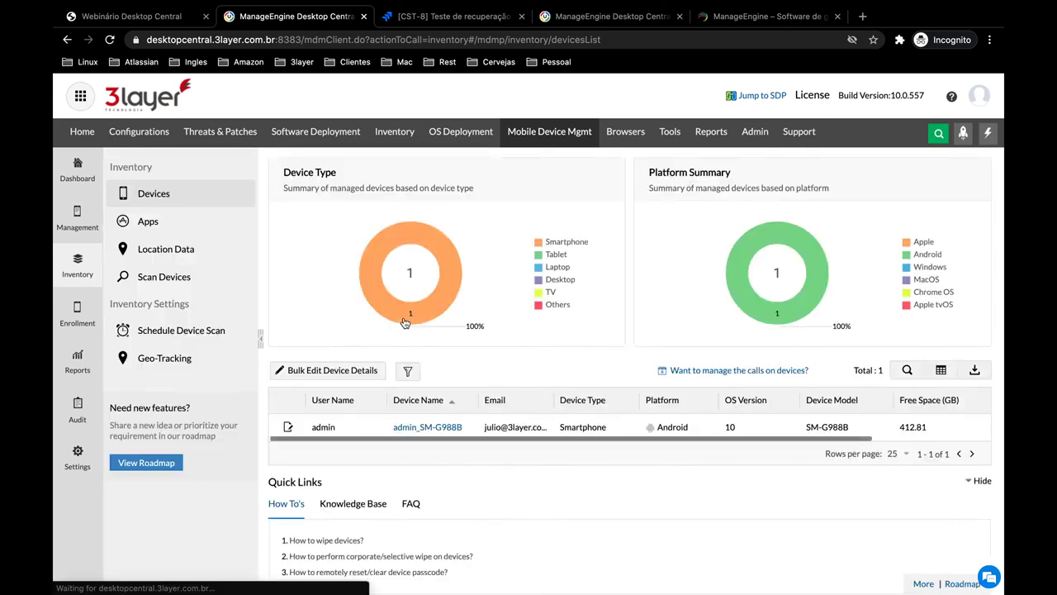
scroll(402, 307, down, 2)
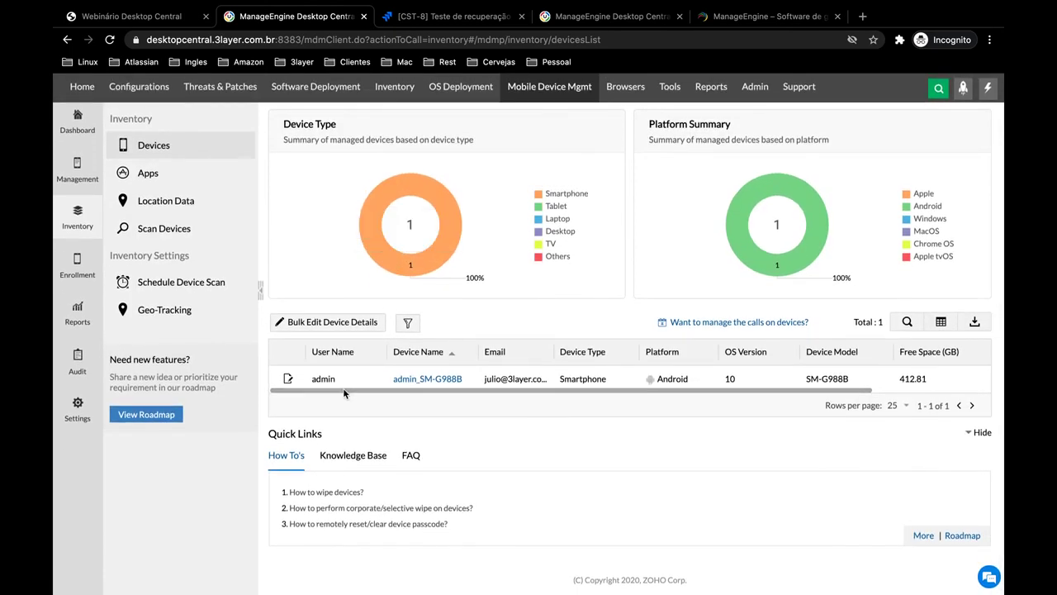
Open the SM-G988B phone's details and scroll through its Summary
click(417, 379)
scroll(558, 346, down, 2)
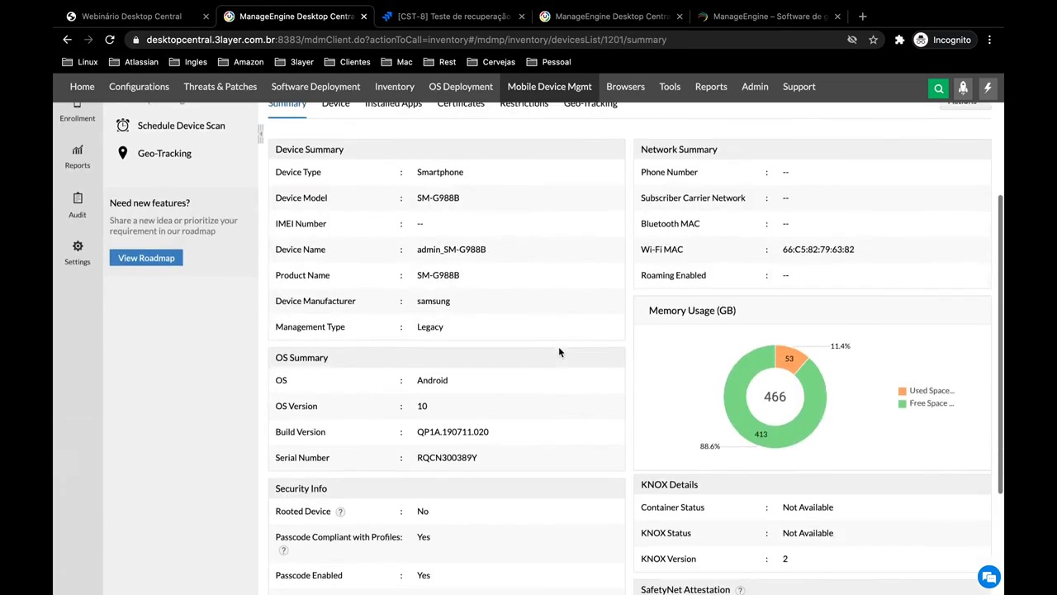
scroll(558, 346, up, 3)
scroll(558, 352, down, 1)
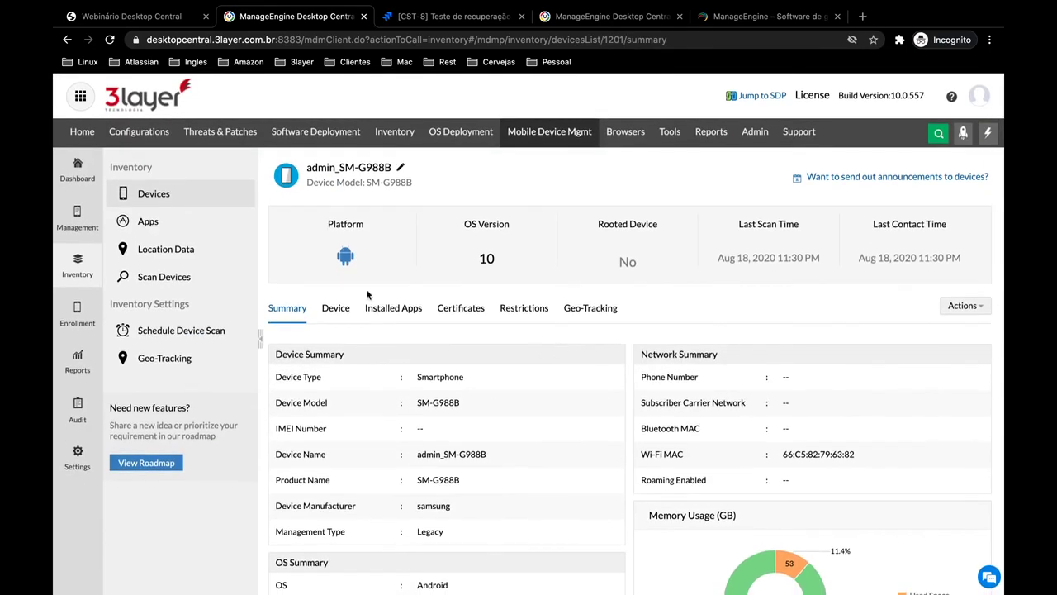
scroll(360, 334, down, 5)
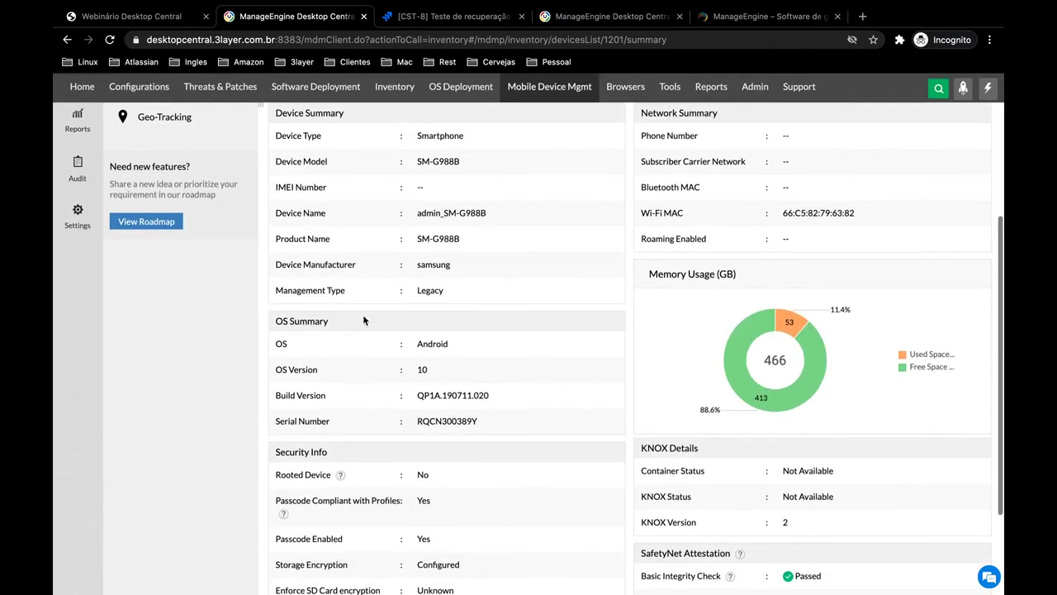
scroll(411, 180, up, 2)
scroll(514, 306, down, 5)
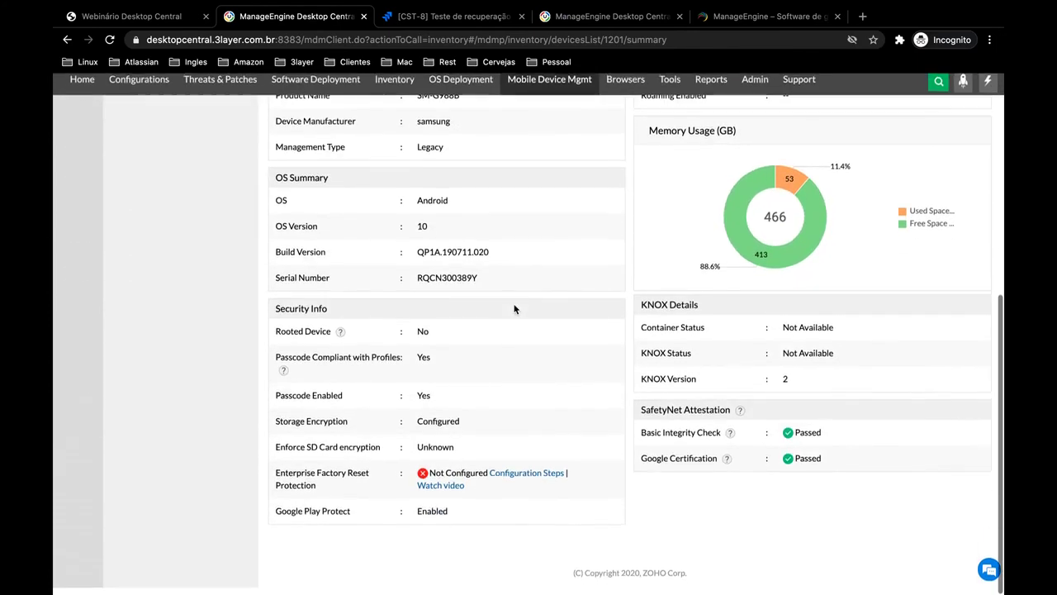
scroll(514, 308, up, 7)
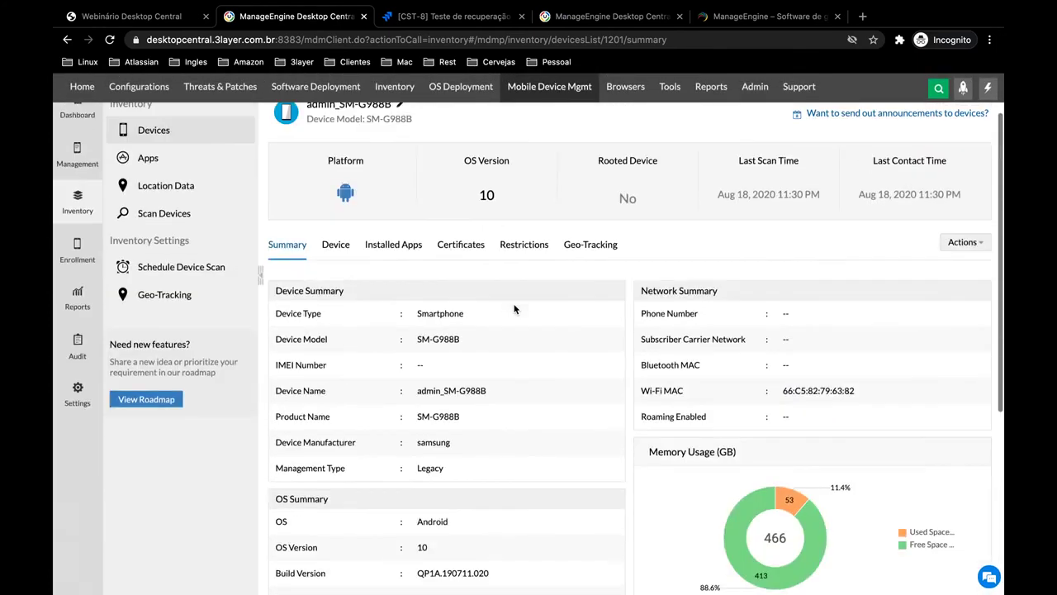
Review the phone's Device information and its list of Installed Apps
click(336, 268)
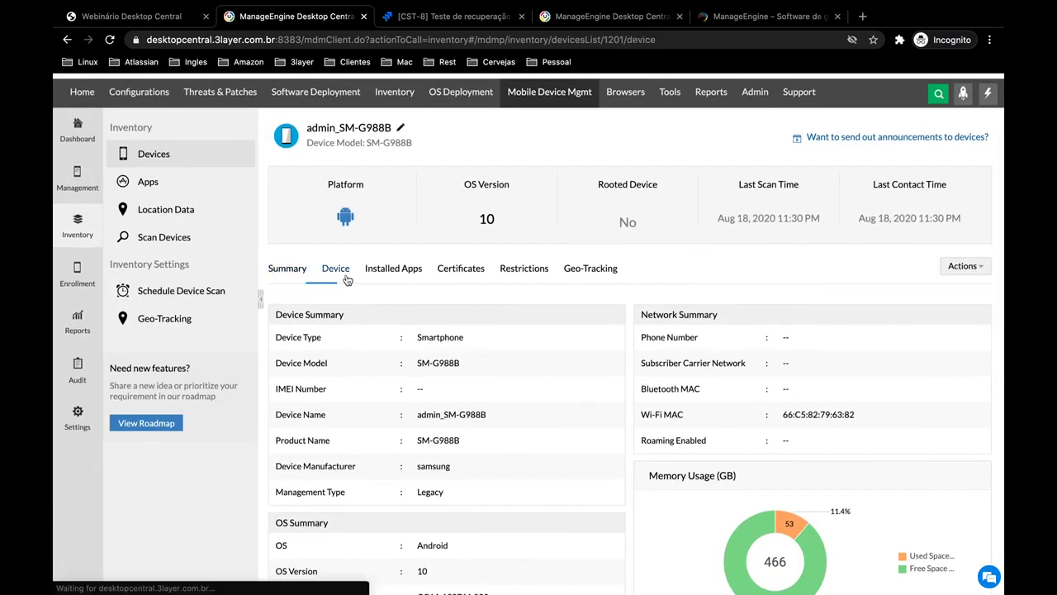
click(393, 269)
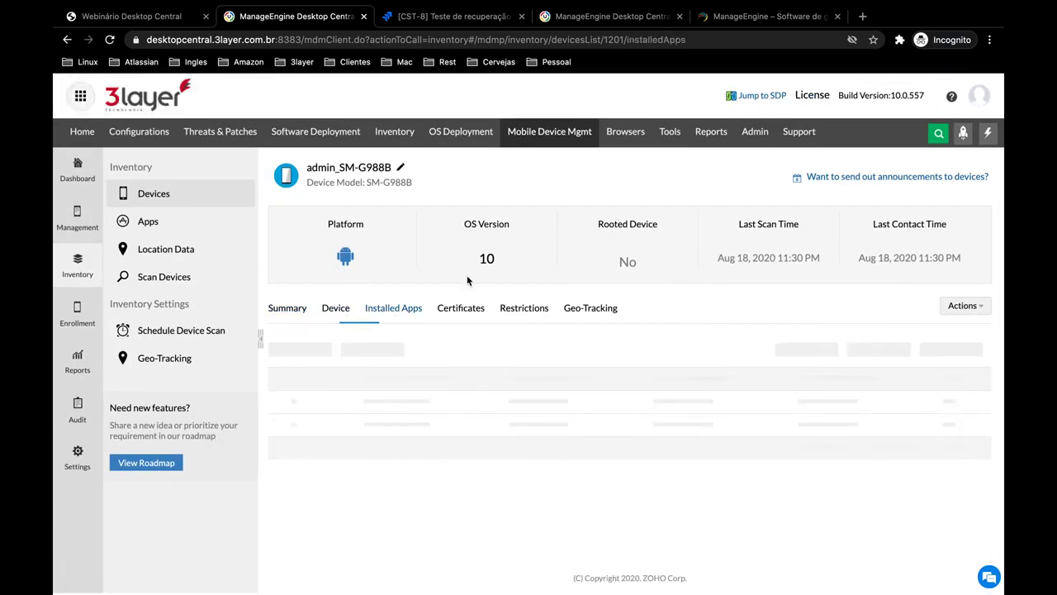
scroll(468, 281, down, 10)
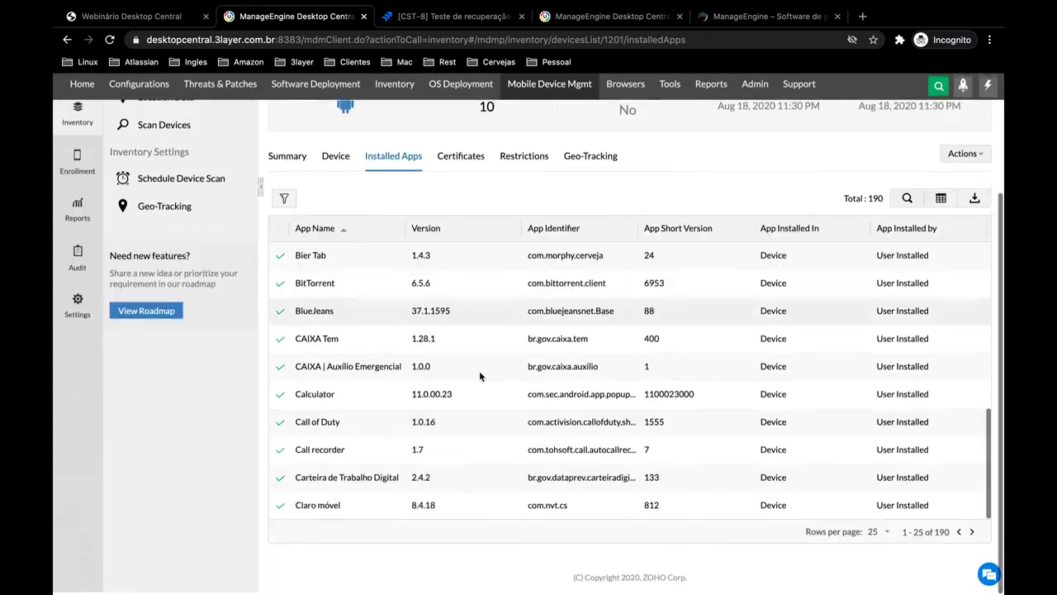
scroll(479, 370, up, 10)
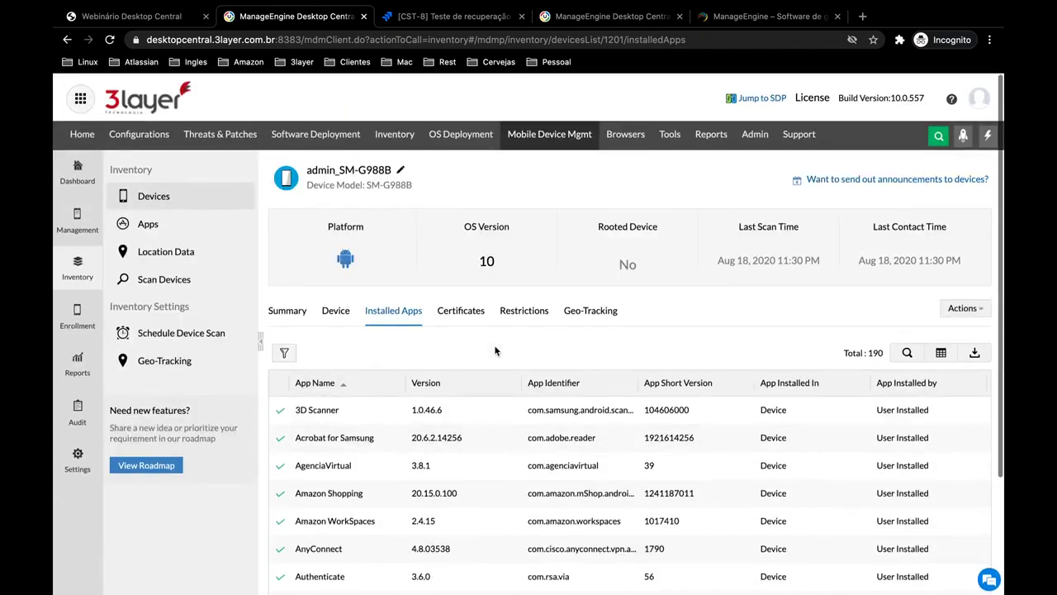
scroll(494, 351, down, 1)
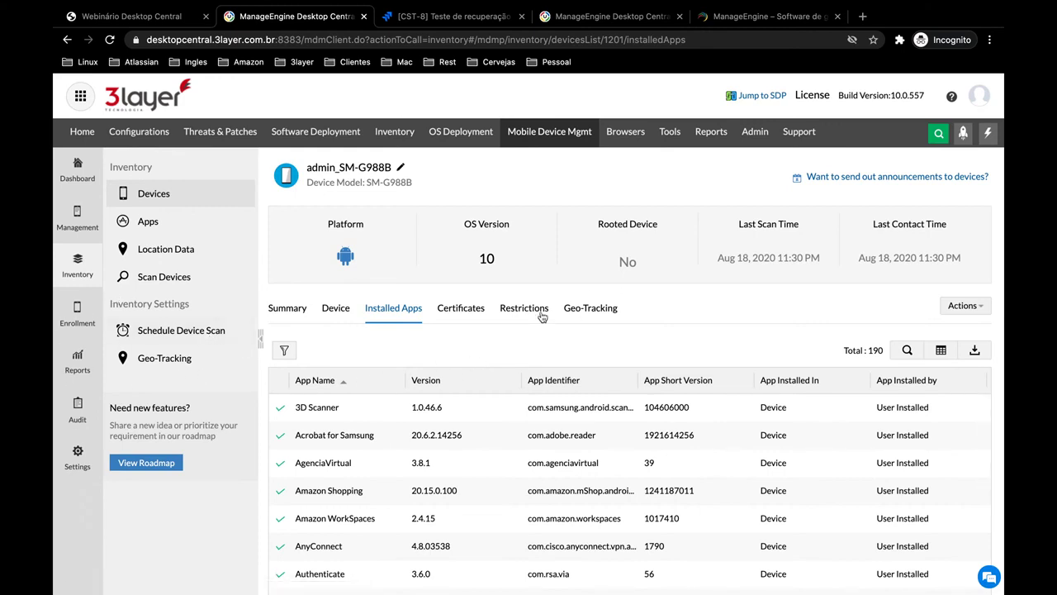
Check the phone's Certificates and Restrictions, then show its Geo-Tracking map location
click(478, 308)
click(518, 307)
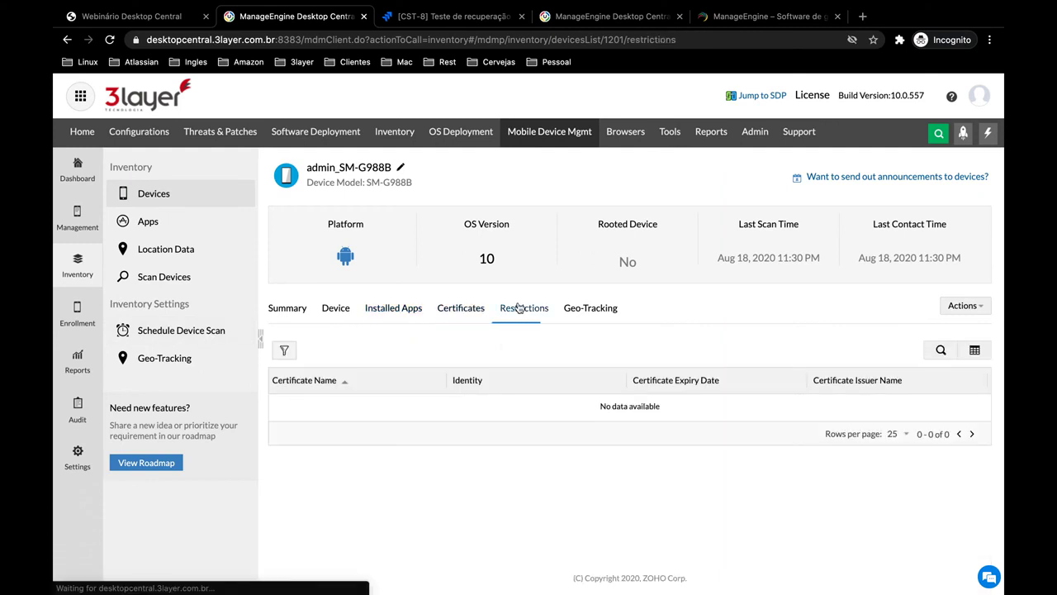
scroll(519, 304, down, 2)
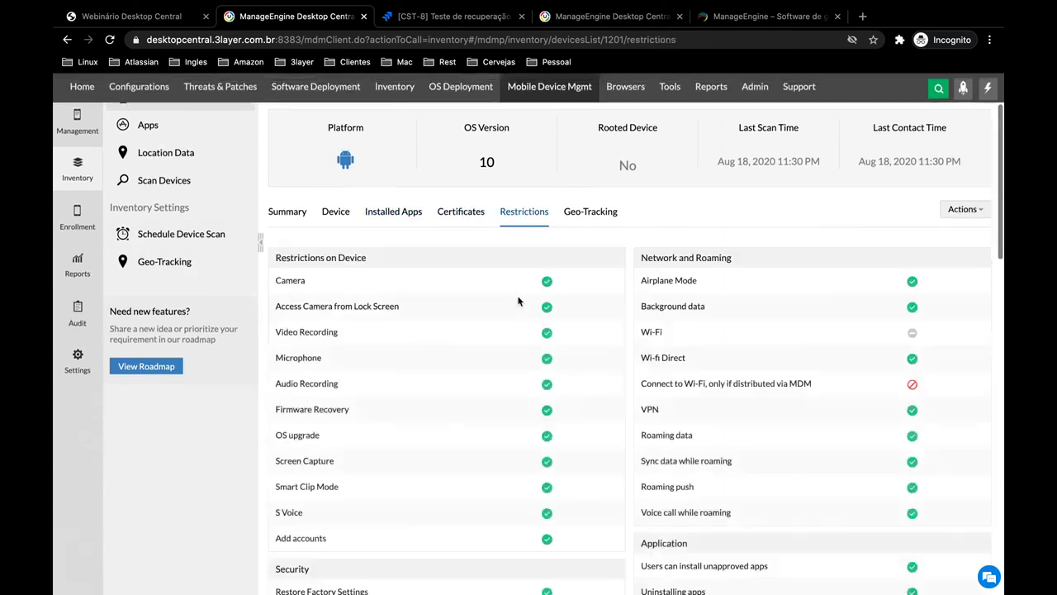
click(603, 212)
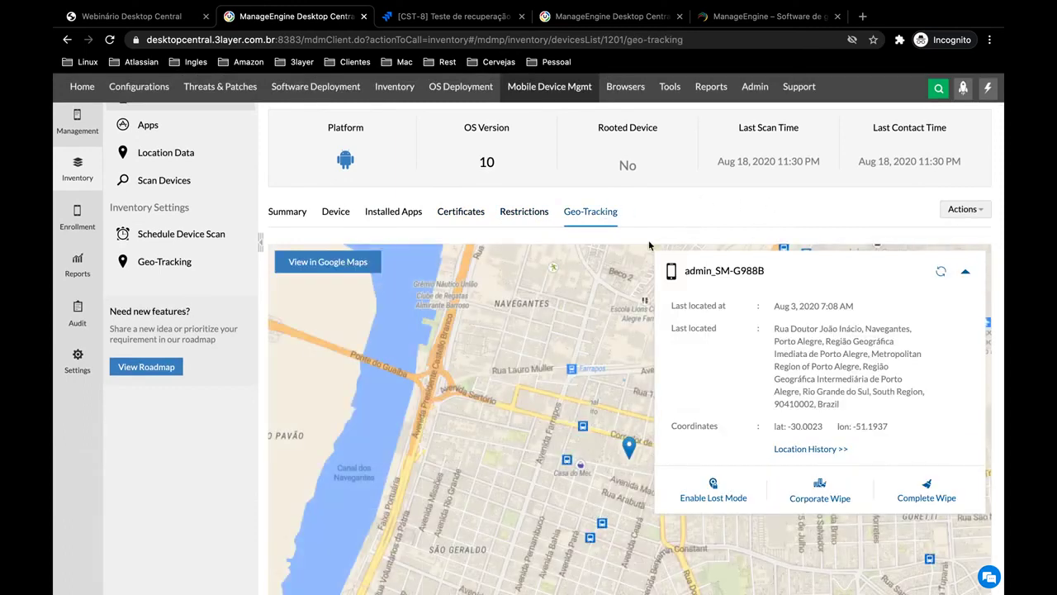
Run Scan Now from the SM-G988B phone's Actions menu and reopen the menu
click(950, 212)
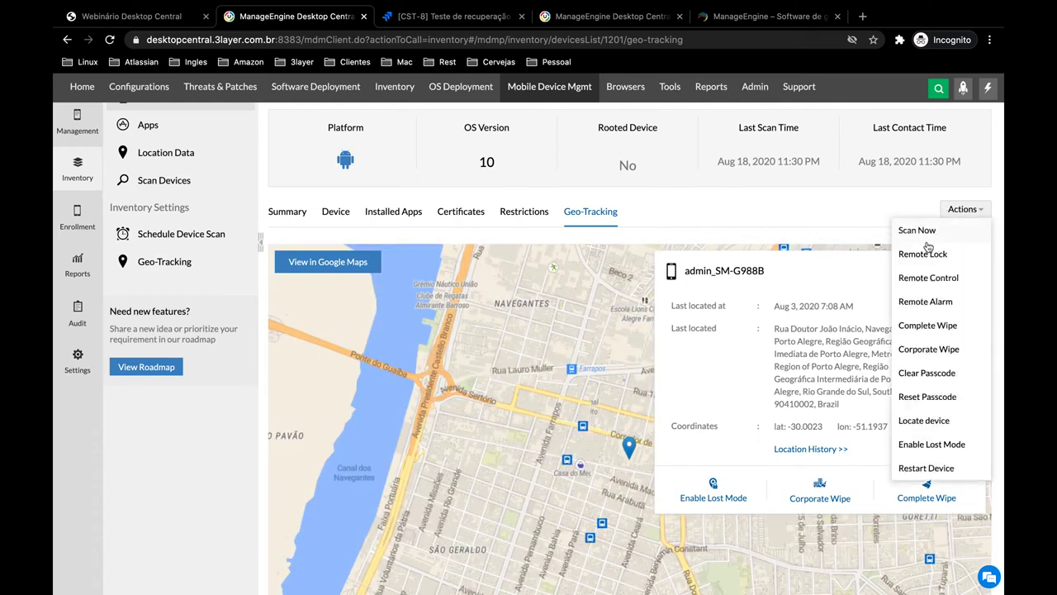
click(917, 233)
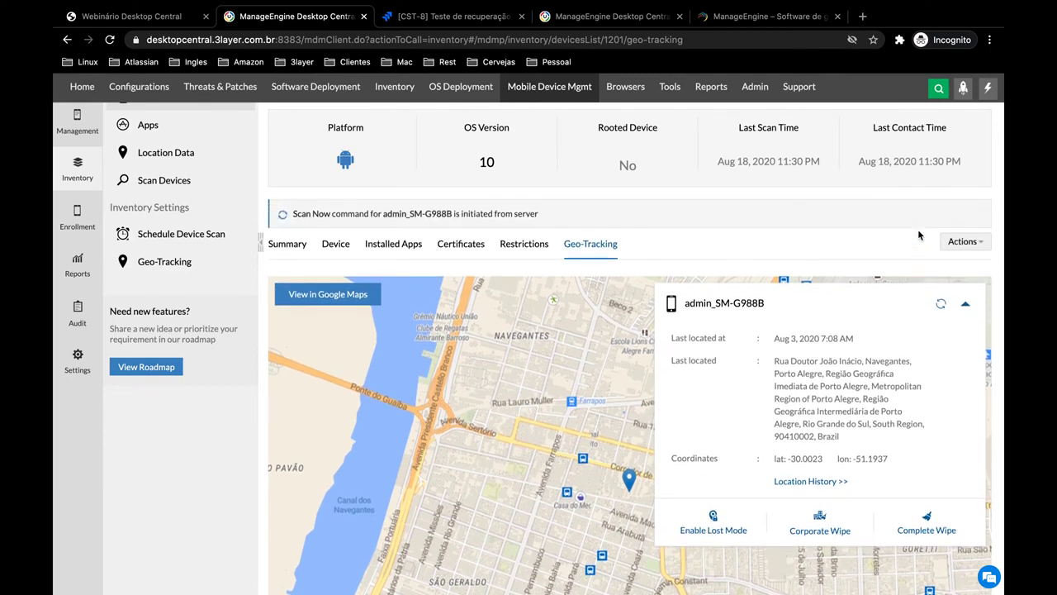
click(955, 241)
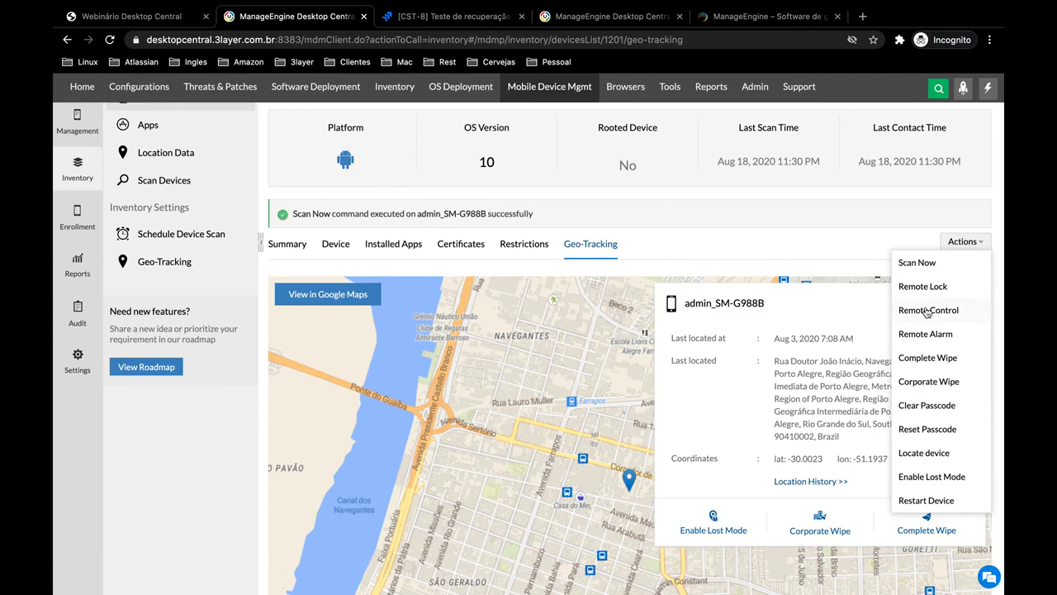
Cancel the phone's alarm action, then collapse and re-expand the location card
click(926, 312)
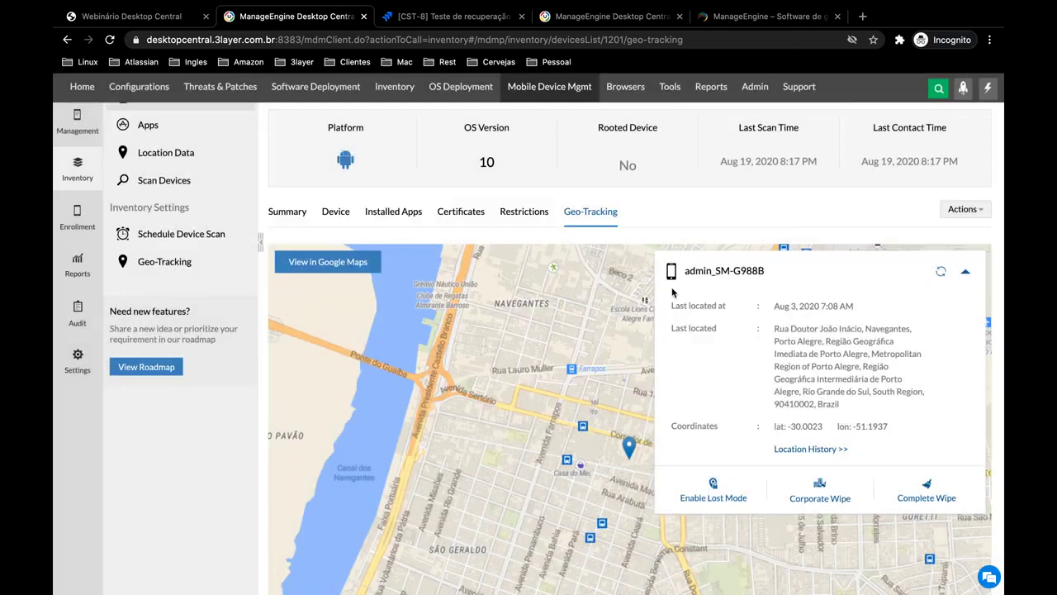
click(673, 288)
click(968, 274)
click(966, 273)
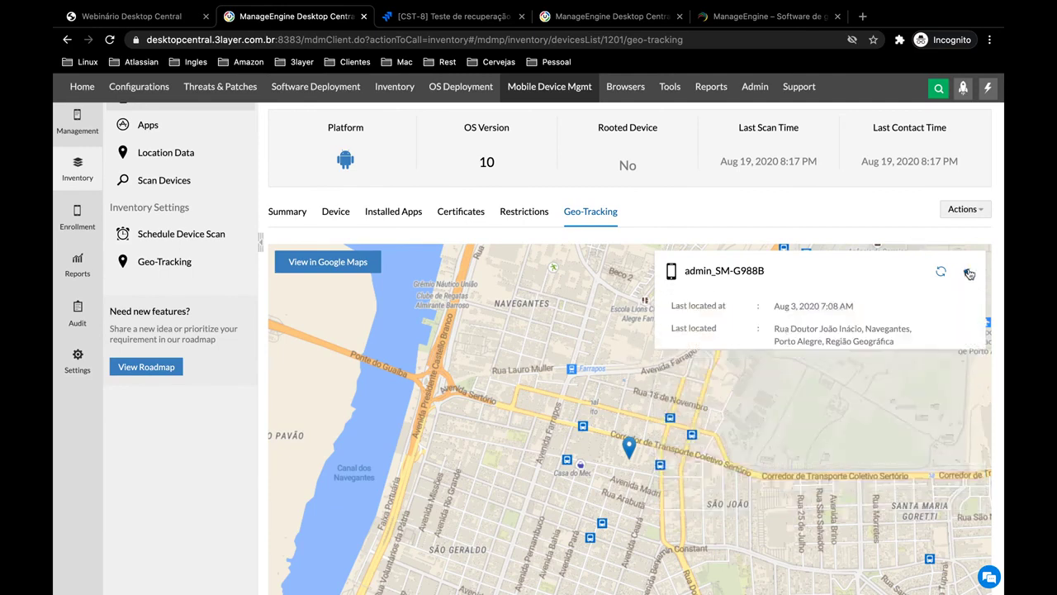
Start a Remote Control session for the phone, then close the stalled viewer page
click(969, 216)
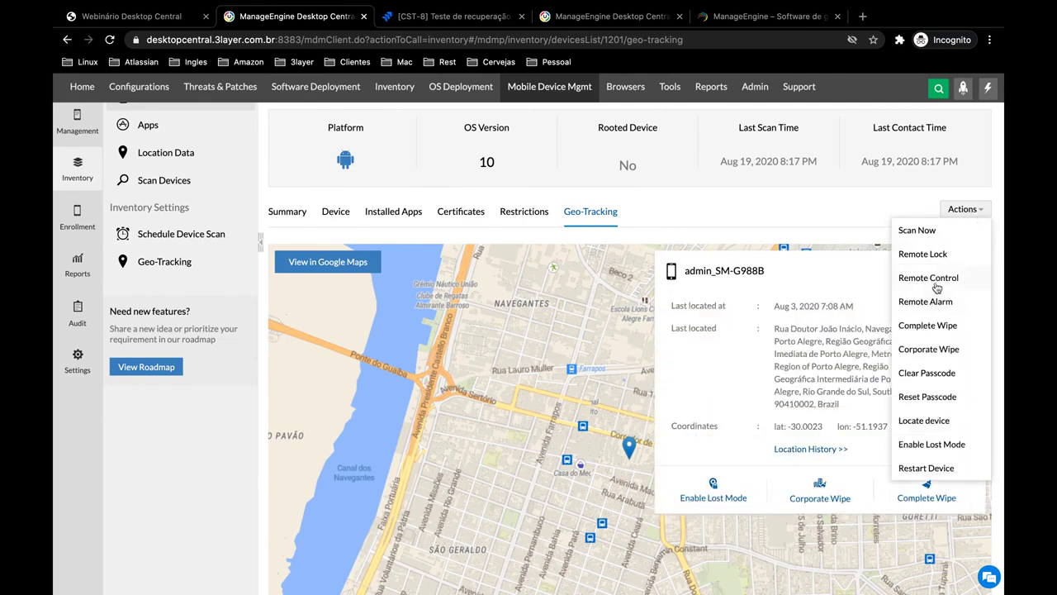
click(935, 281)
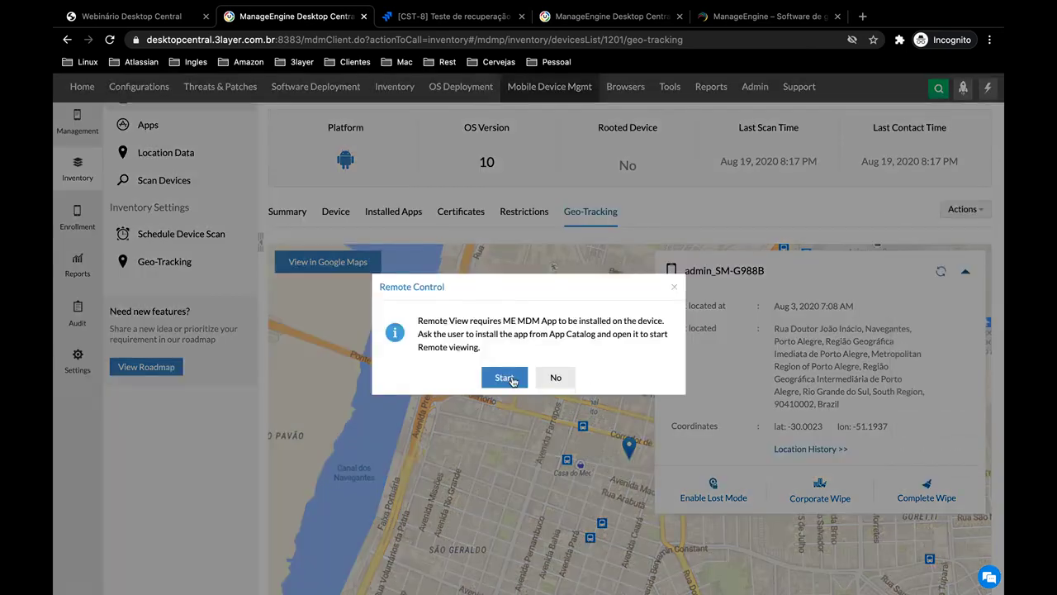
click(504, 377)
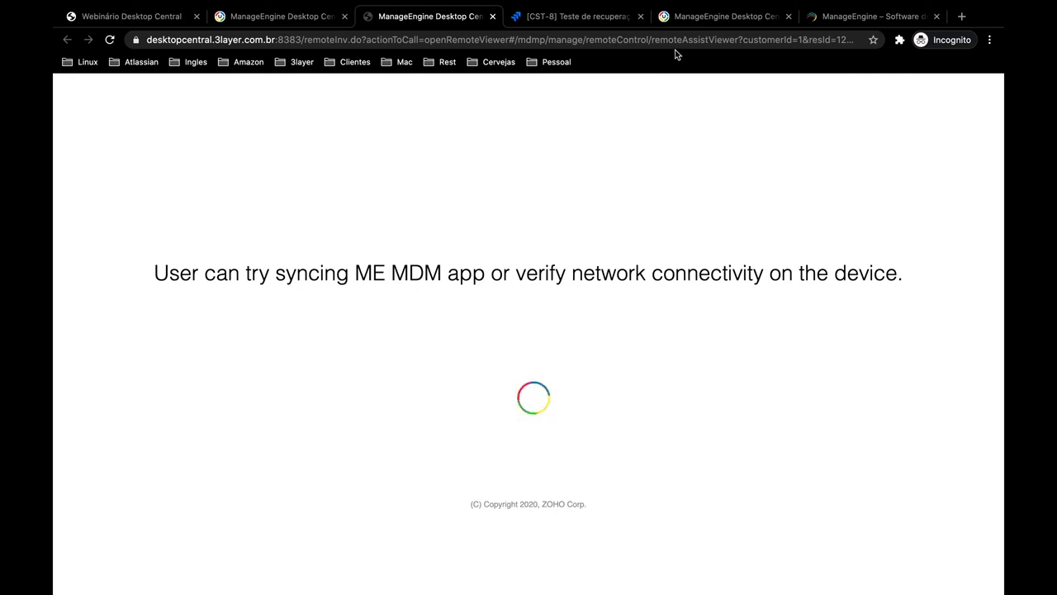
mouse_move(483, 1)
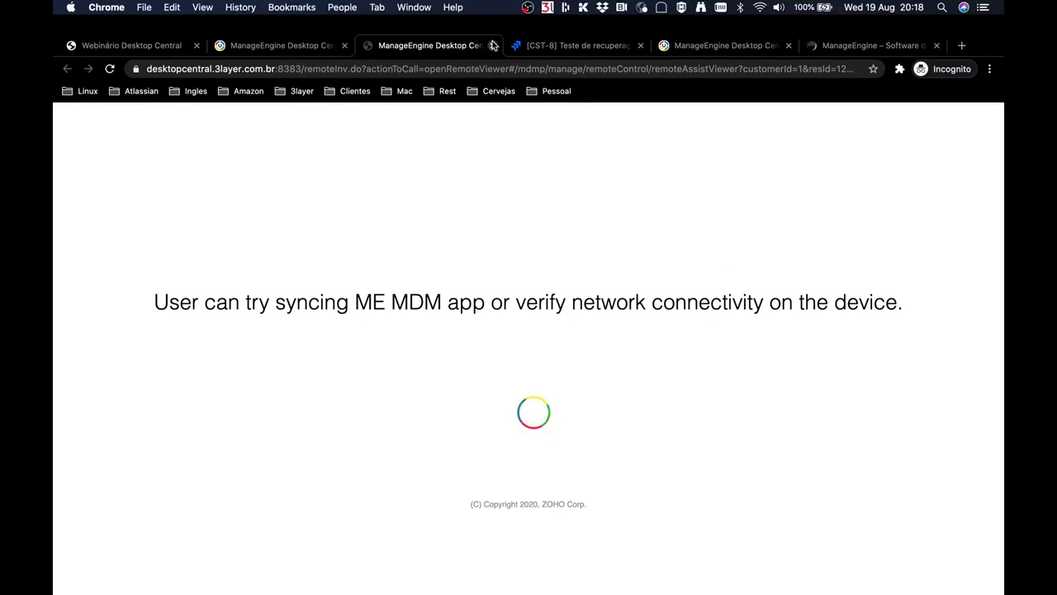
click(492, 46)
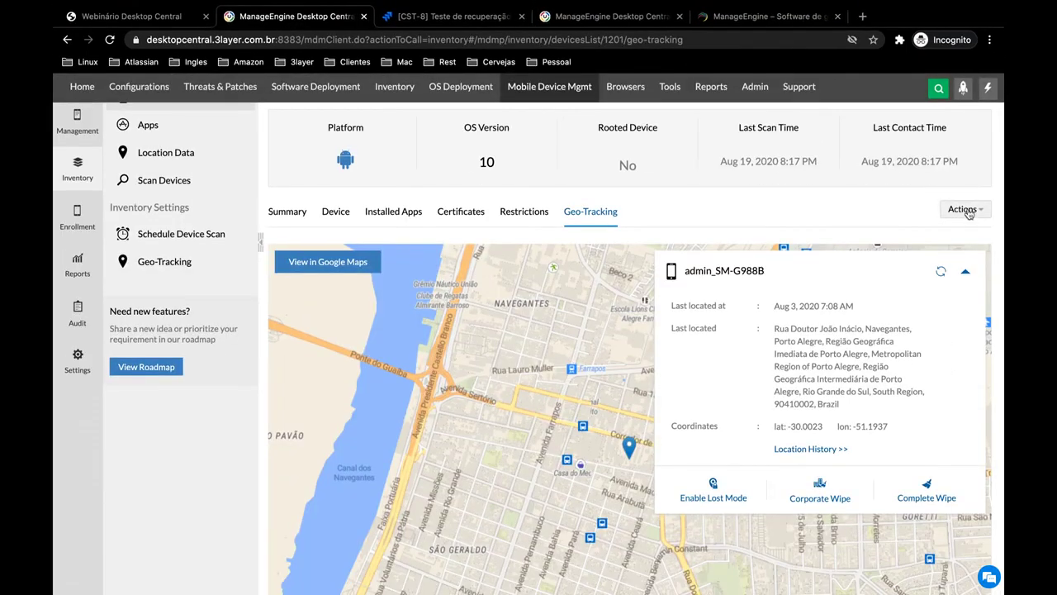
Run Actions > Locate device, then start a Remote Control viewing session
click(968, 213)
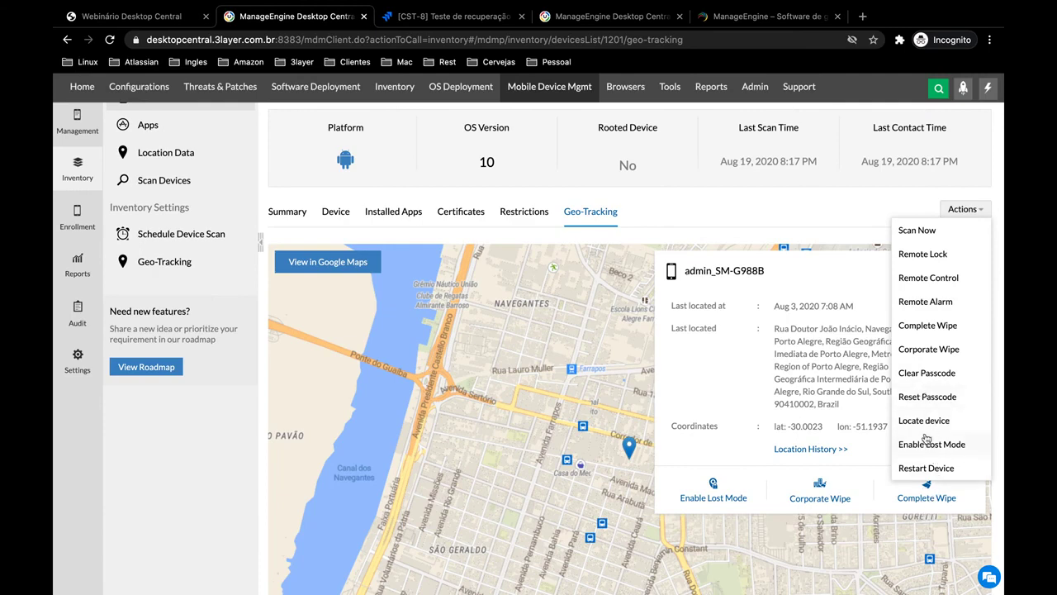
click(919, 423)
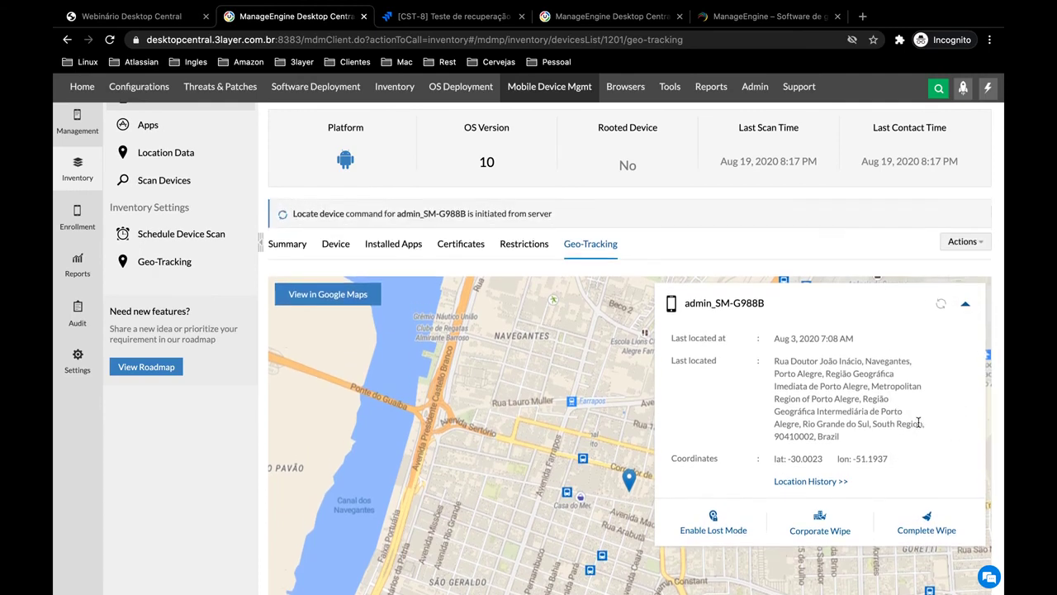
click(963, 245)
click(928, 312)
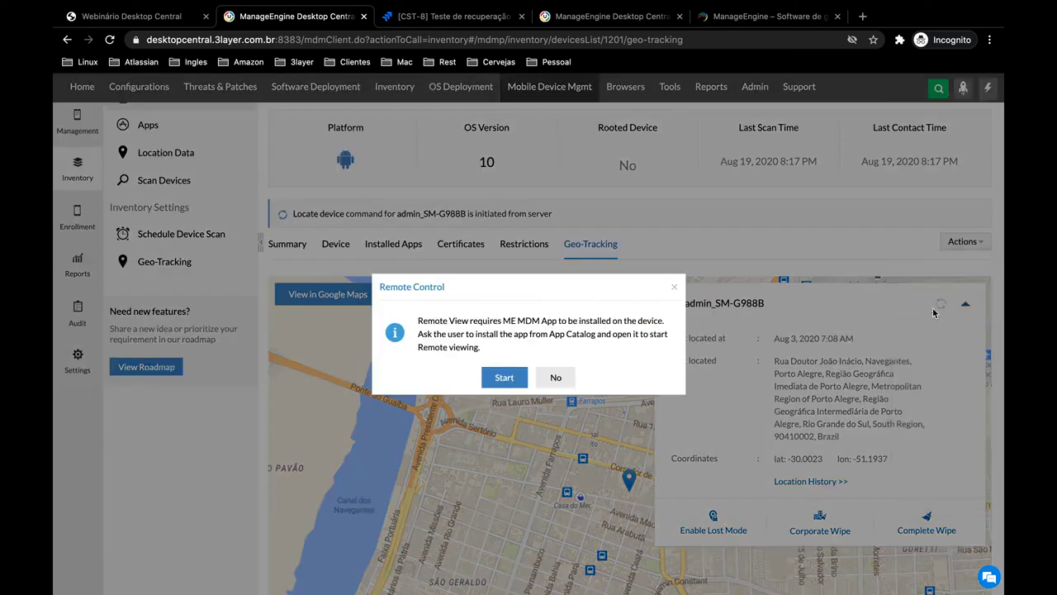
click(504, 375)
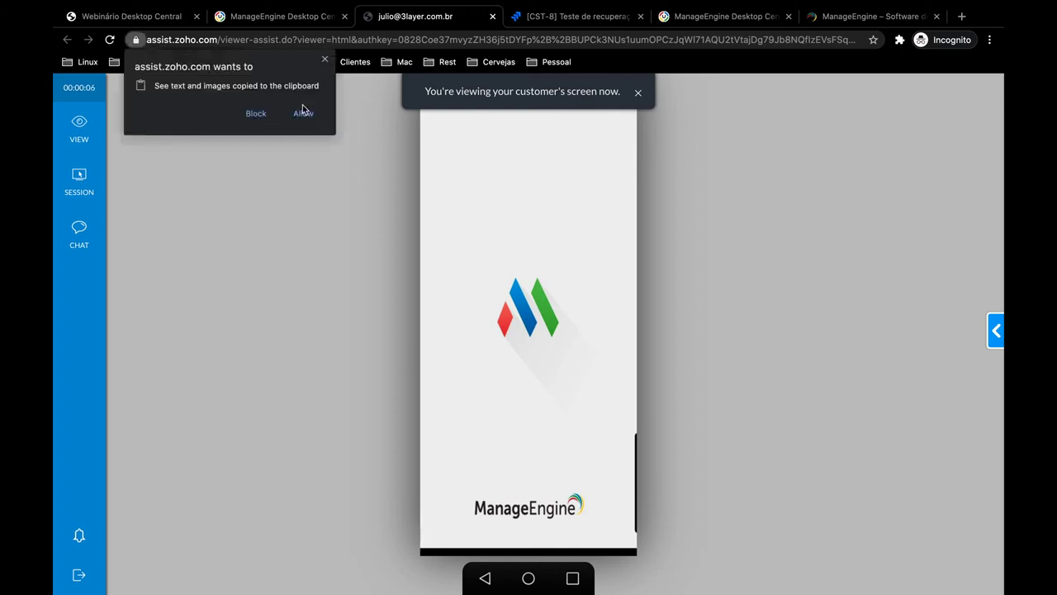
Allow clipboard access and dismiss notices; taps on the phone screen stay view-only
click(303, 113)
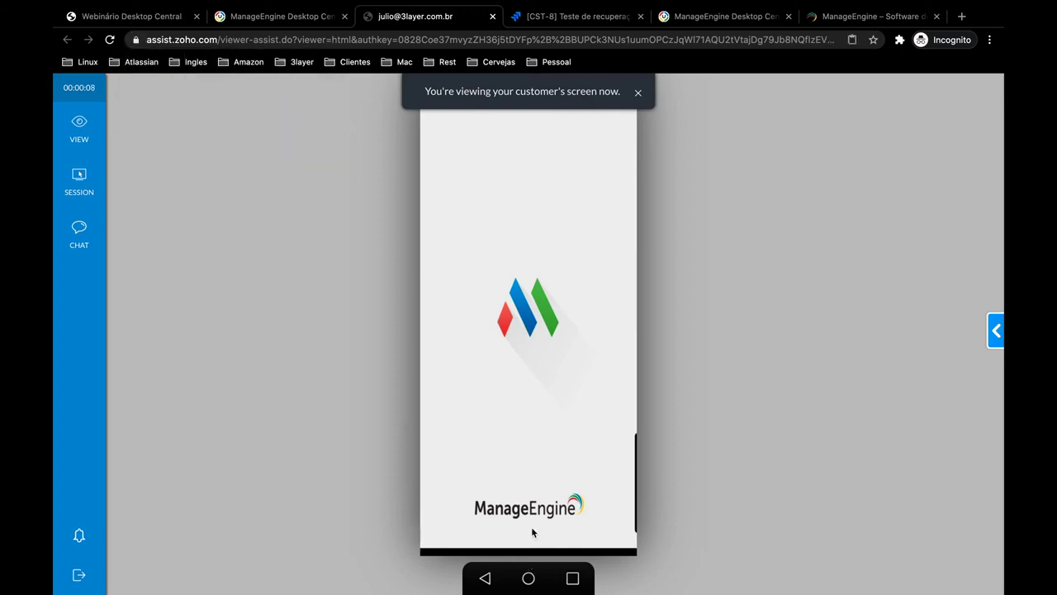
click(638, 93)
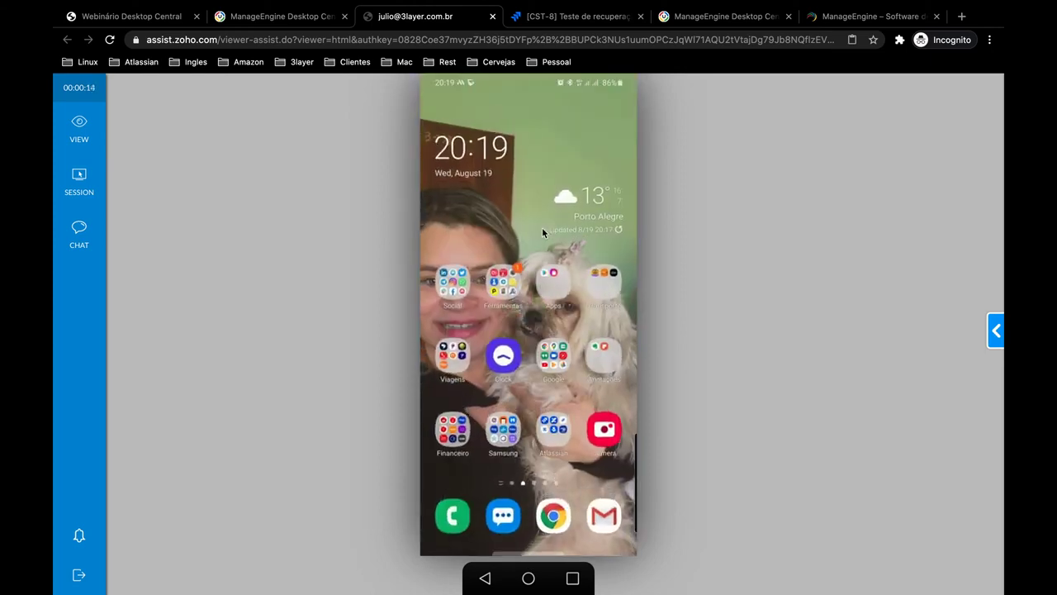
click(594, 521)
click(608, 523)
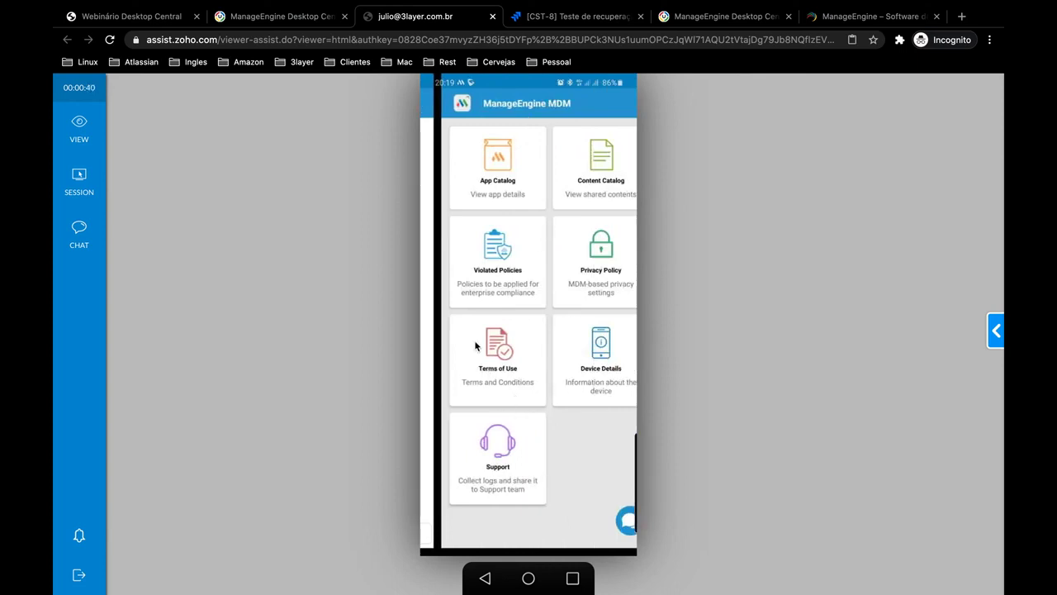
mouse_move(71, 161)
click(561, 111)
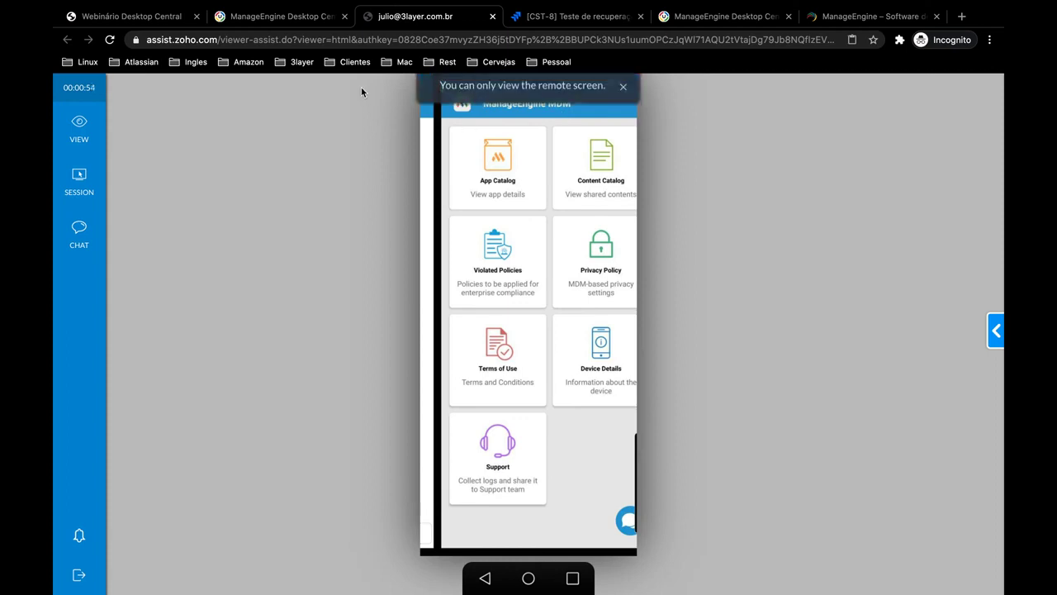
click(620, 90)
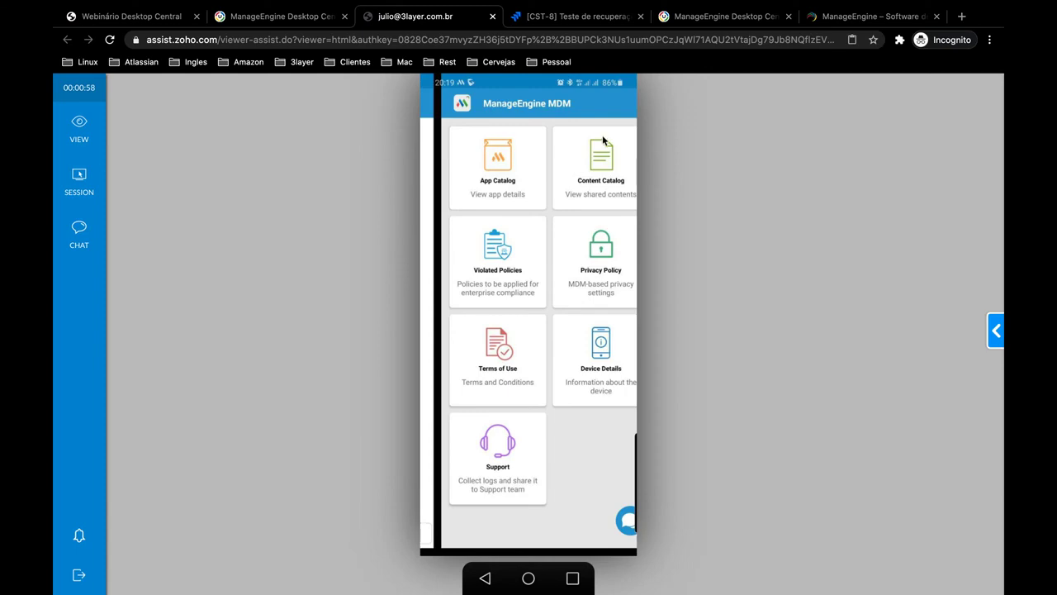
Leave the Zoho Assist session, then open Management's Browsers section
click(492, 17)
click(631, 206)
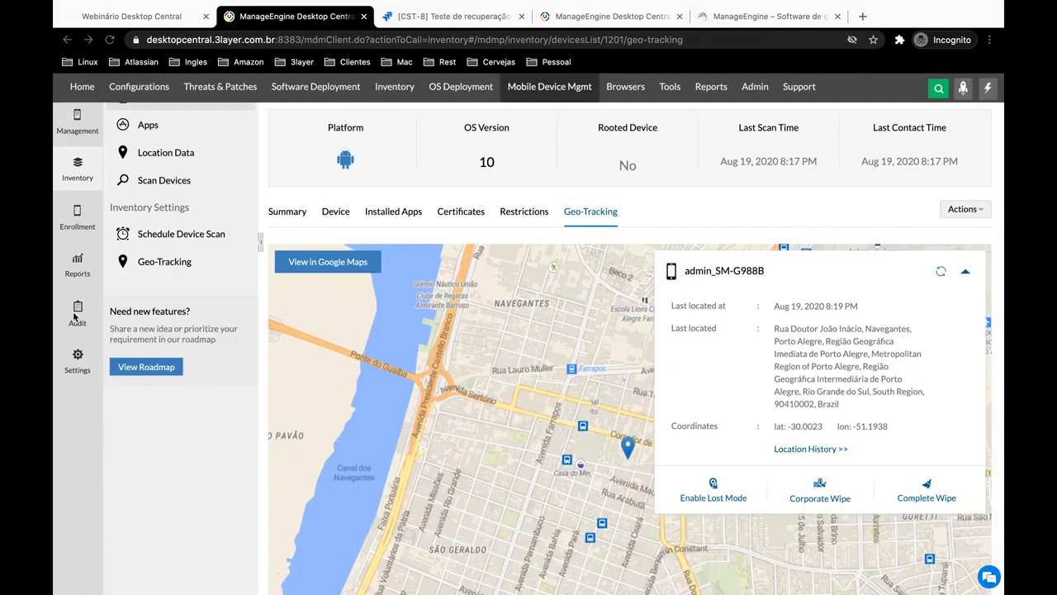
click(77, 128)
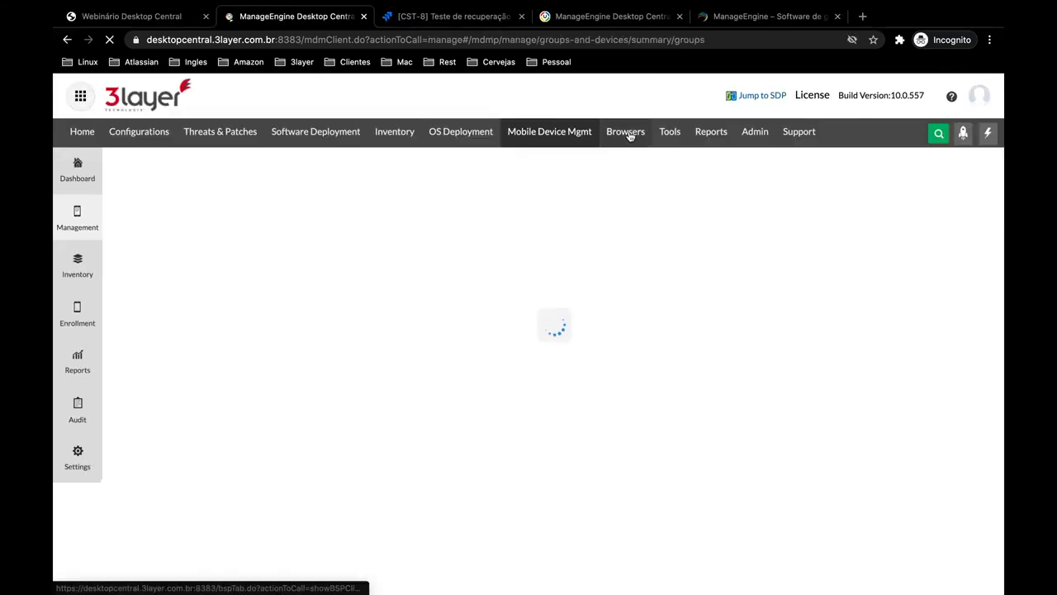
click(628, 135)
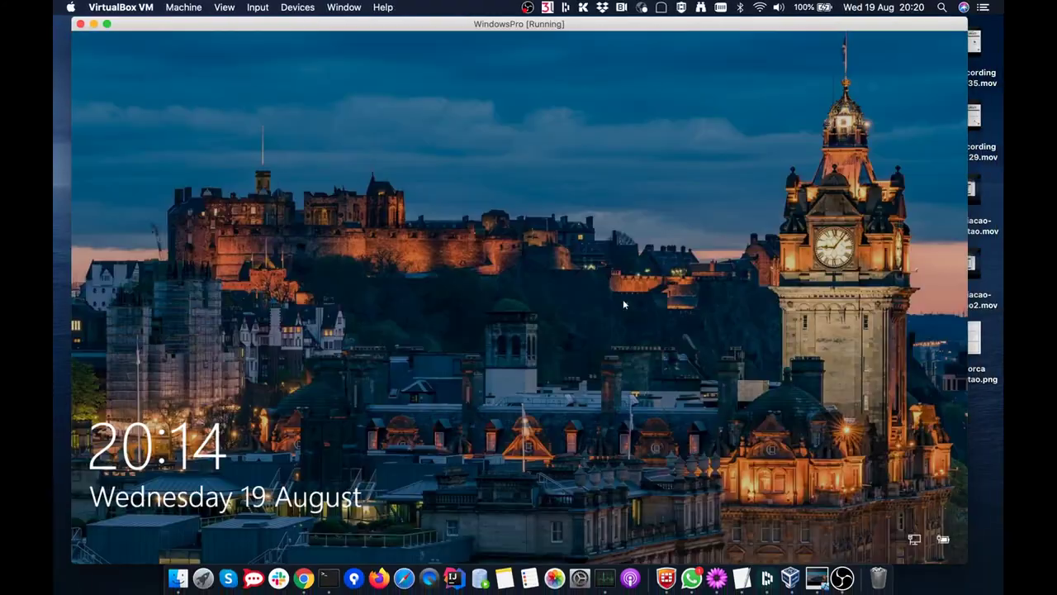
Get past the lock screen and wrong-password prompt, then sign in with the account password
click(407, 349)
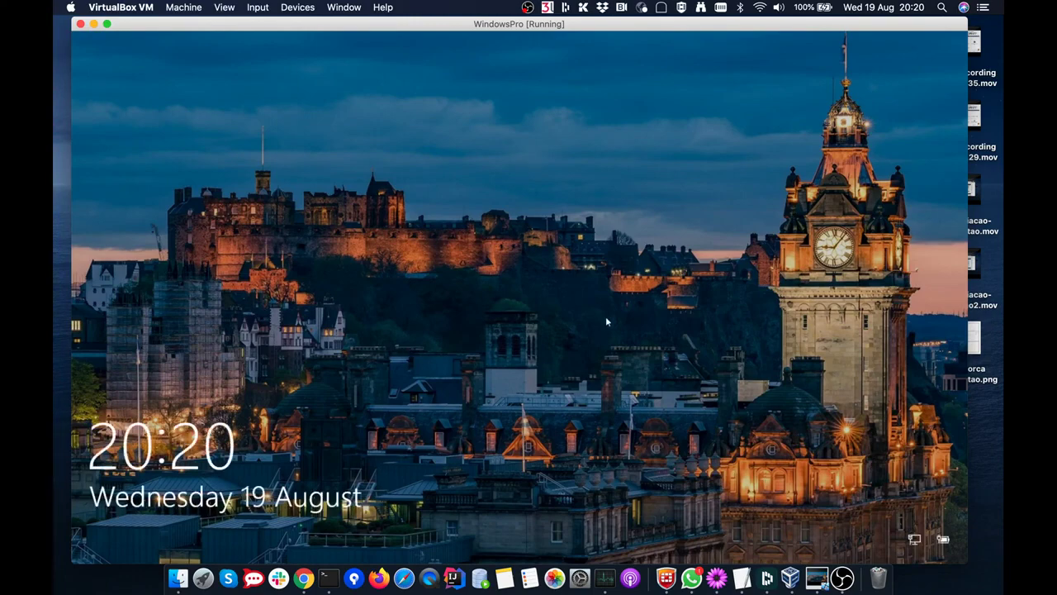
click(466, 352)
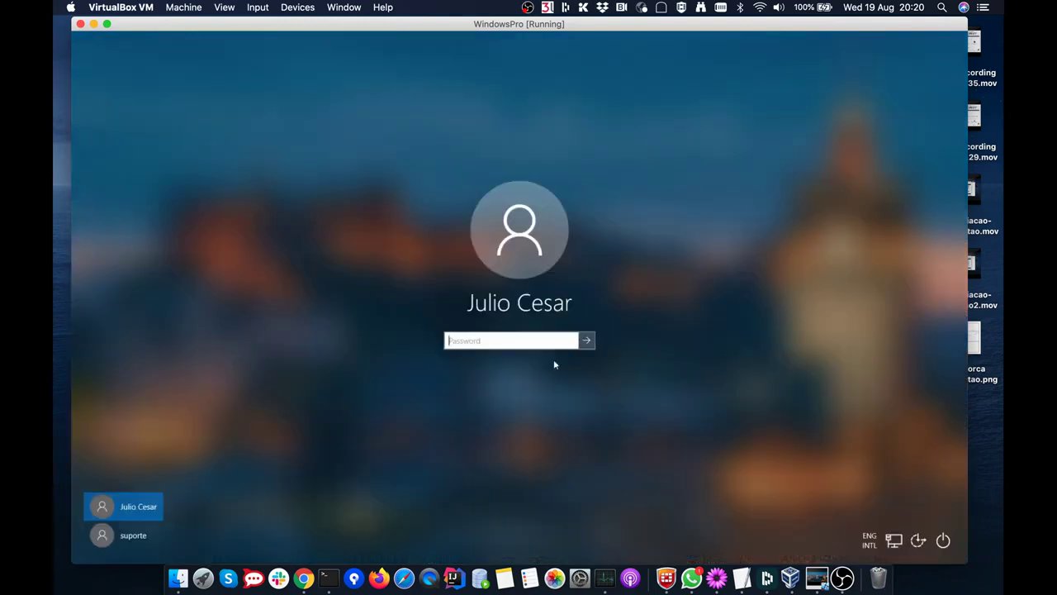
key(Return)
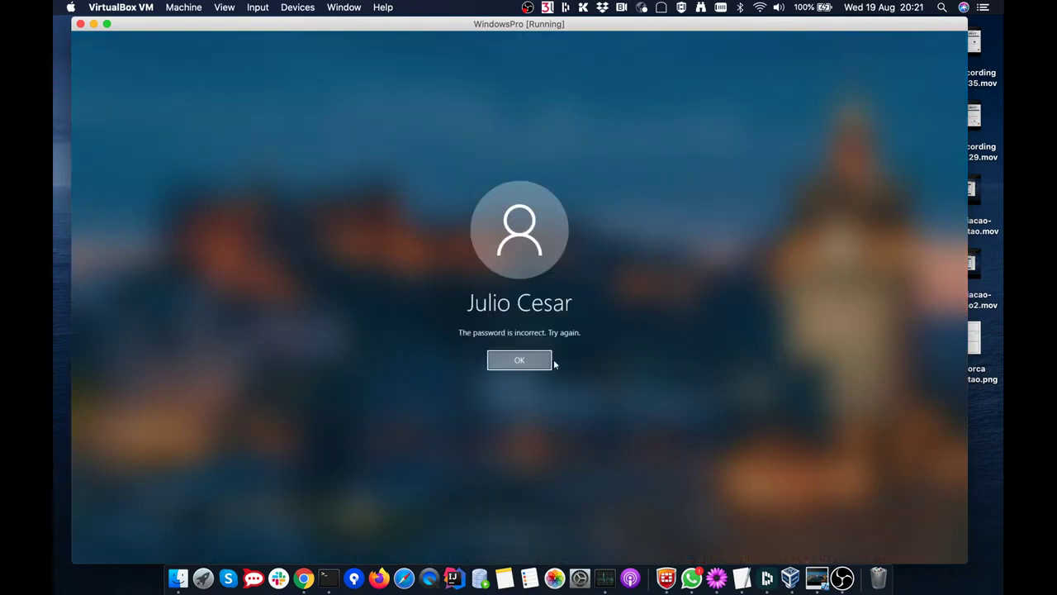
click(523, 361)
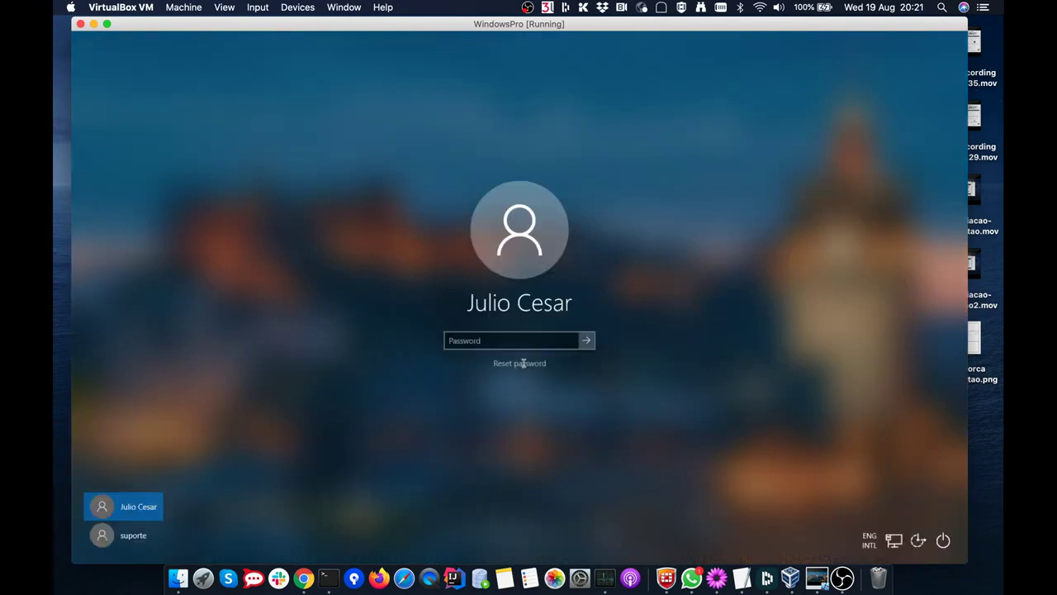
click(523, 362)
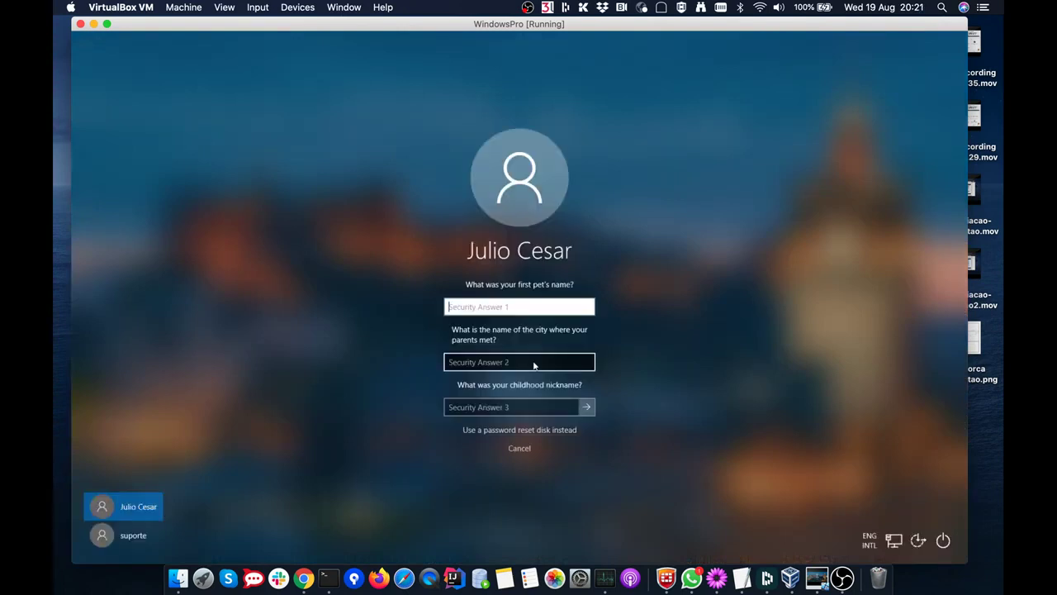
click(520, 448)
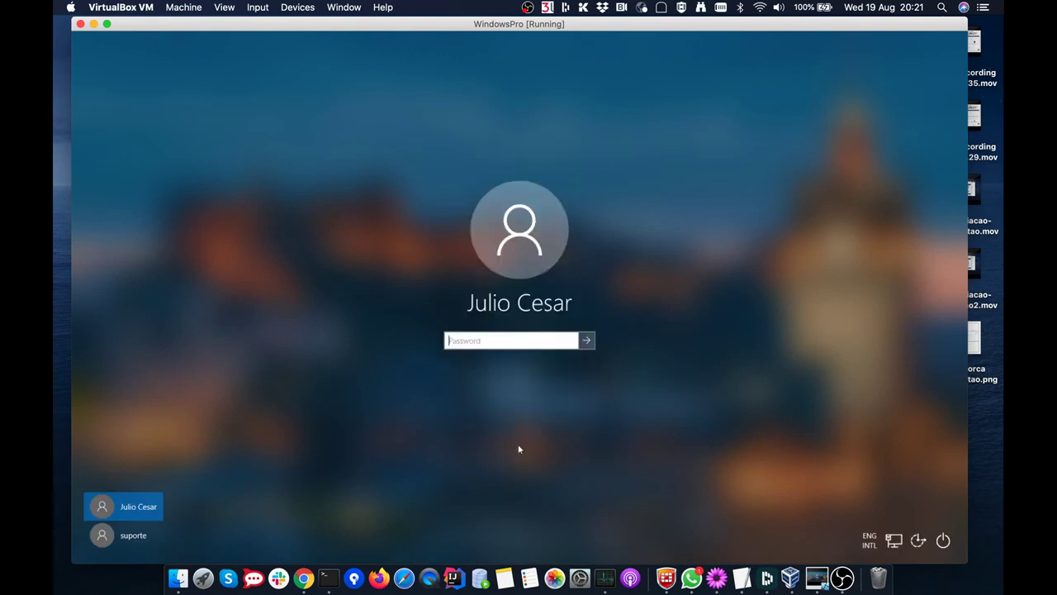
click(519, 339)
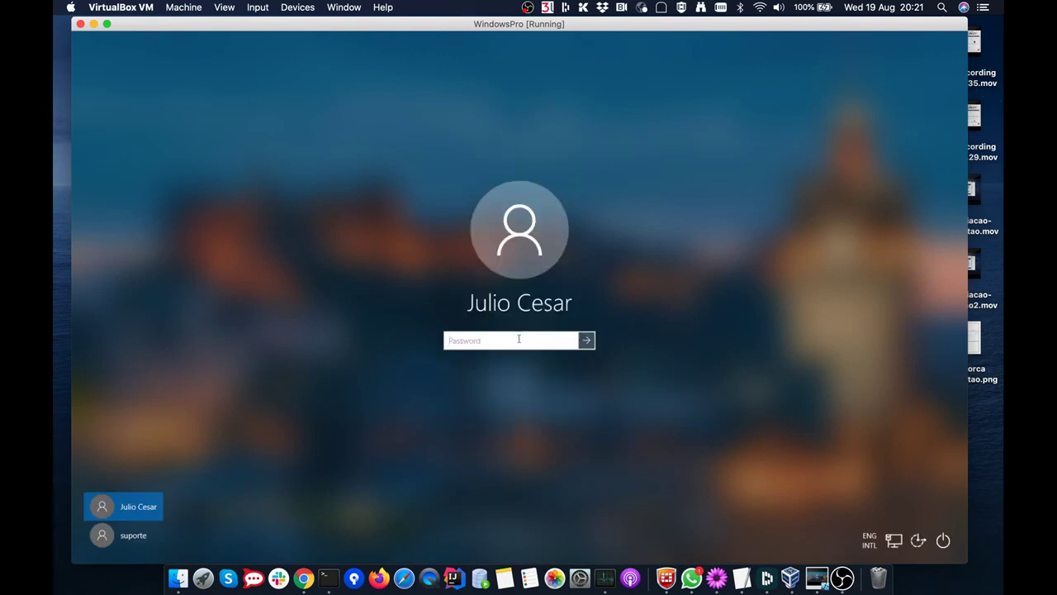
text(•••••••••)
key(Return)
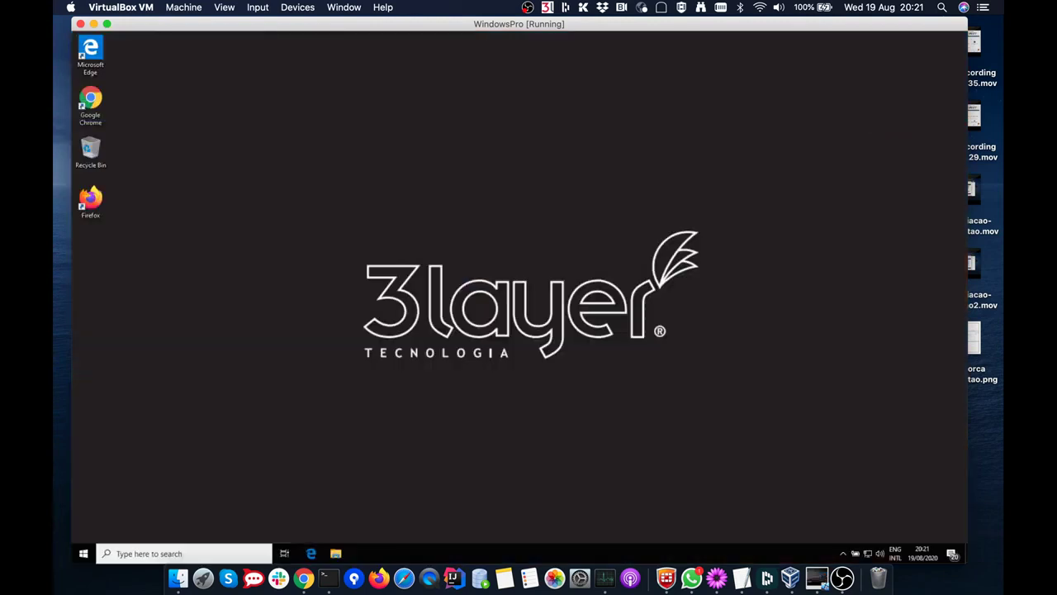
Launch Google Chrome in the Windows VM and open the Browsers section
double_click(92, 106)
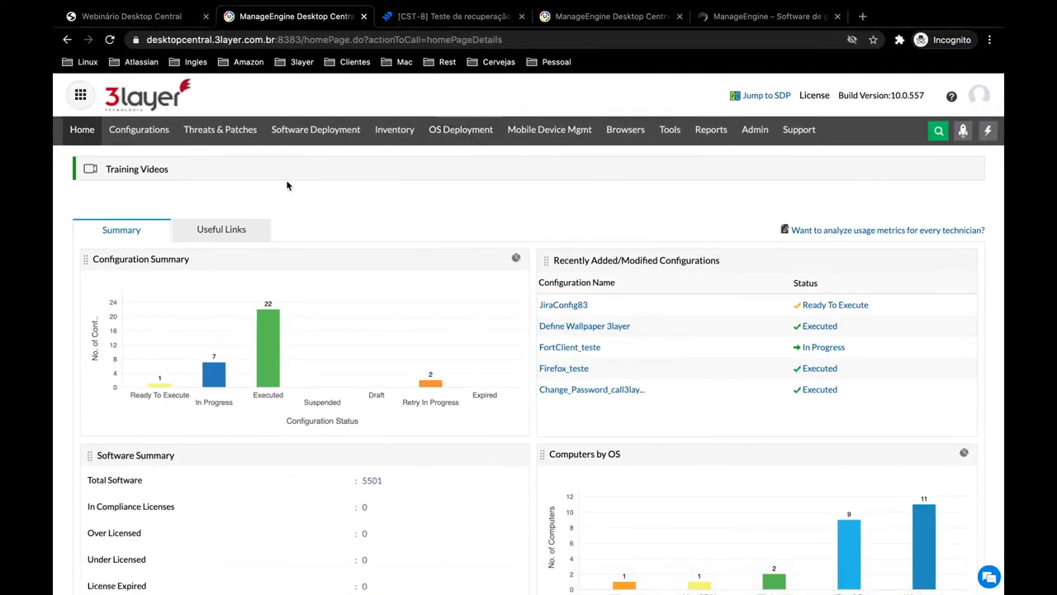
click(630, 132)
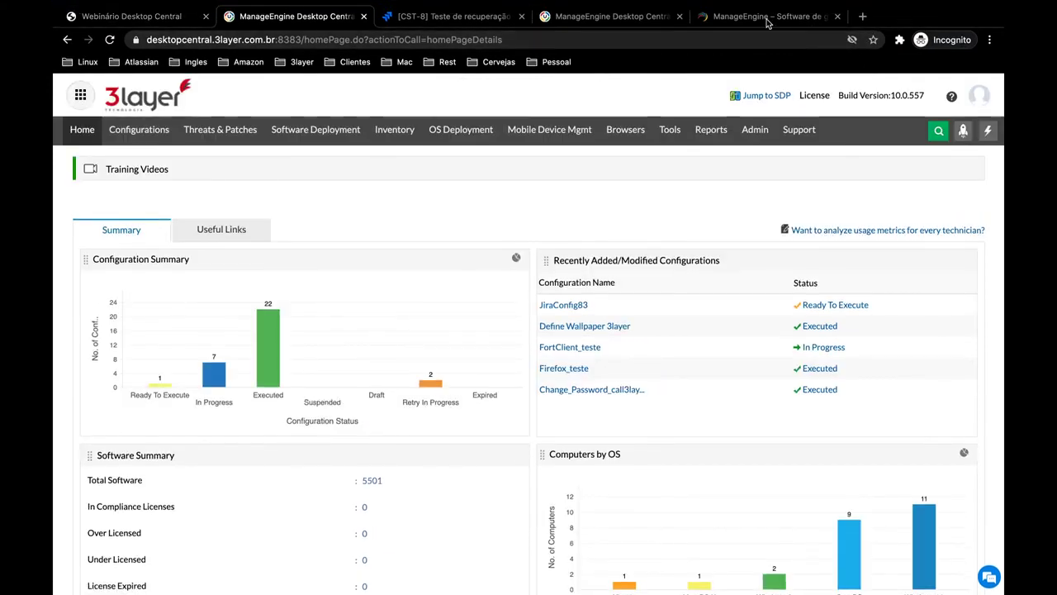
mouse_move(113, 4)
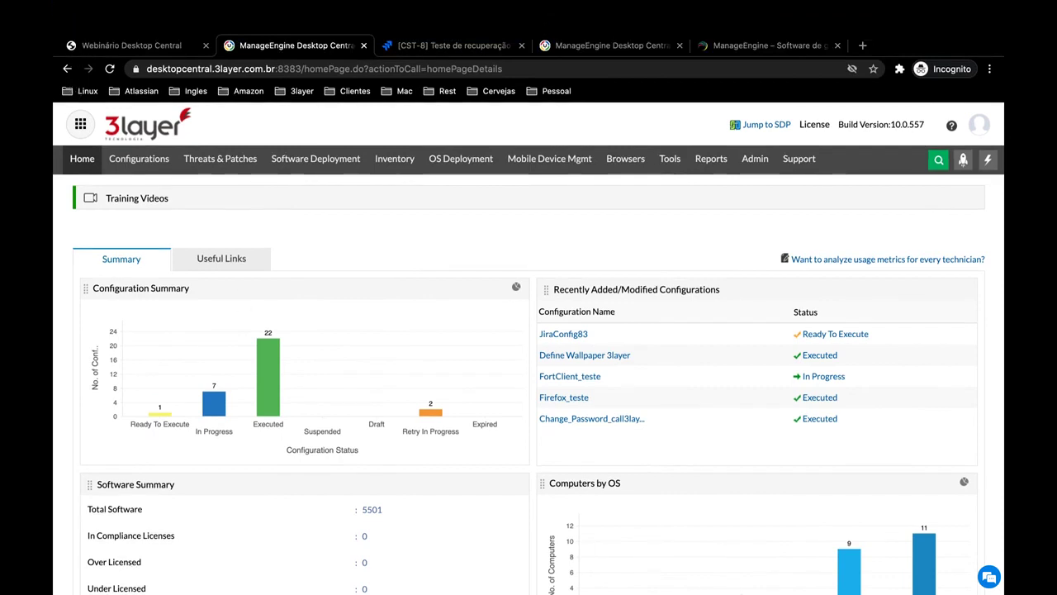
mouse_move(716, 570)
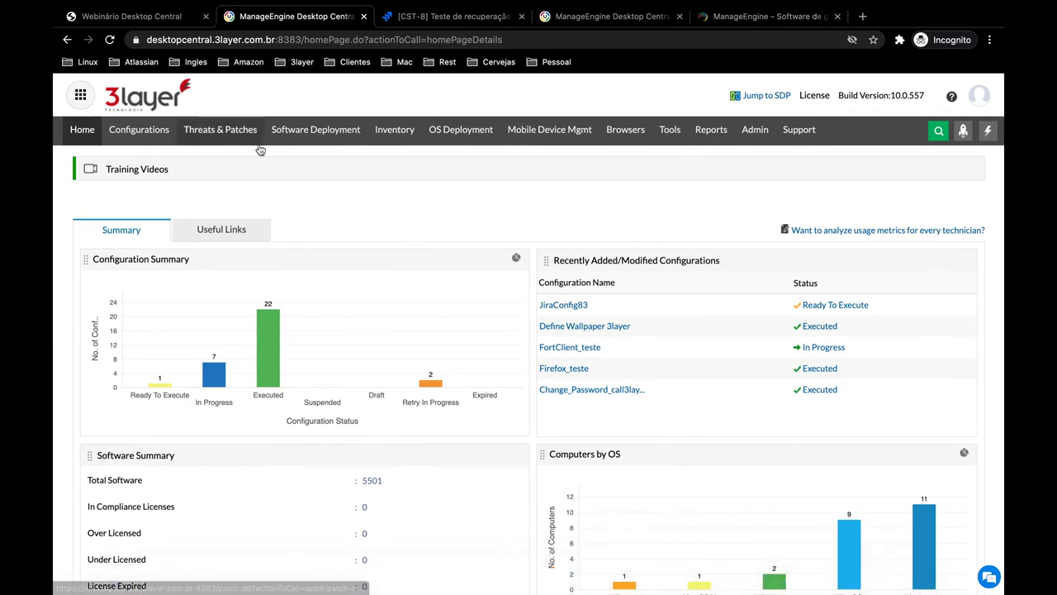
Switch desktops back to the full-screen browser and close the Webinário Desktop Central tab and the next tab
key(ctrl+Up)
key(ctrl+Up)
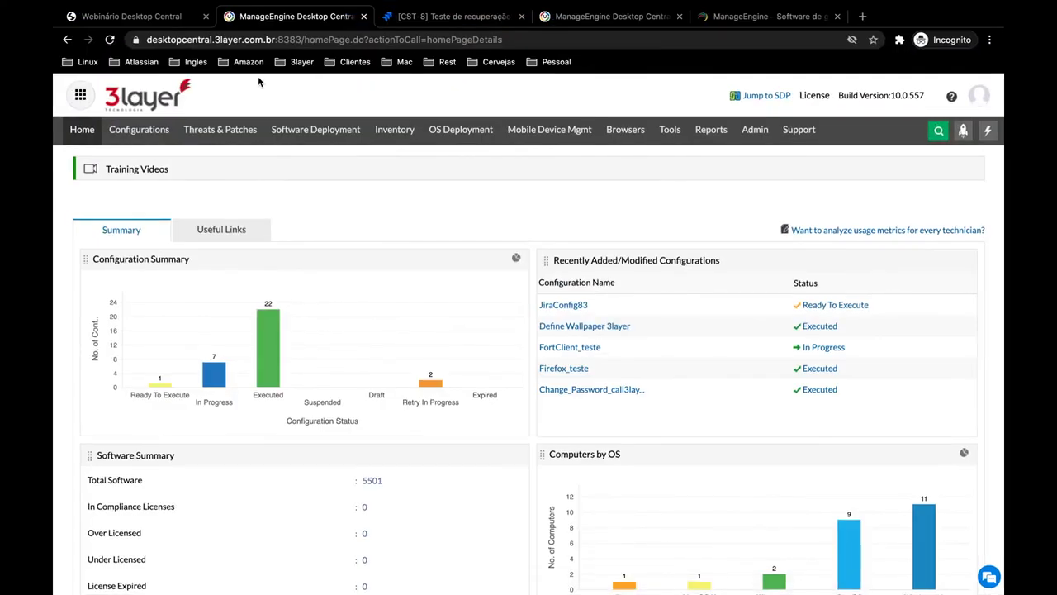
mouse_move(73, 31)
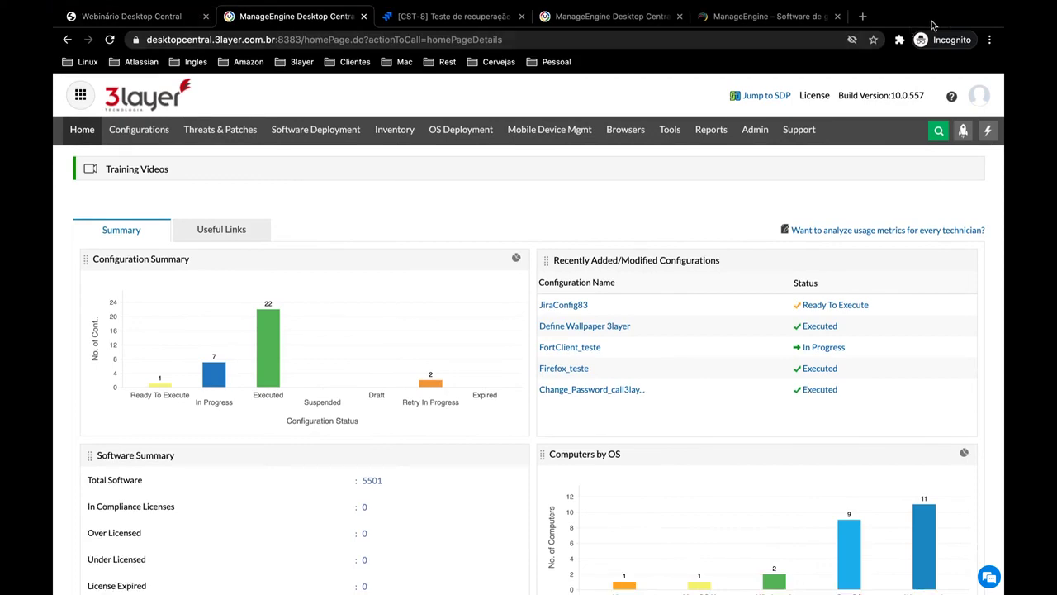
key(ctrl+Right)
key(ctrl+Left)
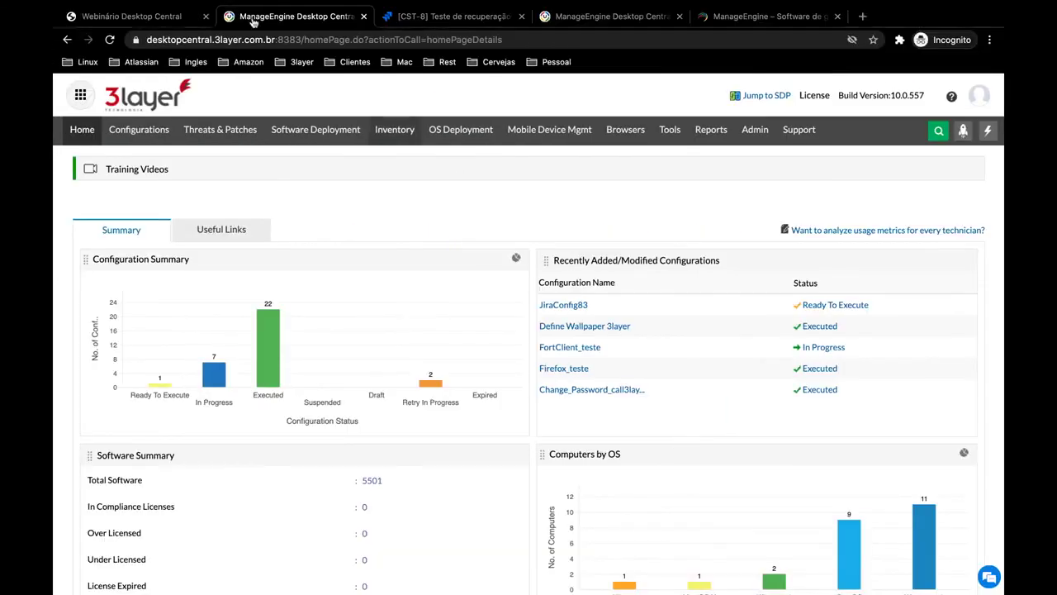
click(207, 16)
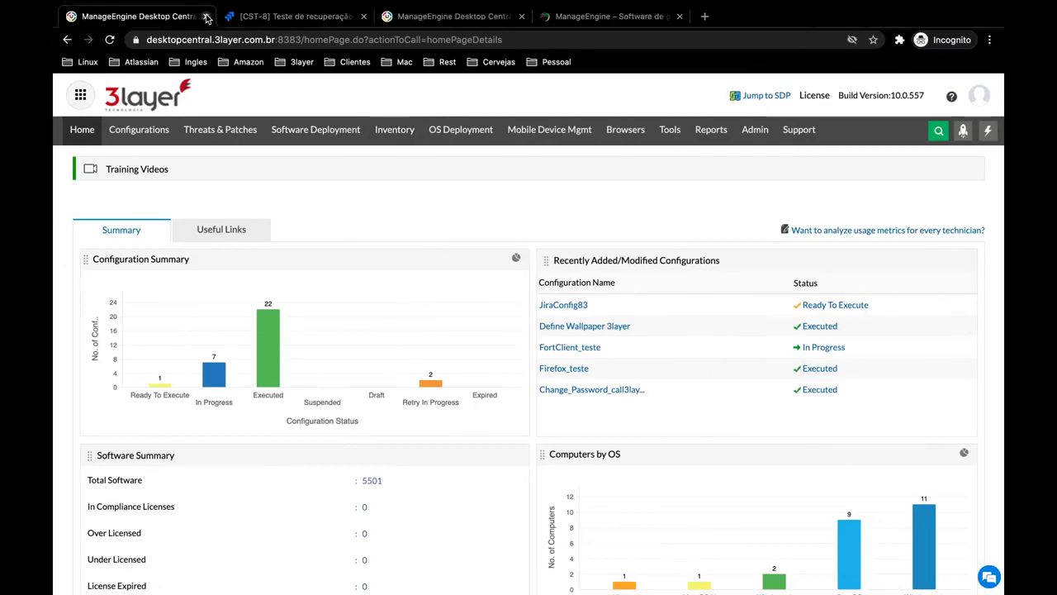
click(207, 15)
Close the last remaining browser tabs, then toggle the Mission Control windows overview
click(206, 16)
click(207, 17)
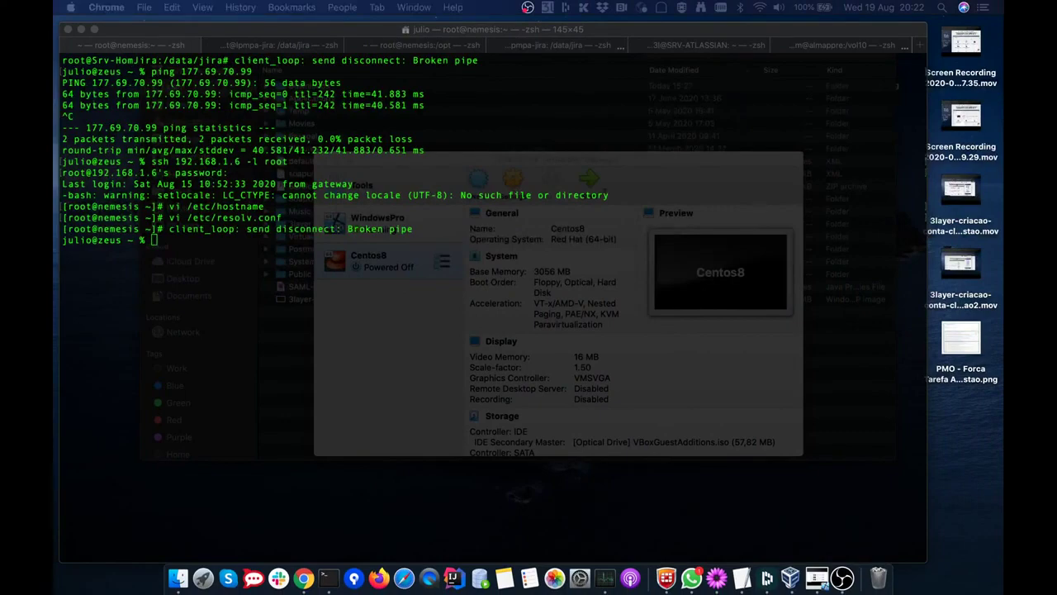
key(ctrl+Up)
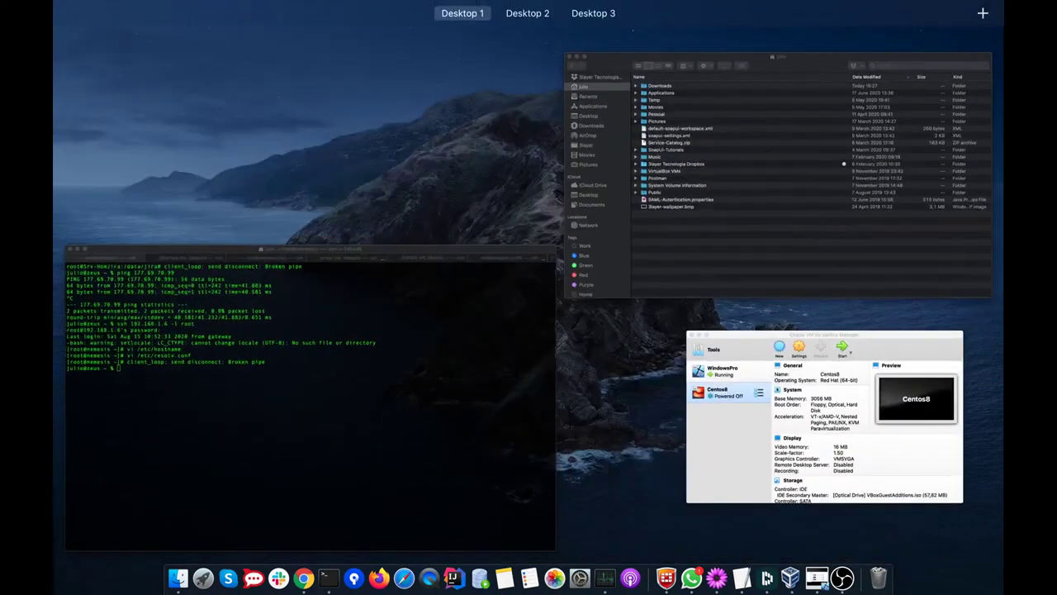
key(ctrl+Up)
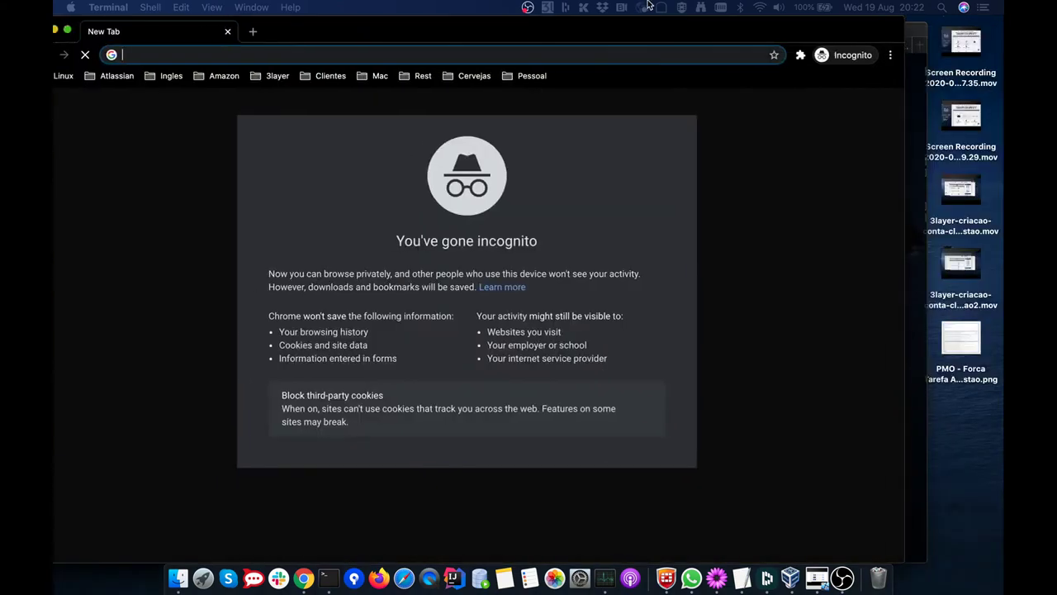
Load desktopcentral.3layer.com.br:8383 and sign in with the administrator username and account password
text(de)
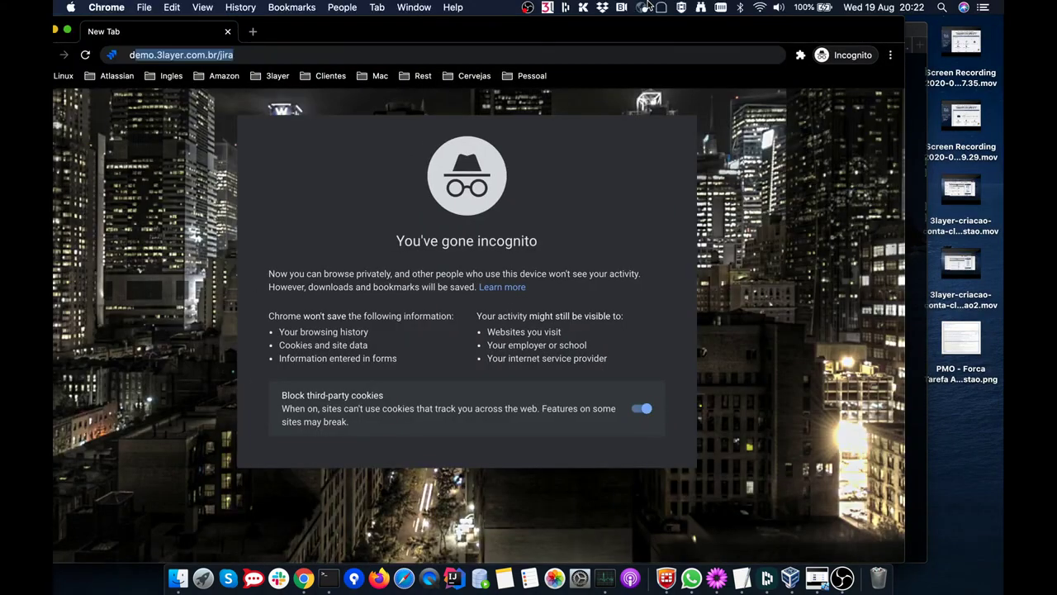
text(sktopcentral)
key(Return)
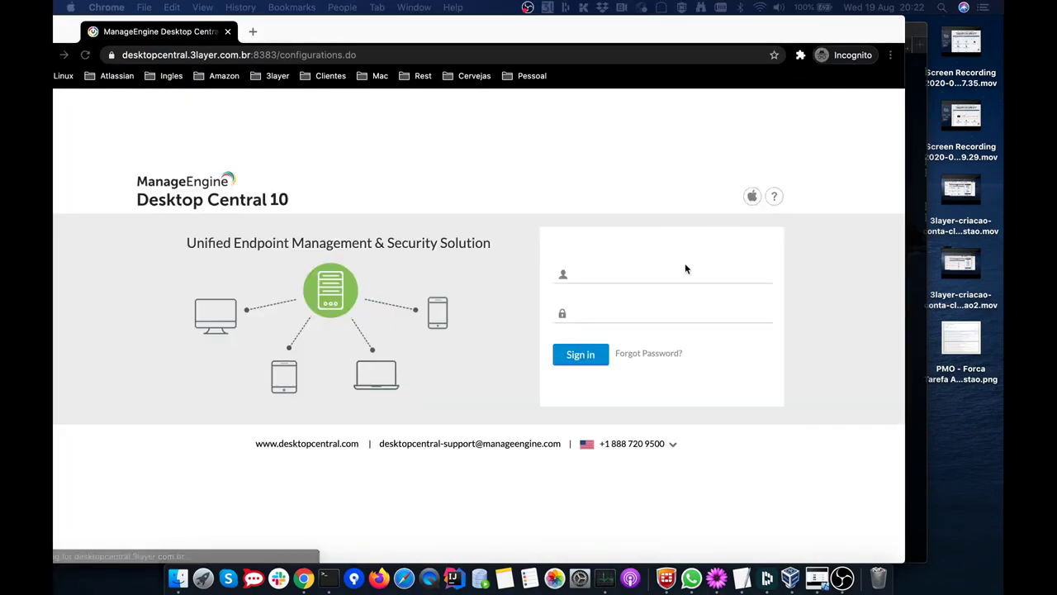
click(614, 266)
text(admin)
key(Tab)
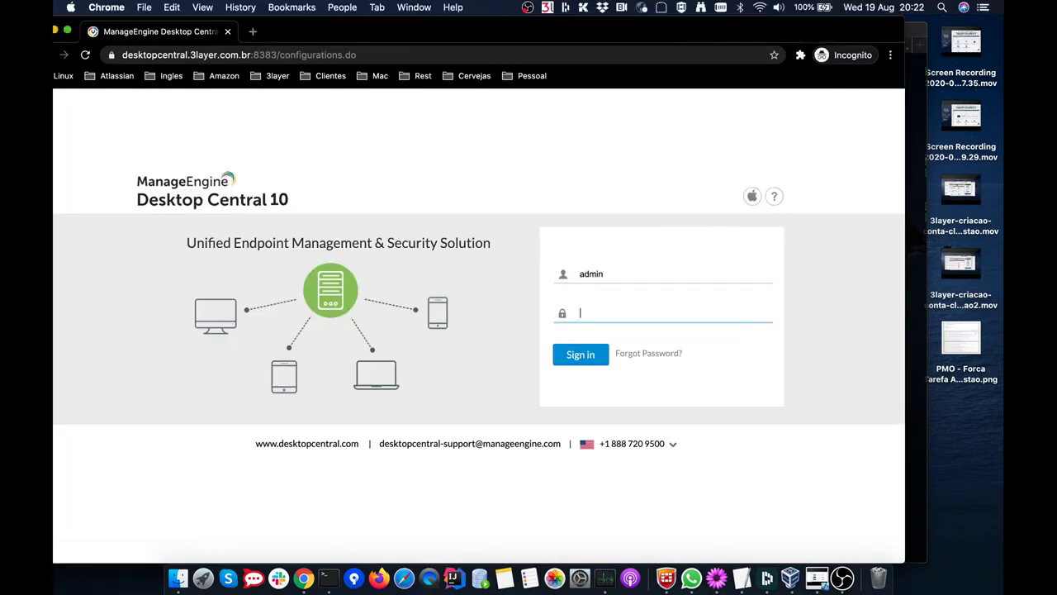
key(super+v)
key(Return)
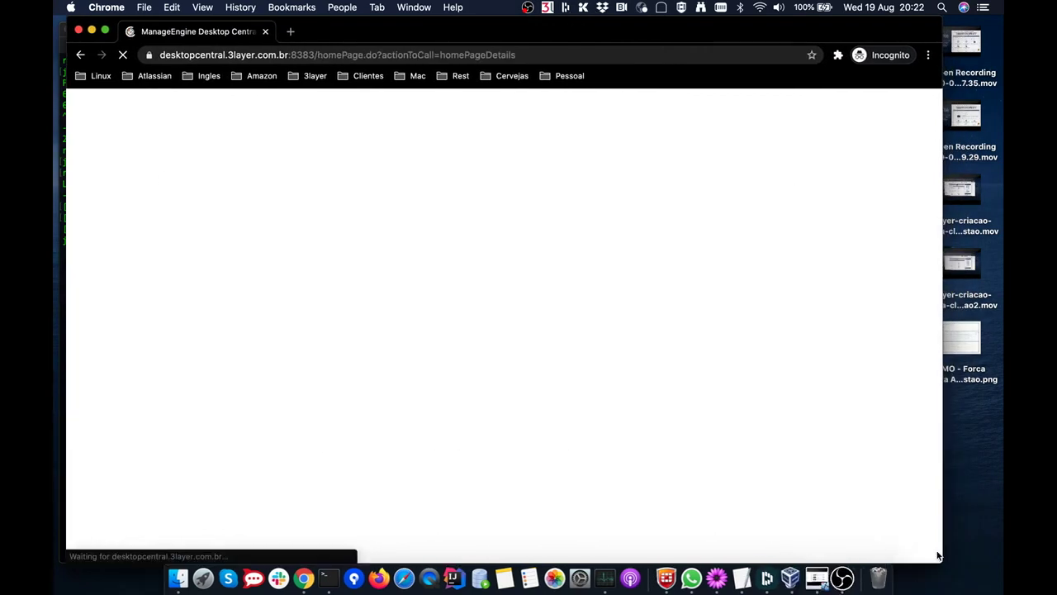
Go to the Browser Security section and open its Policies list
drag(943, 560, 959, 561)
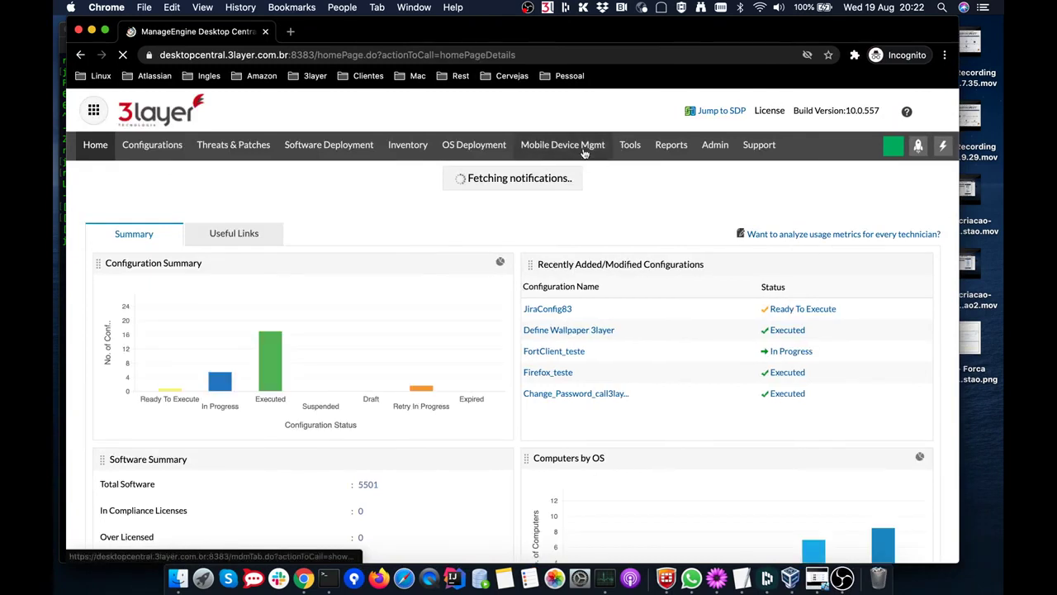
click(541, 147)
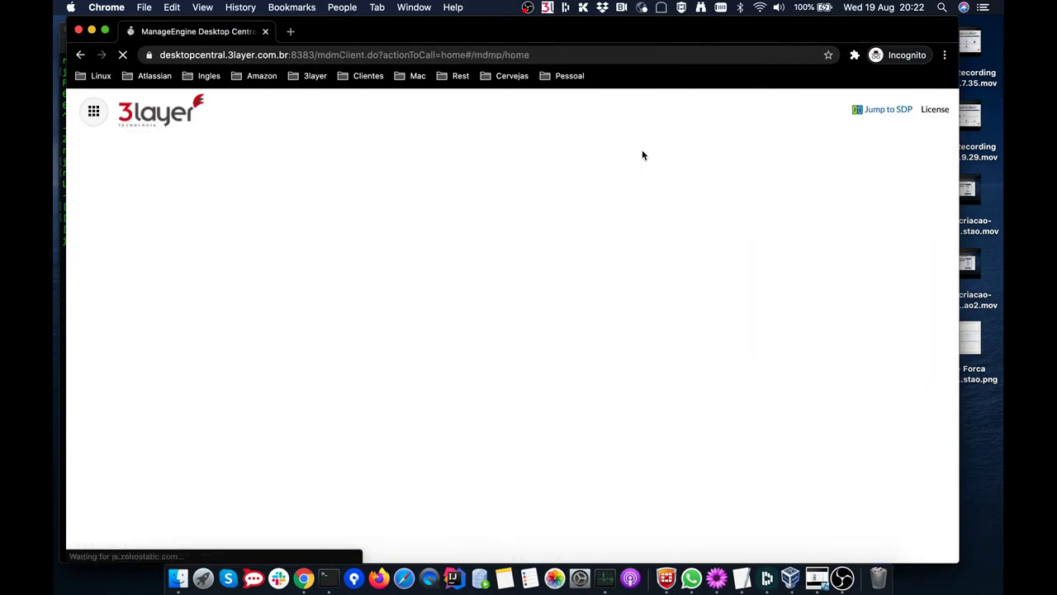
click(639, 147)
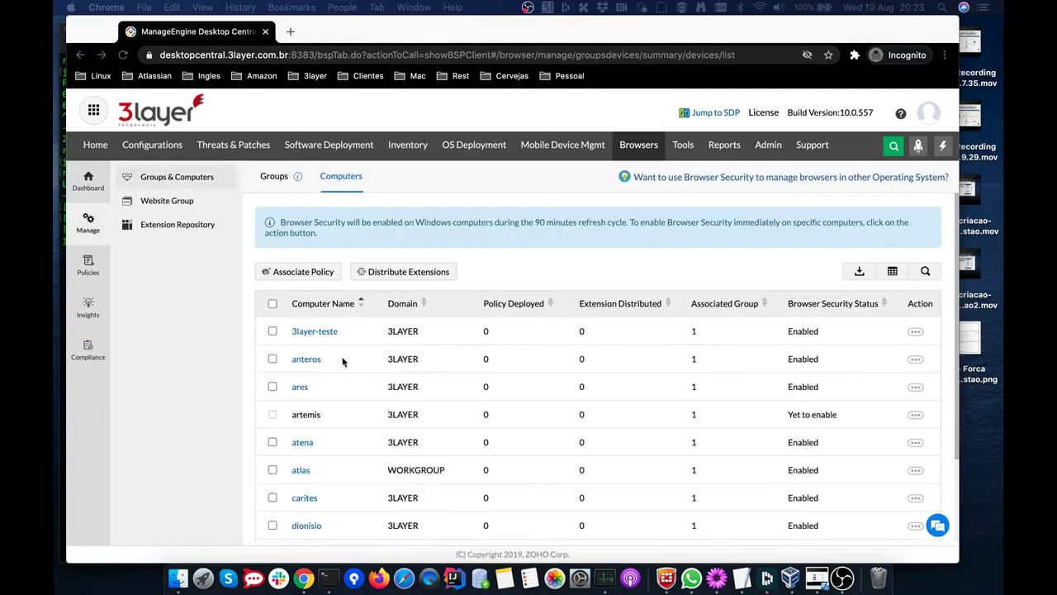
scroll(355, 417, up, 2)
click(89, 268)
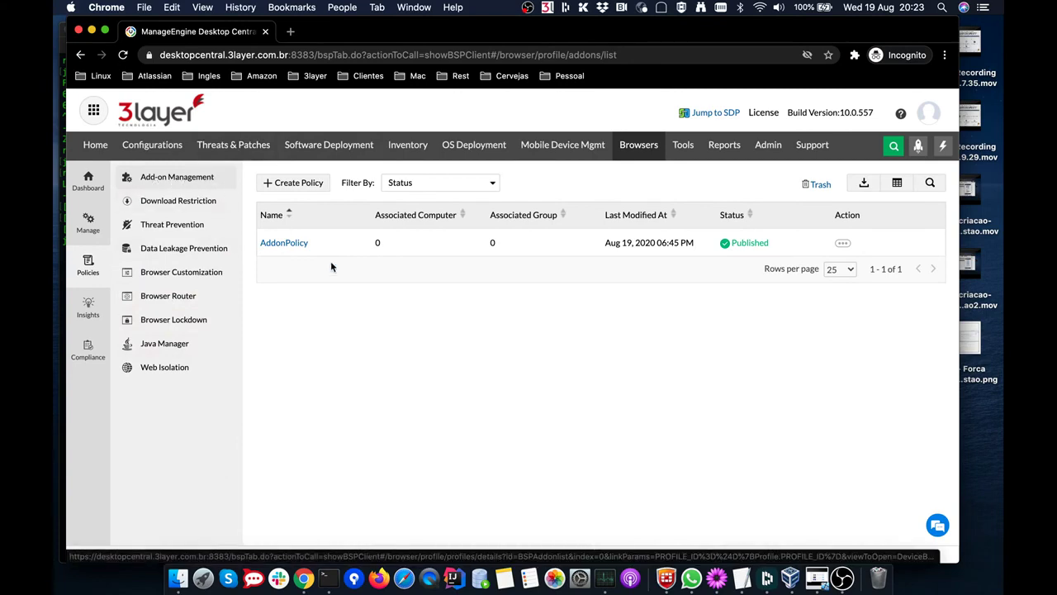
On the Windows VM, rerun the Chrome Web Store search for rocket
key(ctrl+Right)
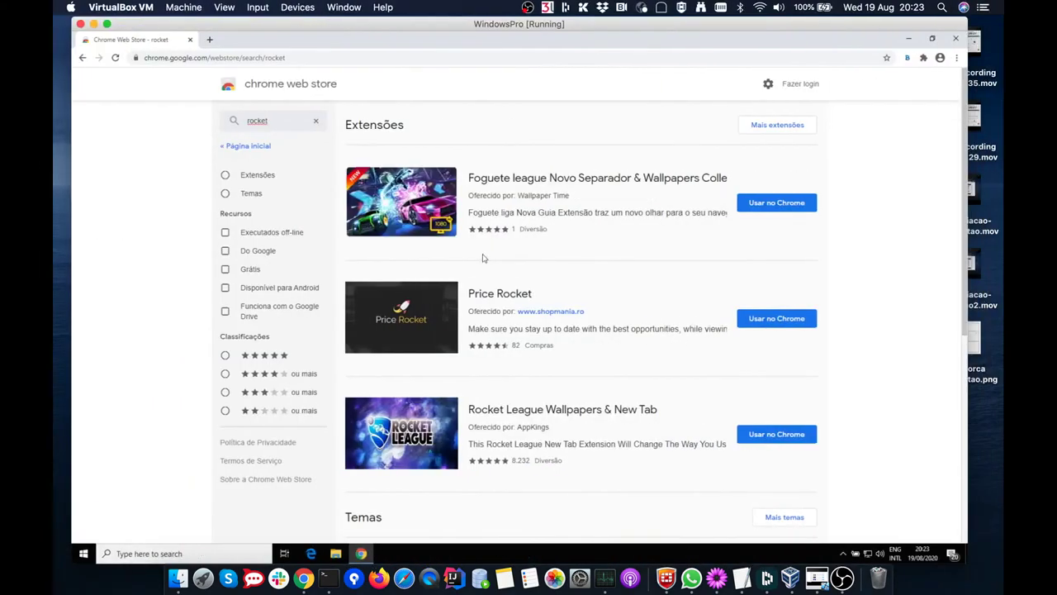
click(316, 120)
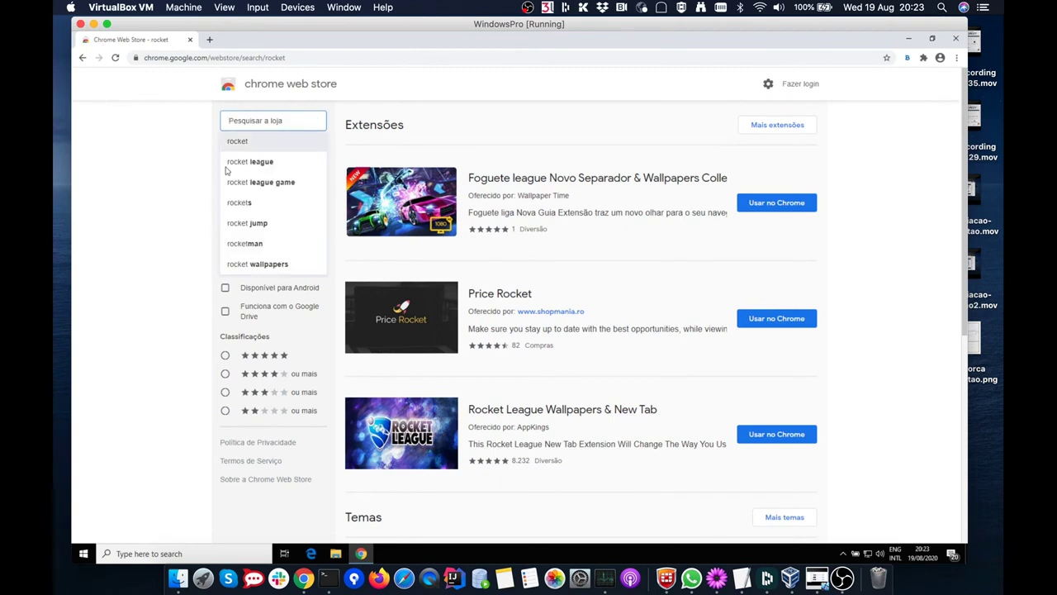
click(238, 141)
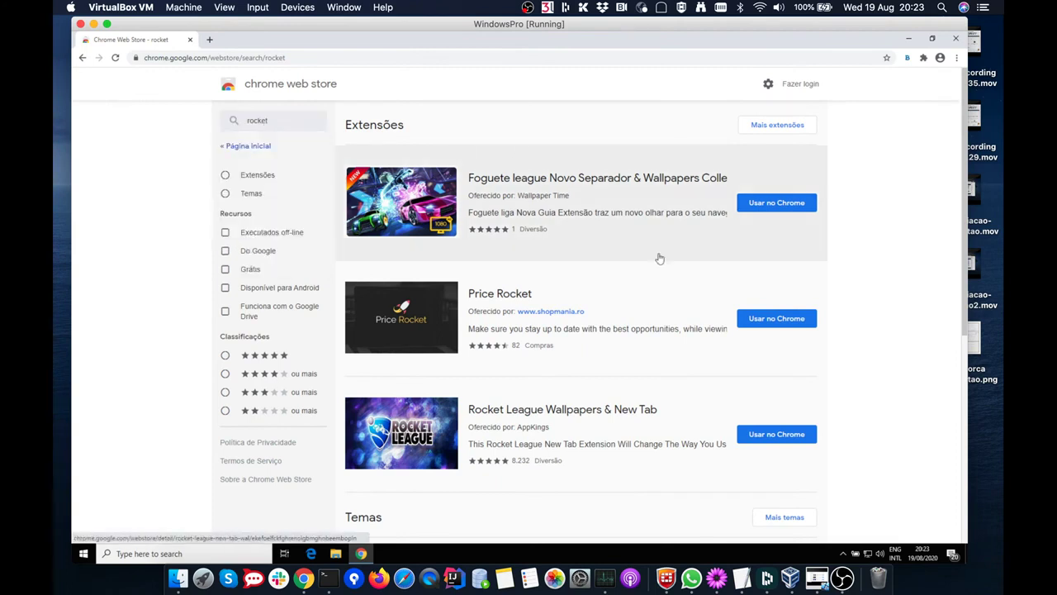
scroll(643, 379, down, 5)
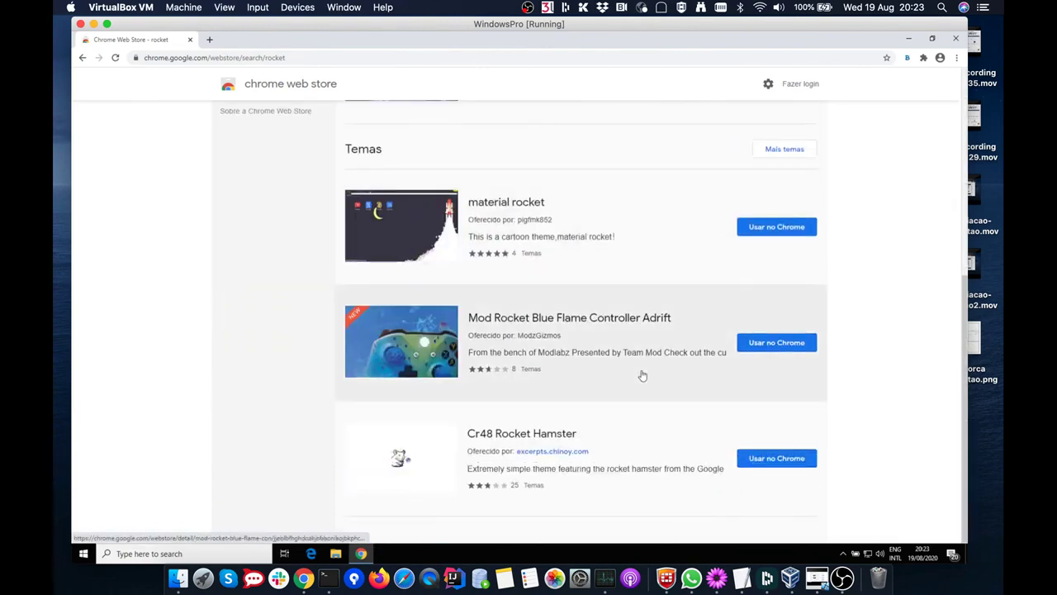
scroll(642, 375, up, 5)
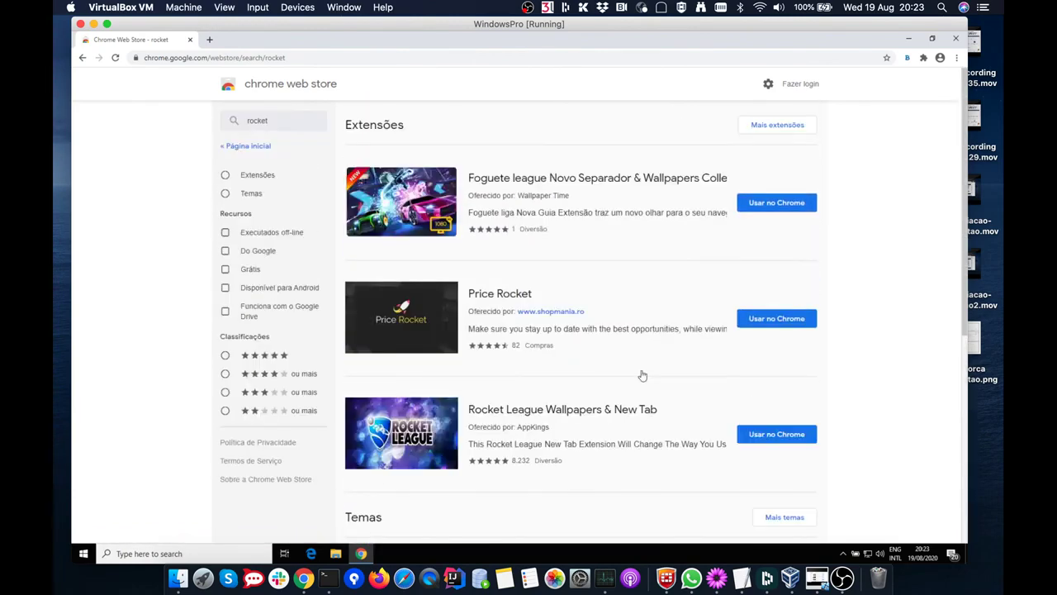
scroll(643, 376, down, 5)
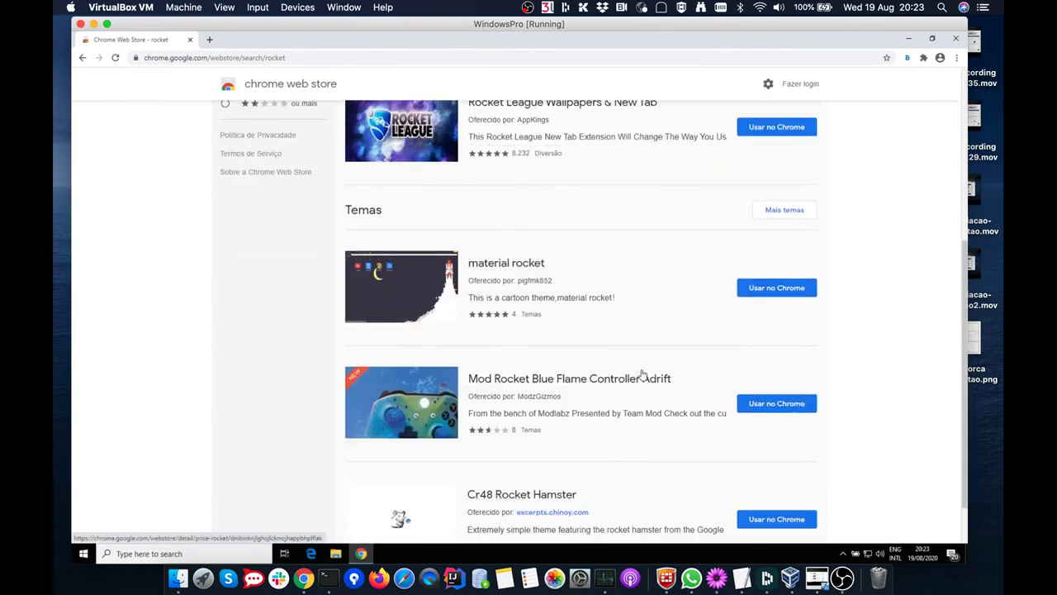
scroll(642, 376, up, 5)
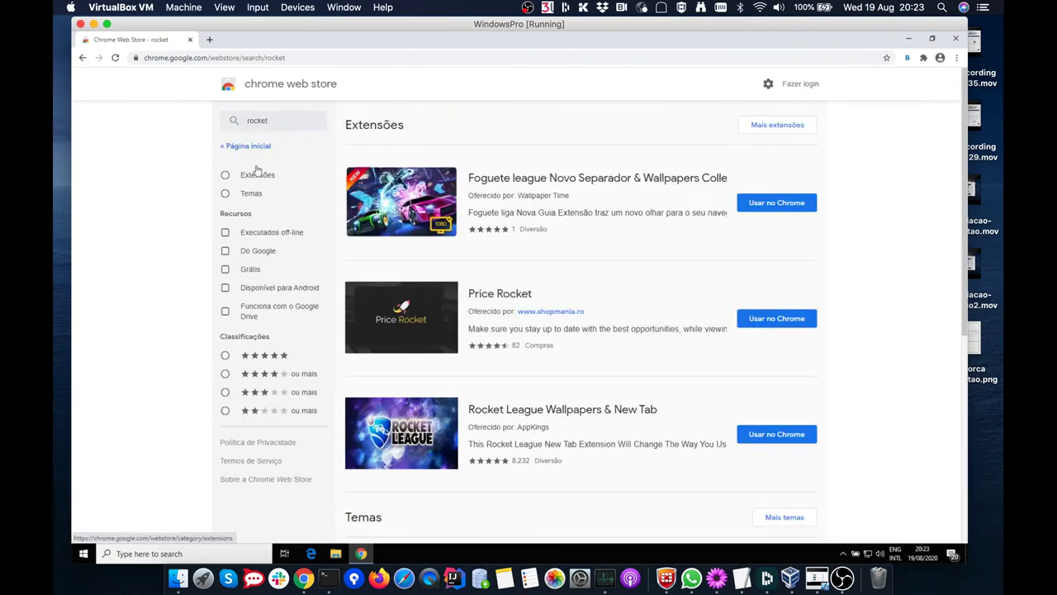
Filter the rocket results to Extensões and scroll through them
click(259, 175)
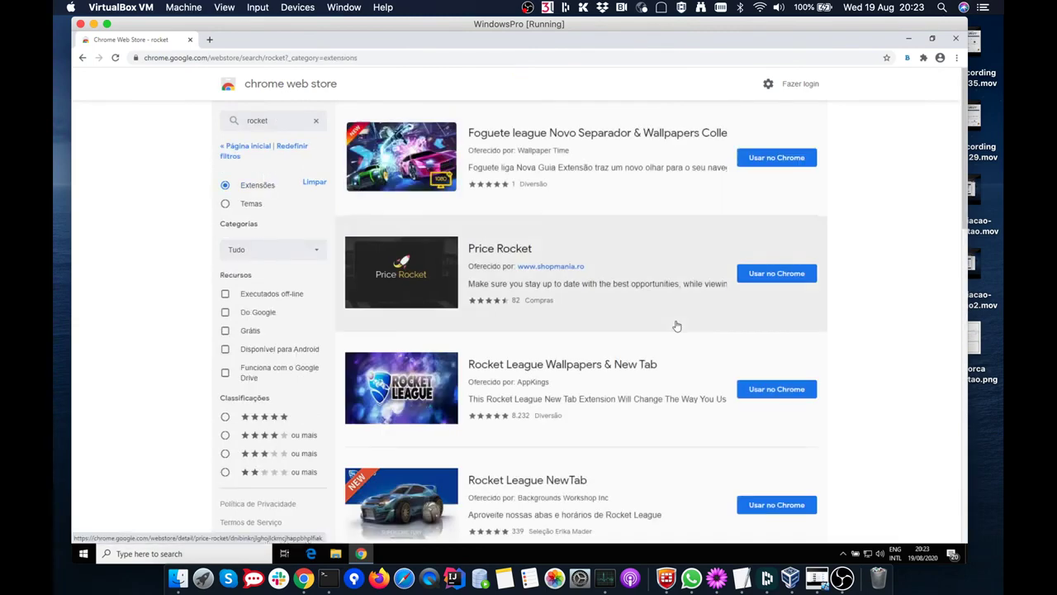
scroll(676, 326, down, 5)
scroll(559, 307, down, 2)
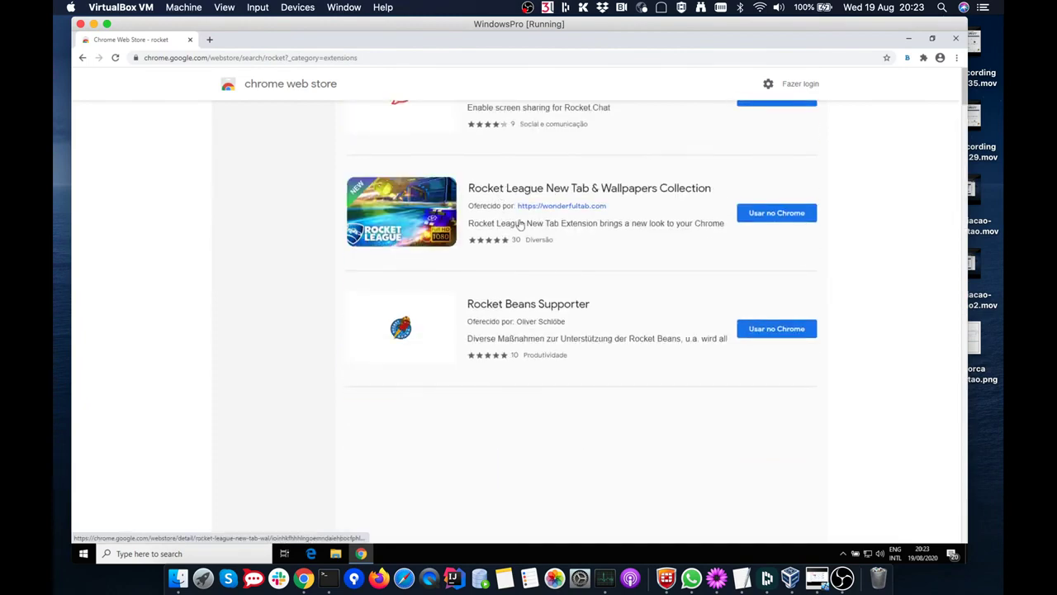
scroll(540, 223, up, 5)
scroll(540, 223, up, 5)
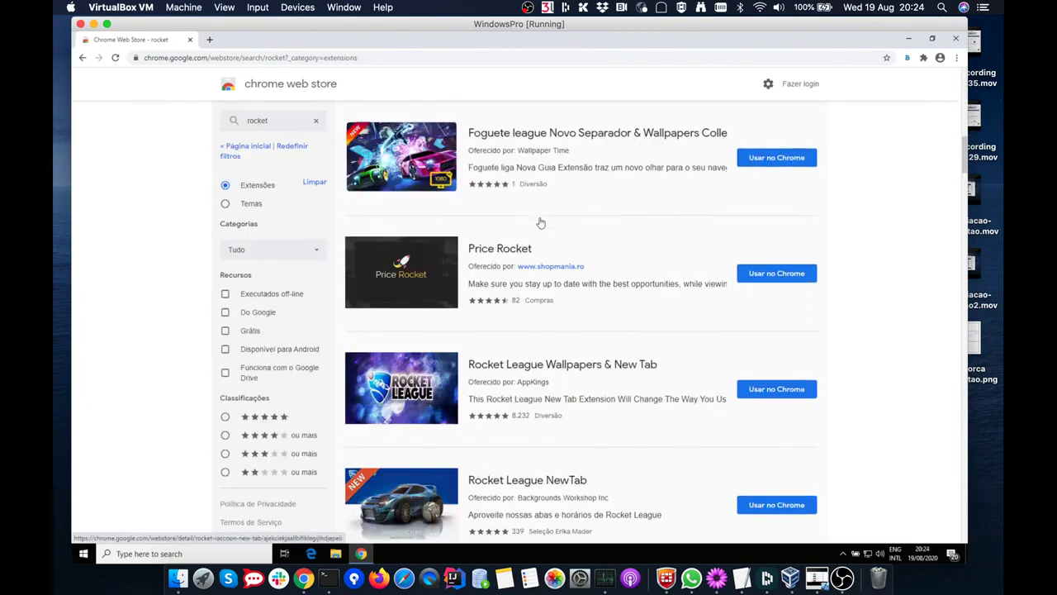
scroll(540, 222, down, 1)
scroll(540, 221, down, 5)
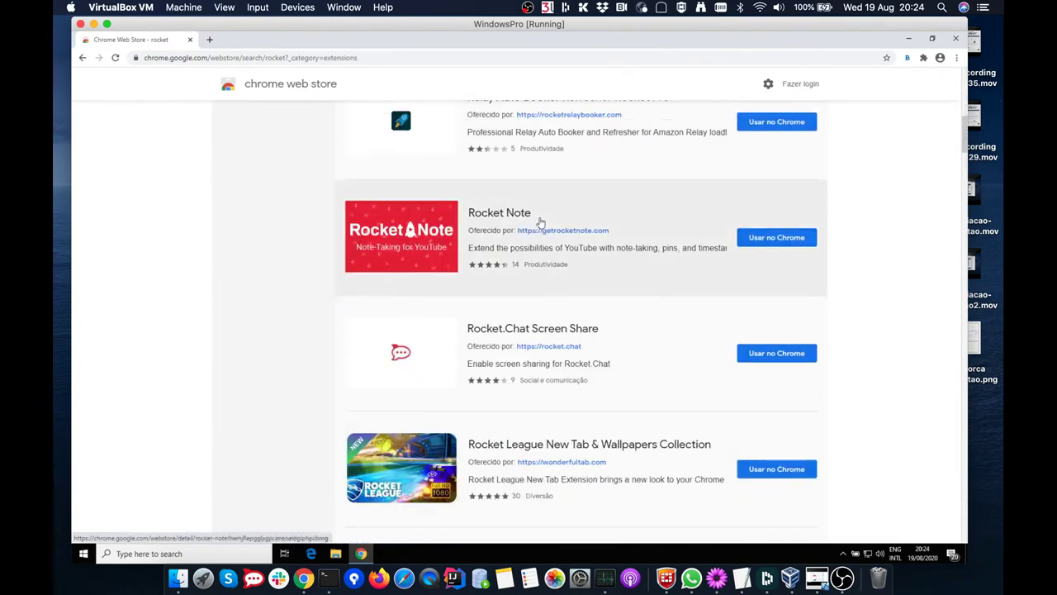
scroll(537, 219, down, 1)
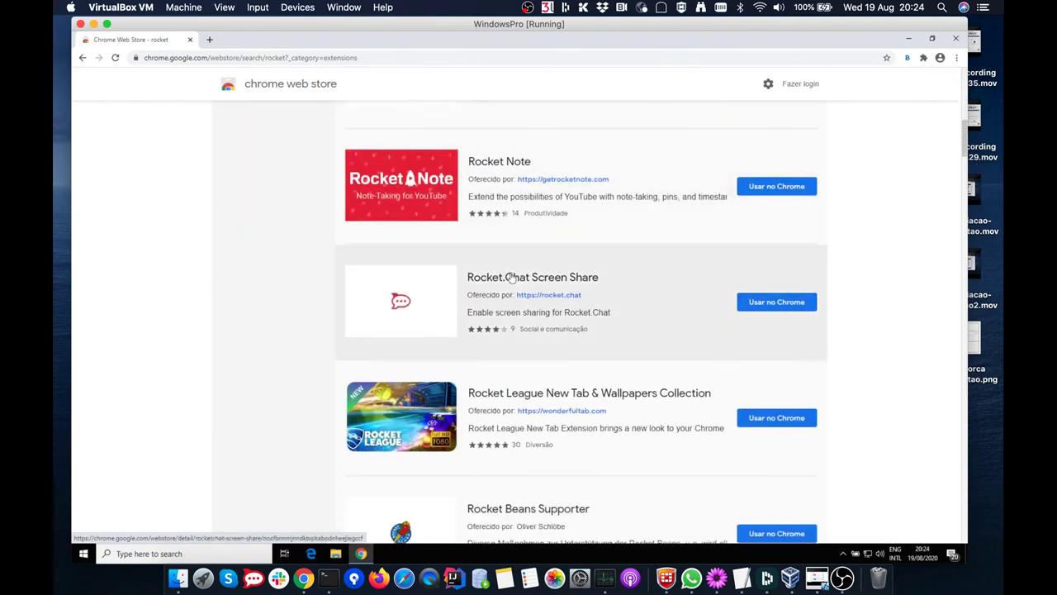
Open Rocket.Chat Screen Share and take its extension ID from the page URL
click(511, 278)
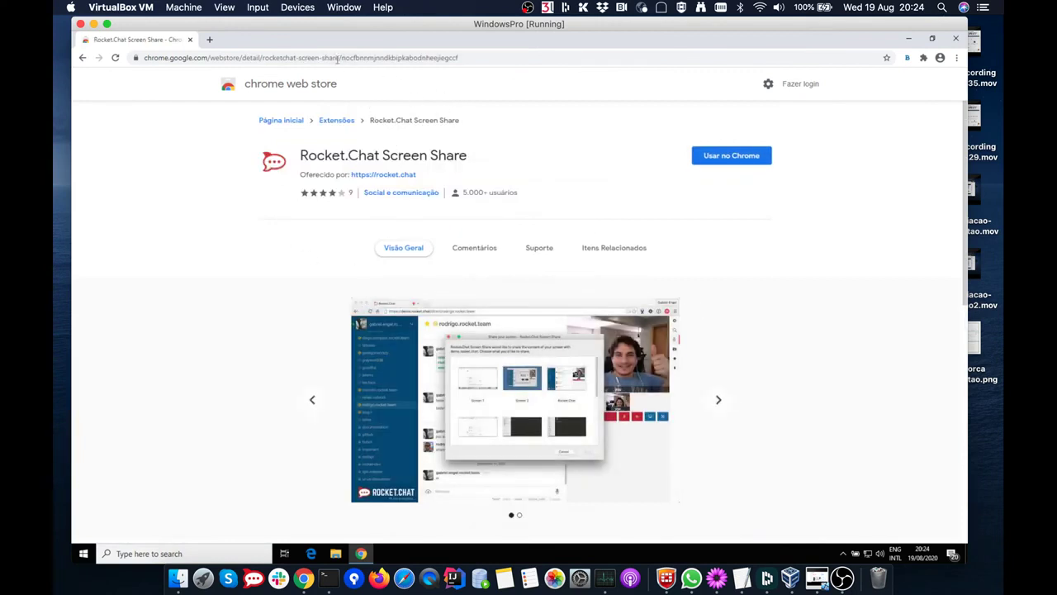
double_click(362, 57)
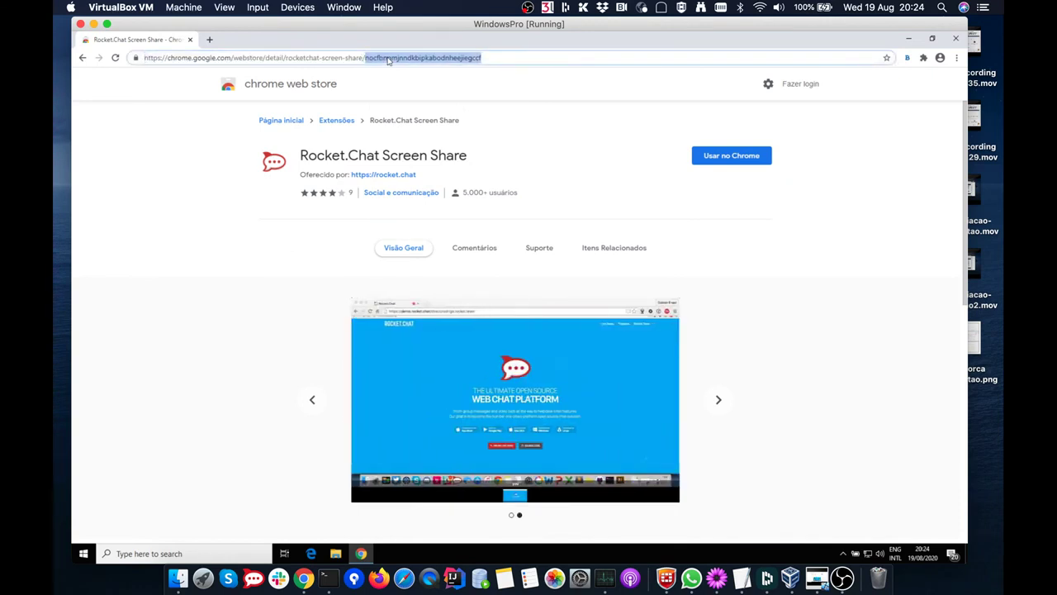
click(526, 178)
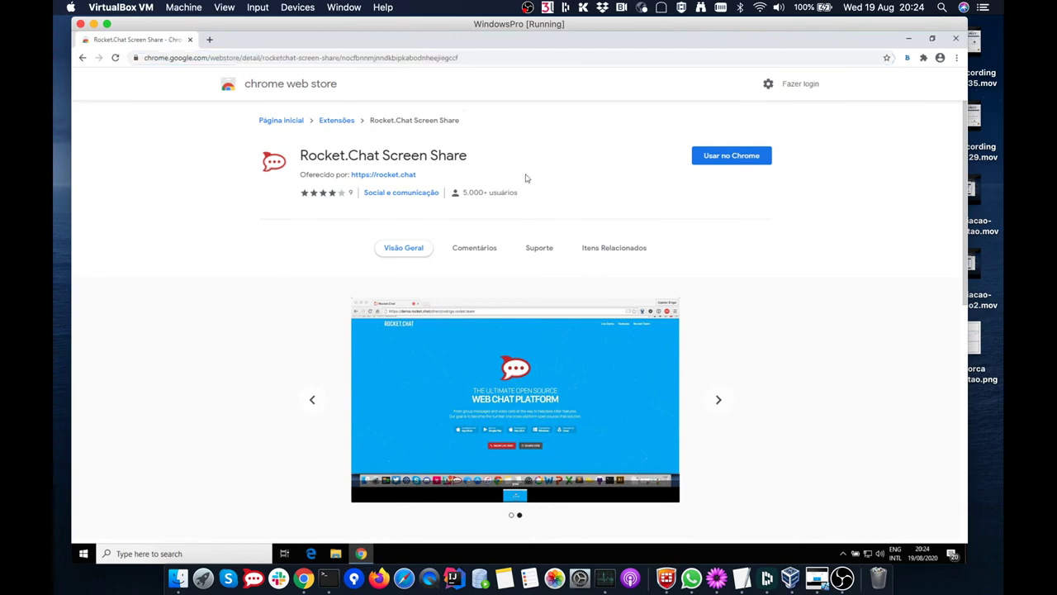
key(ctrl+Left)
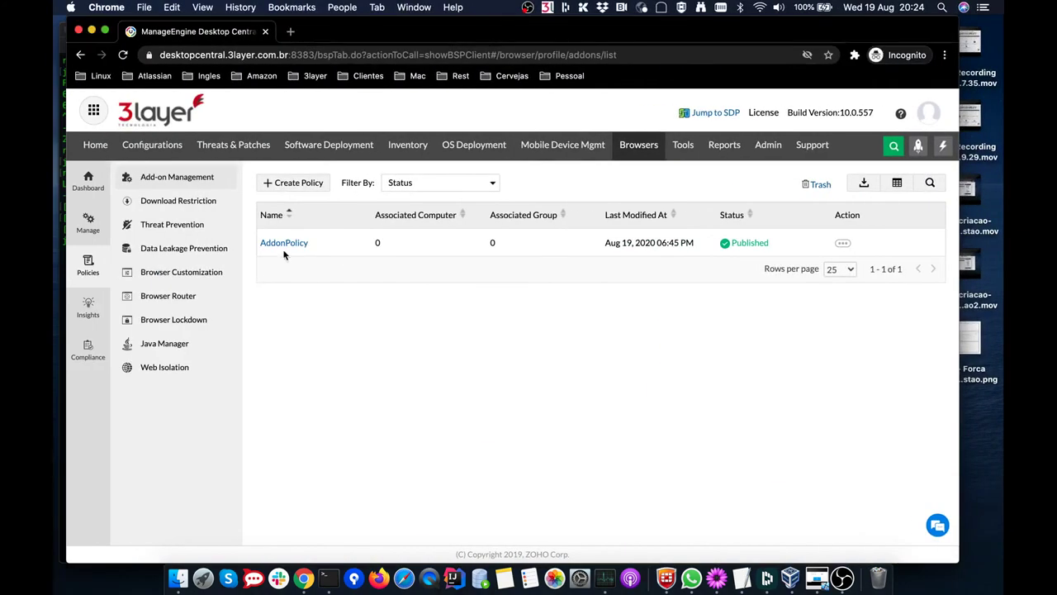
Edit AddonPolicy, reviewing its Internet Explorer, Chrome, Firefox and Edge settings before returning to Chrome
click(284, 243)
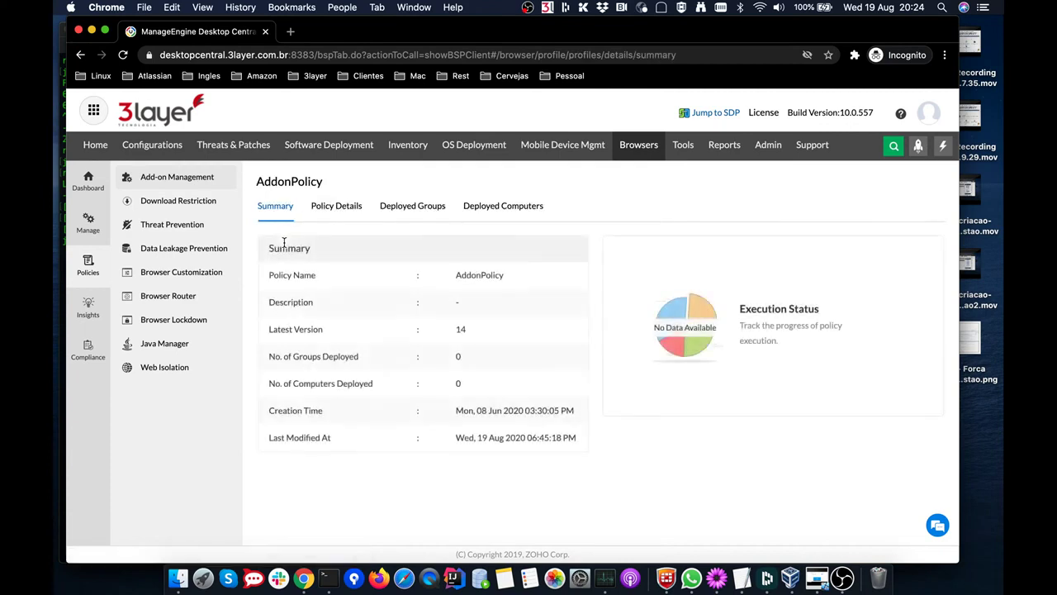
click(338, 208)
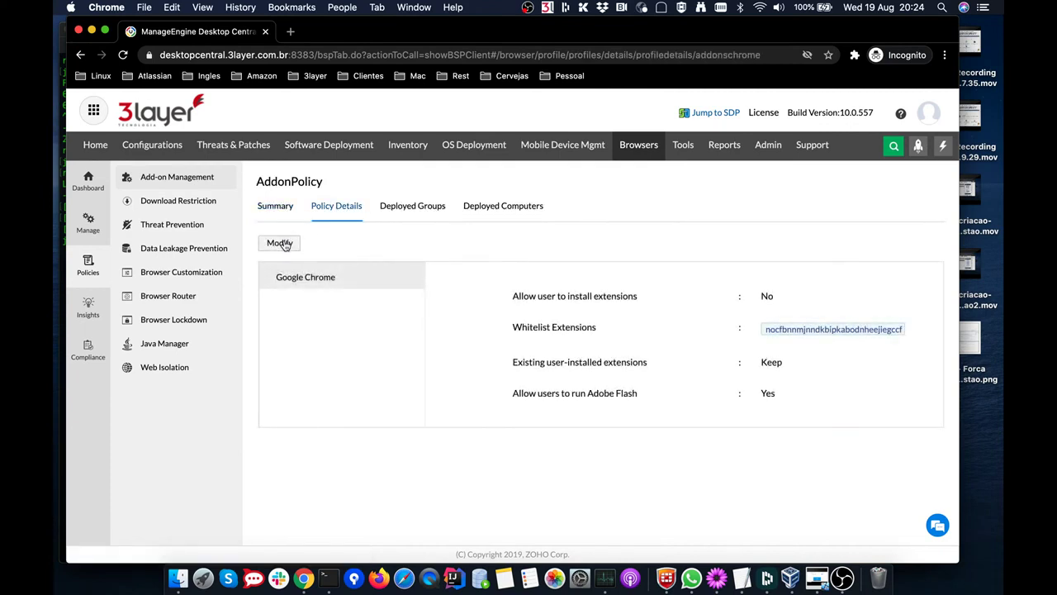
click(281, 243)
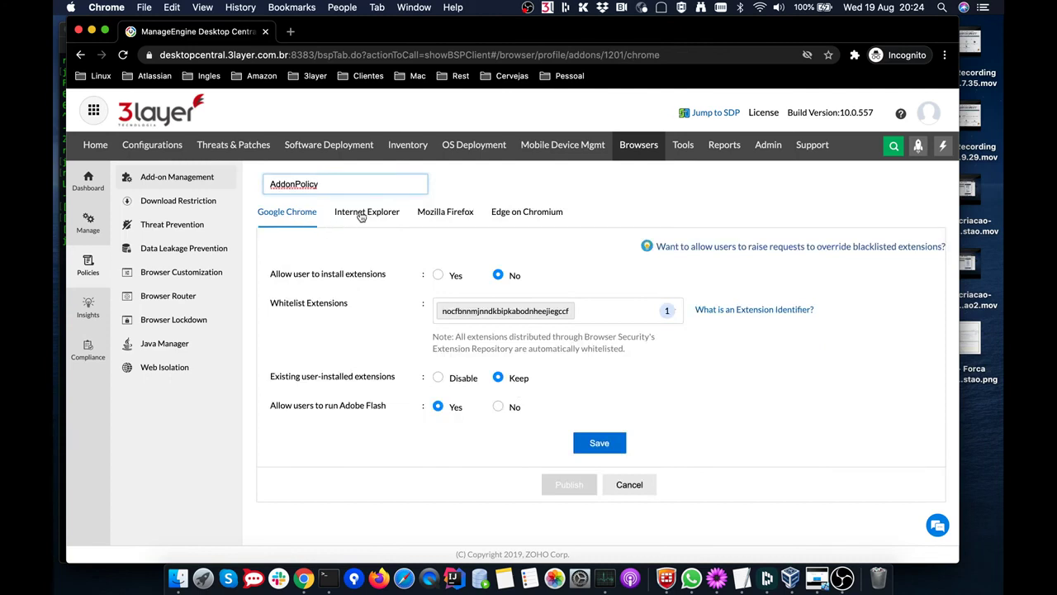
click(361, 215)
click(316, 213)
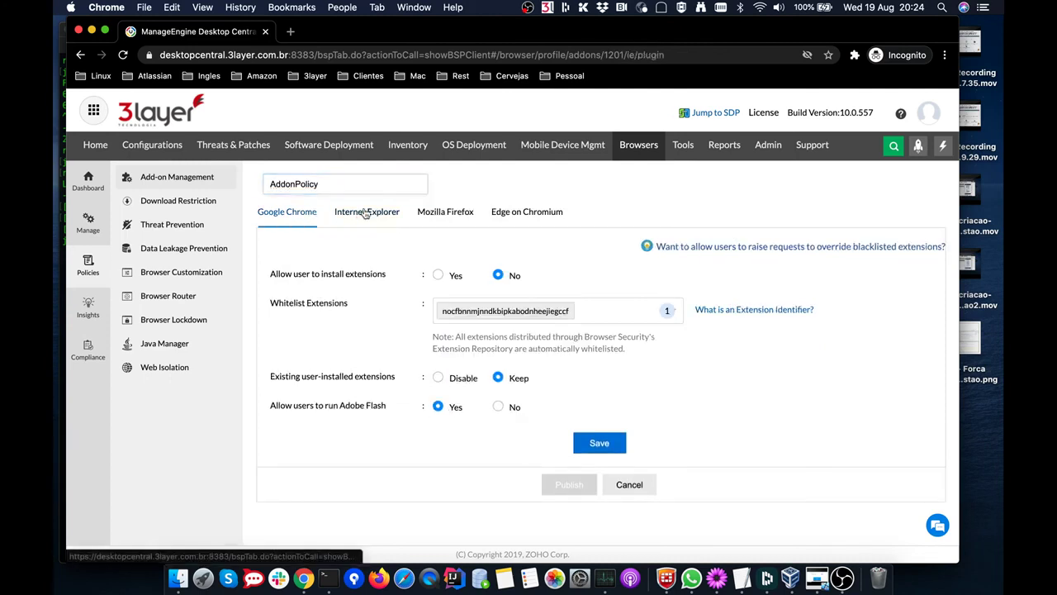
click(362, 213)
click(423, 212)
click(512, 212)
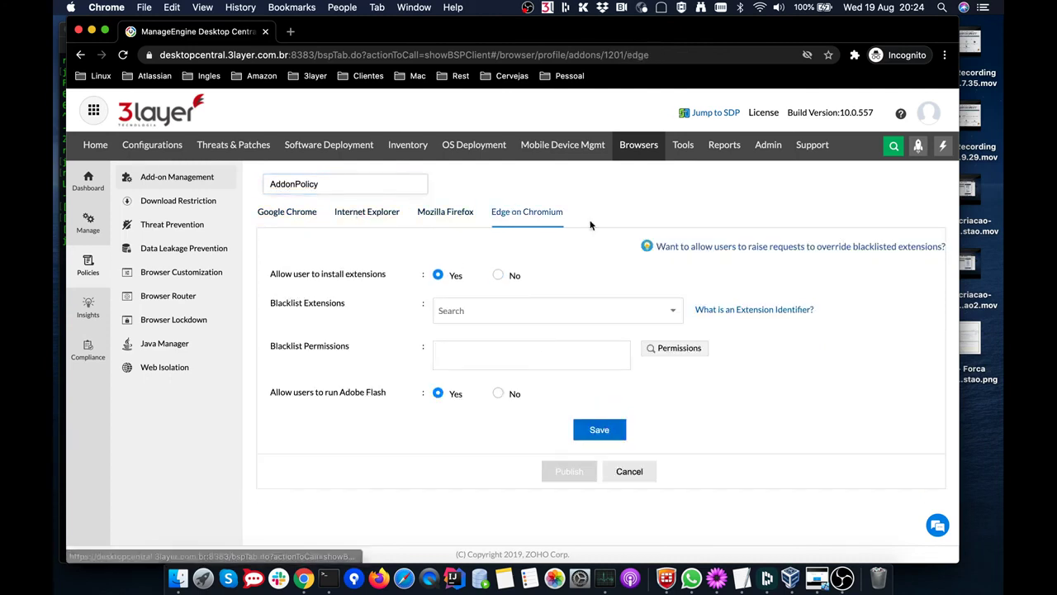
click(288, 216)
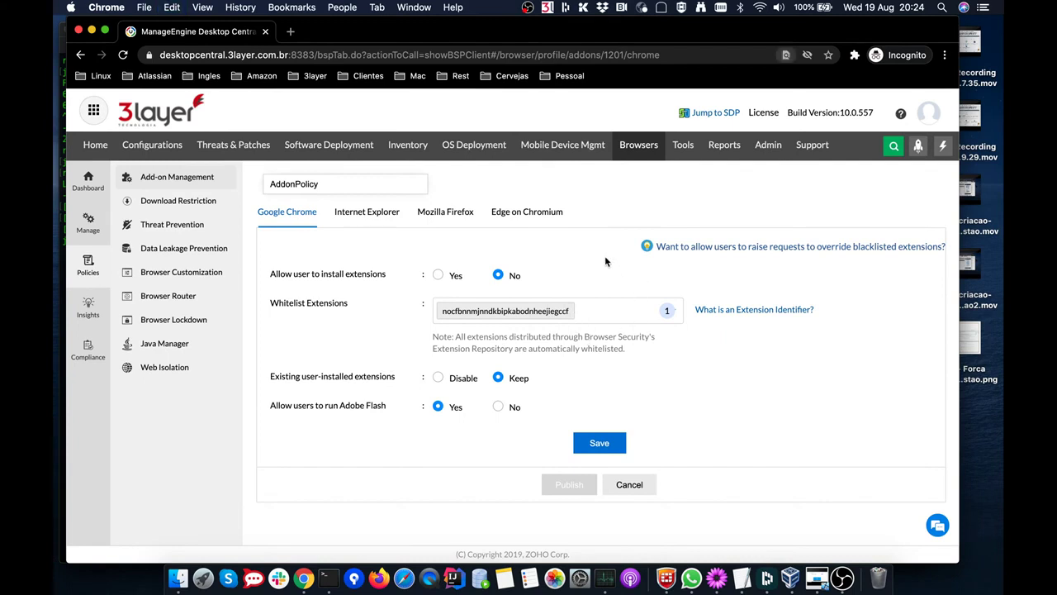
Whitelist the Rocket.Chat extension ID in AddonPolicy, then save and publish it
key(super+f)
text(nocfbnnmjnndkbipkabodnheejiegccf)
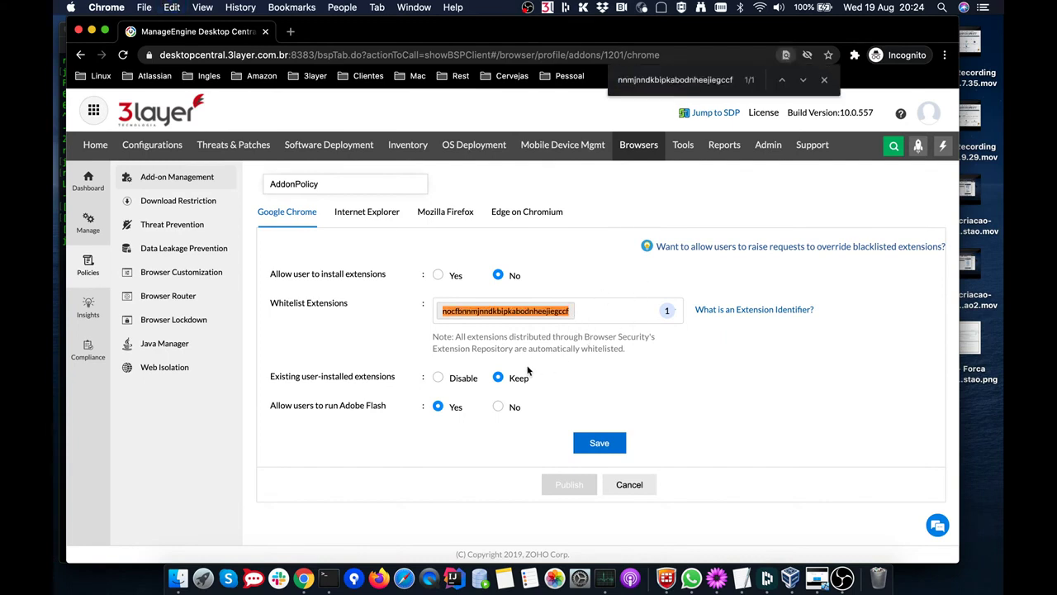
click(598, 444)
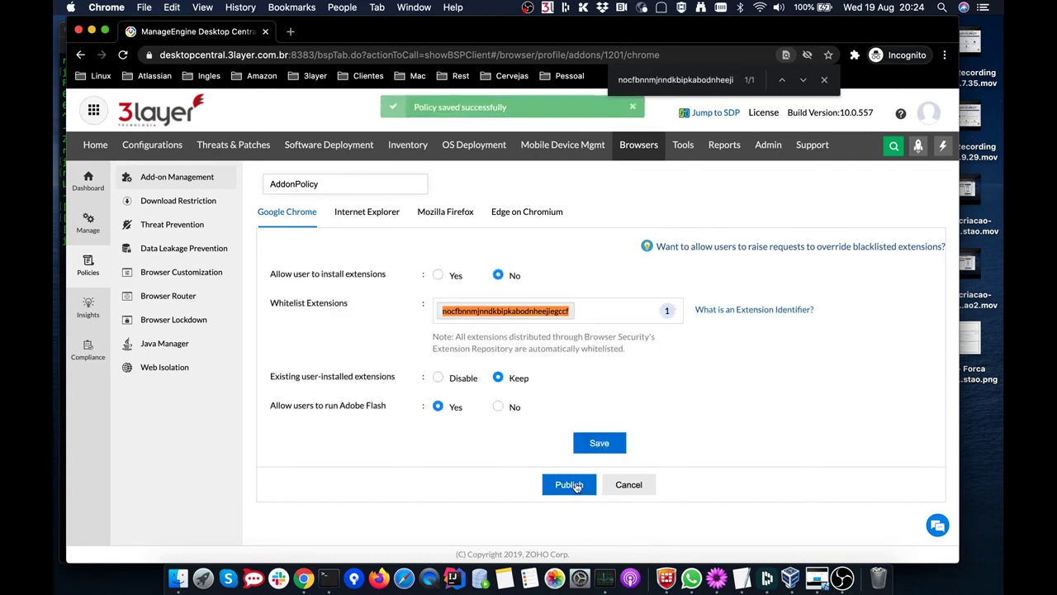
click(573, 484)
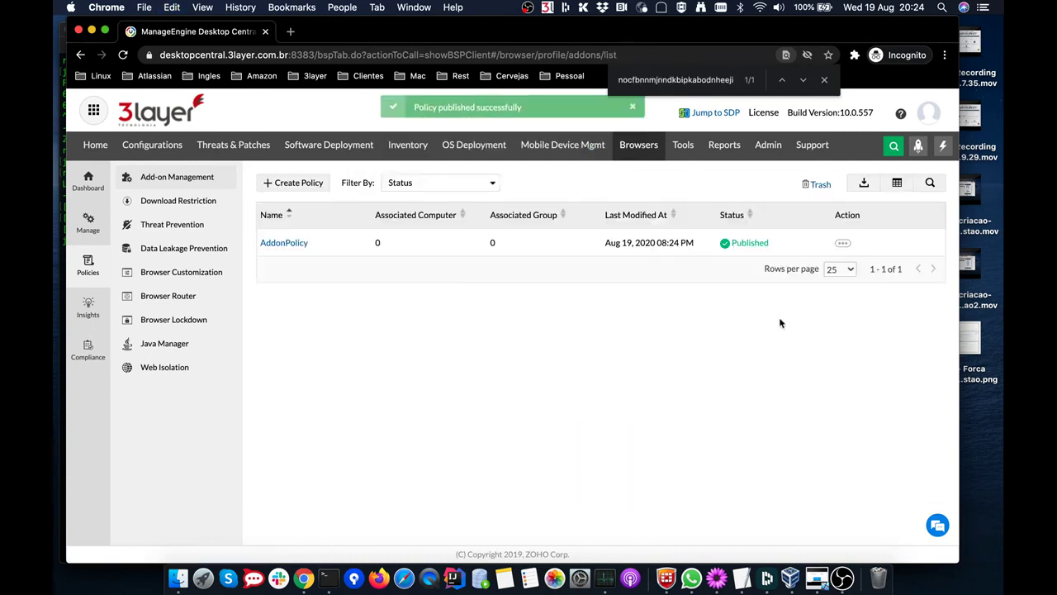
Deploy AddonPolicy to the 3layer-teste computer
click(843, 248)
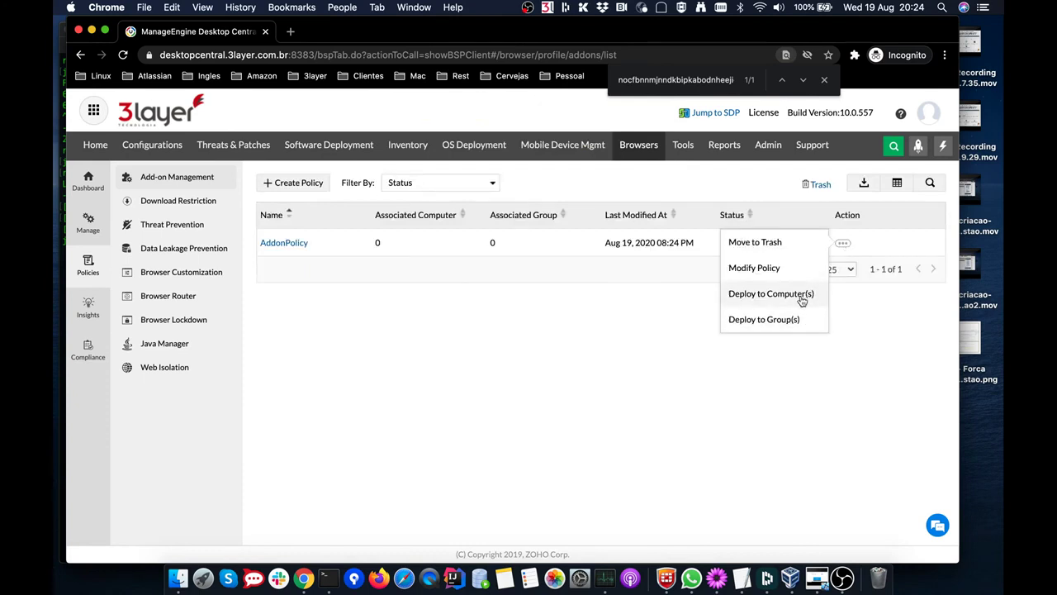
click(771, 294)
click(533, 371)
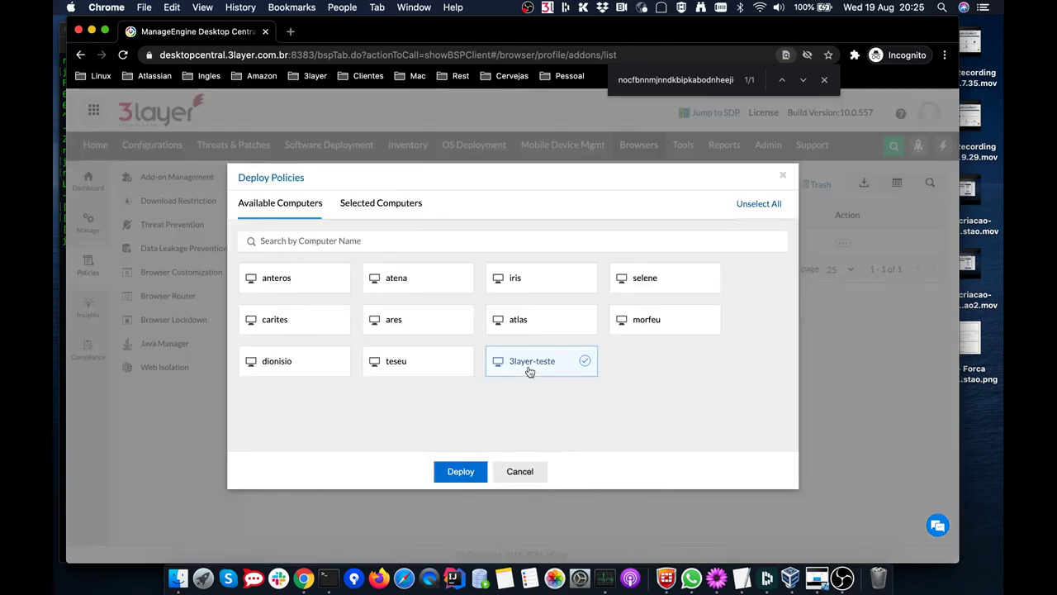
click(463, 471)
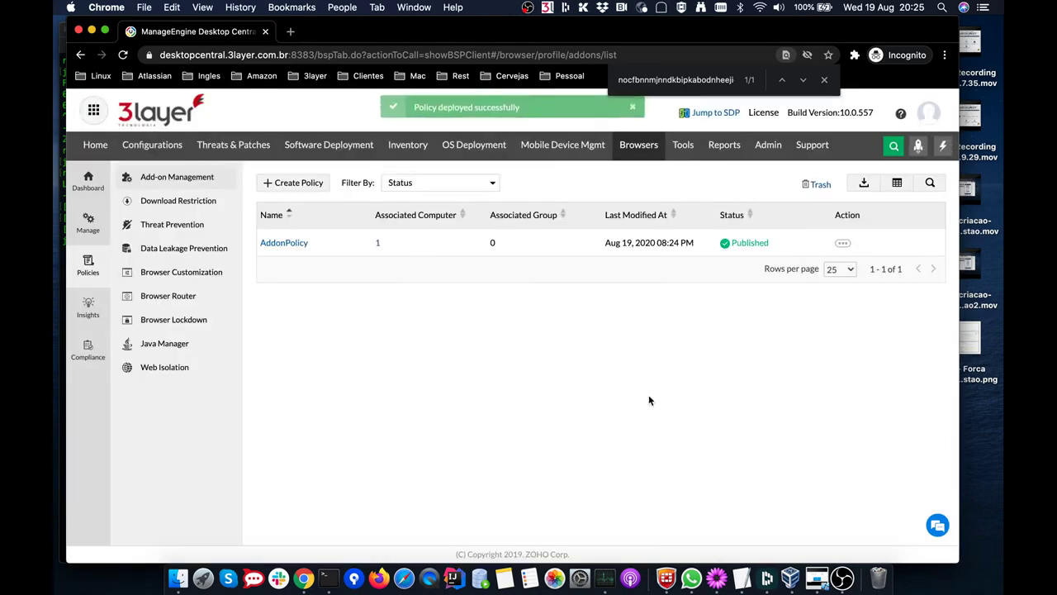
On the VM, search the Web Store's Extensões for rocket, extensions only
key(ctrl+Right)
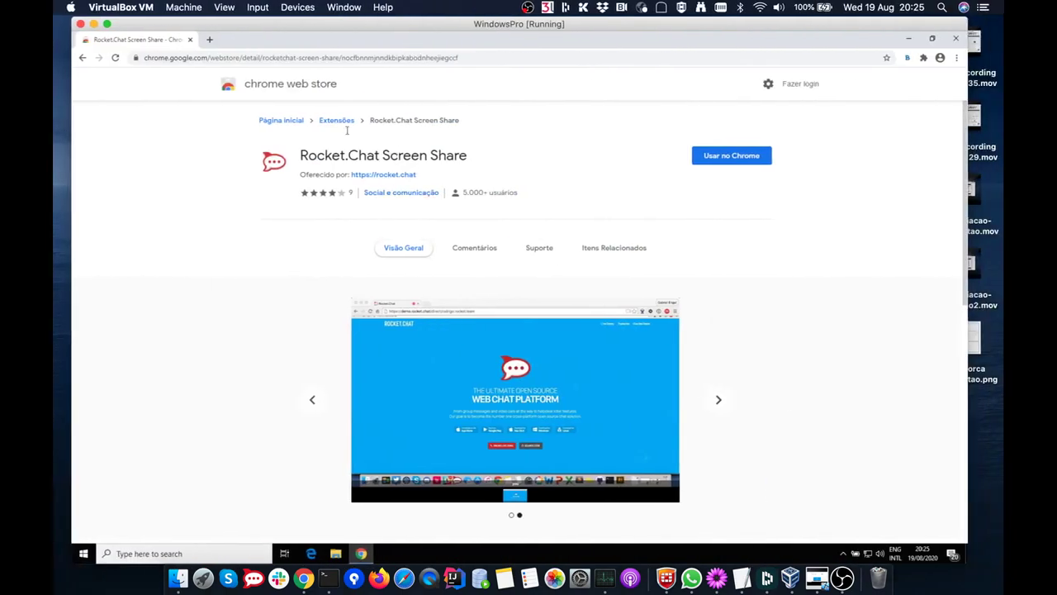
click(337, 121)
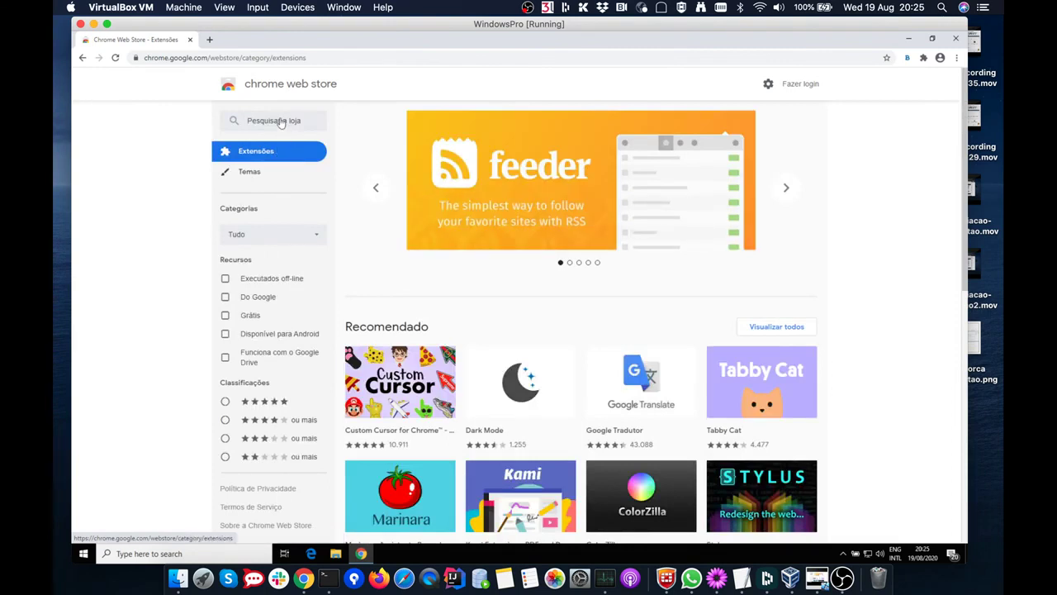
click(293, 118)
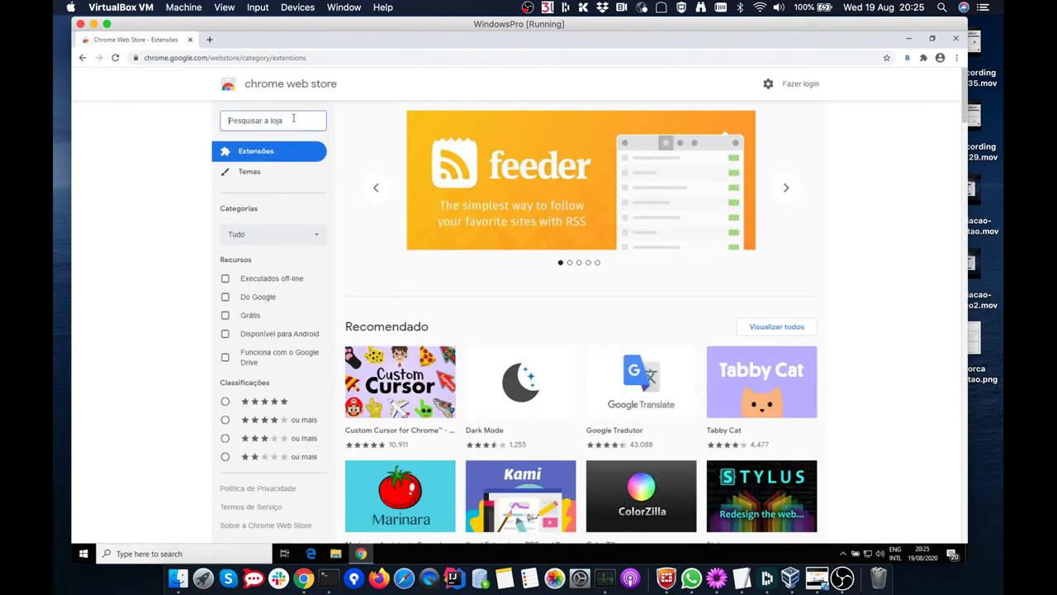
text(rocket)
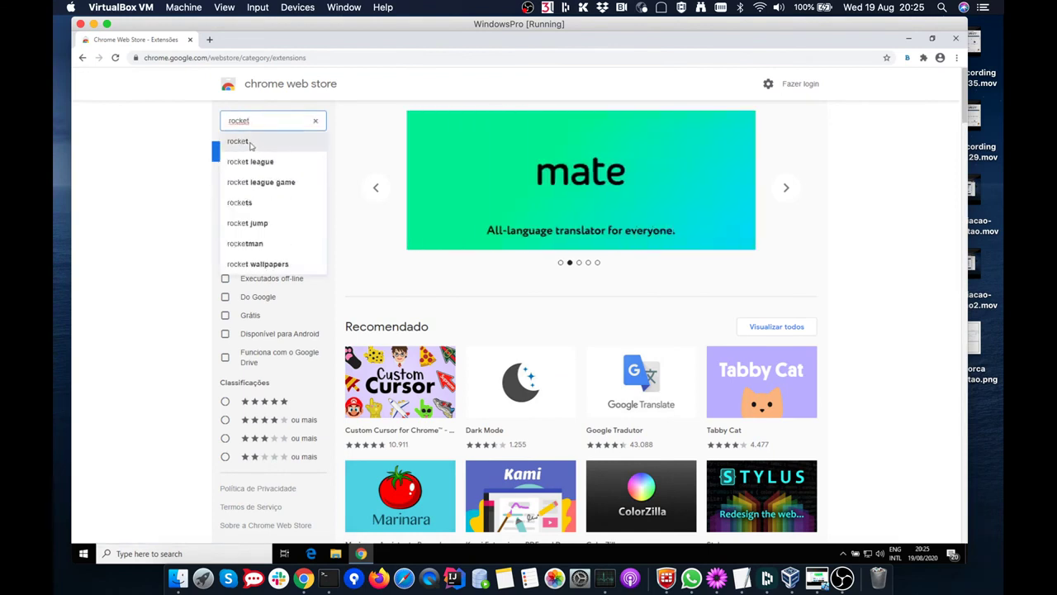
click(253, 142)
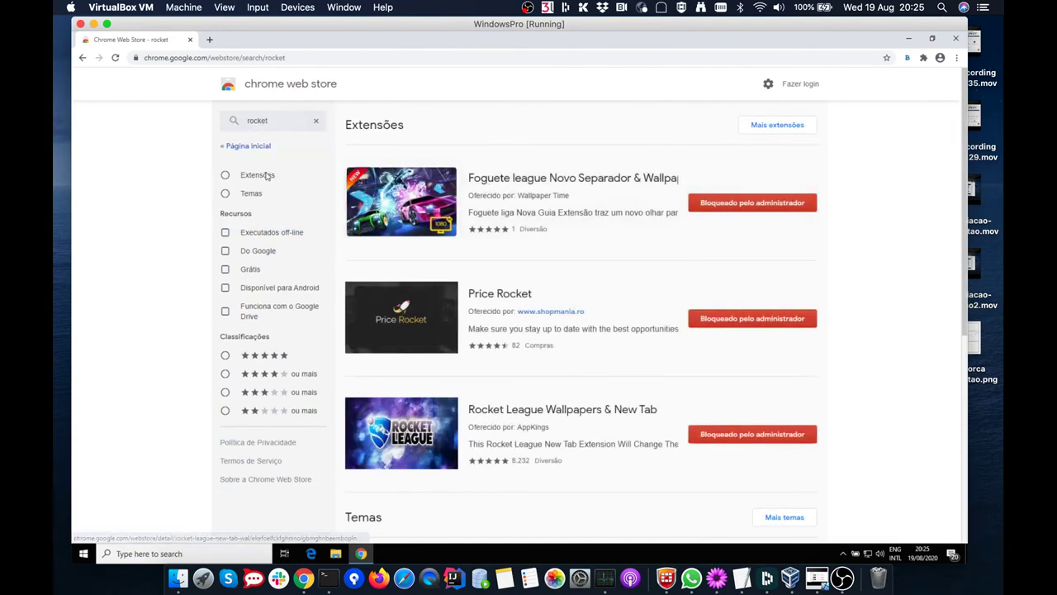
click(266, 176)
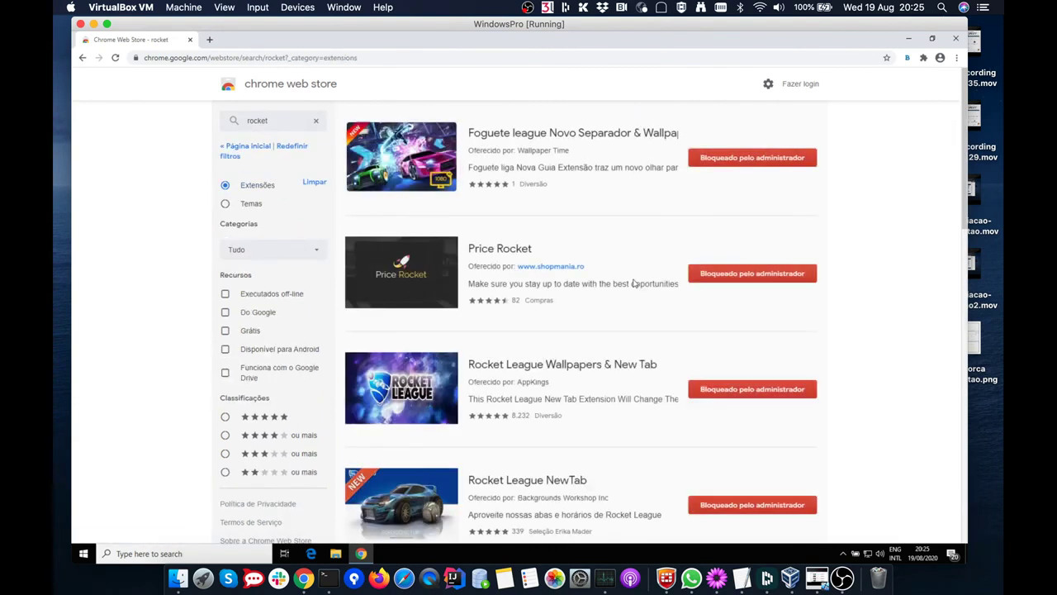
Try the blocked Foguete league extension, then scroll down to Rocket.Chat Screen Share
click(787, 159)
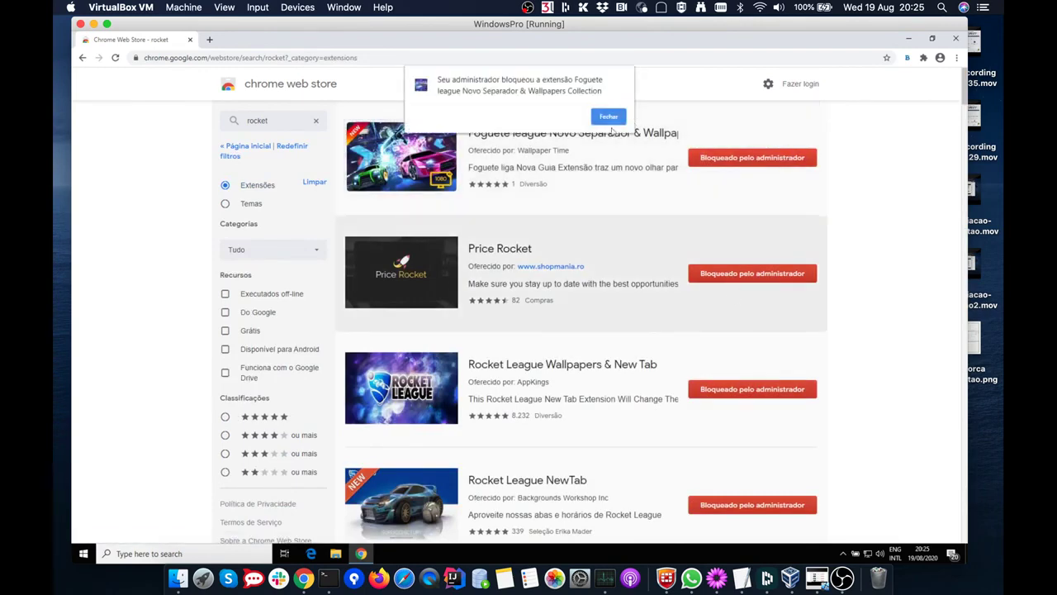
scroll(710, 329, down, 4)
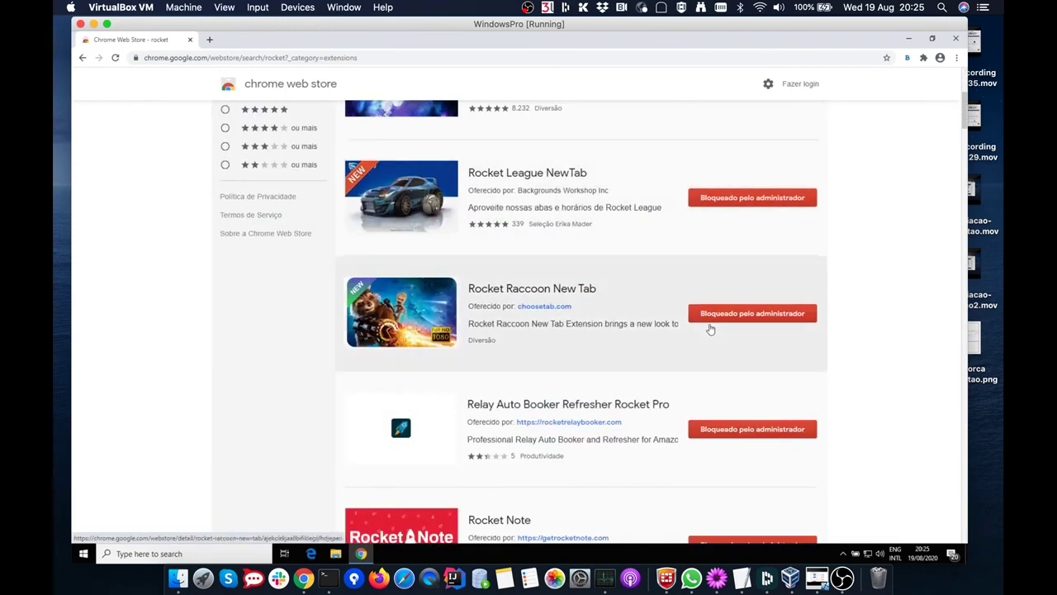
scroll(710, 330, down, 5)
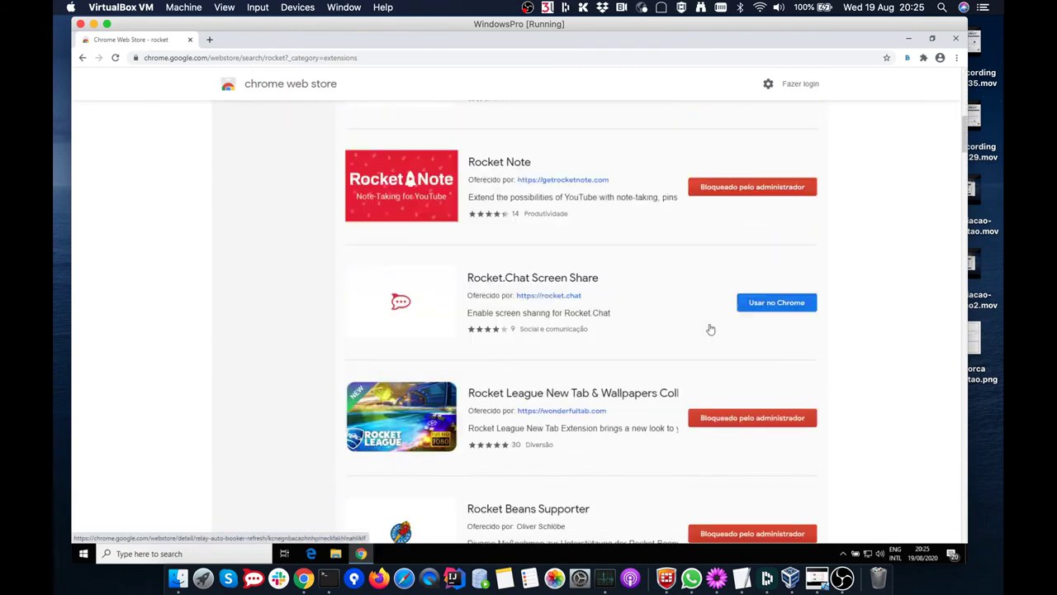
scroll(685, 331, down, 1)
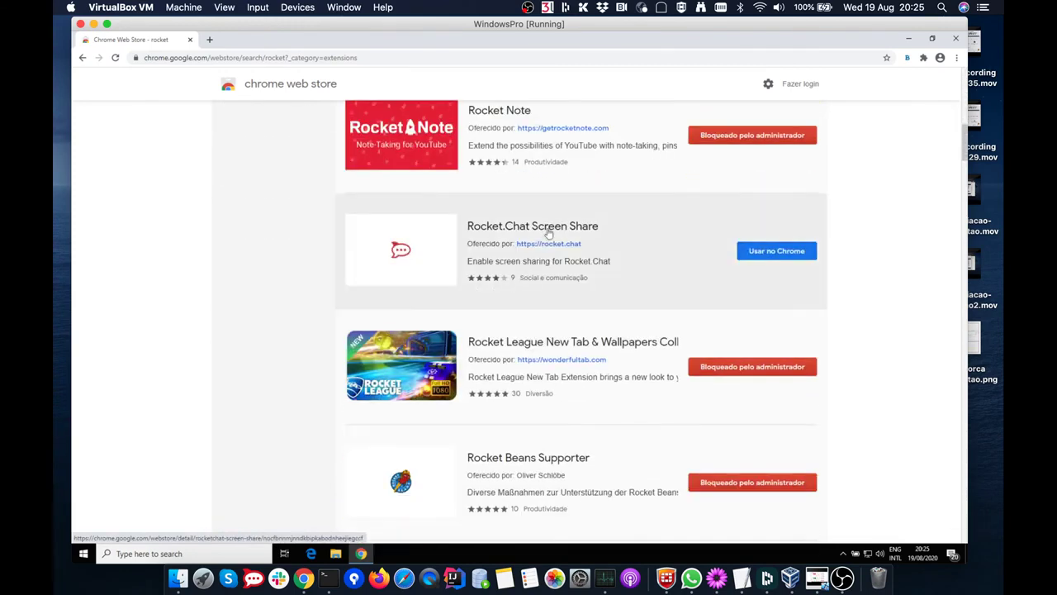
Add Rocket.Chat Screen Share to Chrome and close the sync sign-in page that follows
click(755, 252)
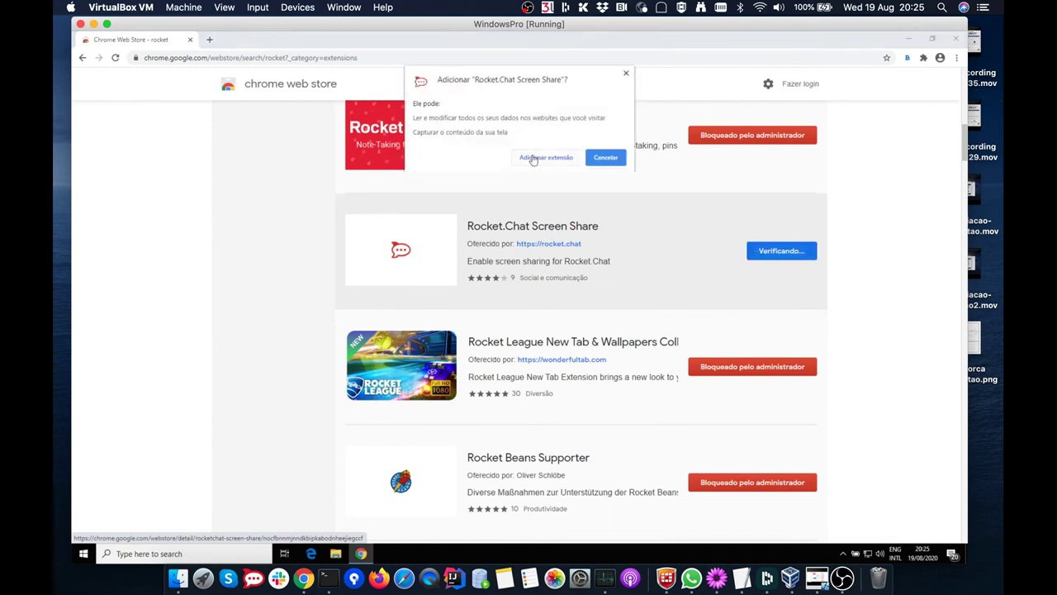
click(533, 159)
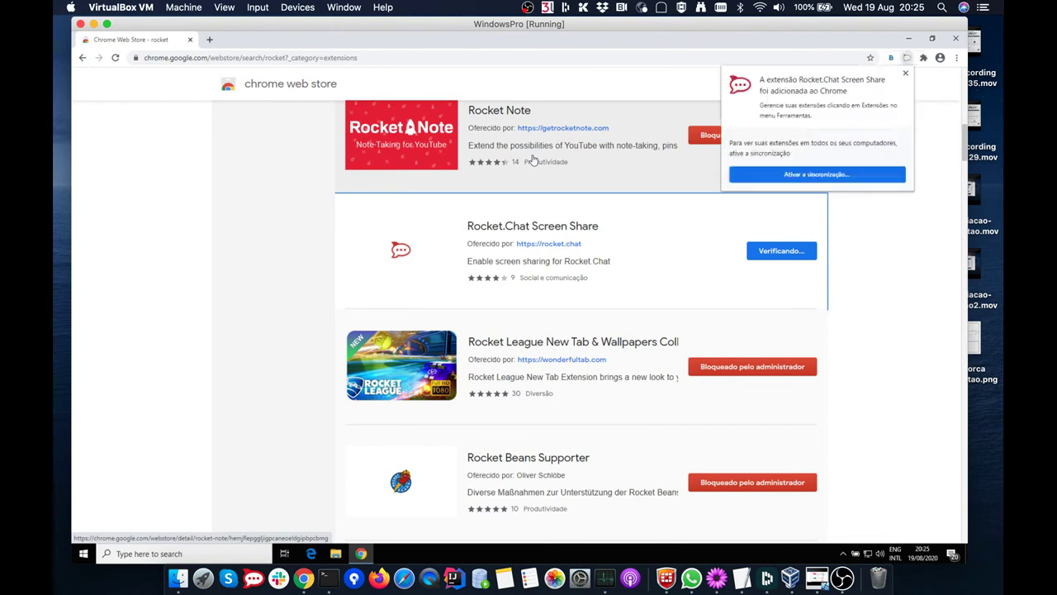
click(772, 174)
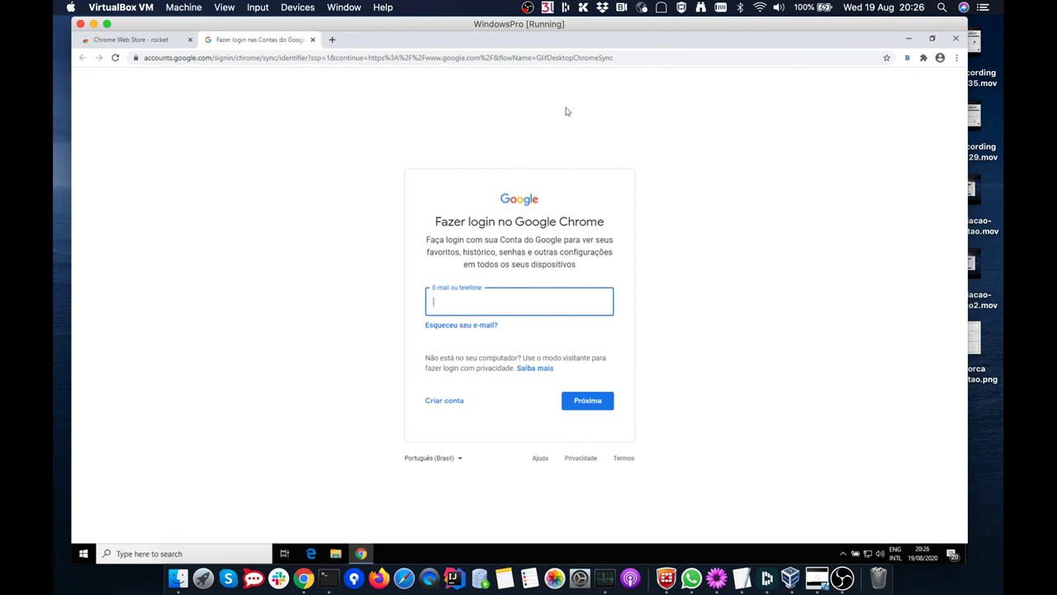
click(313, 40)
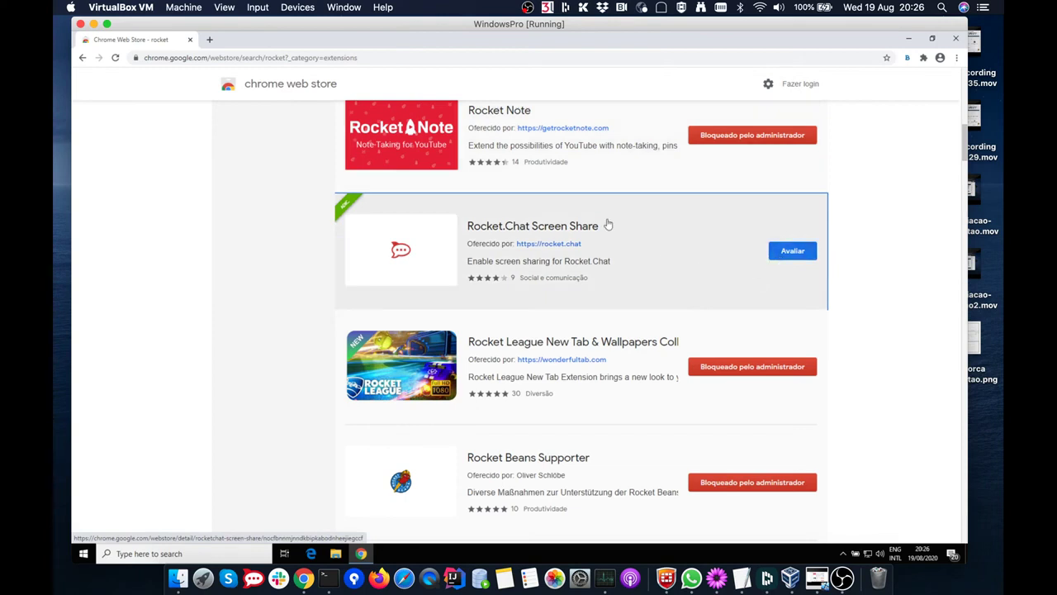
Return to the rocket search box, then switch back to the Desktop Central console
scroll(373, 142, up, 1)
scroll(372, 142, up, 10)
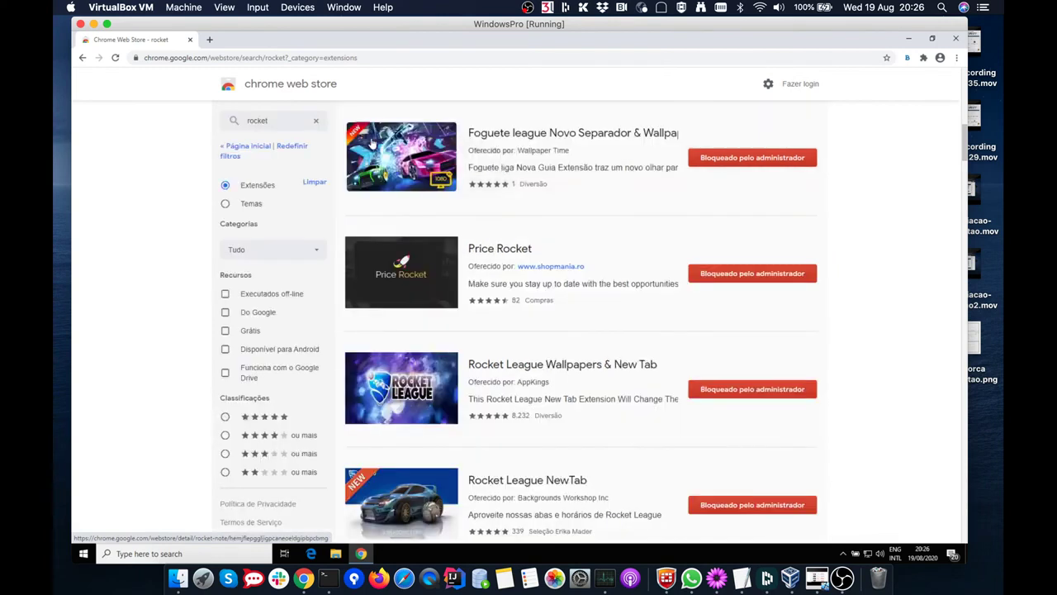
click(282, 126)
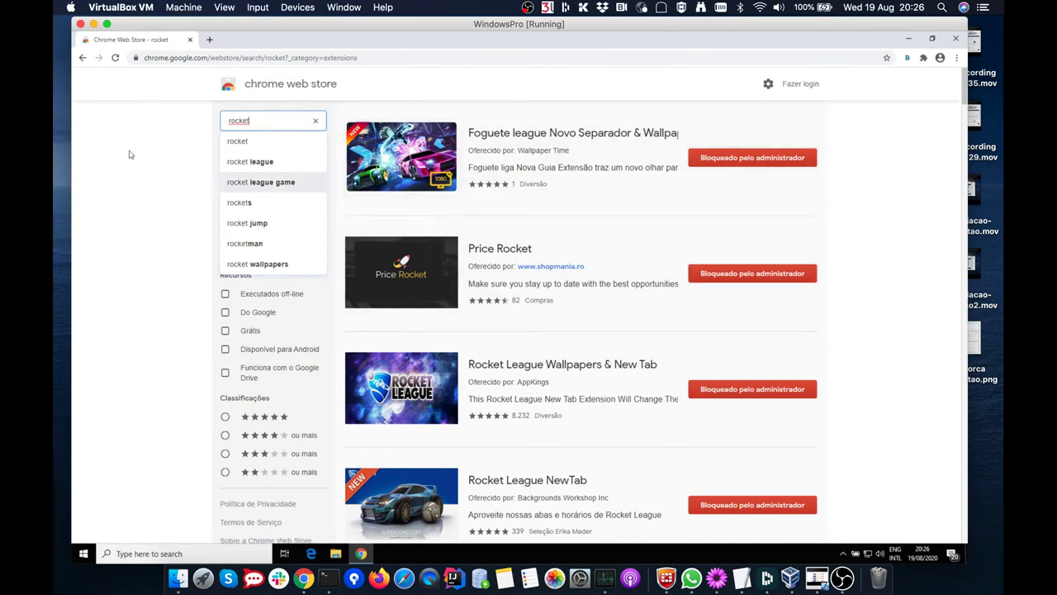
click(129, 153)
key(super+Tab)
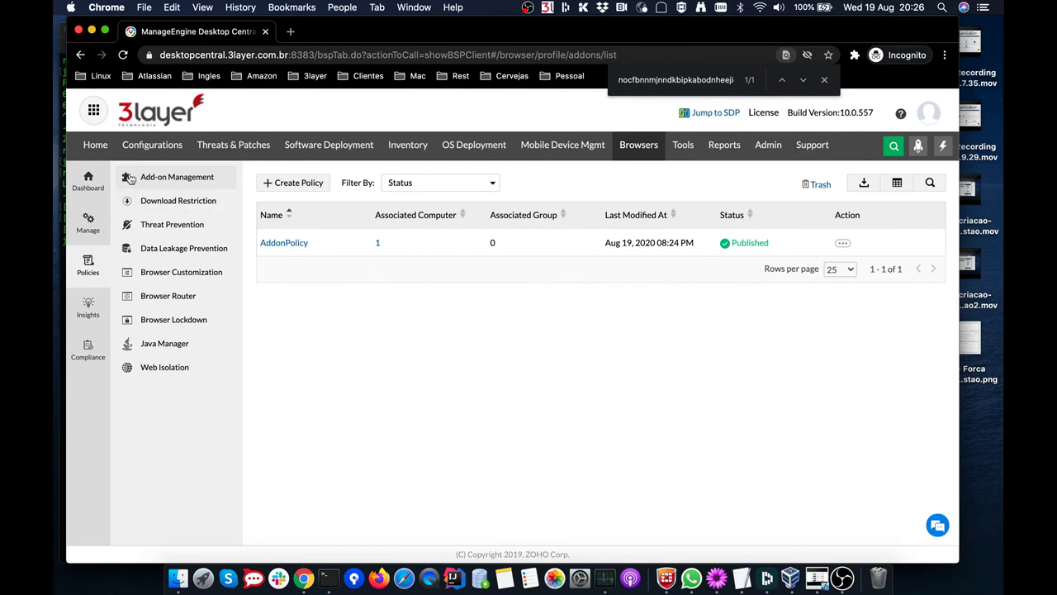
Review the Restrict_Torrents download restriction policy and its website groups setting
click(171, 198)
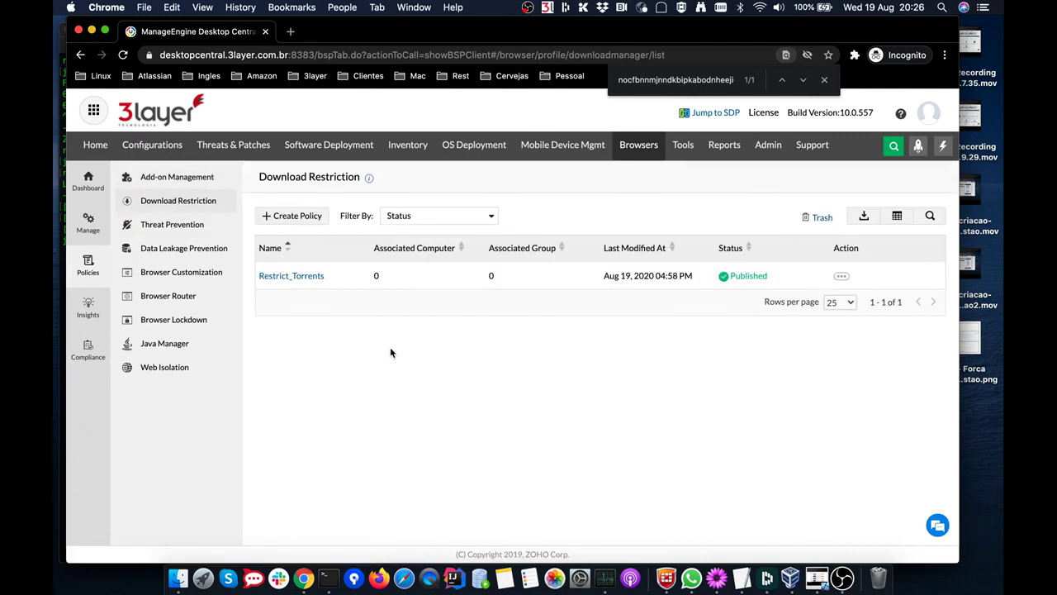
click(273, 278)
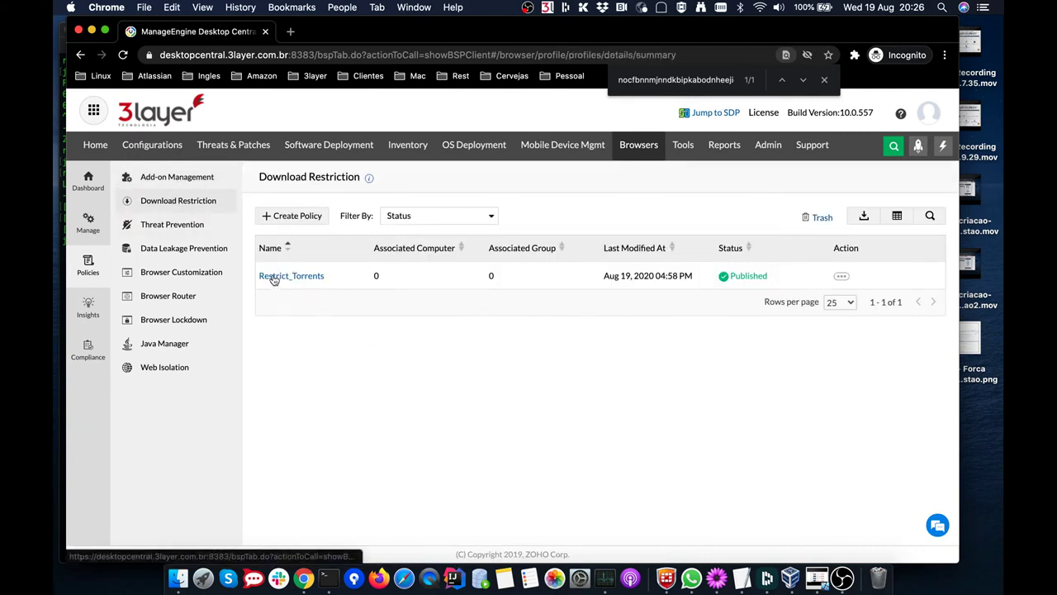
click(320, 214)
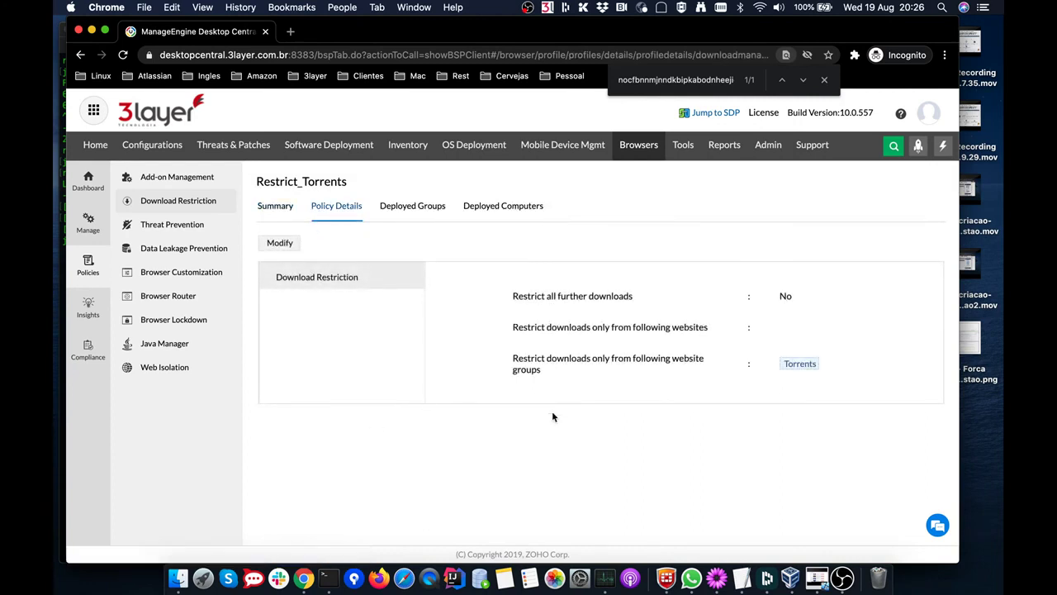
triple_click(643, 363)
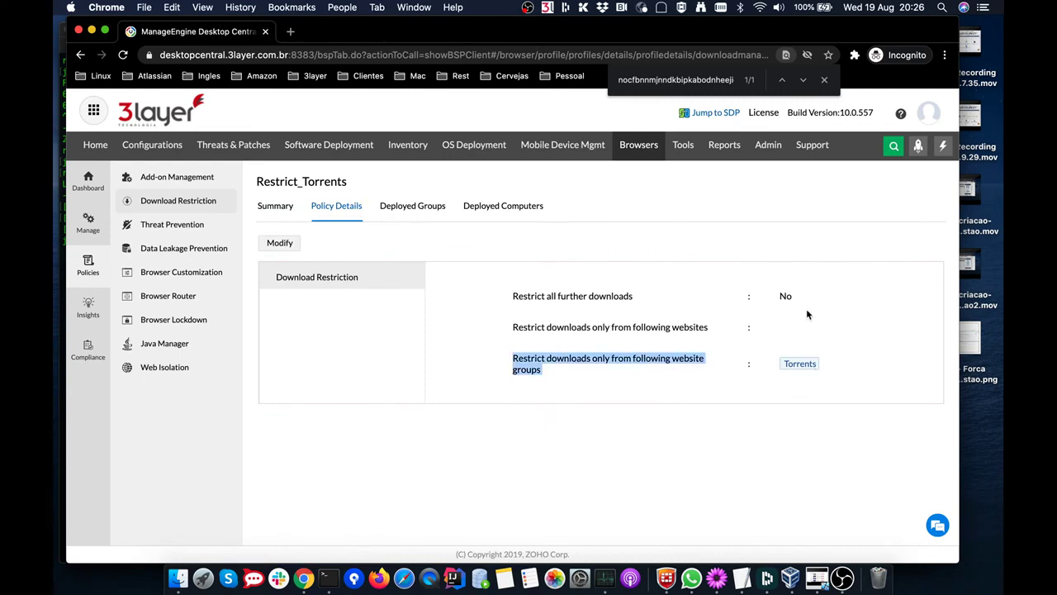
click(796, 361)
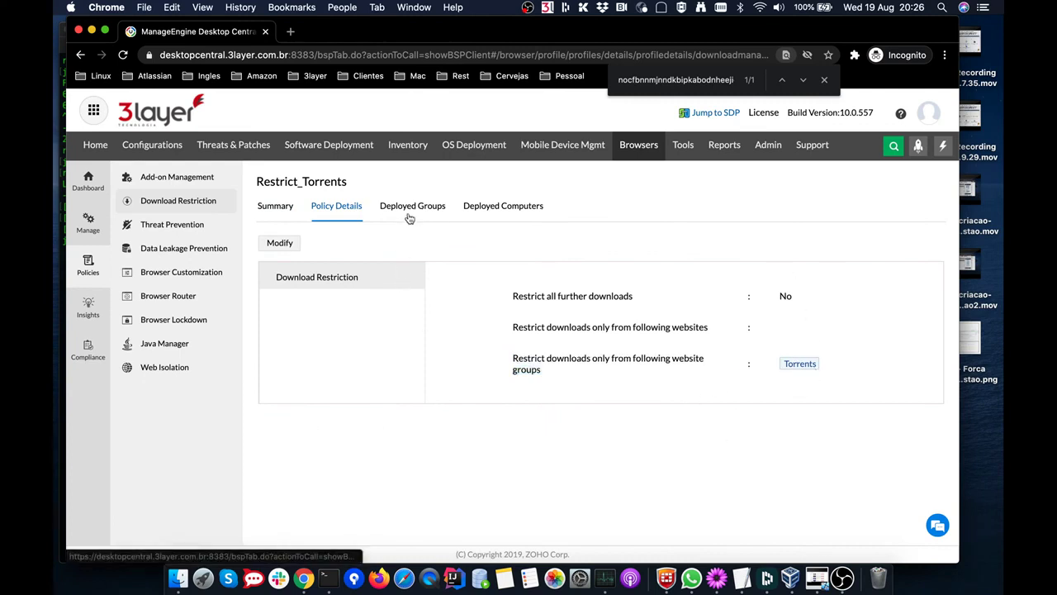
Review ThreatPreventionPolicy's Phishing settings, then open the Data Leakage Prevention list
click(174, 230)
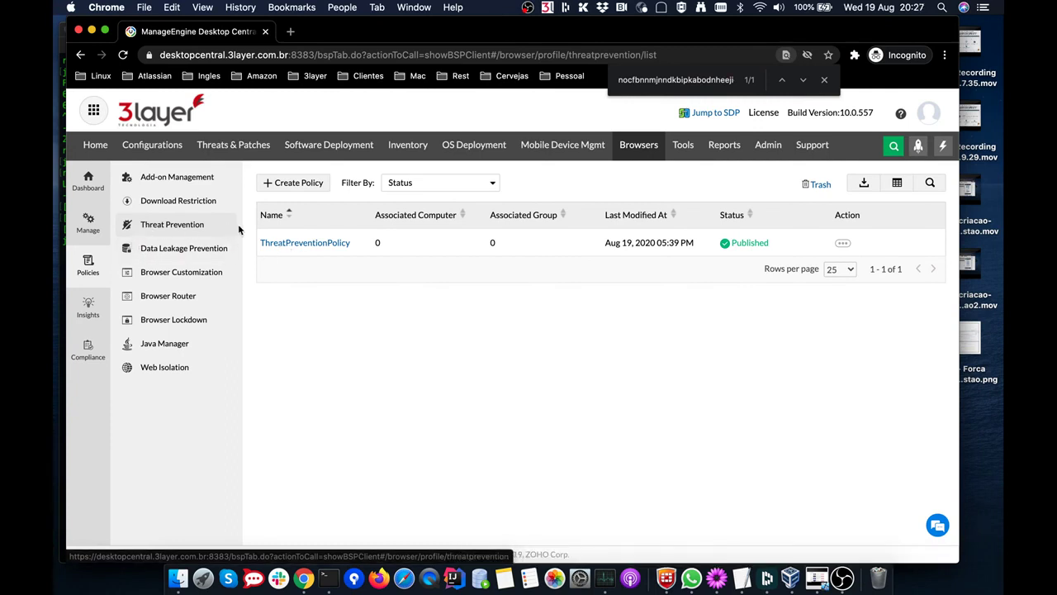
click(327, 243)
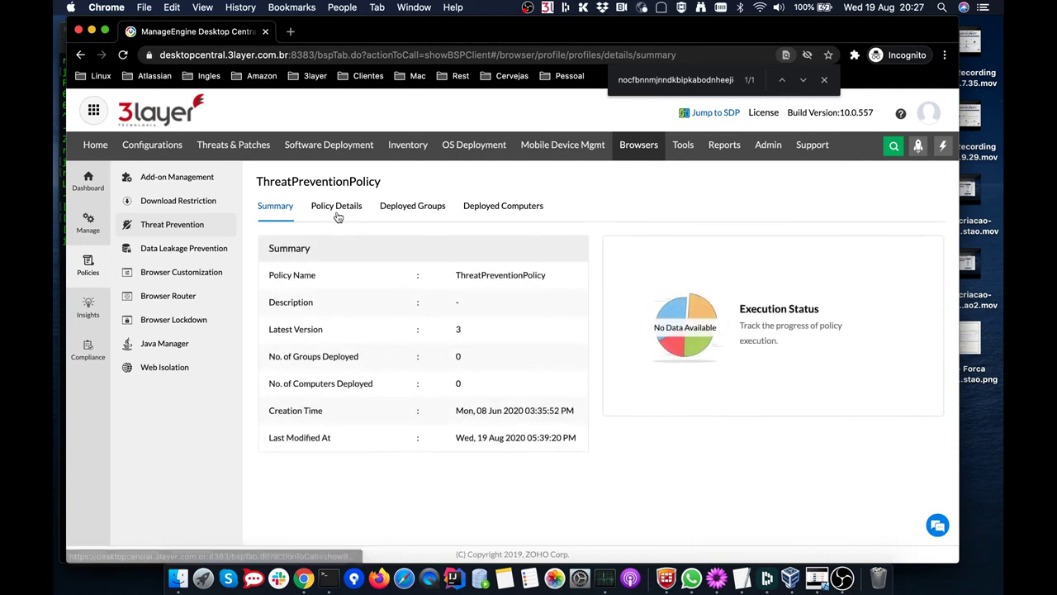
click(336, 206)
scroll(436, 394, down, 2)
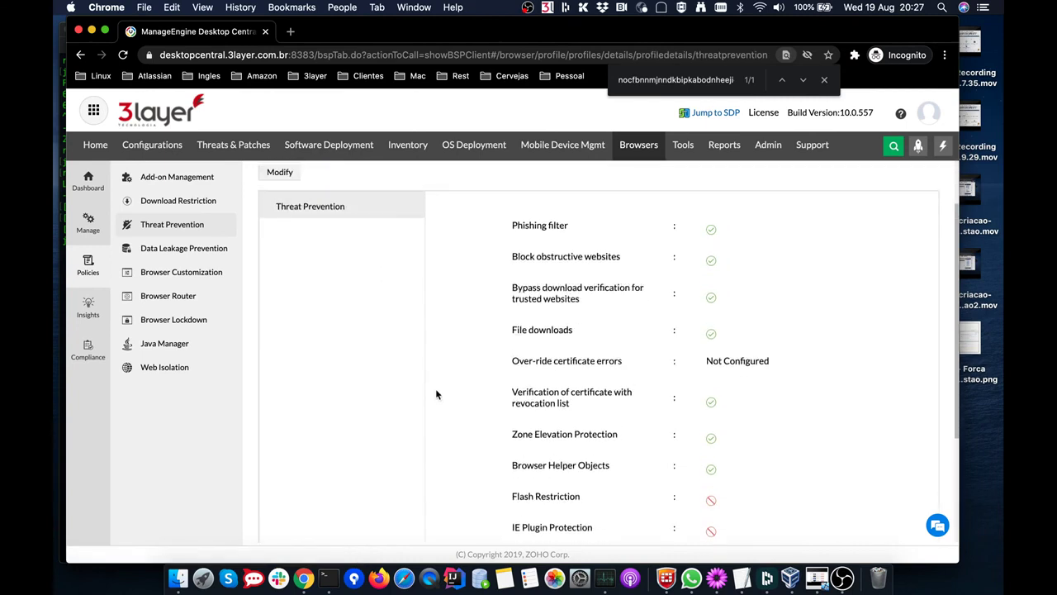
double_click(513, 228)
scroll(583, 253, down, 2)
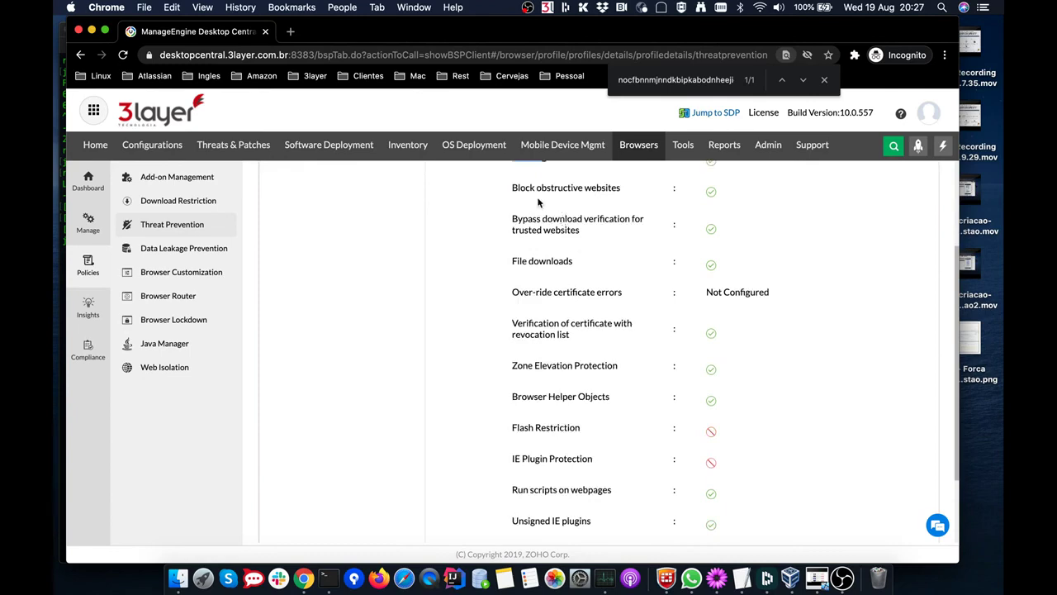
scroll(589, 246, down, 3)
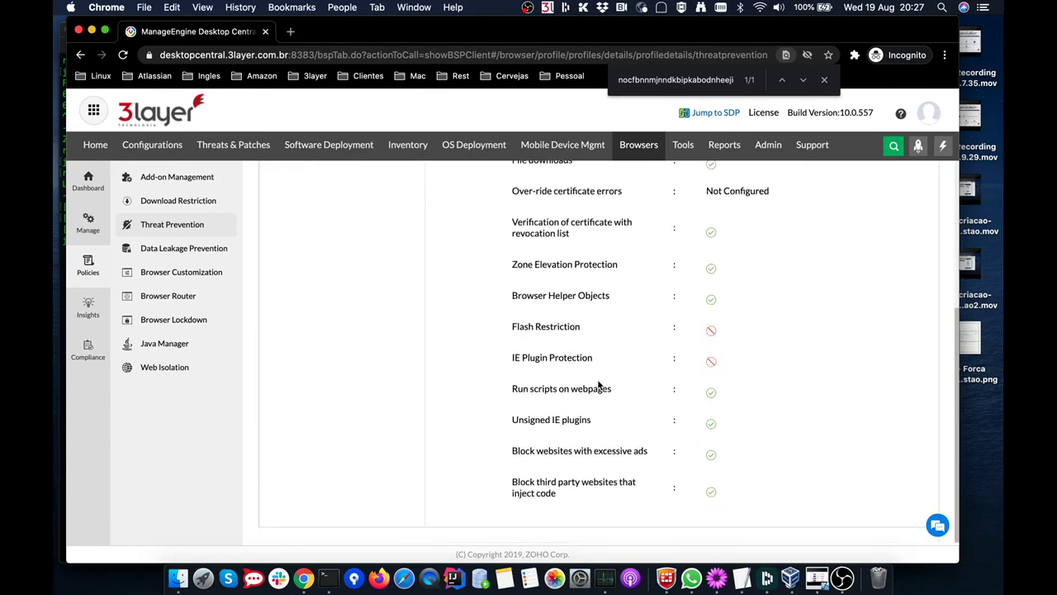
scroll(598, 382, up, 7)
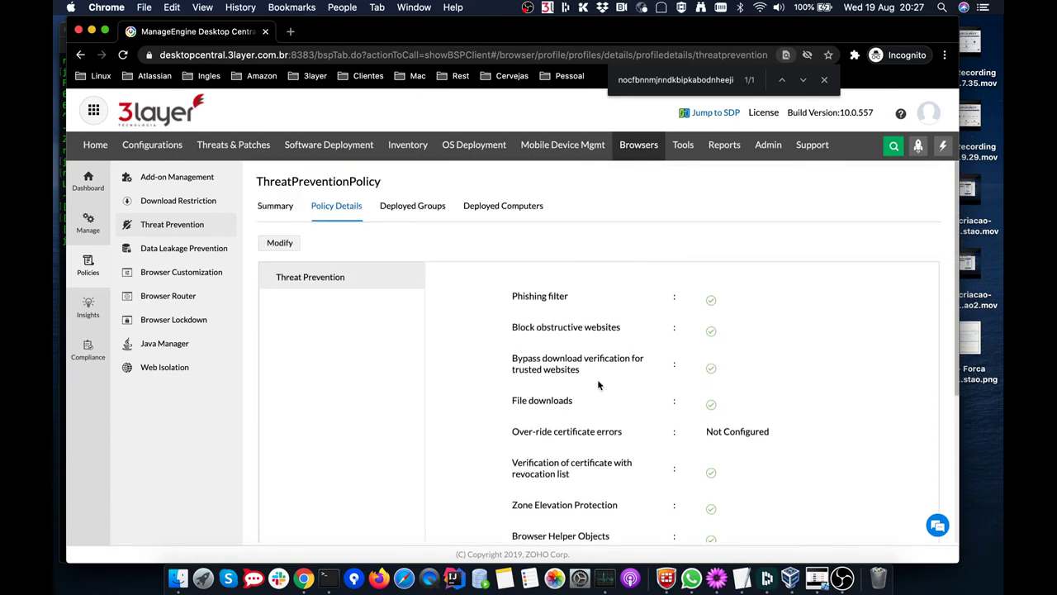
click(181, 248)
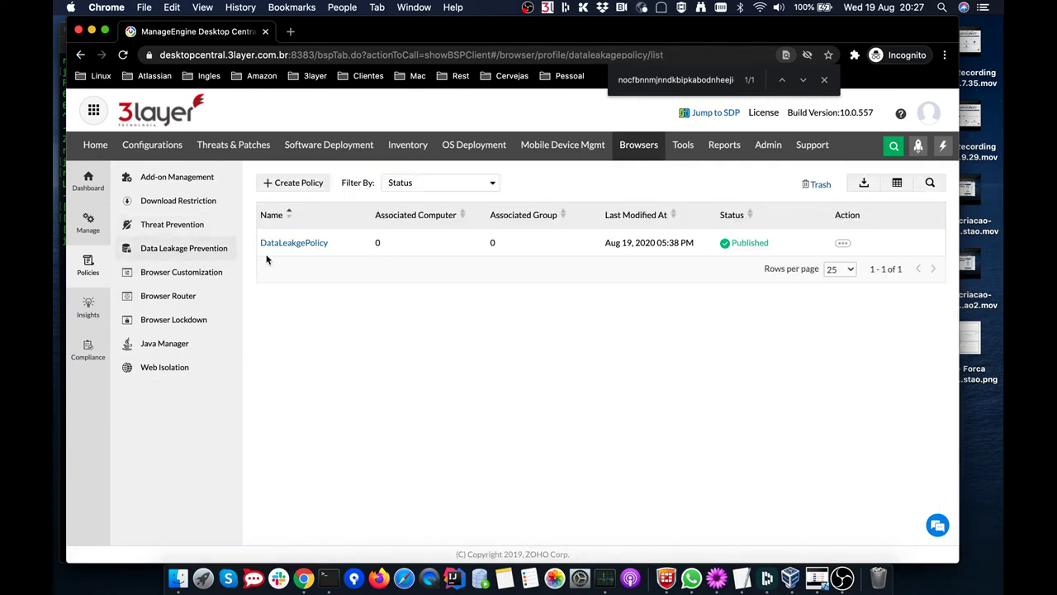
Open DataLeakgePolicy's policy details and scroll through its settings
click(269, 246)
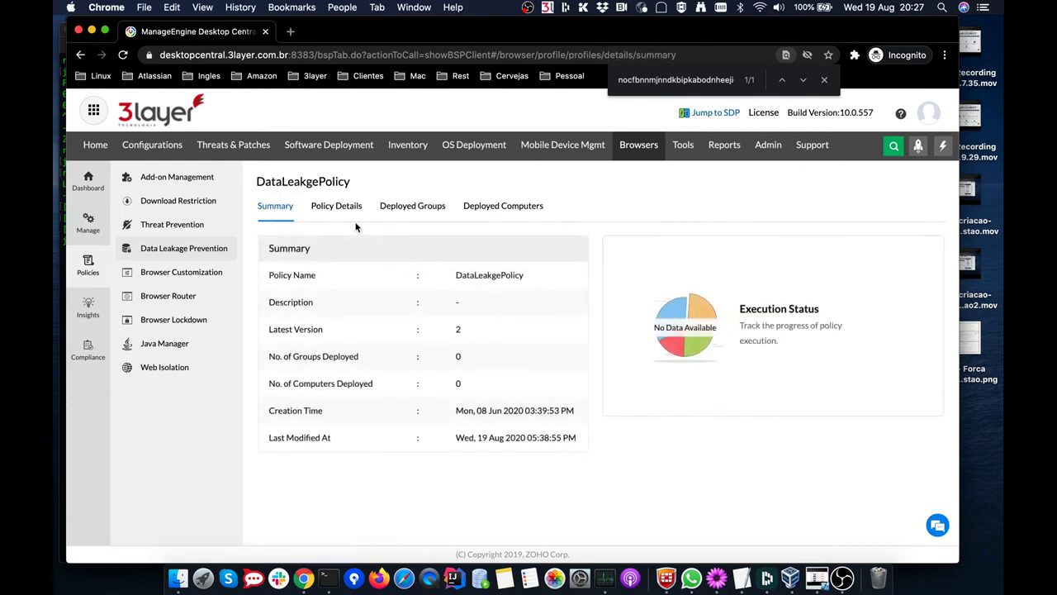
click(335, 207)
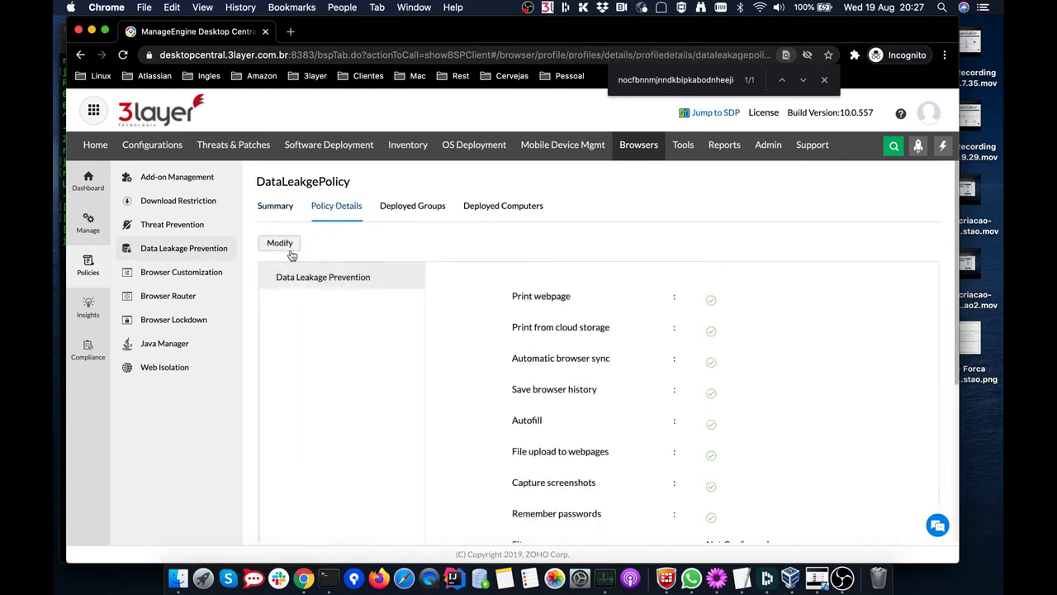
scroll(506, 262, down, 1)
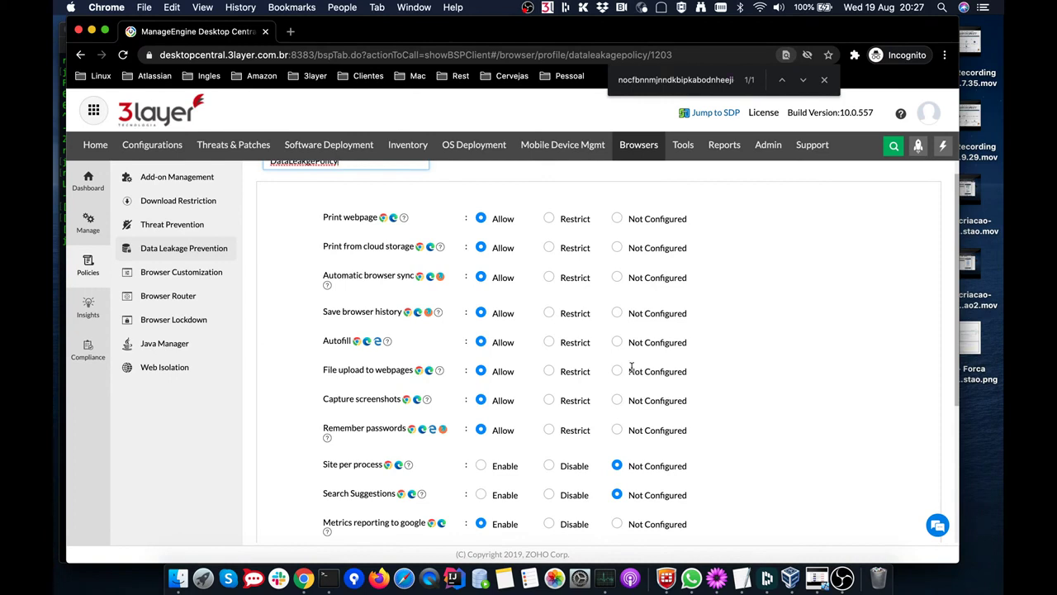
scroll(701, 337, up, 1)
scroll(643, 332, down, 2)
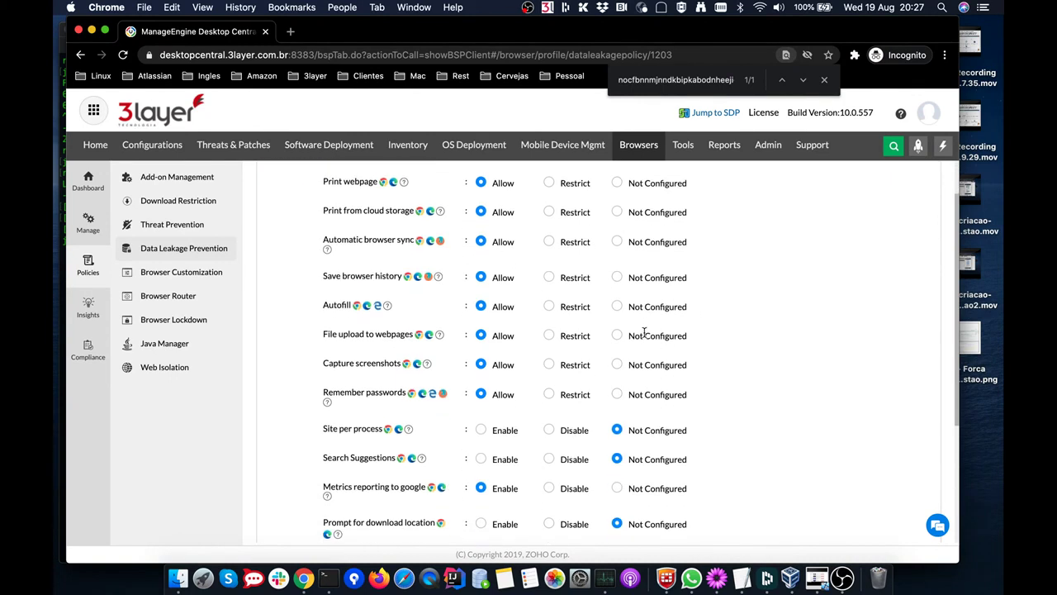
scroll(643, 332, up, 1)
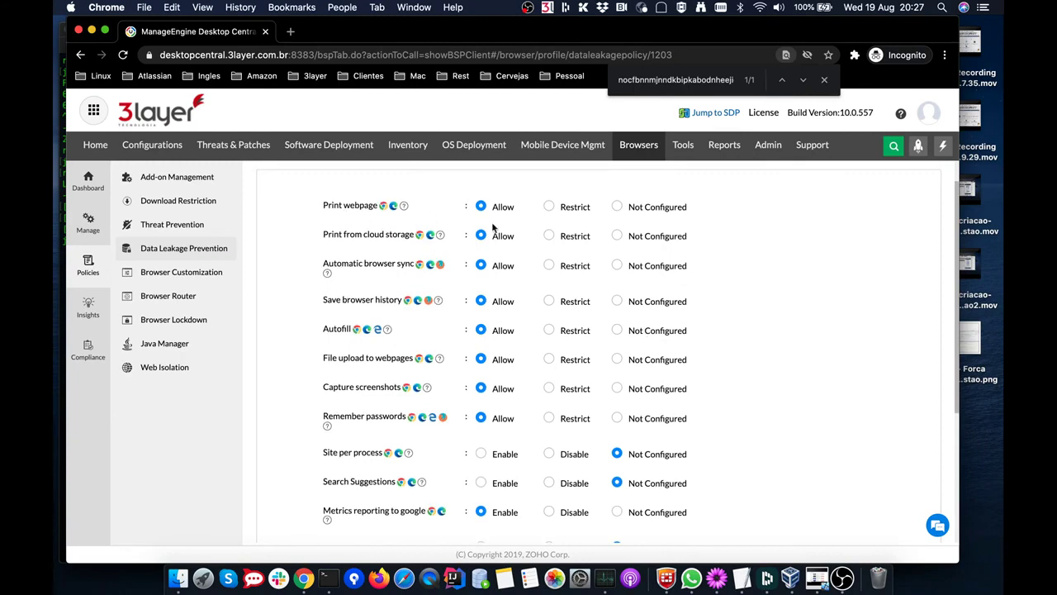
scroll(360, 262, up, 1)
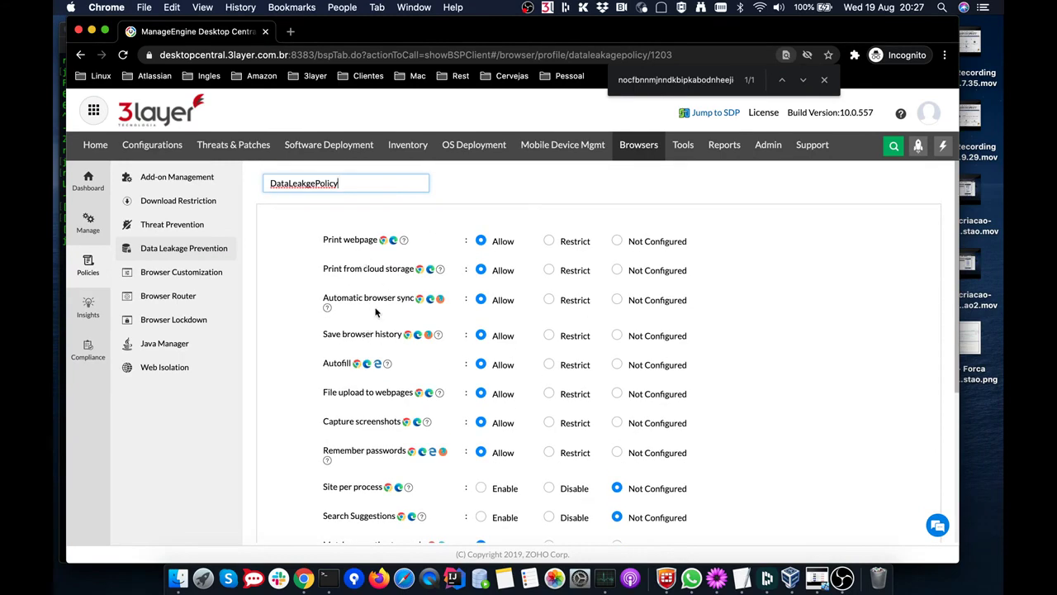
Finish reviewing the settings, cancel without saving, and open Browser Customization
scroll(376, 312, down, 3)
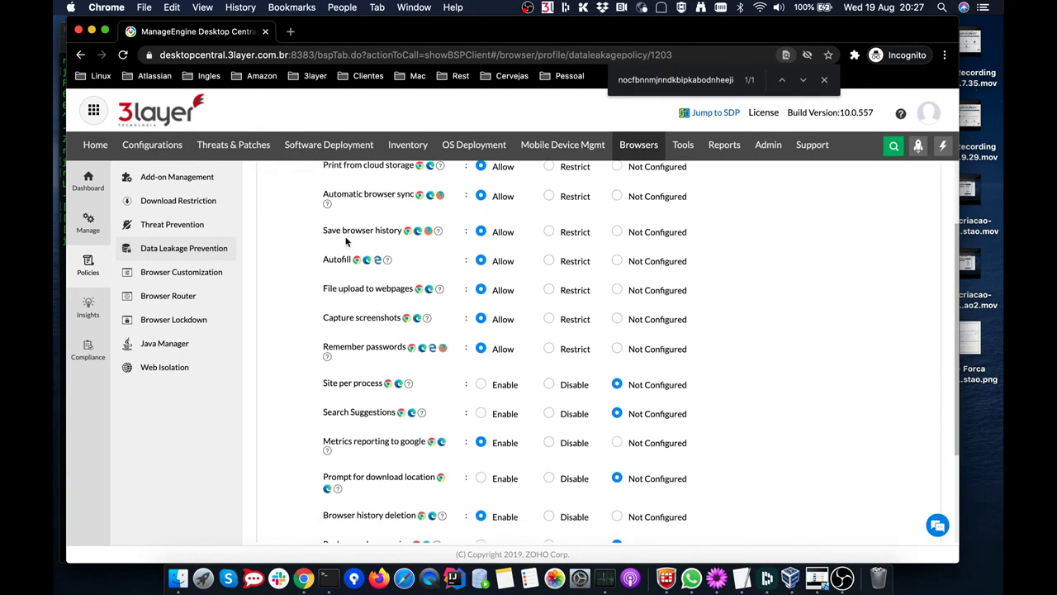
scroll(464, 242, down, 2)
scroll(457, 364, down, 2)
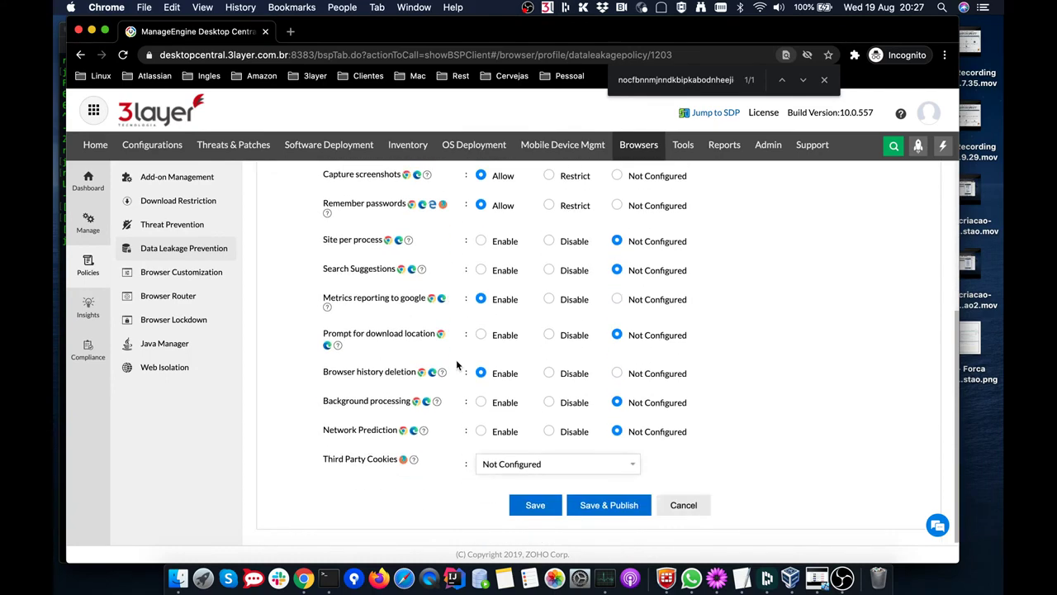
scroll(522, 321, down, 1)
scroll(521, 316, up, 2)
scroll(521, 316, down, 2)
scroll(401, 281, up, 6)
scroll(277, 250, down, 6)
click(688, 512)
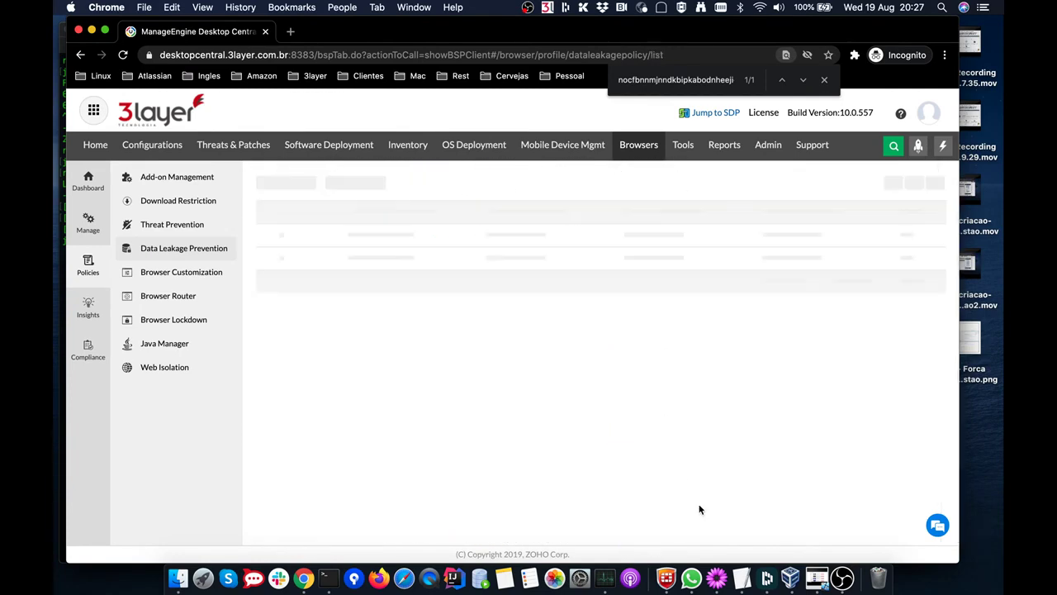
click(174, 273)
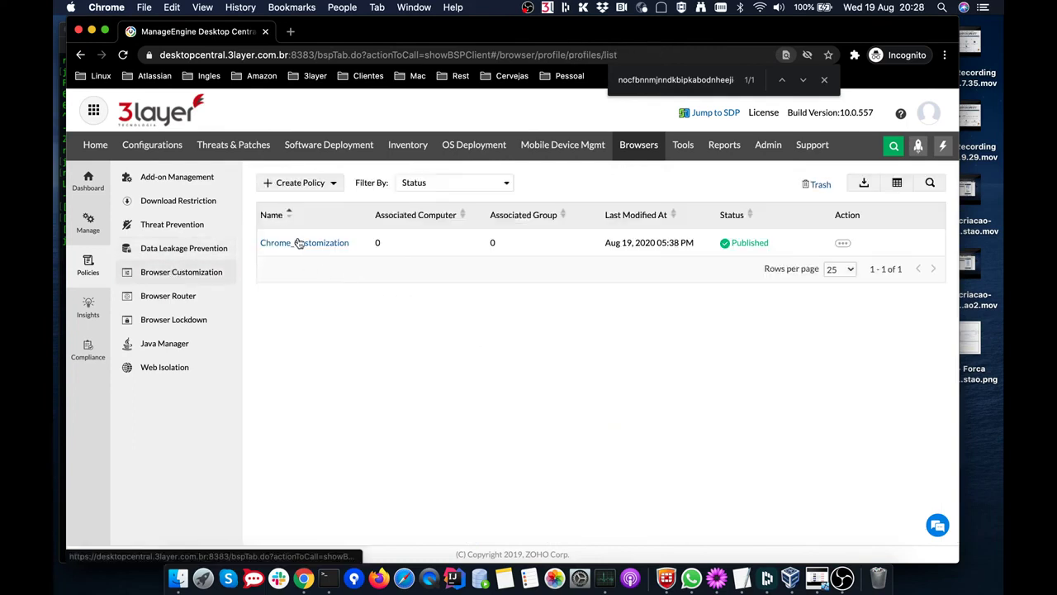
Inspect Chrome_Customization's Home Page And Startup URL, then return to Add-on Management unsaved
click(299, 242)
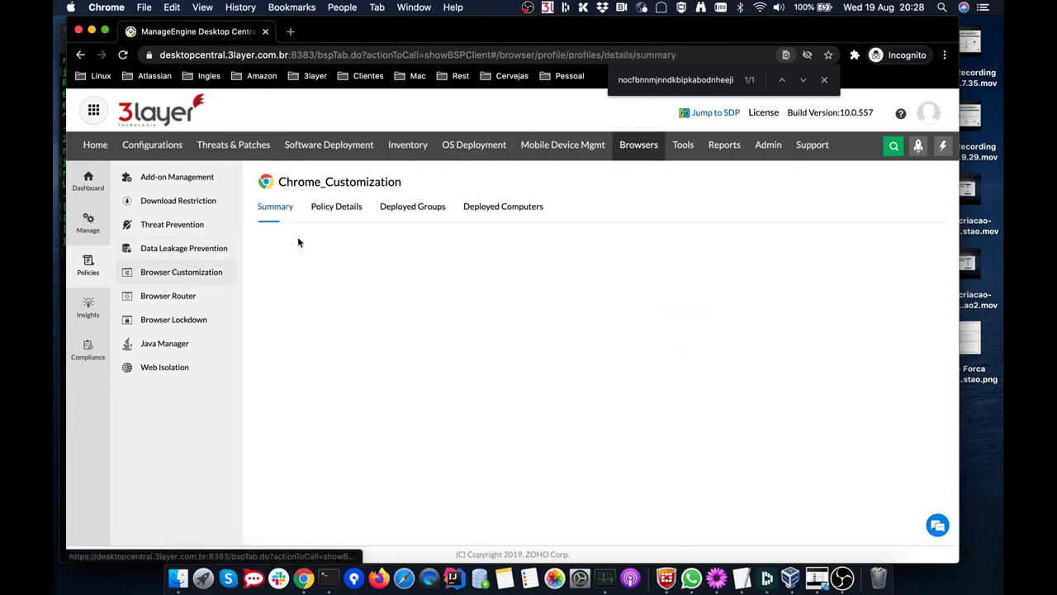
click(356, 218)
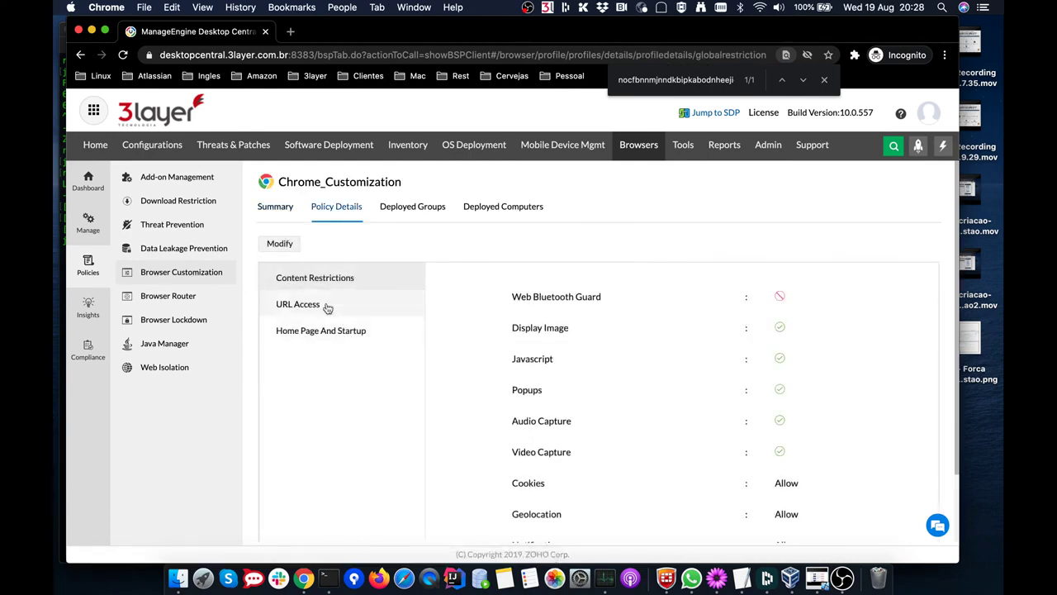
click(279, 242)
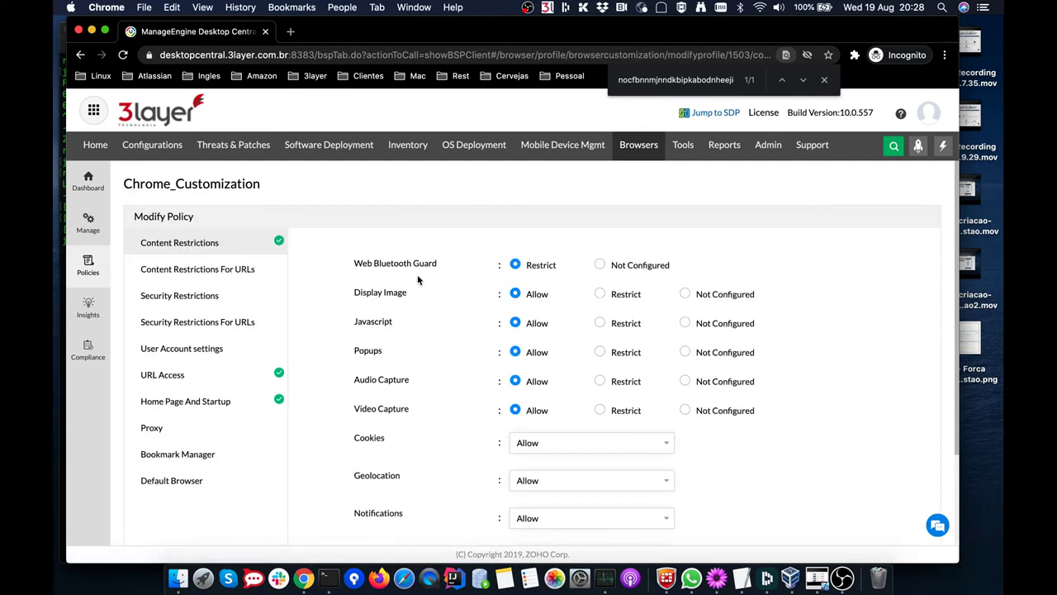
scroll(380, 326, down, 2)
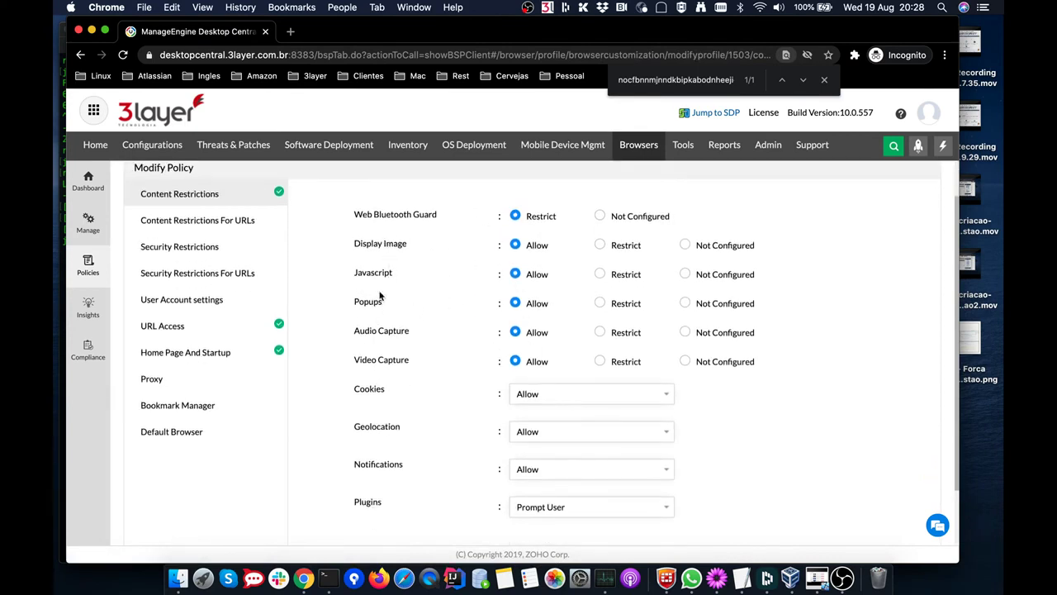
scroll(467, 408, down, 4)
scroll(468, 409, up, 3)
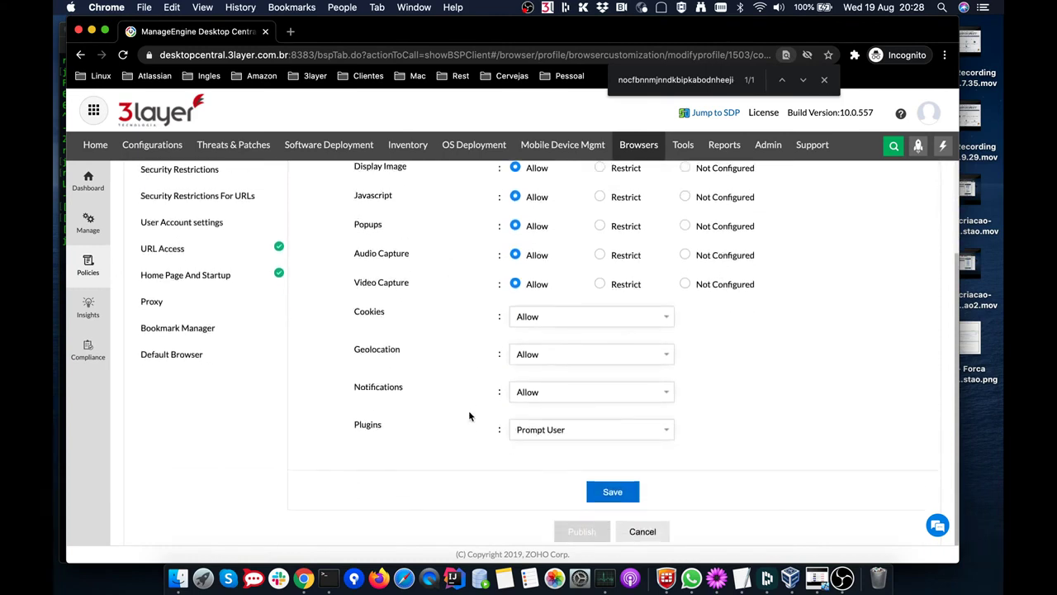
scroll(468, 415, up, 3)
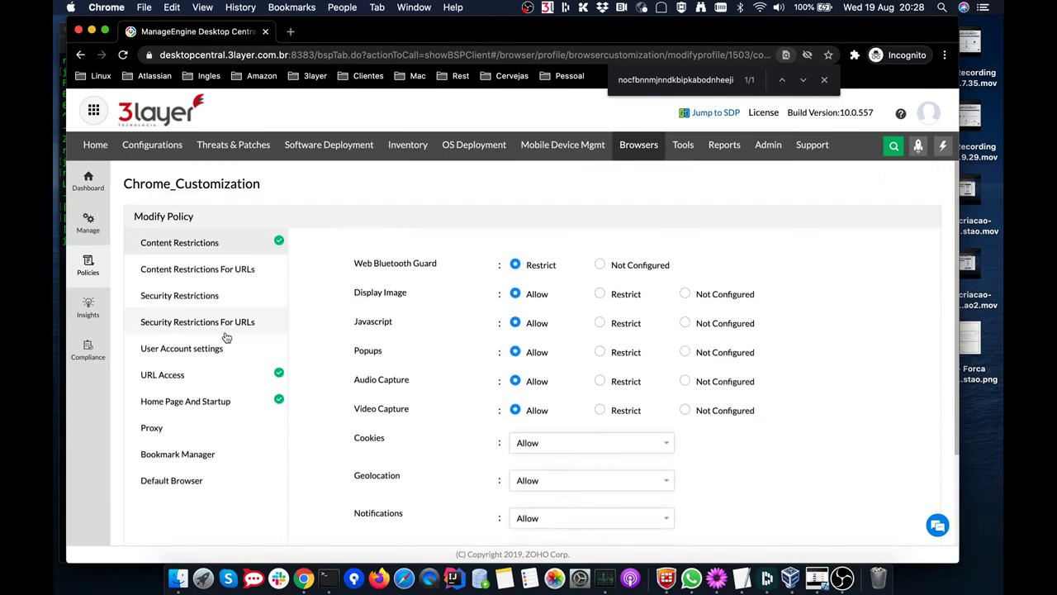
click(207, 403)
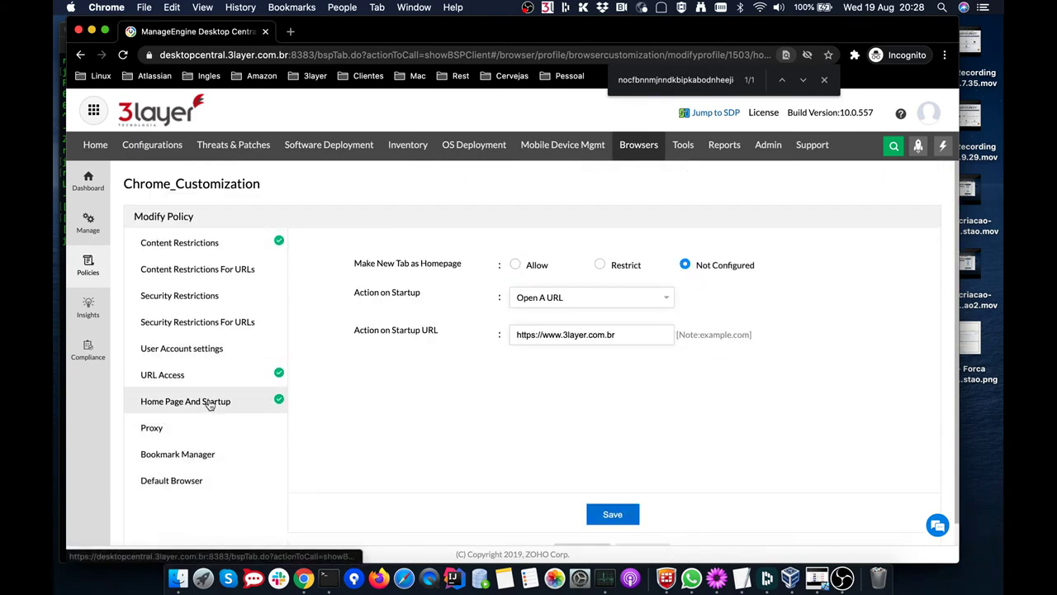
click(641, 341)
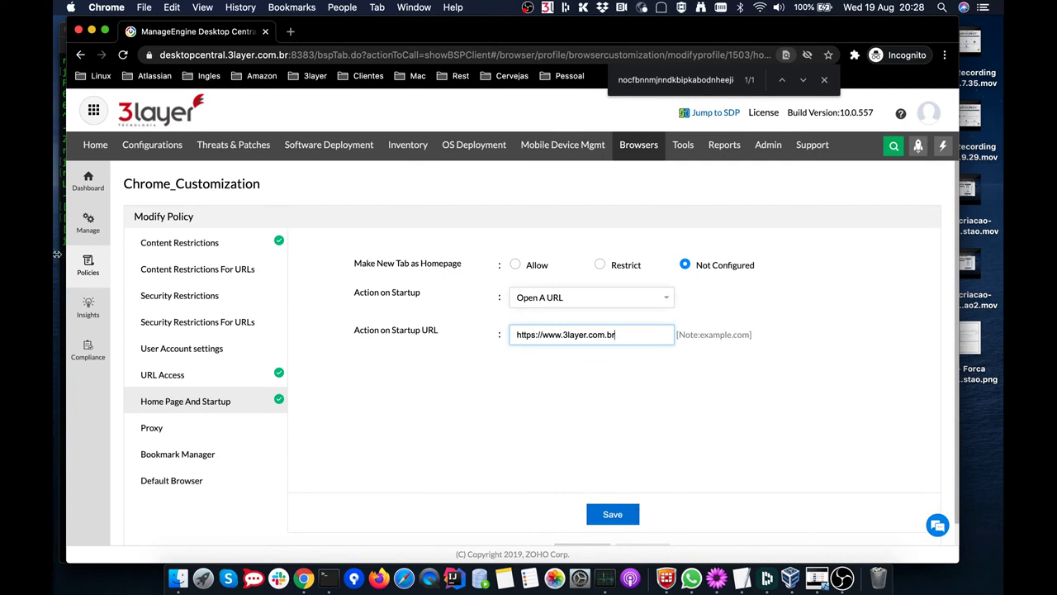
click(88, 263)
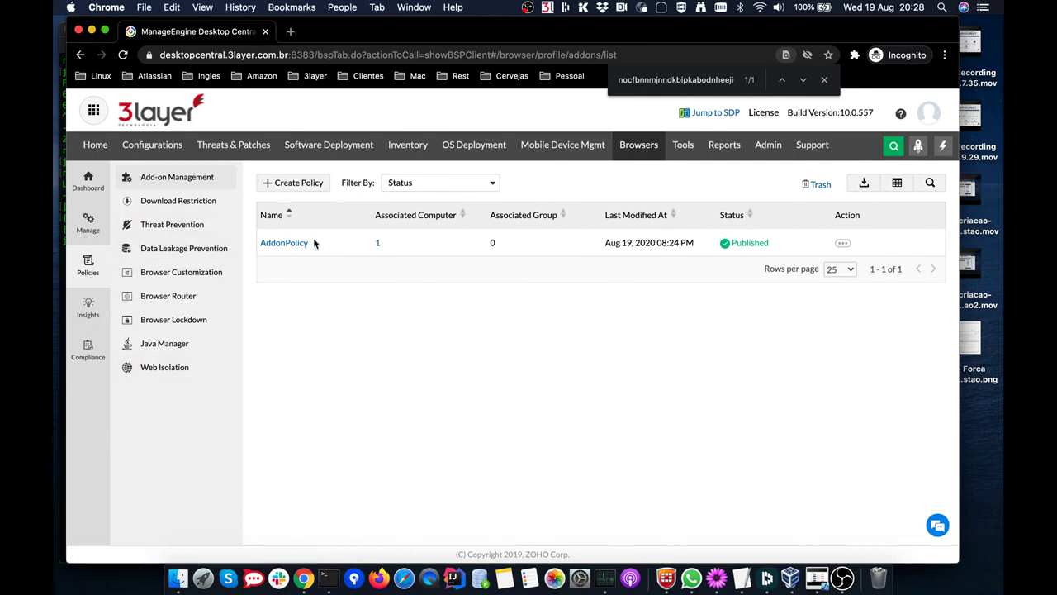
Browse the Insights dashboard and the Browsers page showing Chrome 98% vulnerable on 11 computers
click(89, 306)
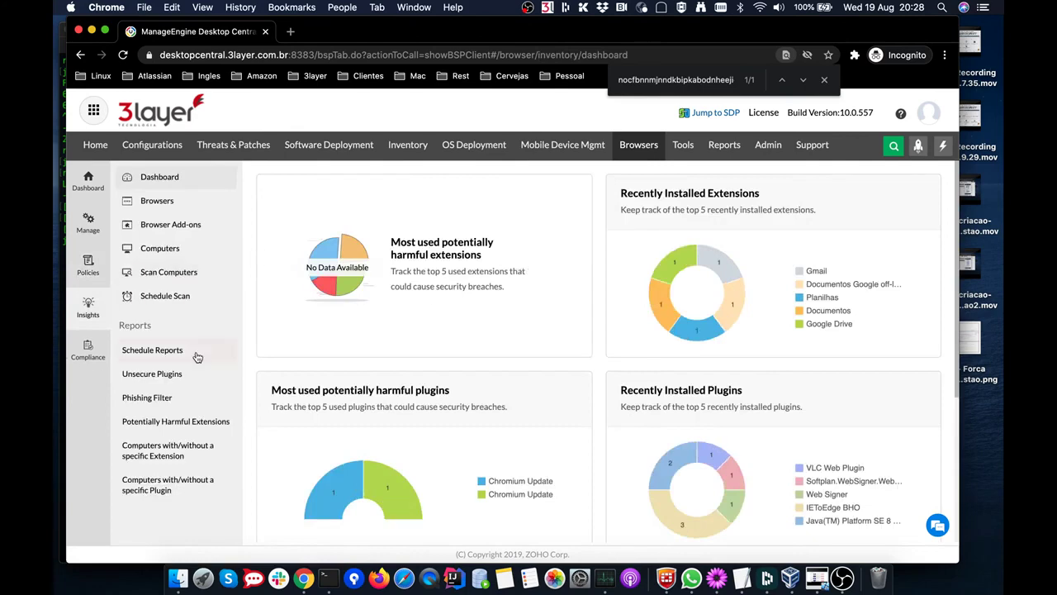
scroll(197, 356, down, 1)
scroll(373, 321, down, 5)
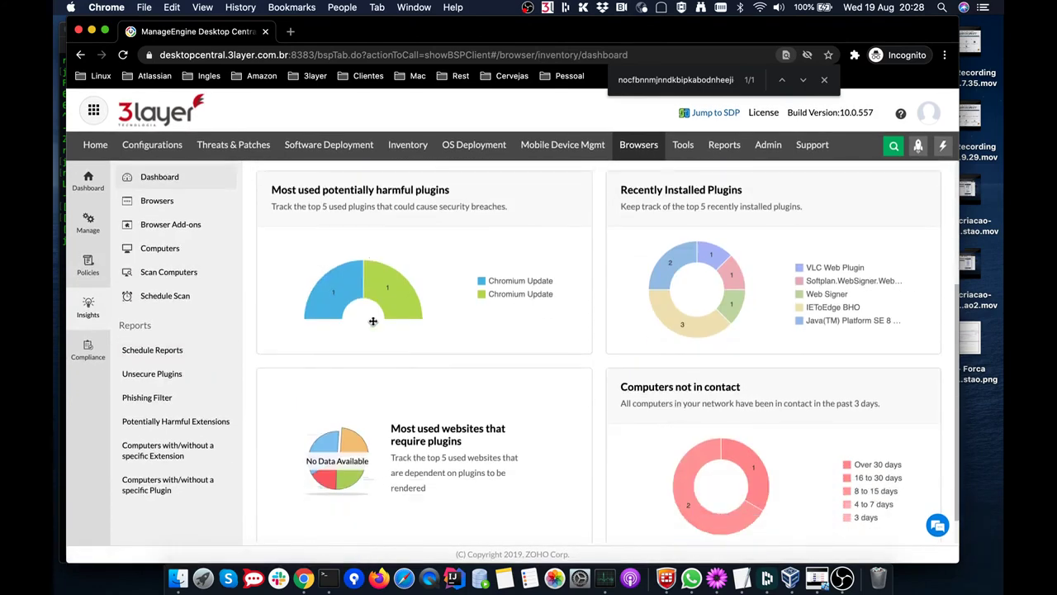
scroll(373, 322, up, 5)
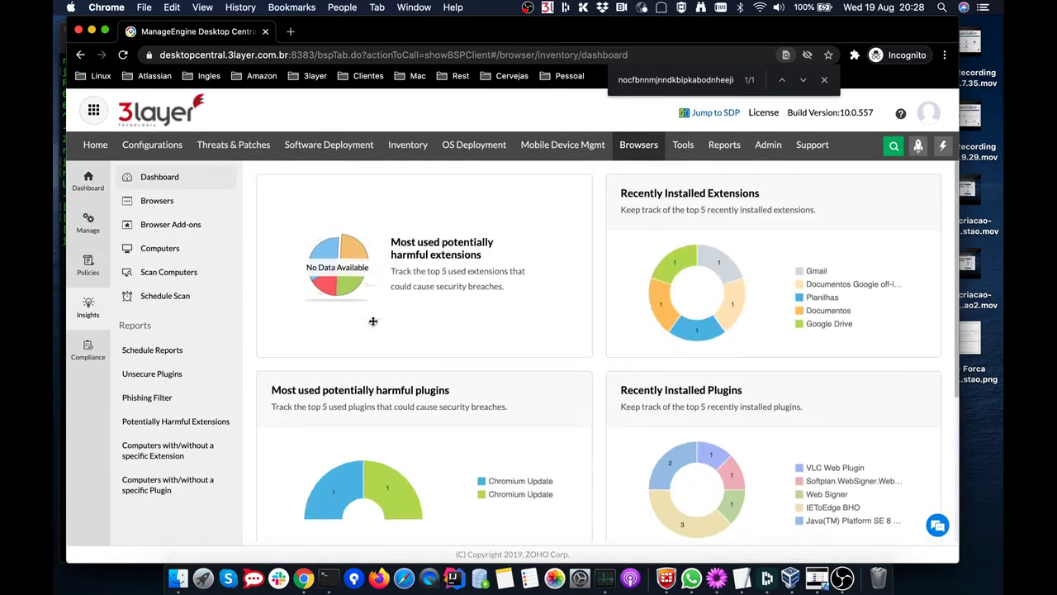
click(157, 202)
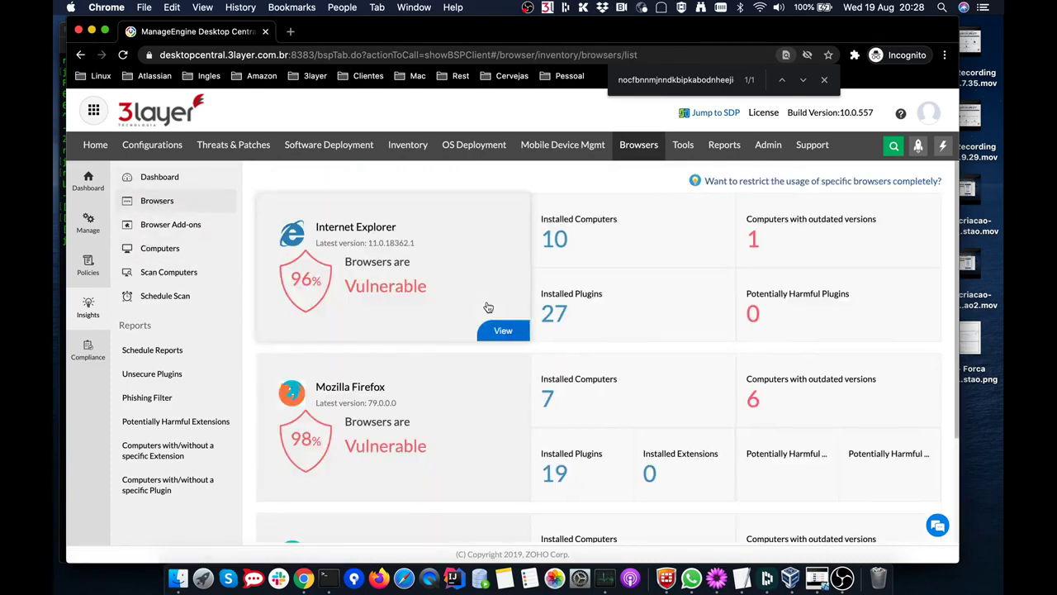
scroll(582, 362, down, 2)
scroll(583, 357, up, 2)
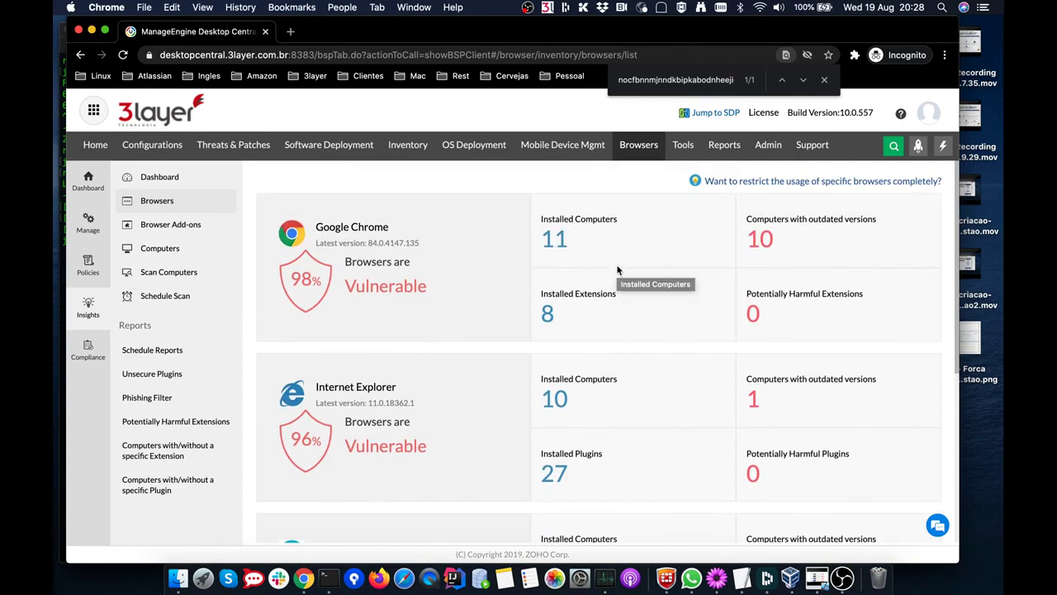
scroll(402, 302, down, 7)
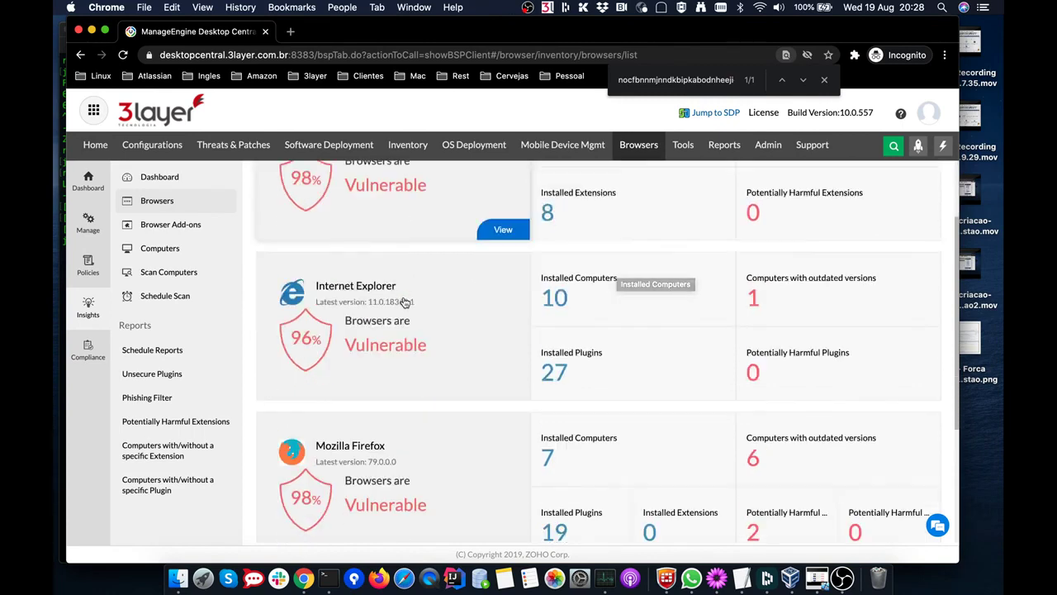
scroll(405, 302, up, 7)
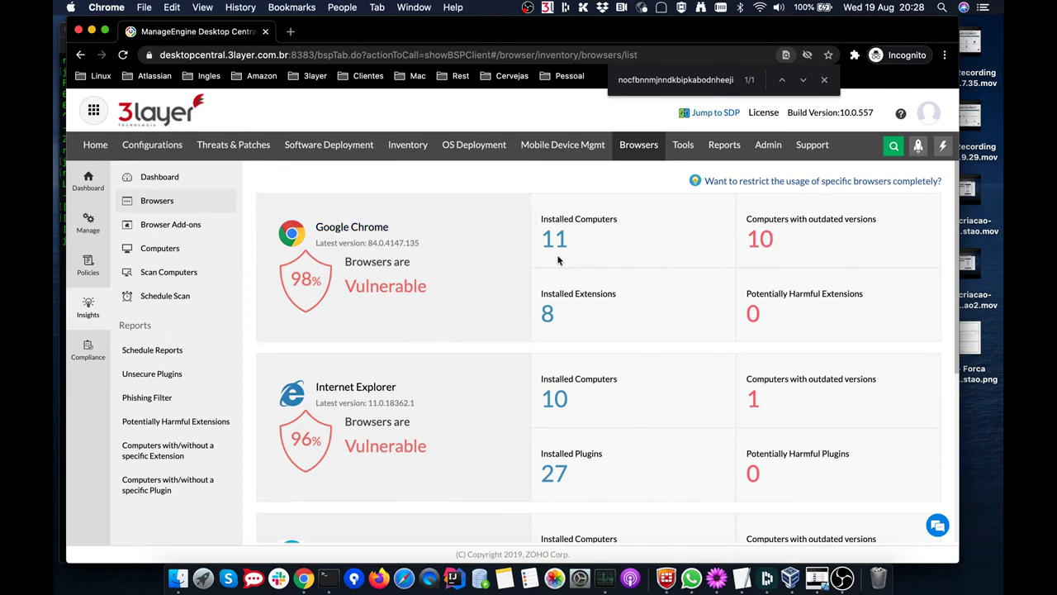
Open the Google Chrome browser details and look over the page
mouse_move(410, 302)
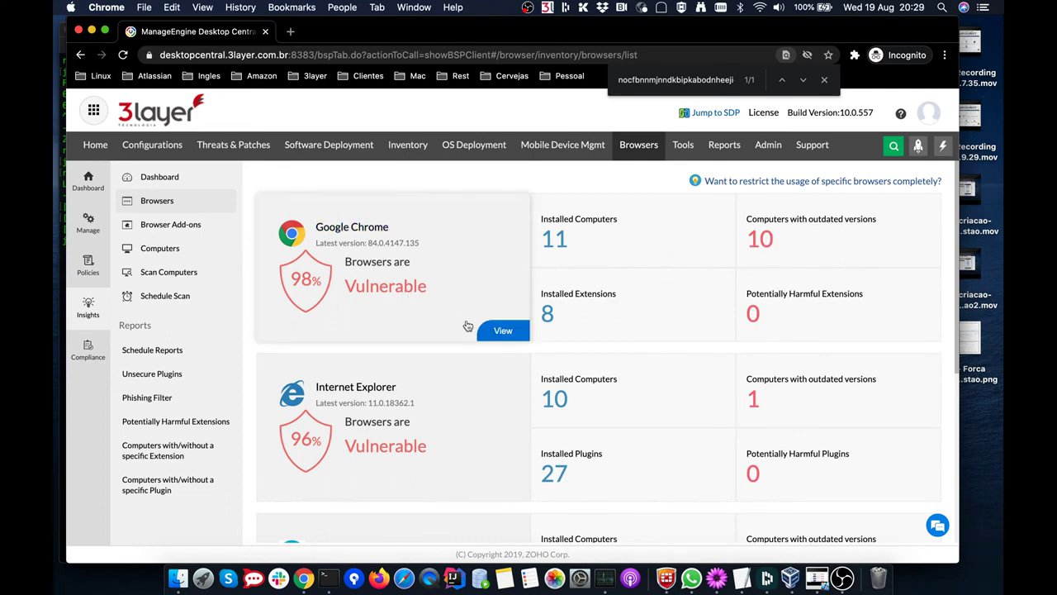
click(487, 329)
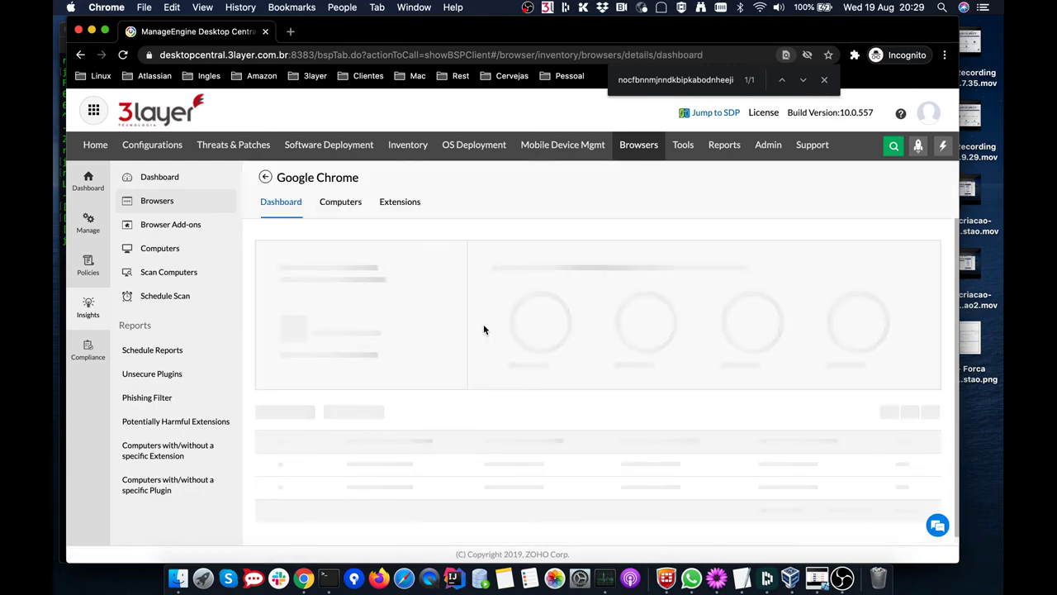
scroll(650, 323, down, 5)
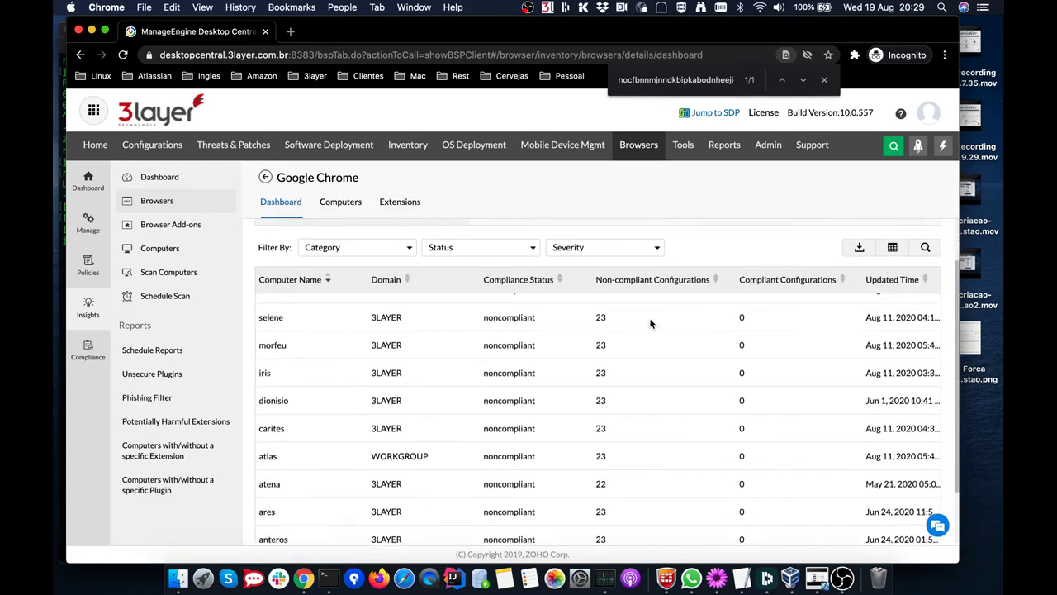
scroll(650, 323, up, 1)
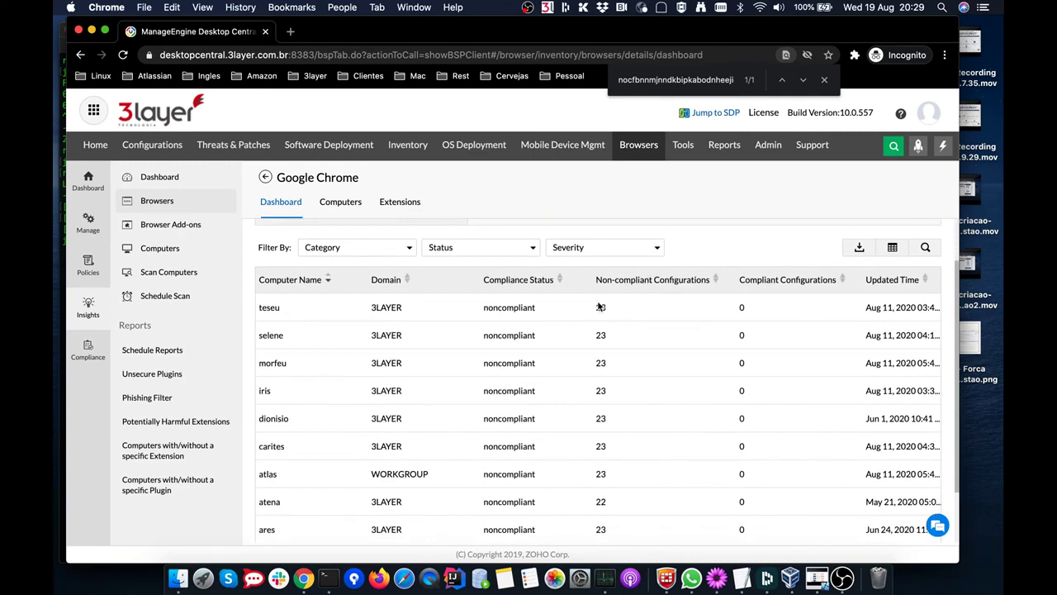
scroll(568, 364, down, 1)
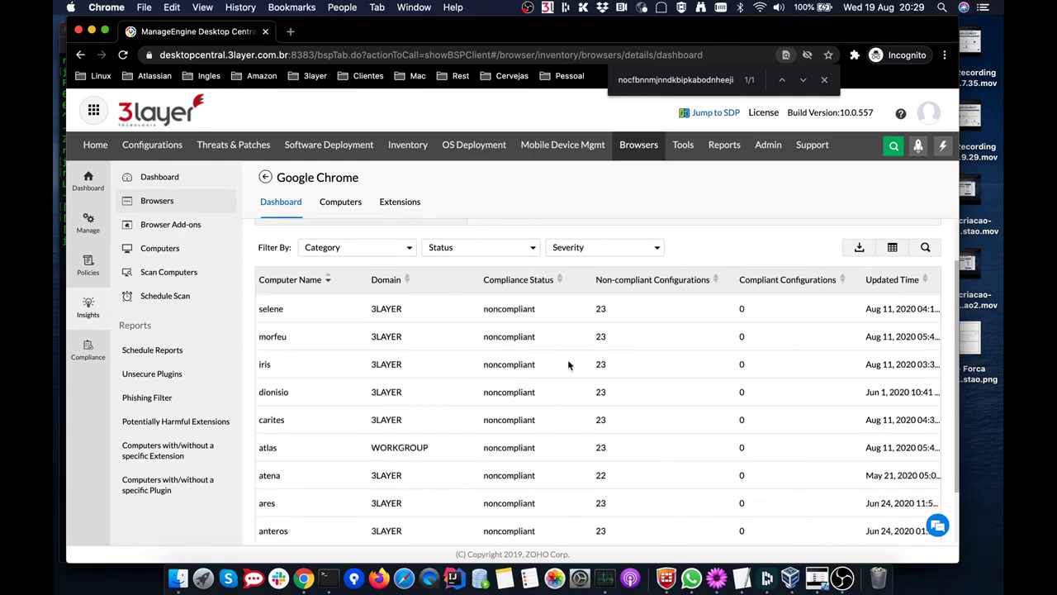
scroll(568, 364, up, 1)
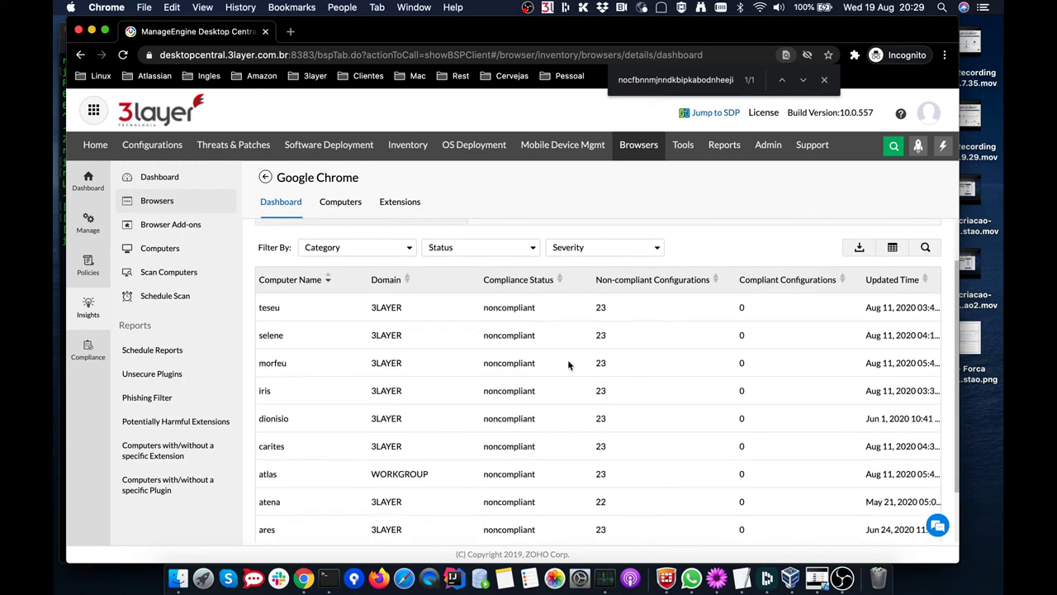
Review Chrome's Computers and Extensions lists, then return to the browser insights dashboard
click(340, 211)
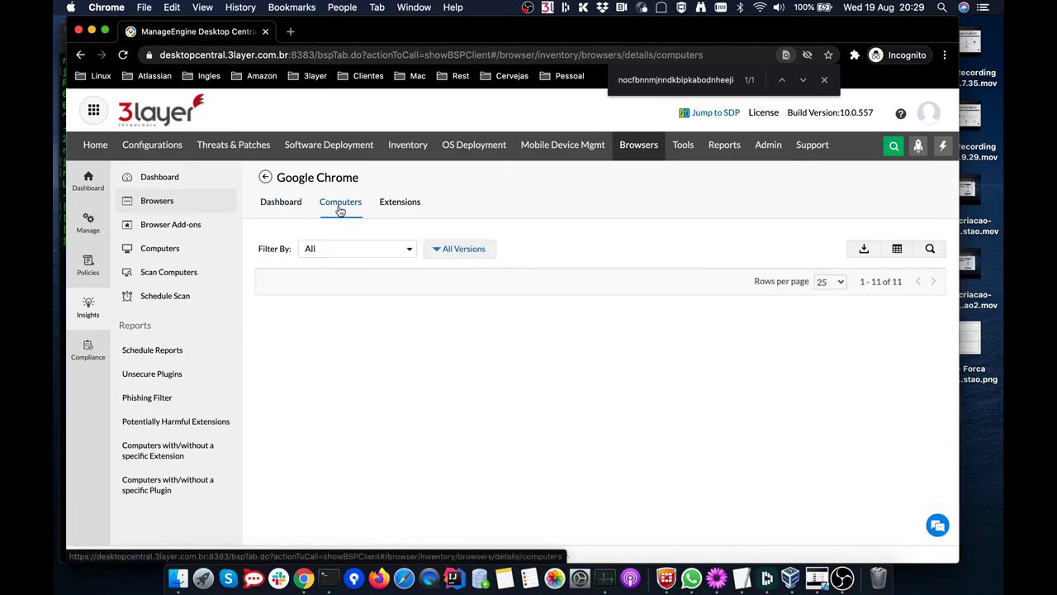
click(410, 209)
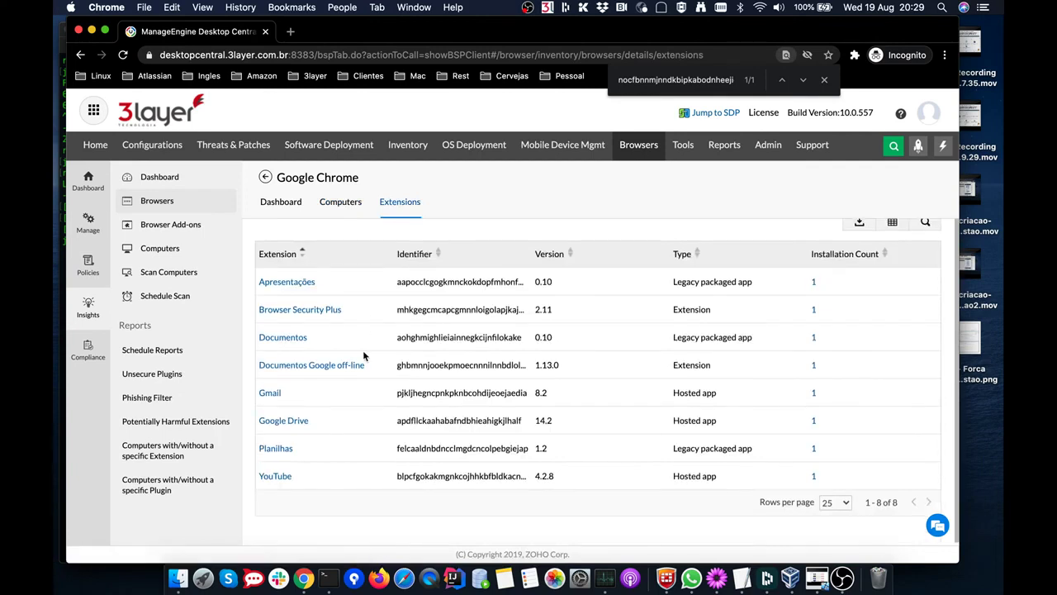
click(89, 304)
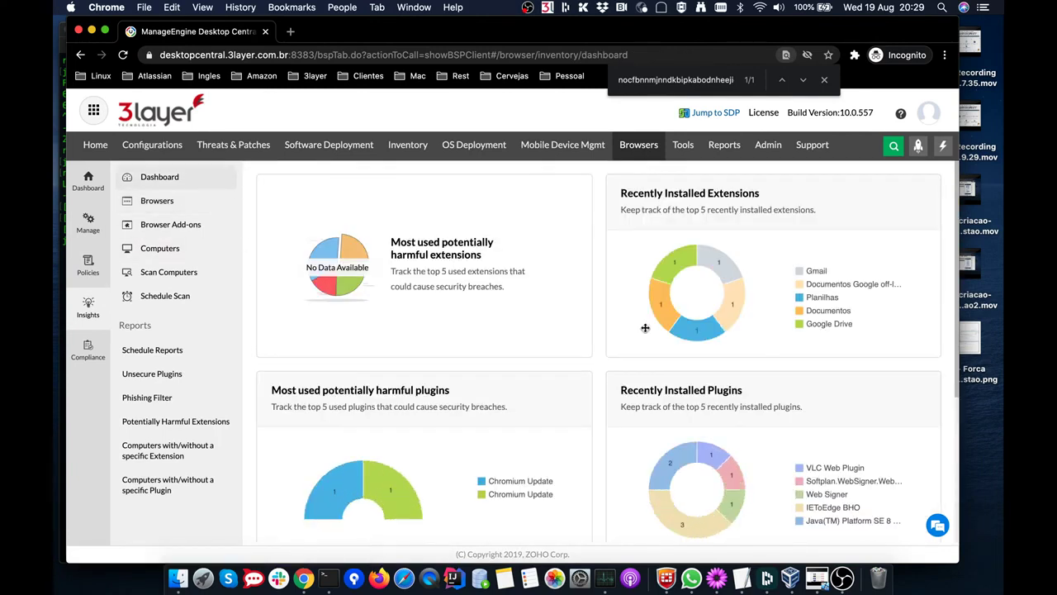
From the Browsers list, view Internet Explorer's compliance details
click(156, 206)
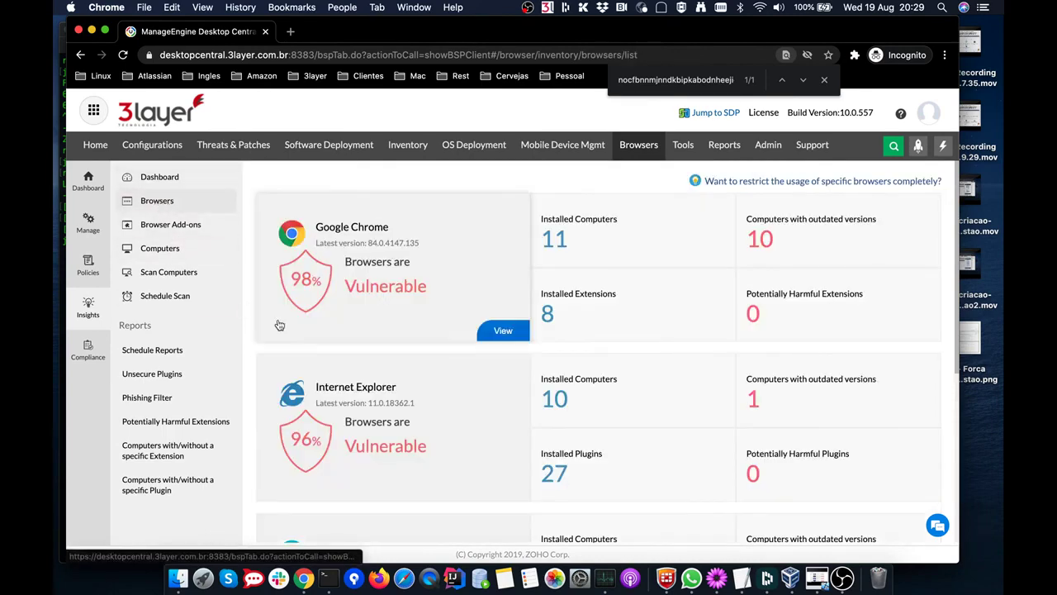
scroll(449, 357, down, 4)
scroll(484, 381, up, 4)
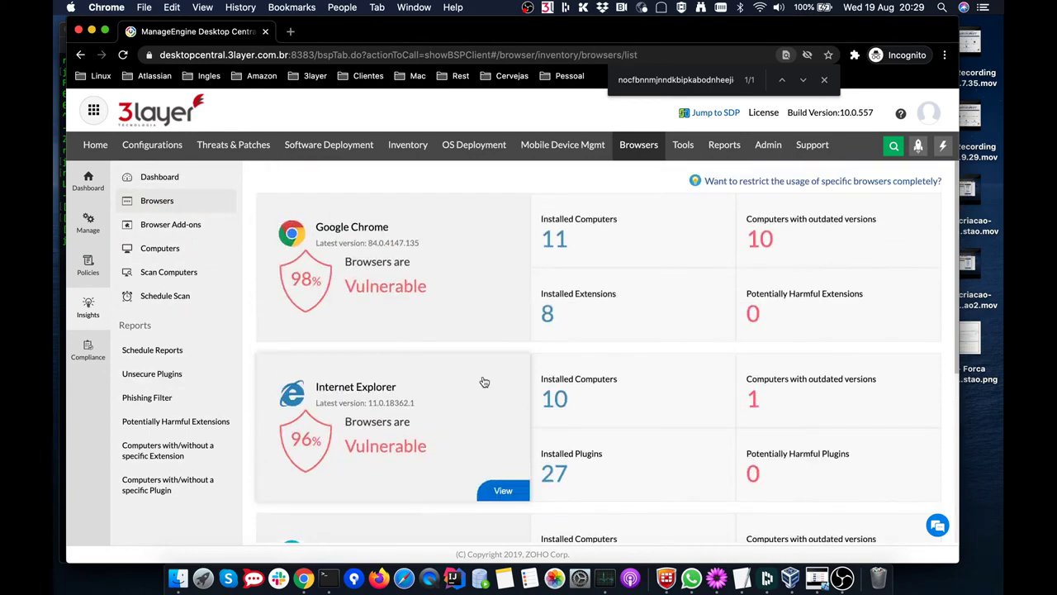
scroll(484, 381, down, 4)
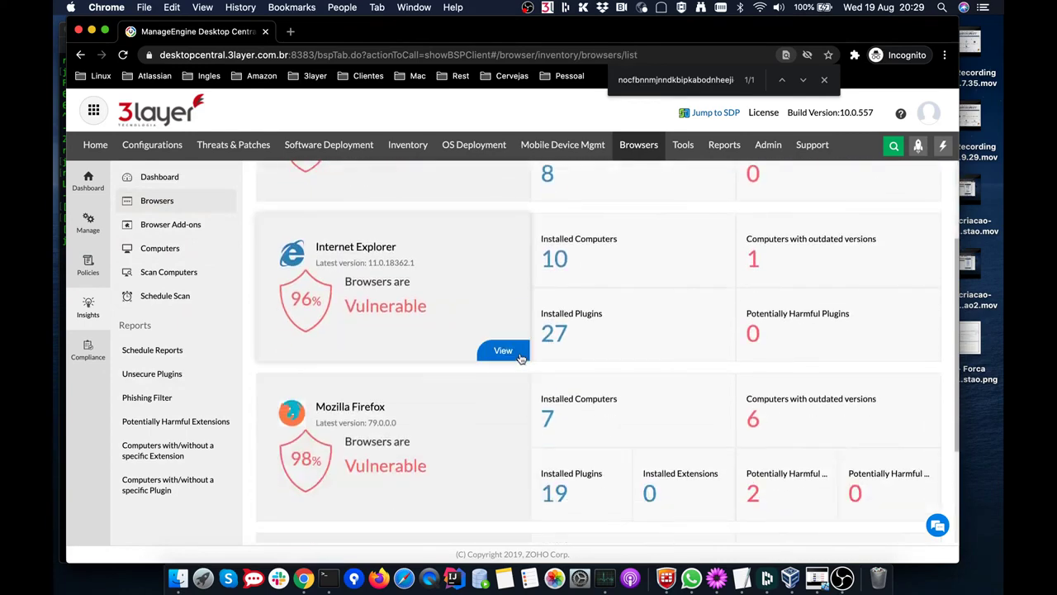
click(519, 352)
scroll(519, 351, down, 4)
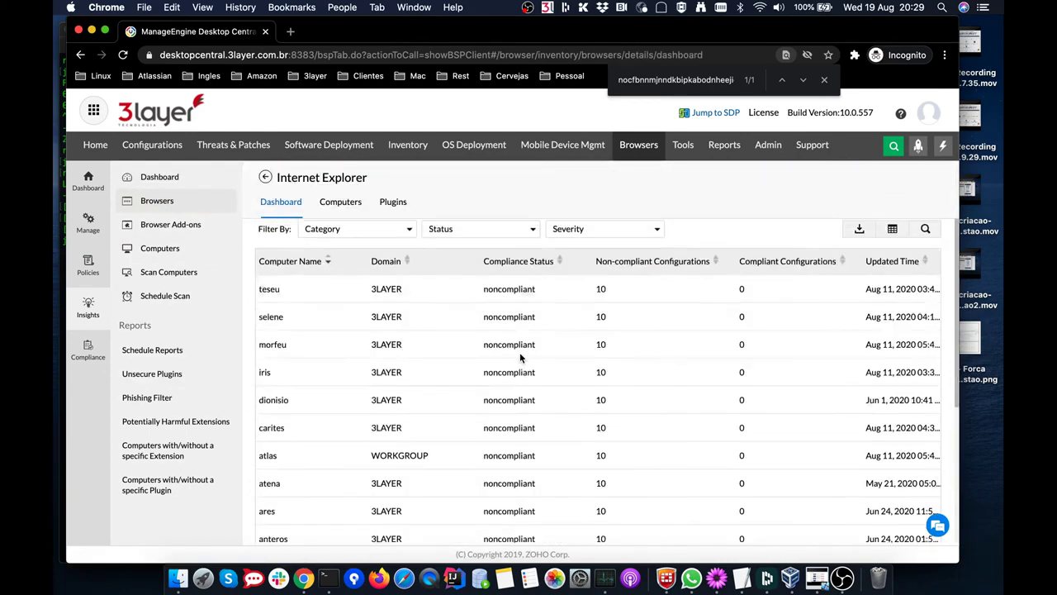
scroll(519, 351, up, 4)
scroll(520, 352, down, 1)
scroll(519, 352, down, 6)
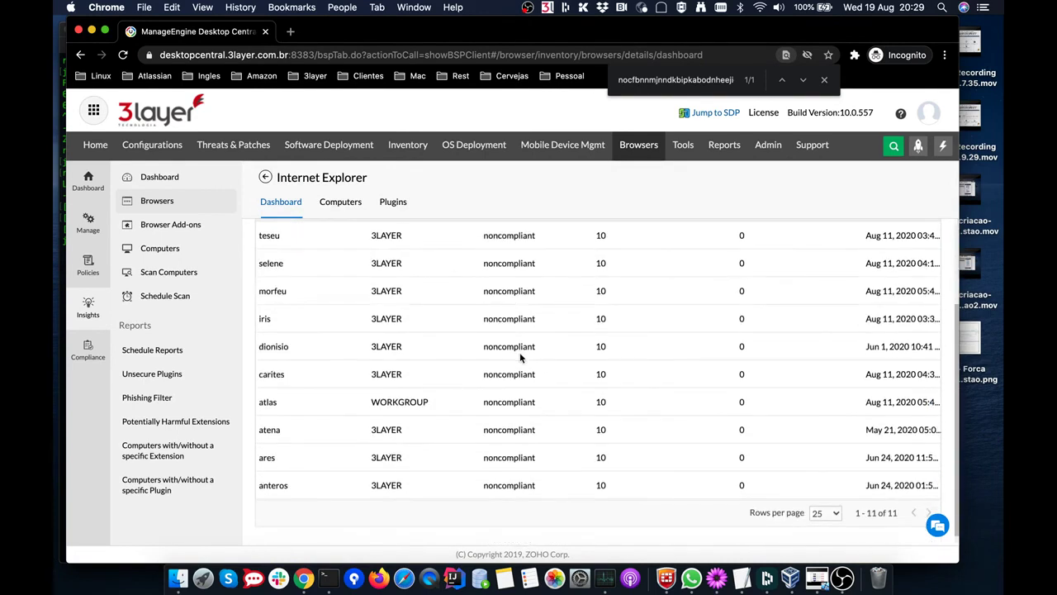
scroll(520, 352, up, 1)
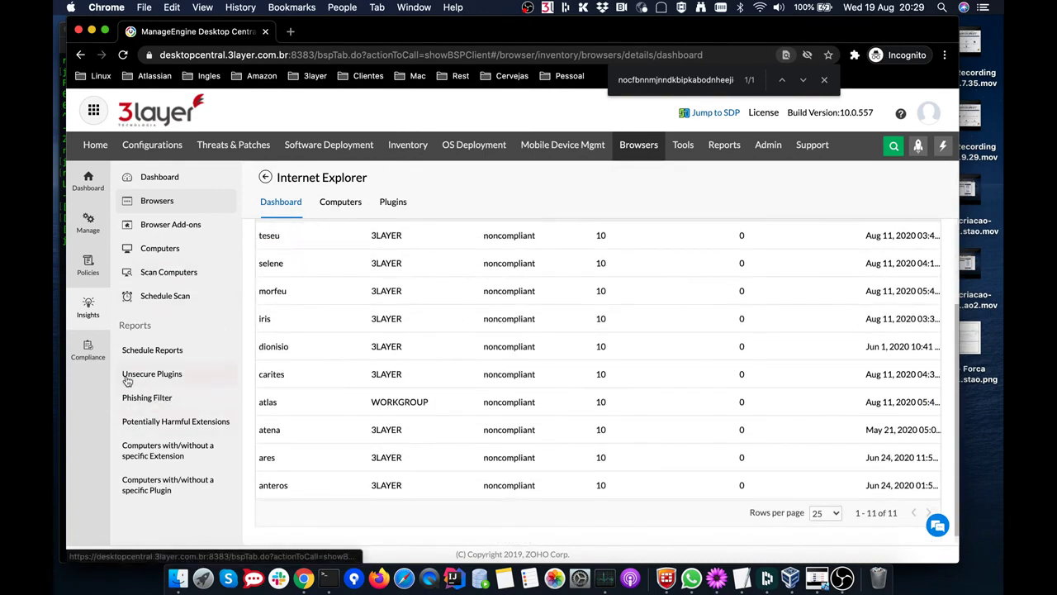
Open the Phishing Filter report showing each computer's compliance status
click(154, 398)
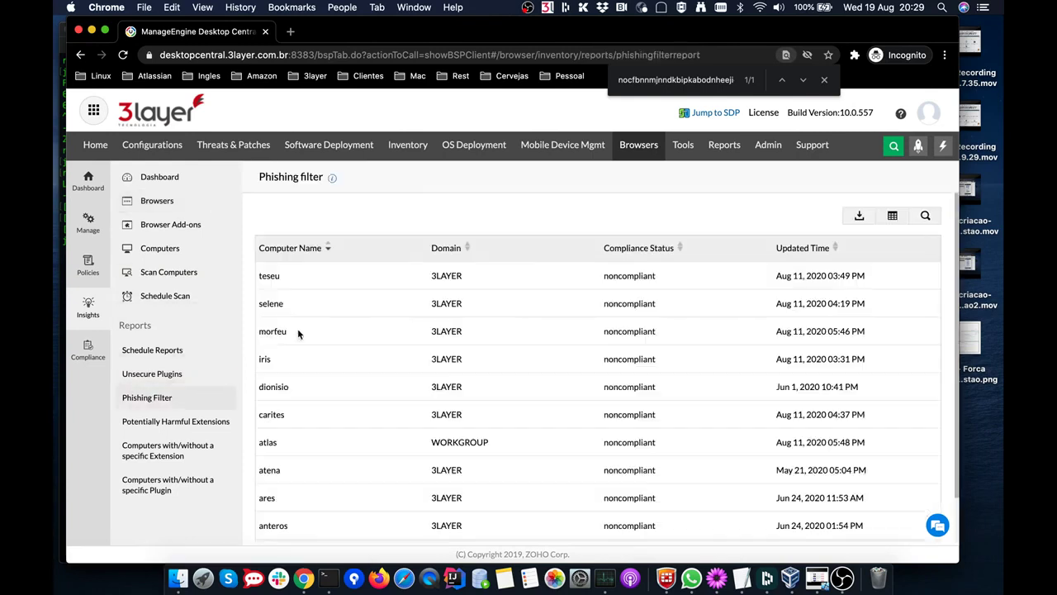
scroll(431, 358, down, 1)
scroll(428, 358, up, 1)
Open the BSP Default Compliance policy and switch to its By Configurations breakdown
click(88, 350)
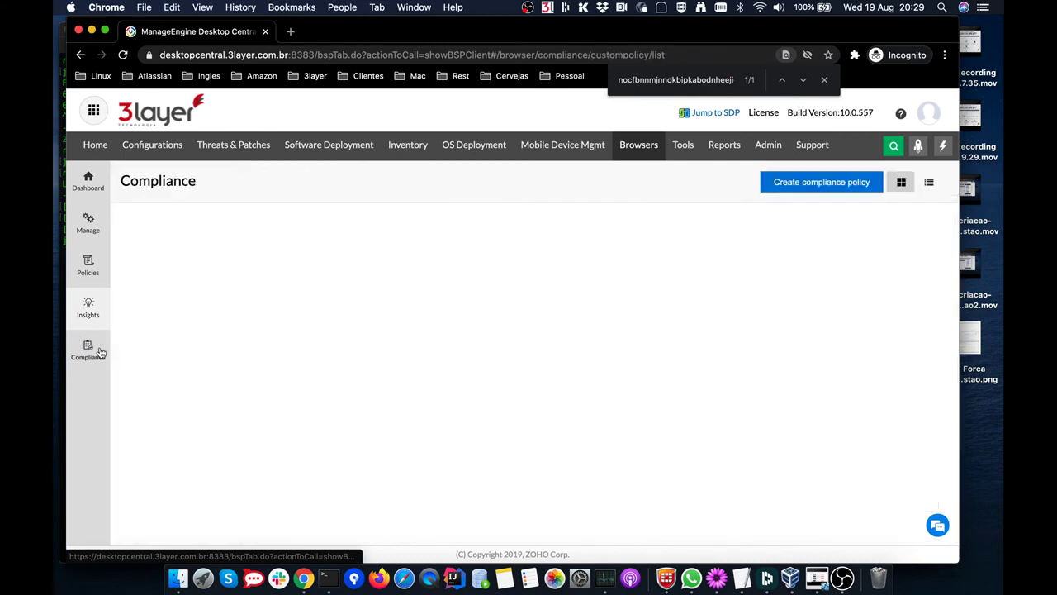
mouse_move(346, 301)
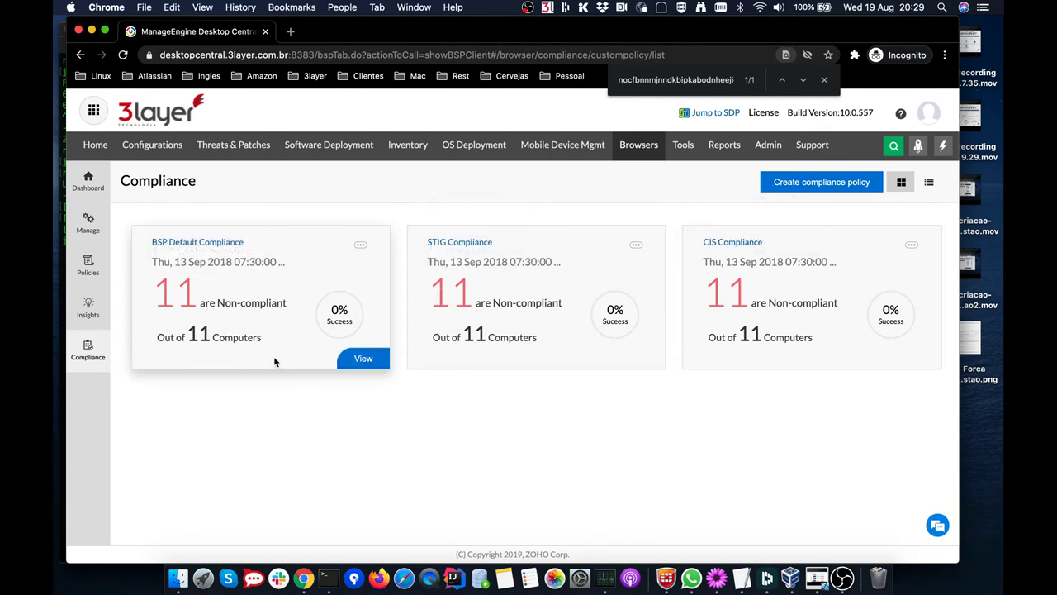
click(360, 360)
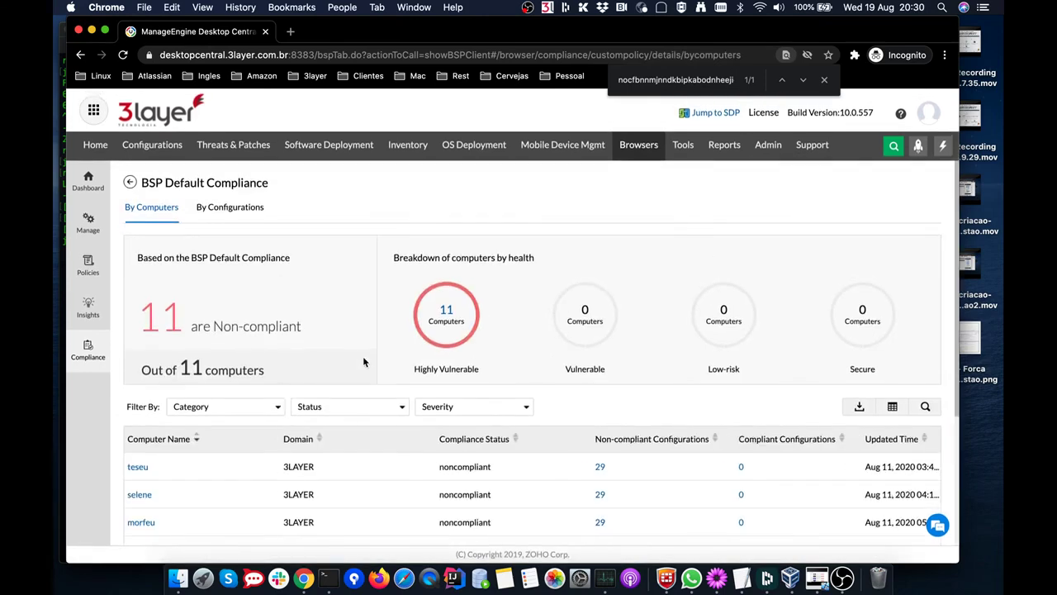
click(230, 208)
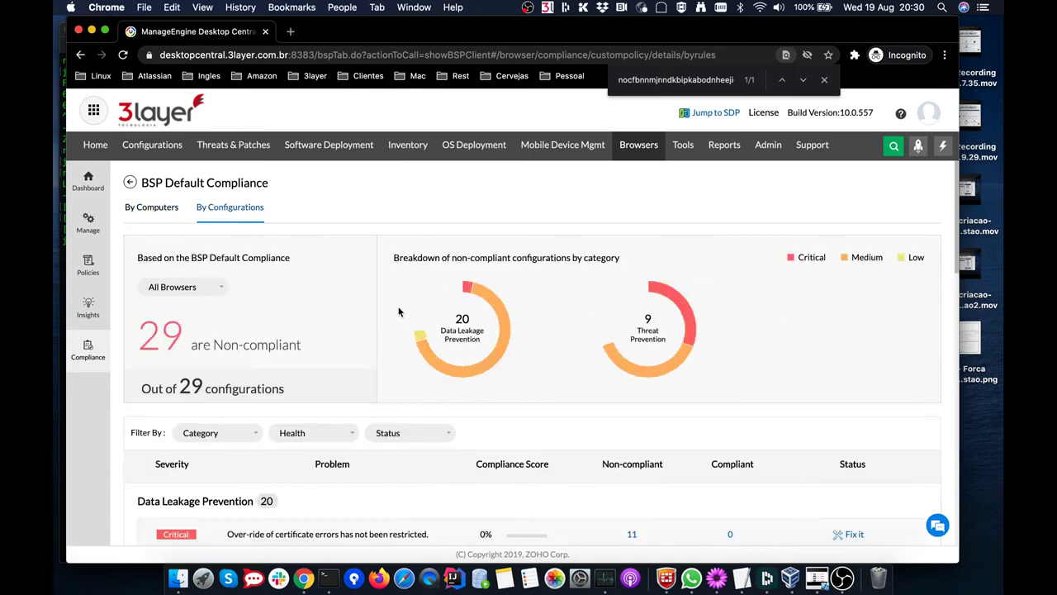
scroll(398, 311, down, 7)
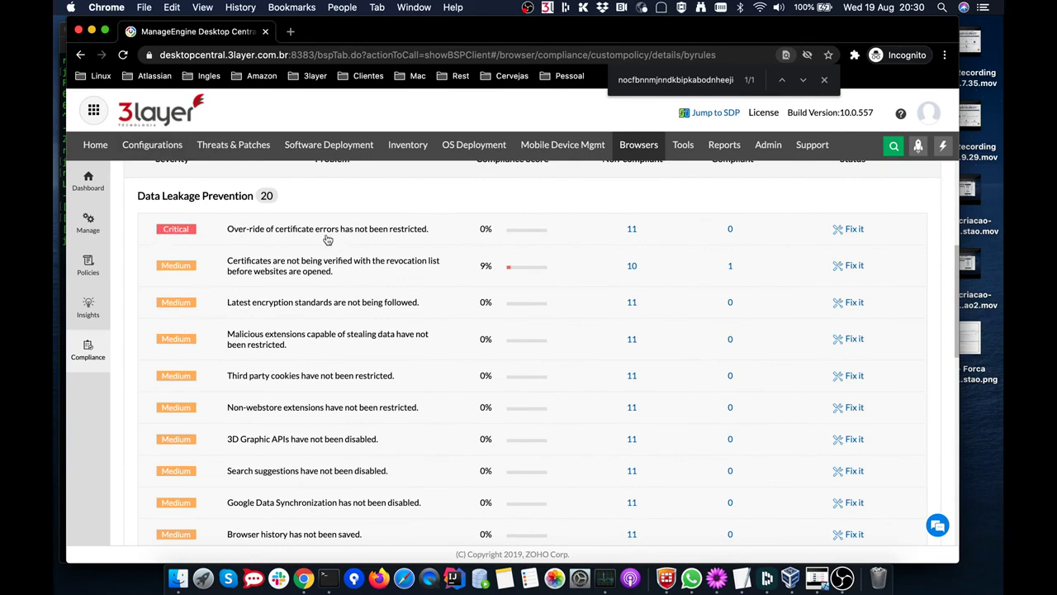
Inspect the certificate errors over-ride rule, then return and scroll the 29 non-compliant configurations
click(262, 235)
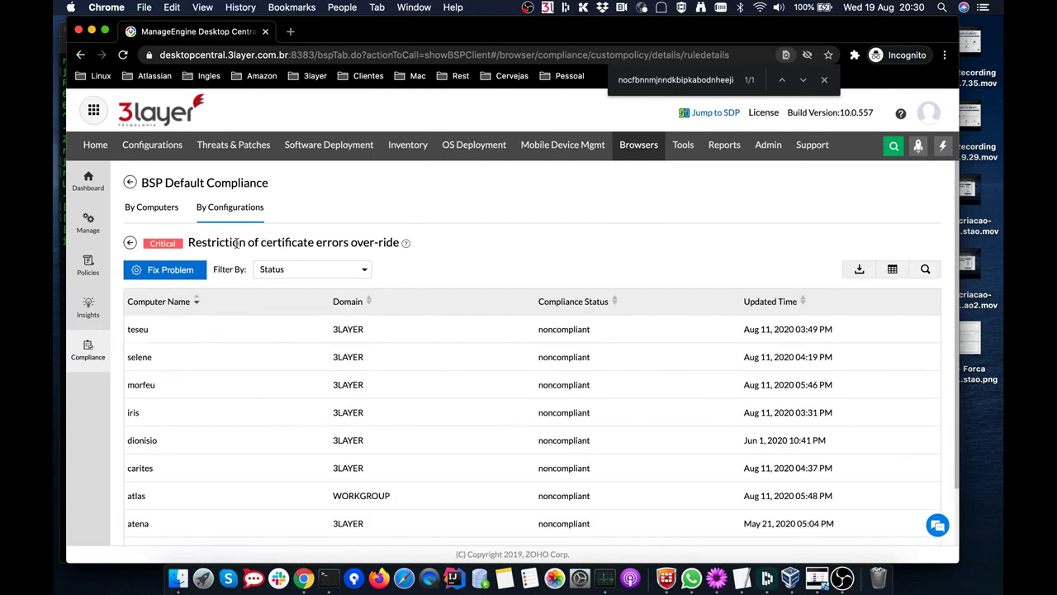
triple_click(237, 242)
click(239, 259)
click(80, 56)
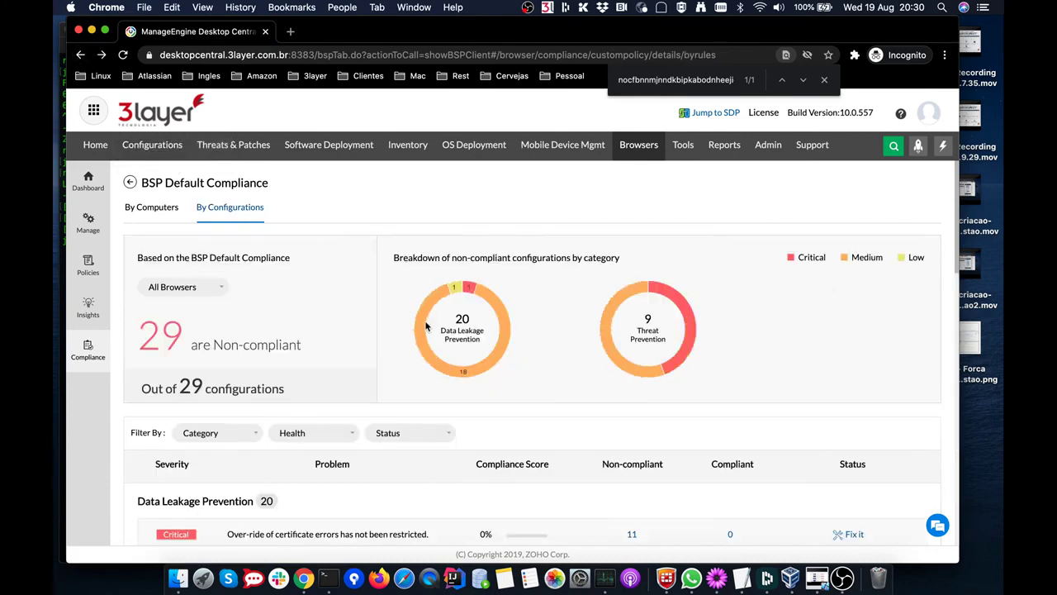
scroll(425, 326, down, 2)
scroll(426, 326, down, 4)
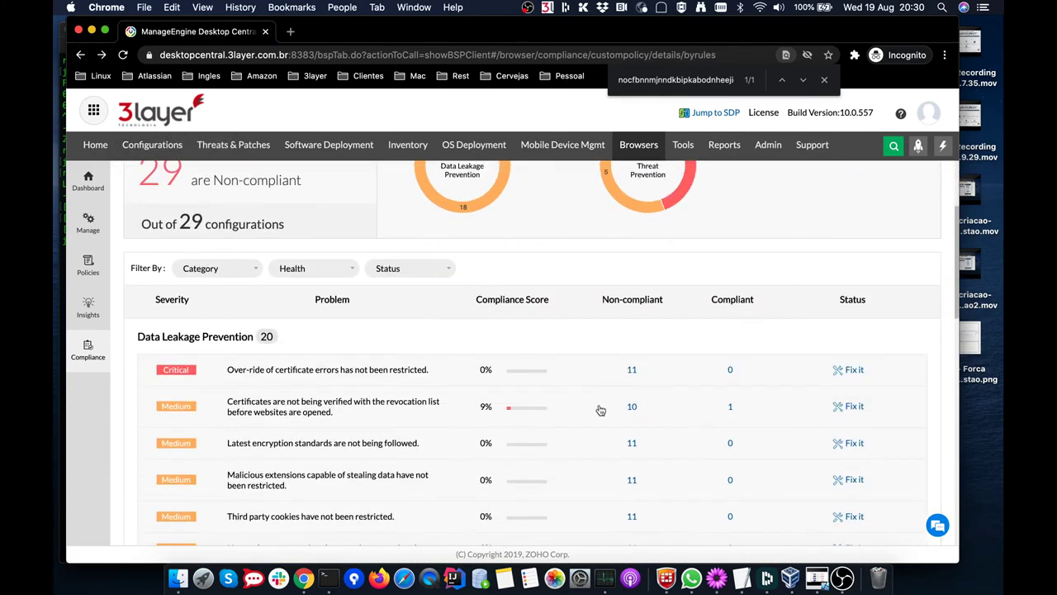
scroll(600, 410, down, 3)
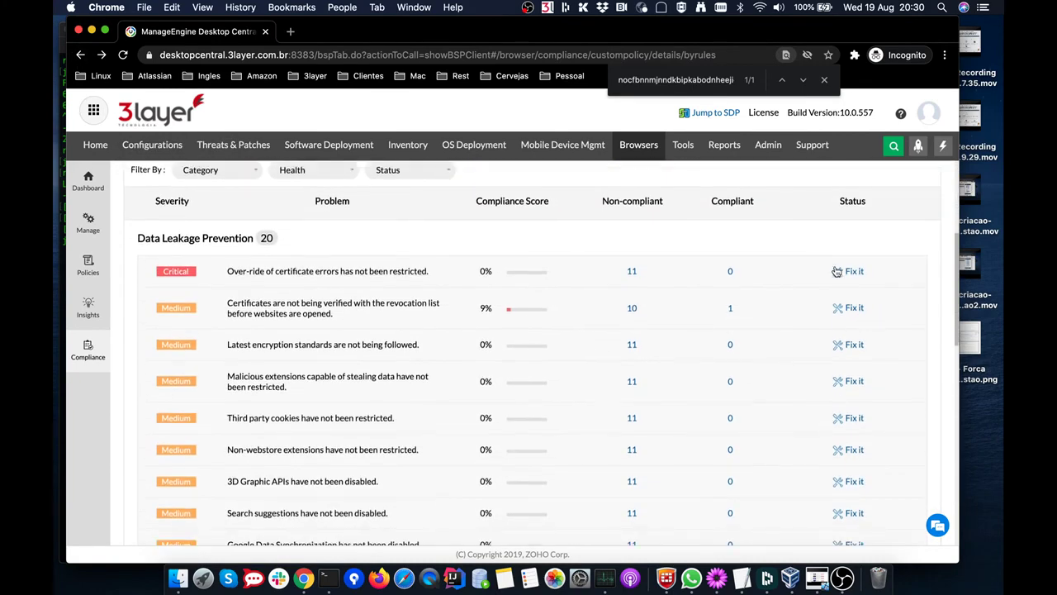
scroll(849, 273, down, 2)
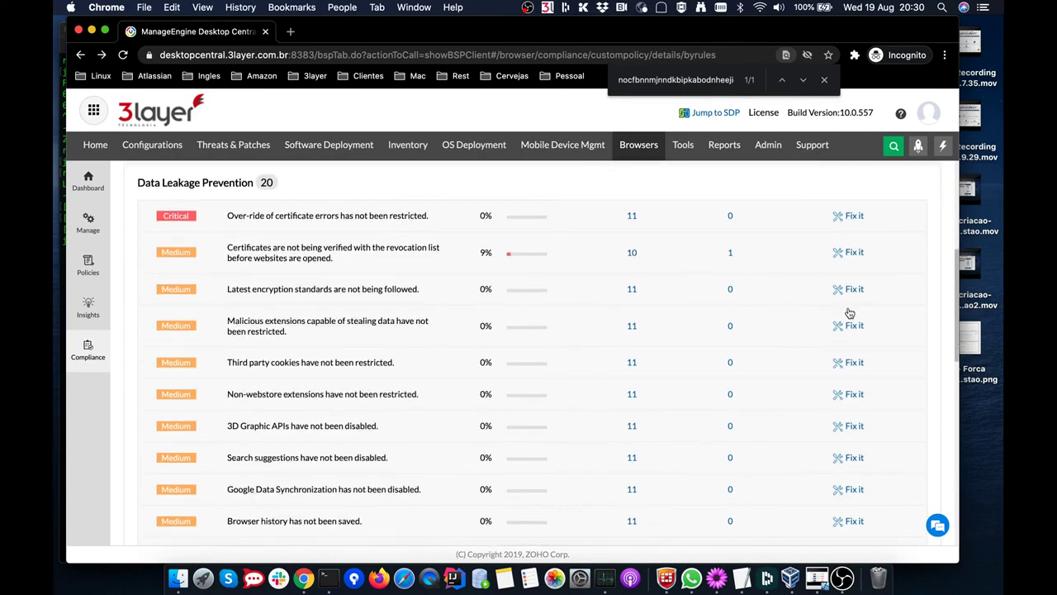
scroll(847, 309, down, 12)
scroll(850, 310, up, 15)
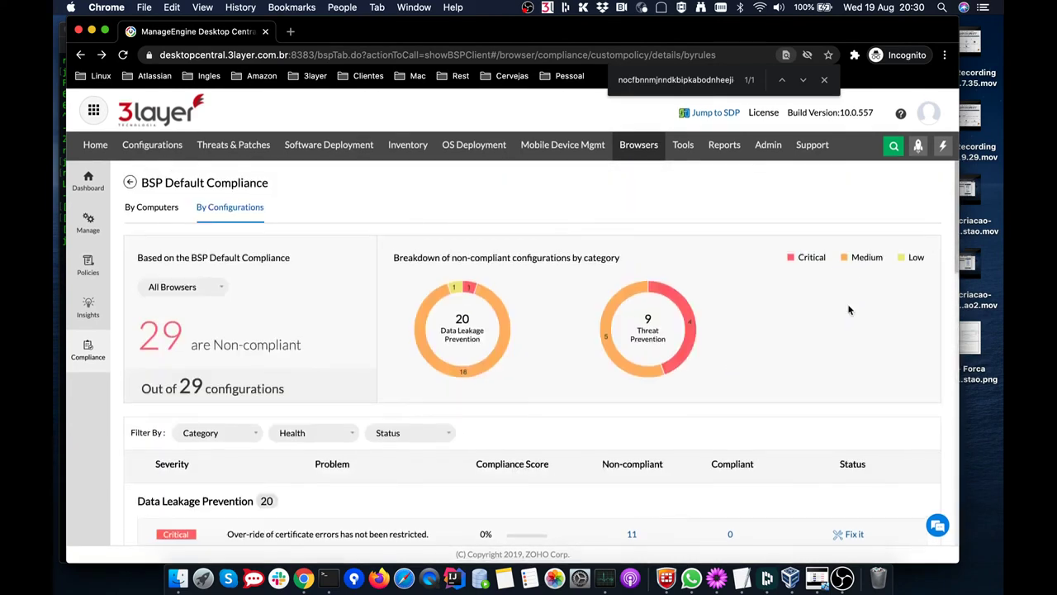
Go to the browser security dashboard, dismiss the find bar, and open the Tools page
click(87, 180)
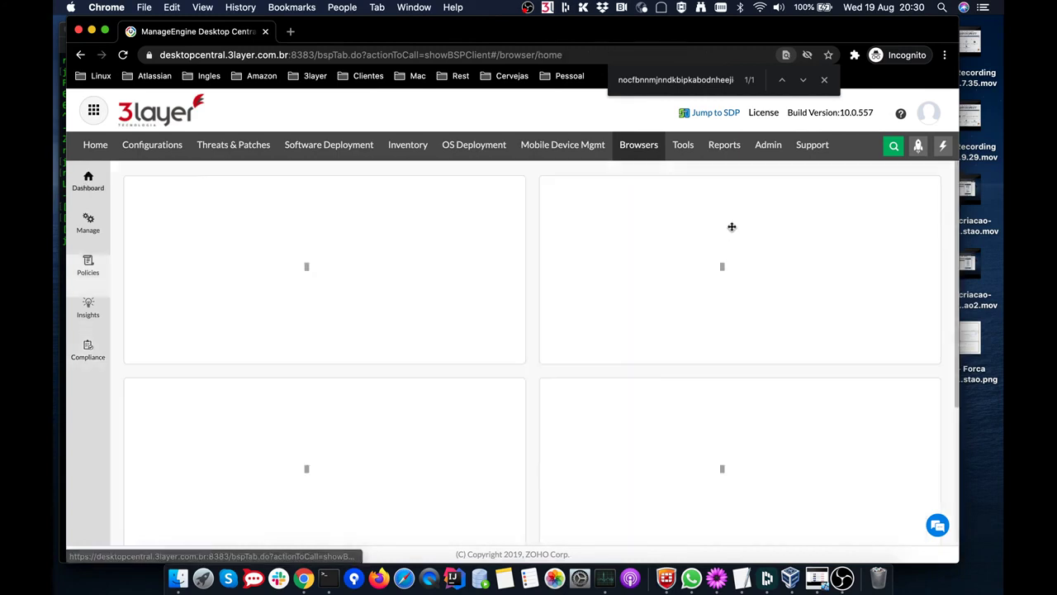
click(823, 79)
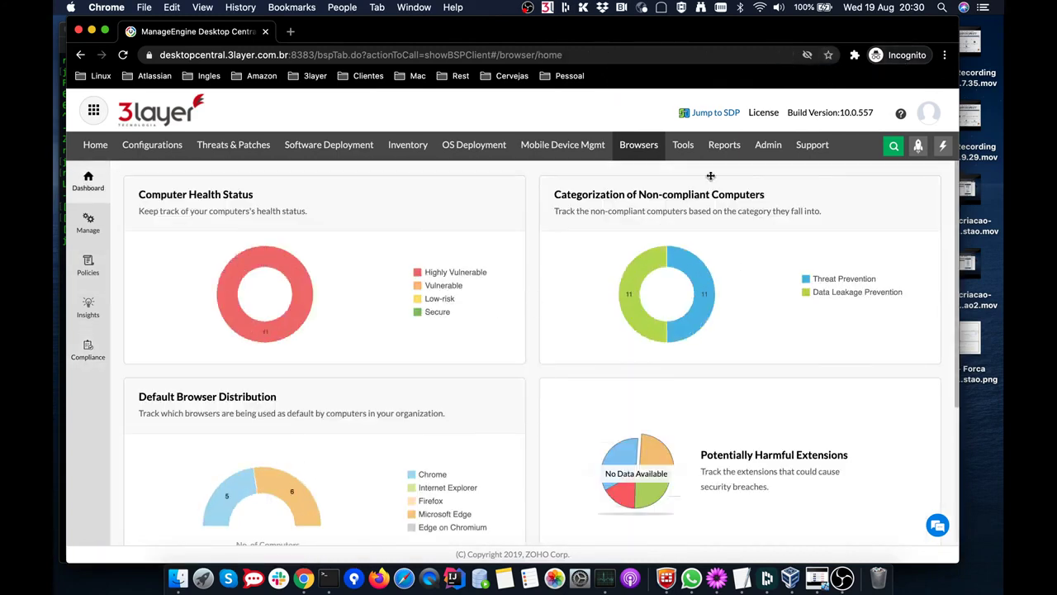
click(684, 145)
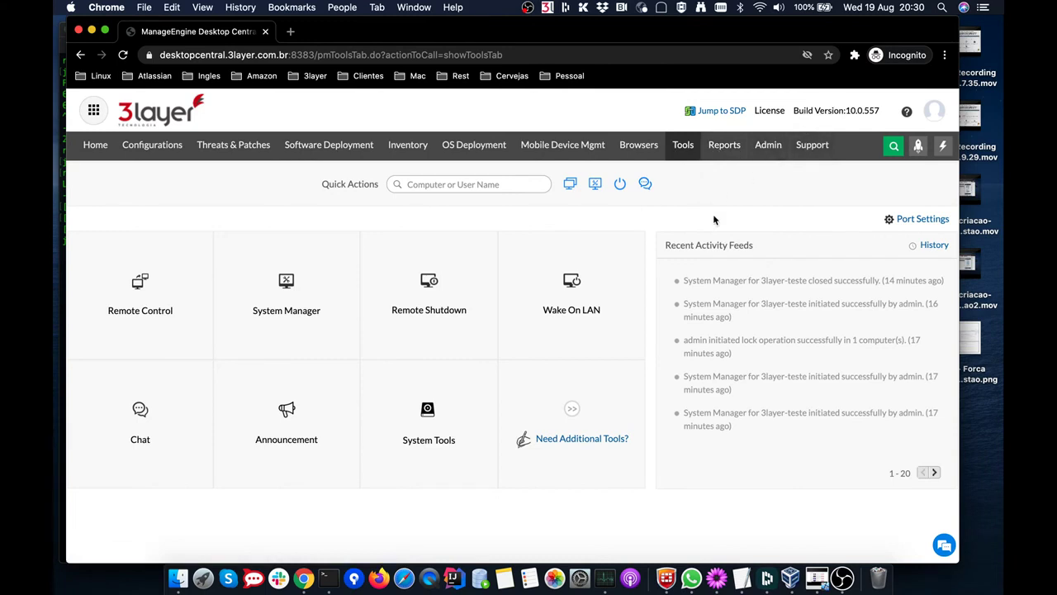
Browse the GPO Reports under Active Directory Reports, then head back to Browsers
click(724, 146)
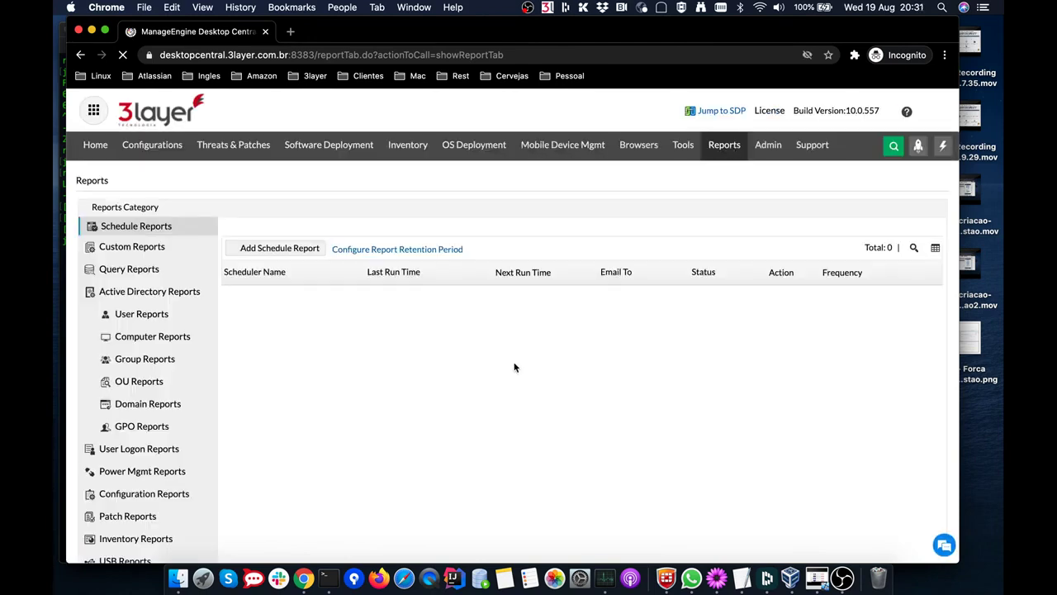
scroll(513, 366, down, 2)
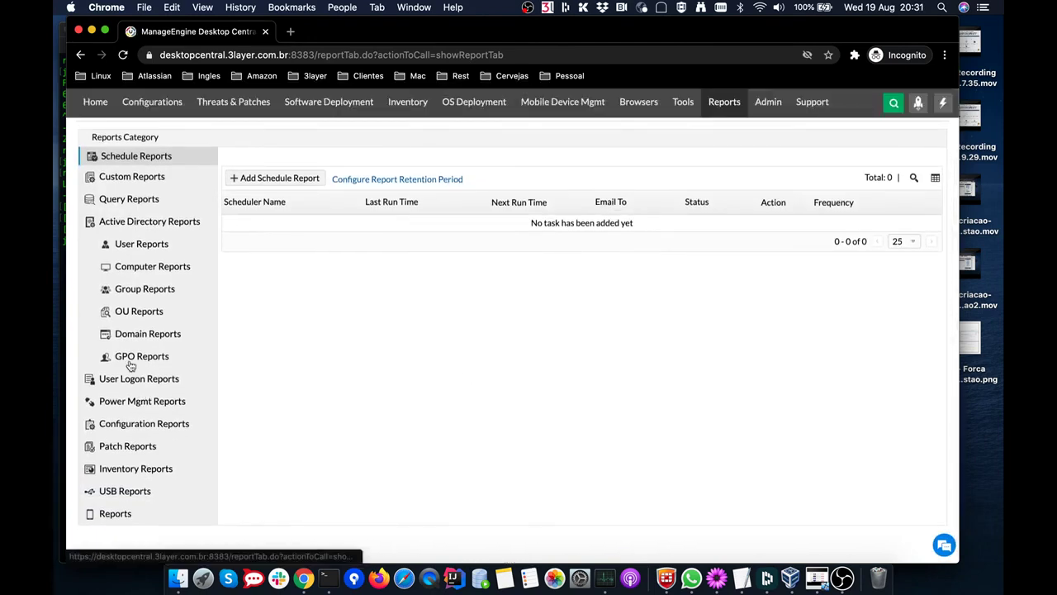
click(129, 358)
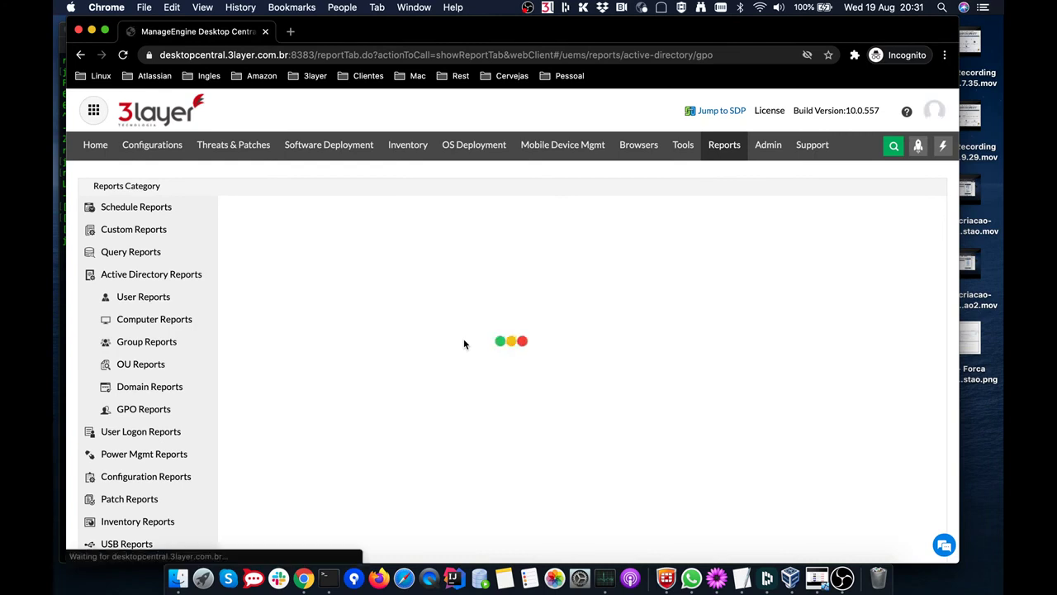
scroll(703, 337, down, 2)
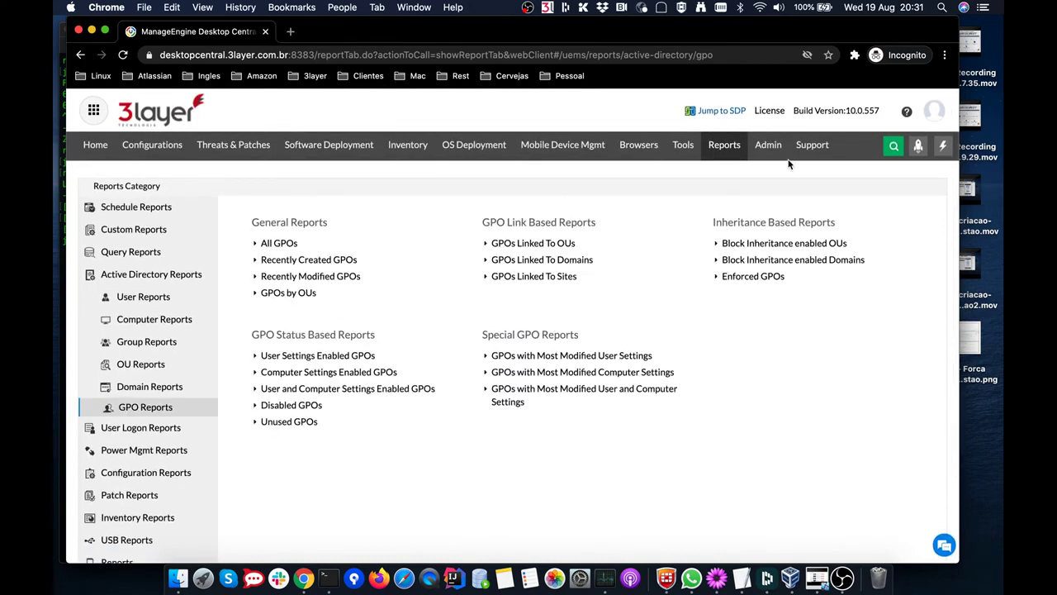
click(639, 145)
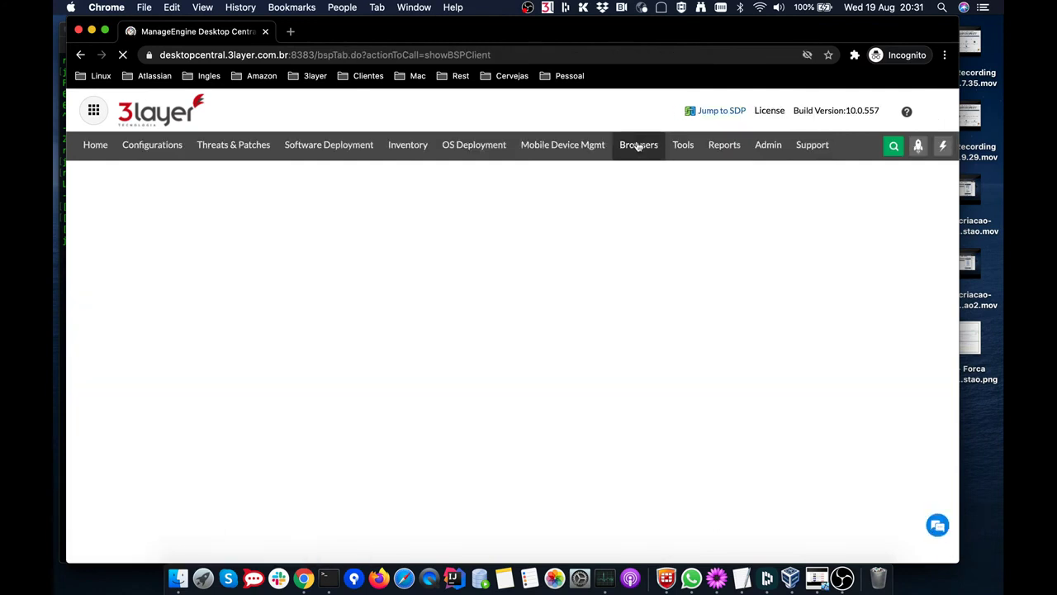